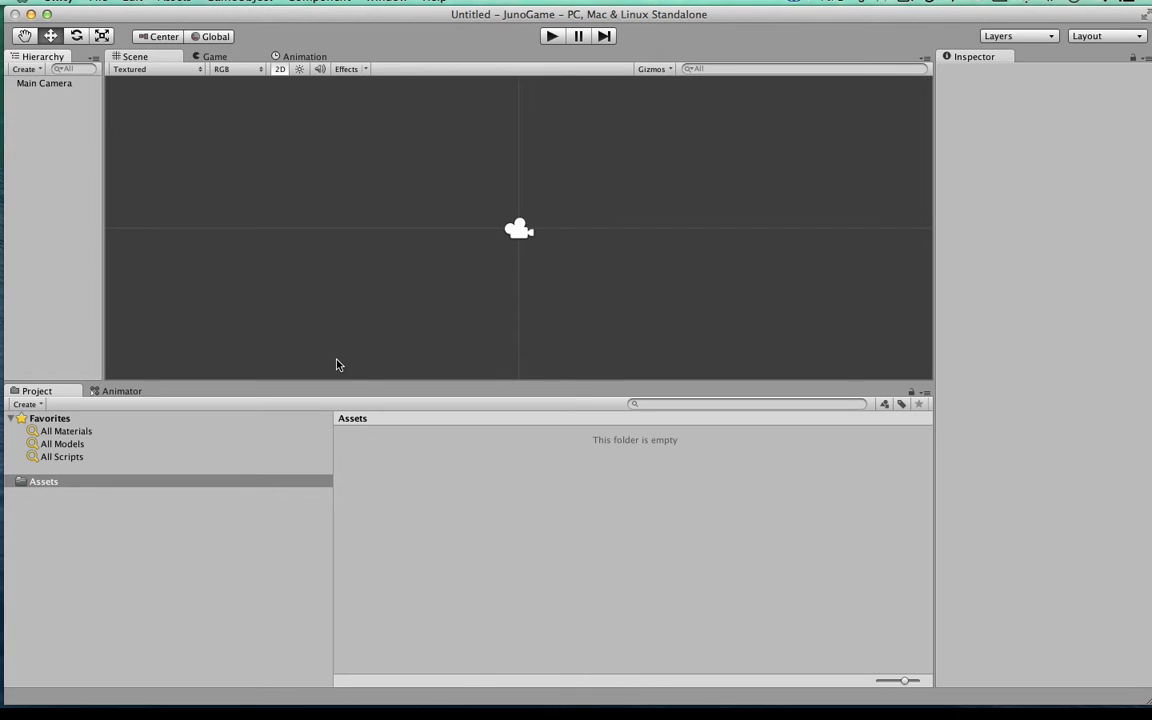
Step: Save the scene as scene1 inside a new folder named Scenes within the project's Assets folder
{"action": "mouse_move", "coordinate": [317, 8]}
{"action": "left_mouse_down"}
{"action": "mouse_move", "coordinate": [321, 39]}
{"action": "mouse_move", "coordinate": [307, 17]}
{"action": "left_mouse_up"}
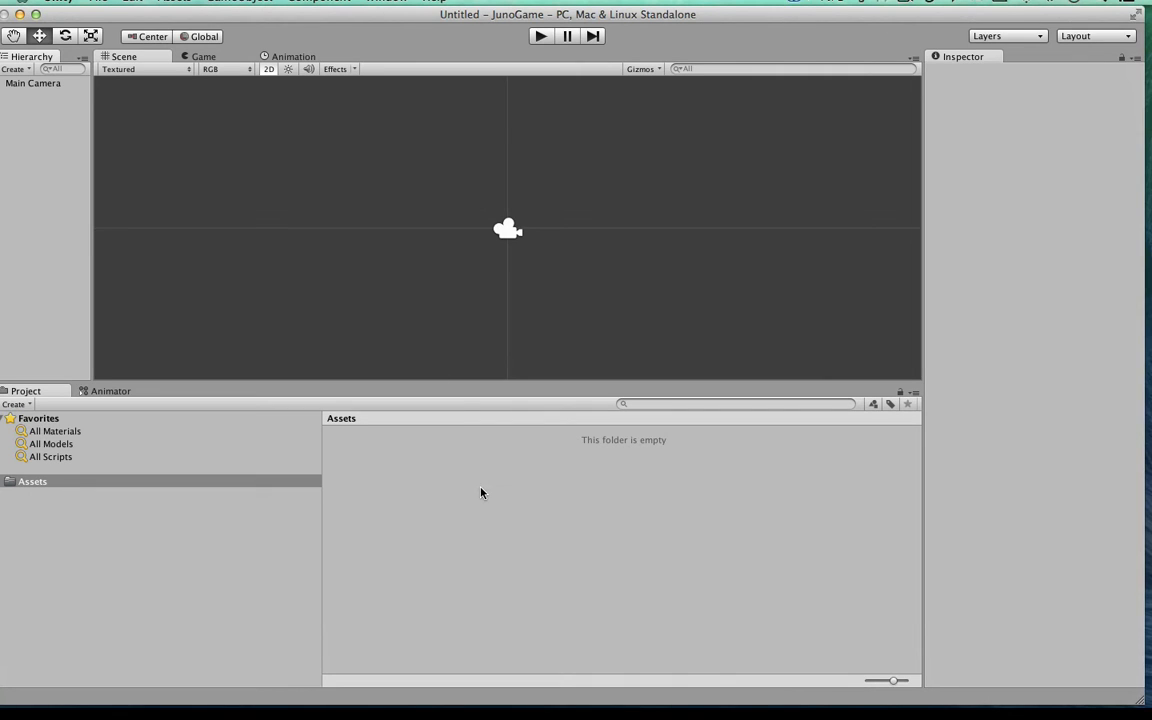
{"action": "key", "text": "super+s"}
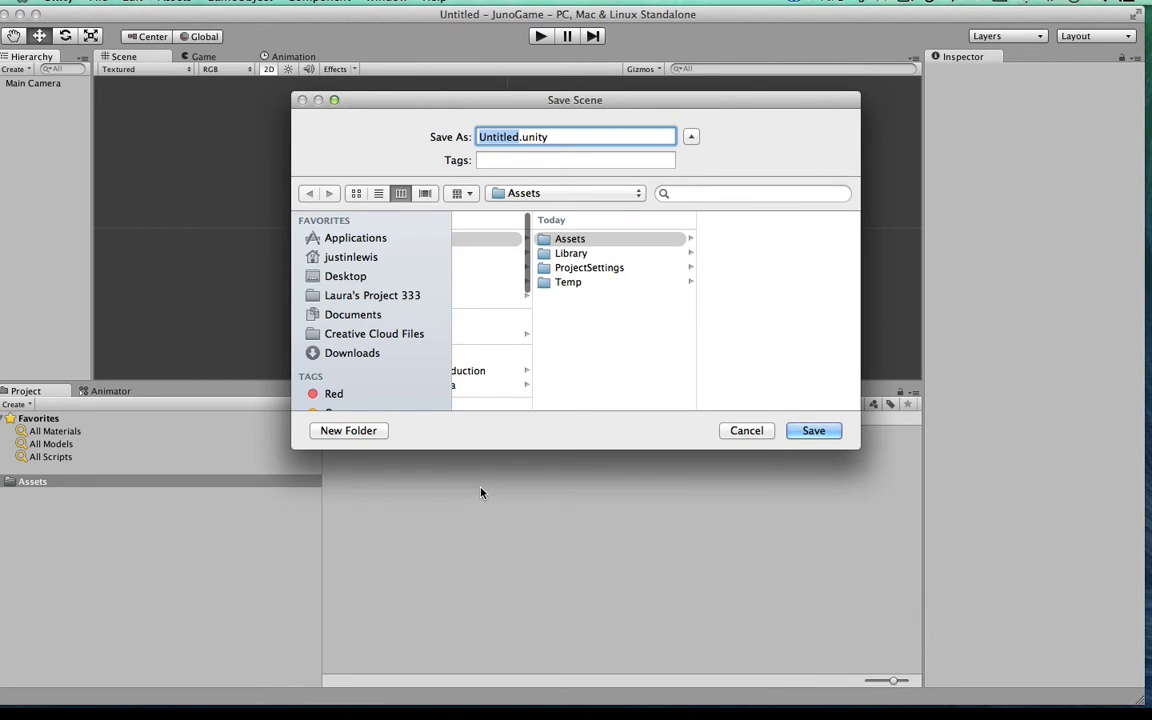
{"action": "type", "text": "scene"}
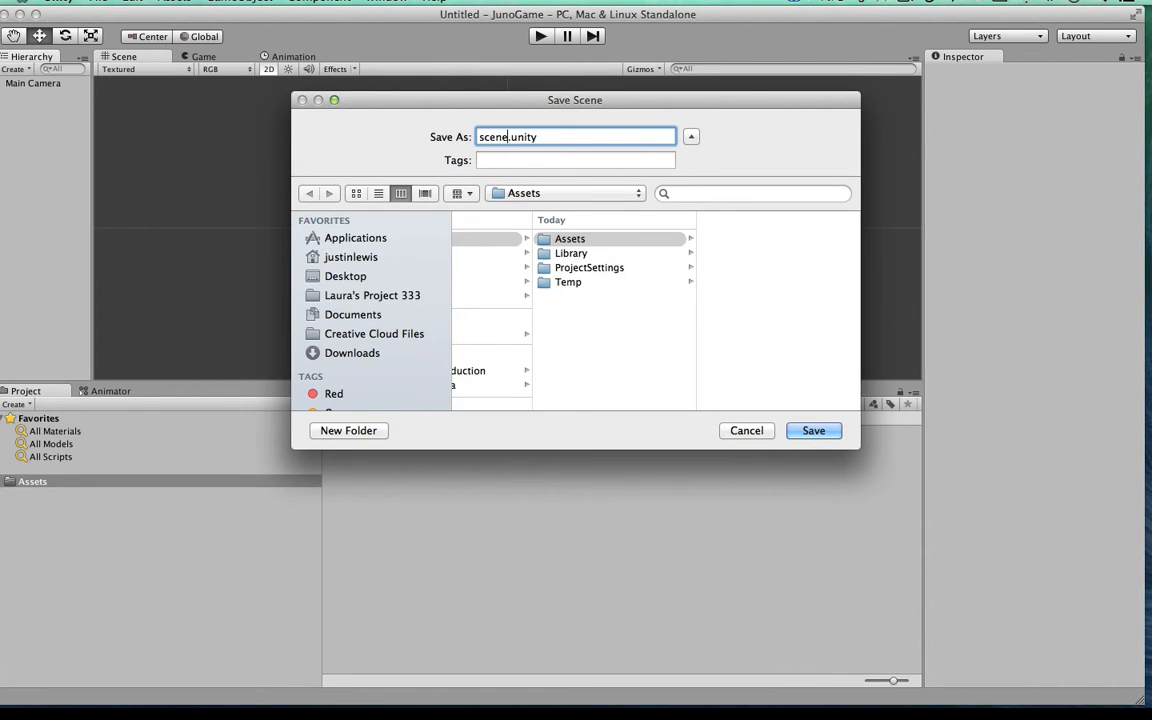
{"action": "type", "text": "1"}
{"action": "left_click", "coordinate": [330, 432]}
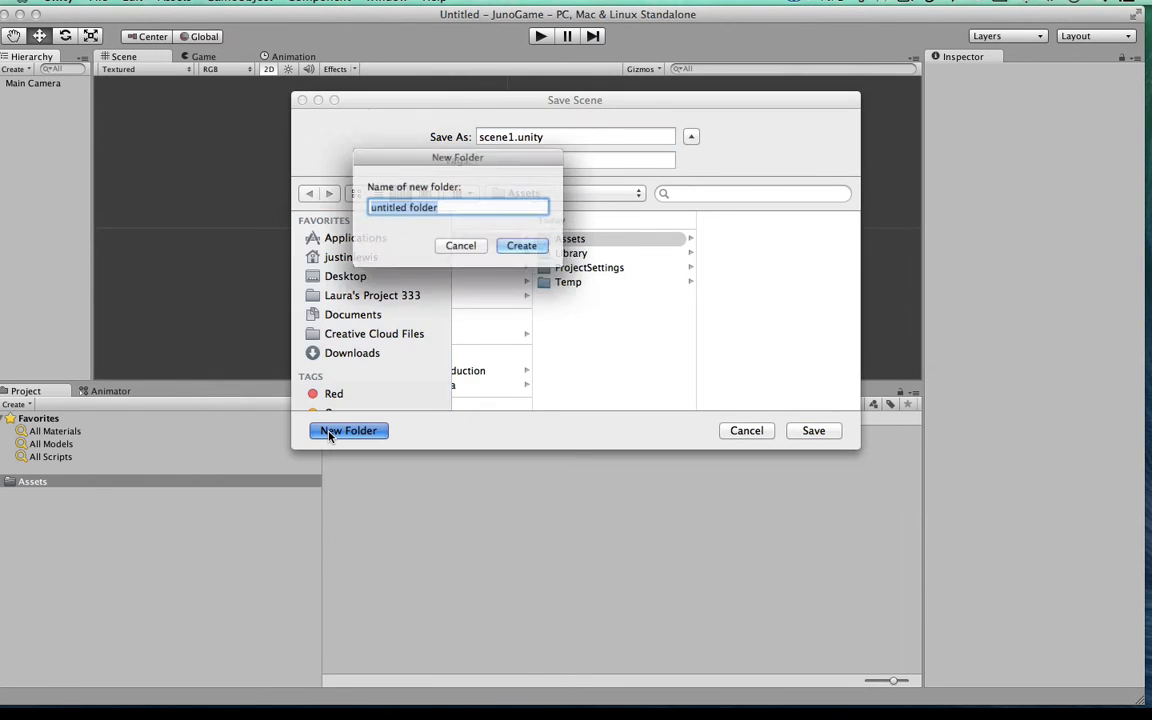
{"action": "type", "text": "Scenes"}
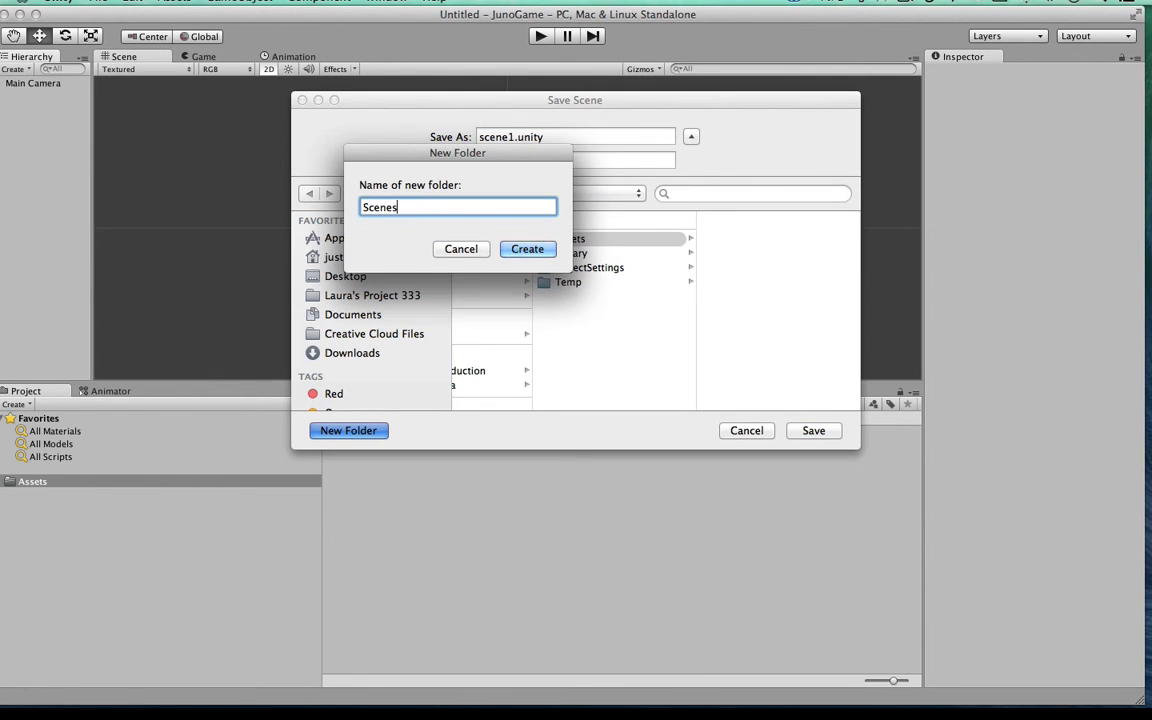
{"action": "left_click", "coordinate": [527, 249]}
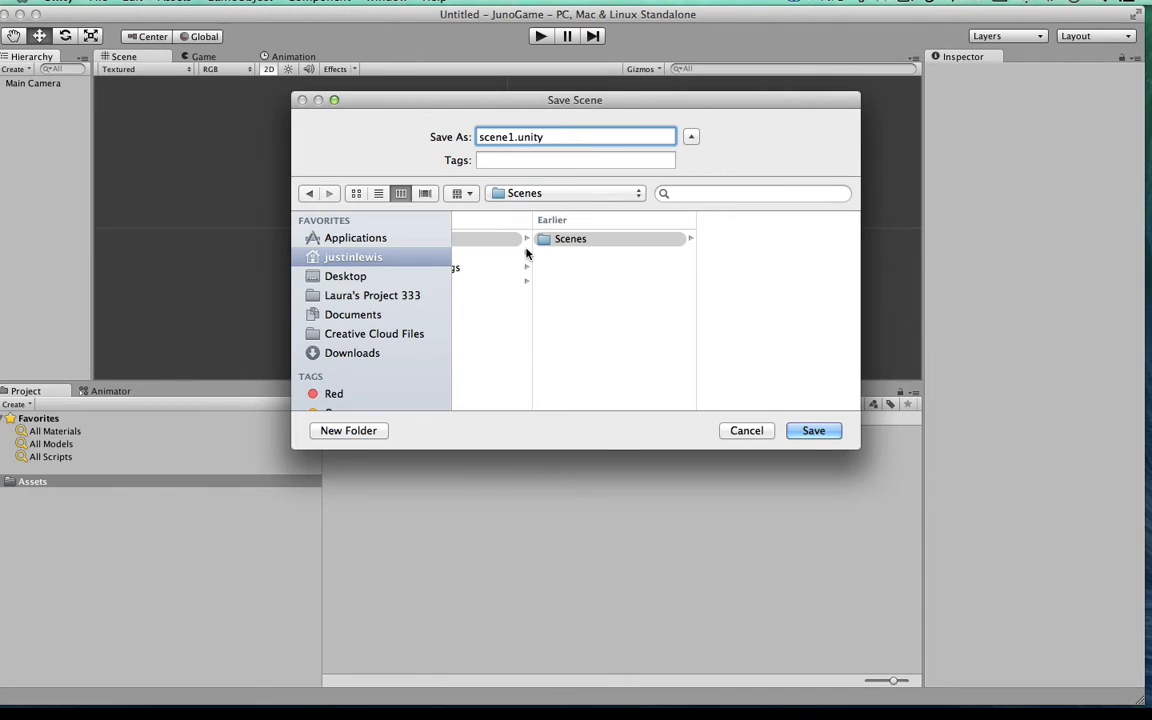
{"action": "key", "text": "Return"}
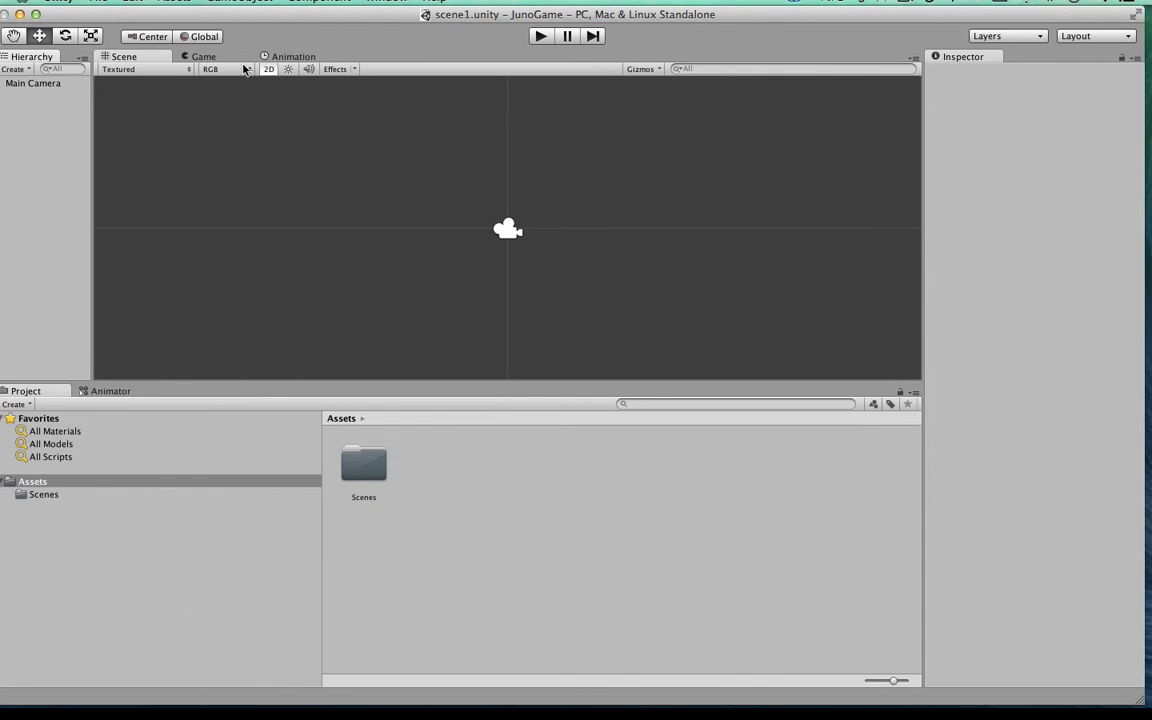
Step: Create a folder named Sprites in the project's Assets folder
{"action": "left_click_drag", "start_coordinate": [284, 19], "coordinate": [294, 19]}
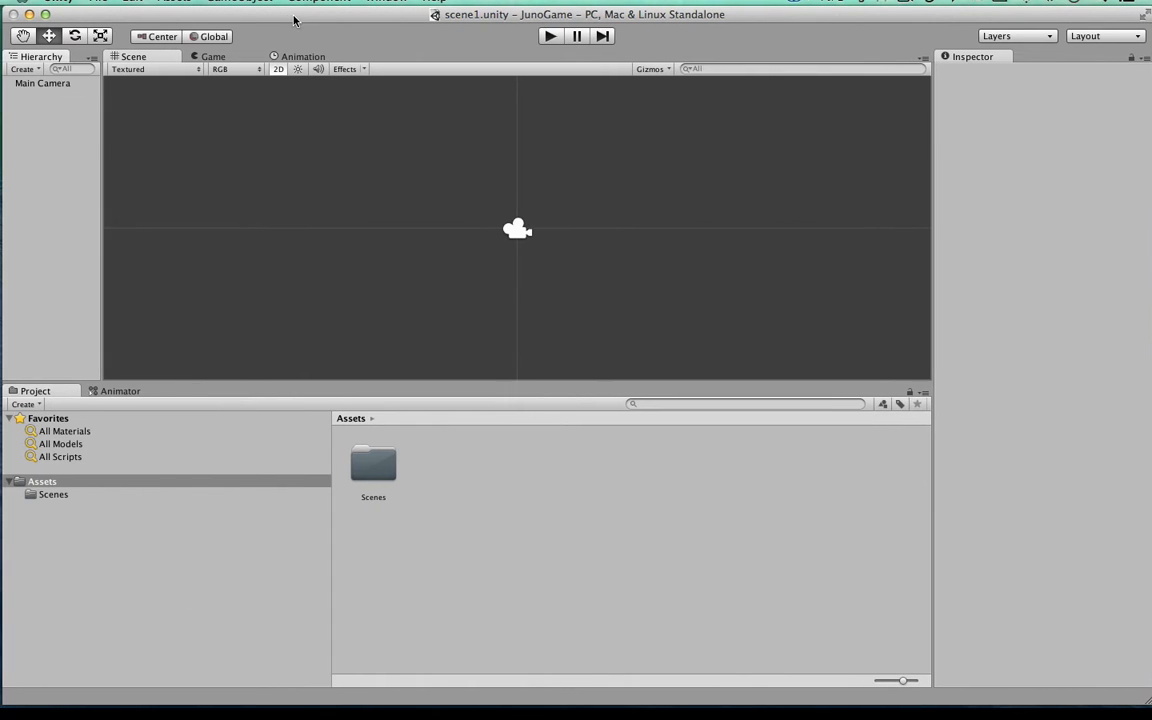
{"action": "right_click", "coordinate": [548, 499]}
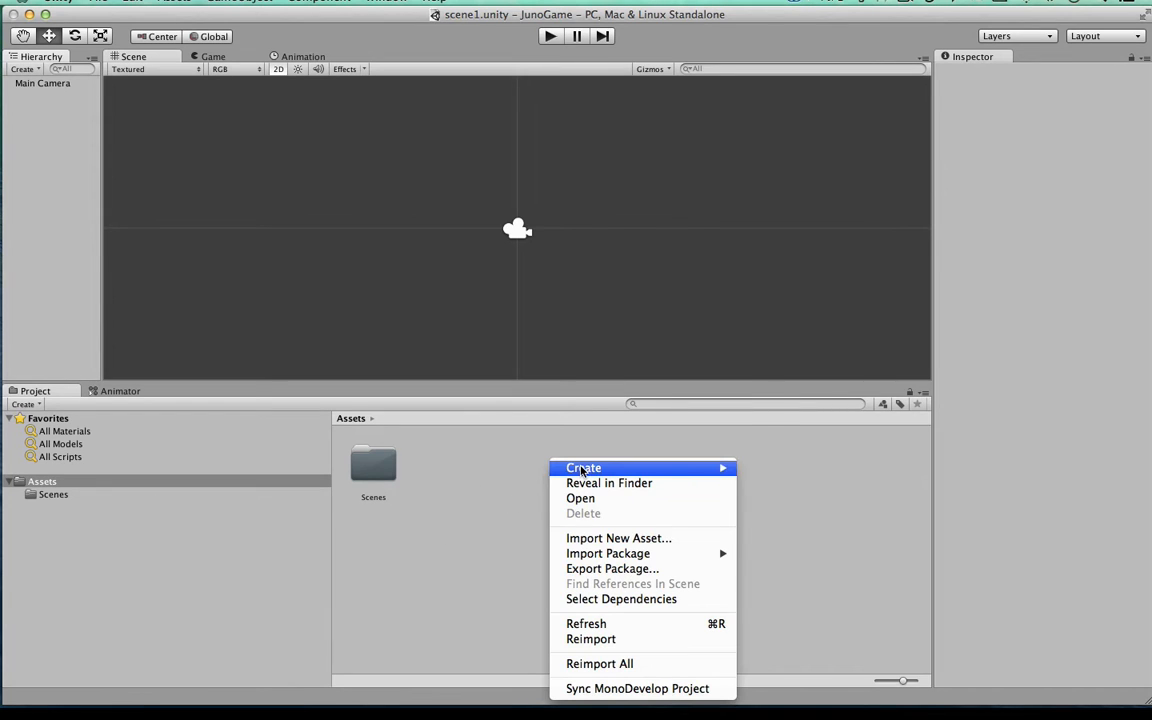
{"action": "mouse_move", "coordinate": [583, 469]}
{"action": "left_click", "coordinate": [766, 372]}
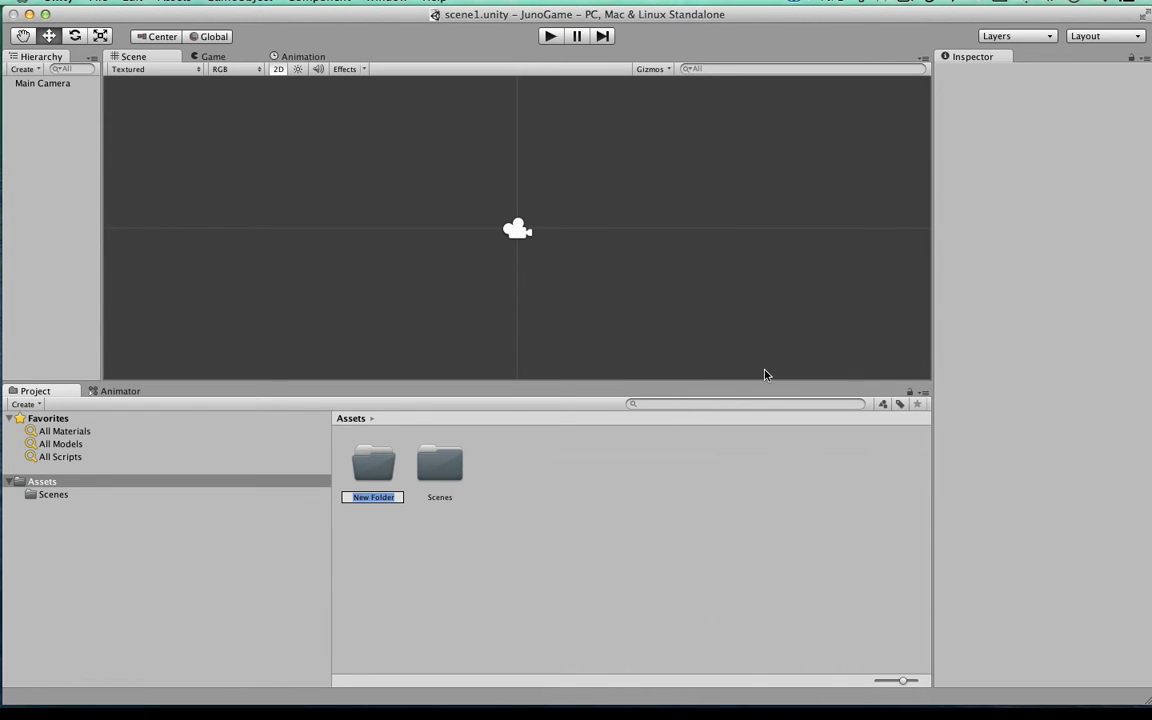
{"action": "type", "text": "Sprites"}
{"action": "key", "text": "Return"}
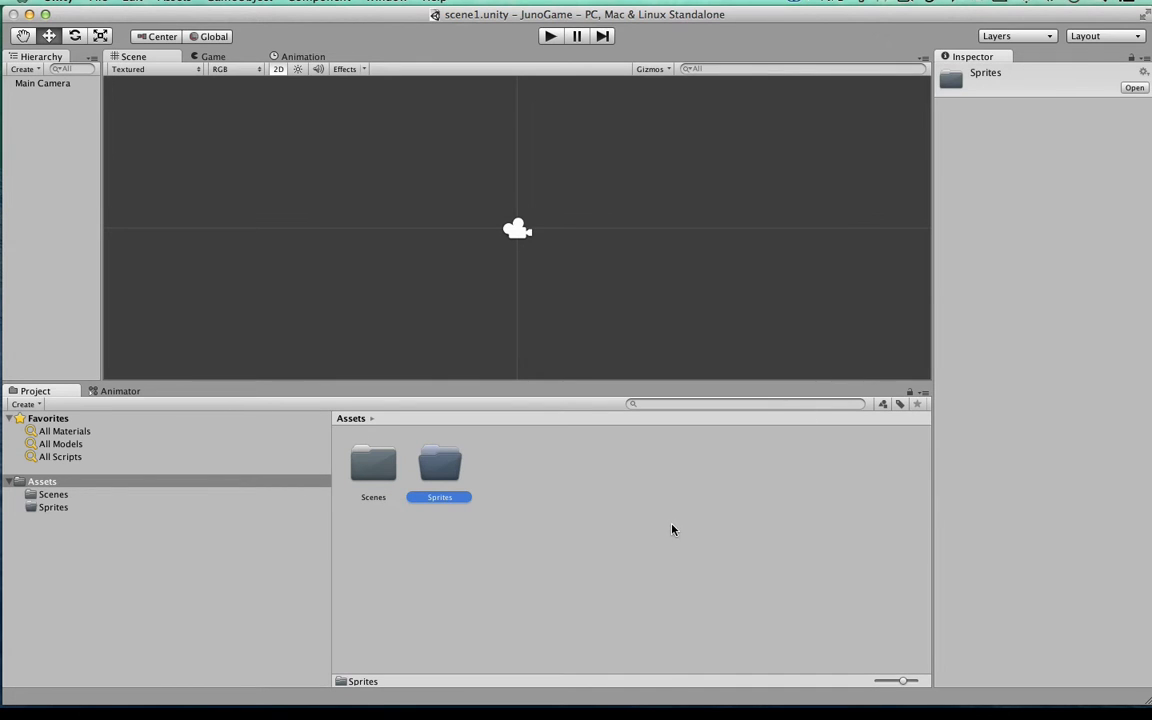
Step: Create a folder named Scripts in the project's Assets folder
{"action": "right_click", "coordinate": [674, 460]}
{"action": "mouse_move", "coordinate": [702, 468]}
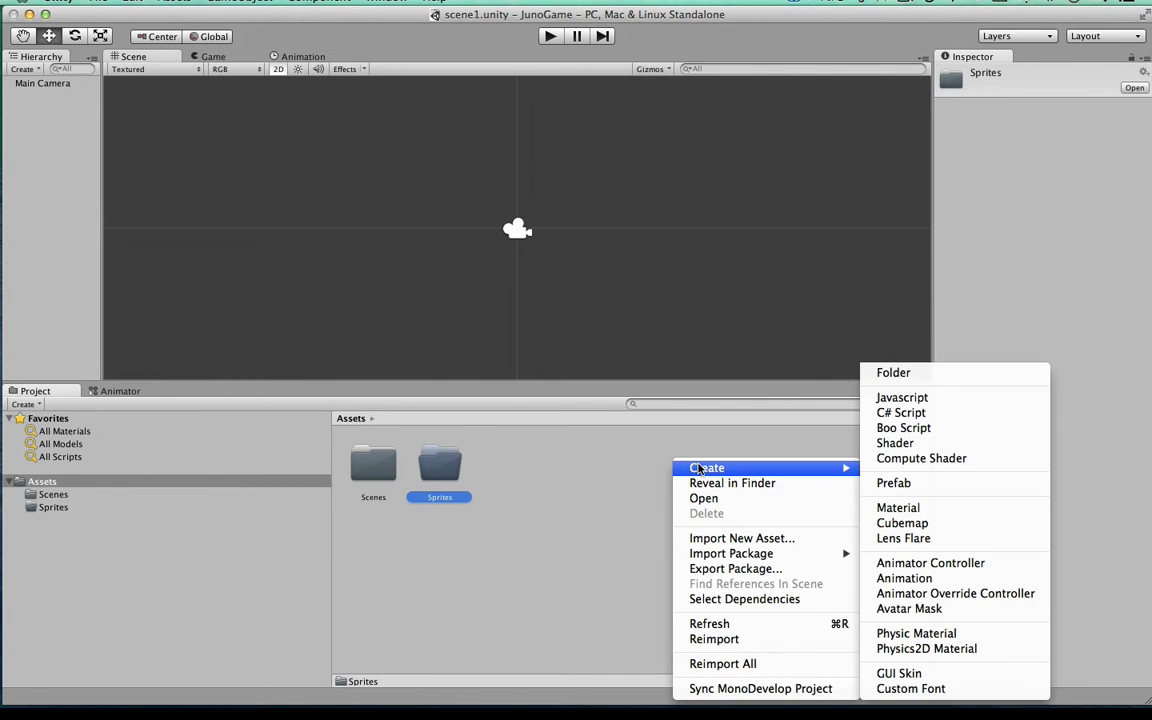
{"action": "left_click", "coordinate": [893, 373]}
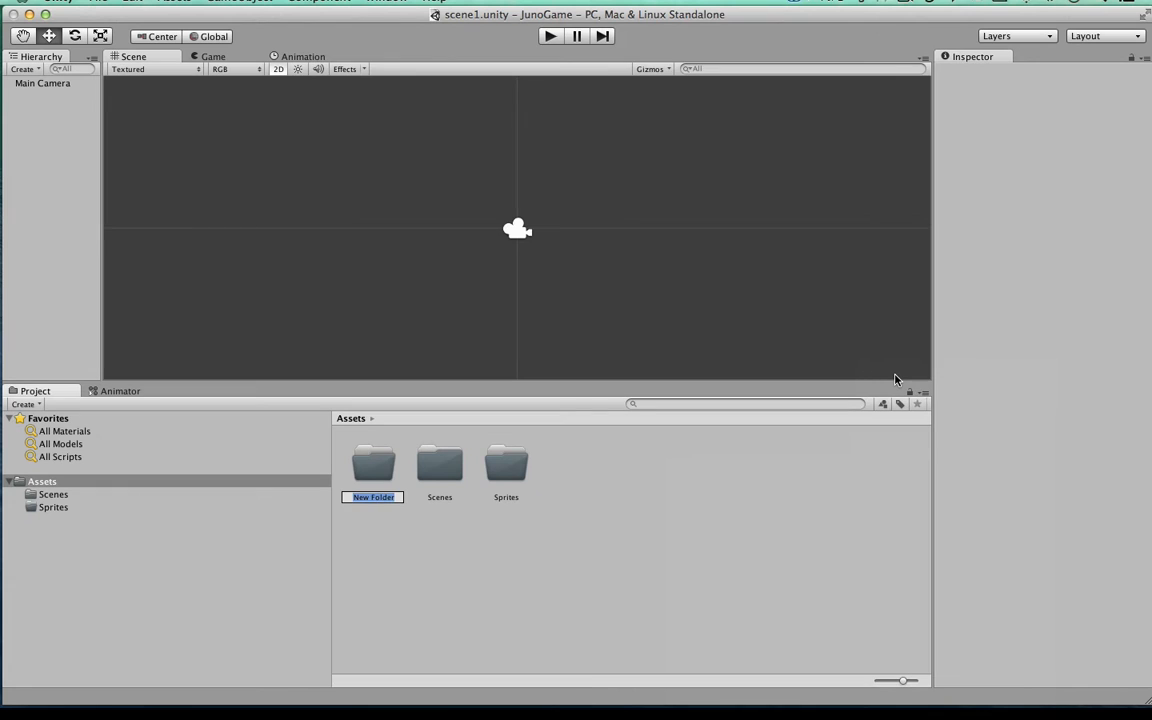
{"action": "type", "text": "Scripts"}
{"action": "key", "text": "Return"}
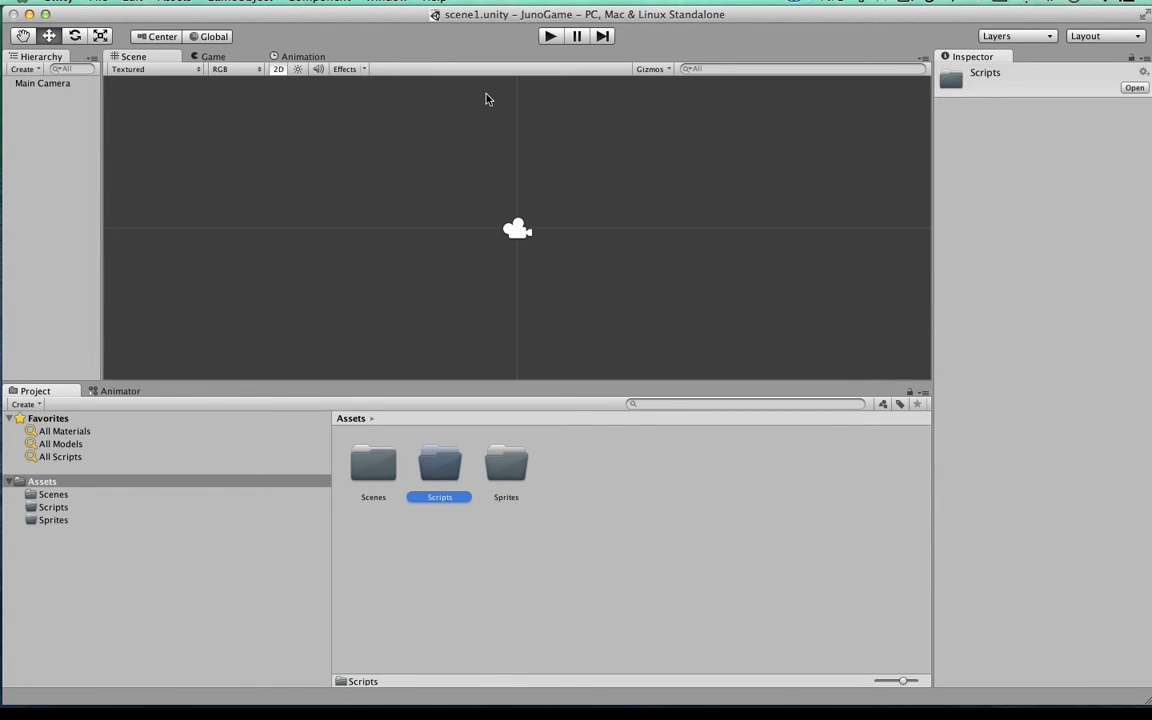
Step: Import ground.png from the desktop's JunoSprites folder into the project's Sprites folder, and return to Unity
{"action": "left_click_drag", "start_coordinate": [391, 16], "coordinate": [405, 16]}
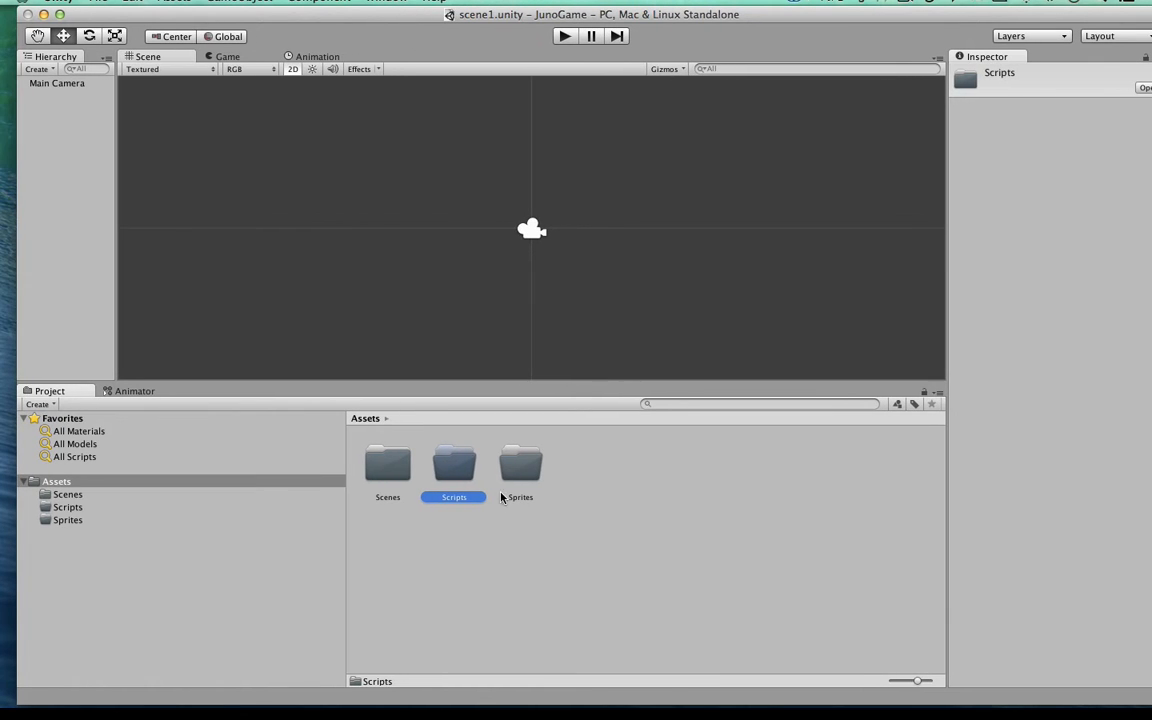
{"action": "double_click", "coordinate": [520, 466]}
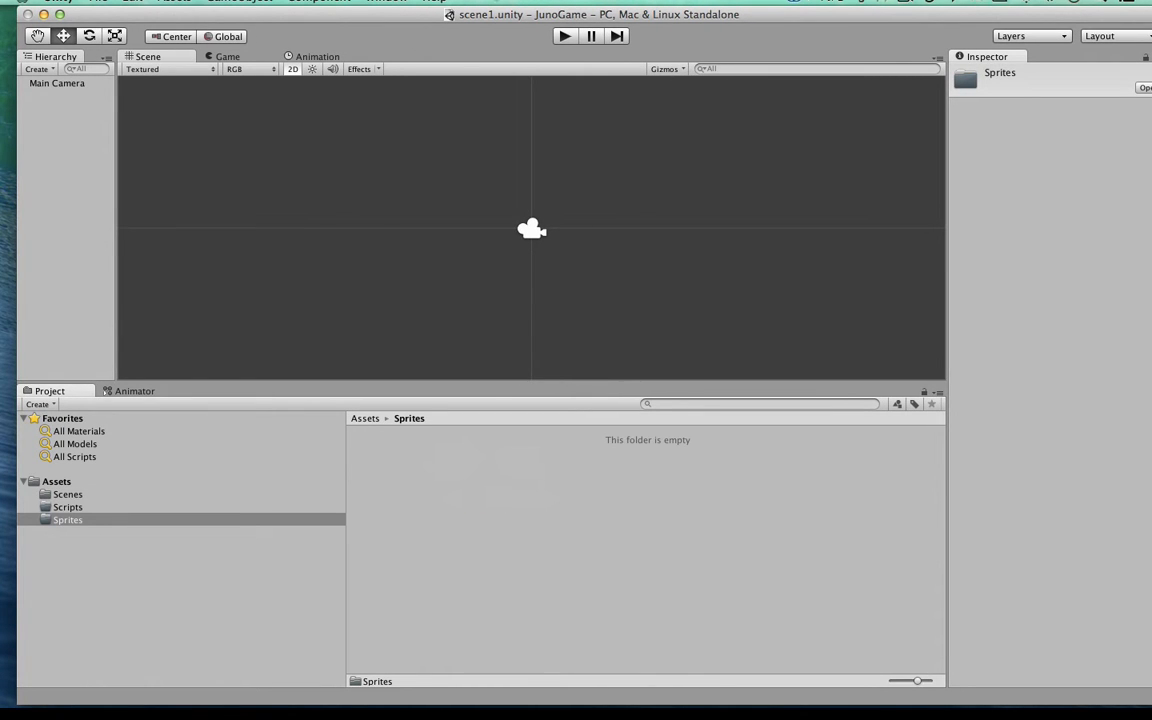
{"action": "left_click_drag", "start_coordinate": [500, 16], "coordinate": [441, 14]}
{"action": "double_click", "coordinate": [1098, 218]}
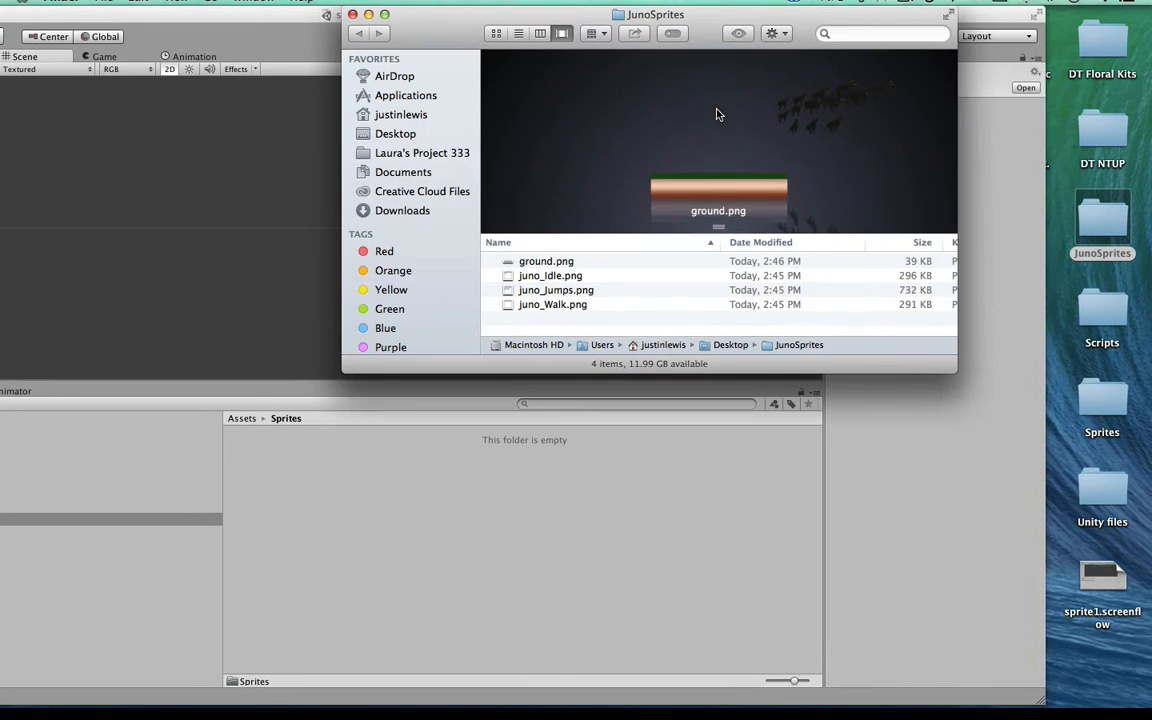
{"action": "key", "text": "Down"}
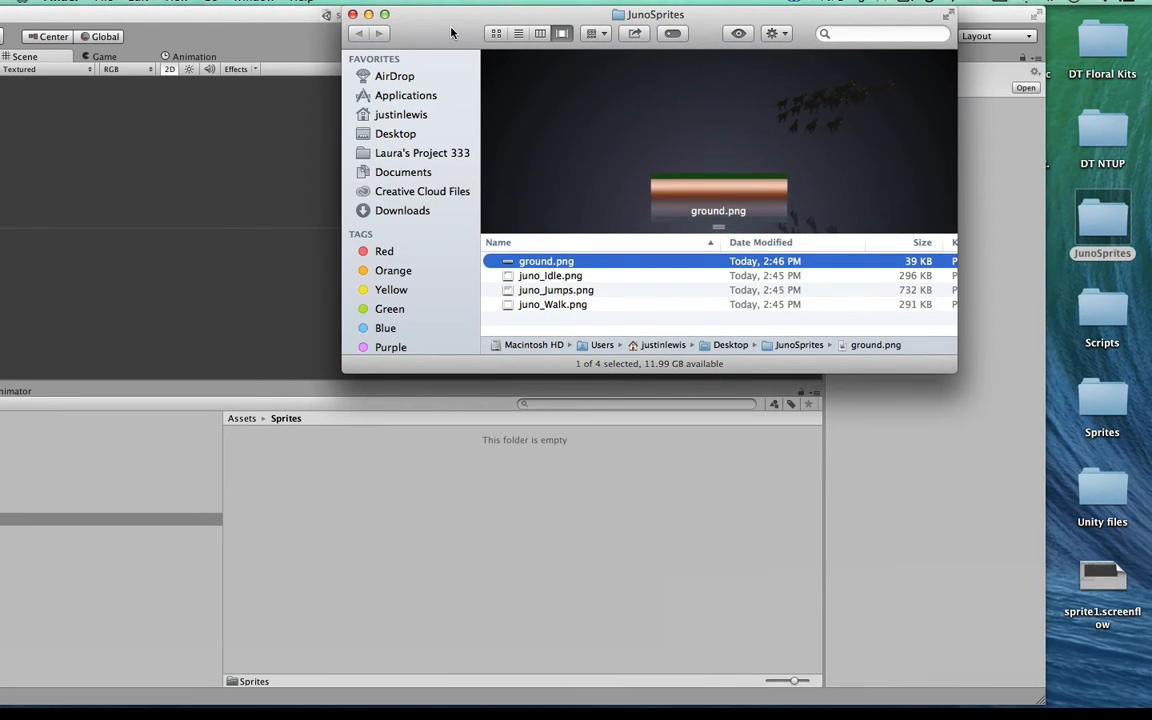
{"action": "left_click_drag", "start_coordinate": [450, 33], "coordinate": [532, 33]}
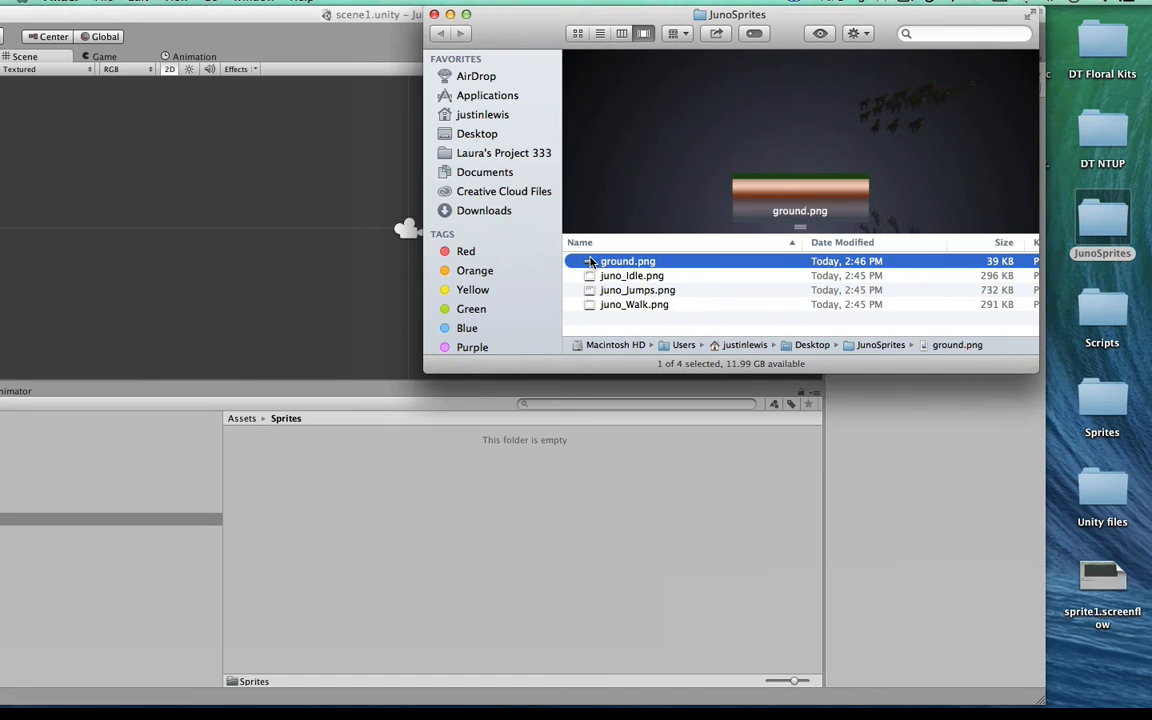
{"action": "left_click_drag", "start_coordinate": [591, 261], "coordinate": [417, 556]}
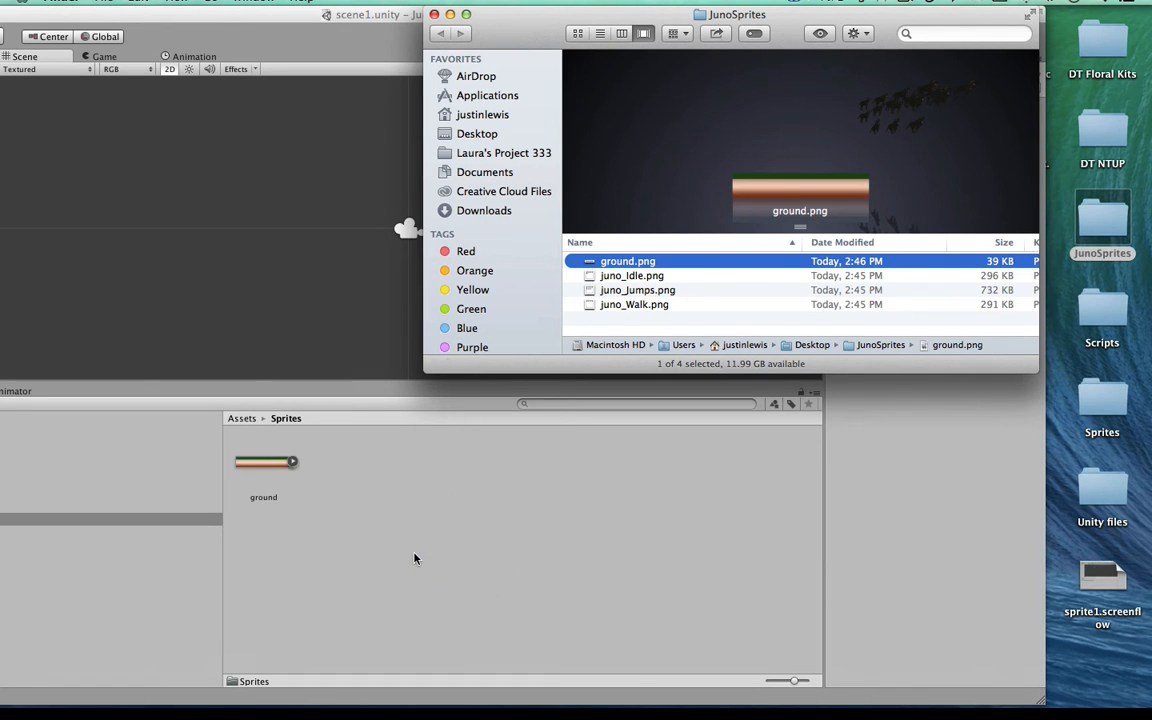
{"action": "double_click", "coordinate": [288, 16]}
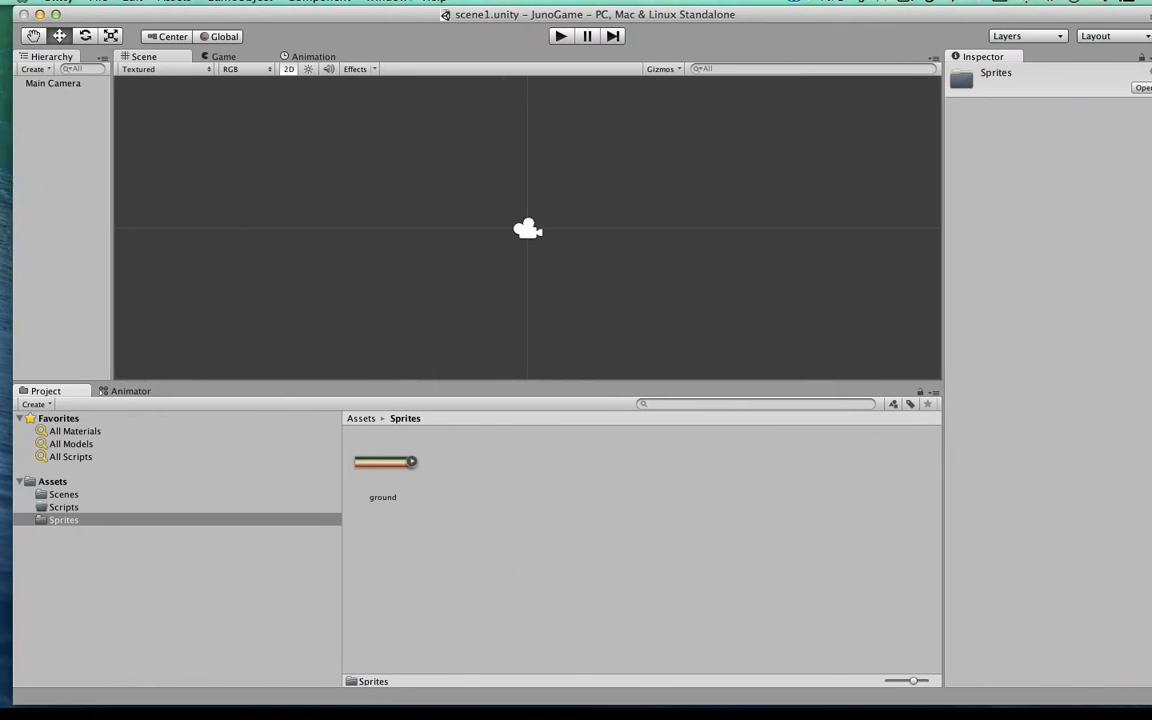
Step: Open the ground image's import settings and keep its Texture Type as Sprite
{"action": "left_click", "coordinate": [369, 456]}
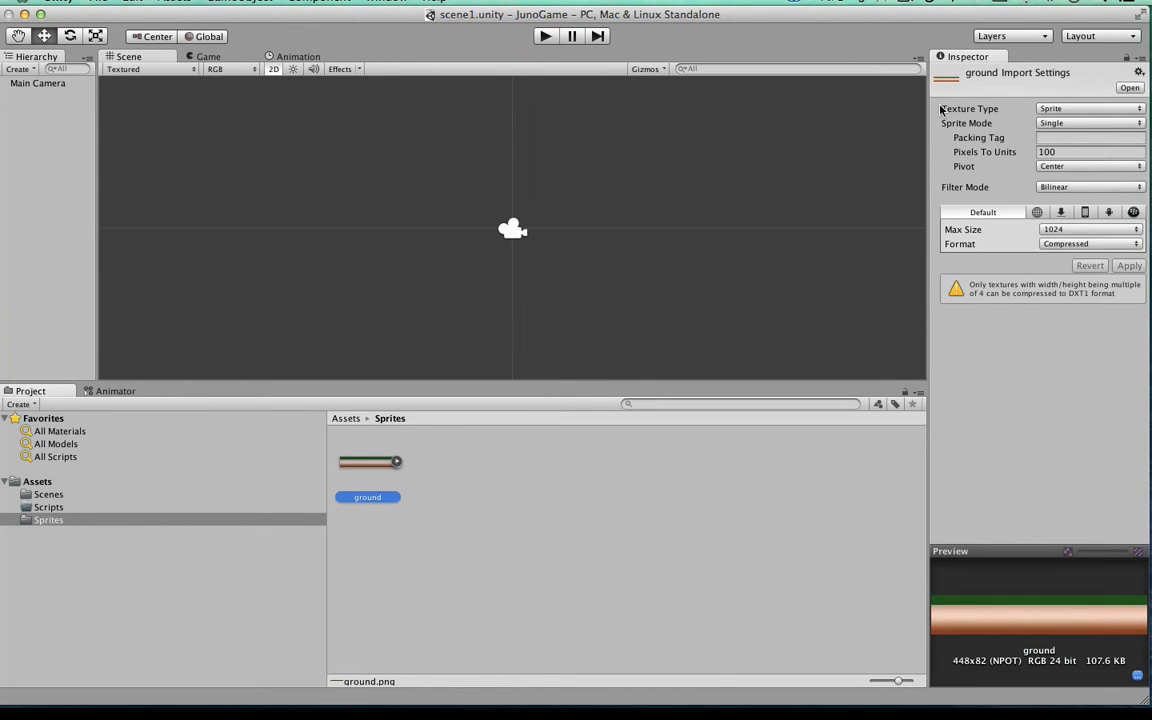
{"action": "left_click", "coordinate": [1041, 109]}
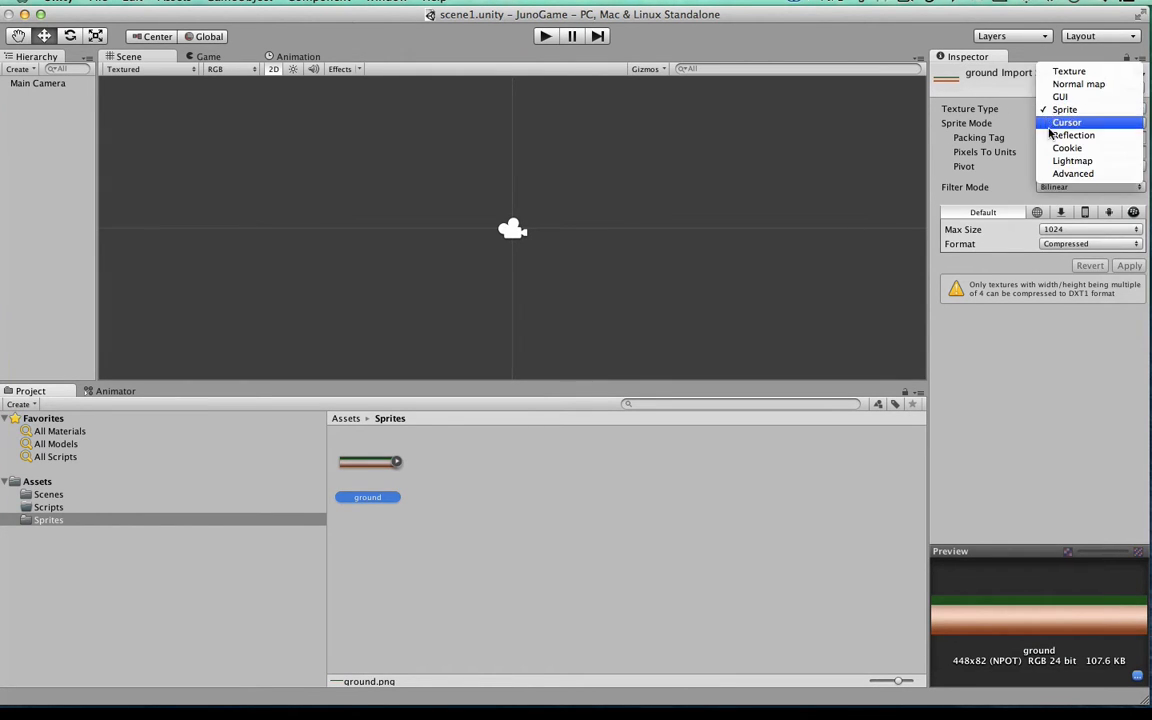
{"action": "left_click", "coordinate": [1044, 109]}
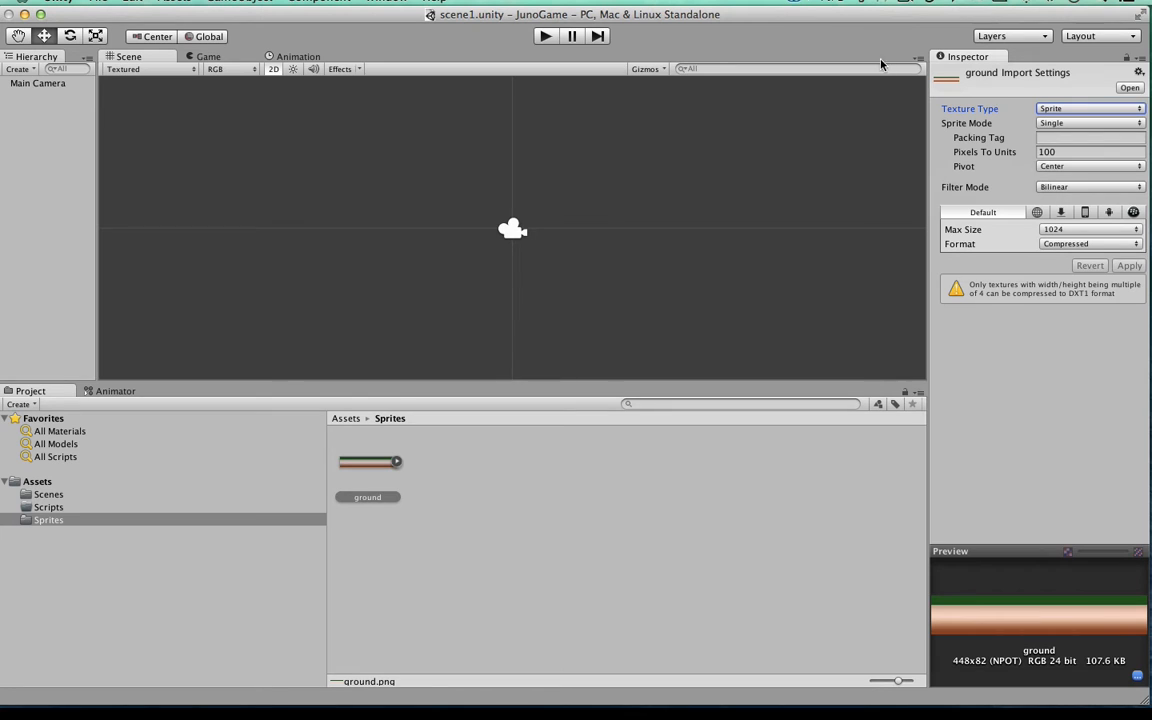
{"action": "mouse_move", "coordinate": [846, 18]}
{"action": "left_mouse_down"}
{"action": "mouse_move", "coordinate": [903, 14]}
{"action": "mouse_move", "coordinate": [853, 18]}
{"action": "left_mouse_up"}
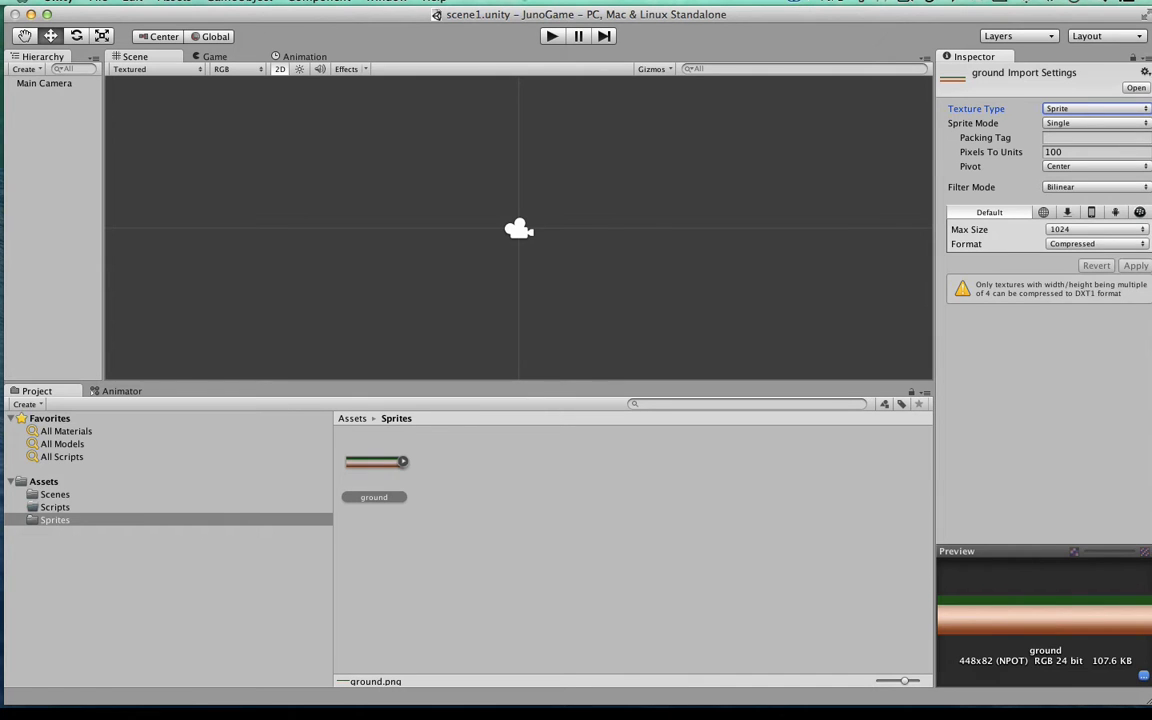
{"action": "left_click_drag", "start_coordinate": [466, 10], "coordinate": [518, 16]}
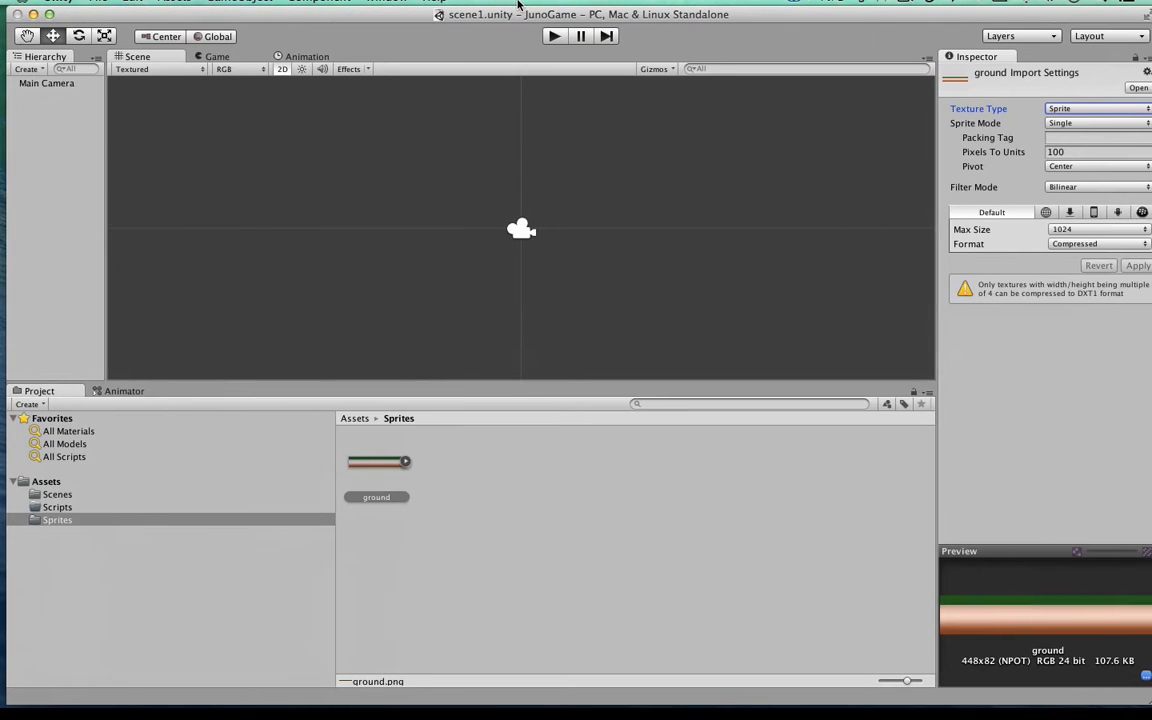
Step: Set the ground texture's Max Size to 2048 and apply the import settings
{"action": "left_click", "coordinate": [1097, 229]}
{"action": "left_click", "coordinate": [1088, 243]}
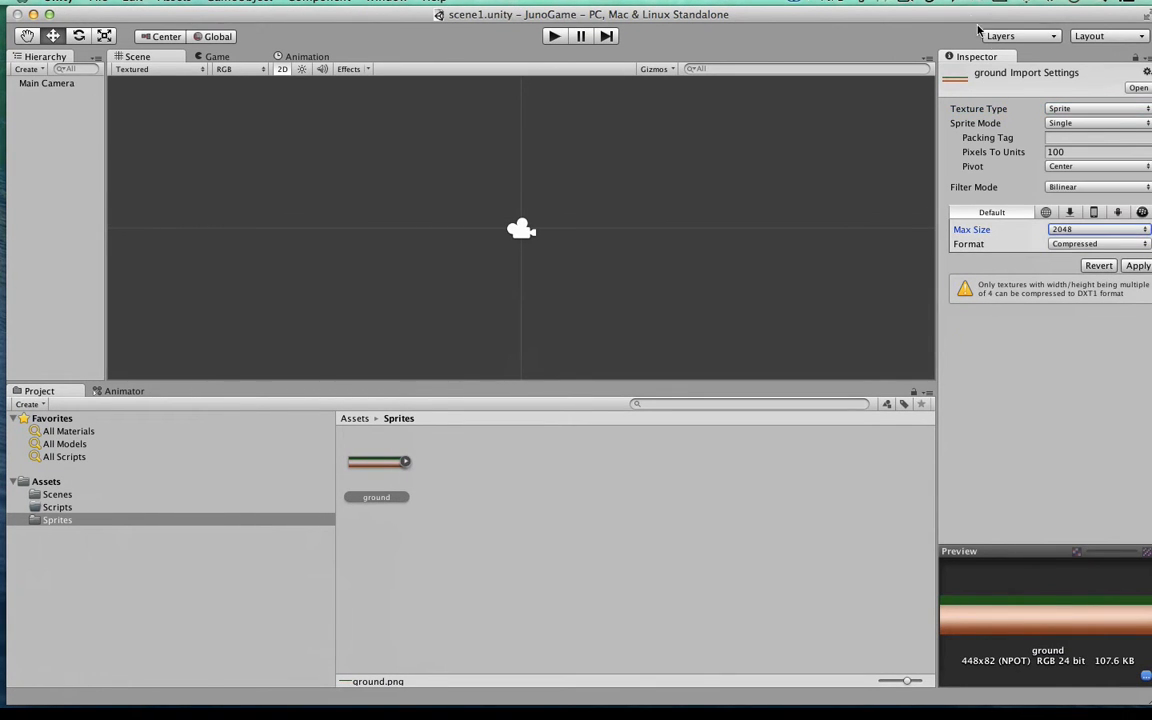
{"action": "left_click_drag", "start_coordinate": [967, 18], "coordinate": [958, 12]}
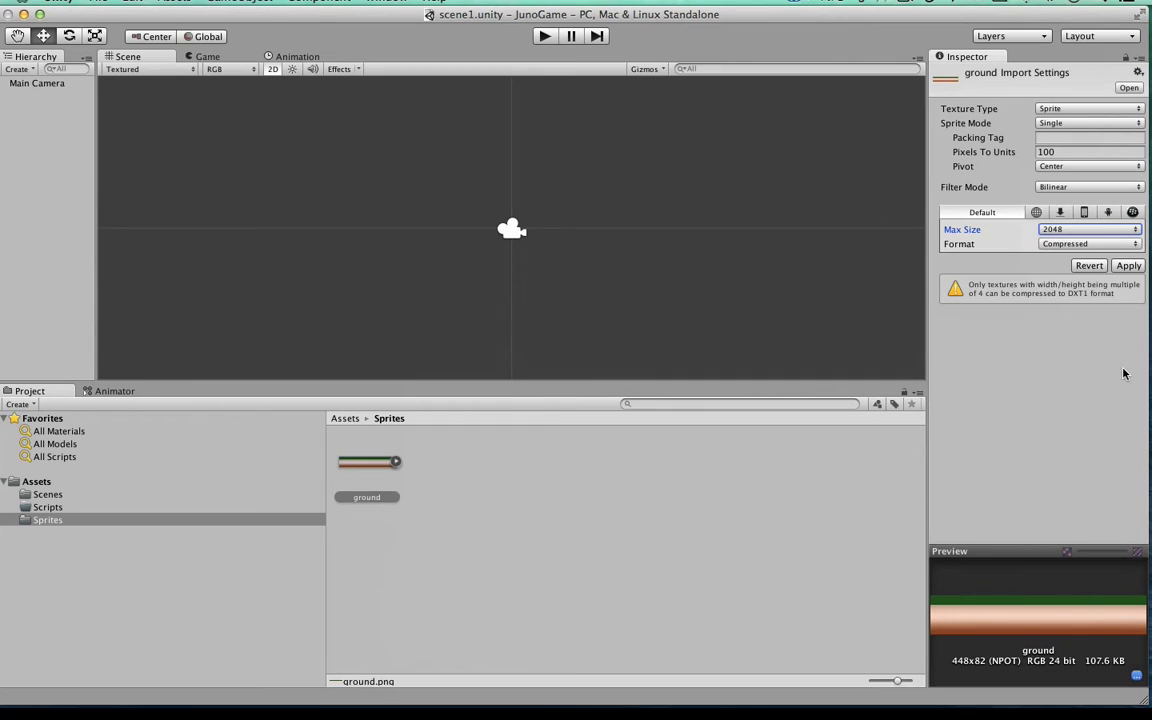
{"action": "left_click", "coordinate": [1126, 266]}
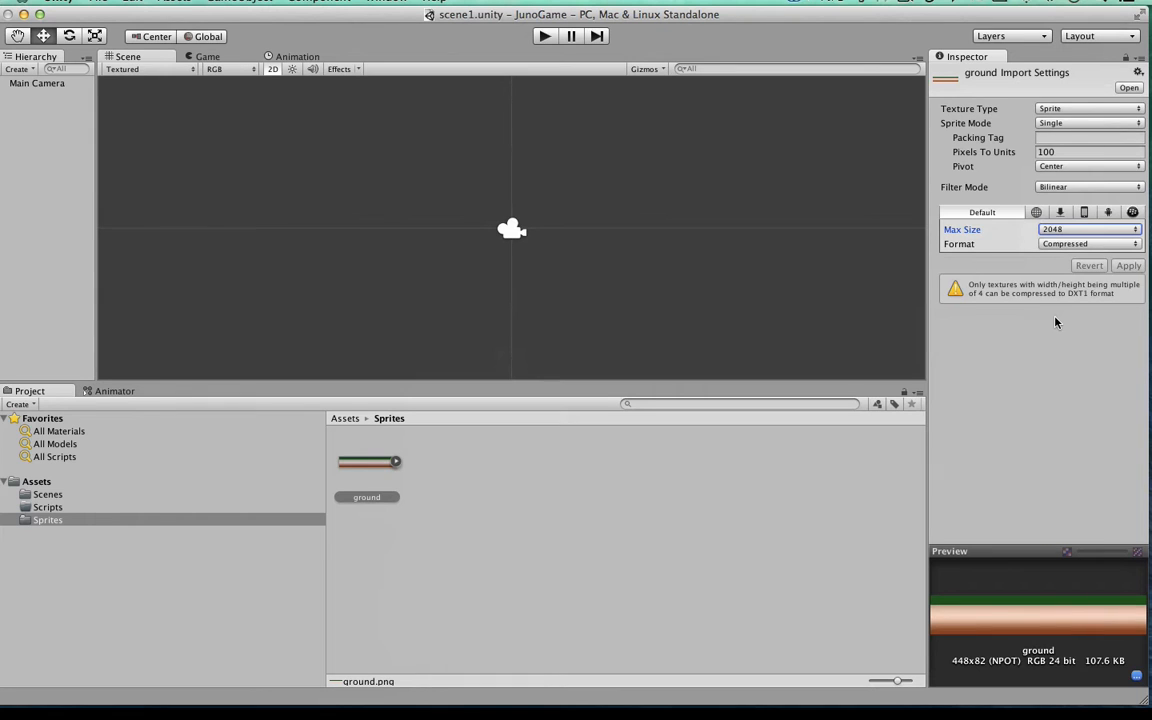
Step: Set the ground texture's Format to 16 bits and apply the change
{"action": "left_click", "coordinate": [1047, 246]}
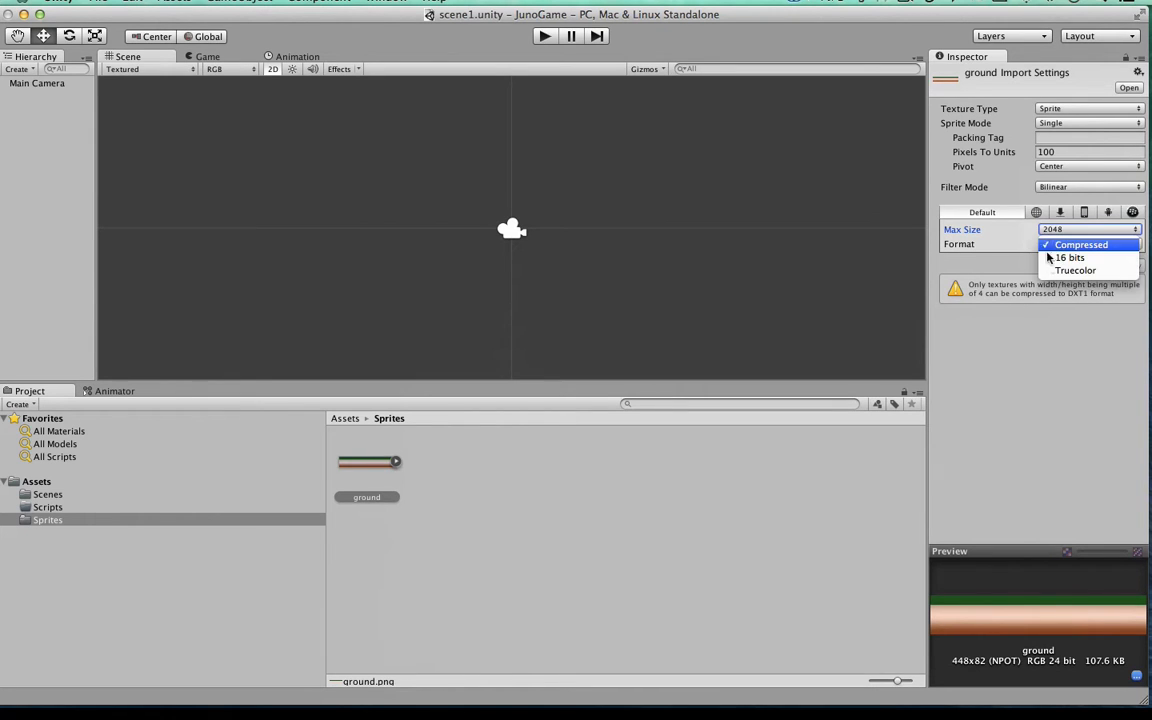
{"action": "left_click", "coordinate": [1056, 261]}
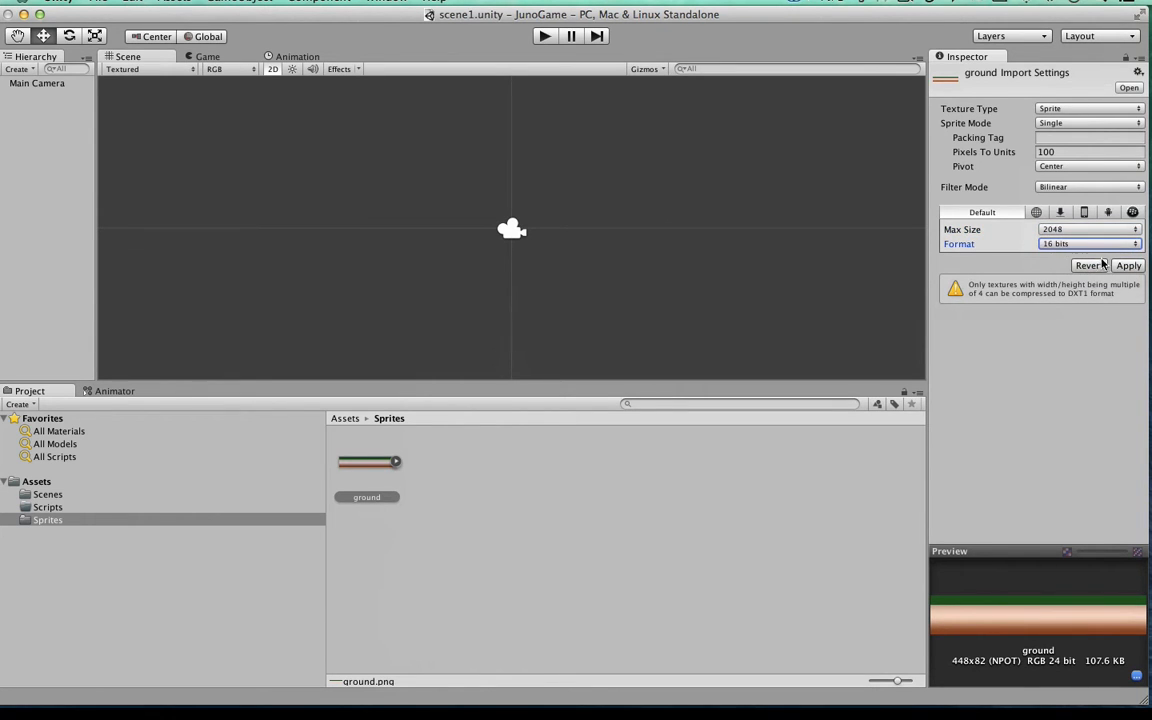
{"action": "left_click", "coordinate": [1128, 265]}
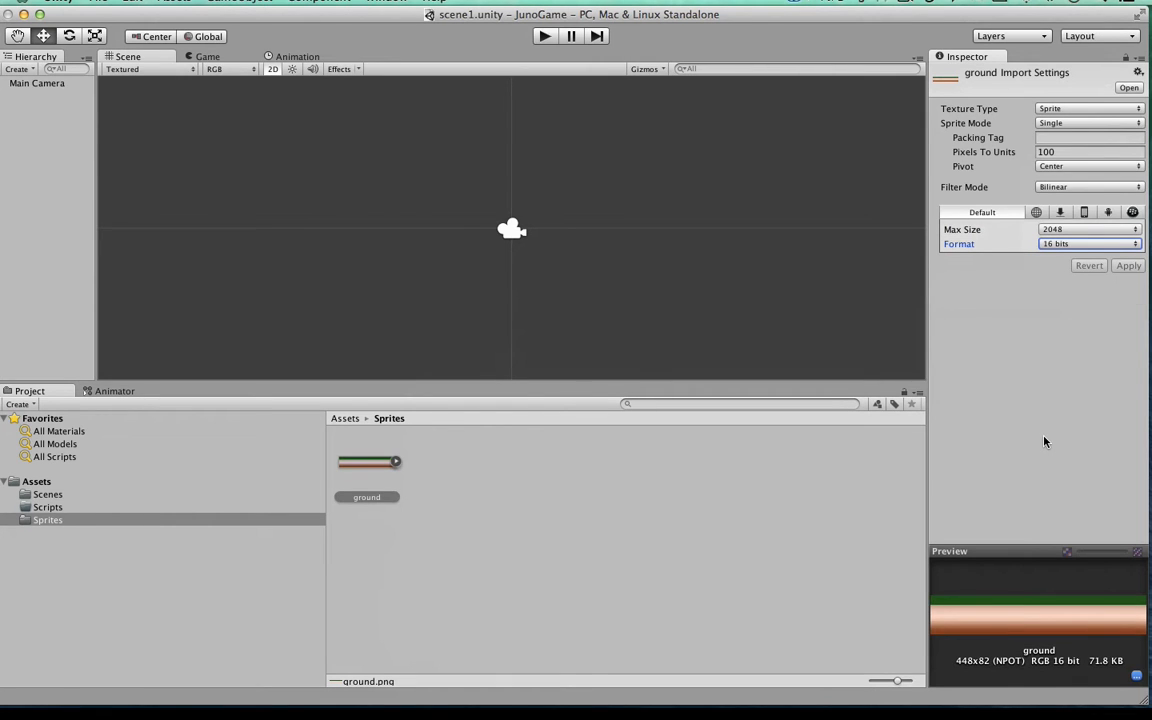
{"action": "left_click", "coordinate": [1047, 248]}
{"action": "left_click", "coordinate": [912, 322]}
Step: Place the ground sprite in the scene at about X 0.30, Y -1.71, and stretch its X scale to 3.6
{"action": "left_click_drag", "start_coordinate": [455, 15], "coordinate": [457, 42]}
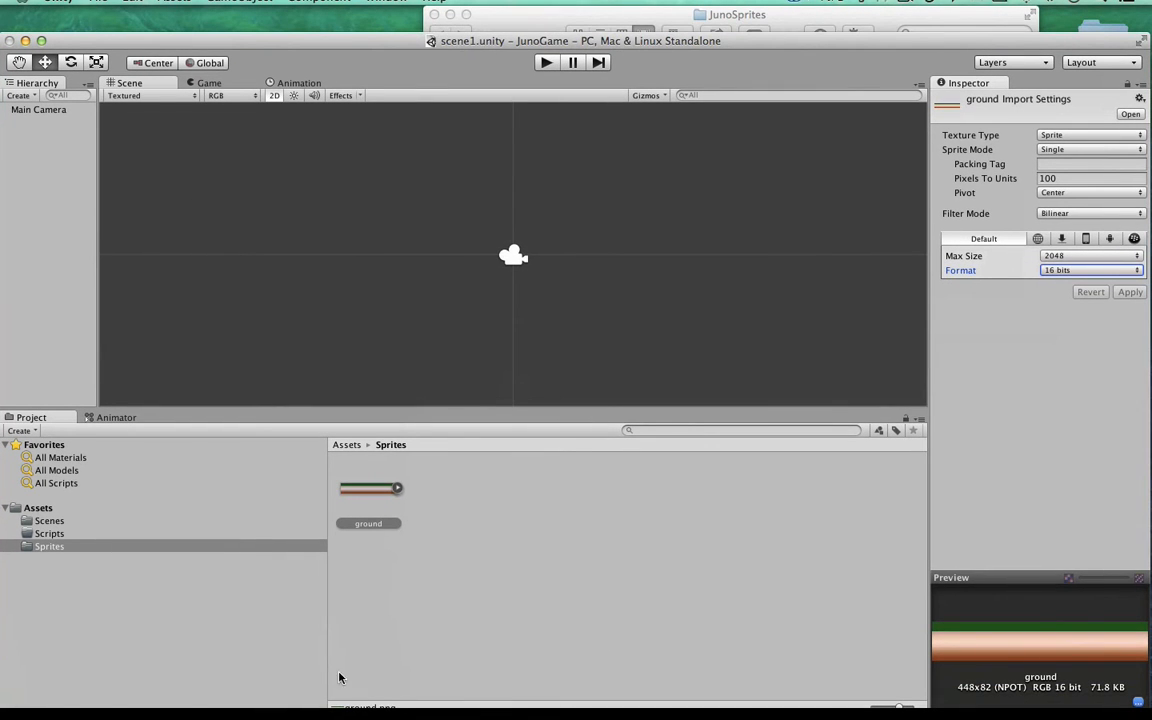
{"action": "left_click_drag", "start_coordinate": [370, 489], "coordinate": [534, 323]}
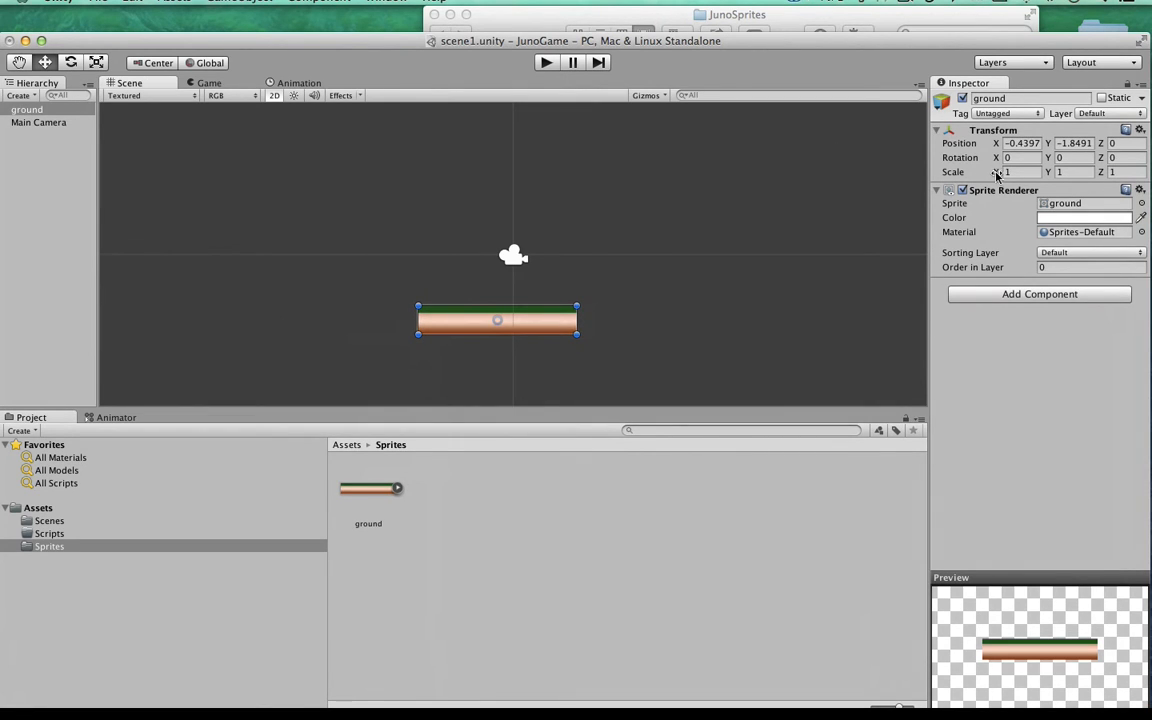
{"action": "left_click_drag", "start_coordinate": [996, 175], "coordinate": [1006, 200]}
{"action": "left_click_drag", "start_coordinate": [676, 318], "coordinate": [704, 313]}
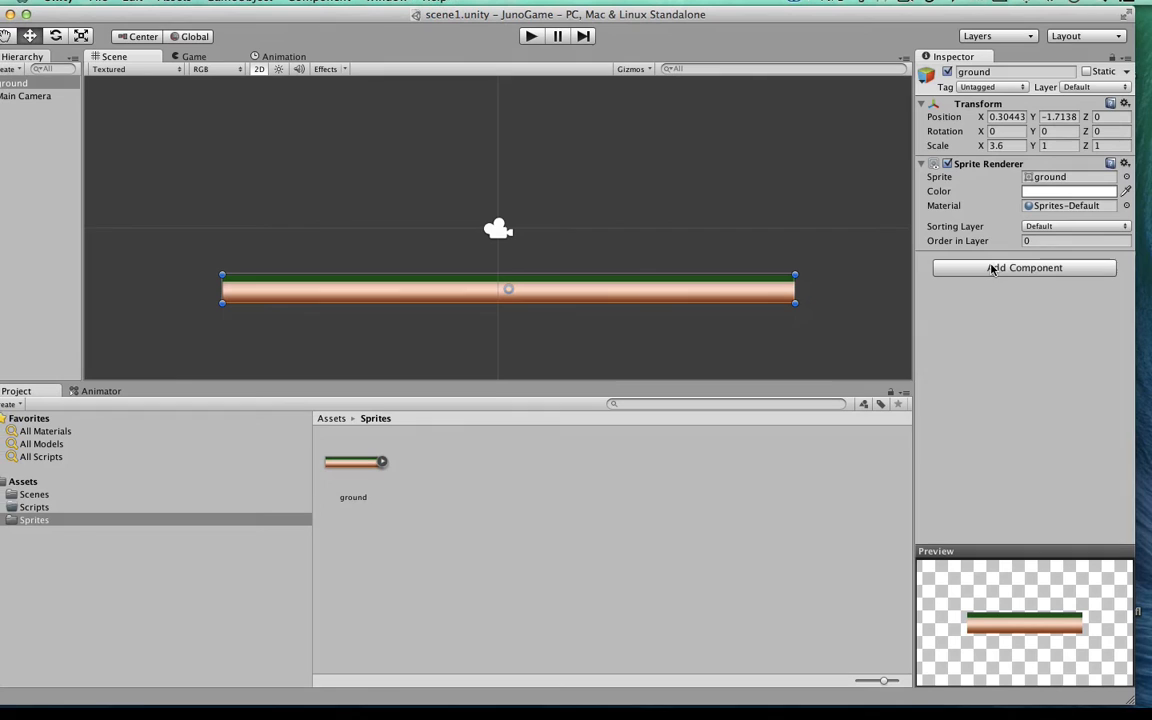
Step: Add a Box Collider 2D to the ground object and reposition it at about X 0.08, Y -2.03
{"action": "left_click", "coordinate": [991, 268]}
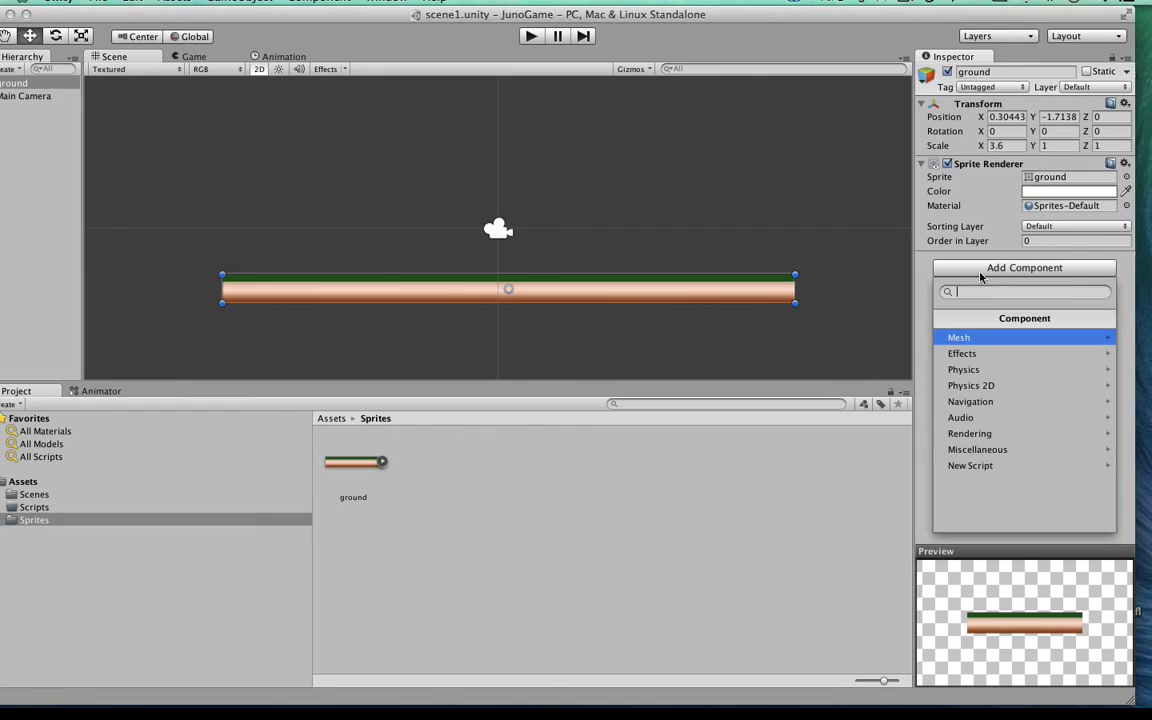
{"action": "left_click", "coordinate": [980, 383]}
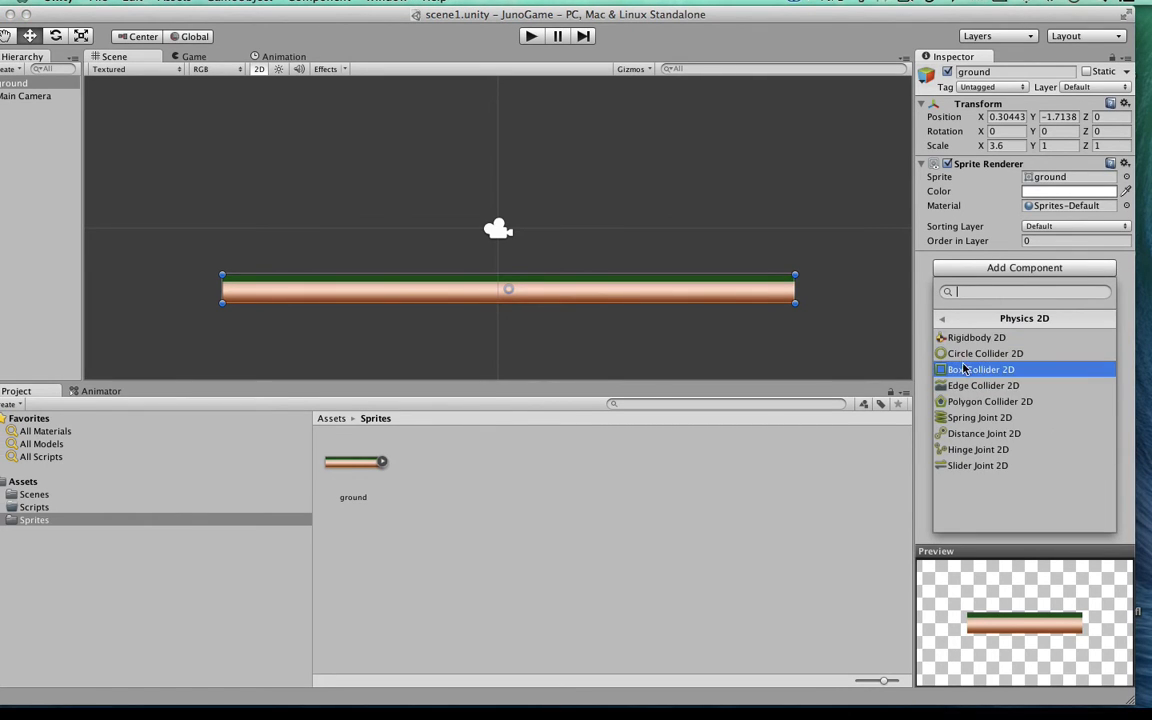
{"action": "left_click", "coordinate": [948, 369]}
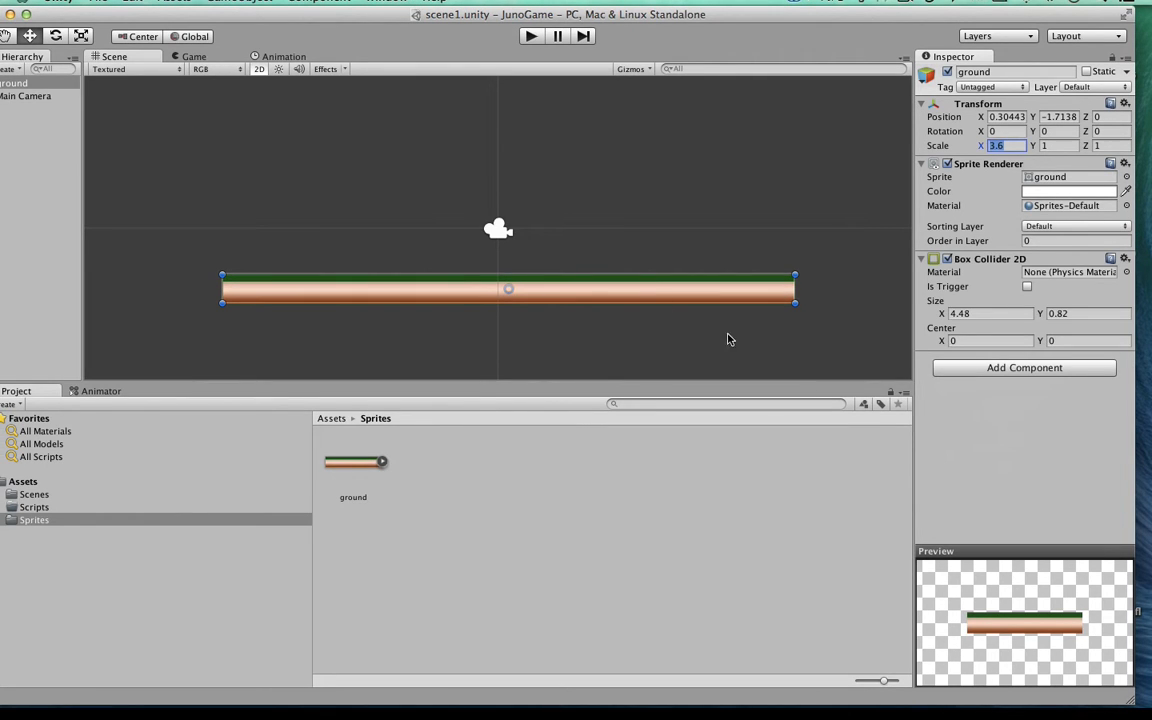
{"action": "left_click_drag", "start_coordinate": [453, 298], "coordinate": [443, 307]}
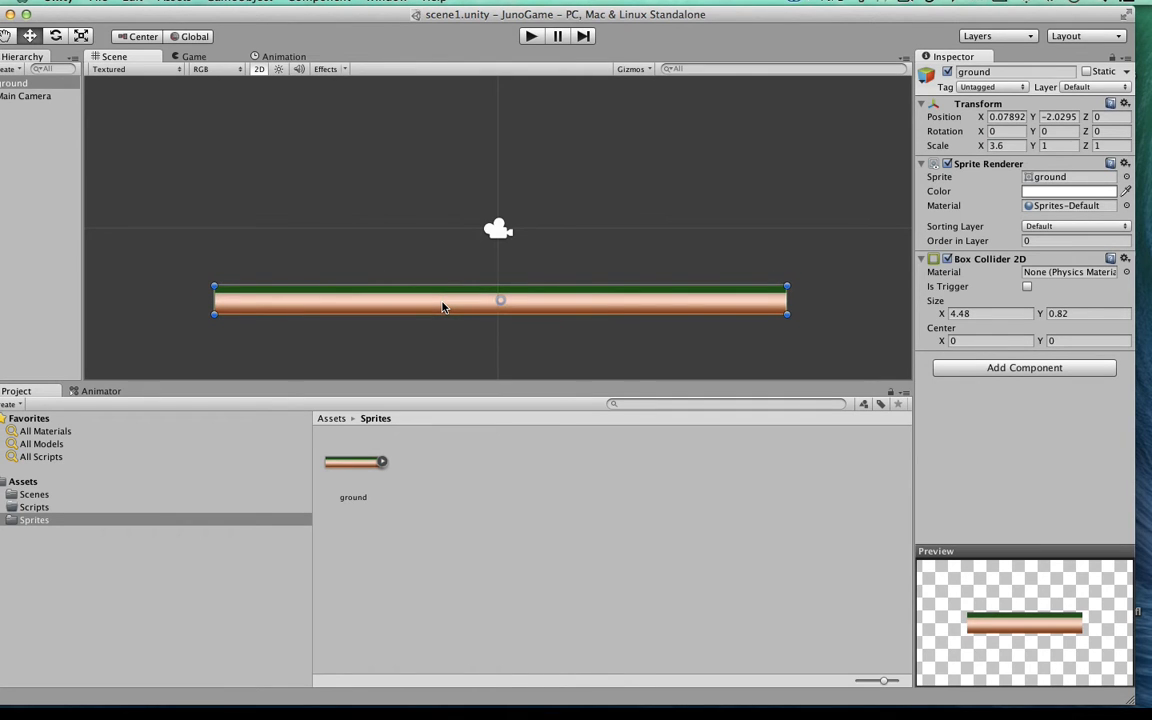
Step: Duplicate the ground platform and place the copy up and to the right at about X 11.26, Y 0.09
{"action": "key", "text": "super+d"}
{"action": "left_click_drag", "start_coordinate": [443, 307], "coordinate": [469, 257]}
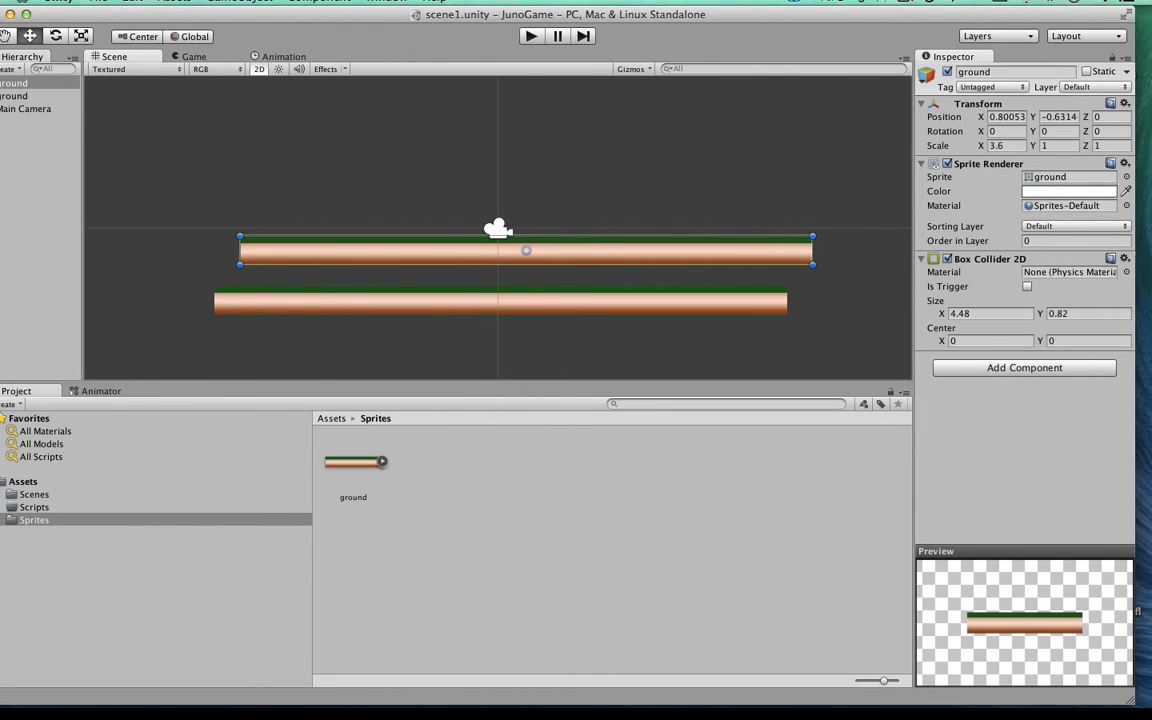
{"action": "left_click", "coordinate": [132, 1]}
{"action": "left_click", "coordinate": [402, 208]}
{"action": "left_click_drag", "start_coordinate": [318, 252], "coordinate": [691, 226]}
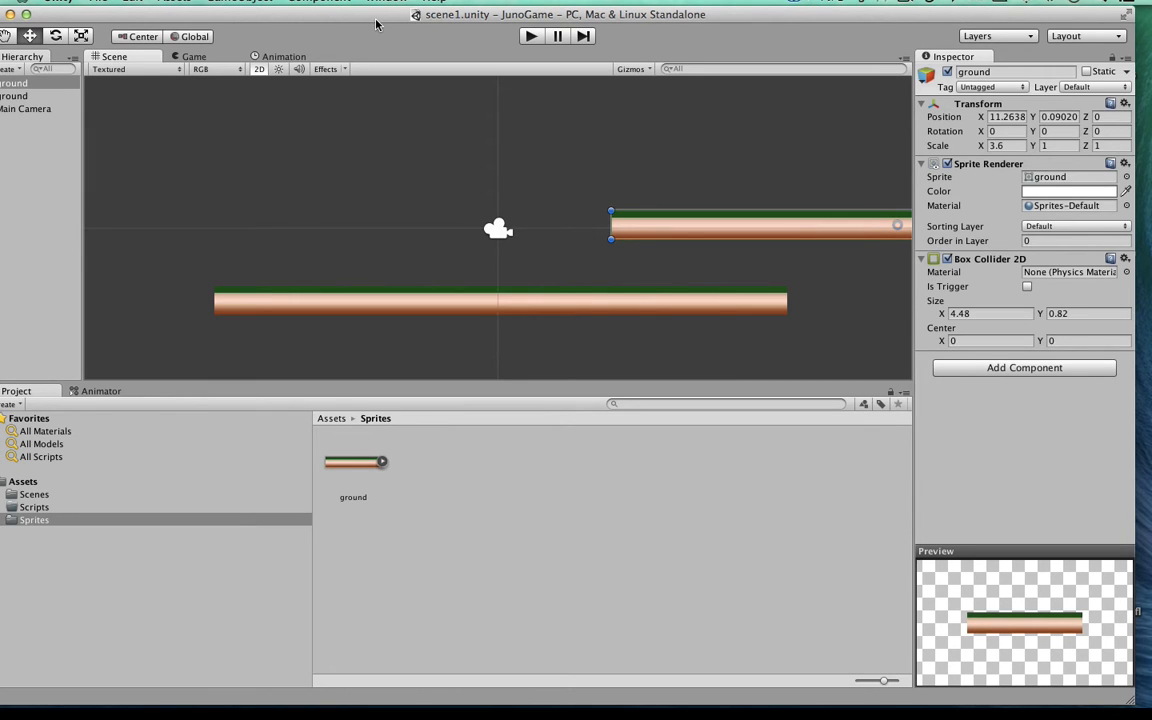
{"action": "left_click_drag", "start_coordinate": [376, 20], "coordinate": [391, 20]}
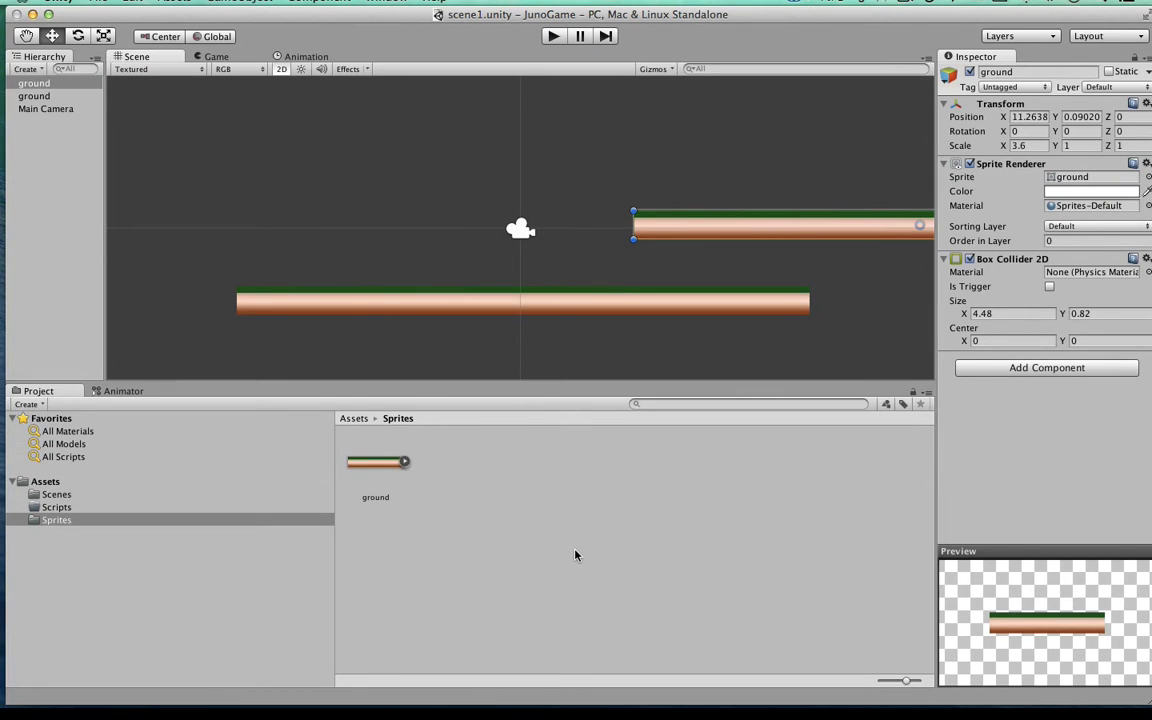
{"action": "left_click", "coordinate": [458, 239]}
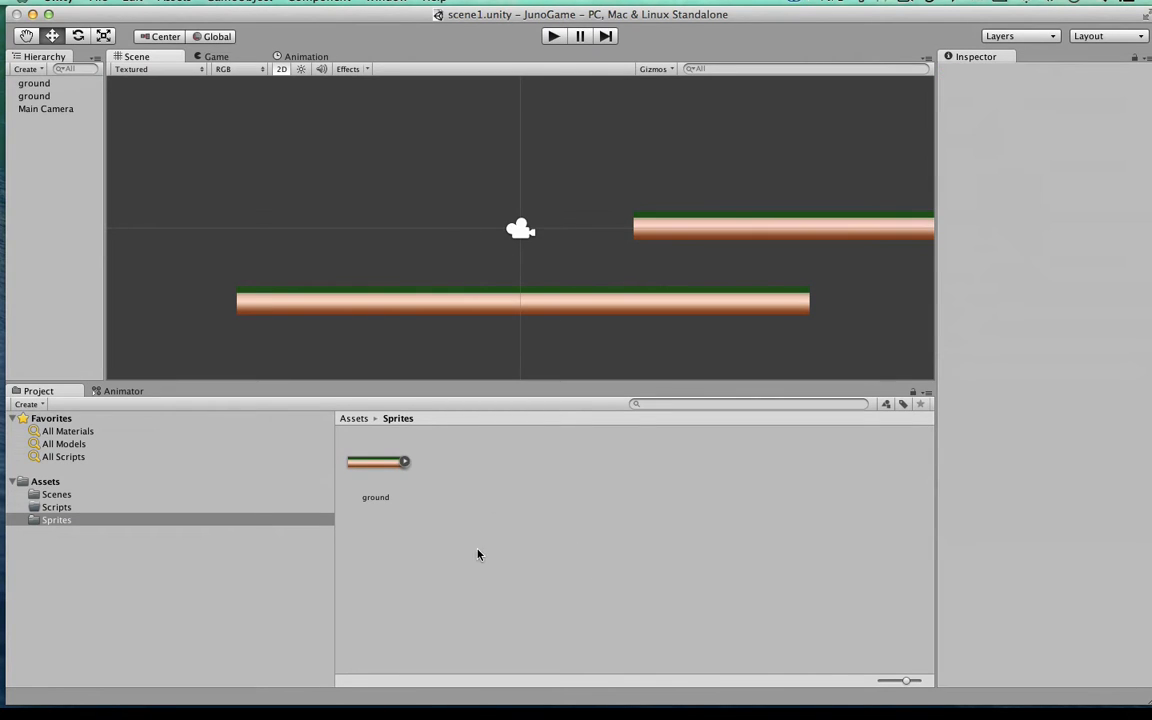
{"action": "left_click", "coordinate": [686, 228]}
{"action": "left_click", "coordinate": [646, 310]}
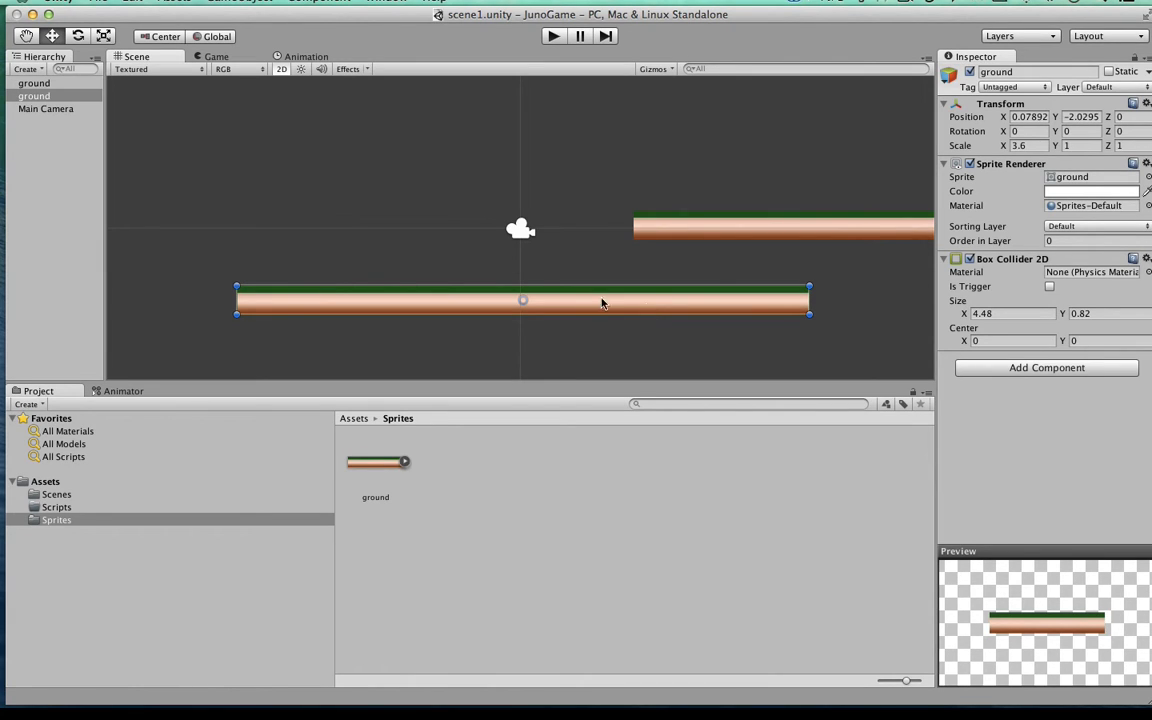
Step: Create an empty game object and name it Character
{"action": "left_click", "coordinate": [233, 3]}
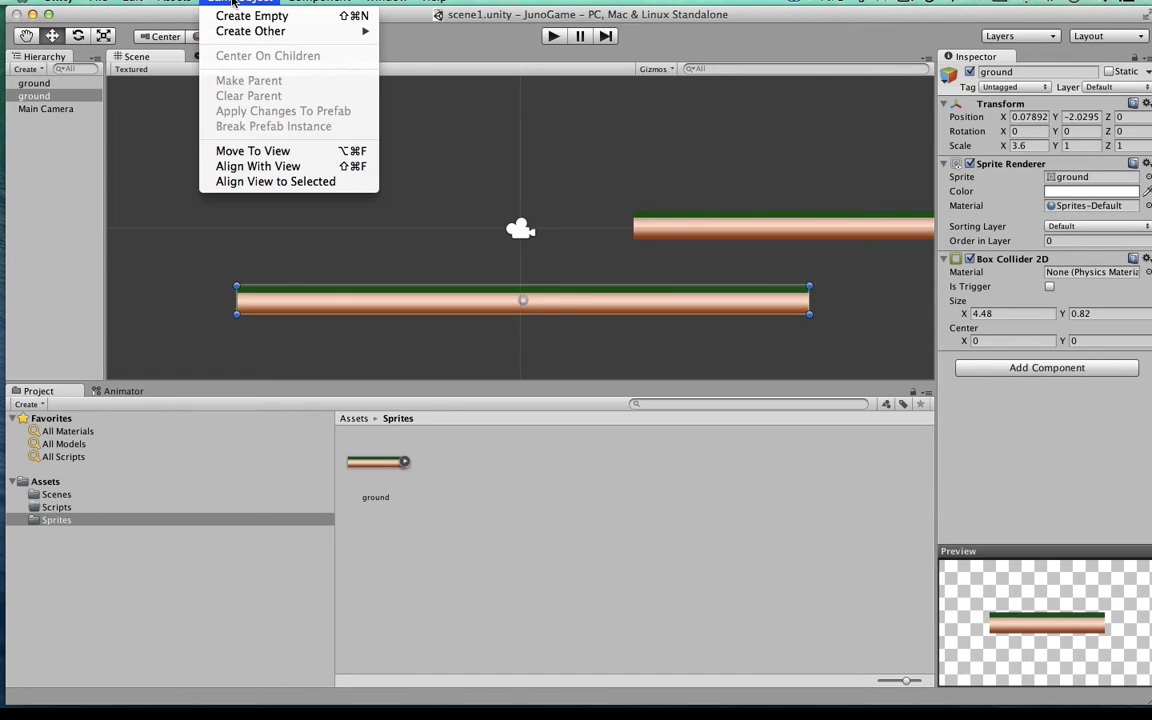
{"action": "left_click", "coordinate": [254, 17]}
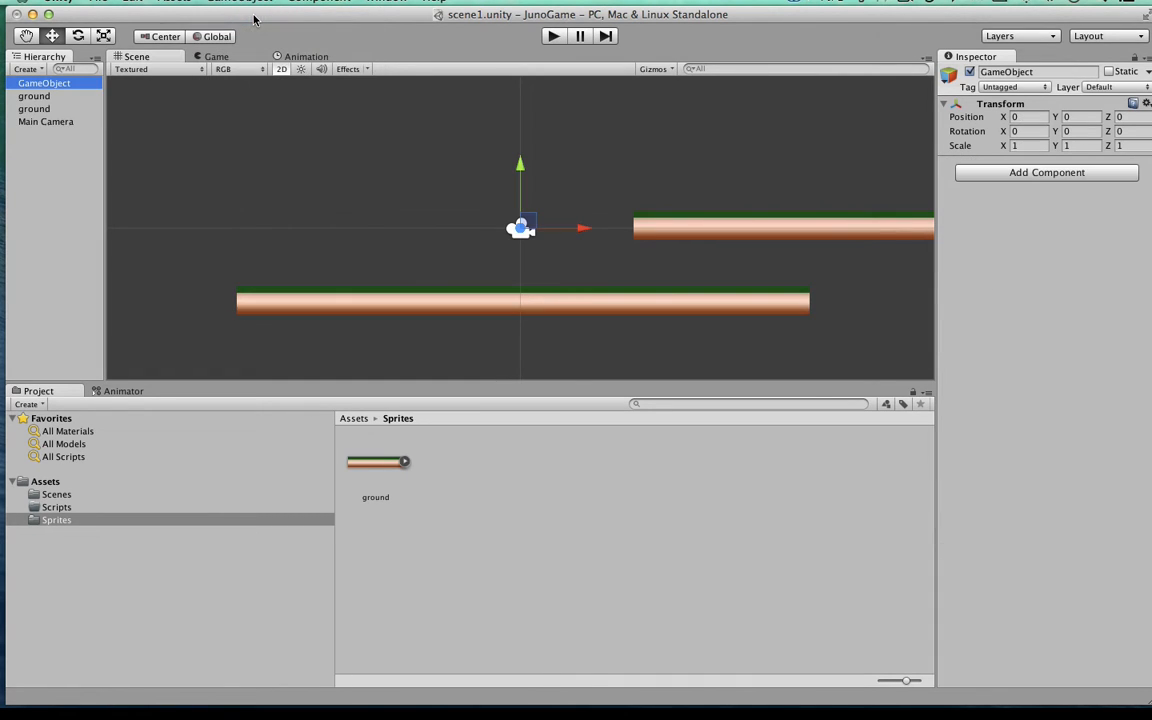
{"action": "left_click", "coordinate": [37, 84]}
{"action": "type", "text": "Character"}
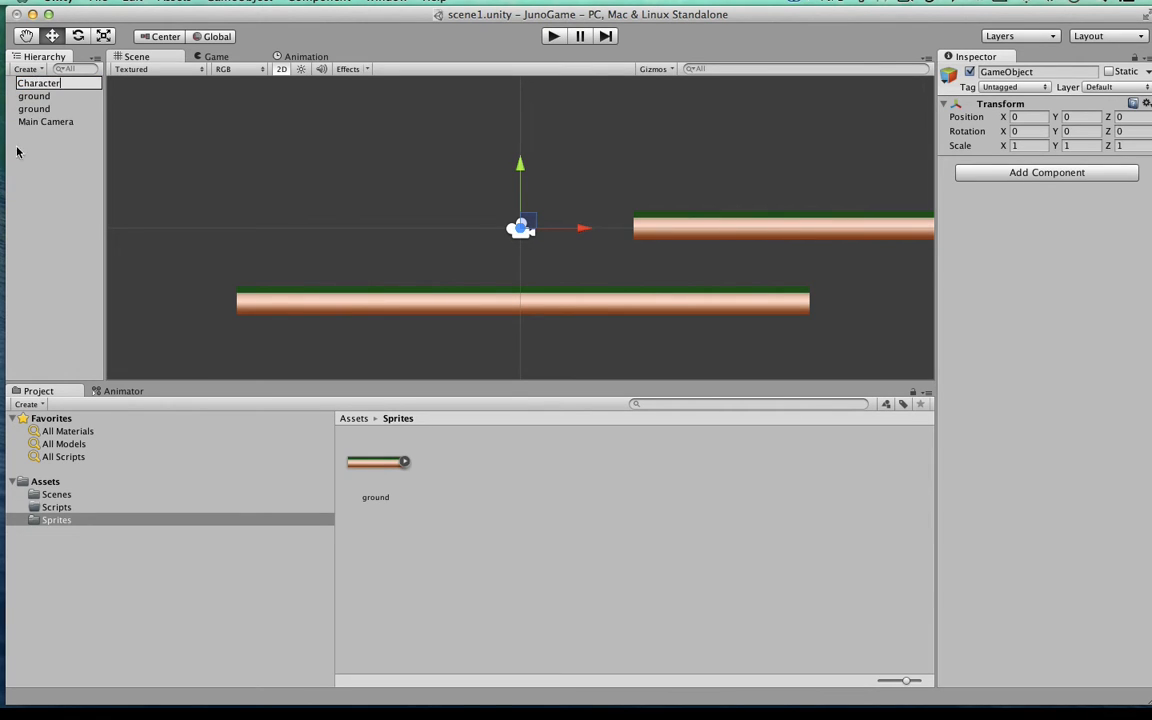
{"action": "key", "text": "Return"}
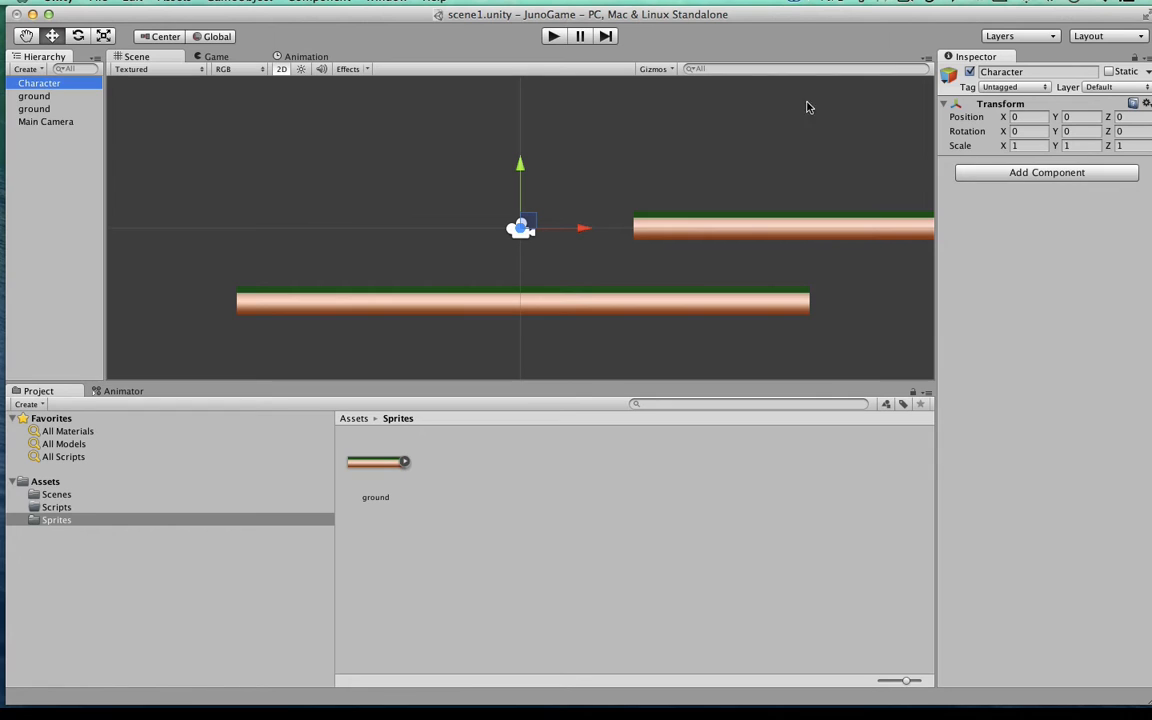
Step: Add a Sprite Renderer component to the Character object
{"action": "left_click_drag", "start_coordinate": [811, 18], "coordinate": [801, 18]}
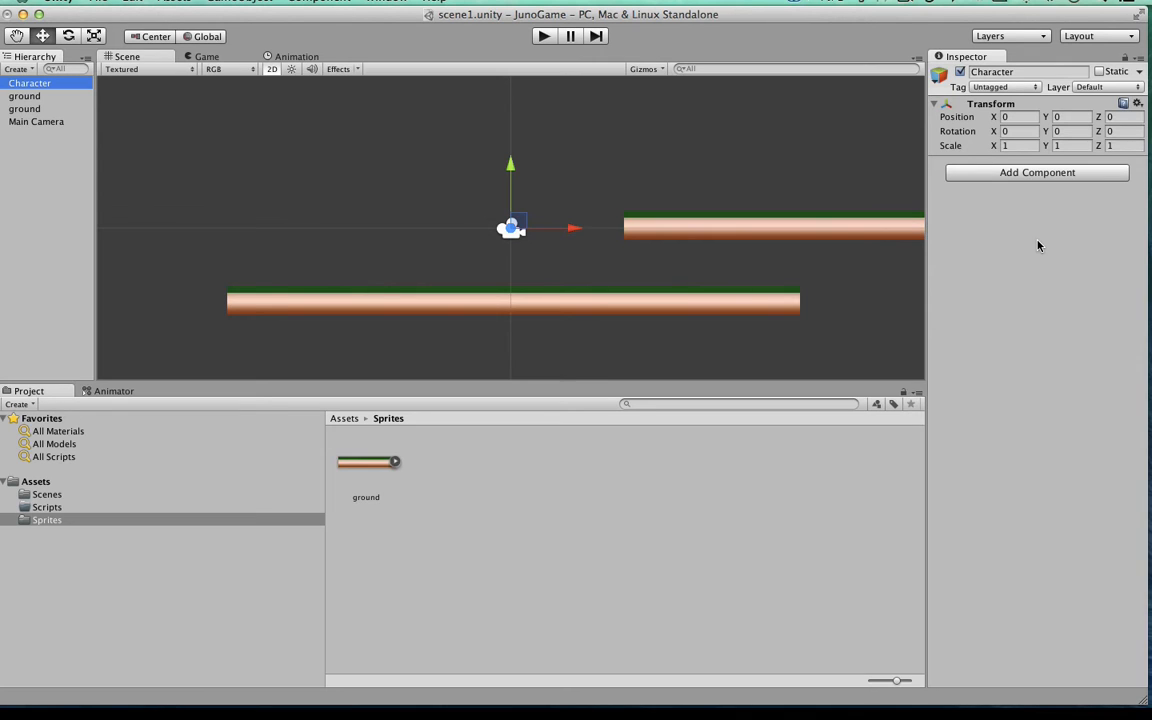
{"action": "left_click", "coordinate": [1011, 175]}
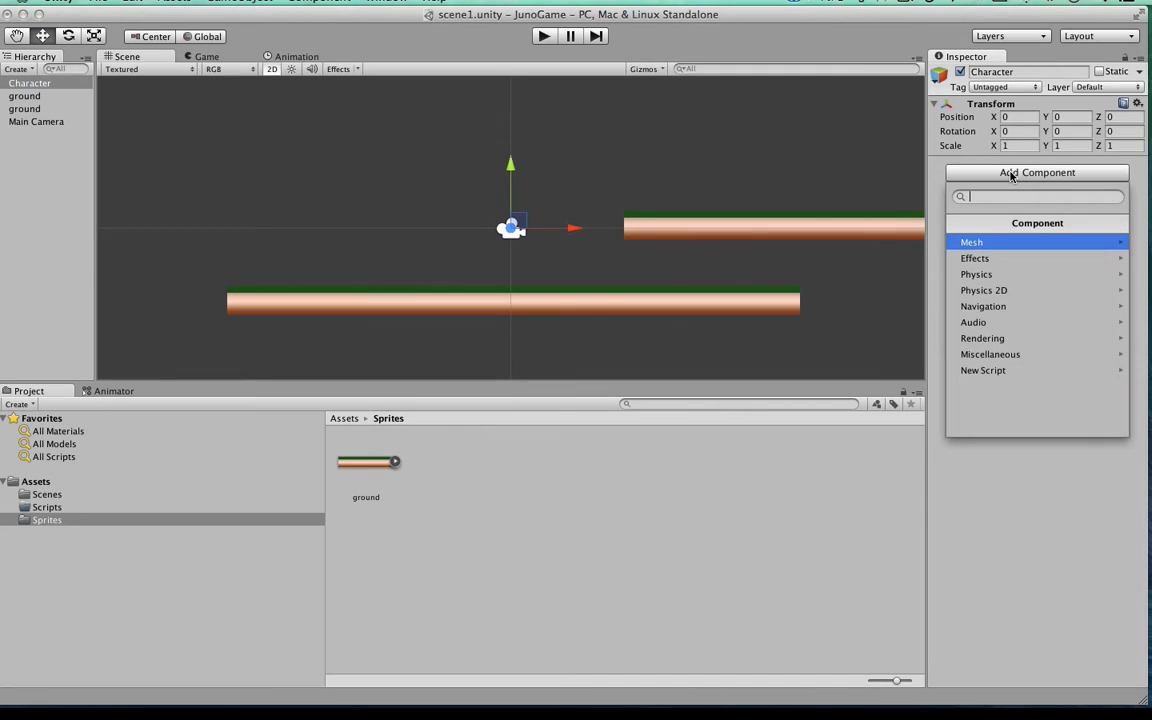
{"action": "left_click", "coordinate": [981, 338]}
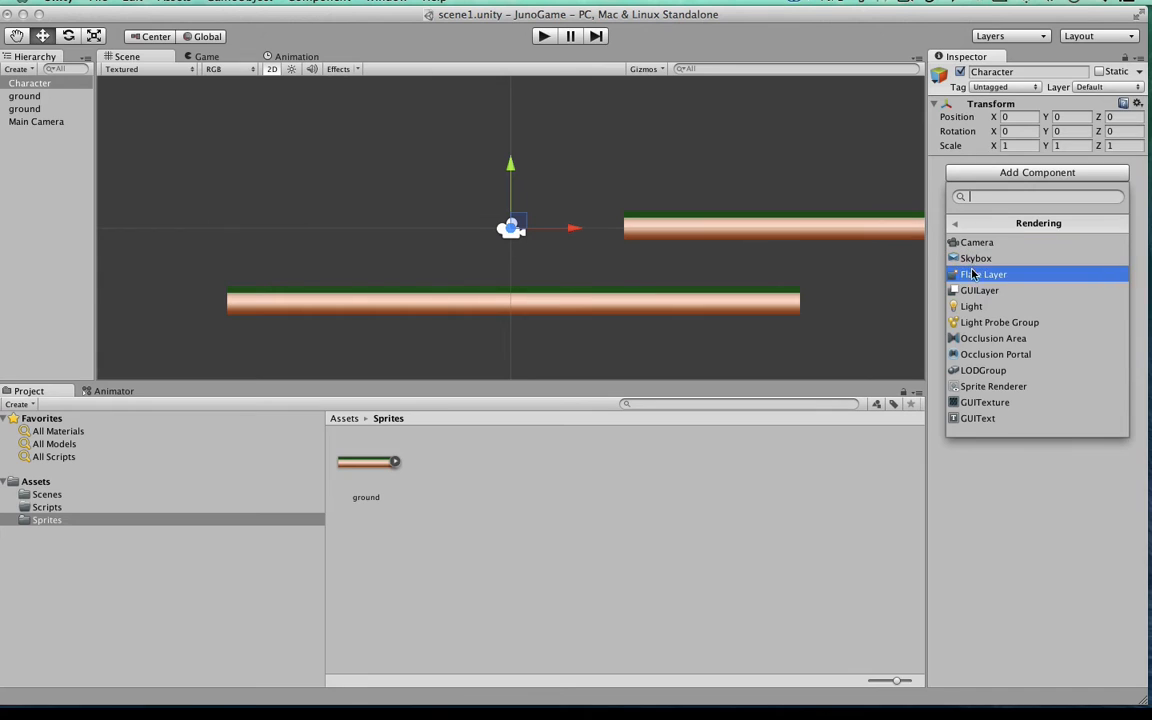
{"action": "left_click", "coordinate": [975, 386]}
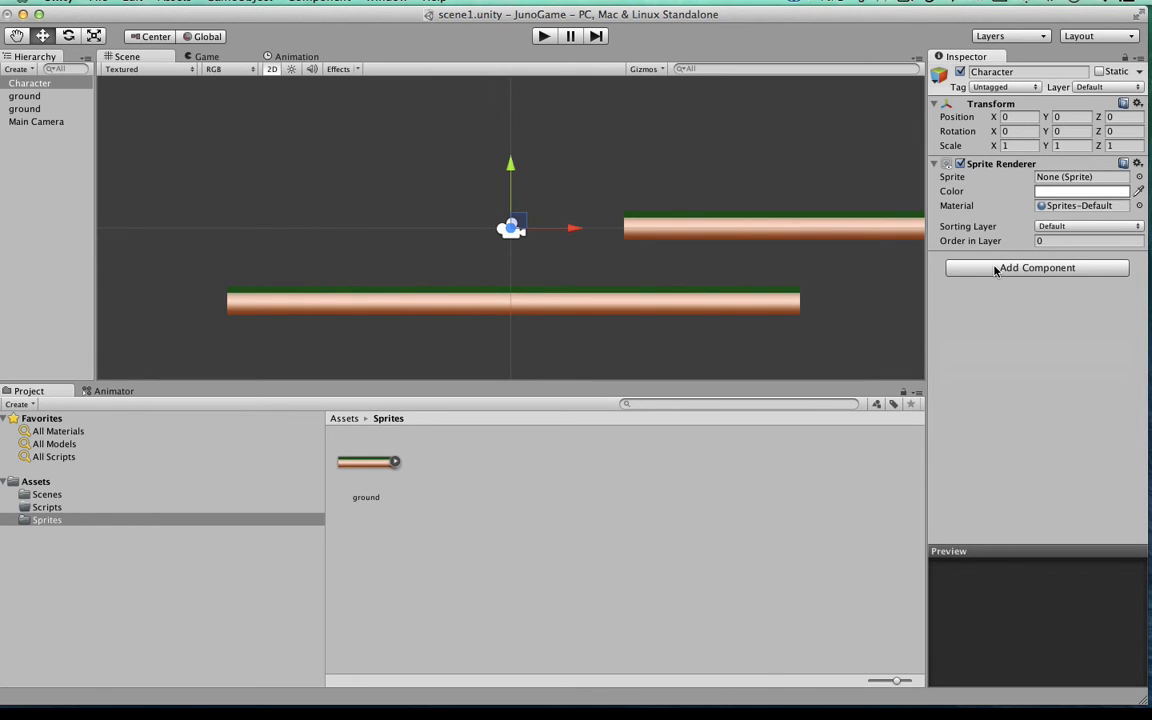
Step: Add a Rigidbody 2D to Character, enable Fixed Angle and set Interpolate to Interpolate
{"action": "left_click", "coordinate": [995, 270]}
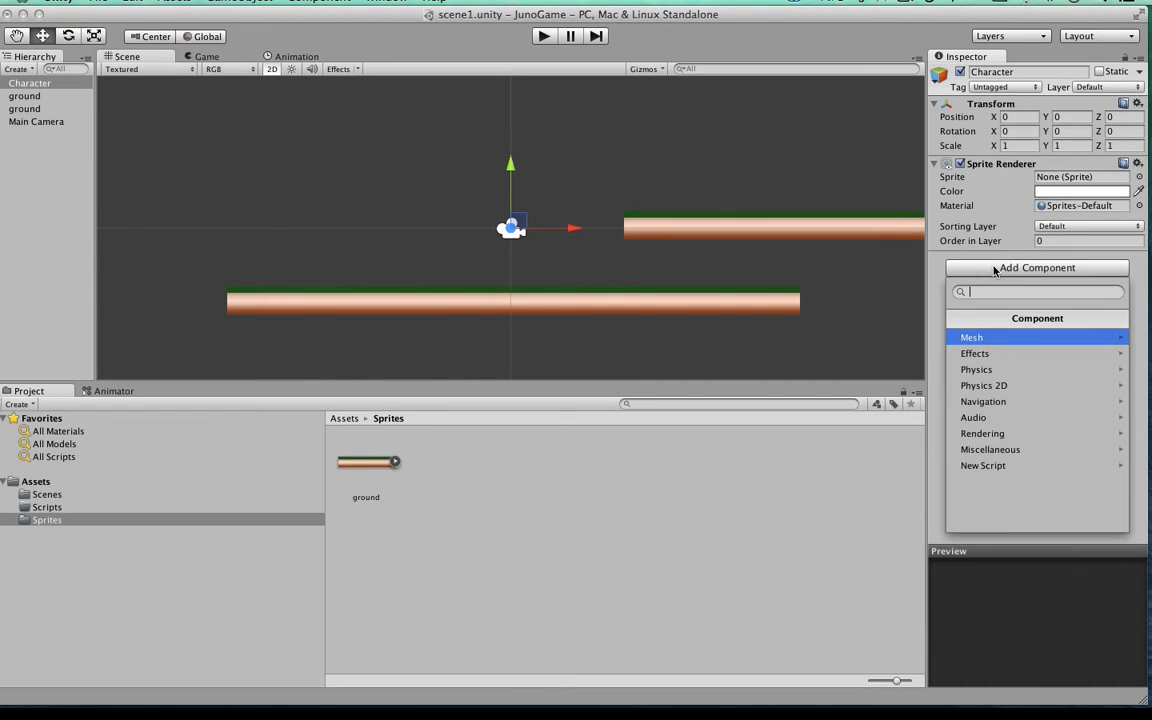
{"action": "left_click", "coordinate": [981, 386]}
{"action": "left_click", "coordinate": [985, 334]}
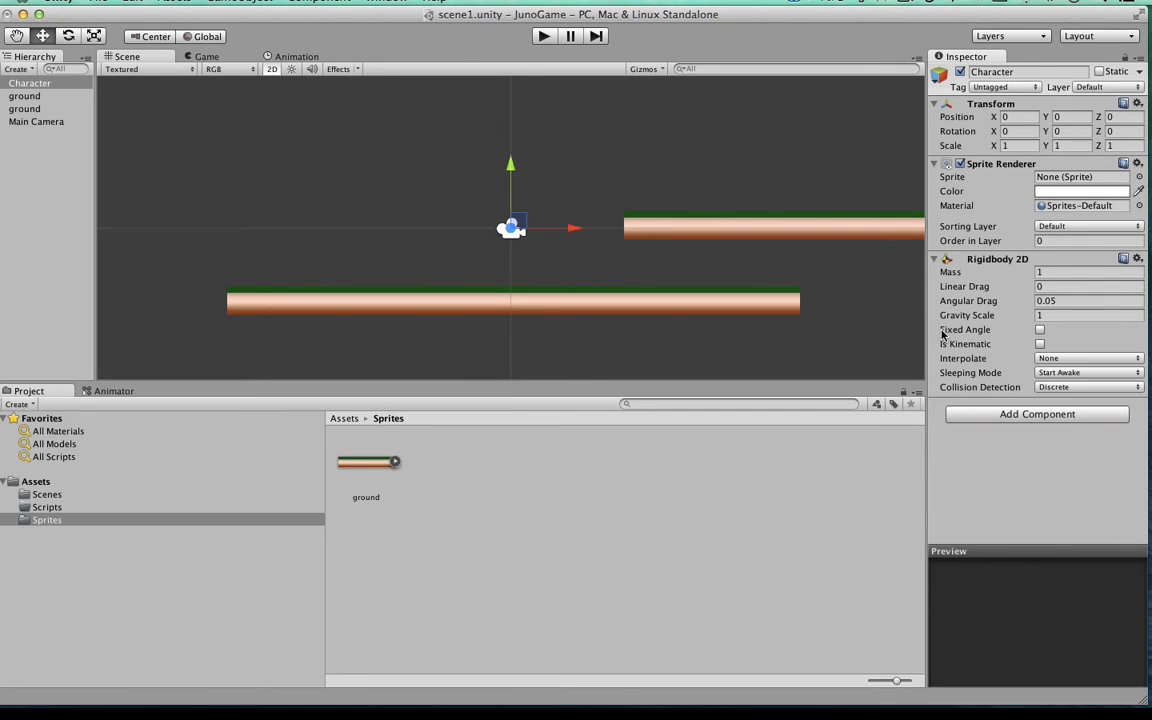
{"action": "left_click", "coordinate": [1040, 330]}
{"action": "left_click", "coordinate": [1040, 357]}
{"action": "left_click", "coordinate": [1045, 371]}
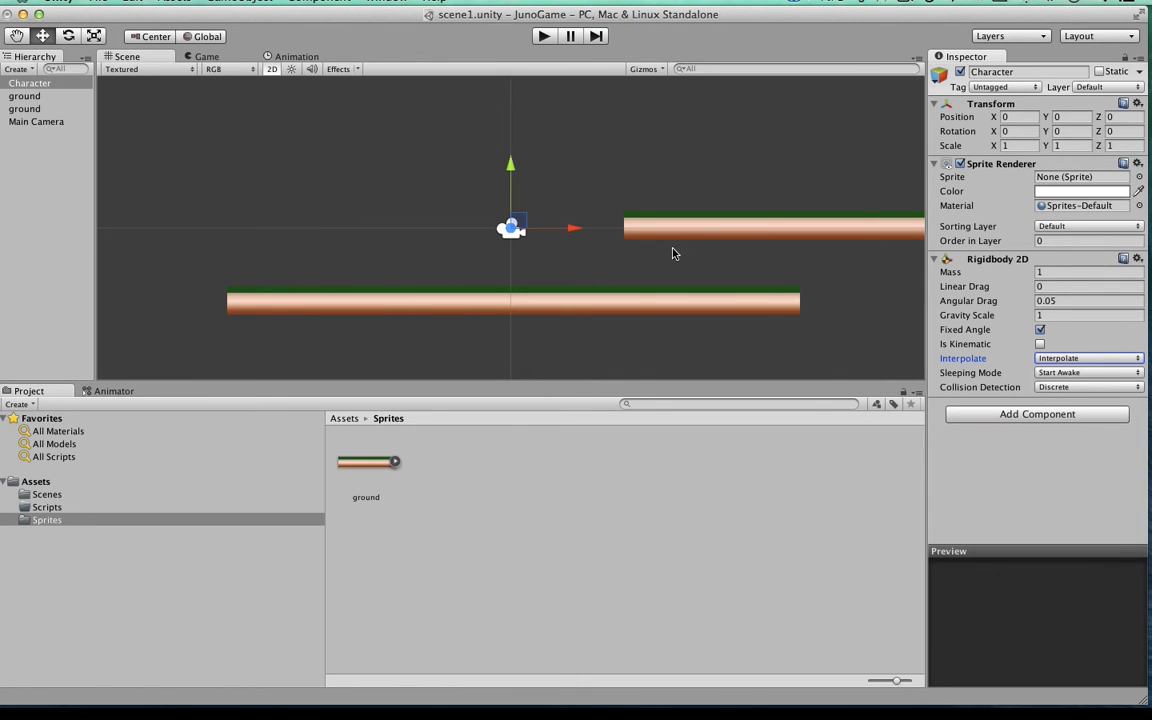
Step: Switch to Finder by opening the JunoSprites folder from the desktop
{"action": "mouse_move", "coordinate": [622, 20]}
{"action": "left_mouse_down"}
{"action": "mouse_move", "coordinate": [632, 77]}
{"action": "mouse_move", "coordinate": [632, 9]}
{"action": "left_mouse_up"}
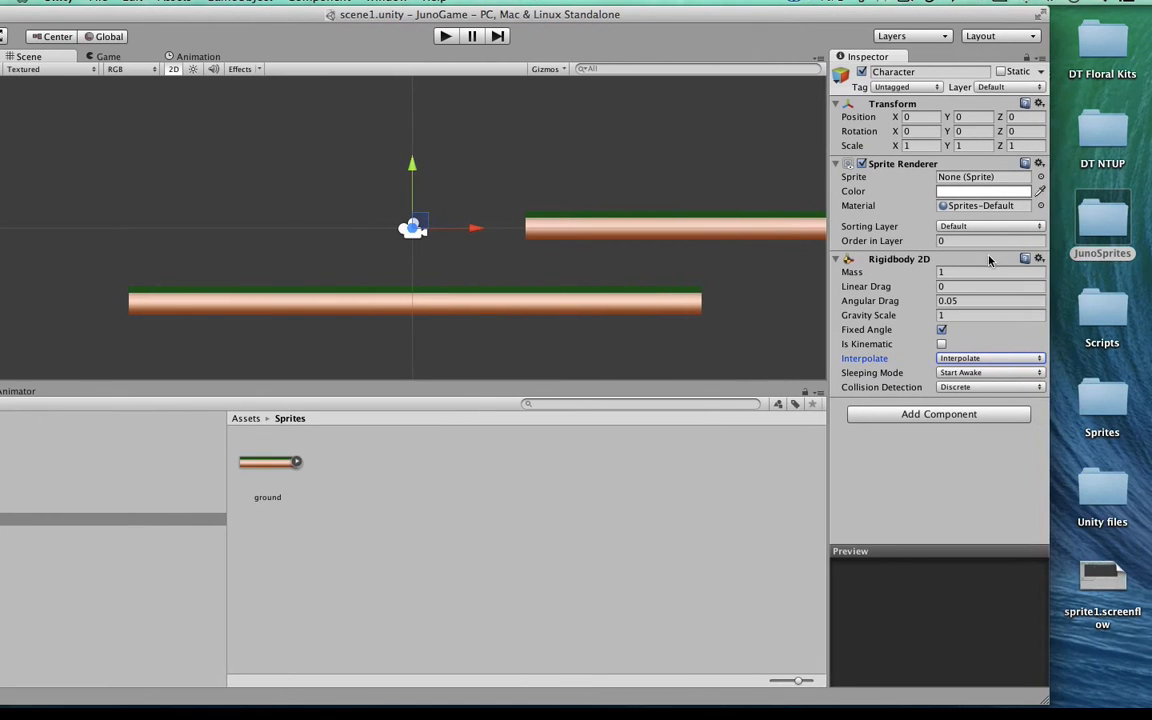
{"action": "double_click", "coordinate": [1110, 220]}
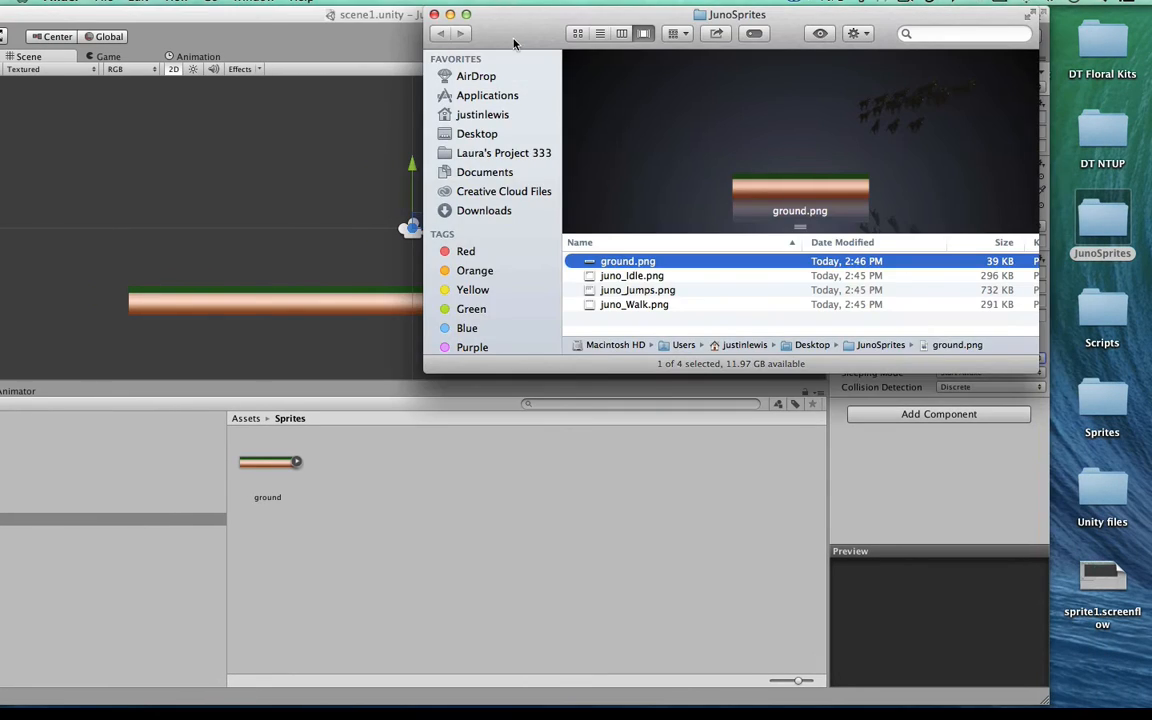
{"action": "left_click_drag", "start_coordinate": [480, 30], "coordinate": [418, 28]}
Step: Look through the file previews of juno_Idle.png, juno_Jumps.png and juno_Walk.png in the JunoSprites folder
{"action": "left_click", "coordinate": [545, 281]}
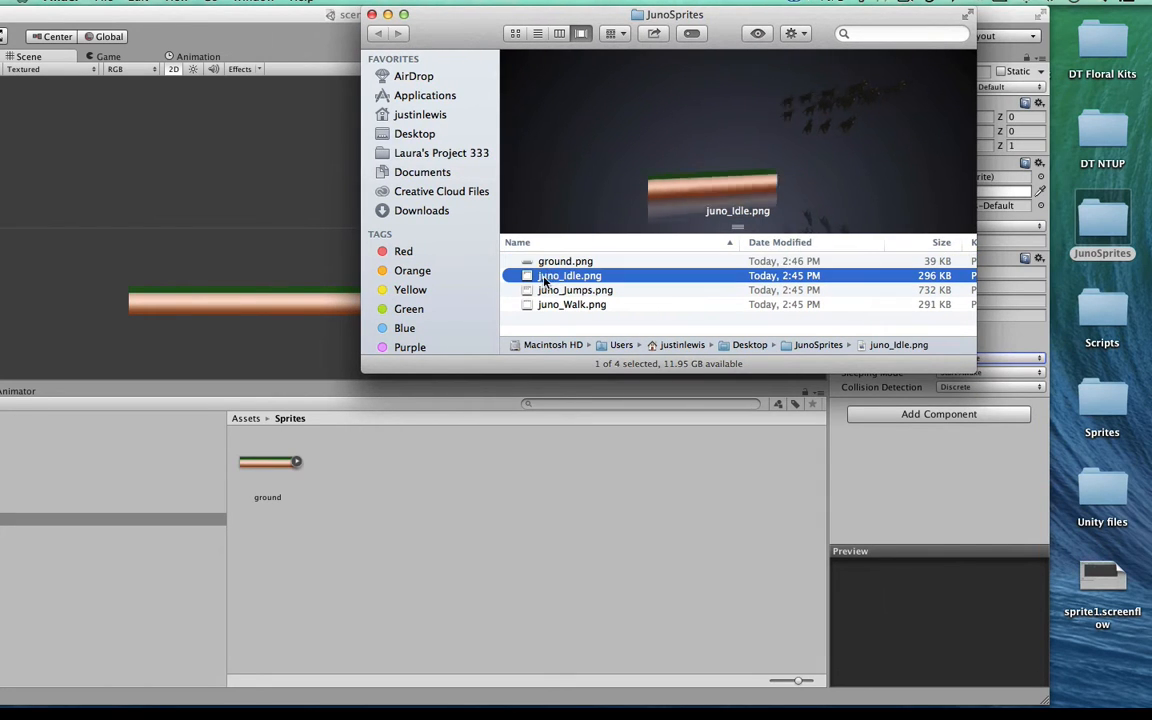
{"action": "left_click", "coordinate": [549, 291]}
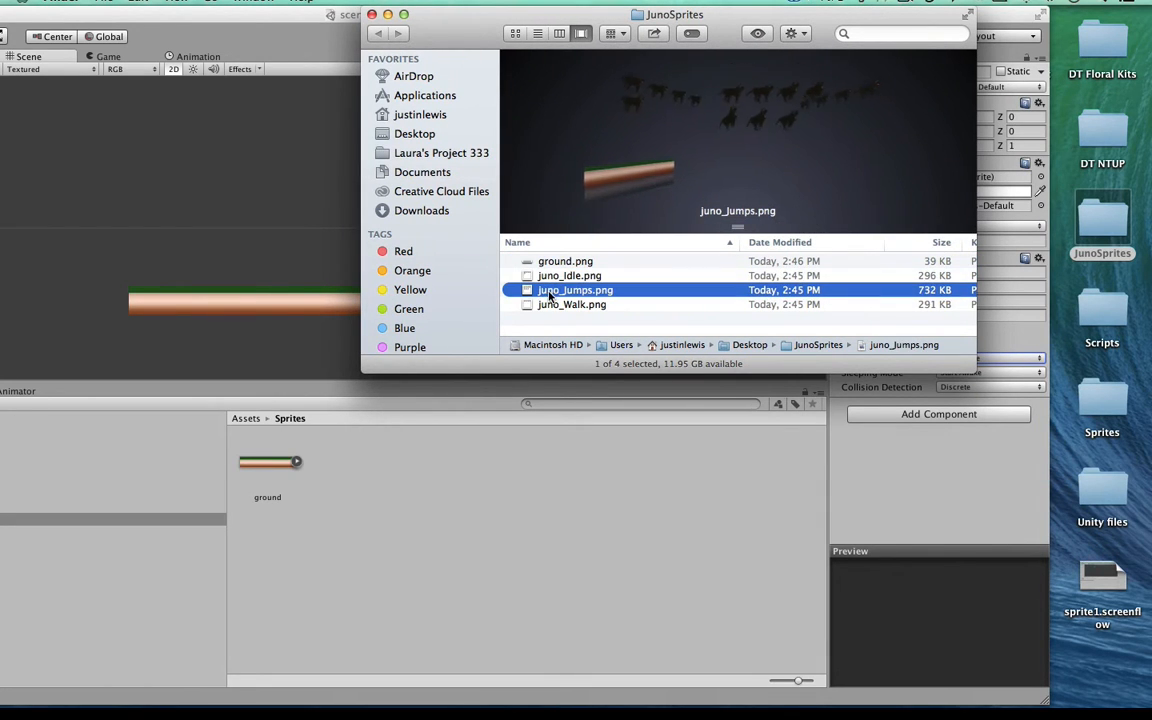
{"action": "left_click", "coordinate": [550, 306]}
{"action": "left_click", "coordinate": [543, 277]}
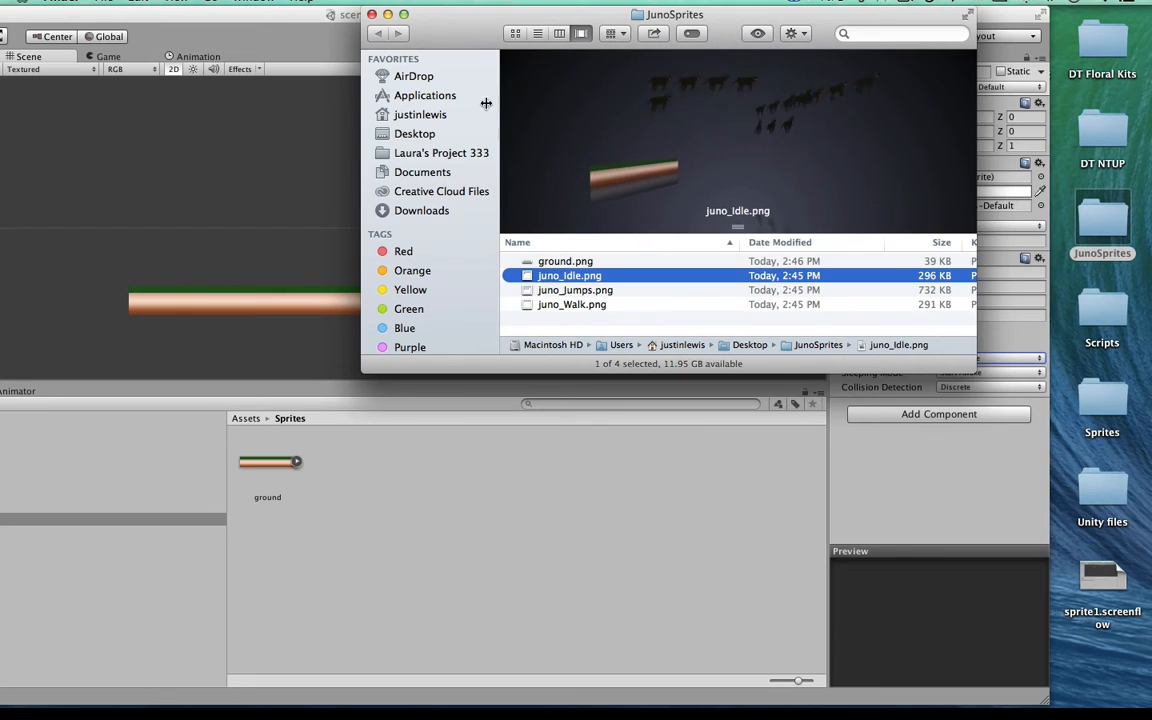
{"action": "left_click_drag", "start_coordinate": [457, 27], "coordinate": [454, 20]}
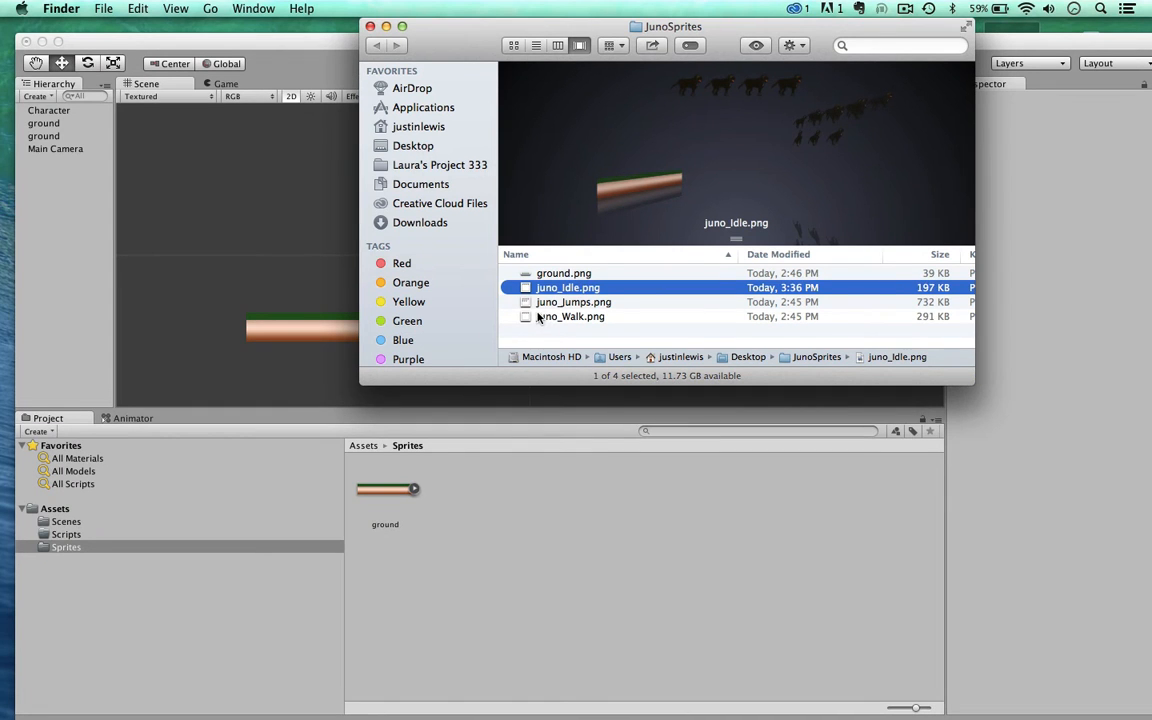
{"action": "left_click", "coordinate": [537, 316]}
{"action": "left_click", "coordinate": [530, 288]}
Step: Open juno_Jumps.png in Preview, examine the layout of its jump frames, and close the image
{"action": "left_click", "coordinate": [524, 303]}
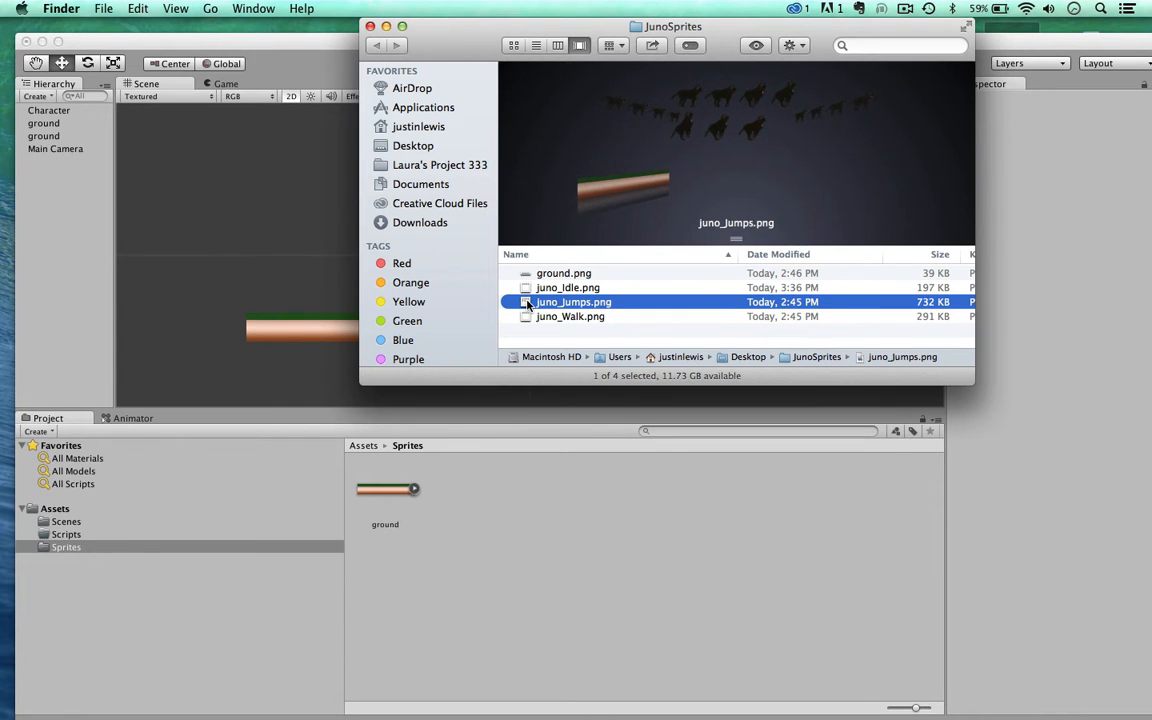
{"action": "double_click", "coordinate": [527, 302]}
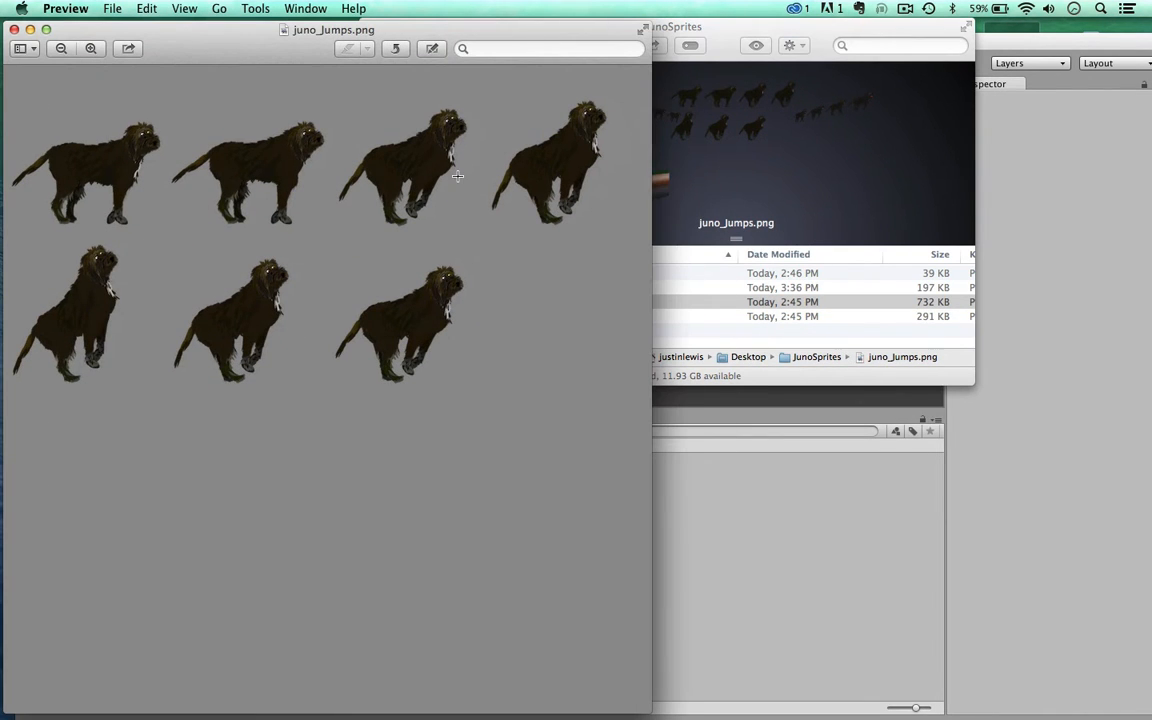
{"action": "left_click_drag", "start_coordinate": [201, 40], "coordinate": [308, 36]}
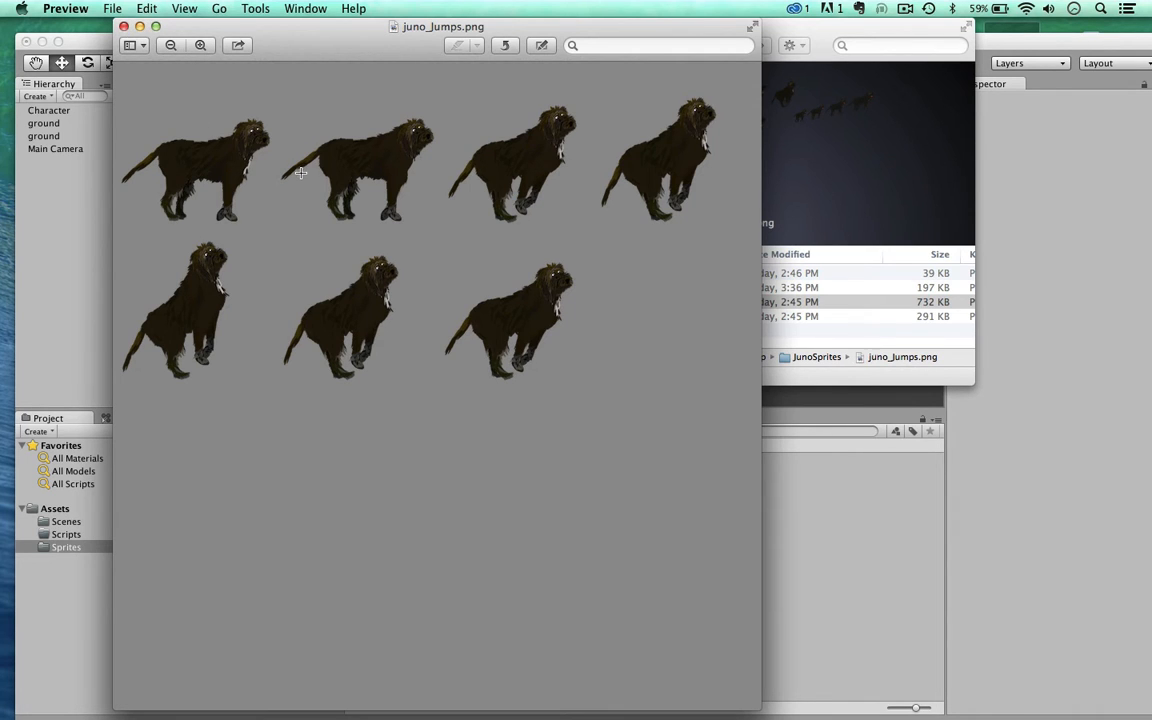
{"action": "left_click_drag", "start_coordinate": [309, 27], "coordinate": [372, 27]}
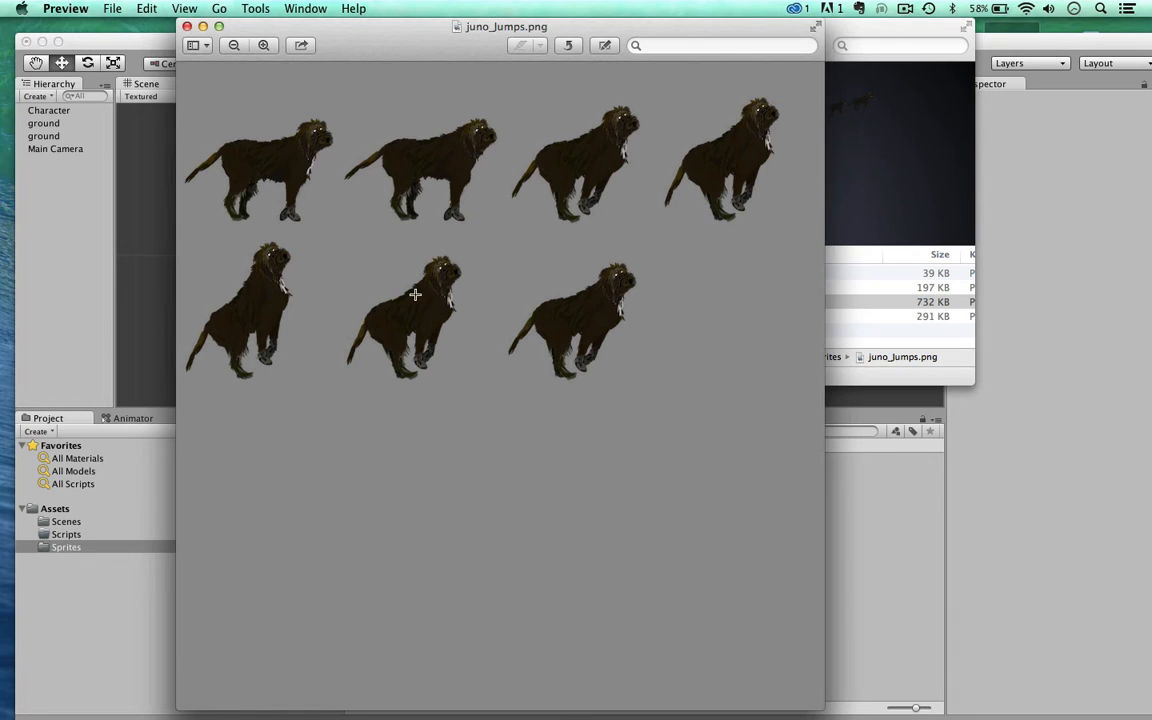
{"action": "left_click", "coordinate": [186, 26]}
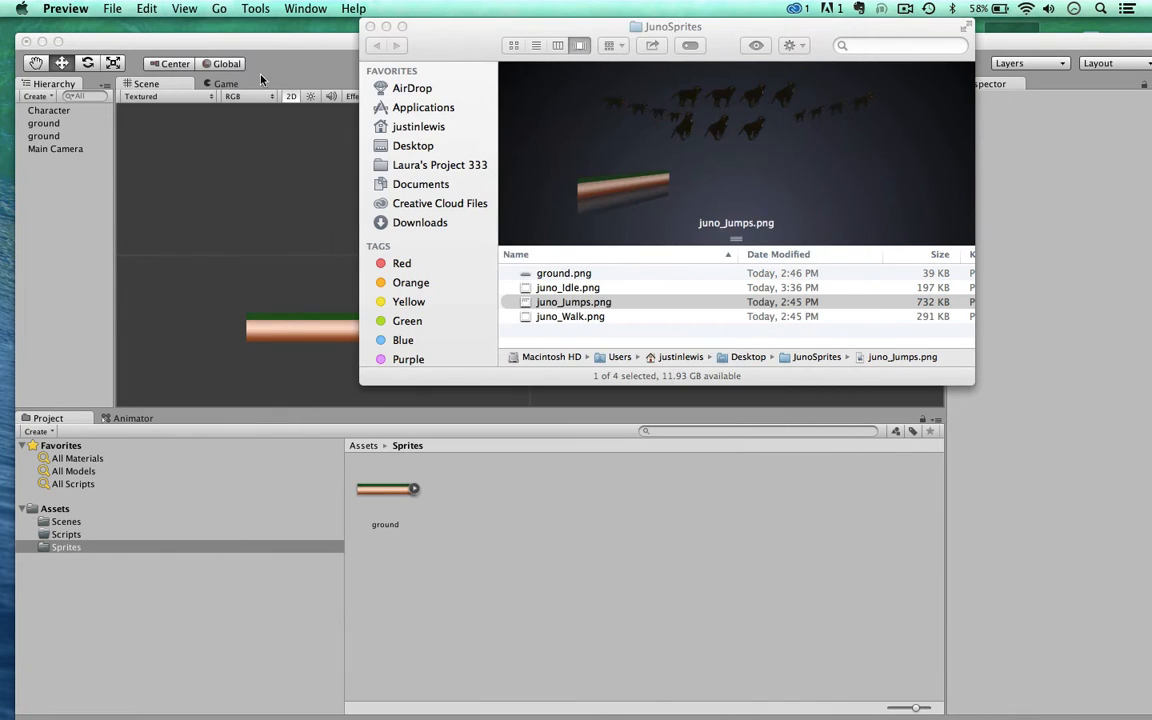
Step: Import juno_Idle.png, juno_Jumps.png and juno_Walk.png from the JunoSprites folder into the project's Sprites folder in Unity
{"action": "left_click_drag", "start_coordinate": [434, 44], "coordinate": [449, 20]}
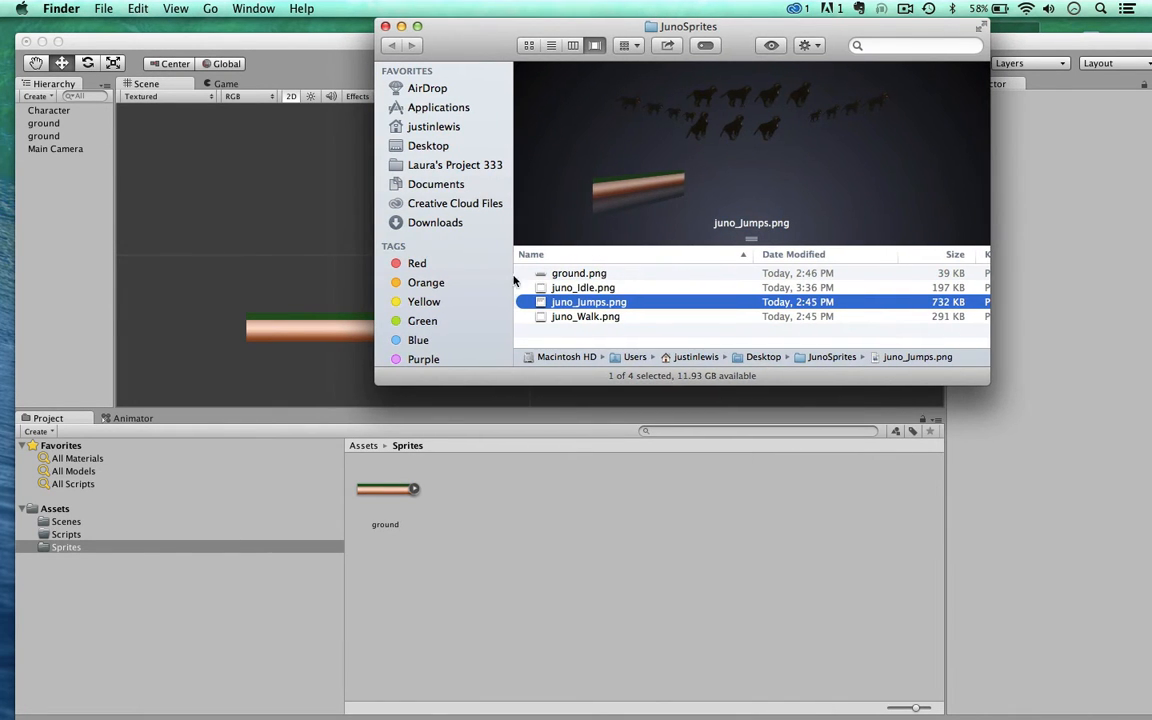
{"action": "left_click", "coordinate": [545, 289]}
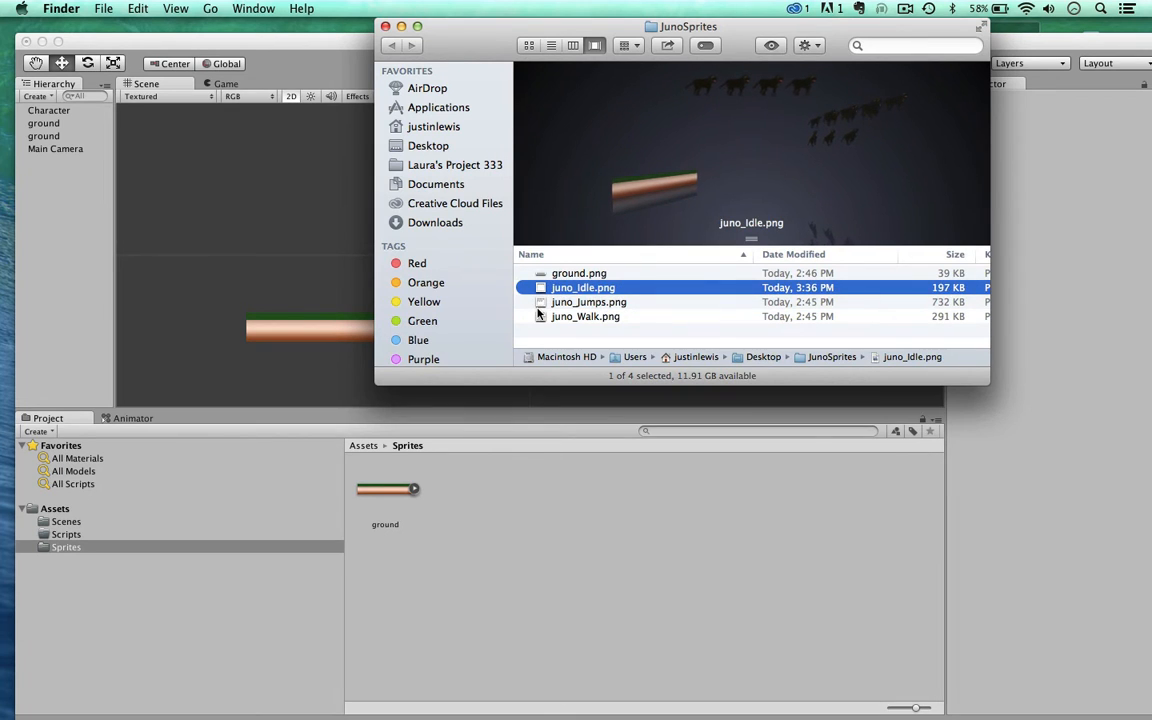
{"action": "key", "text": "Down"}
{"action": "key", "text": "Down"}
{"action": "key", "text": "Up"}
{"action": "key", "text": "Up"}
{"action": "left_click", "coordinate": [541, 317], "text": "shift"}
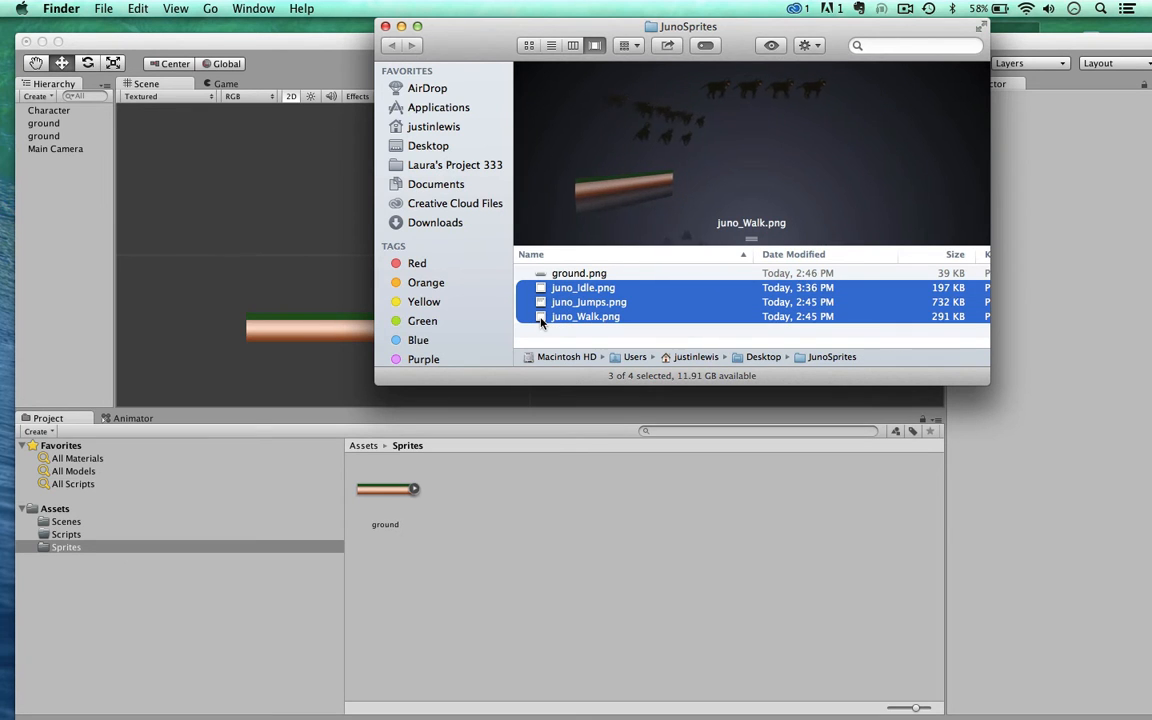
{"action": "left_click_drag", "start_coordinate": [541, 317], "coordinate": [506, 574]}
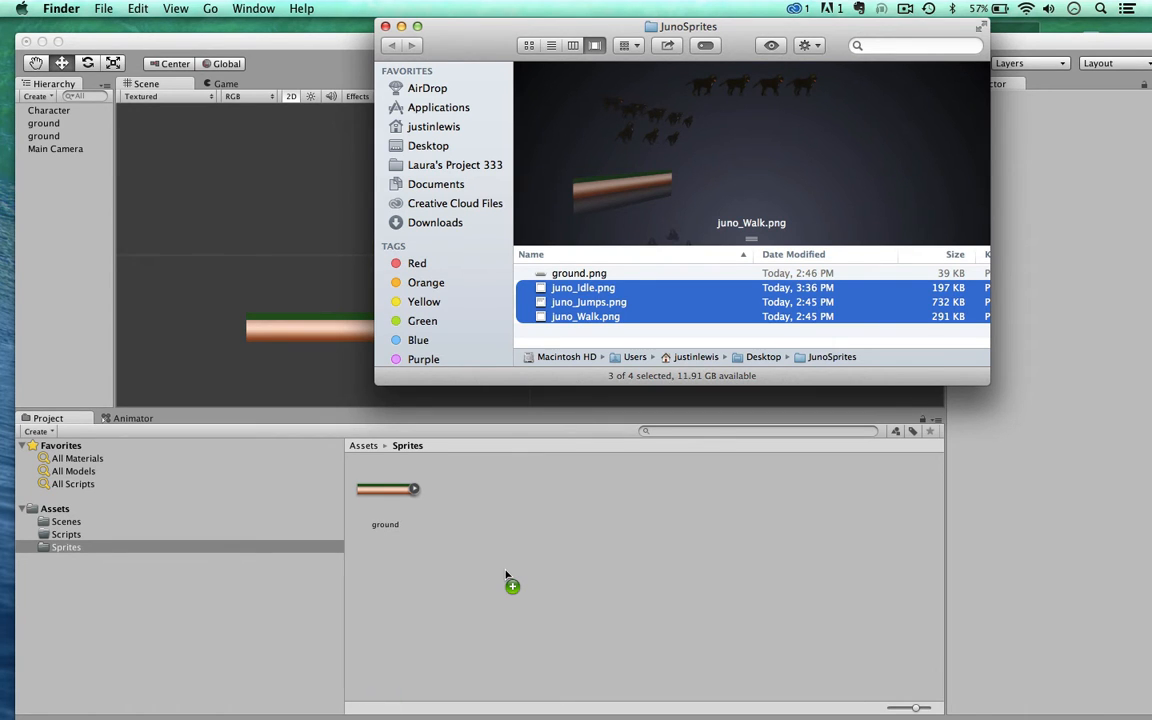
{"action": "left_click_drag", "start_coordinate": [506, 574], "coordinate": [506, 575]}
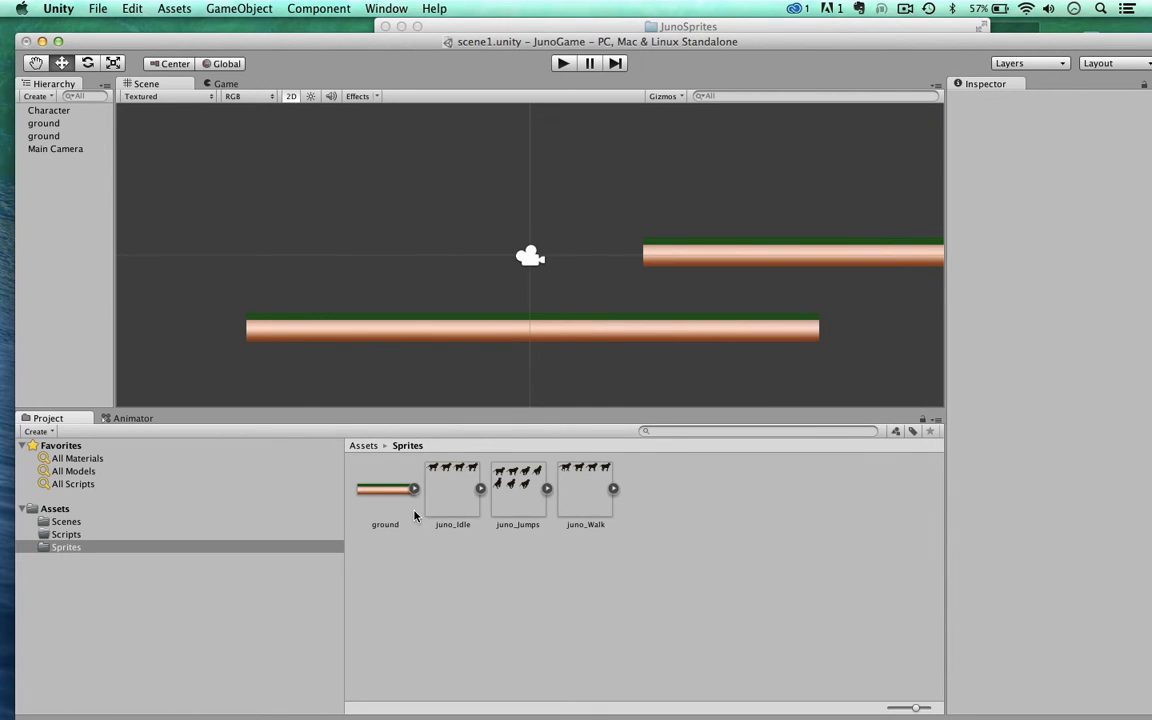
Step: Set juno_Idle's import settings to Sprite Mode Multiple, Max Size 2048 and Format Truecolor, and apply them
{"action": "left_click", "coordinate": [450, 495]}
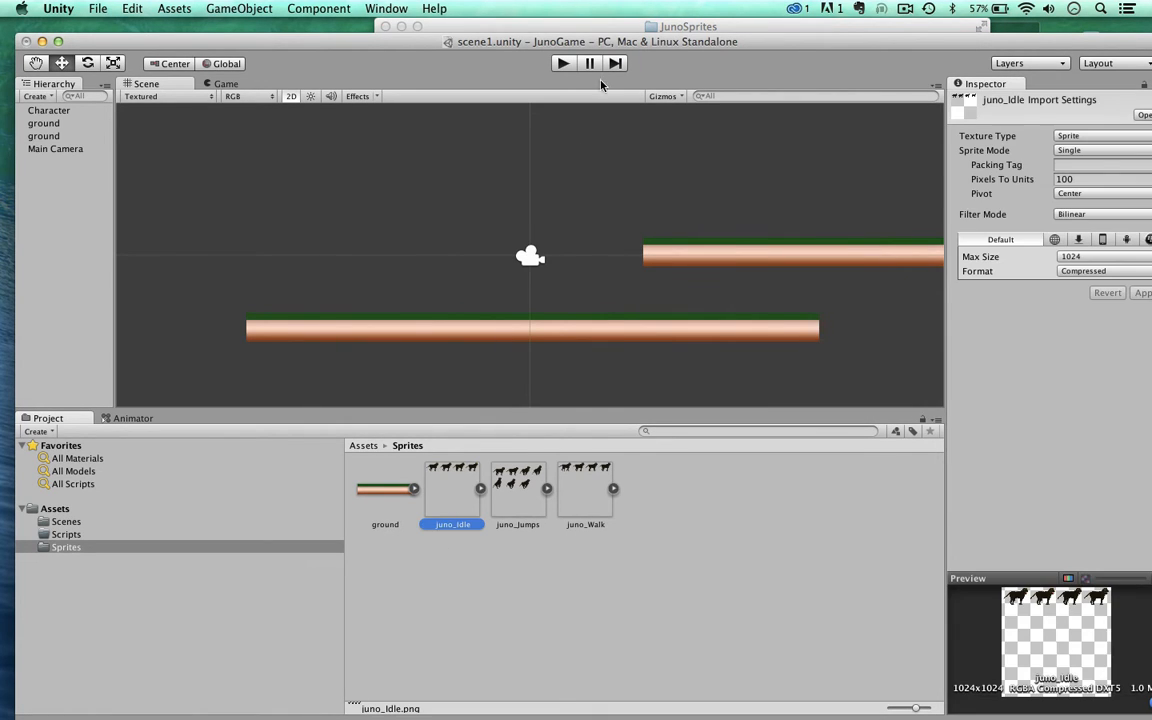
{"action": "left_click_drag", "start_coordinate": [598, 41], "coordinate": [598, 26]}
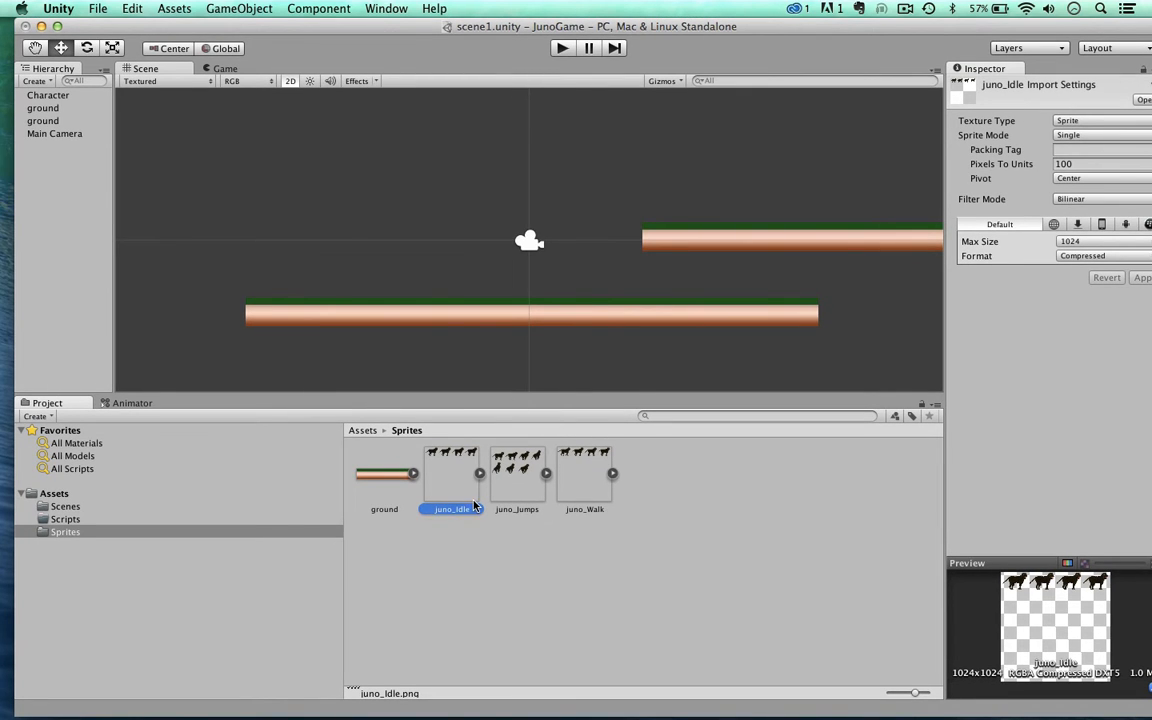
{"action": "left_click_drag", "start_coordinate": [920, 27], "coordinate": [907, 26]}
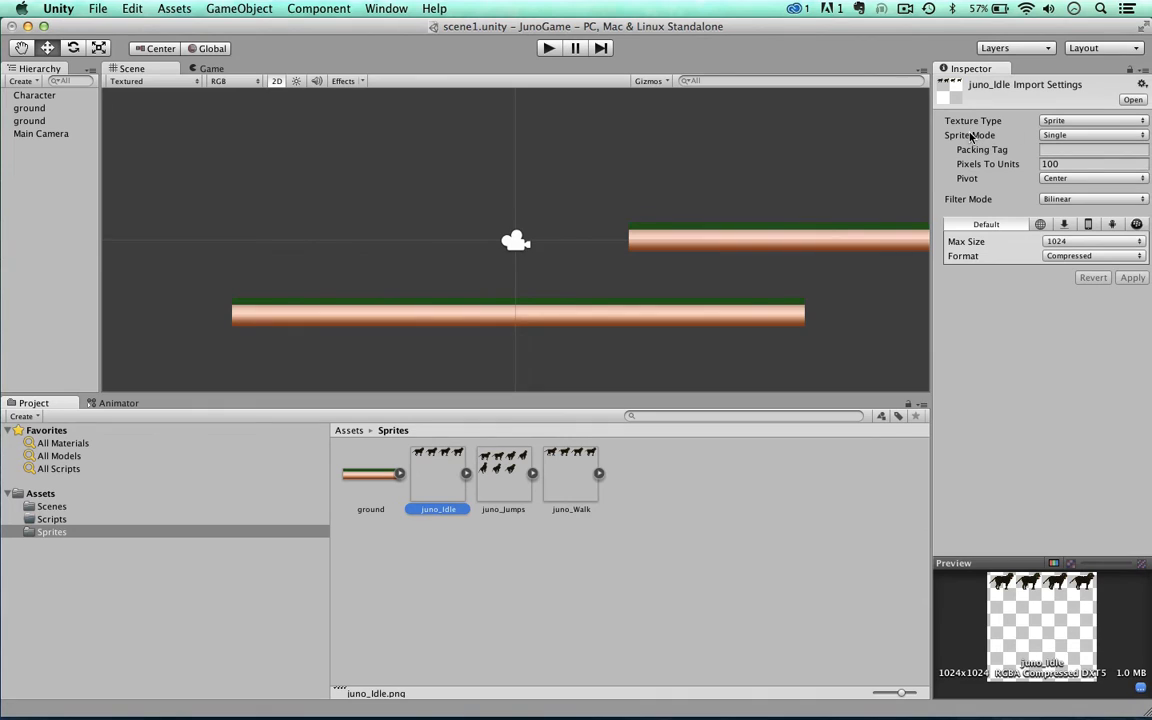
{"action": "left_click", "coordinate": [1055, 135]}
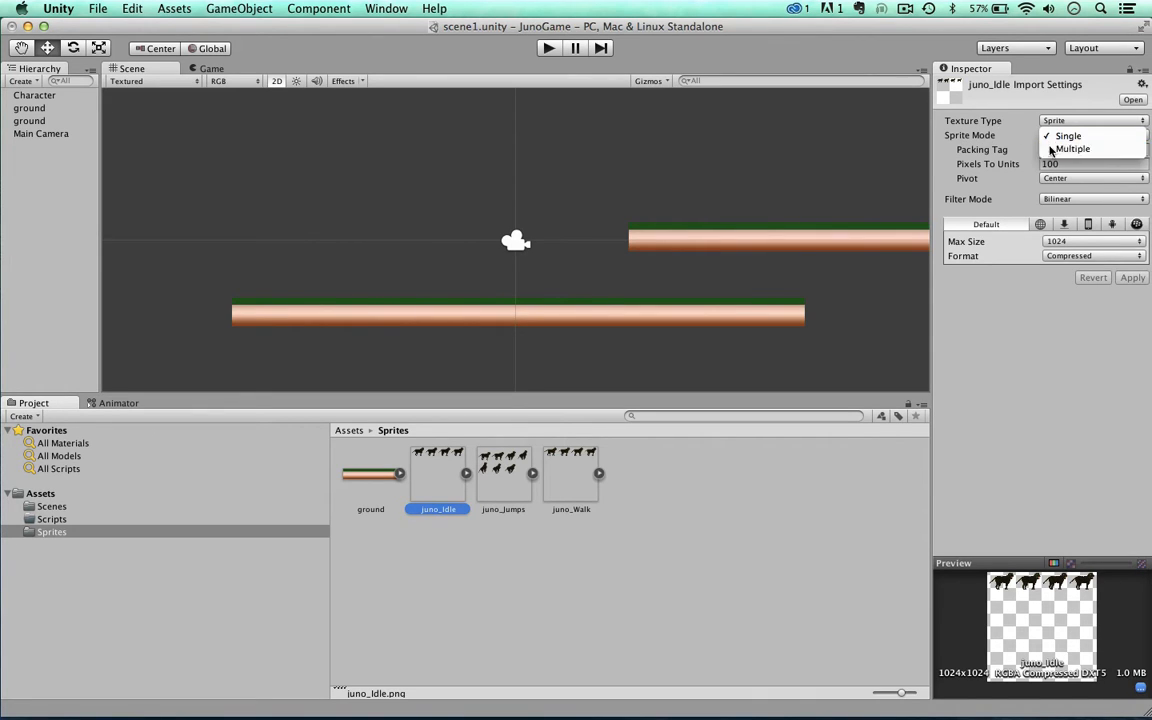
{"action": "left_click", "coordinate": [1070, 149]}
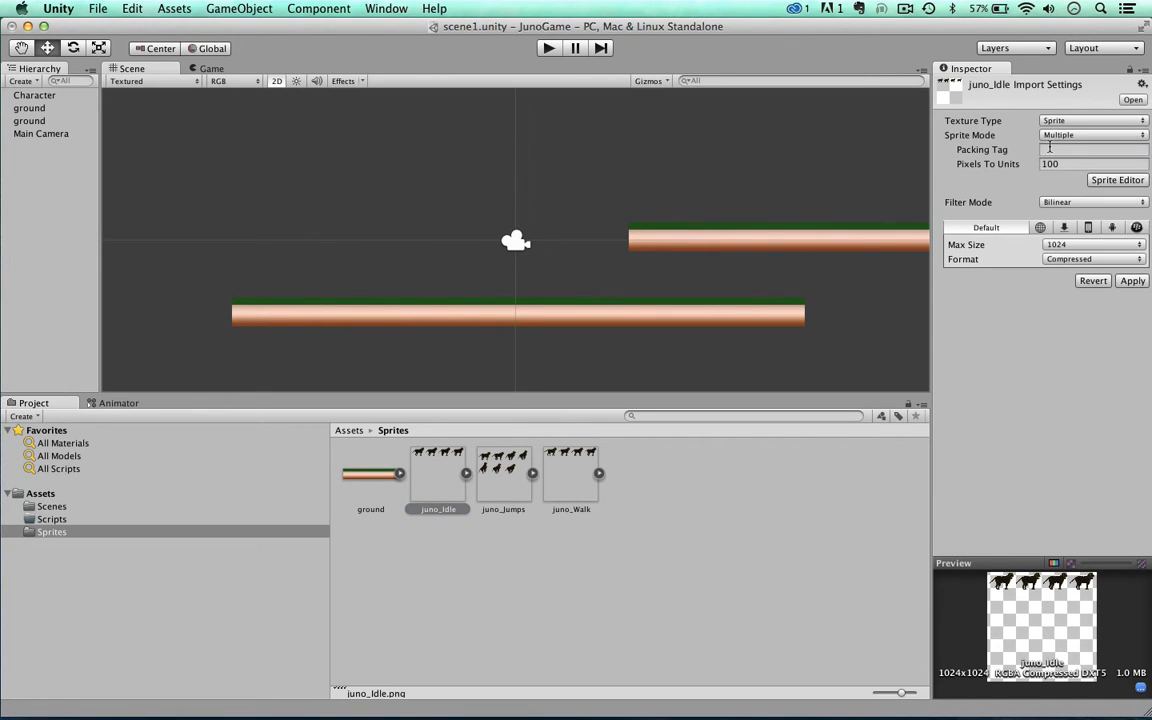
{"action": "left_click", "coordinate": [1051, 245]}
{"action": "left_click", "coordinate": [1051, 246]}
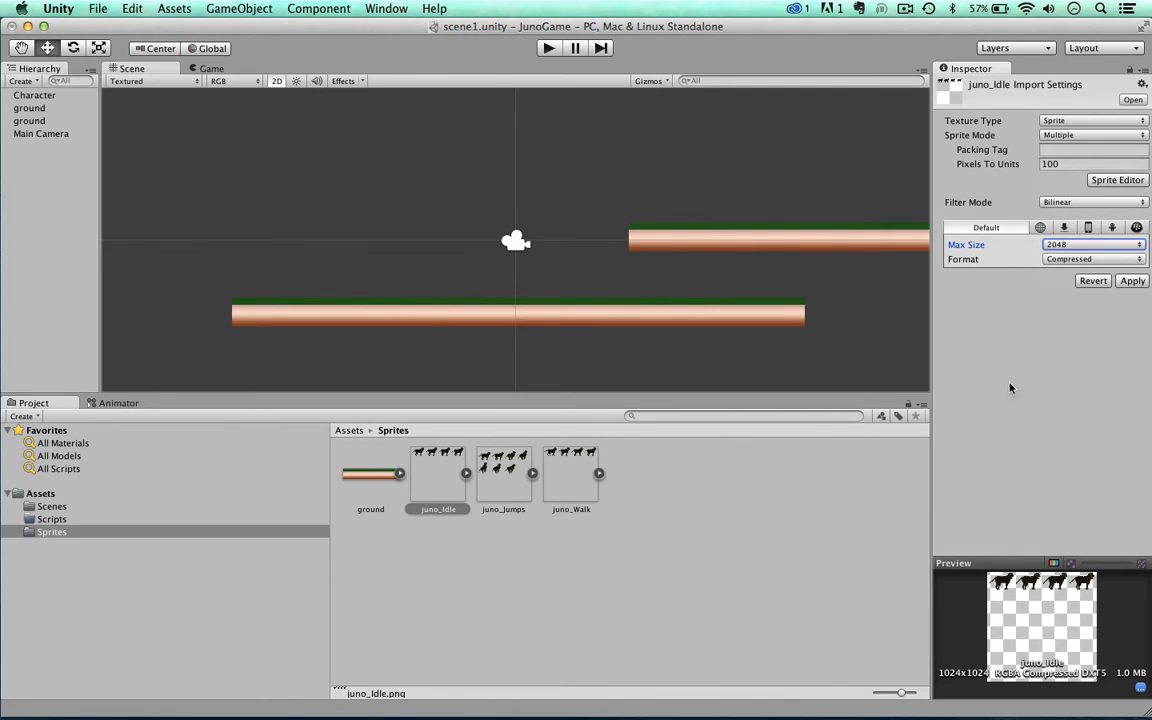
{"action": "left_click", "coordinate": [1046, 260]}
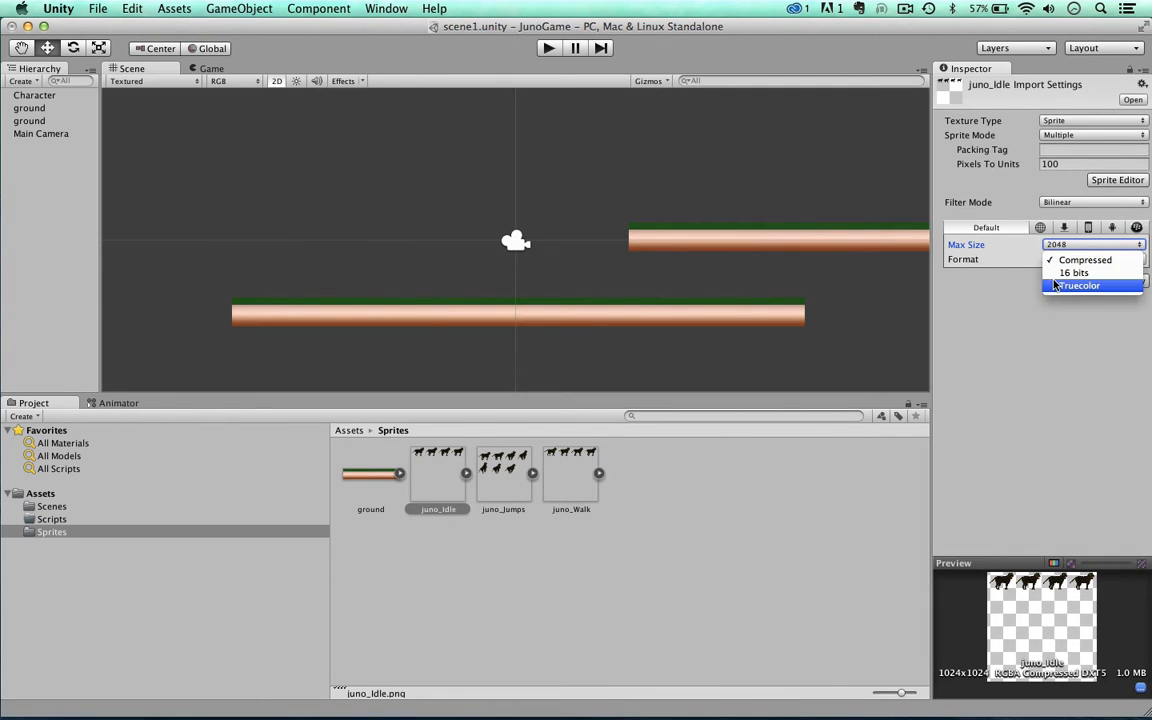
{"action": "left_click", "coordinate": [1054, 283]}
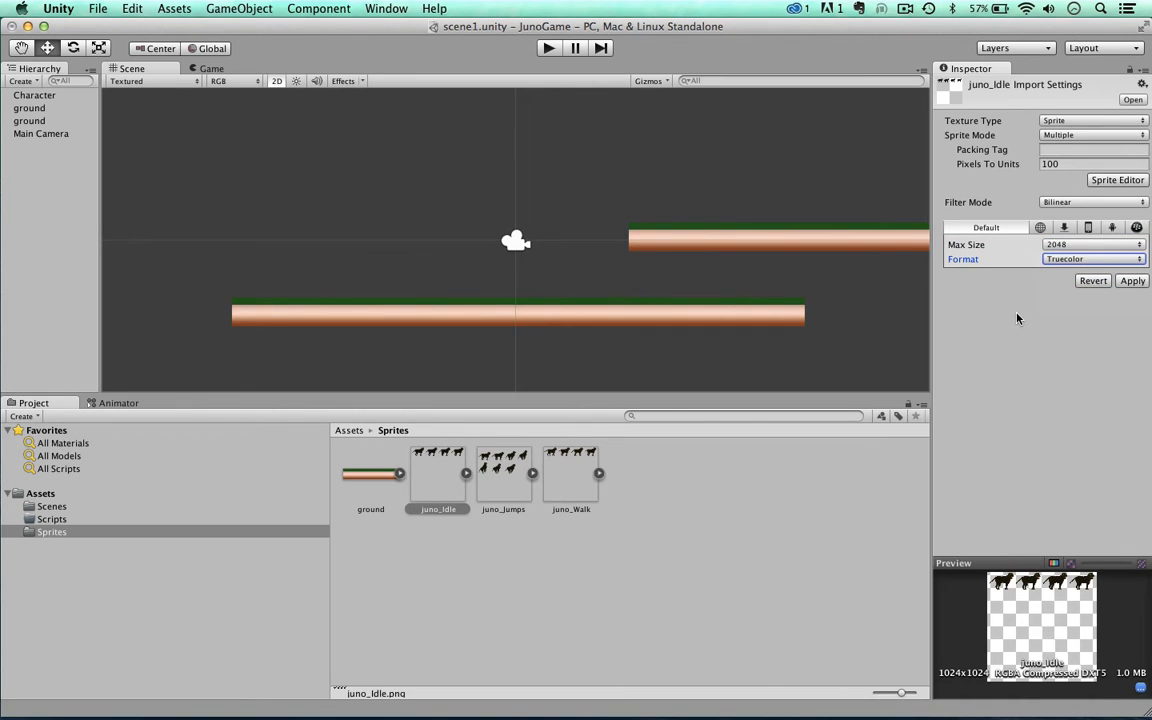
{"action": "left_click", "coordinate": [1064, 260]}
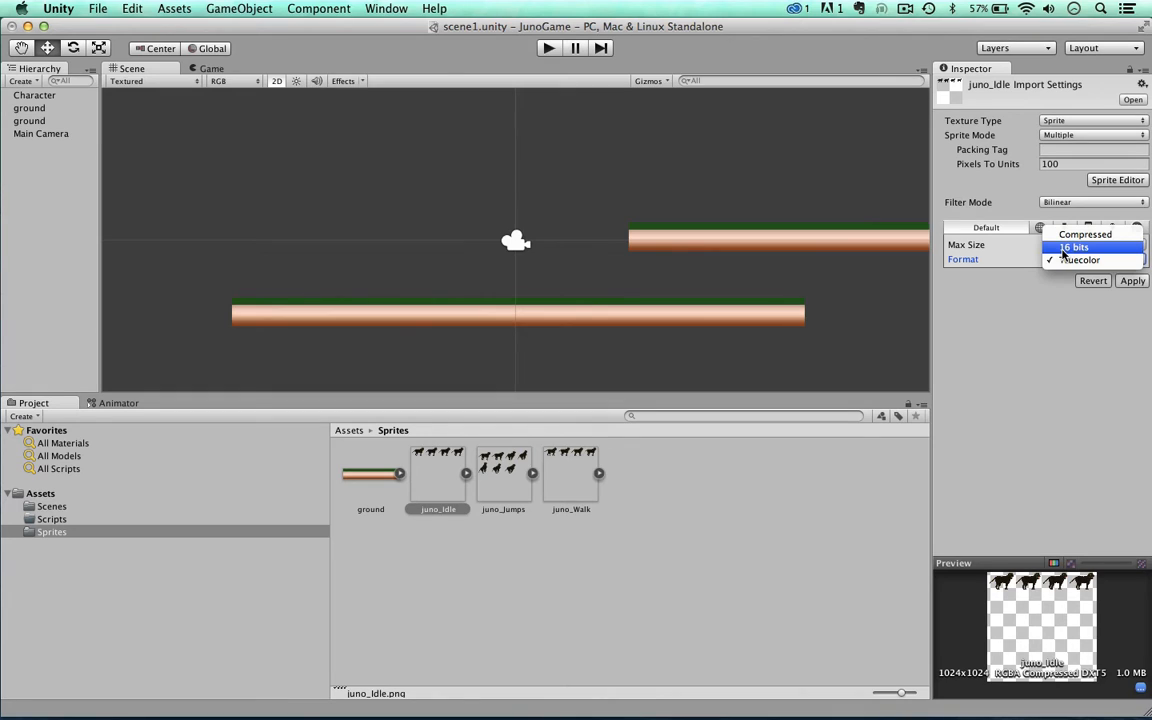
{"action": "left_click", "coordinate": [1055, 331]}
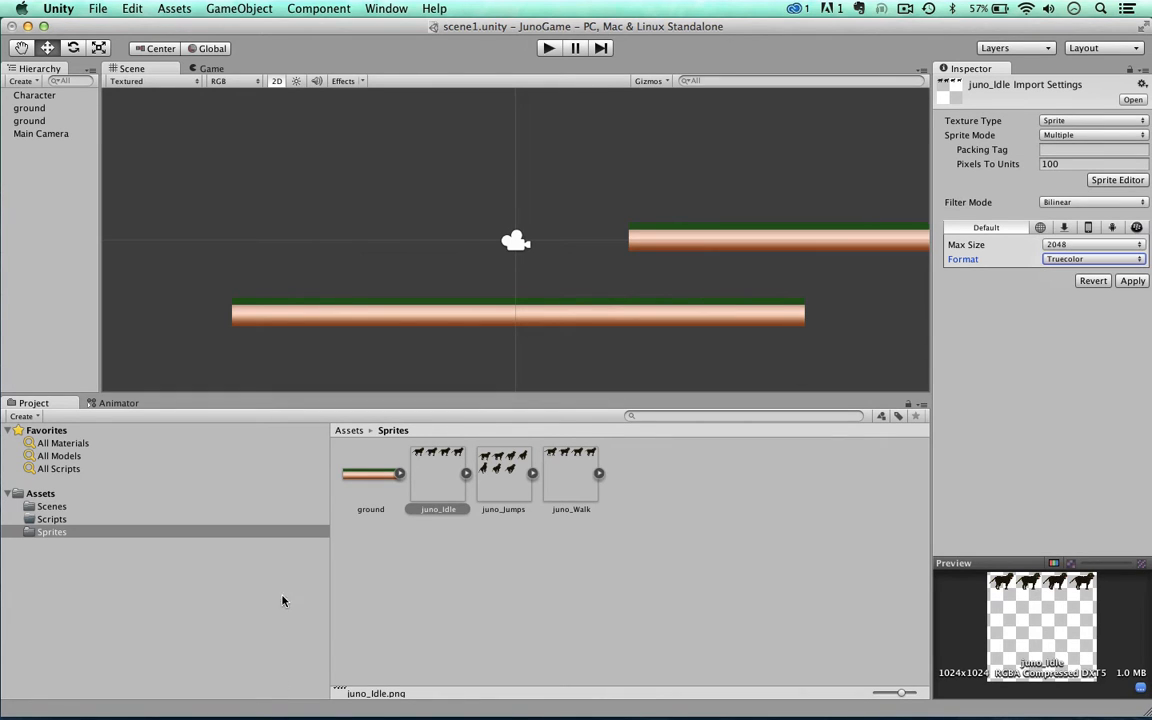
{"action": "left_click", "coordinate": [1127, 283]}
Step: Set juno_Jumps' import settings to Sprite Mode Multiple, Max Size 2048 and Format Truecolor, and apply them
{"action": "left_click", "coordinate": [503, 478]}
{"action": "left_click", "coordinate": [1047, 134]}
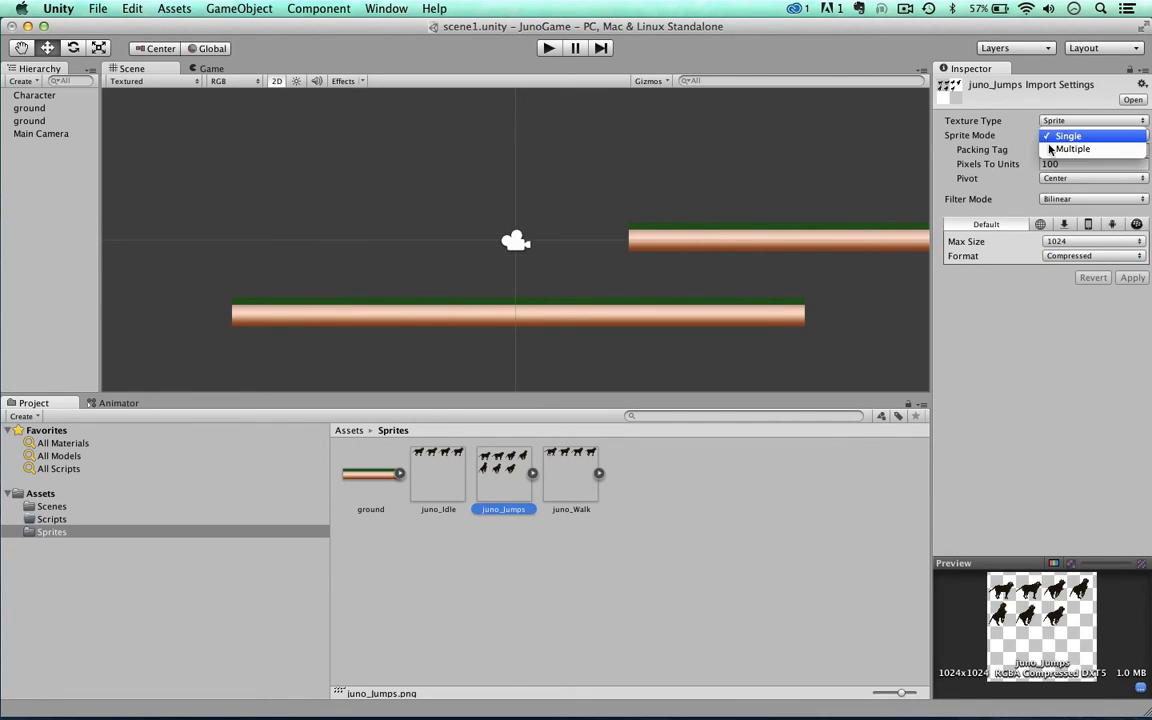
{"action": "left_click", "coordinate": [1050, 148]}
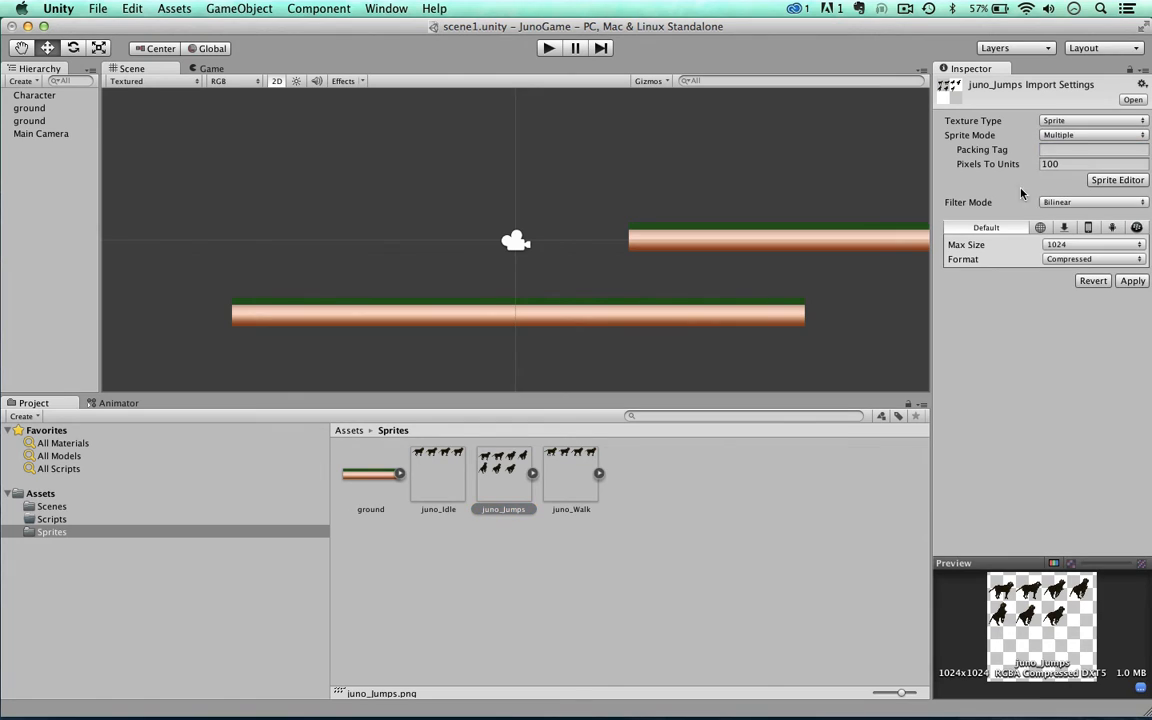
{"action": "left_click", "coordinate": [1042, 245]}
{"action": "left_click", "coordinate": [1039, 262]}
{"action": "left_click", "coordinate": [1045, 259]}
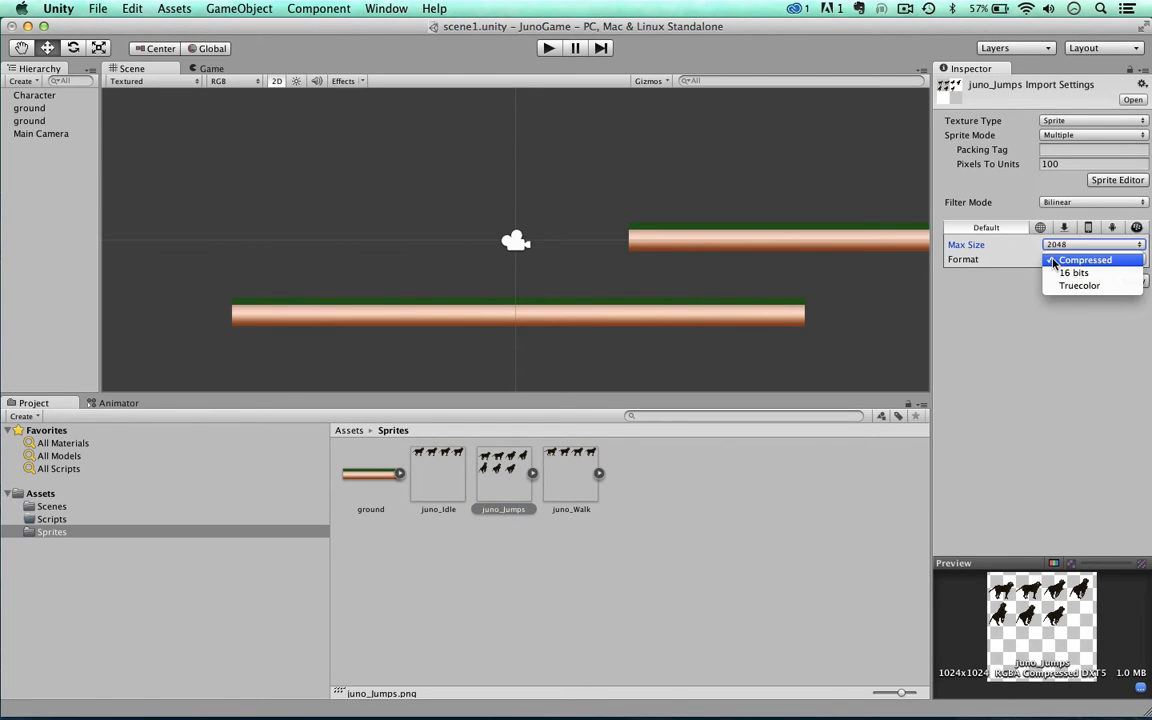
{"action": "left_click", "coordinate": [1058, 285]}
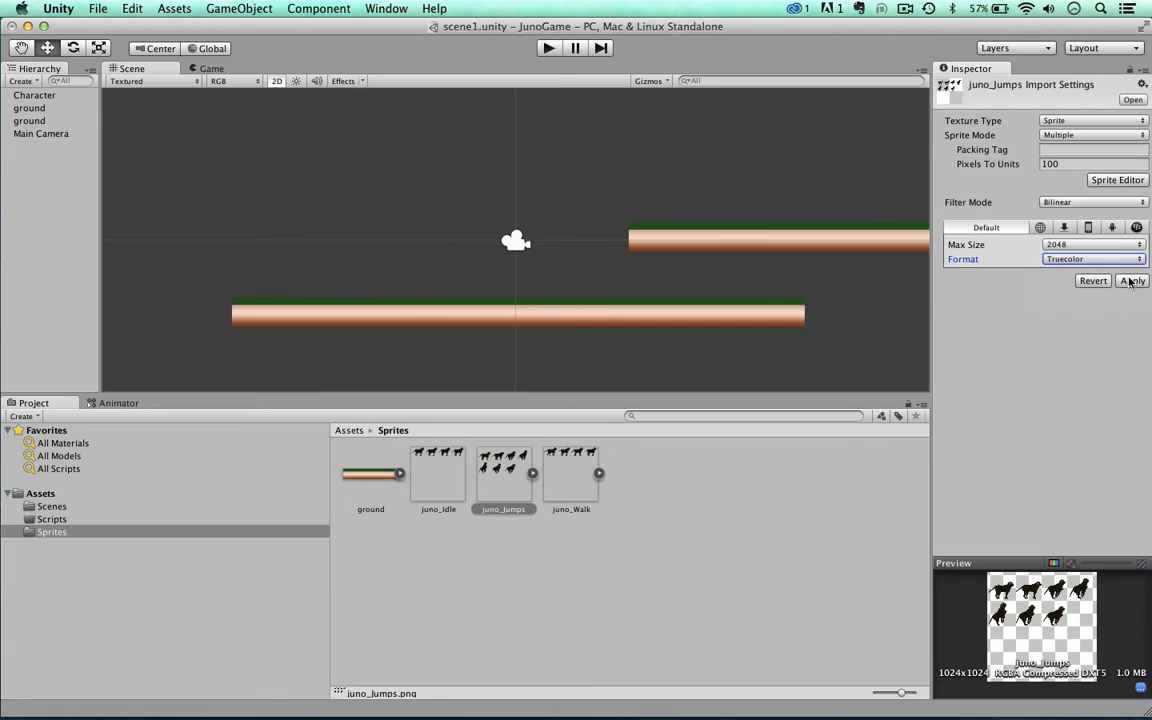
Step: Set juno_Walk's import settings to Sprite Mode Multiple, Max Size 2048 and Format Truecolor, and apply them
{"action": "left_click", "coordinate": [598, 473]}
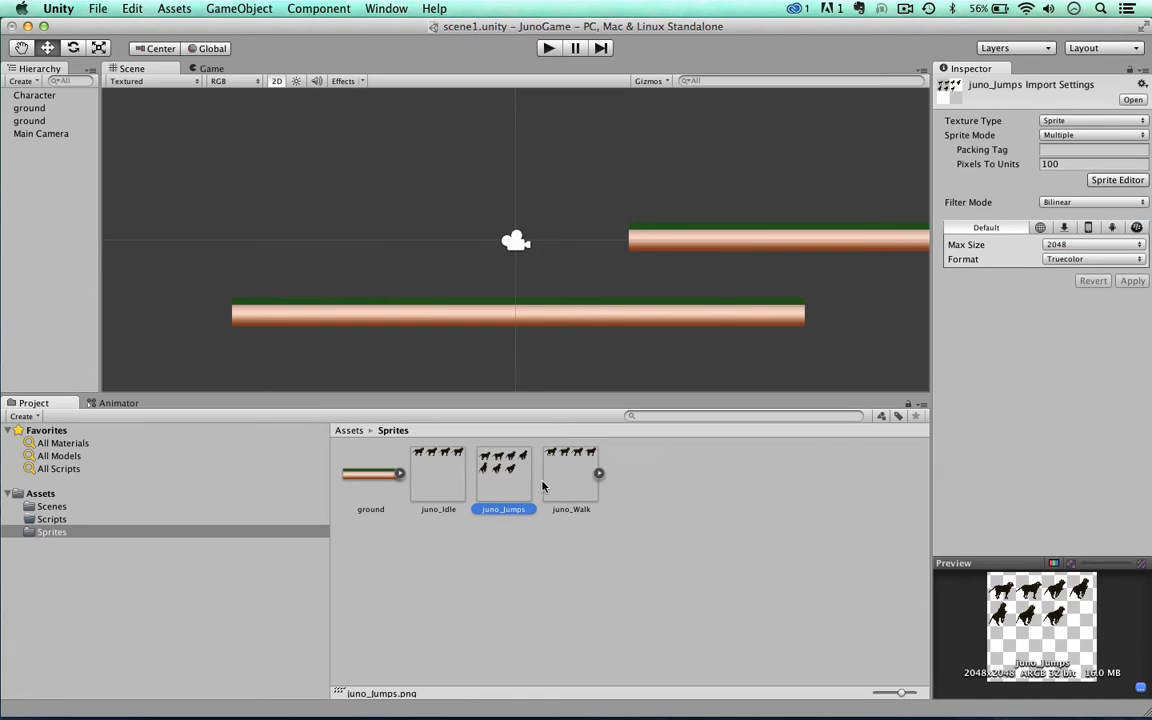
{"action": "left_click", "coordinate": [558, 481]}
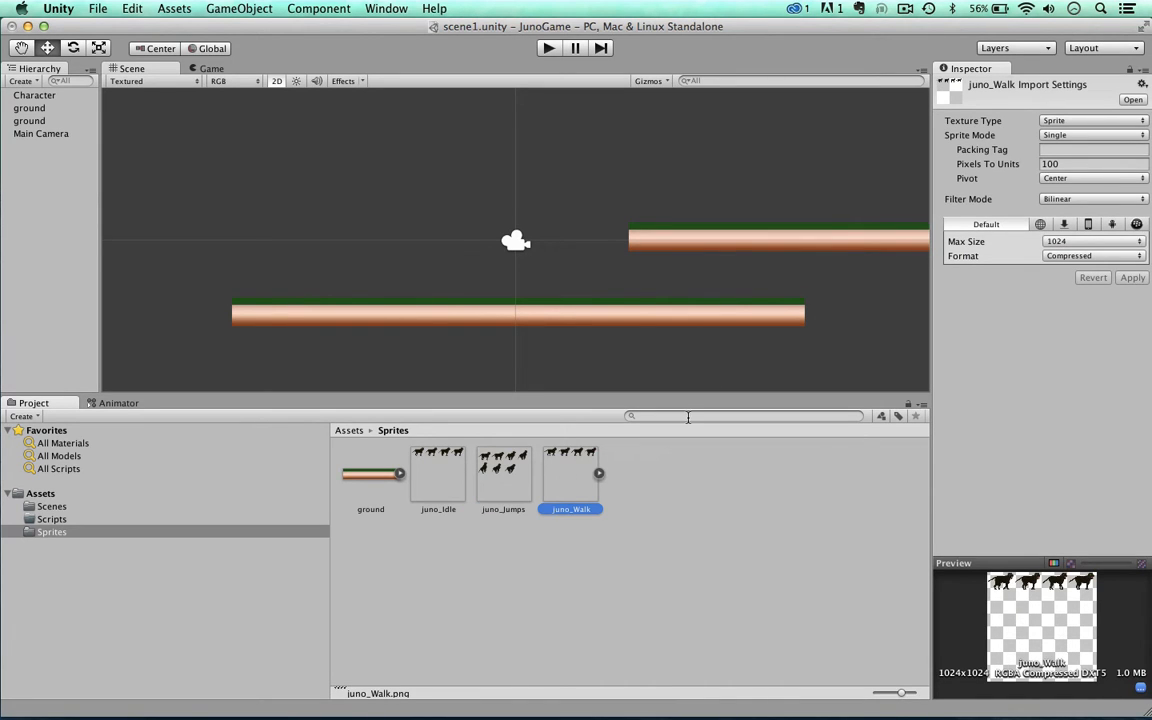
{"action": "left_click", "coordinate": [598, 473]}
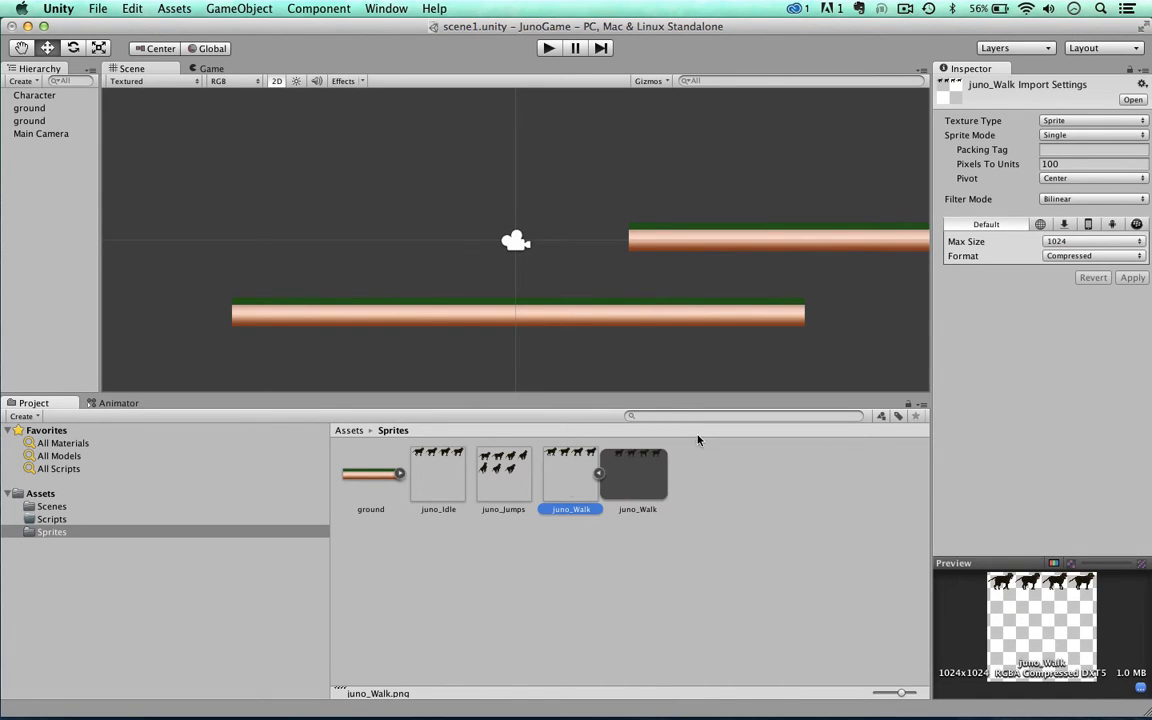
{"action": "left_click", "coordinate": [1047, 139]}
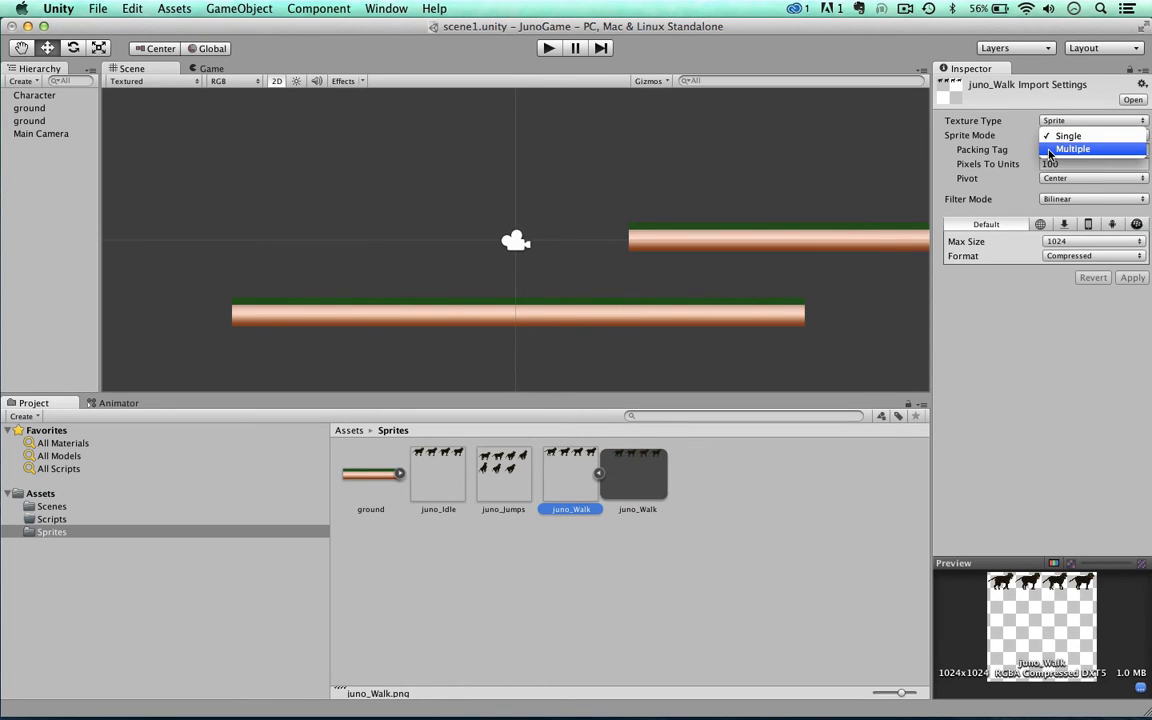
{"action": "left_click", "coordinate": [1048, 149]}
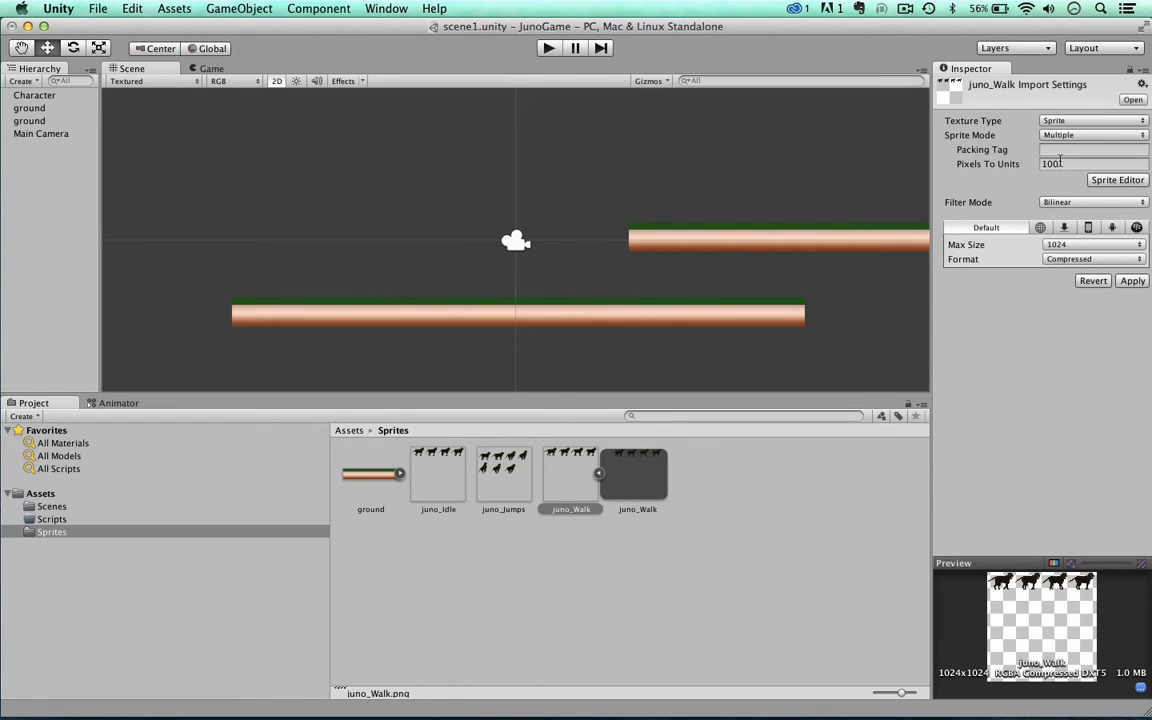
{"action": "left_click", "coordinate": [1066, 245]}
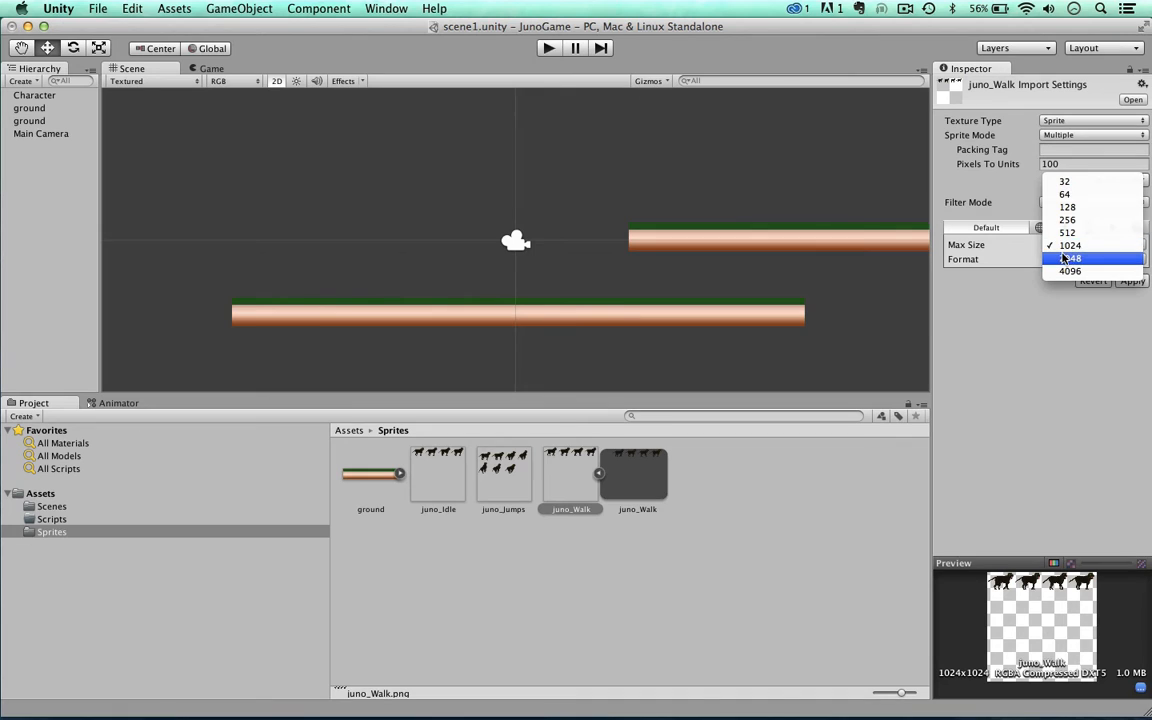
{"action": "left_click", "coordinate": [1064, 259]}
{"action": "left_click", "coordinate": [1062, 260]}
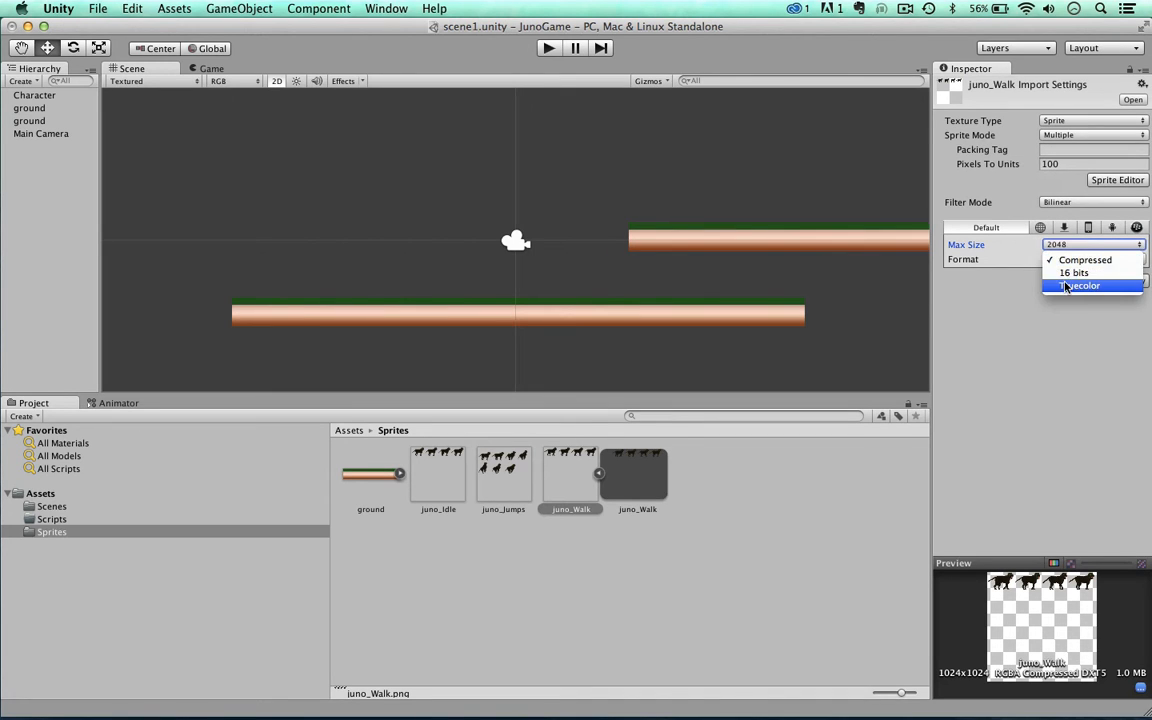
{"action": "left_click", "coordinate": [1035, 285]}
{"action": "left_click", "coordinate": [1132, 283]}
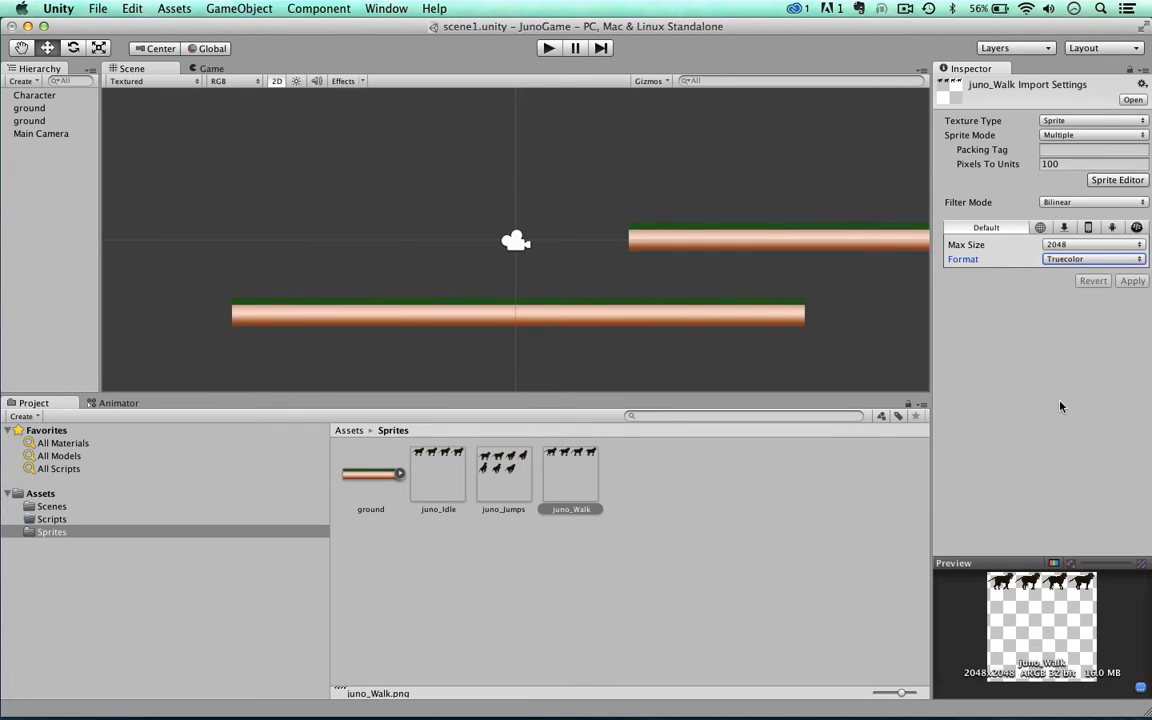
Step: Open juno_Idle in the Sprite Editor and bring up its slicing options
{"action": "left_click", "coordinate": [650, 591]}
{"action": "left_click", "coordinate": [431, 466]}
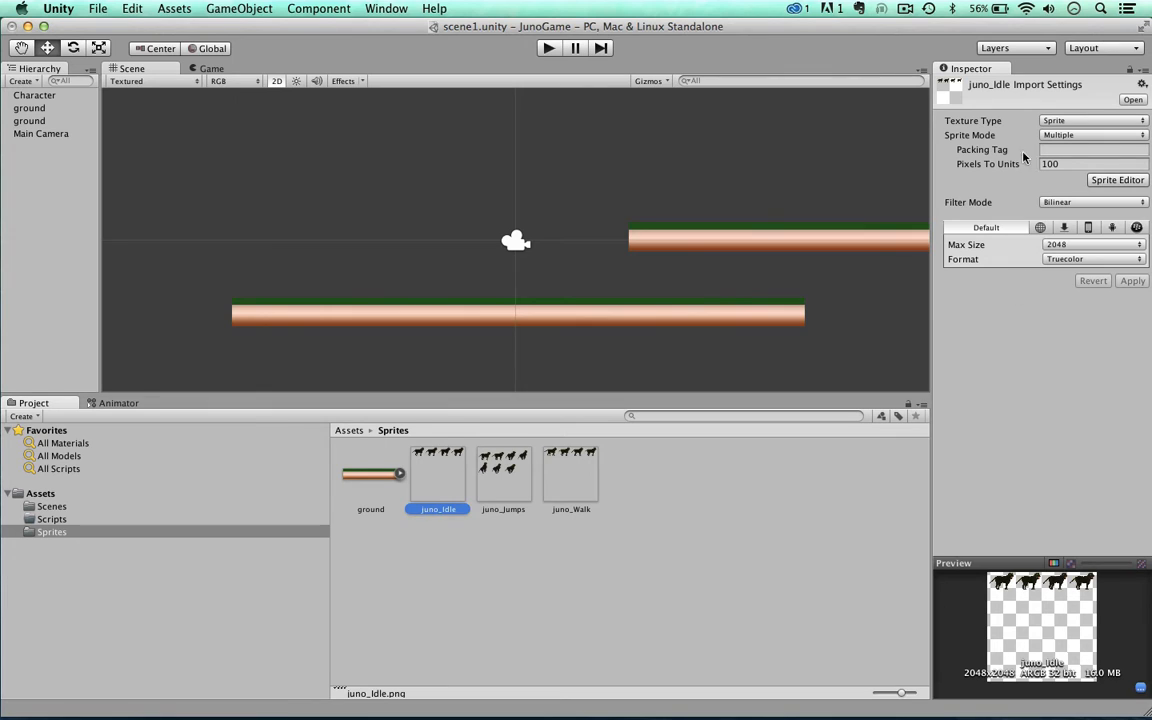
{"action": "left_click", "coordinate": [1110, 181]}
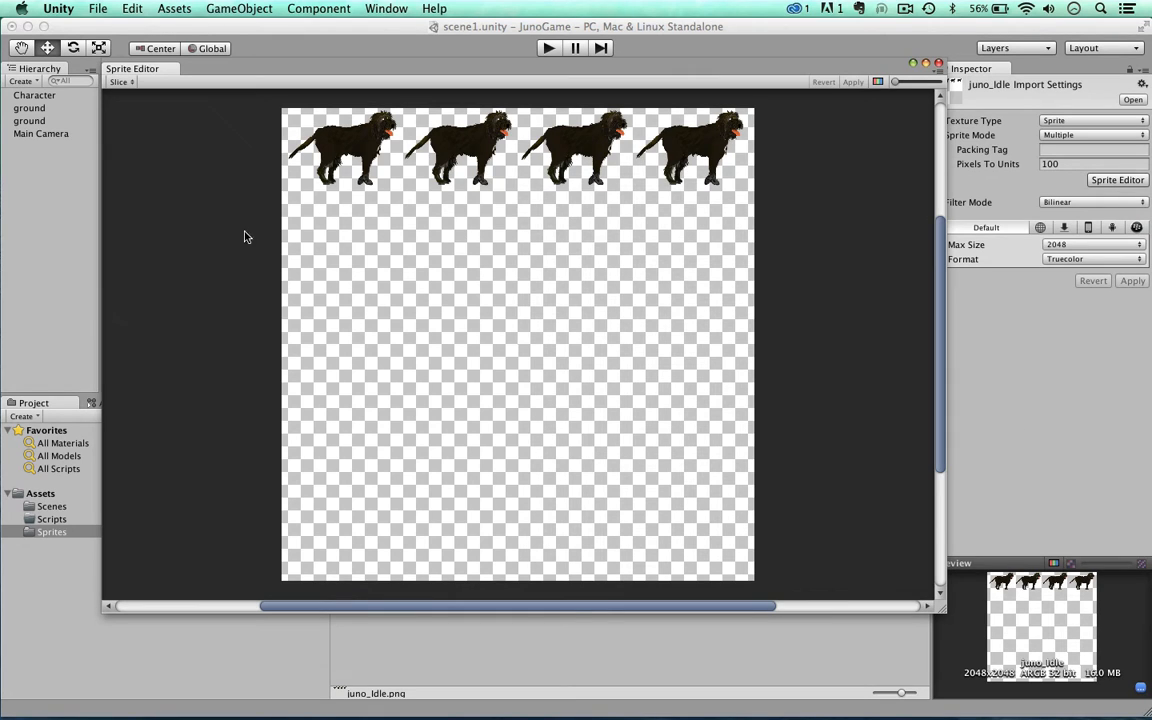
{"action": "left_click", "coordinate": [128, 83]}
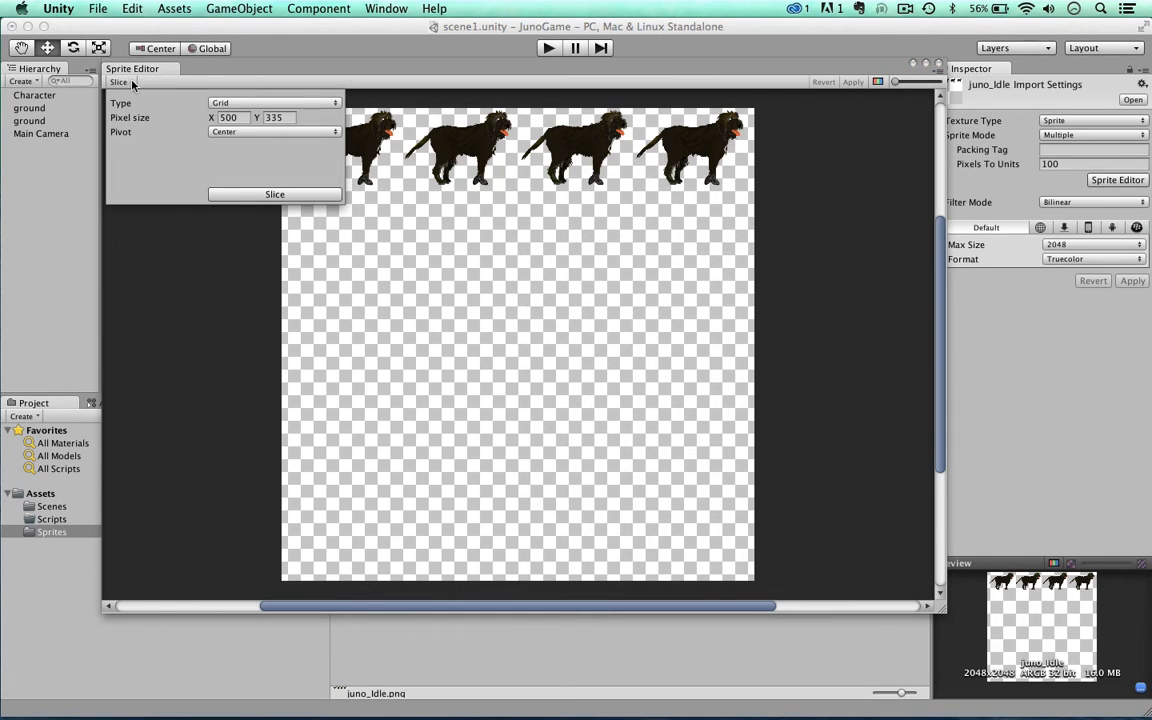
{"action": "left_click", "coordinate": [223, 104]}
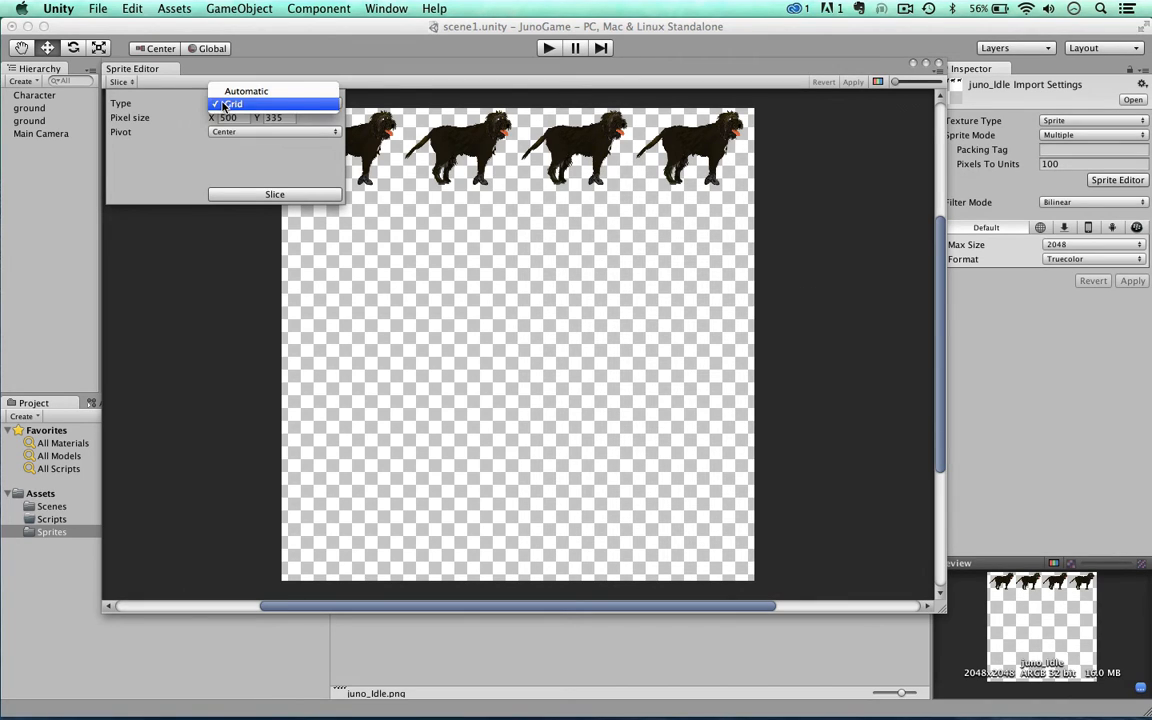
{"action": "left_click", "coordinate": [228, 91]}
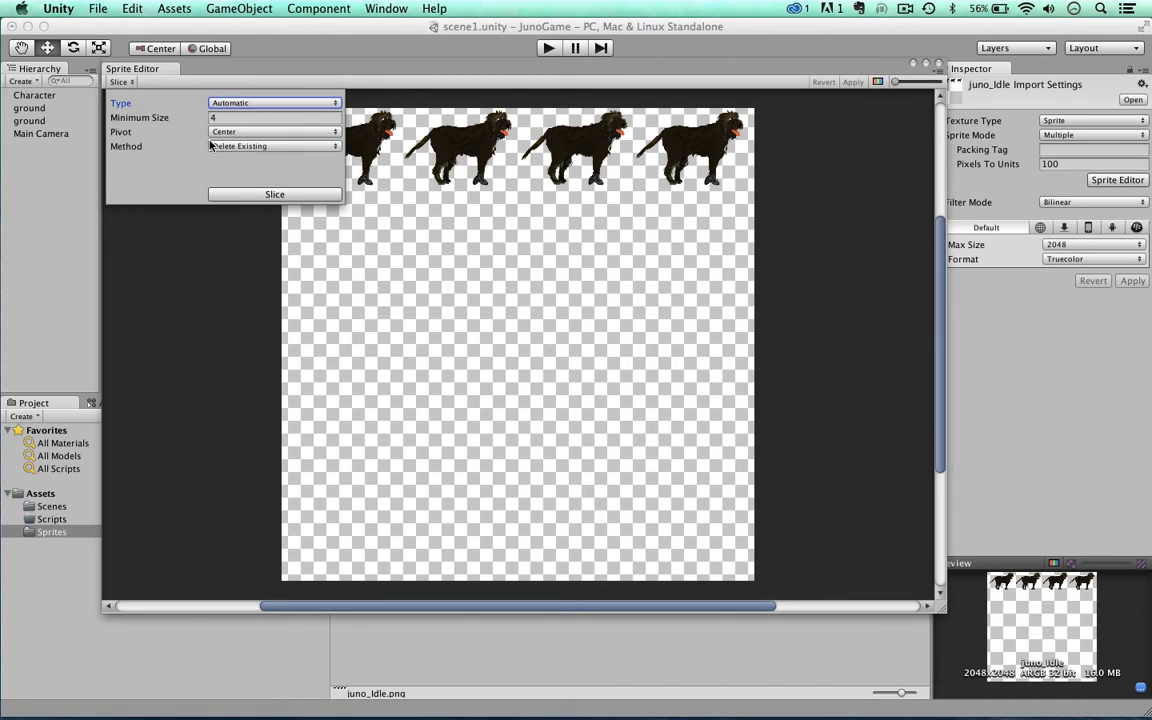
{"action": "left_click", "coordinate": [212, 104]}
{"action": "left_click", "coordinate": [226, 115]}
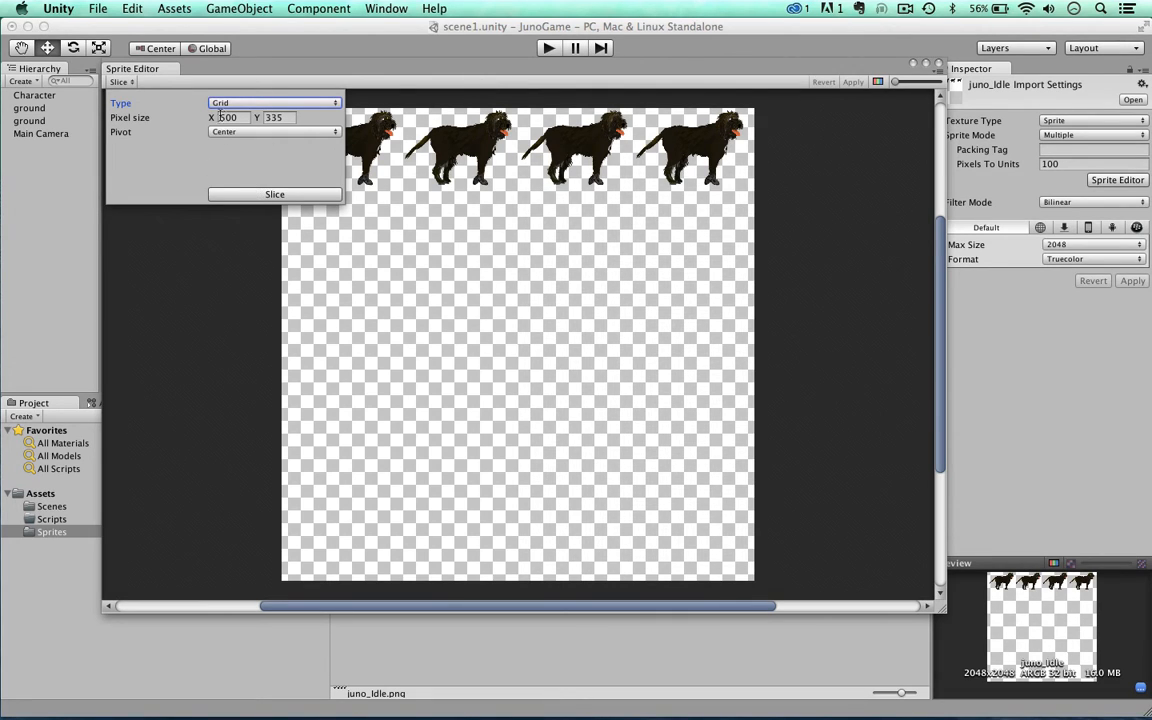
Step: Slice the juno_Idle sheet by Grid with a pixel size of X 500, Y 335 and a Center pivot
{"action": "left_click", "coordinate": [273, 194]}
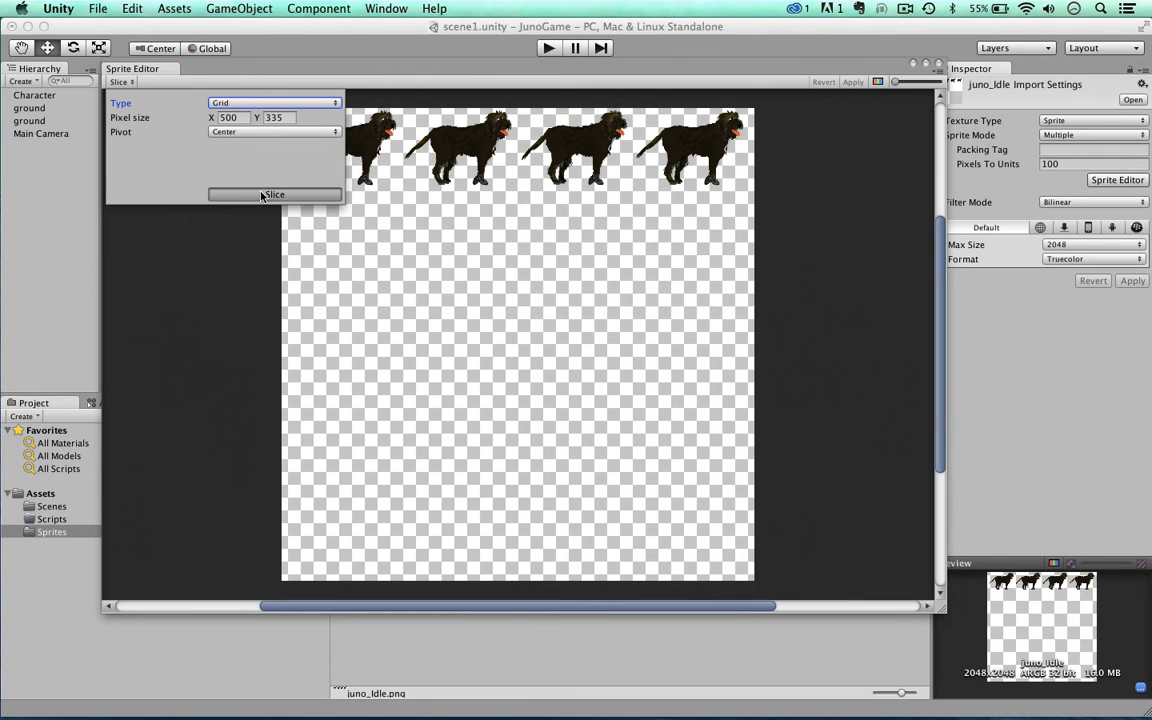
{"action": "scroll", "coordinate": [452, 296], "scroll_direction": "up", "scroll_amount": 3}
{"action": "scroll", "coordinate": [452, 296], "scroll_direction": "down", "scroll_amount": 4}
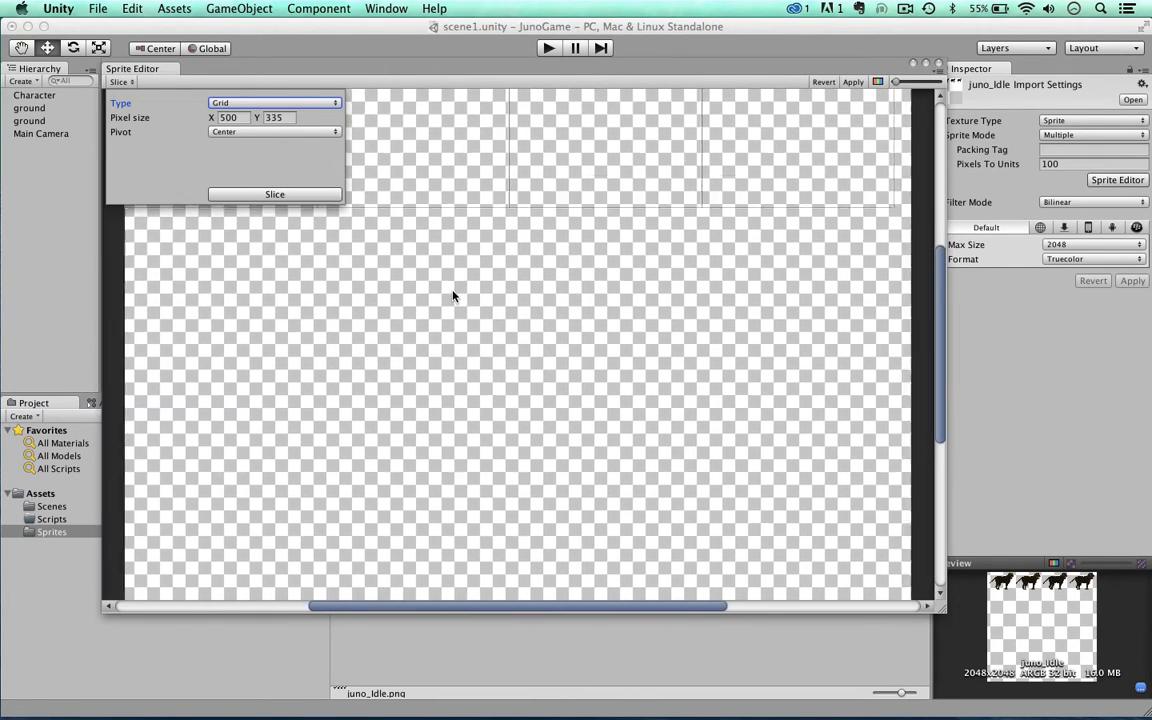
Step: Examine the grid slices across the juno_Idle sheet, checking that every dog pose fits inside its cell
{"action": "scroll", "coordinate": [945, 300], "scroll_direction": "down", "scroll_amount": 3}
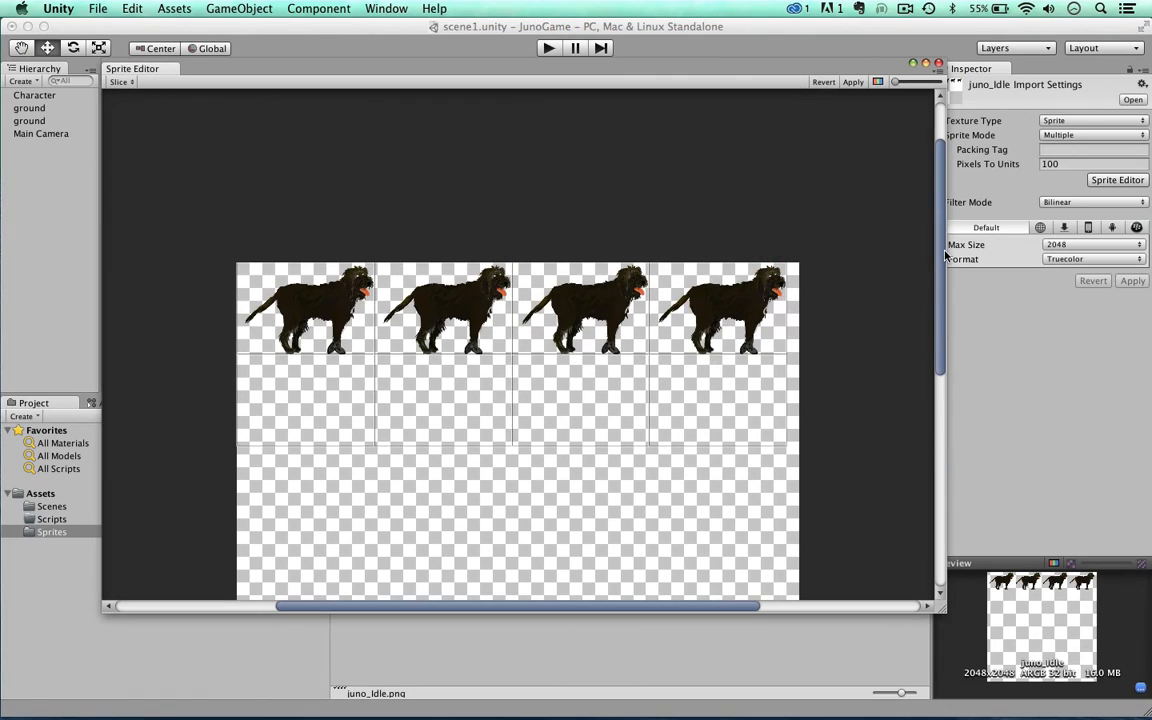
{"action": "scroll", "coordinate": [573, 327], "scroll_direction": "up", "scroll_amount": 5}
{"action": "scroll", "coordinate": [573, 327], "scroll_direction": "up", "scroll_amount": 3}
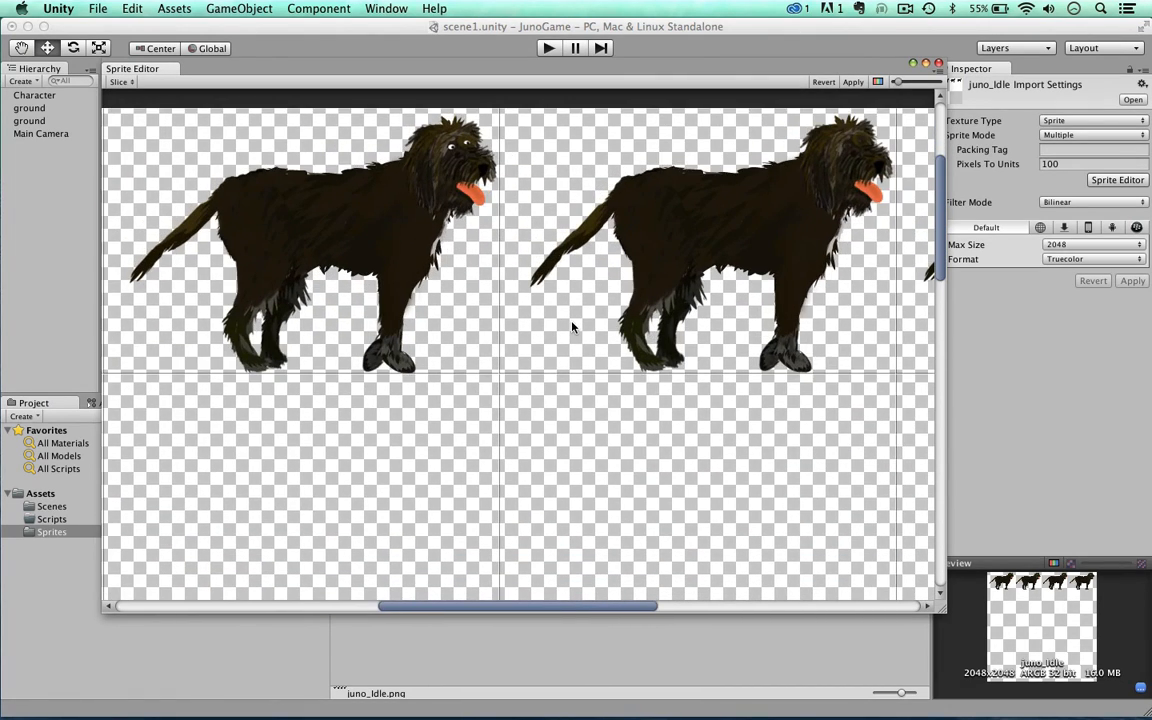
{"action": "scroll", "coordinate": [573, 327], "scroll_direction": "down", "scroll_amount": 2}
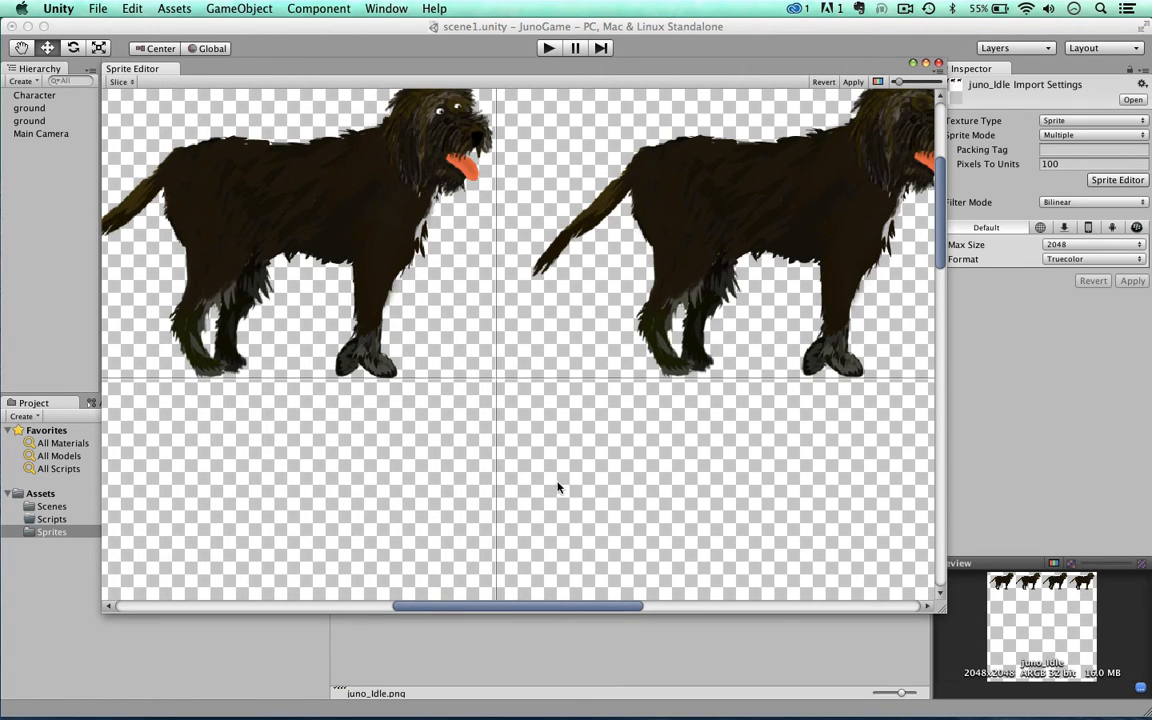
{"action": "left_click_drag", "start_coordinate": [562, 609], "coordinate": [657, 610]}
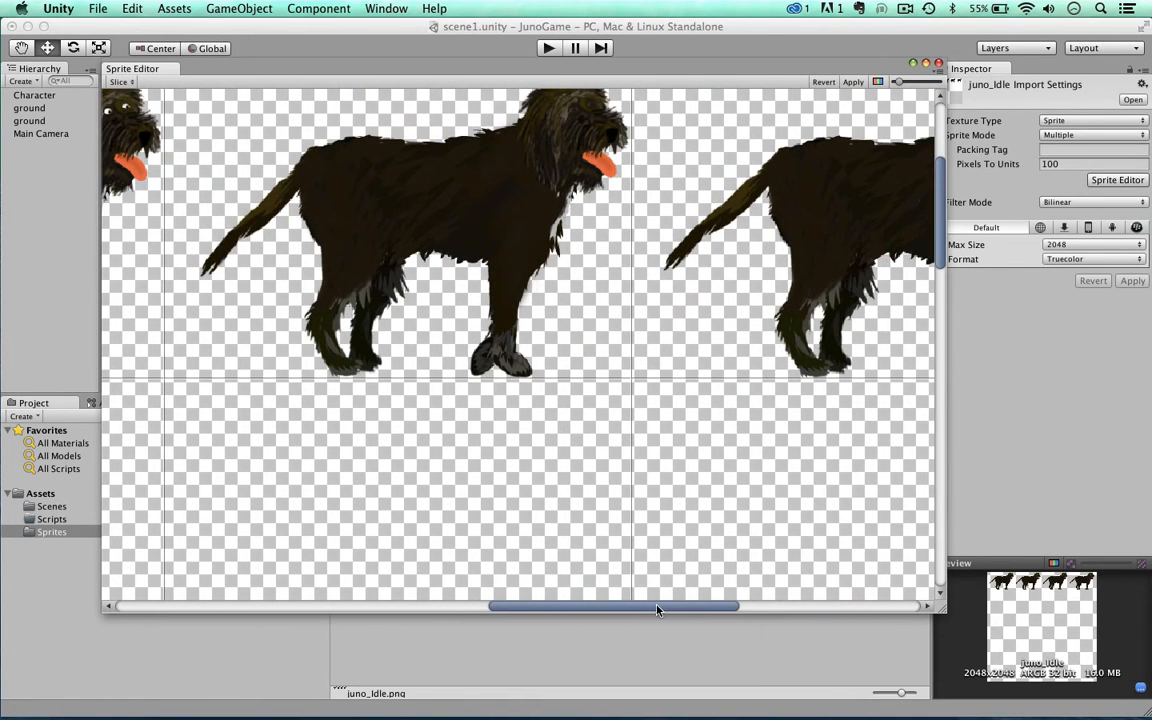
{"action": "scroll", "coordinate": [643, 432], "scroll_direction": "down", "scroll_amount": 4}
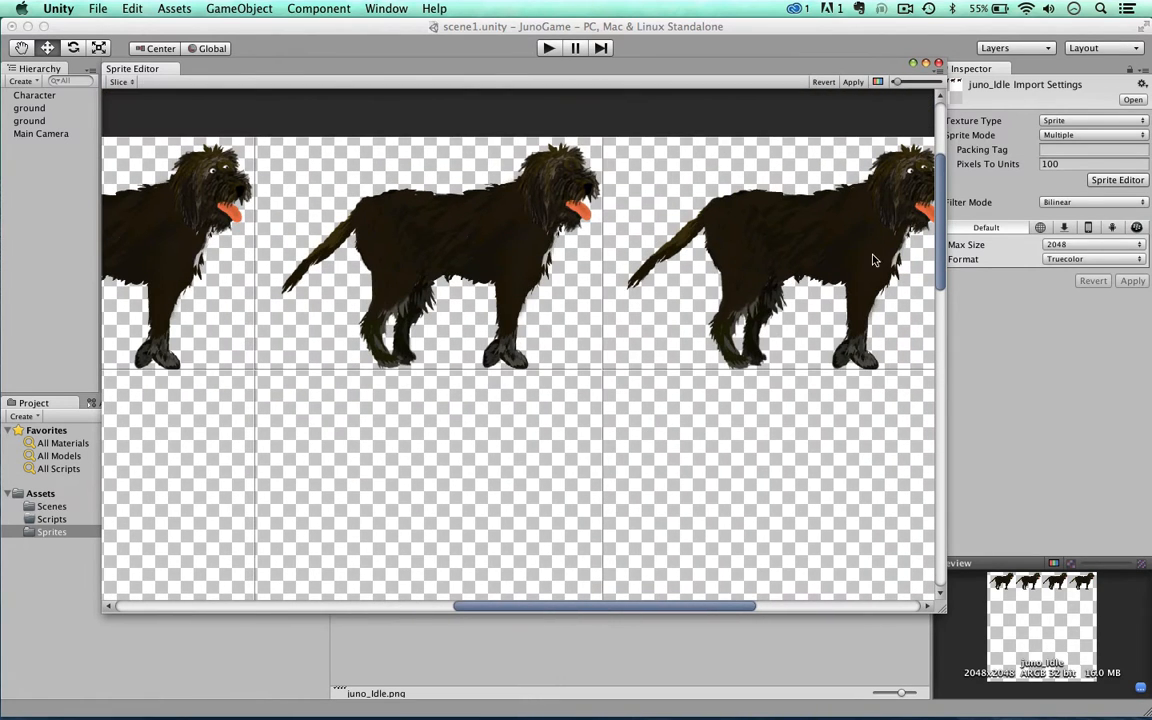
{"action": "mouse_move", "coordinate": [940, 242]}
{"action": "left_mouse_down"}
{"action": "mouse_move", "coordinate": [944, 190]}
{"action": "mouse_move", "coordinate": [944, 227]}
{"action": "left_mouse_up"}
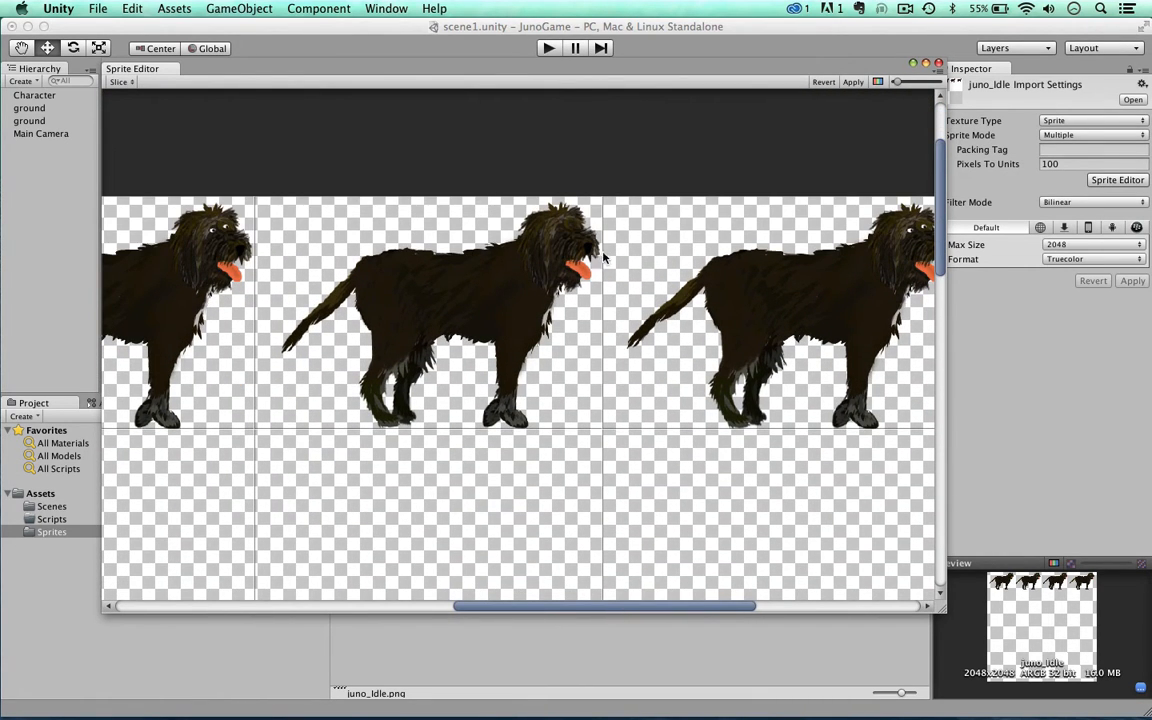
{"action": "left_click_drag", "start_coordinate": [612, 608], "coordinate": [668, 608]}
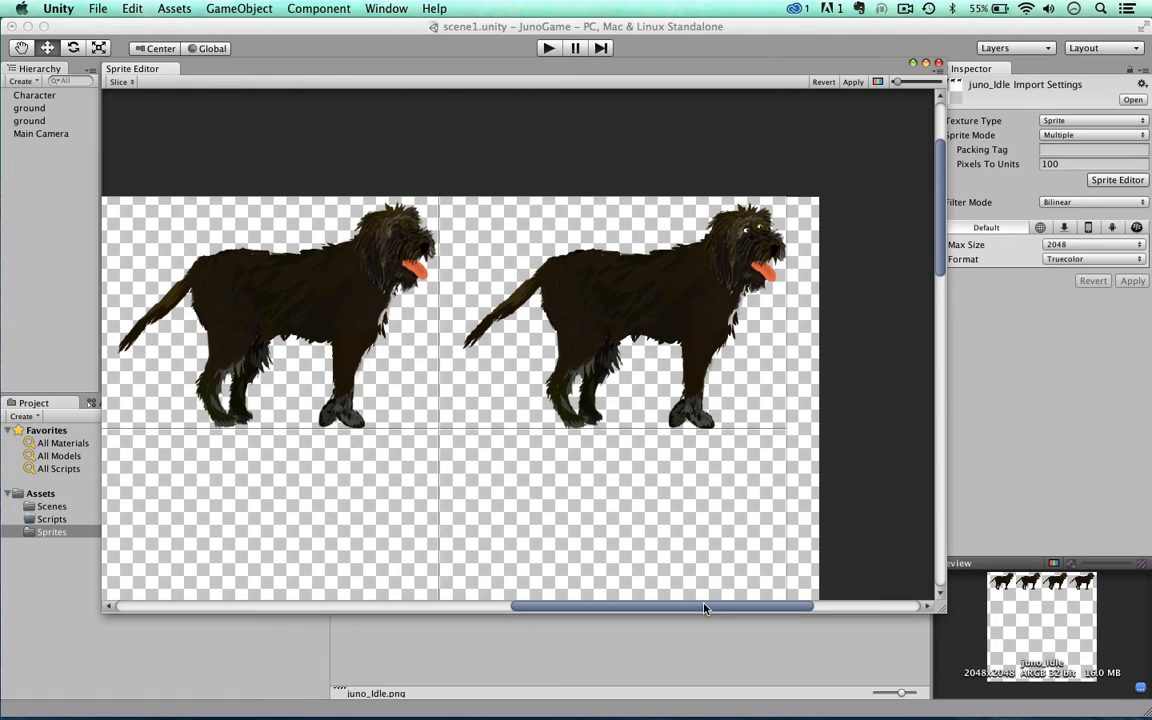
{"action": "left_click_drag", "start_coordinate": [704, 608], "coordinate": [455, 548]}
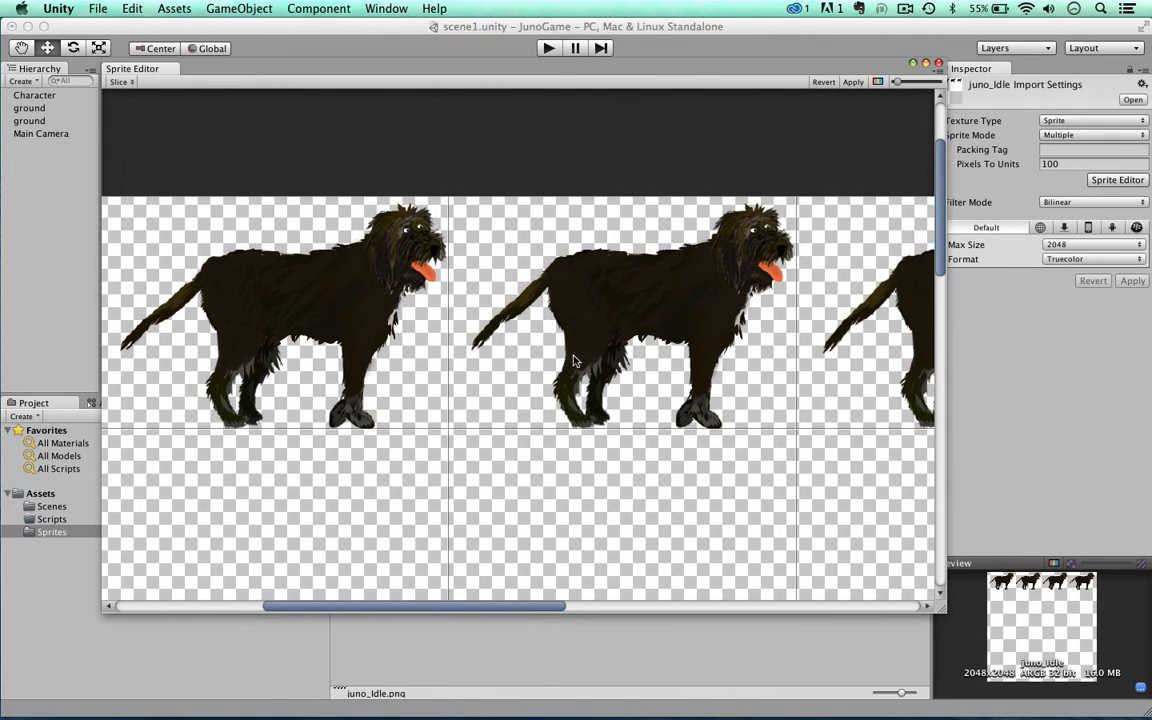
{"action": "scroll", "coordinate": [574, 361], "scroll_direction": "down", "scroll_amount": 5}
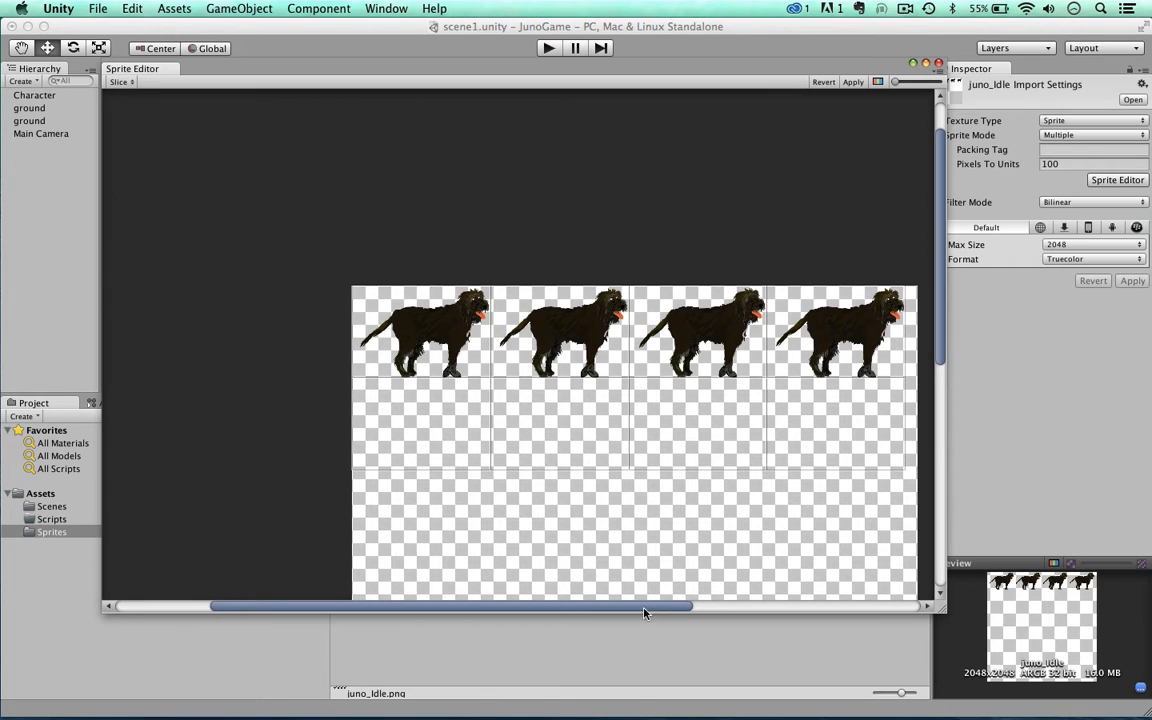
{"action": "left_click_drag", "start_coordinate": [642, 608], "coordinate": [742, 600]}
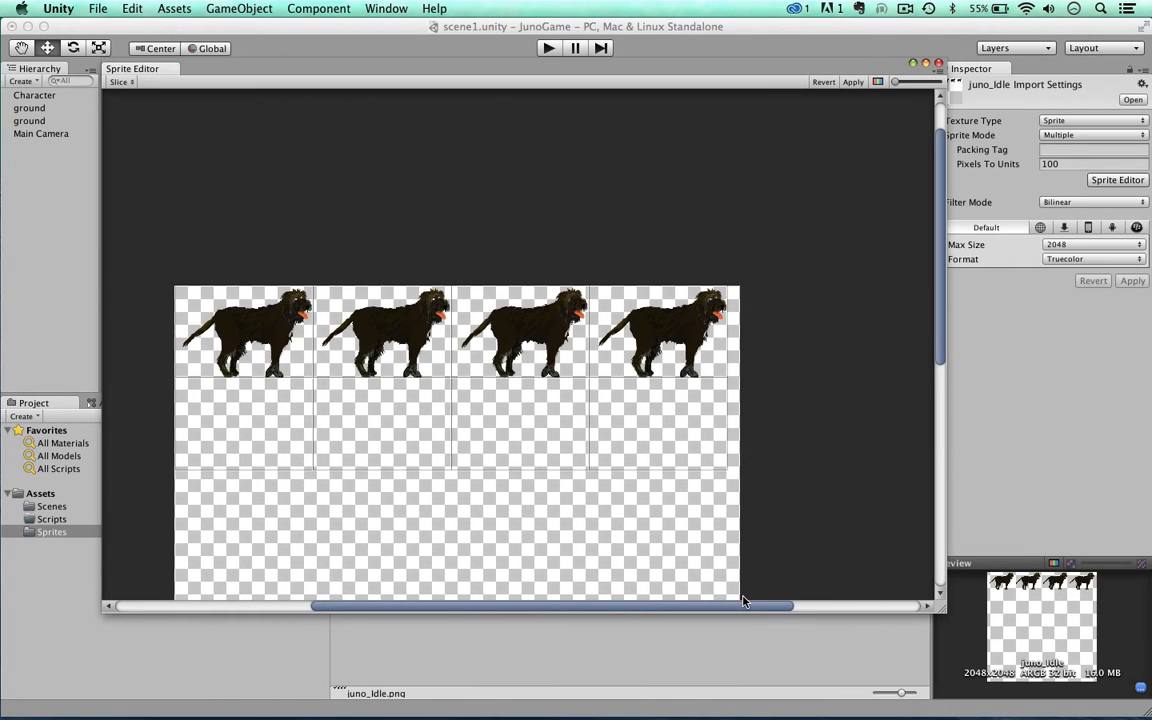
Step: Close the Sprite Editor with the slicing applied and expand juno_Idle in the Sprites folder into its individual sprites
{"action": "left_click", "coordinate": [939, 63]}
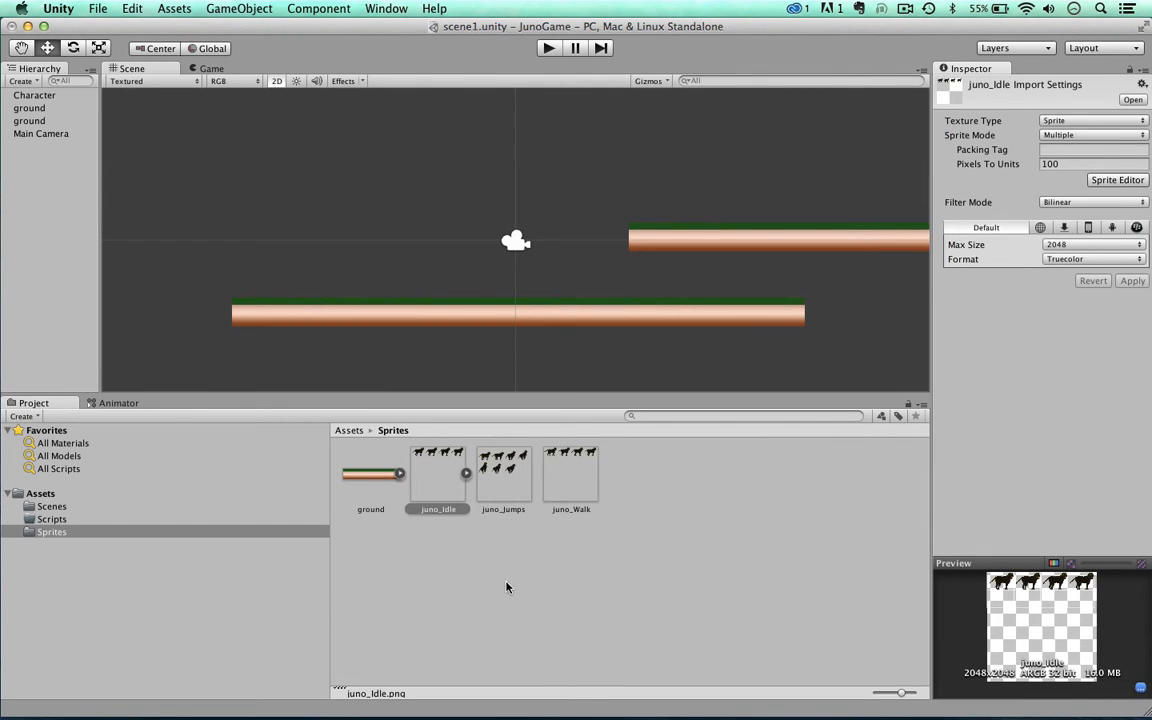
{"action": "left_click", "coordinate": [440, 486]}
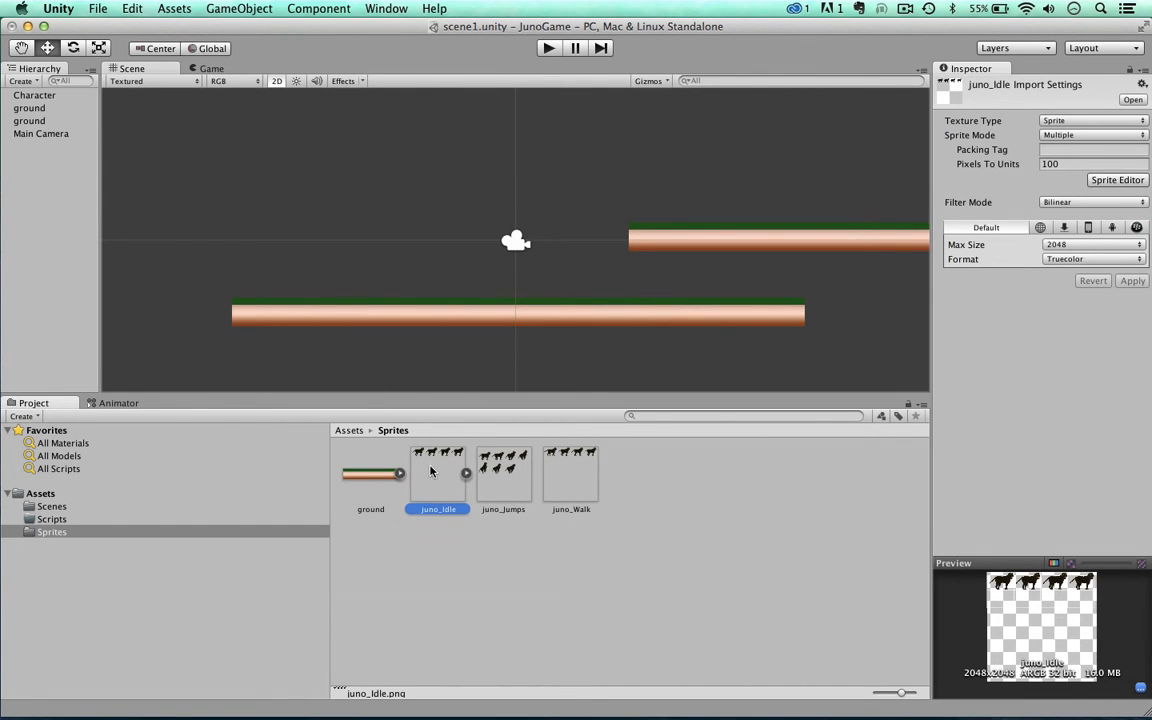
{"action": "left_click", "coordinate": [465, 475]}
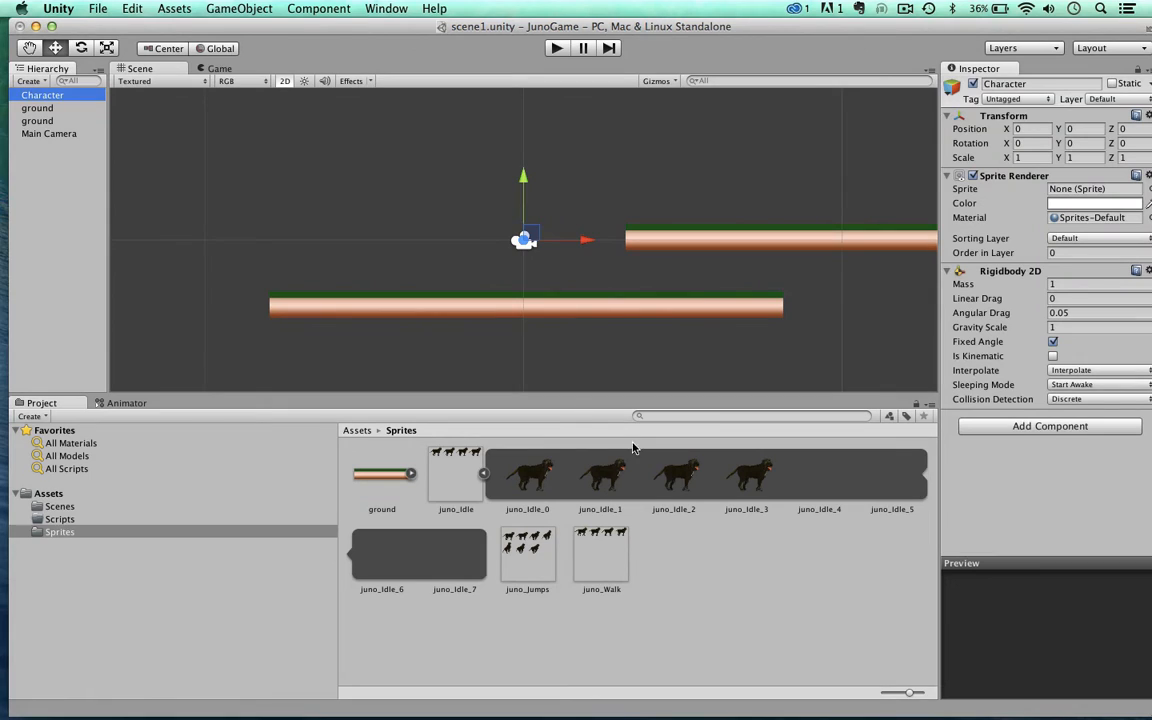
Step: Assign juno_Idle_0 as the Character's sprite and place the Character at about X -2.61, Y 0.48 above the lower ground platform
{"action": "left_click", "coordinate": [538, 473]}
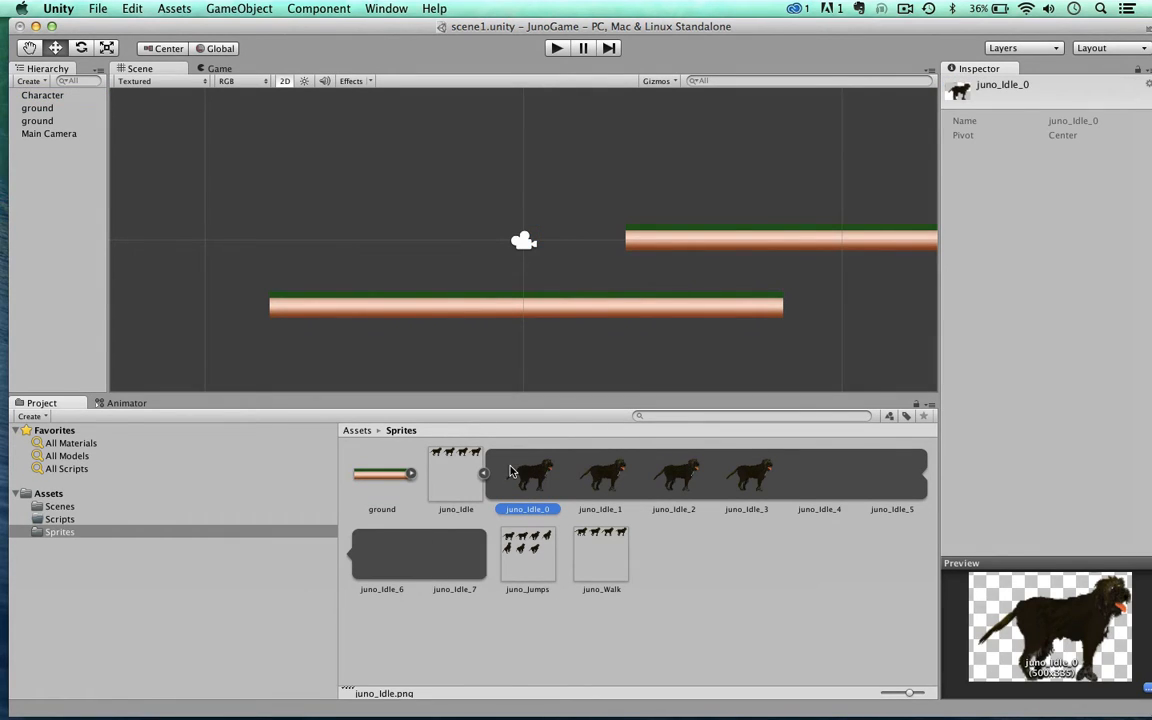
{"action": "left_click", "coordinate": [36, 95]}
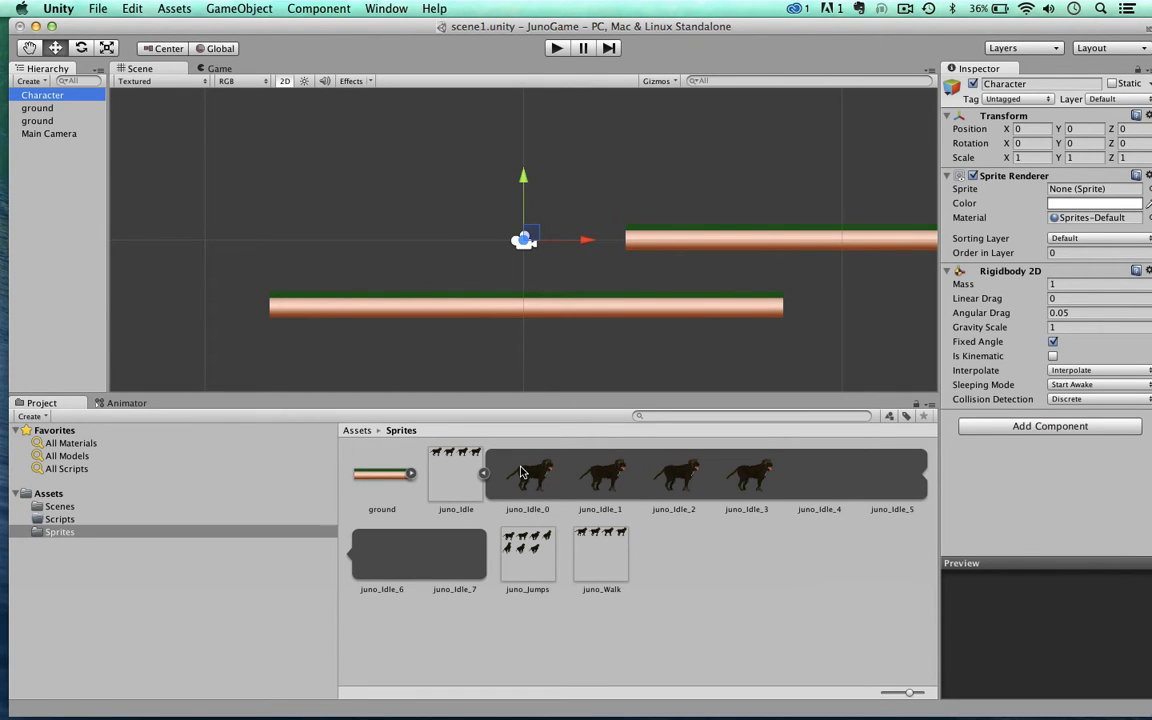
{"action": "left_click_drag", "start_coordinate": [520, 473], "coordinate": [1060, 192]}
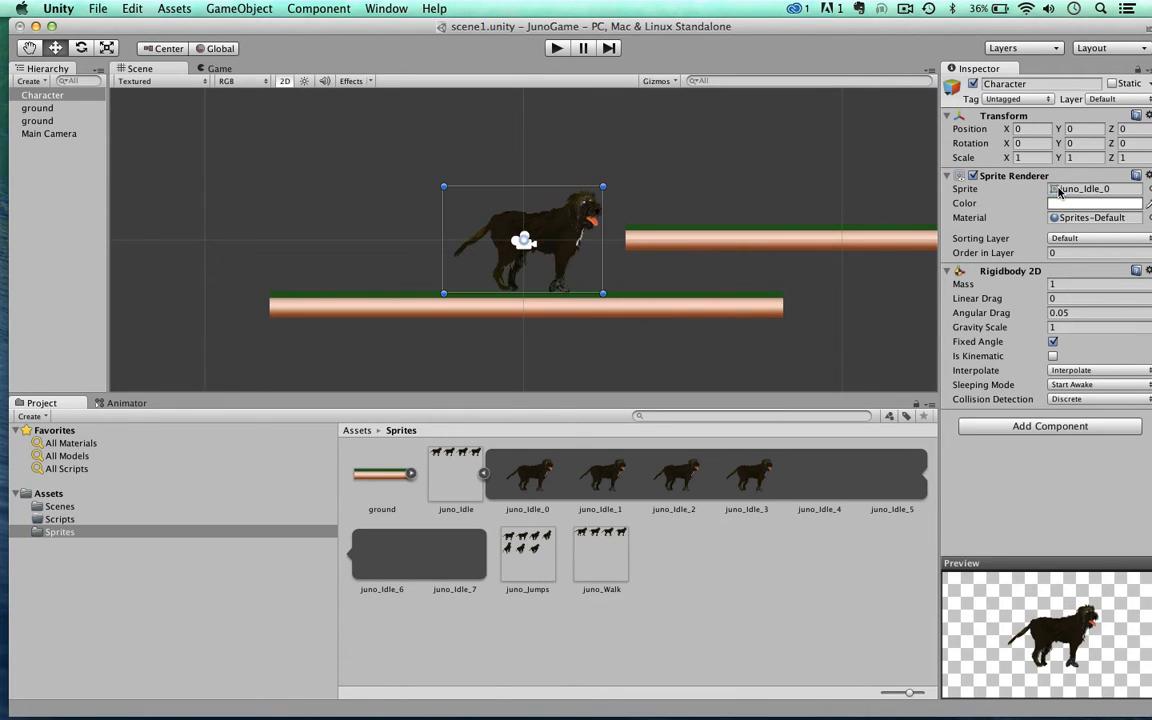
{"action": "left_click_drag", "start_coordinate": [396, 32], "coordinate": [426, 32]}
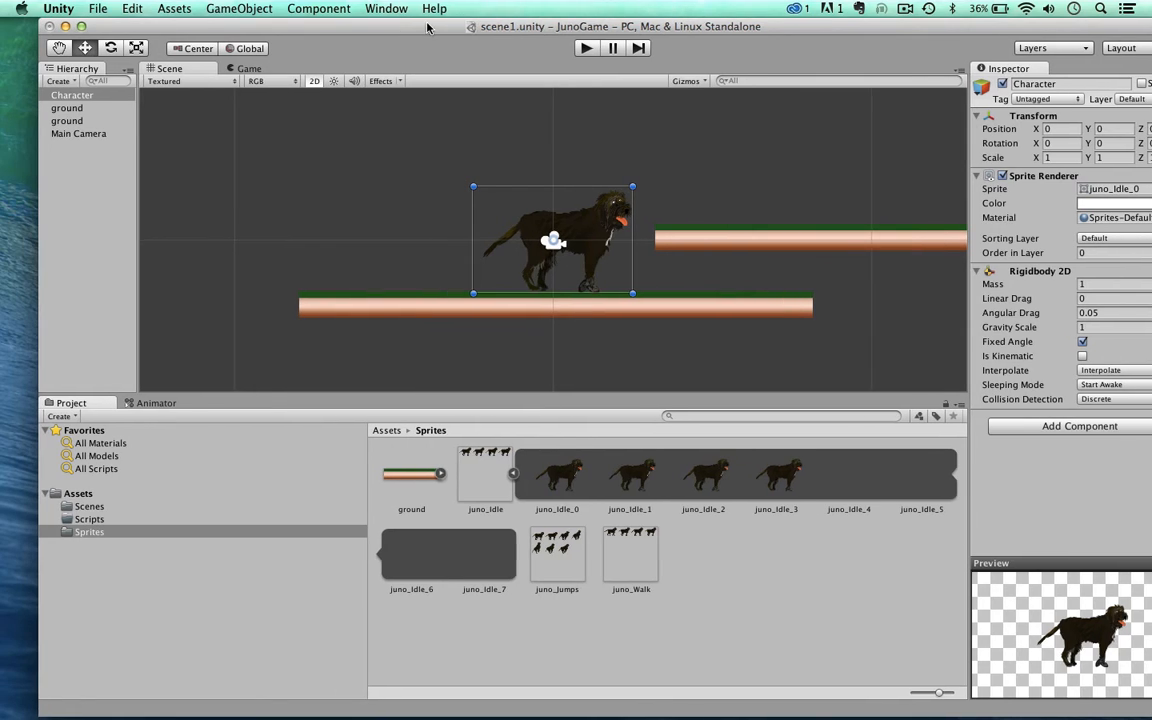
{"action": "left_click_drag", "start_coordinate": [545, 214], "coordinate": [475, 198]}
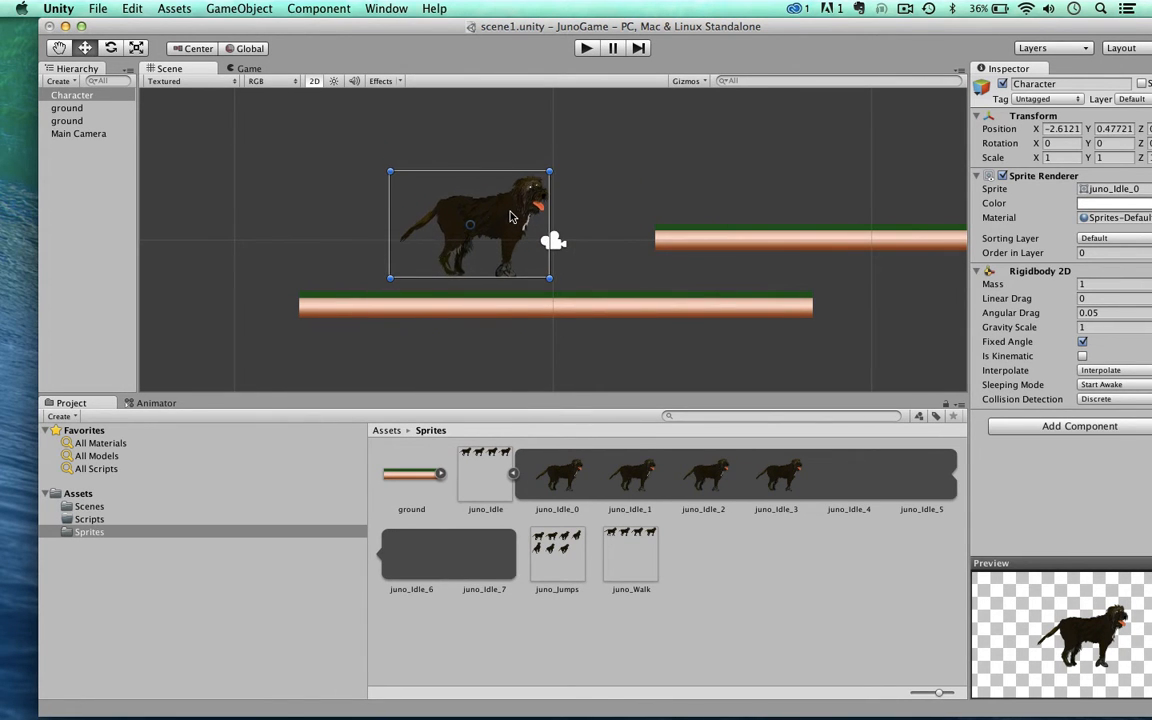
Step: Play-test the scene briefly to check how the Character behaves, and inspect the components of both ground platforms
{"action": "left_click", "coordinate": [587, 49]}
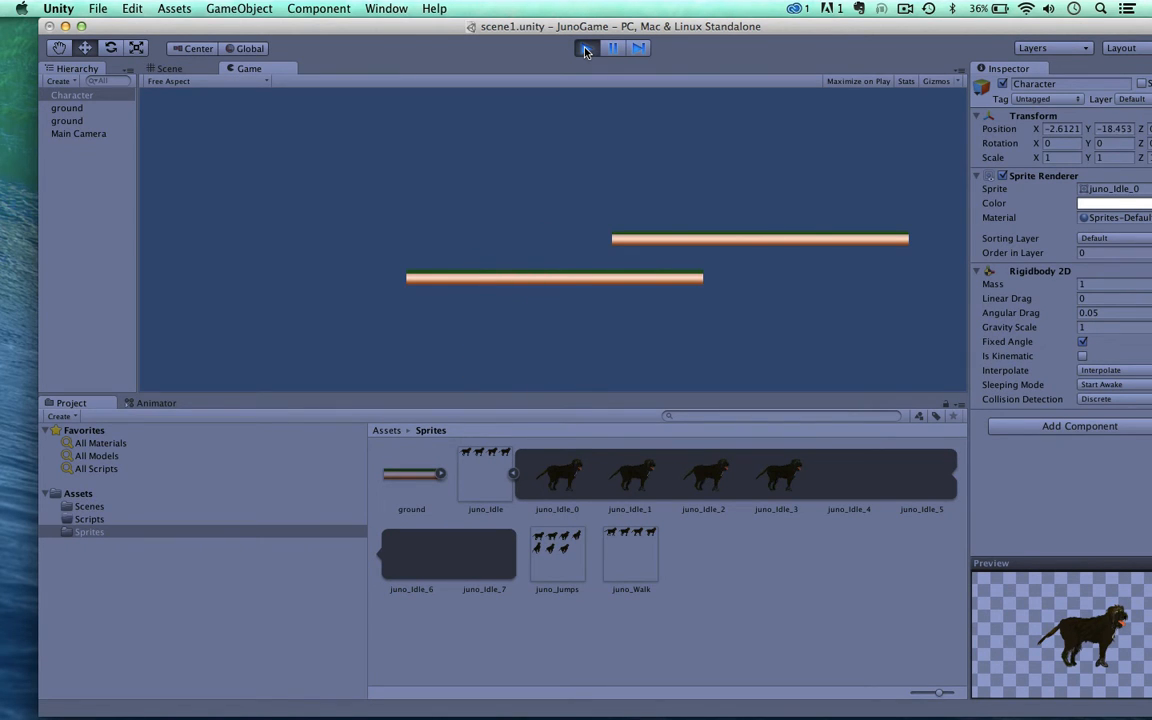
{"action": "left_click", "coordinate": [586, 49]}
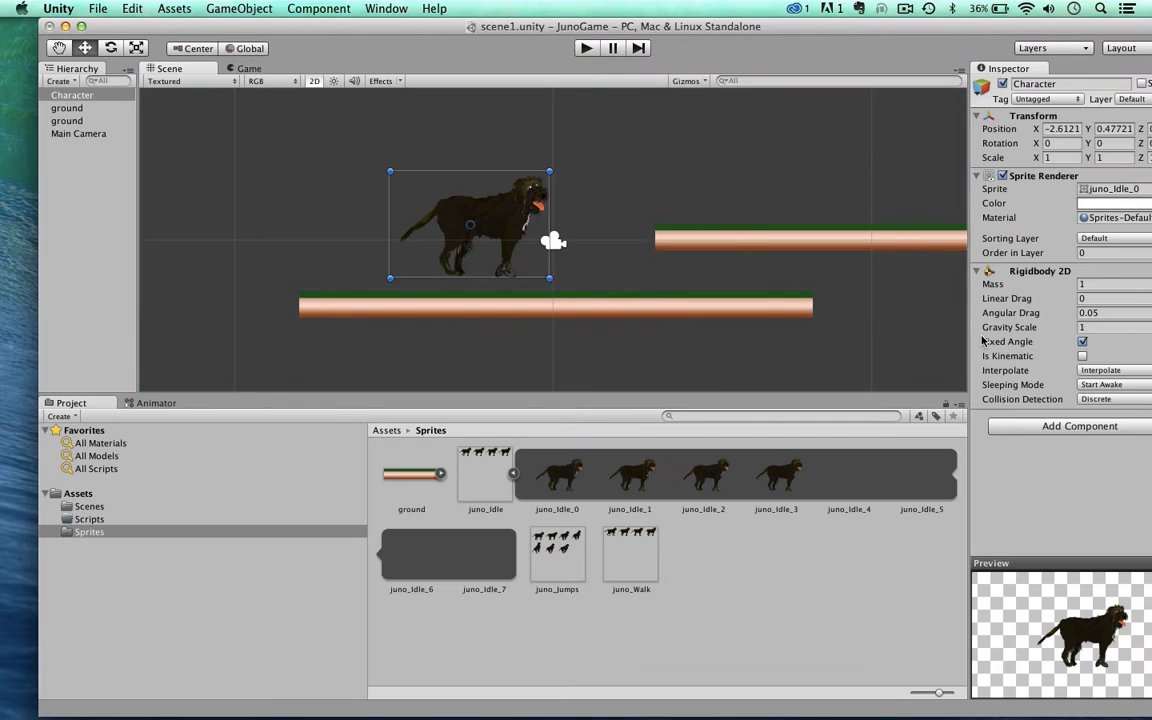
{"action": "left_click_drag", "start_coordinate": [904, 26], "coordinate": [886, 20]}
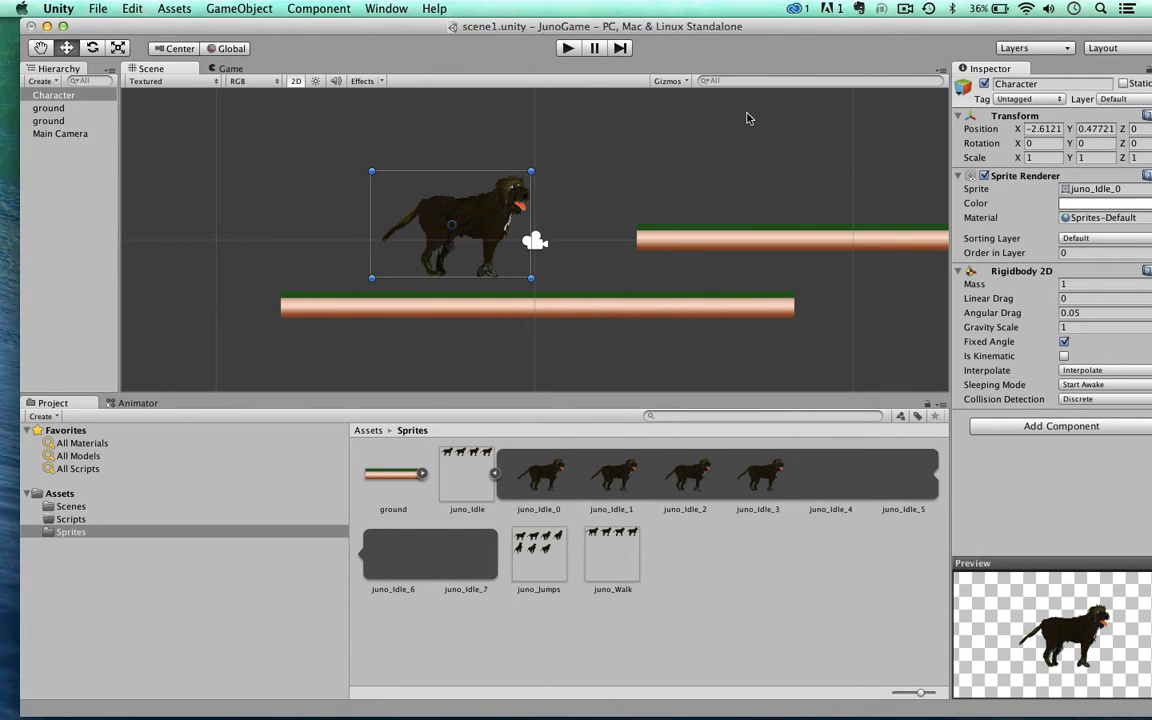
{"action": "left_click_drag", "start_coordinate": [712, 22], "coordinate": [728, 14]}
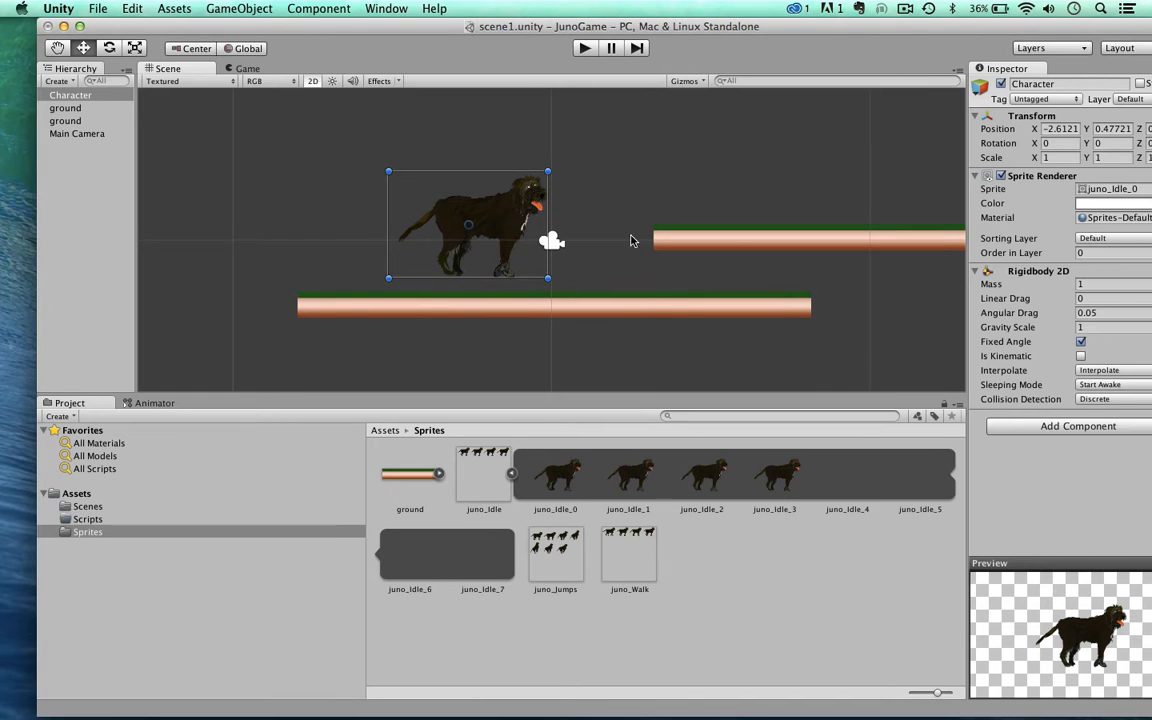
{"action": "left_click", "coordinate": [729, 243]}
{"action": "left_click", "coordinate": [710, 306]}
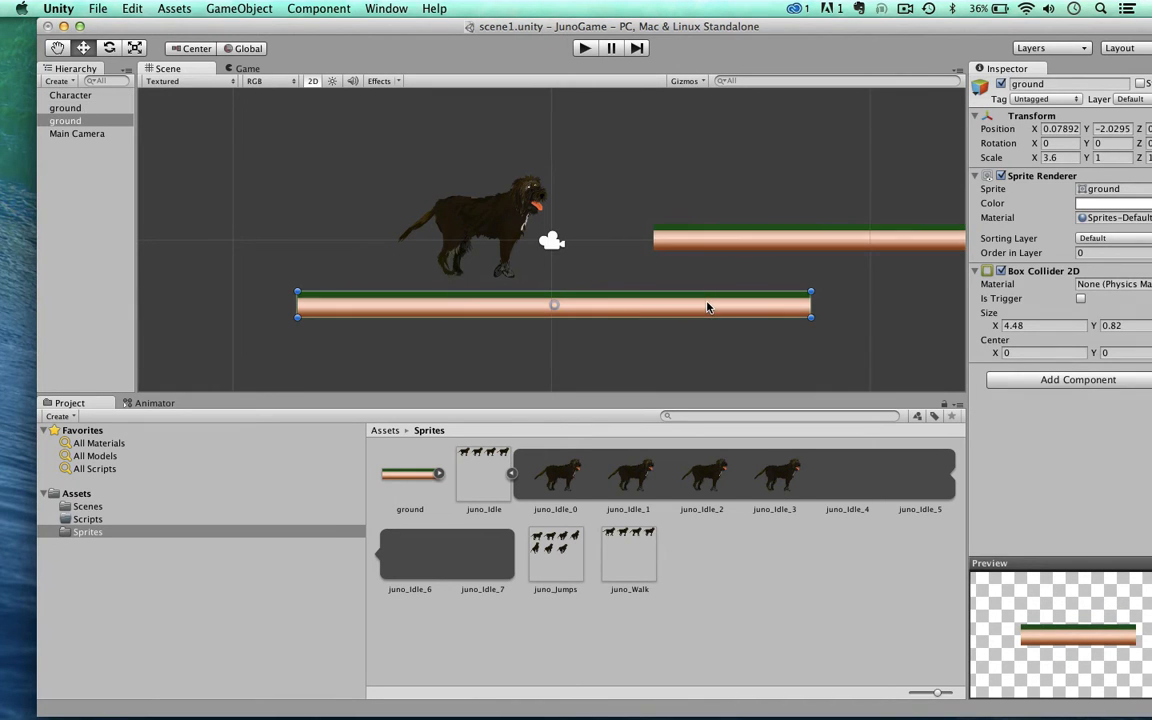
Step: Add a Circle Collider 2D component to the Character
{"action": "left_click", "coordinate": [481, 222]}
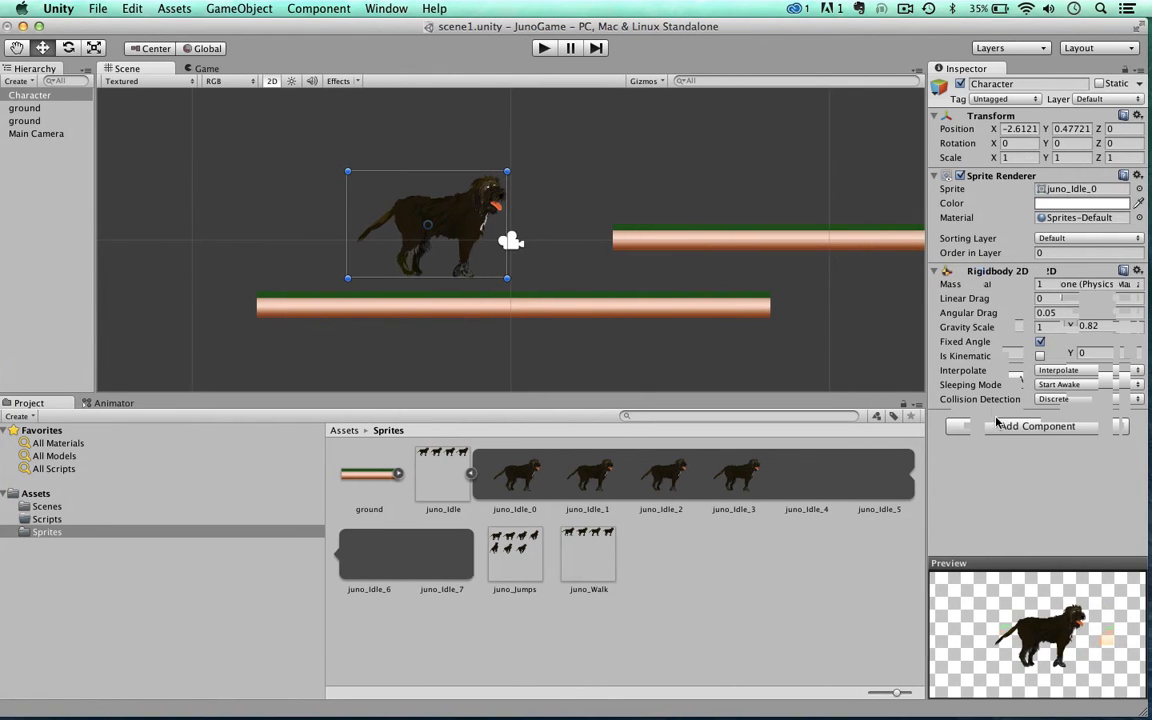
{"action": "left_click", "coordinate": [997, 427]}
{"action": "left_click", "coordinate": [995, 543]}
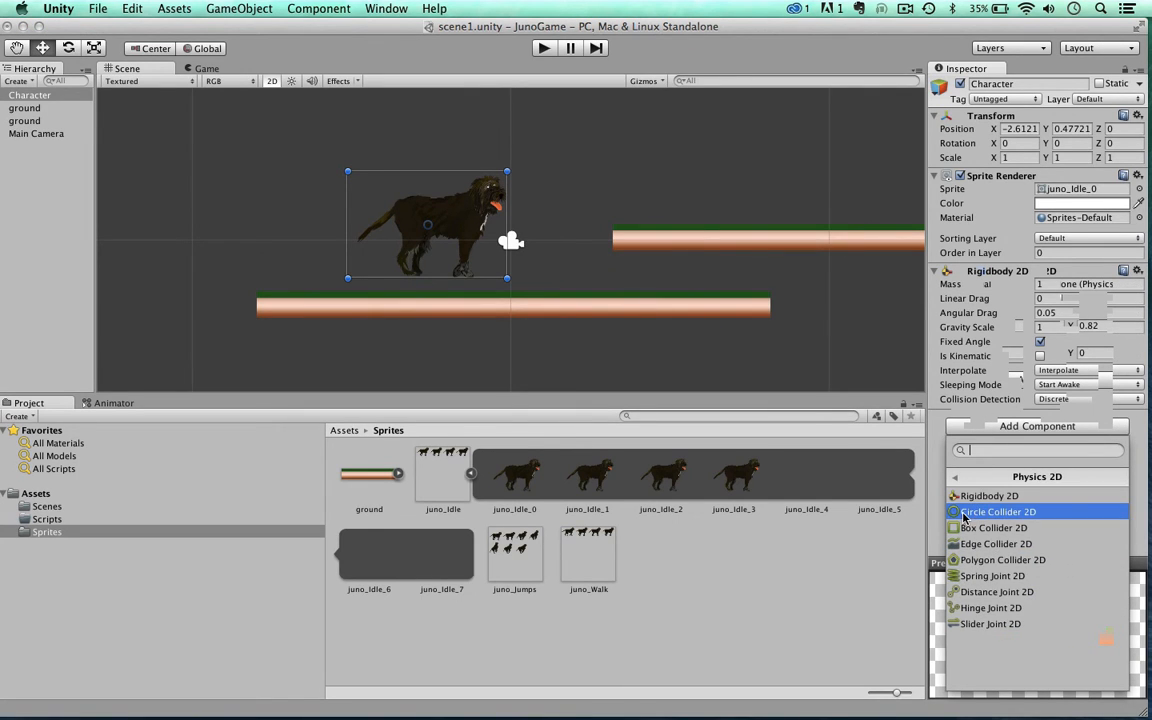
{"action": "left_click", "coordinate": [997, 512]}
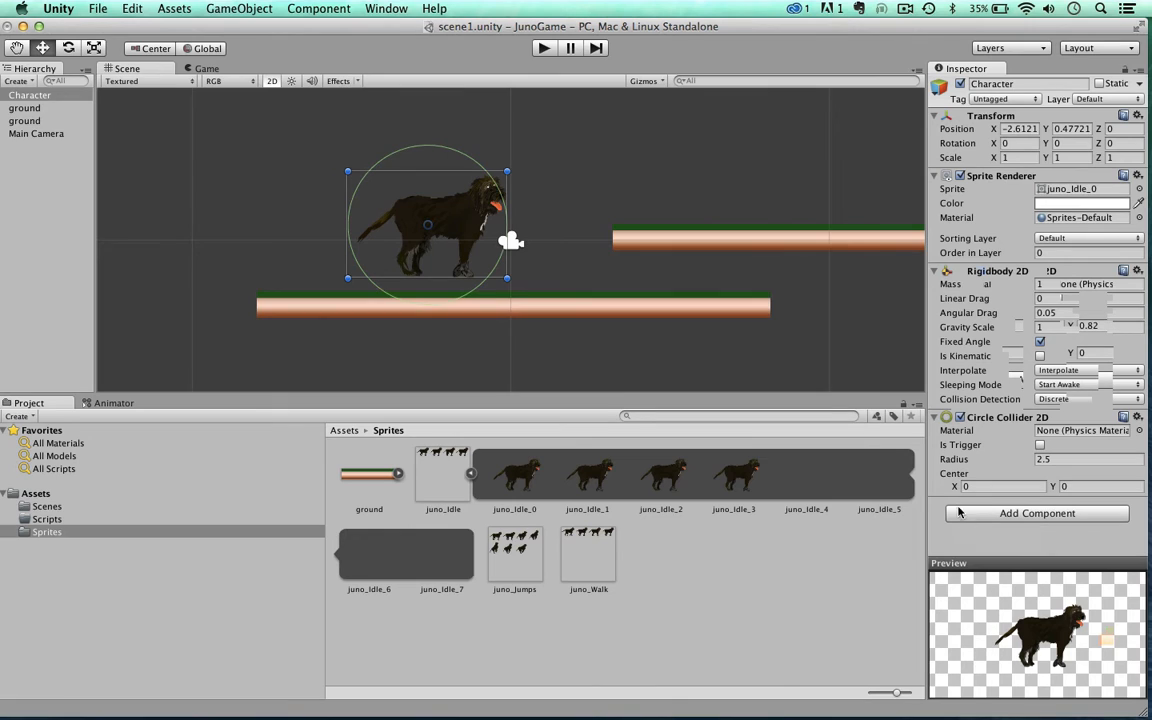
Step: Fit the Character's circle collider around the dog's head with radius 0.49 and center X 1.9, Y 0.96
{"action": "left_click_drag", "start_coordinate": [958, 462], "coordinate": [812, 436]}
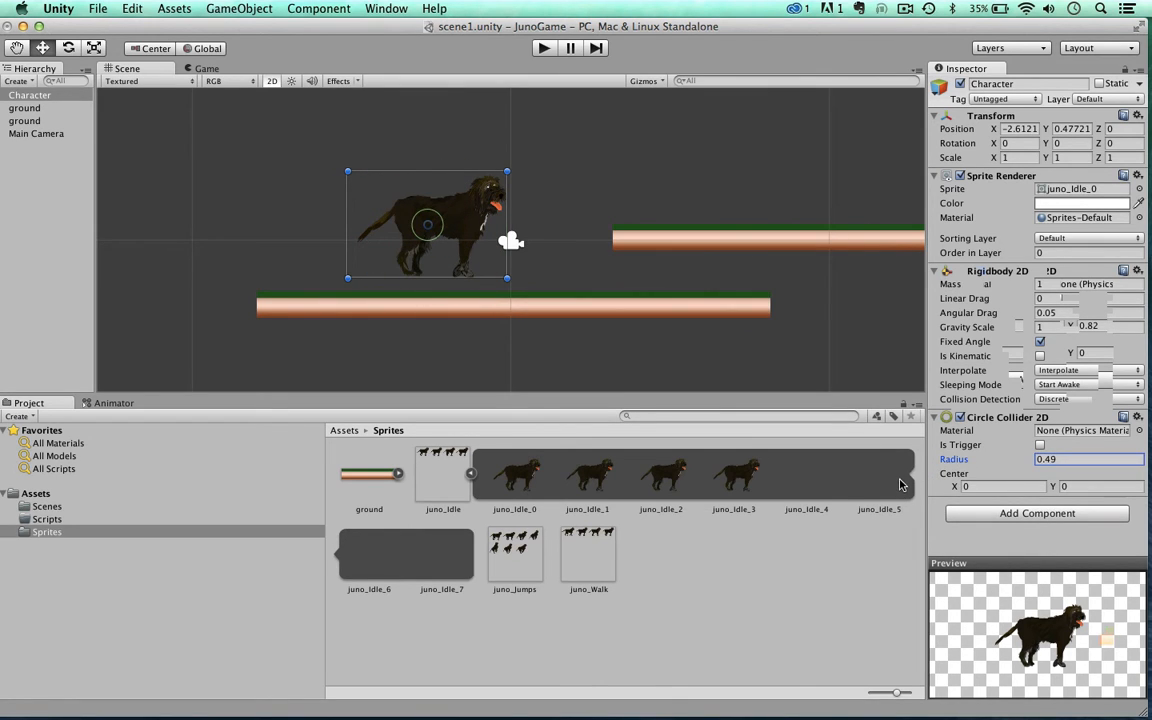
{"action": "left_click_drag", "start_coordinate": [1050, 488], "coordinate": [1090, 506]}
{"action": "left_click_drag", "start_coordinate": [954, 487], "coordinate": [1042, 491]}
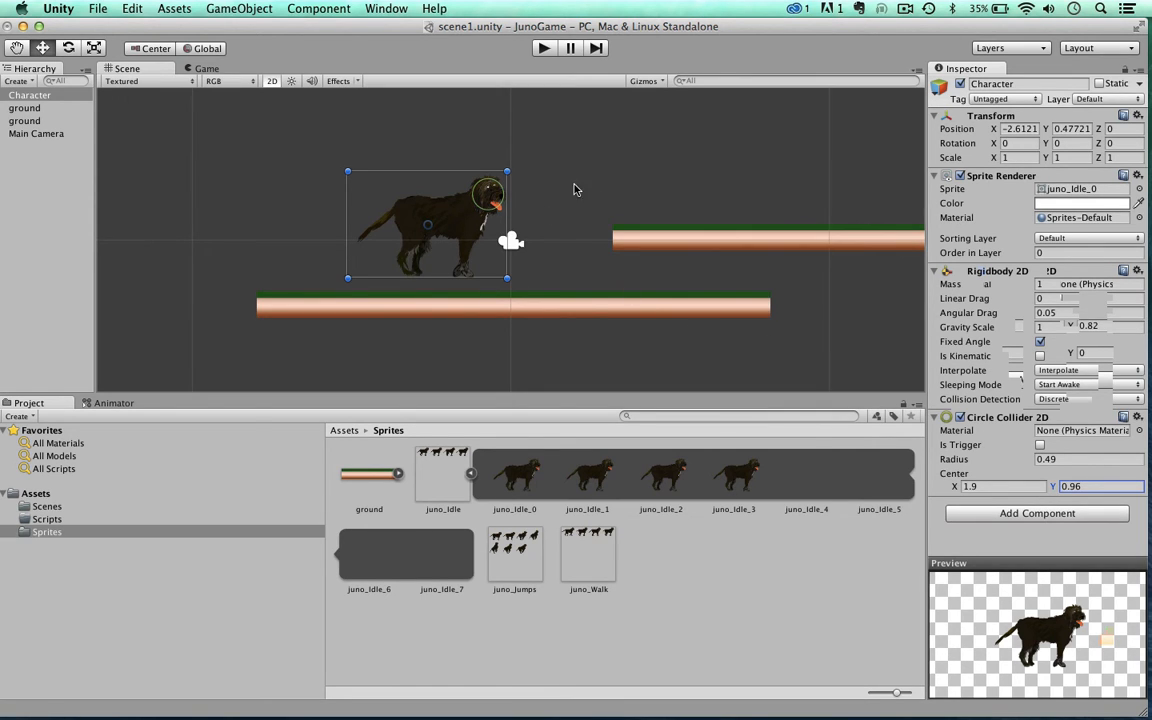
{"action": "scroll", "coordinate": [532, 201], "scroll_direction": "up", "scroll_amount": 2}
{"action": "scroll", "coordinate": [532, 201], "scroll_direction": "down", "scroll_amount": 4}
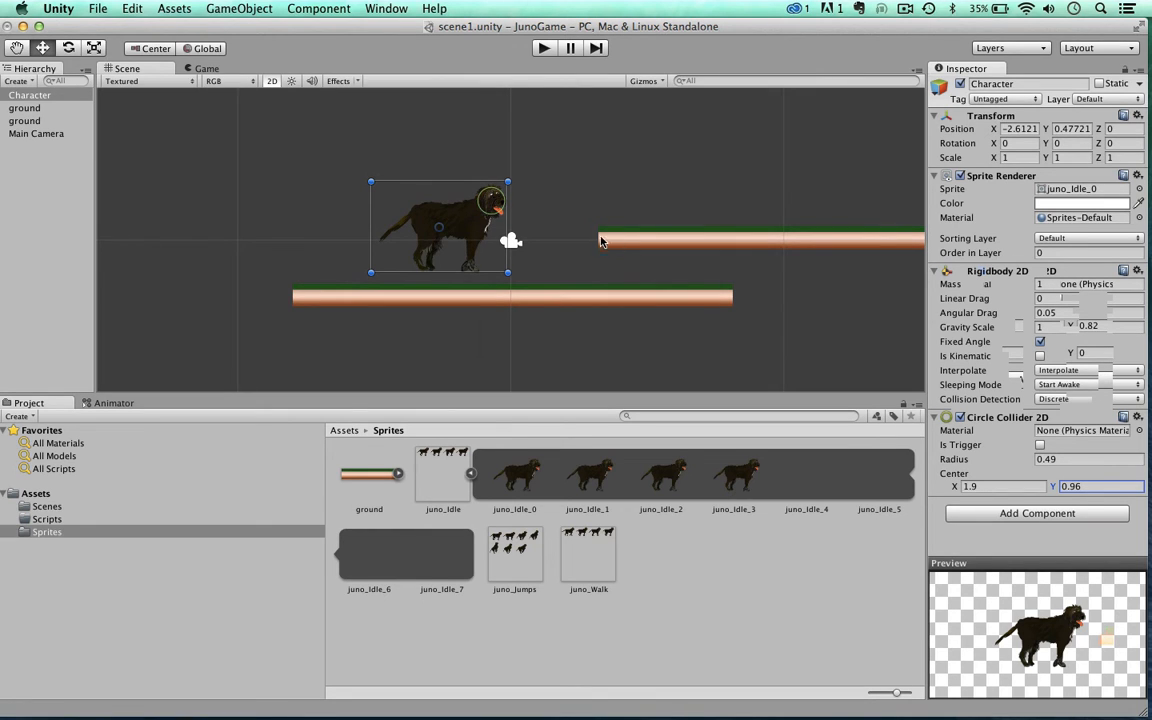
Step: Add a second Circle Collider 2D to the Character at the front paws, with radius 0.48 and center X 1.15, Y -1.14
{"action": "left_click", "coordinate": [1003, 515]}
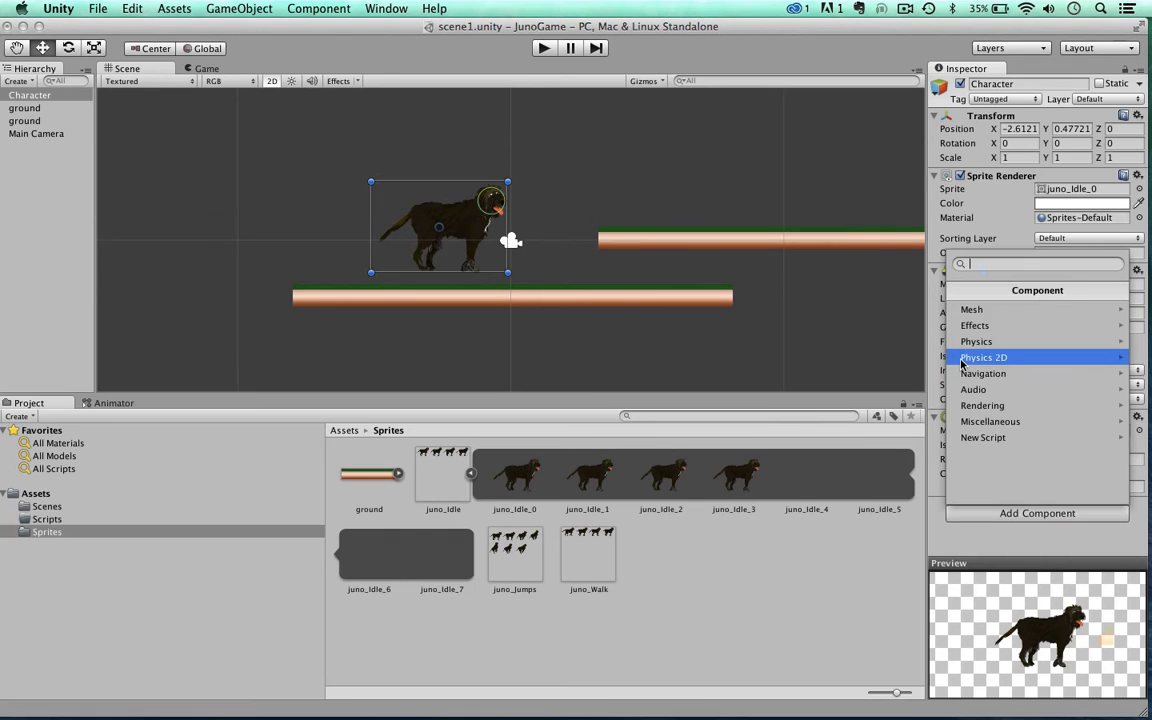
{"action": "left_click", "coordinate": [962, 358]}
{"action": "left_click", "coordinate": [962, 324]}
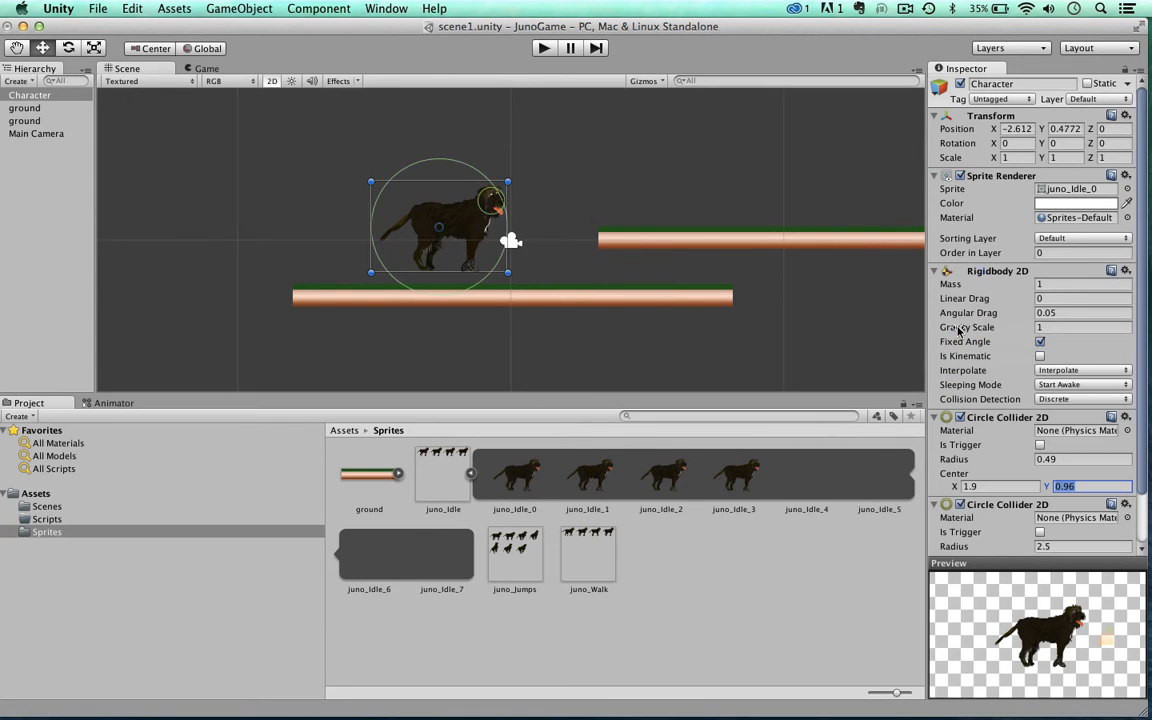
{"action": "scroll", "coordinate": [1012, 514], "scroll_direction": "down", "scroll_amount": 2}
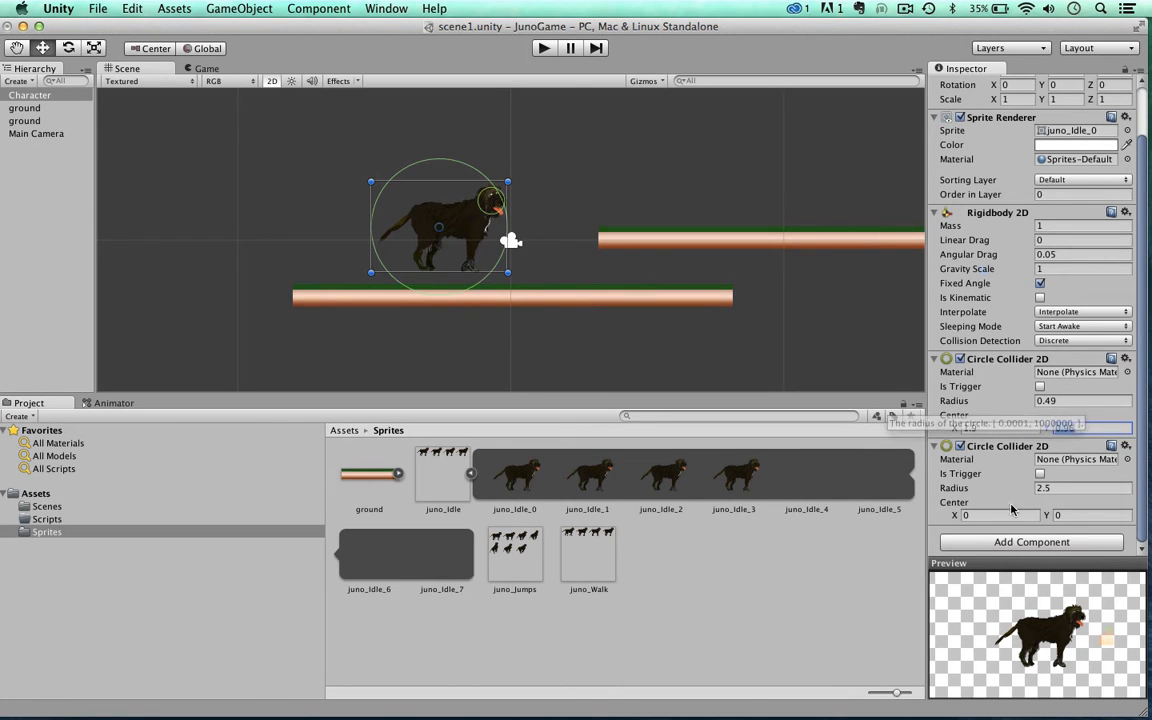
{"action": "left_click_drag", "start_coordinate": [960, 489], "coordinate": [1027, 549]}
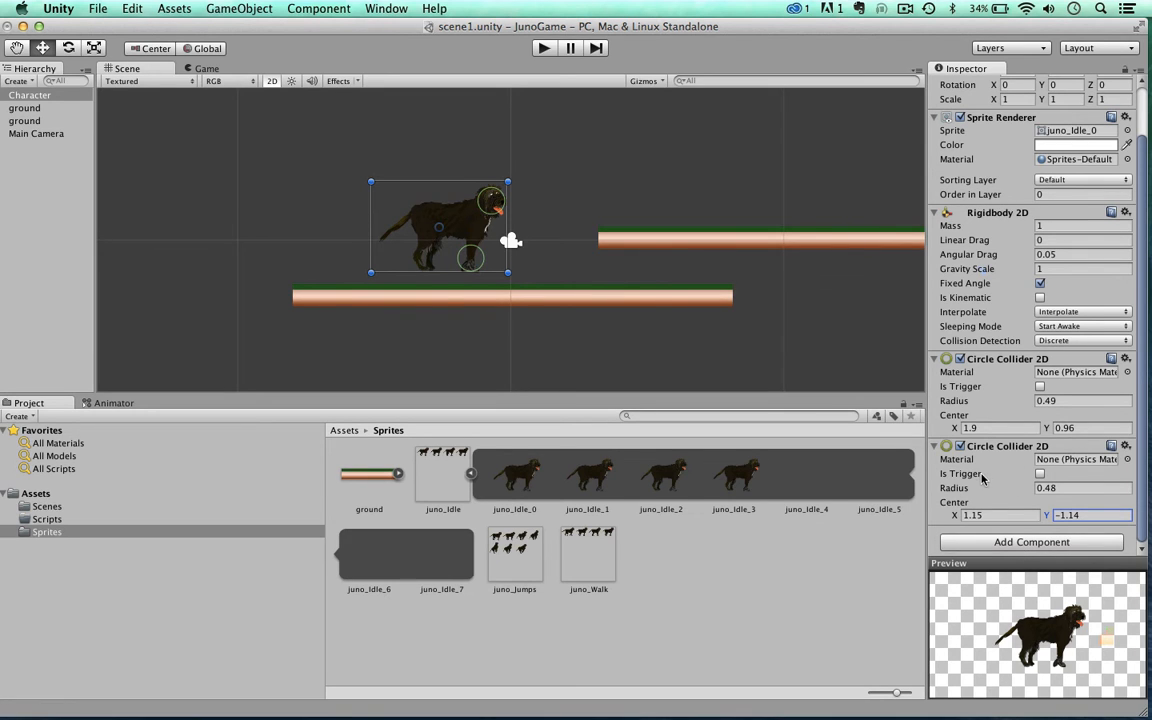
Step: Add a third Circle Collider 2D component to the Character
{"action": "left_click", "coordinate": [991, 544]}
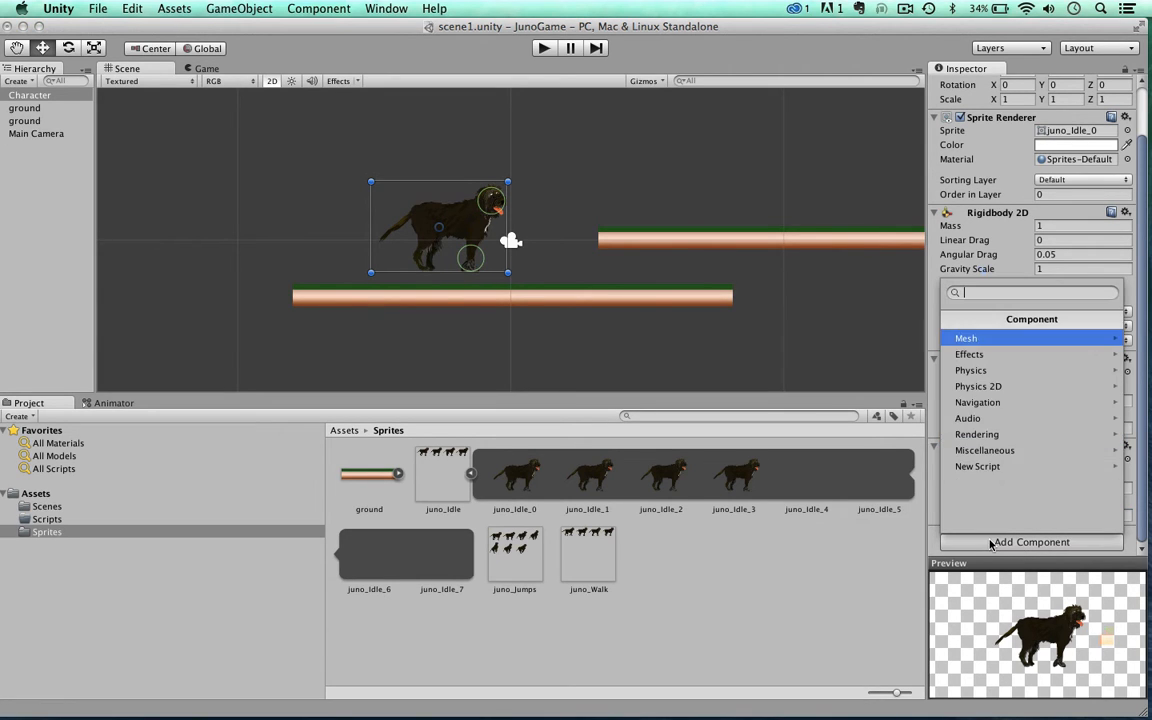
{"action": "left_click", "coordinate": [966, 384]}
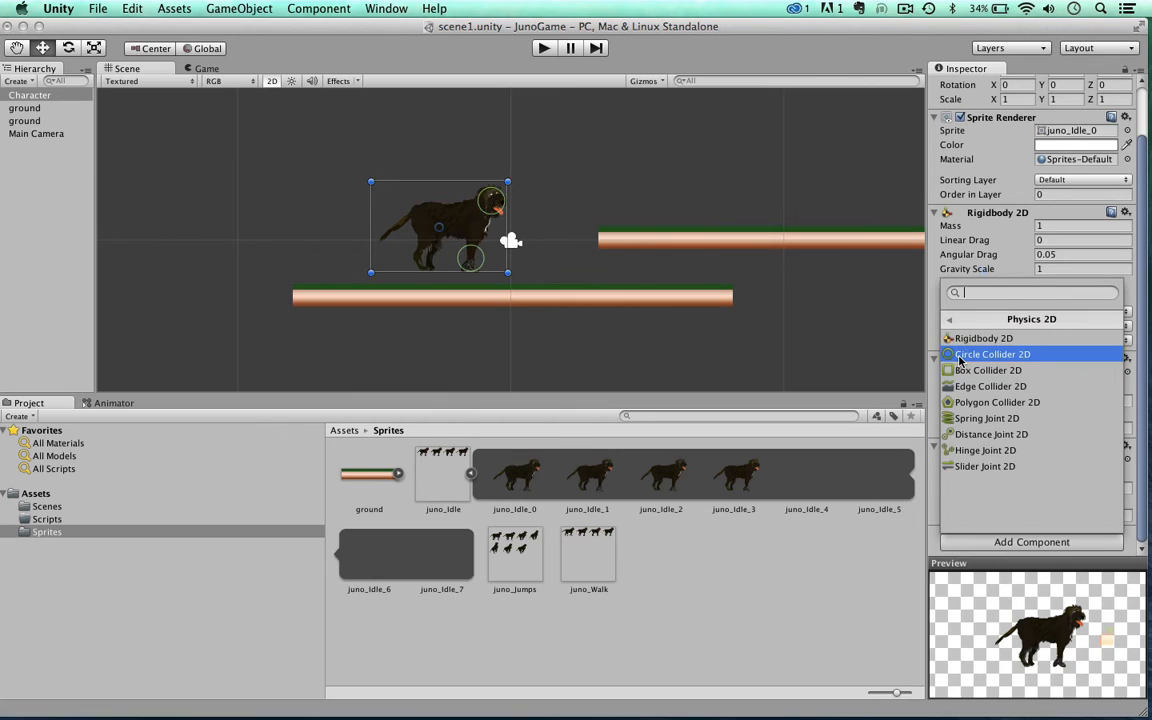
{"action": "left_click", "coordinate": [964, 354]}
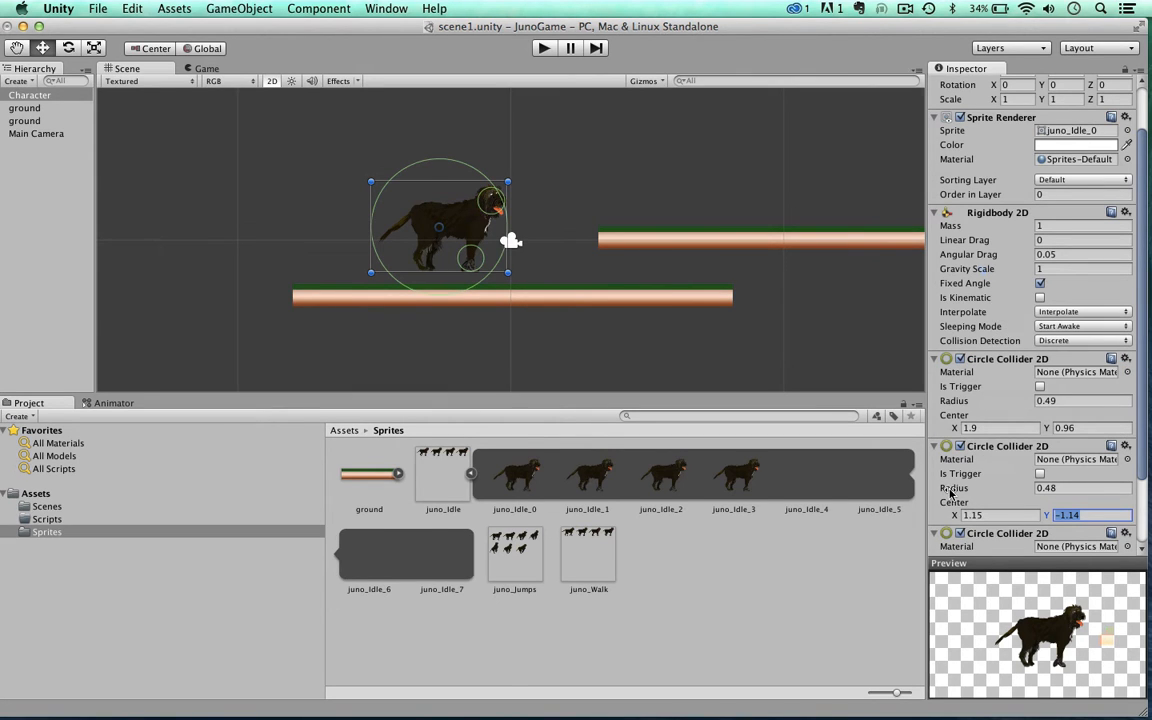
Step: Set the front-paw collider's radius to 0.51 and fit the third circle at the hind paws with radius 0.43, center X -0.52, Y -1.18
{"action": "left_click_drag", "start_coordinate": [952, 492], "coordinate": [913, 513]}
{"action": "scroll", "coordinate": [961, 487], "scroll_direction": "down", "scroll_amount": 3}
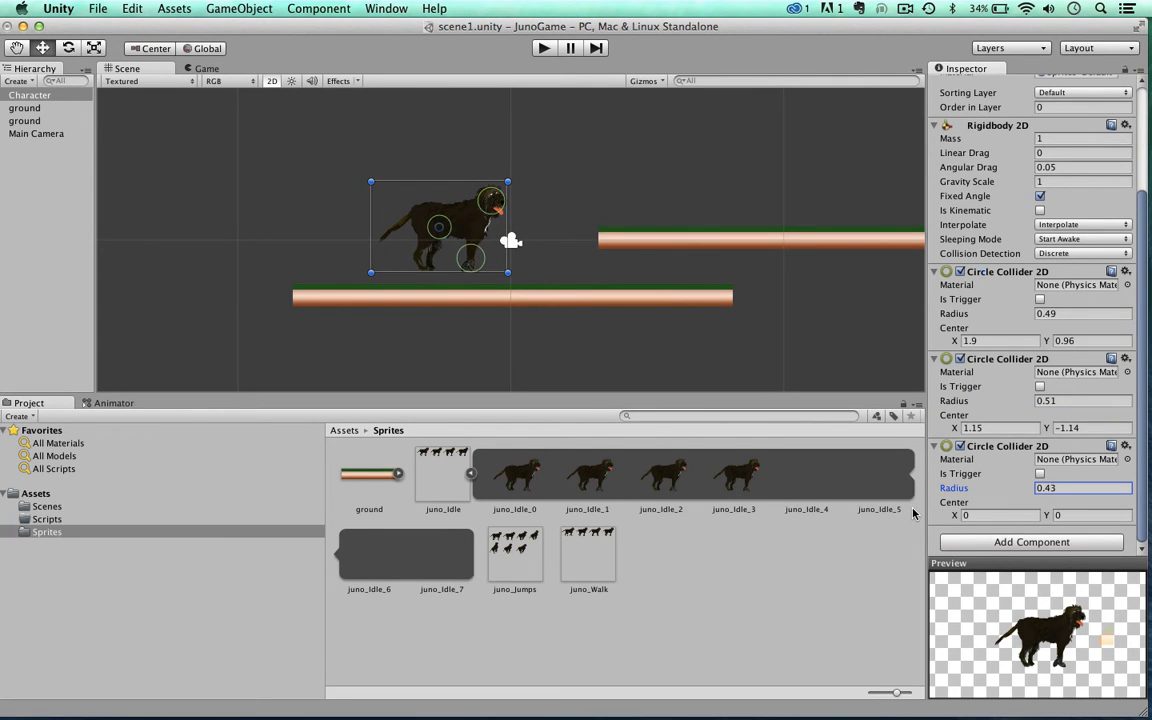
{"action": "left_click_drag", "start_coordinate": [1047, 516], "coordinate": [1024, 527]}
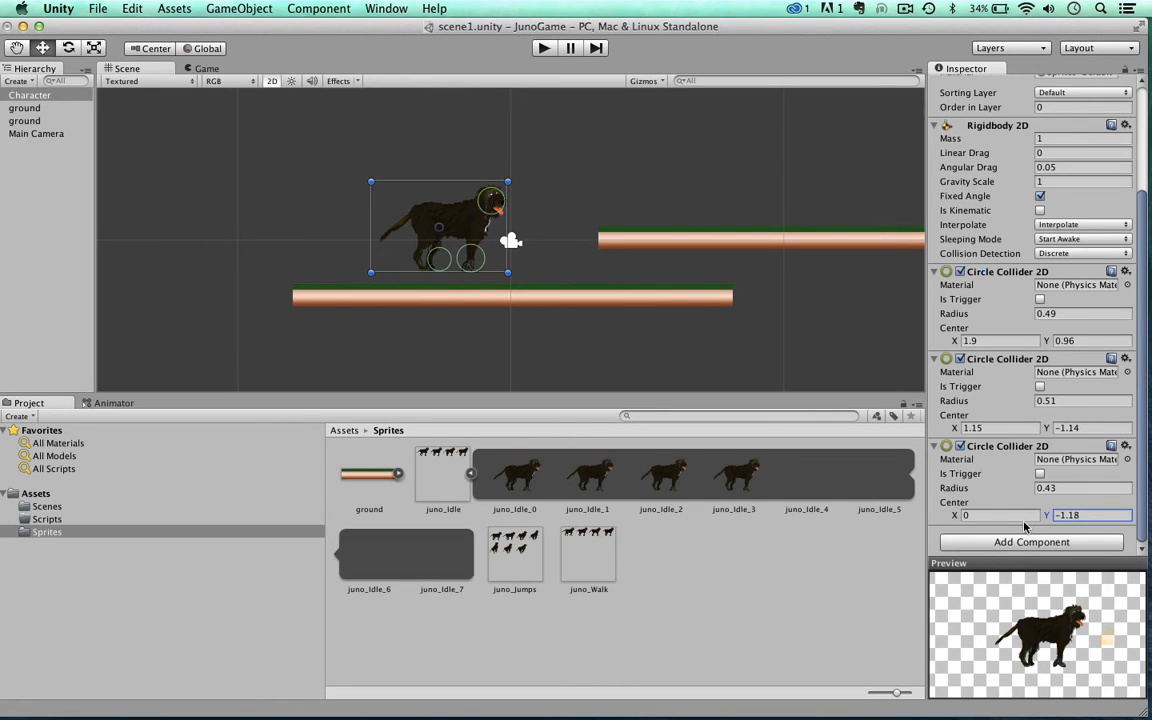
{"action": "left_click_drag", "start_coordinate": [953, 516], "coordinate": [932, 522]}
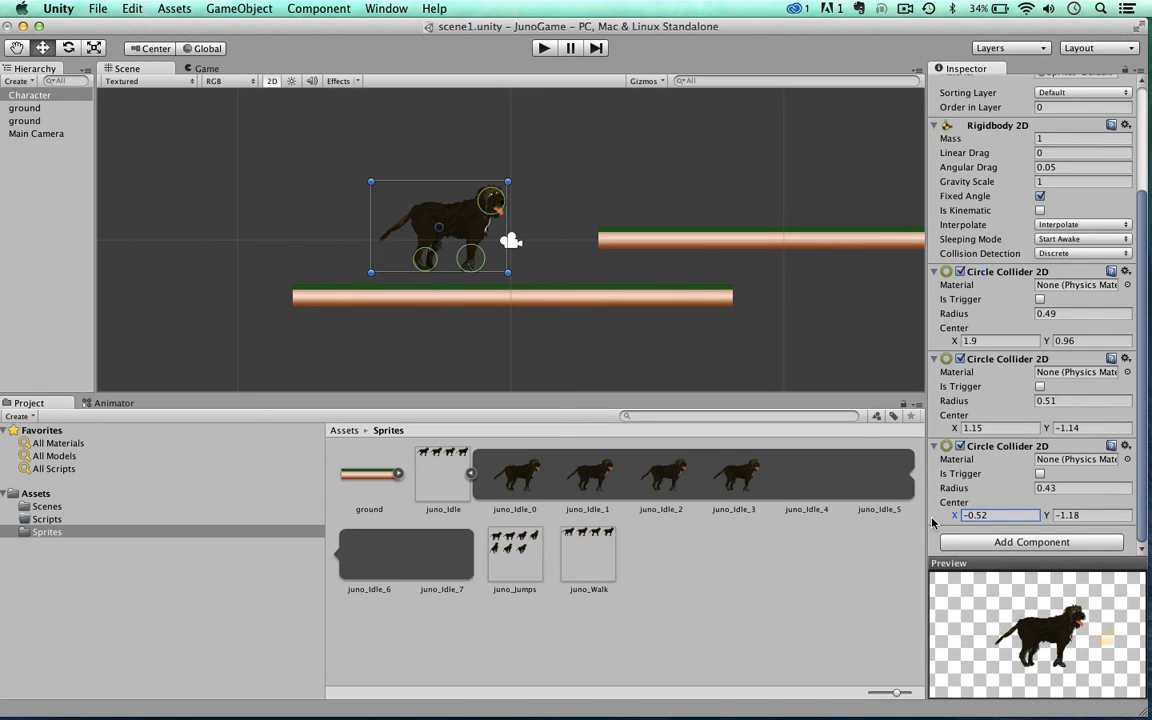
Step: Add a Box Collider 2D component to the Character
{"action": "left_click", "coordinate": [998, 543]}
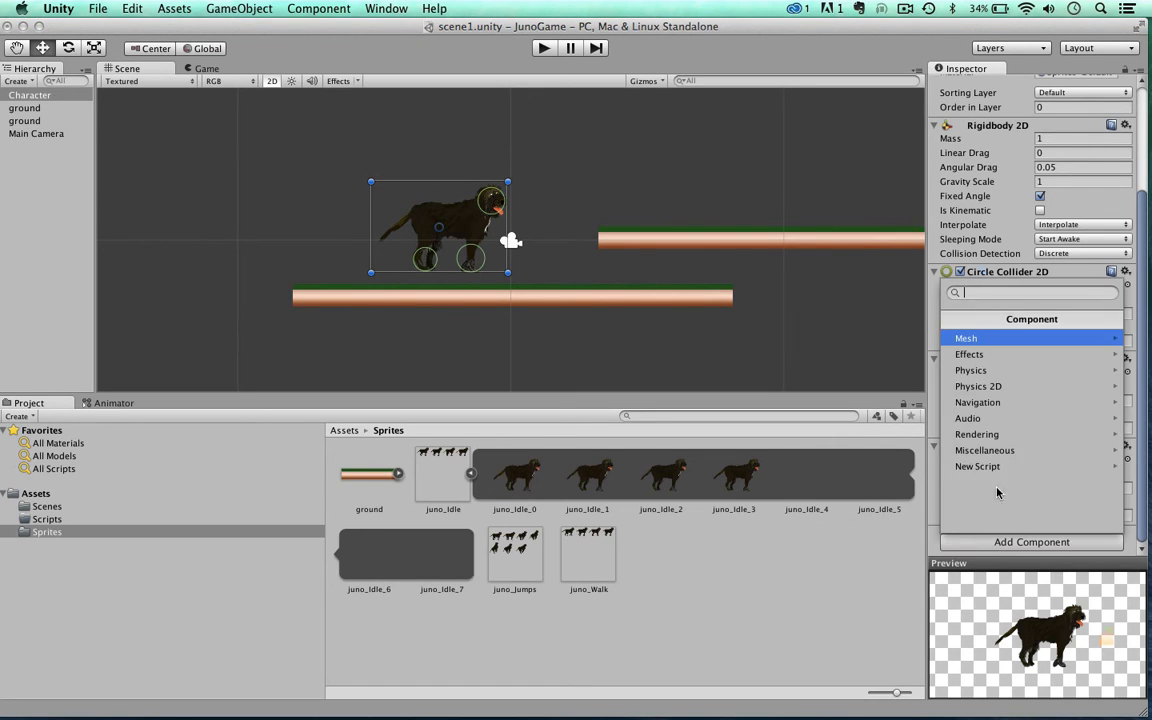
{"action": "left_click", "coordinate": [975, 386]}
{"action": "left_click", "coordinate": [970, 371]}
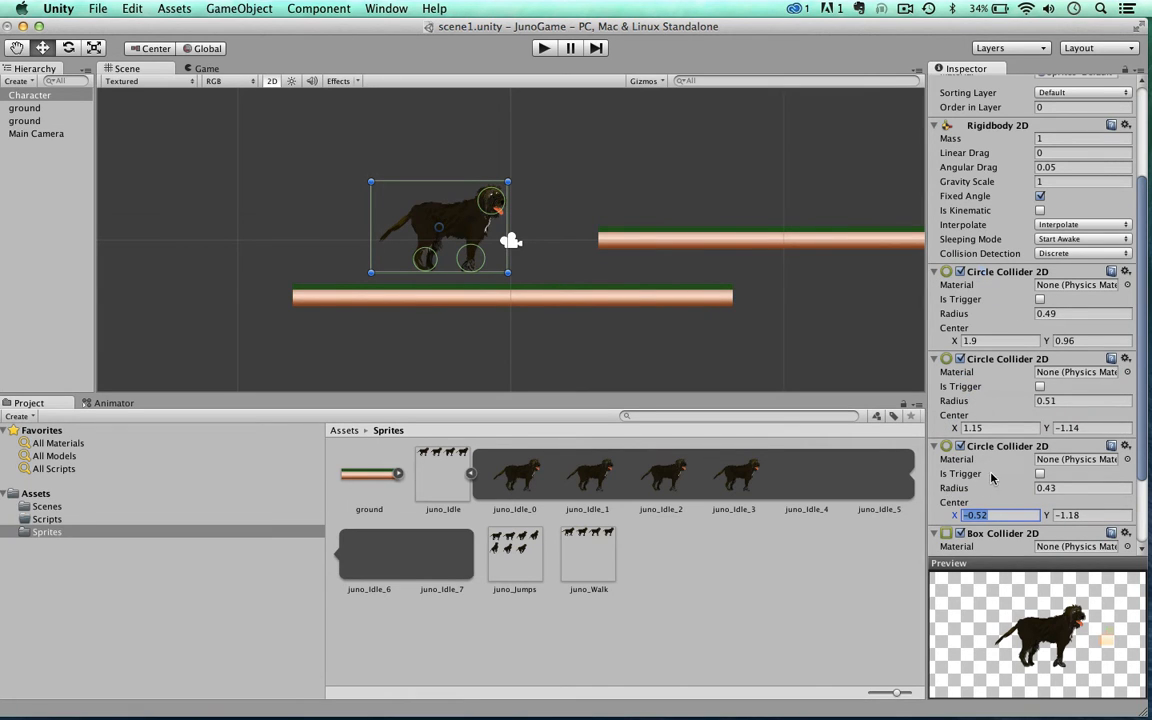
Step: Fit the Character's box collider around the dog's torso with size X 2.81, Y 1.27 and center X 0.24, Y 0.24
{"action": "scroll", "coordinate": [995, 476], "scroll_direction": "down", "scroll_amount": 3}
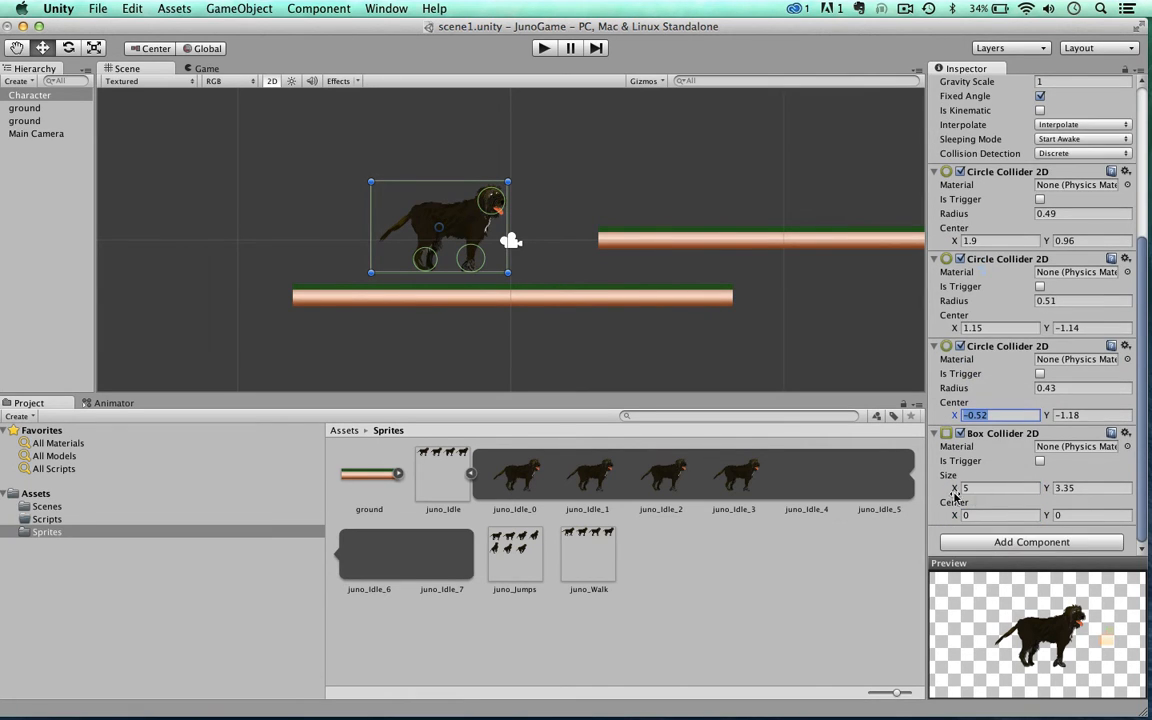
{"action": "left_click_drag", "start_coordinate": [953, 491], "coordinate": [880, 505]}
{"action": "left_click_drag", "start_coordinate": [1045, 488], "coordinate": [1052, 520]}
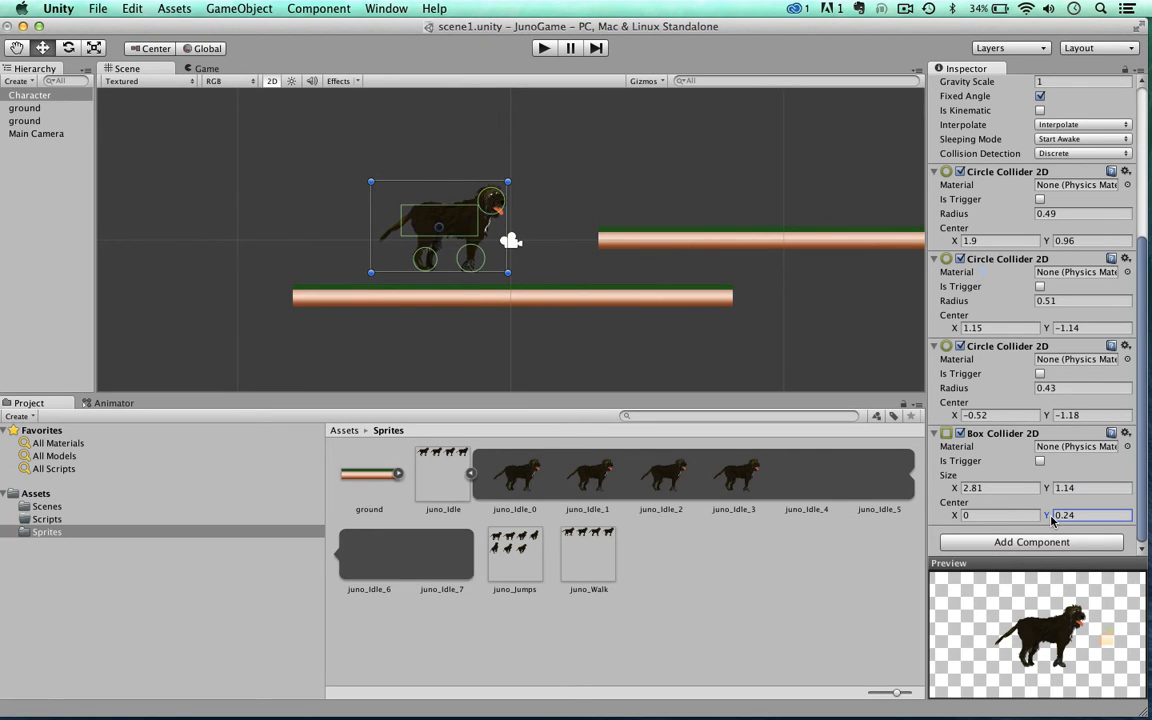
{"action": "left_click_drag", "start_coordinate": [956, 520], "coordinate": [972, 527]}
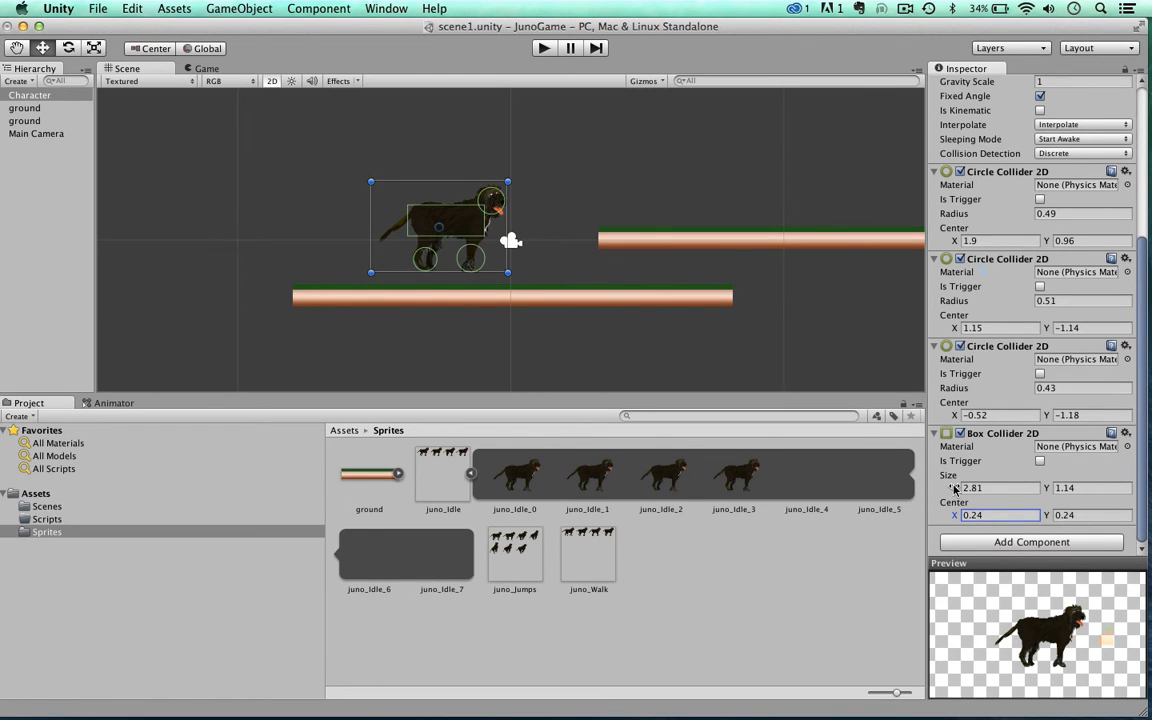
{"action": "scroll", "coordinate": [955, 489], "scroll_direction": "up", "scroll_amount": 1}
{"action": "left_click_drag", "start_coordinate": [1046, 508], "coordinate": [1079, 522]}
{"action": "scroll", "coordinate": [532, 177], "scroll_direction": "up", "scroll_amount": 3}
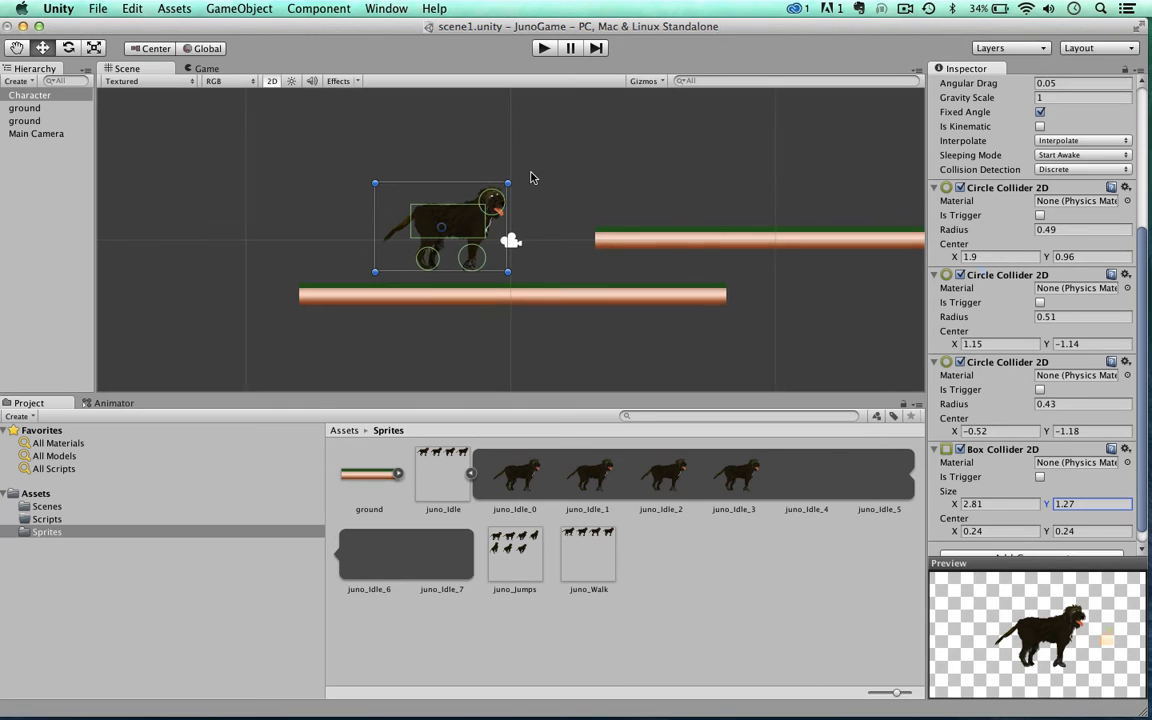
{"action": "scroll", "coordinate": [531, 177], "scroll_direction": "down", "scroll_amount": 1}
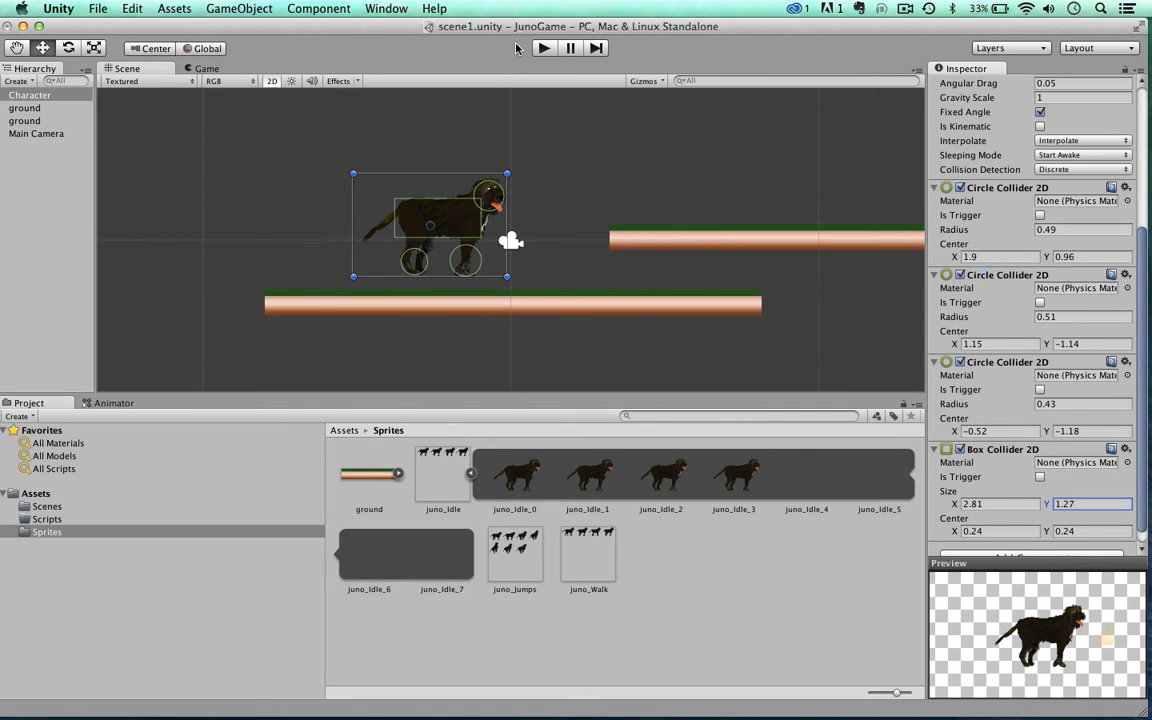
Step: Play-test the scene to check how the Character rests on the ground with its new colliders, and stop the play mode
{"action": "left_click_drag", "start_coordinate": [472, 24], "coordinate": [467, 26]}
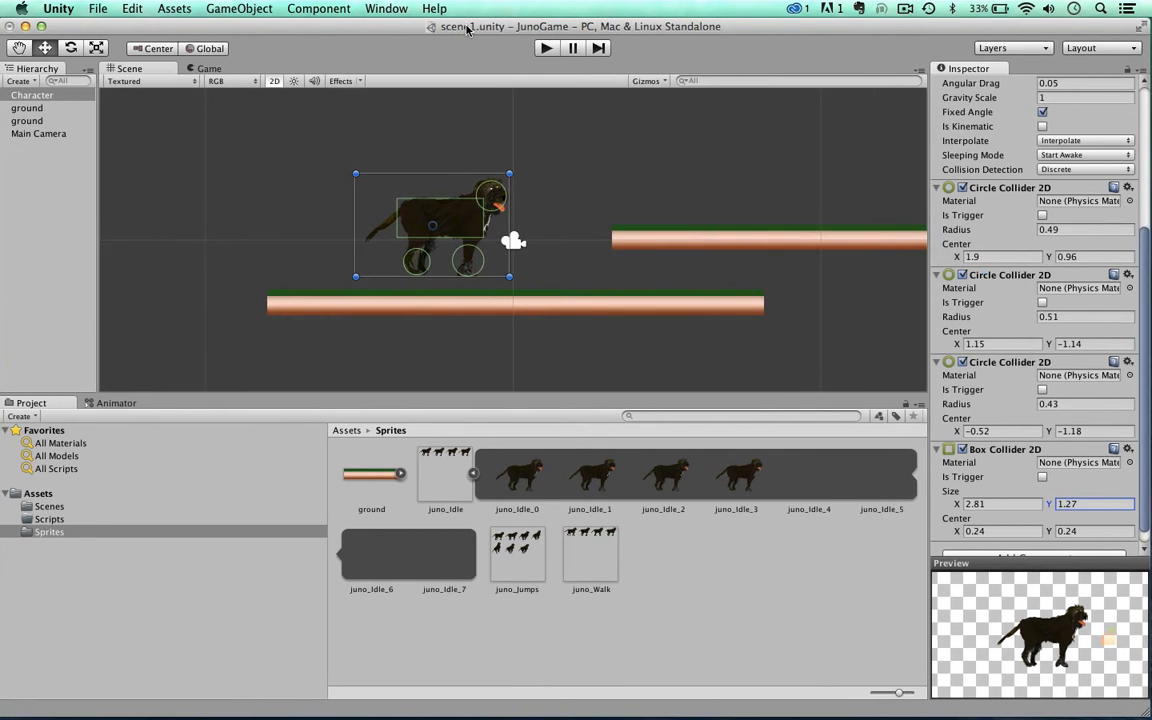
{"action": "left_click", "coordinate": [545, 48]}
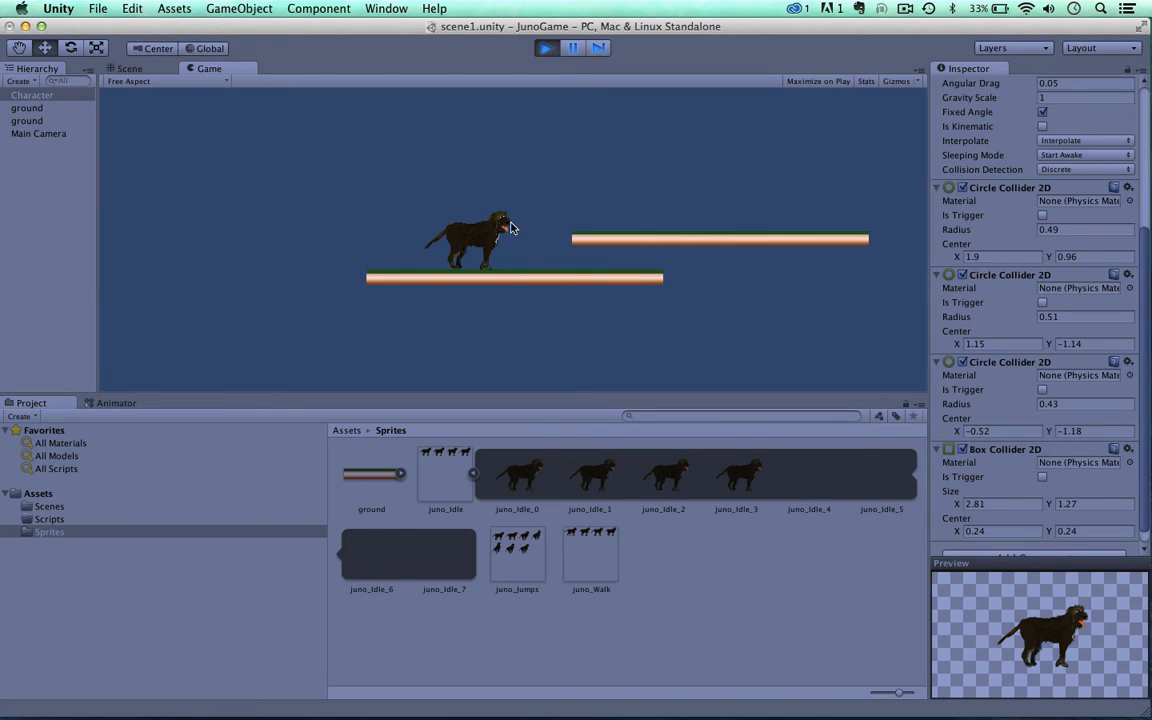
{"action": "left_click", "coordinate": [546, 49]}
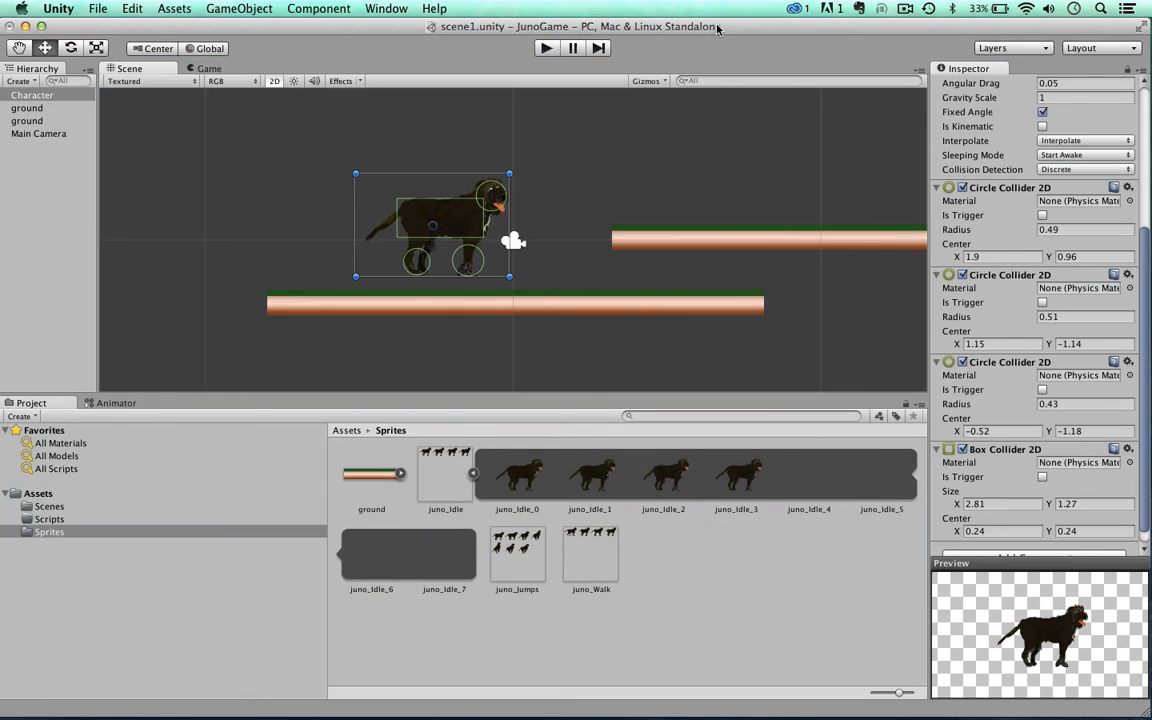
{"action": "mouse_move", "coordinate": [716, 28]}
{"action": "left_mouse_down"}
{"action": "mouse_move", "coordinate": [715, 10]}
{"action": "mouse_move", "coordinate": [727, 10]}
{"action": "left_mouse_up"}
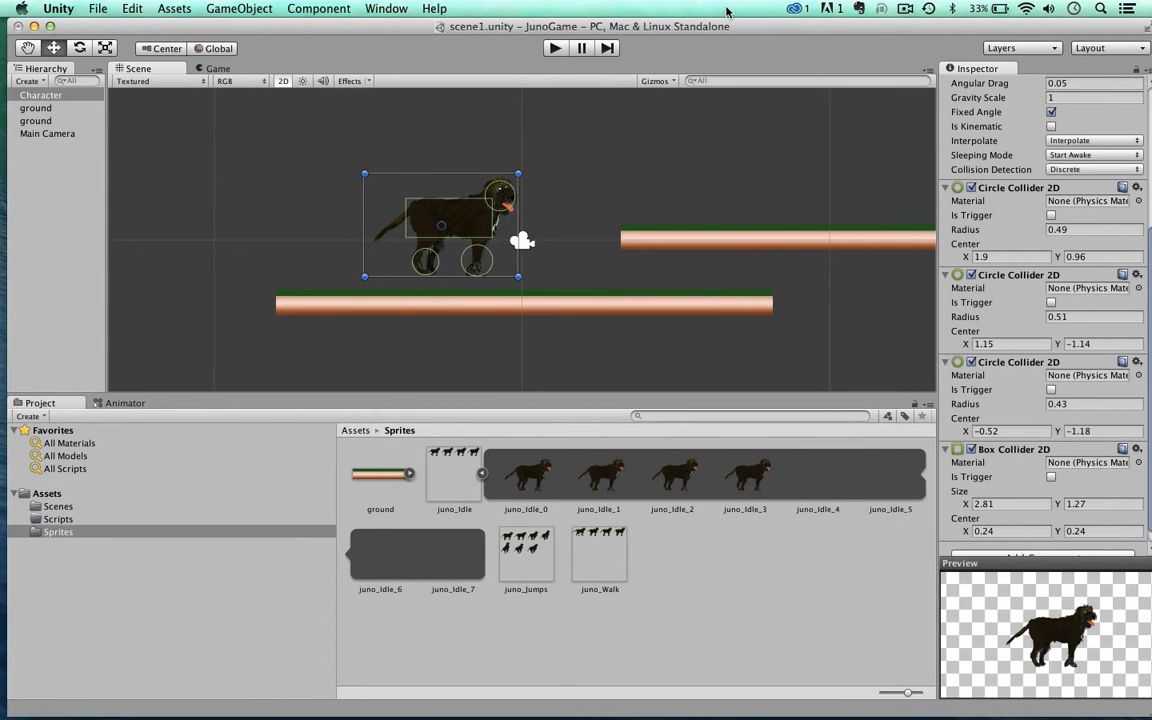
Step: Add an Animator component to the Character
{"action": "left_click", "coordinate": [522, 484]}
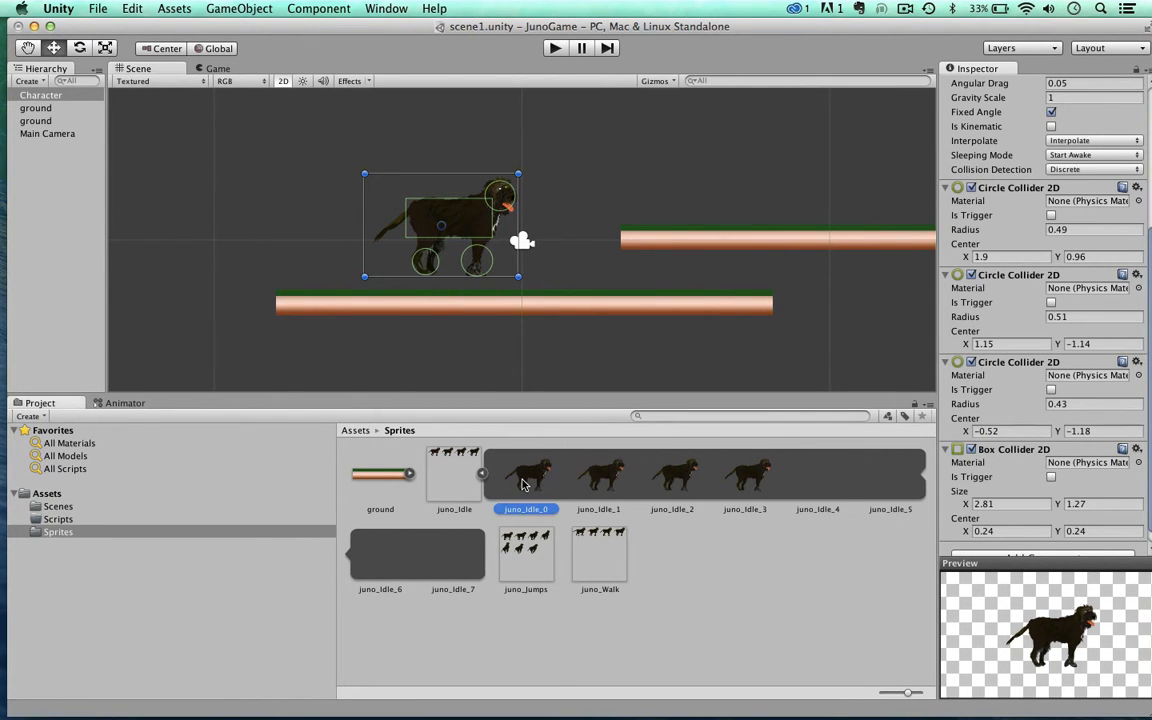
{"action": "left_click", "coordinate": [447, 243]}
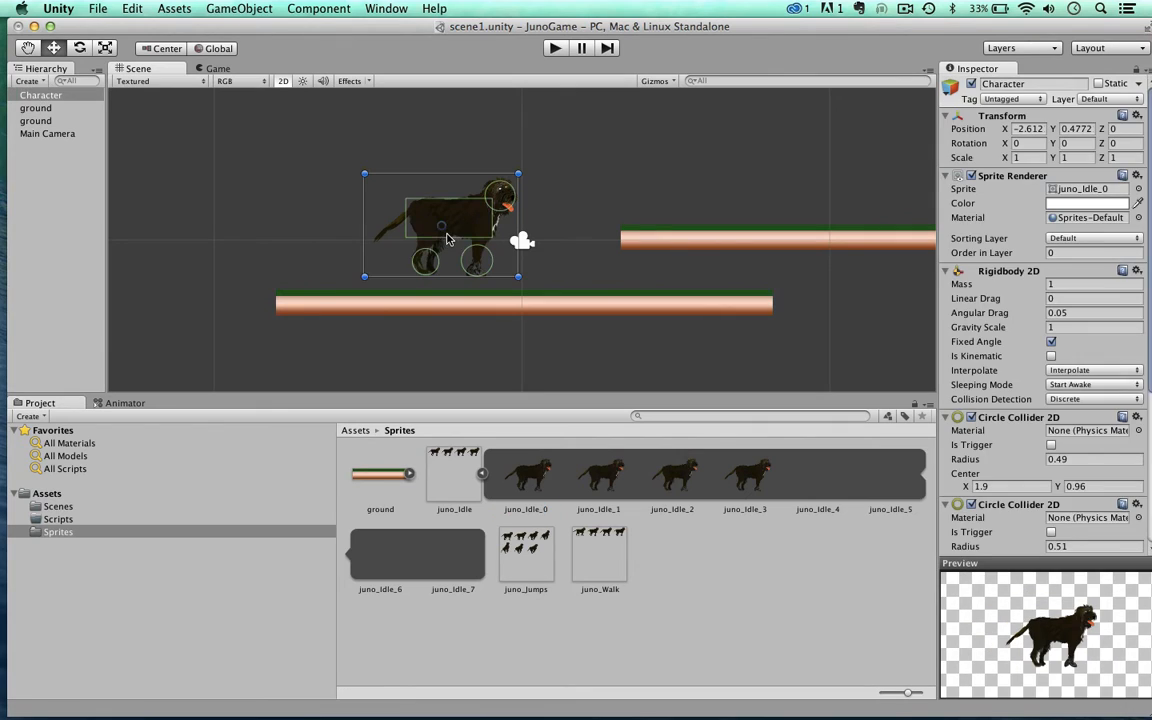
{"action": "scroll", "coordinate": [1016, 404], "scroll_direction": "down", "scroll_amount": 5}
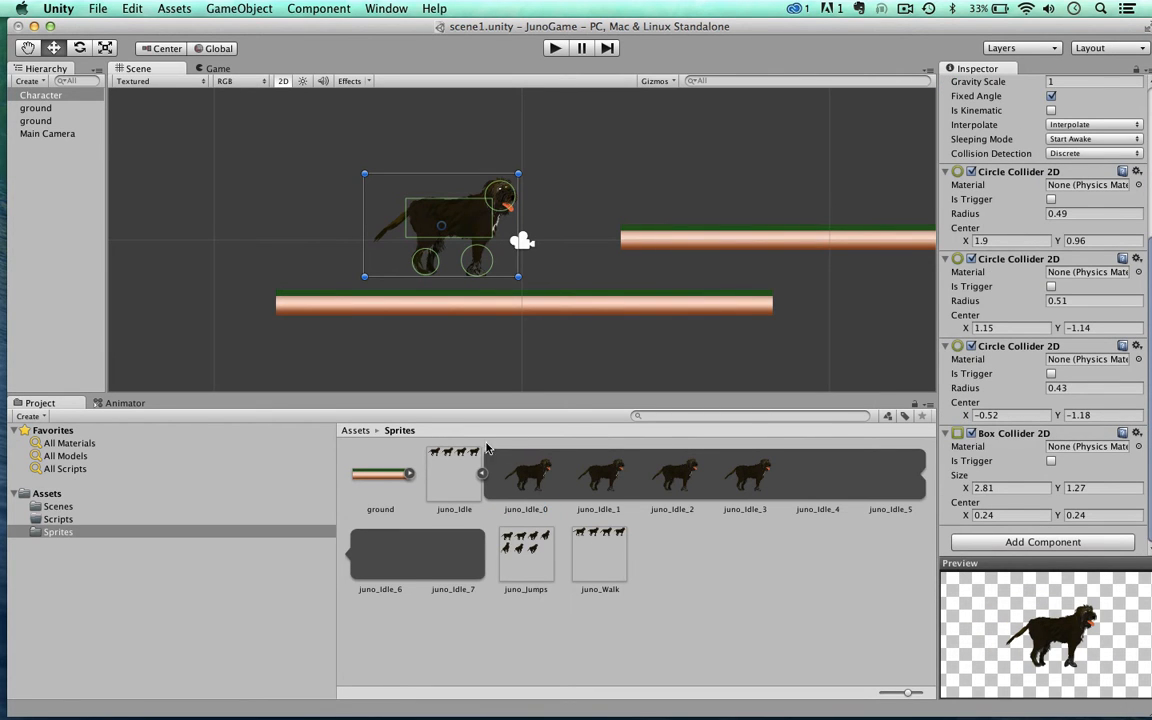
{"action": "left_click", "coordinate": [1001, 542]}
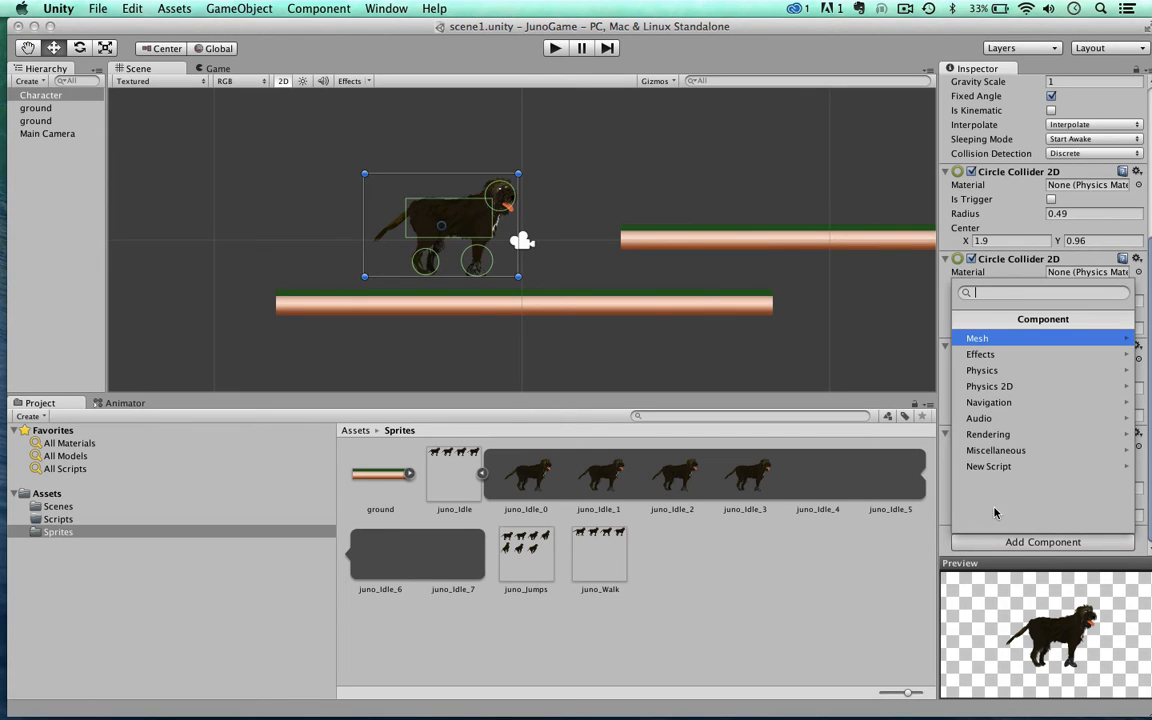
{"action": "left_click", "coordinate": [977, 450]}
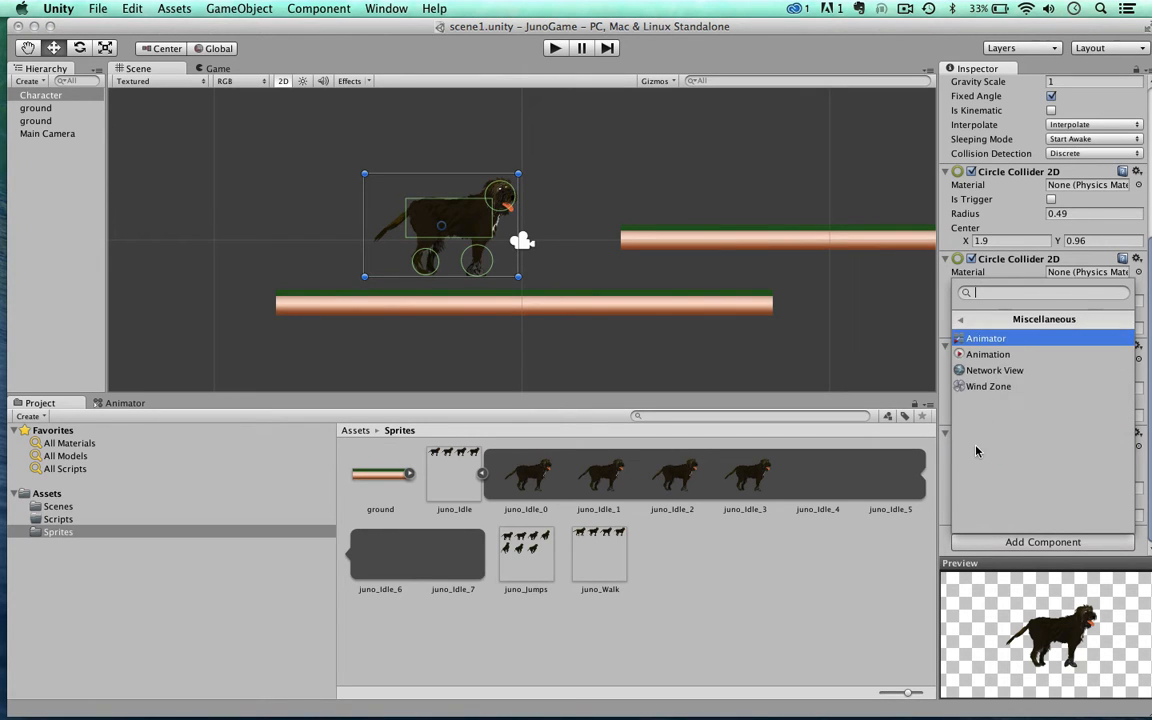
{"action": "left_click", "coordinate": [957, 342]}
Step: Disable Apply Root Motion and enable Animate Physics on the Character's Animator component
{"action": "scroll", "coordinate": [975, 460], "scroll_direction": "down", "scroll_amount": 3}
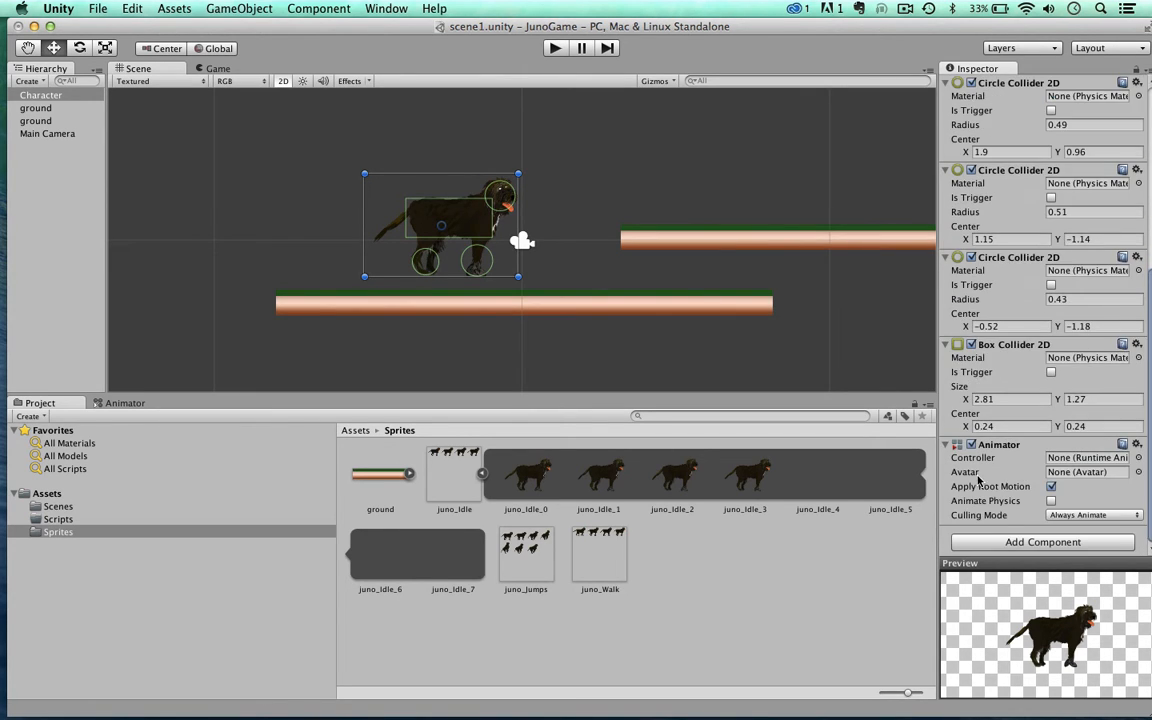
{"action": "left_click", "coordinate": [1052, 487]}
{"action": "left_click", "coordinate": [1051, 500]}
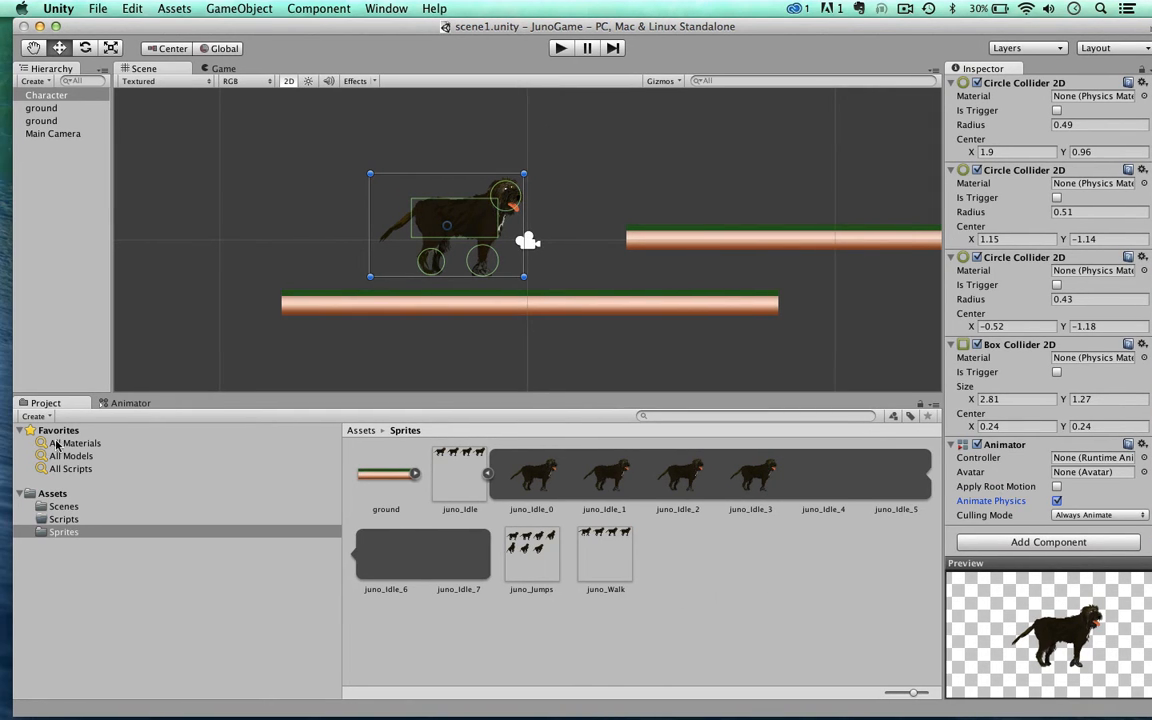
Step: Create an Animator Controller named JunoController in the project's Assets folder
{"action": "left_click", "coordinate": [52, 494]}
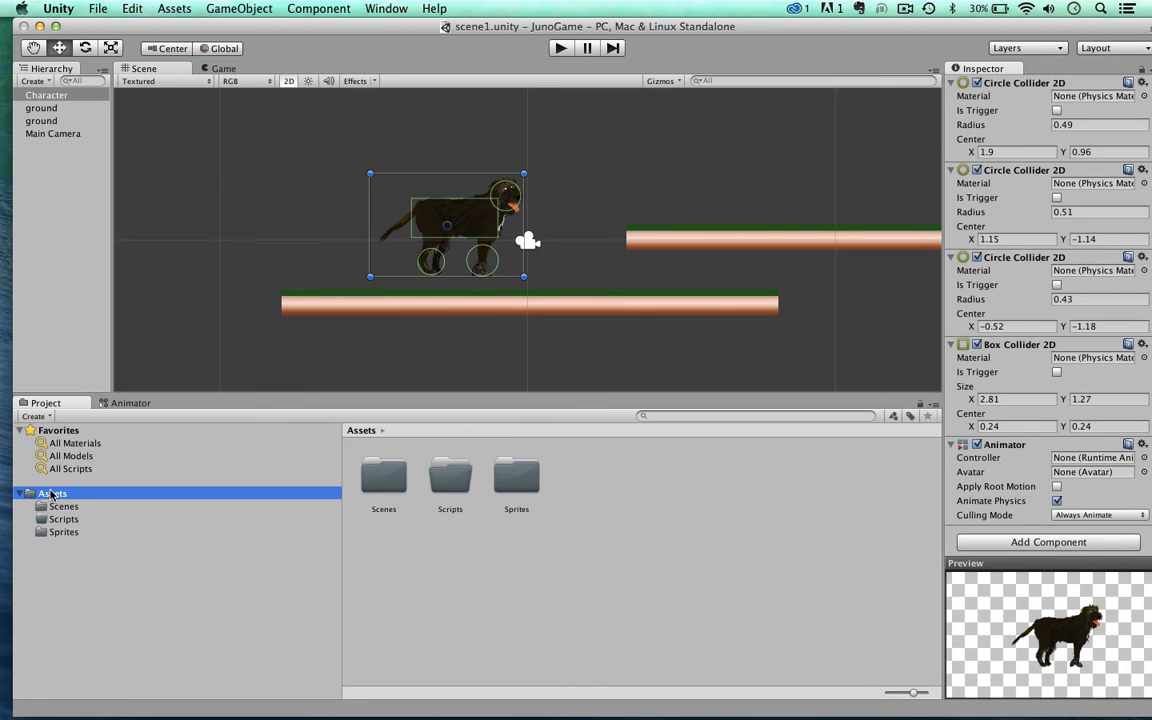
{"action": "right_click", "coordinate": [475, 598]}
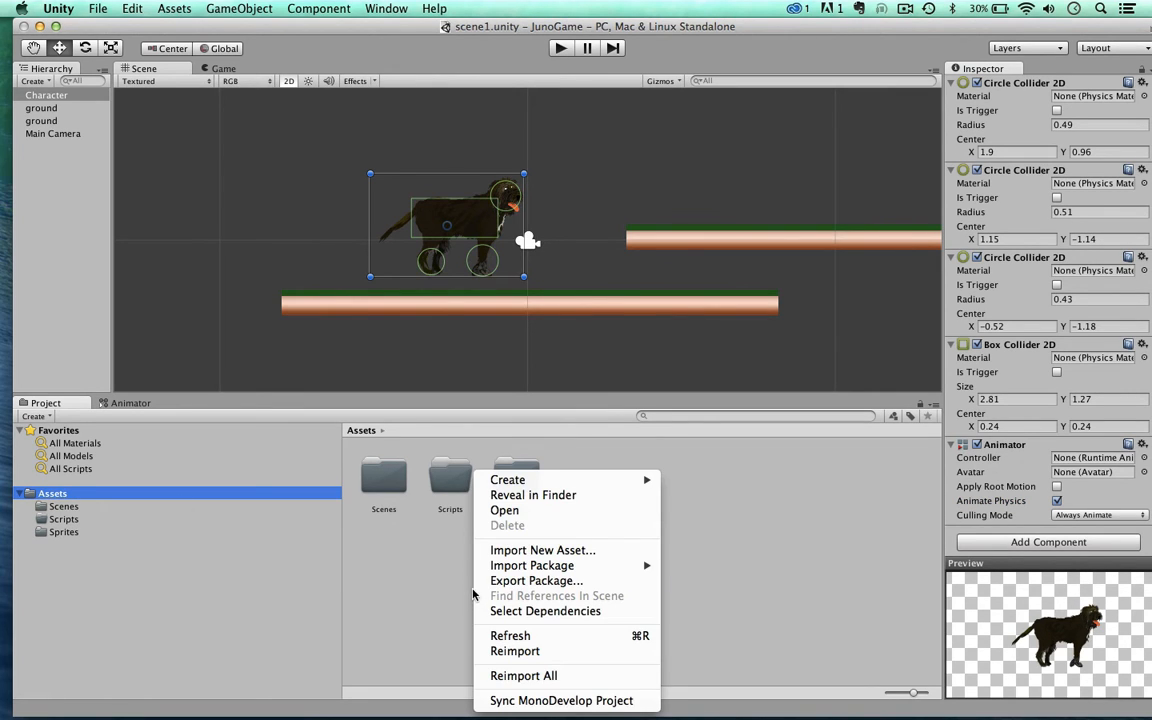
{"action": "mouse_move", "coordinate": [498, 484]}
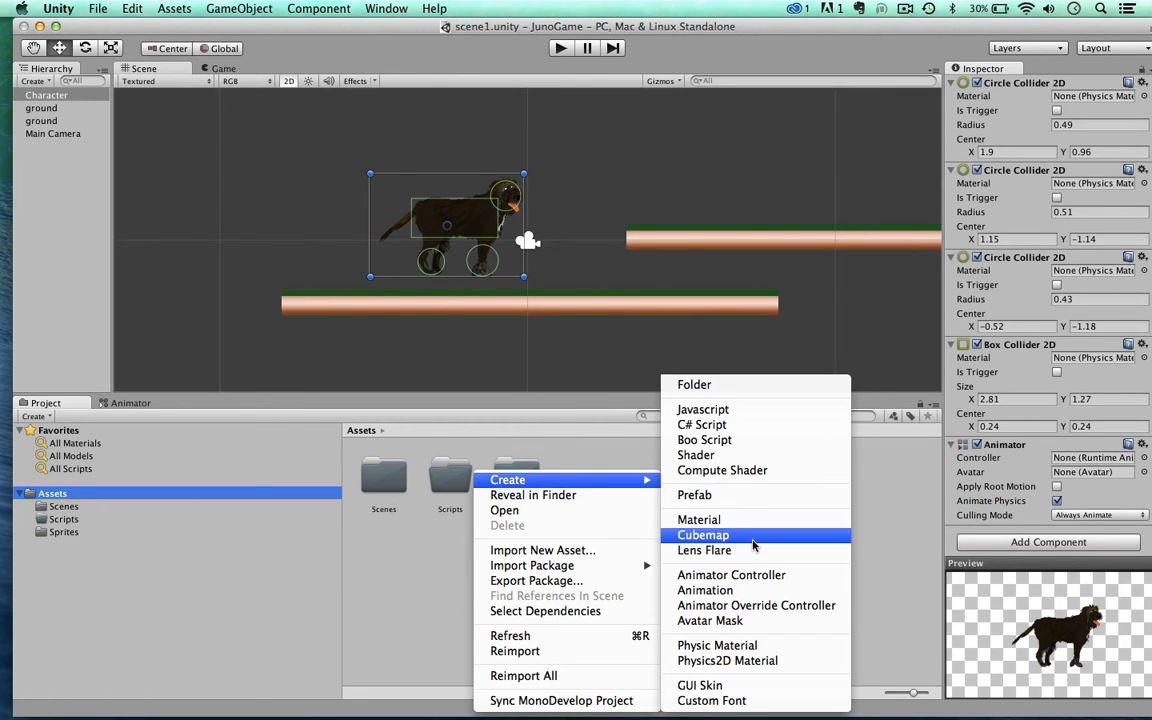
{"action": "left_click", "coordinate": [734, 576]}
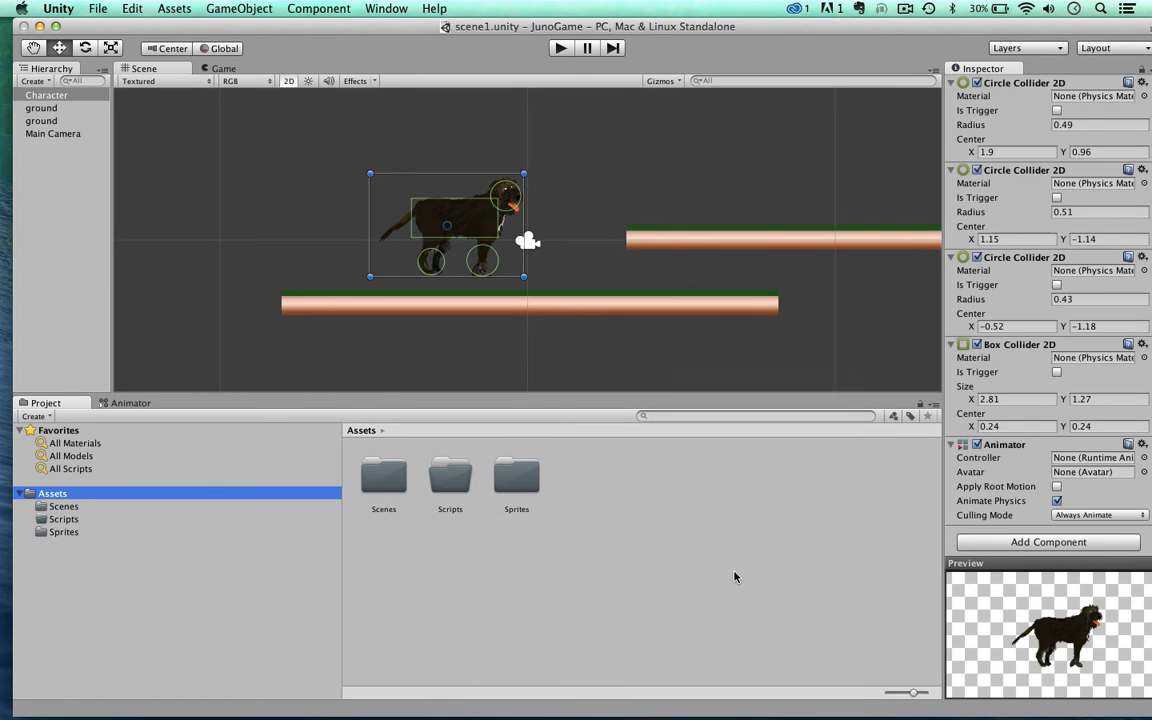
{"action": "type", "text": "Juno"}
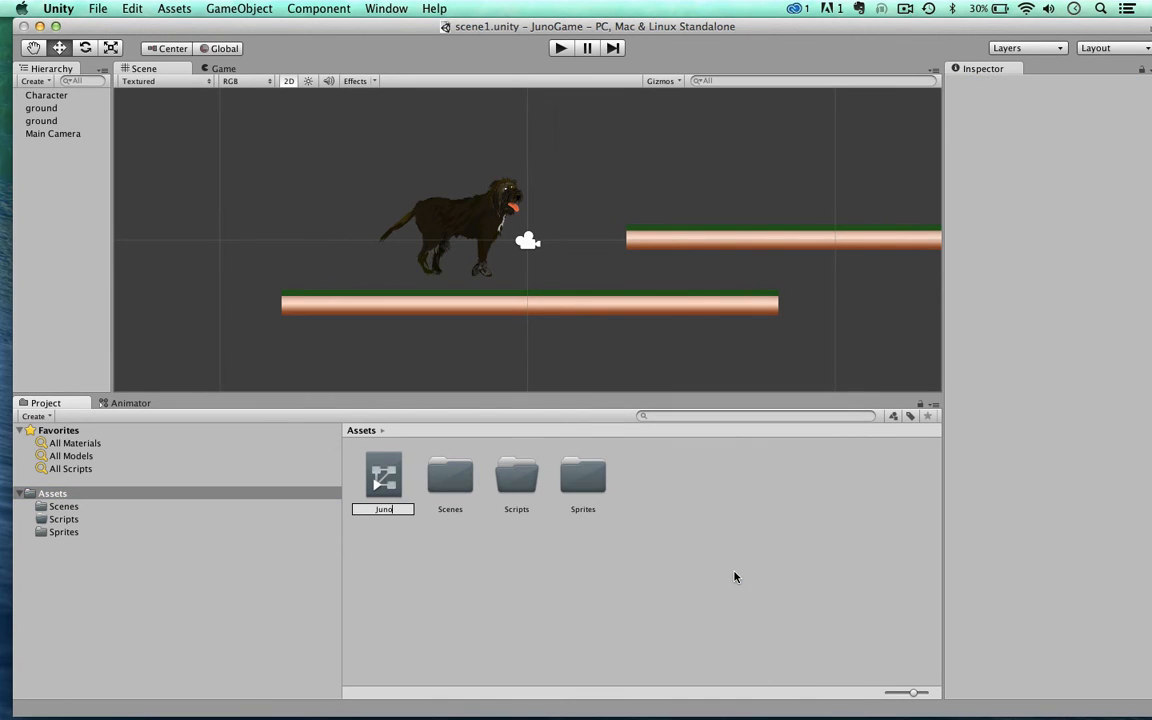
{"action": "type", "text": "Contro"}
{"action": "type", "text": "ller"}
{"action": "key", "text": "Return"}
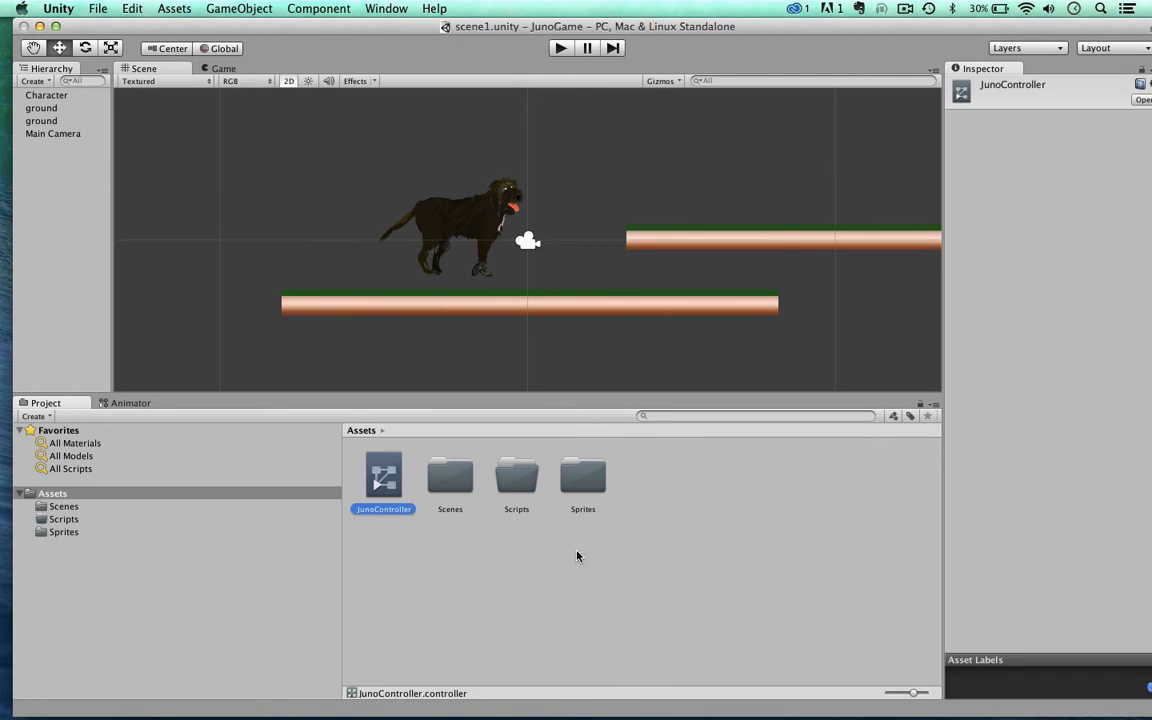
Step: Assign JunoController as the controller of the Character's Animator component
{"action": "left_click", "coordinate": [43, 97]}
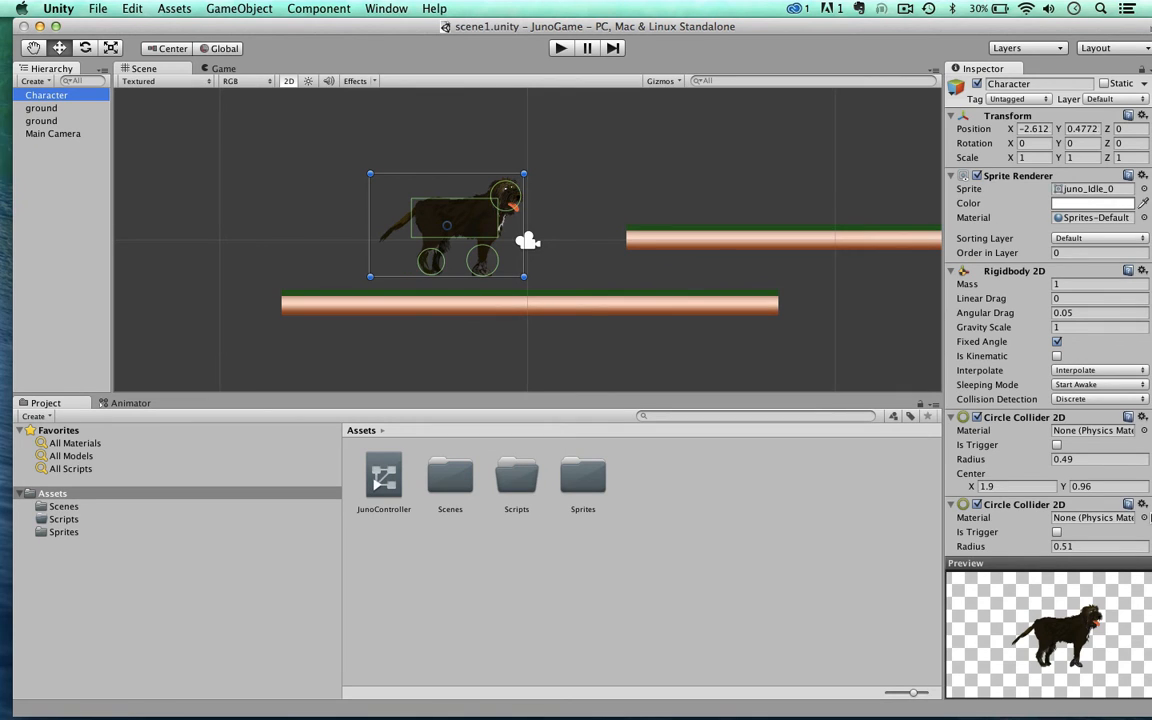
{"action": "scroll", "coordinate": [1048, 350], "scroll_direction": "down", "scroll_amount": 5}
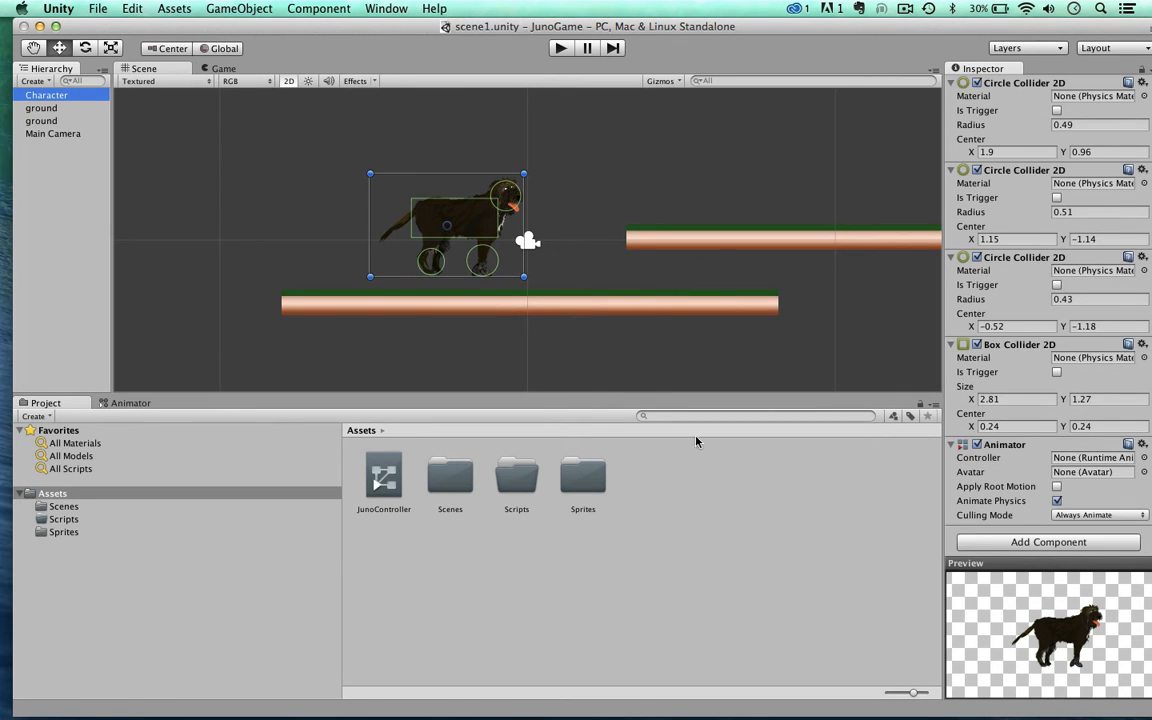
{"action": "left_click", "coordinate": [382, 476]}
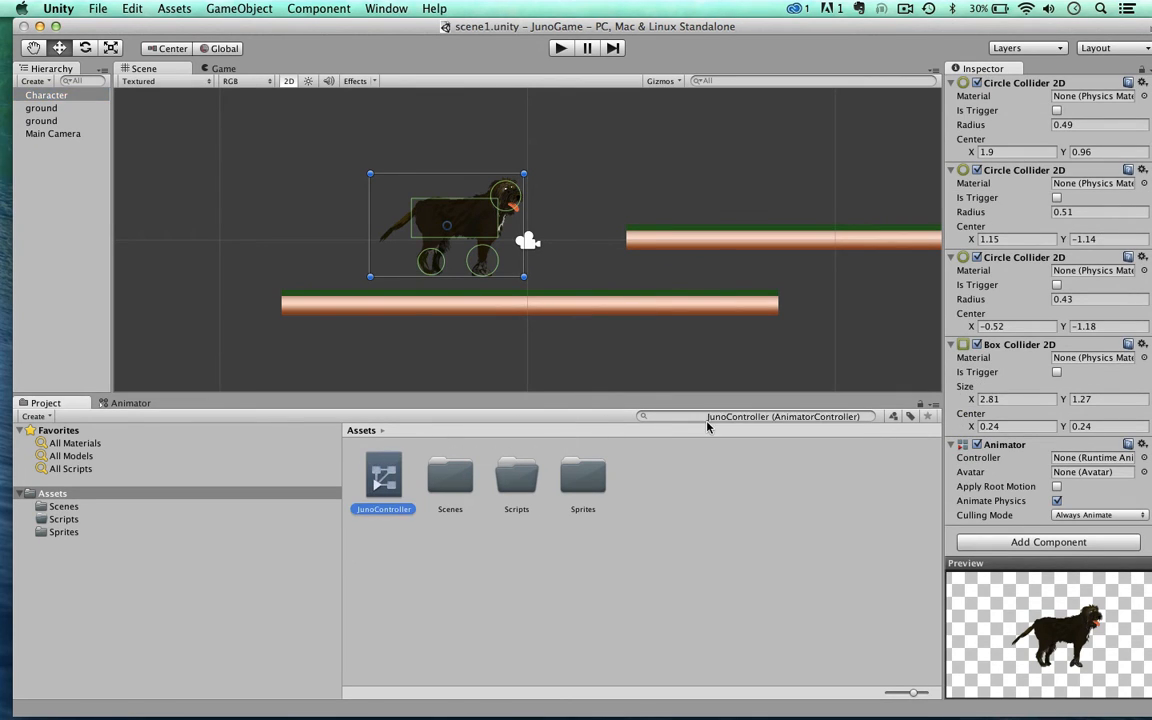
{"action": "left_click_drag", "start_coordinate": [707, 426], "coordinate": [1077, 461]}
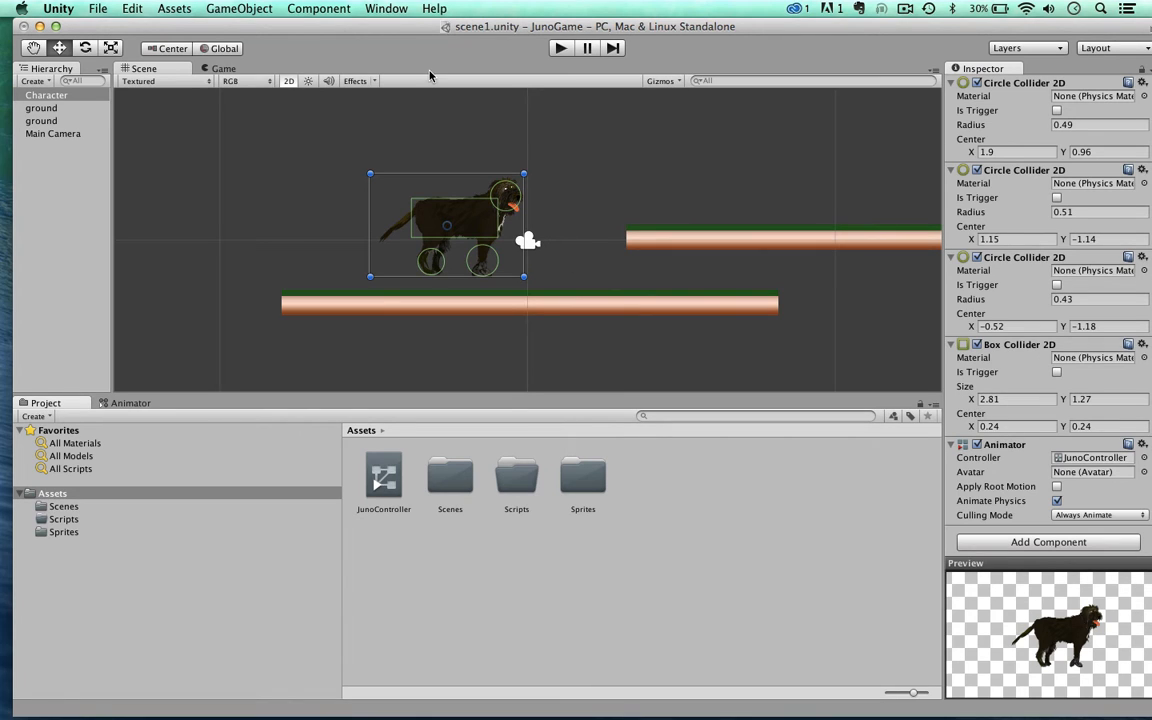
Step: Open the Animator view for JunoController and move the Any State node slightly down in the Base Layer graph
{"action": "left_click", "coordinate": [384, 9]}
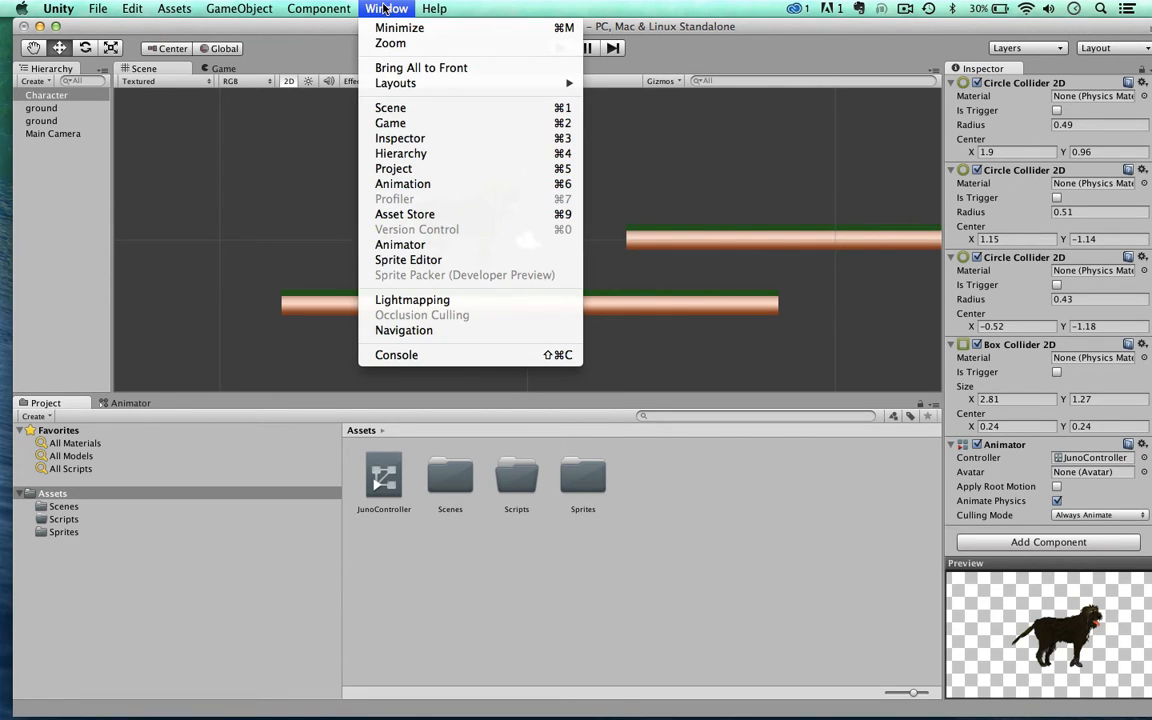
{"action": "left_click", "coordinate": [405, 246]}
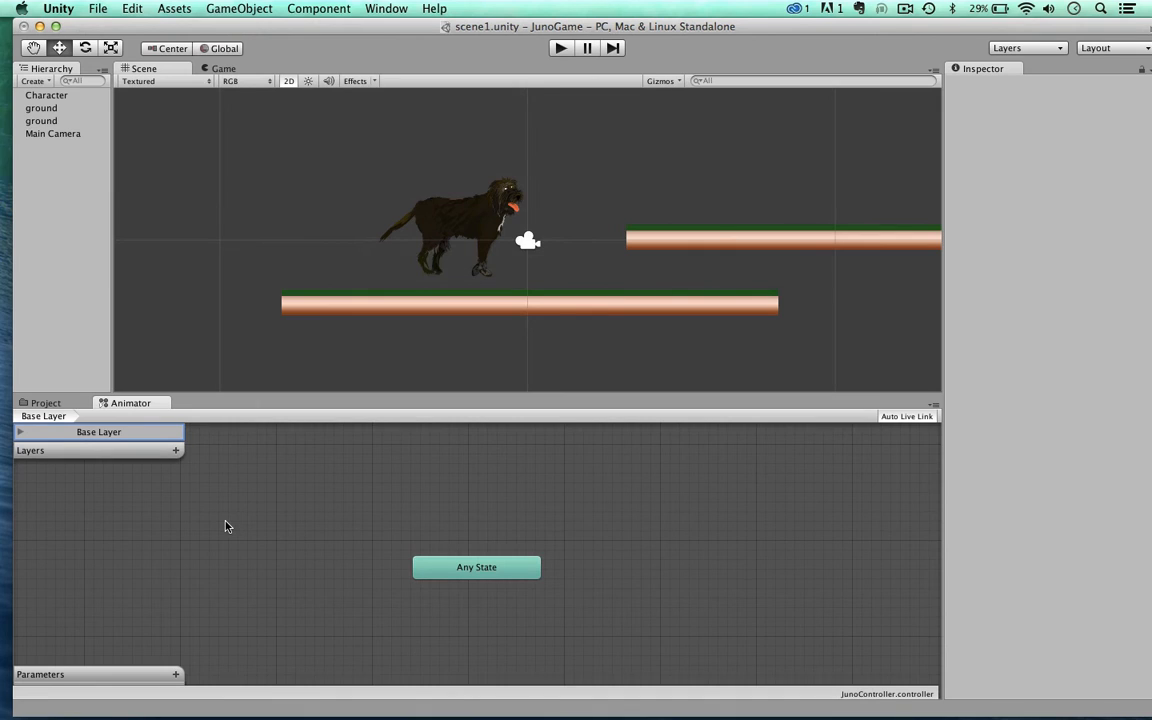
{"action": "left_click", "coordinate": [478, 568]}
{"action": "mouse_move", "coordinate": [478, 568]}
{"action": "left_mouse_down"}
{"action": "mouse_move", "coordinate": [501, 578]}
{"action": "mouse_move", "coordinate": [477, 581]}
{"action": "left_mouse_up"}
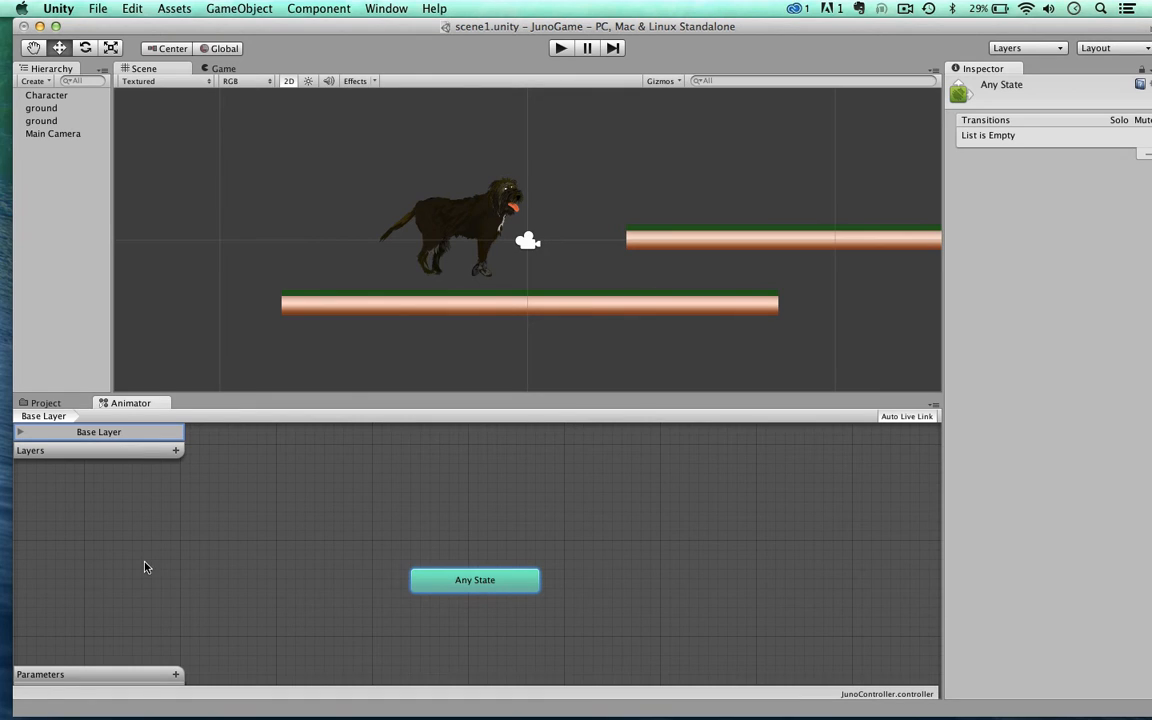
Step: Open the Animation window and dock it alongside the Scene and Game views
{"action": "left_click", "coordinate": [370, 9]}
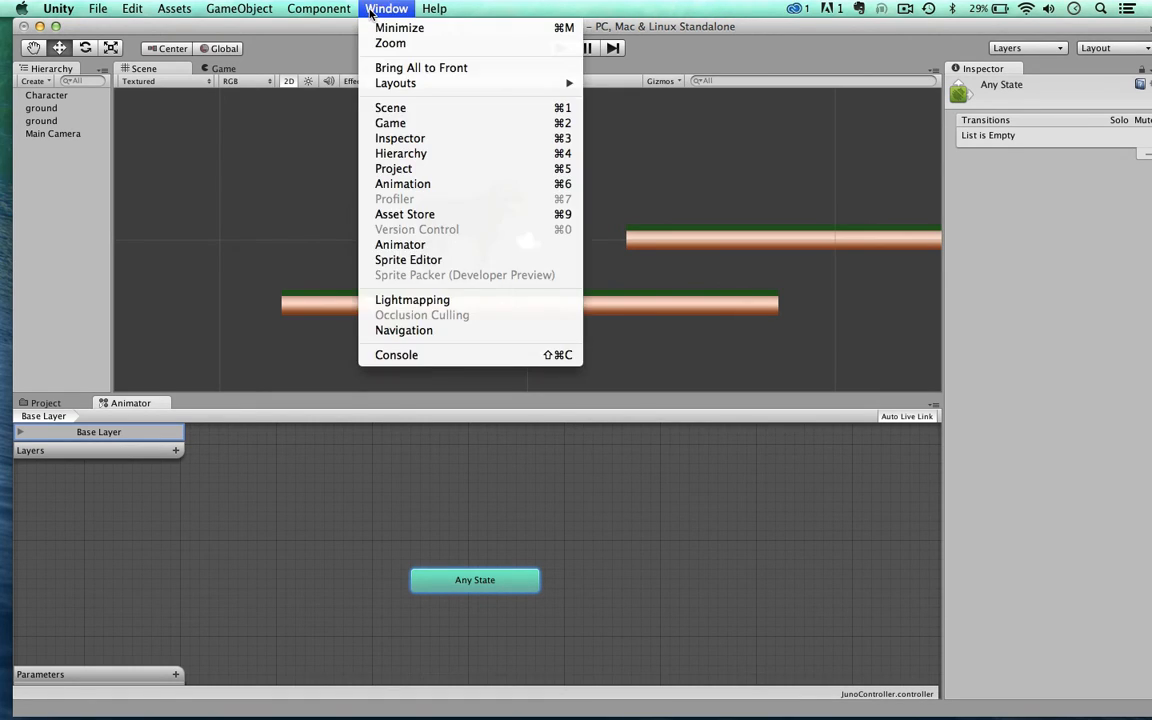
{"action": "left_click", "coordinate": [400, 184]}
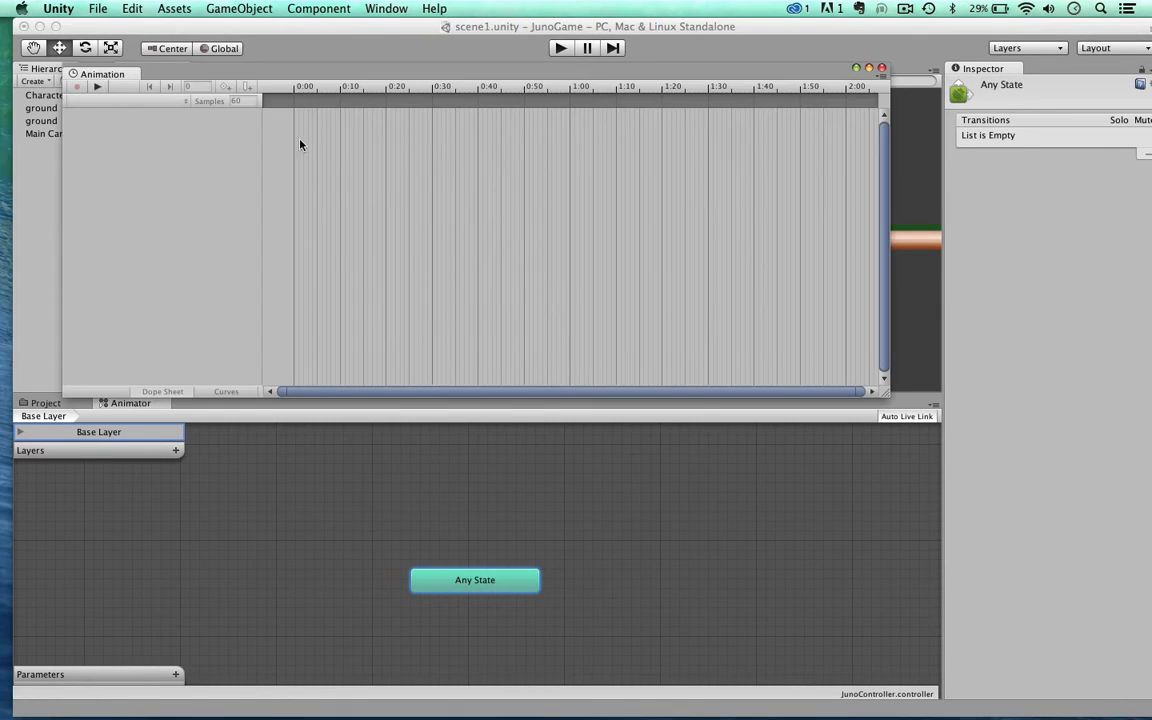
{"action": "left_click_drag", "start_coordinate": [275, 72], "coordinate": [445, 157]}
{"action": "left_click_drag", "start_coordinate": [271, 161], "coordinate": [284, 72]}
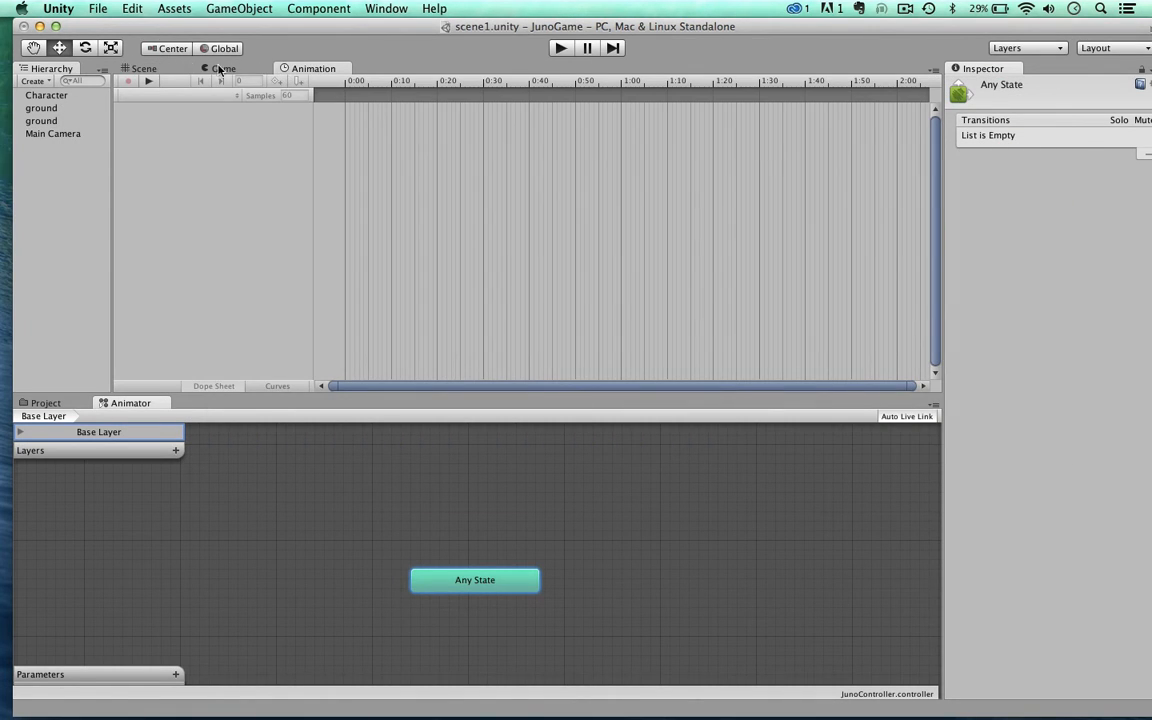
{"action": "left_click", "coordinate": [136, 66]}
{"action": "left_click", "coordinate": [220, 68]}
{"action": "left_click", "coordinate": [290, 68]}
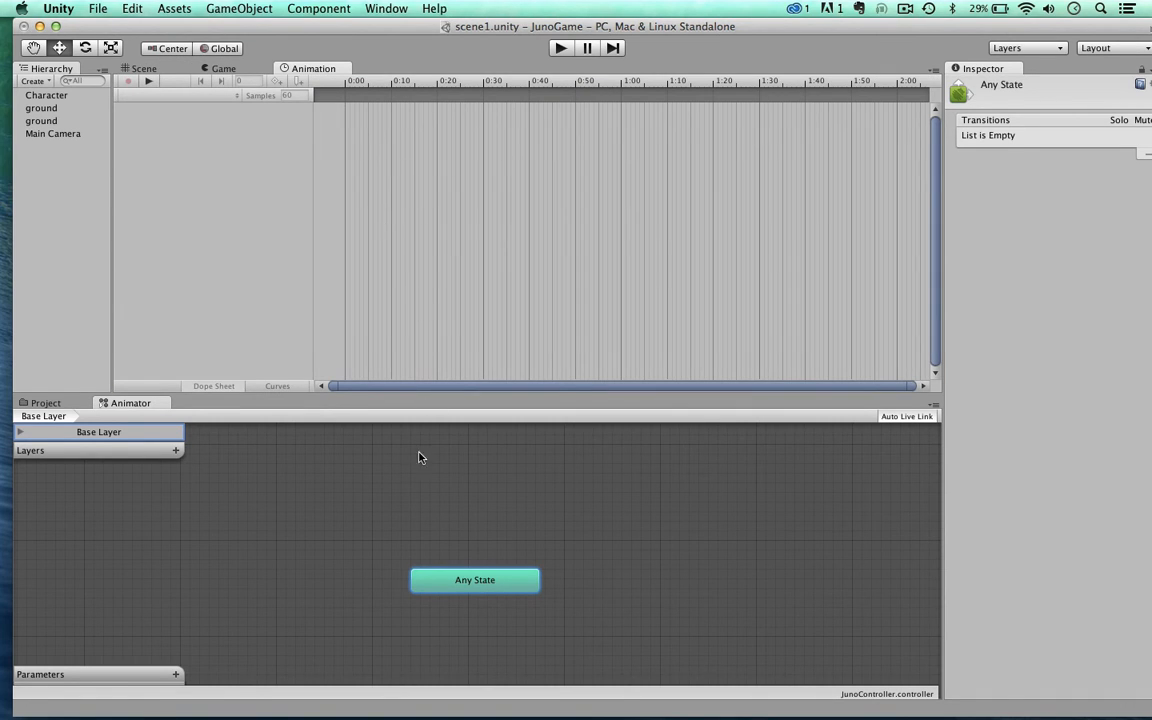
Step: Start a new animation clip for the Character and create an animations folder inside Assets to hold it
{"action": "left_click", "coordinate": [36, 95]}
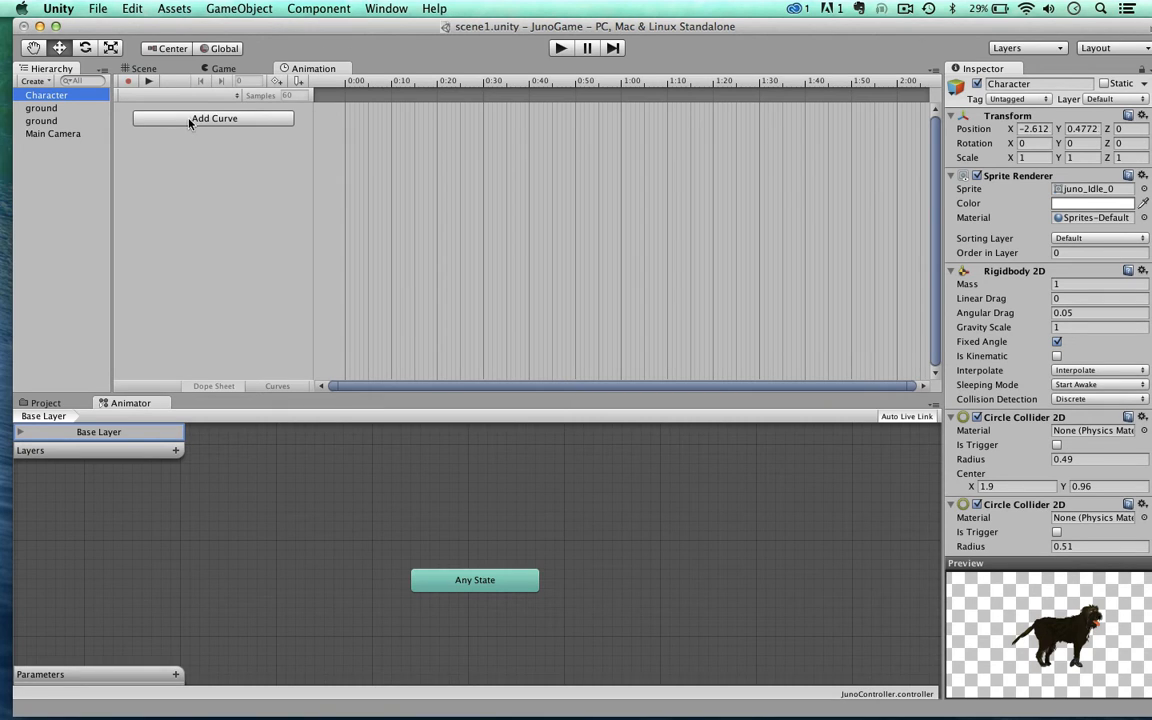
{"action": "left_click", "coordinate": [238, 96]}
{"action": "left_click", "coordinate": [237, 99]}
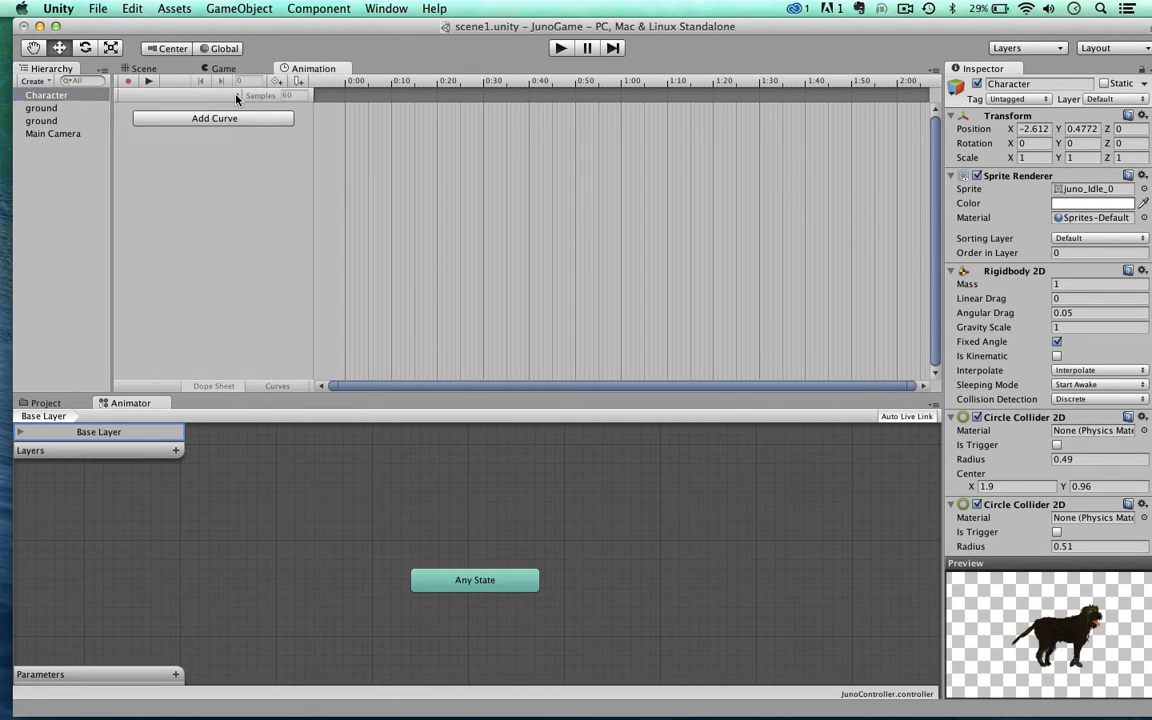
{"action": "left_click", "coordinate": [237, 97]}
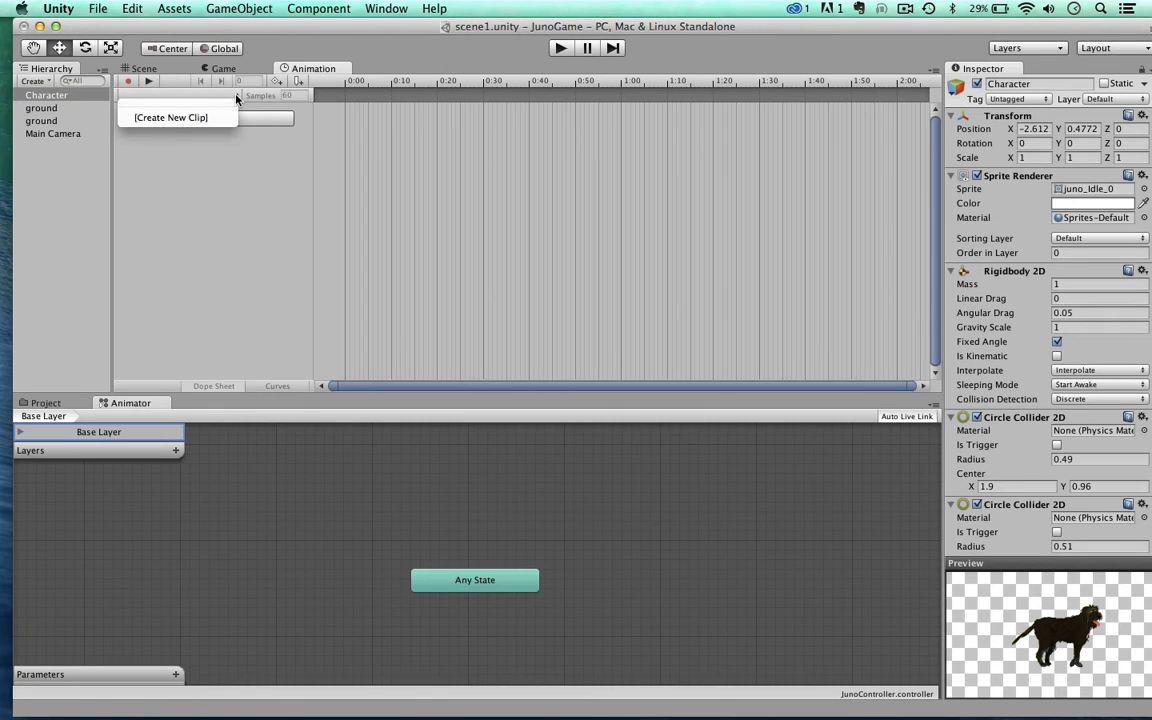
{"action": "left_click", "coordinate": [170, 118]}
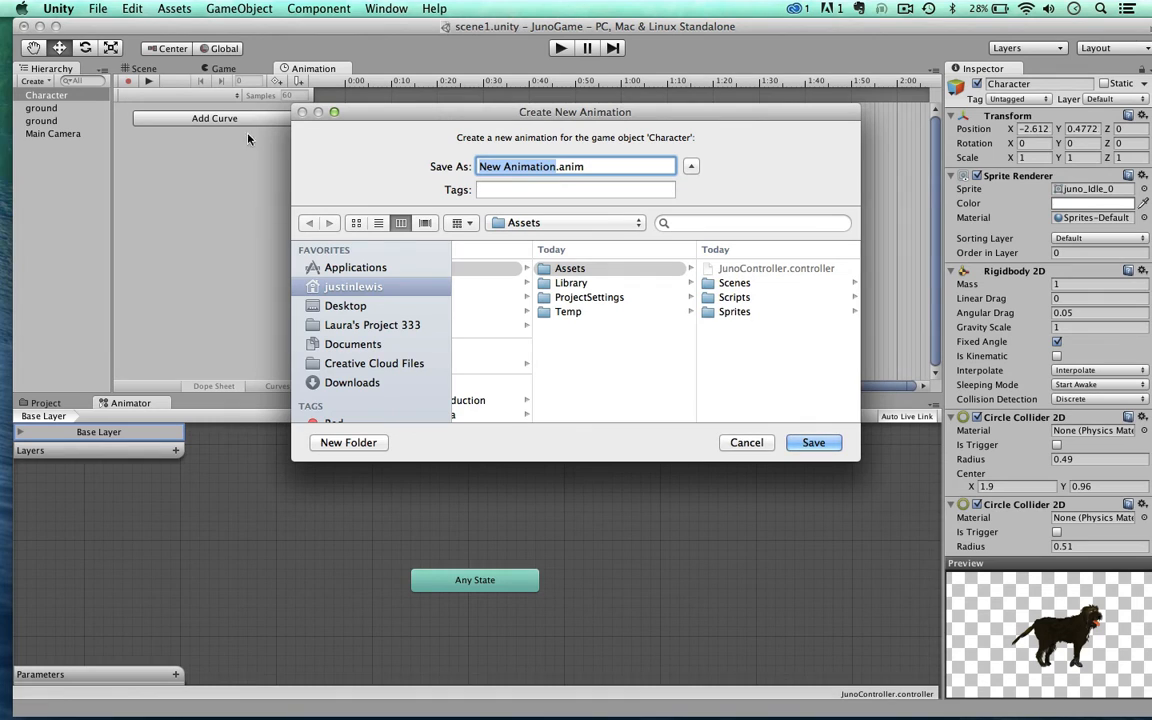
{"action": "left_click", "coordinate": [348, 442]}
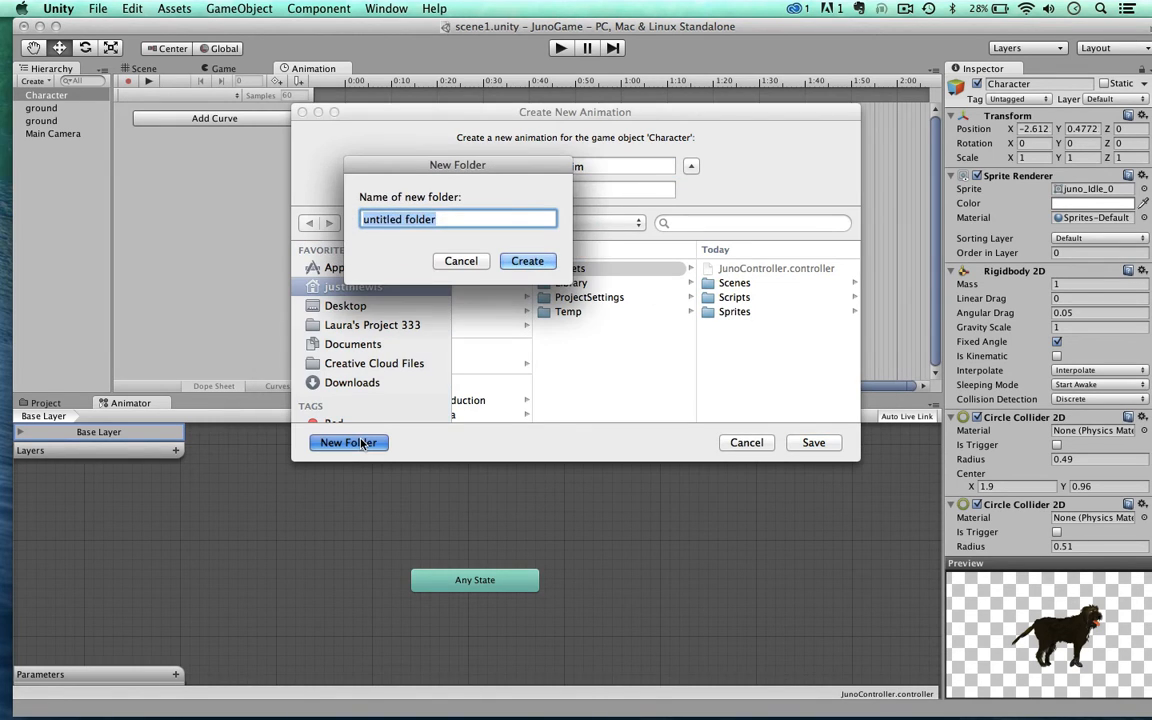
{"action": "type", "text": "animations"}
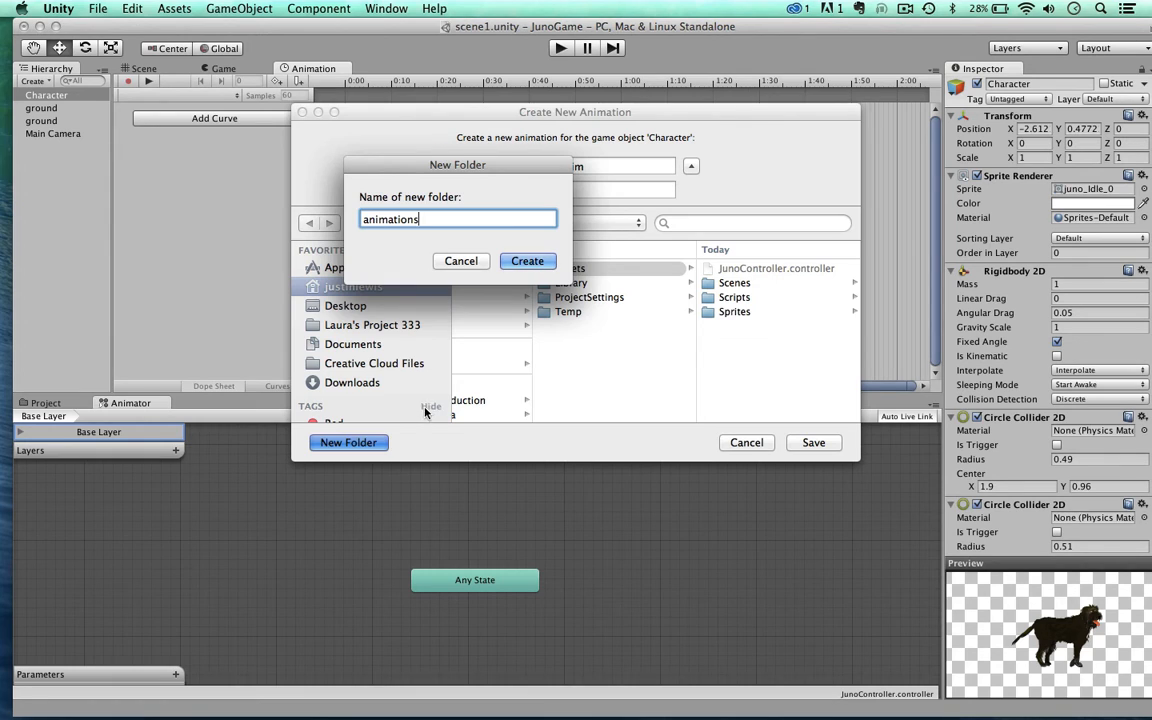
{"action": "key", "text": "Return"}
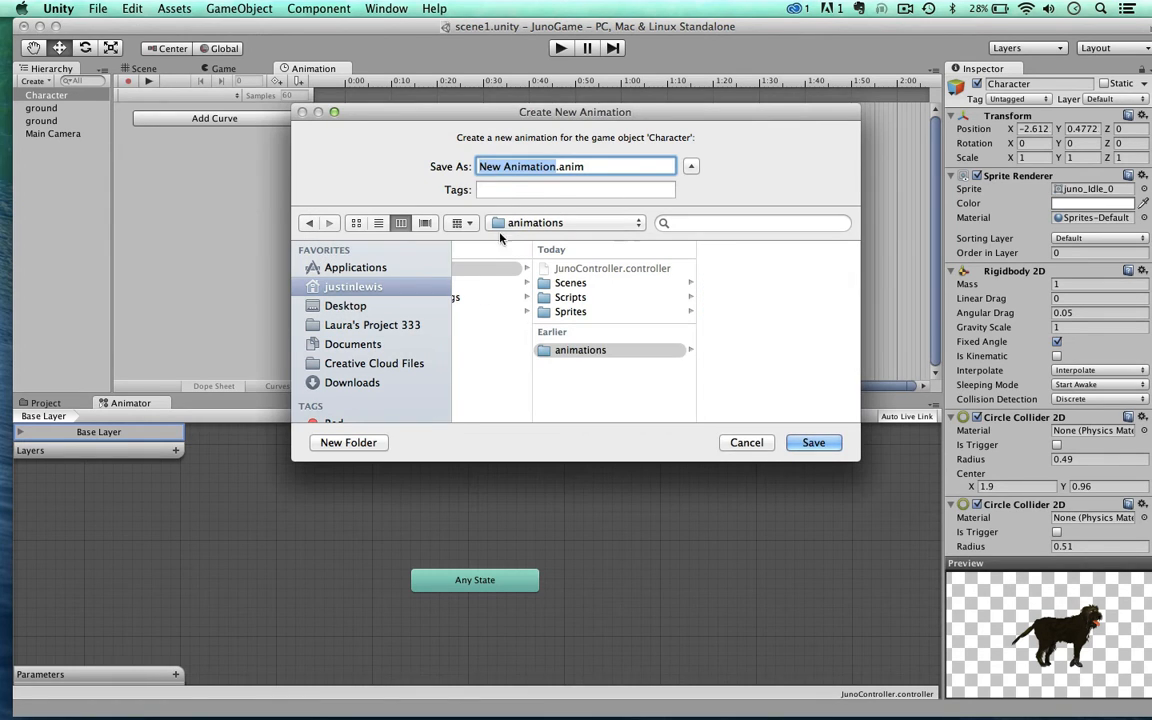
Step: Save the new clip as Idle.anim in the animations folder and move the Idle state above Any State
{"action": "type", "text": "Idle"}
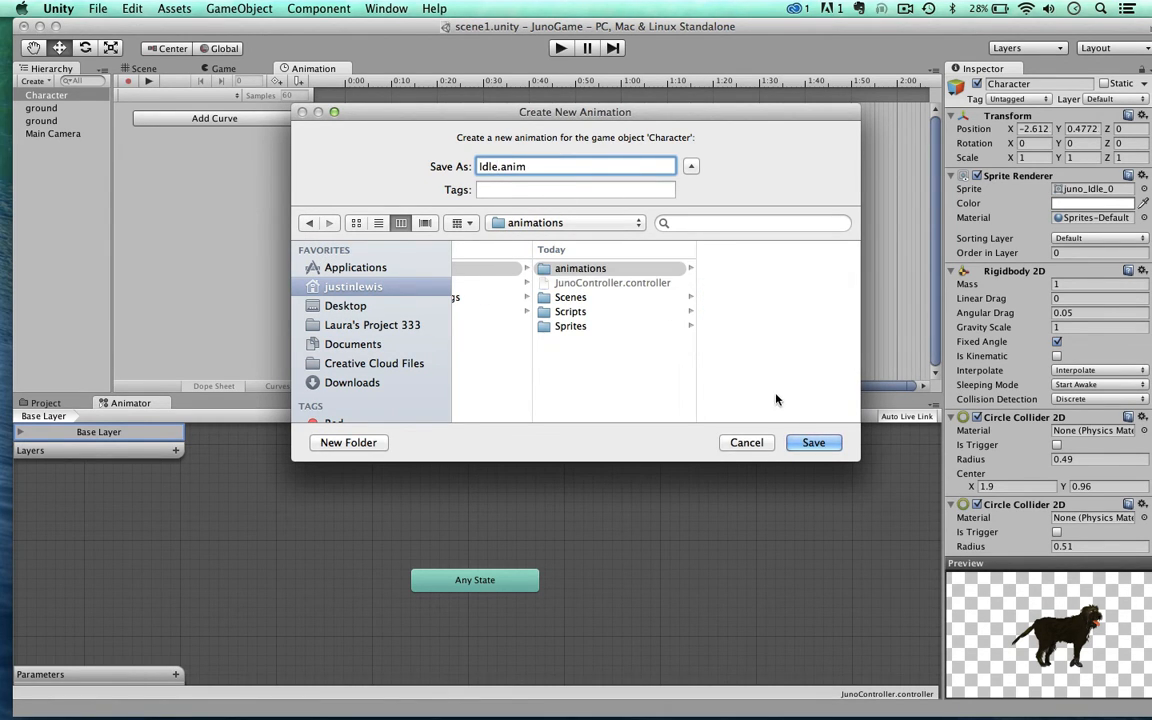
{"action": "left_click", "coordinate": [812, 442]}
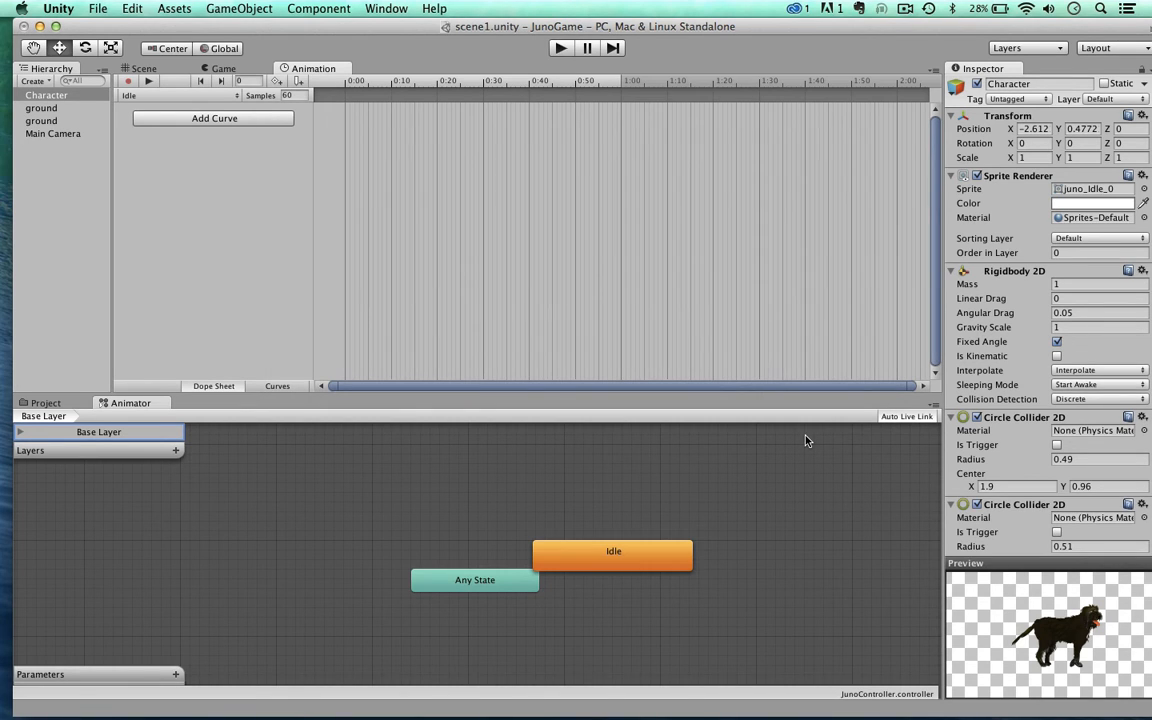
{"action": "left_click_drag", "start_coordinate": [603, 555], "coordinate": [558, 502]}
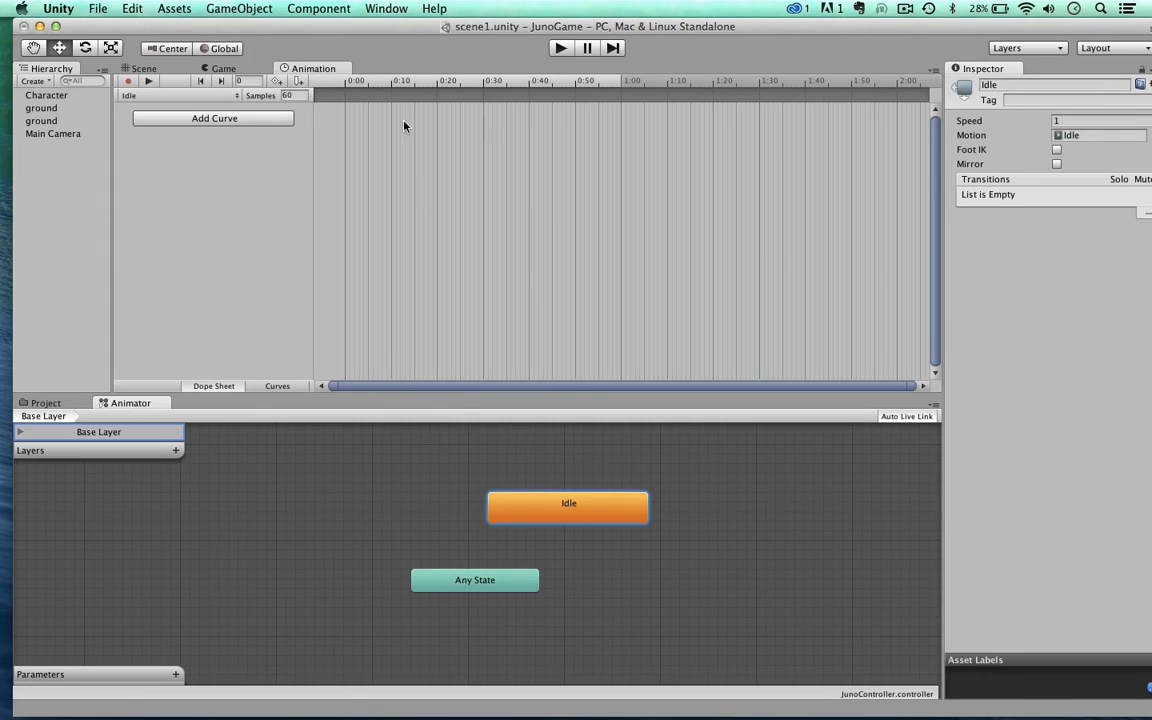
{"action": "left_click_drag", "start_coordinate": [378, 29], "coordinate": [406, 32]}
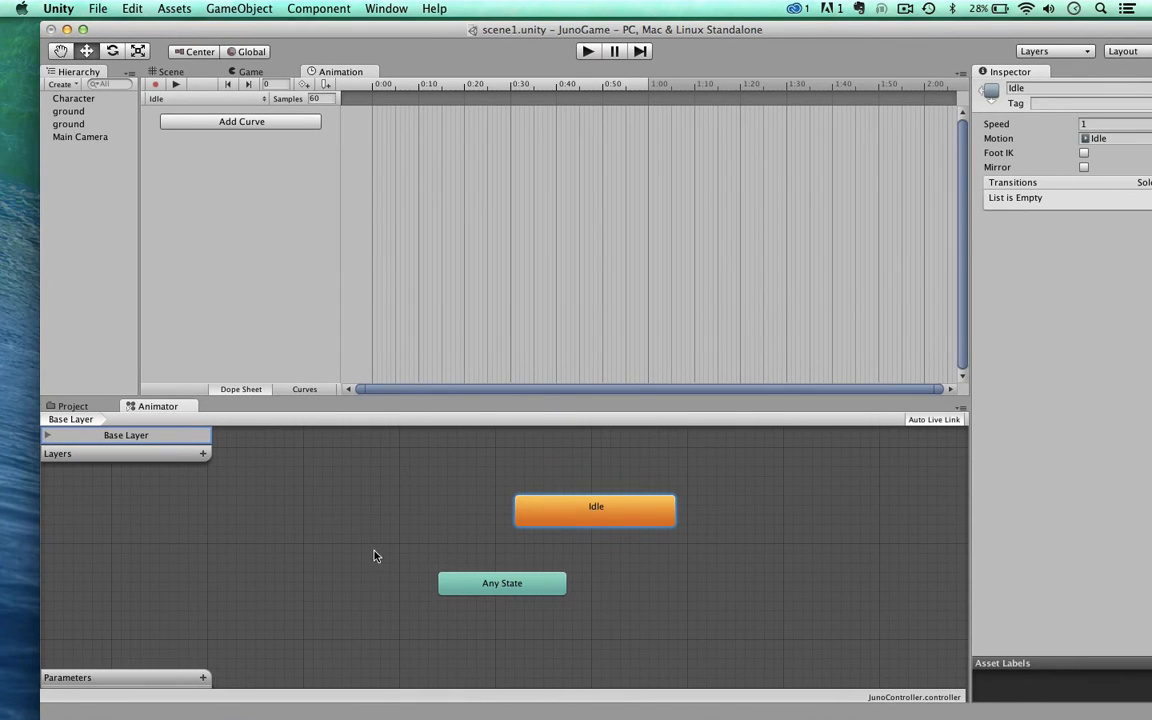
Step: Add the sprites juno_Idle_0 through juno_Idle_3 as keyframes at the start of the Character's Idle clip
{"action": "left_click", "coordinate": [70, 99]}
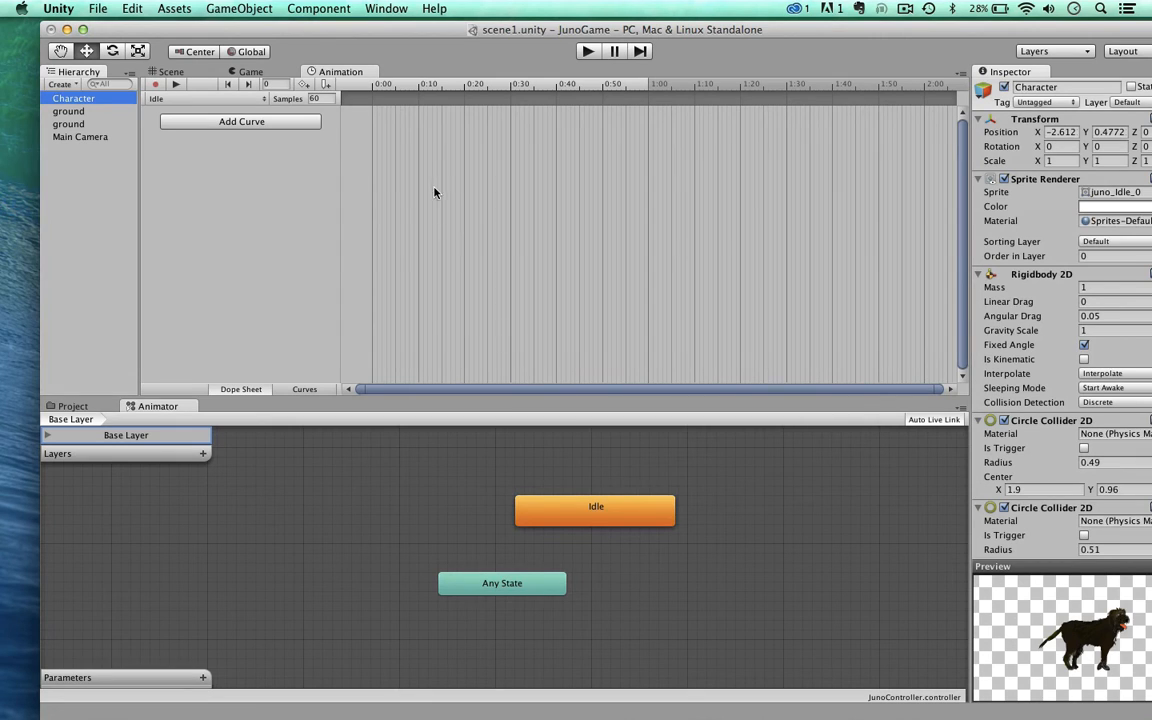
{"action": "left_click", "coordinate": [73, 406]}
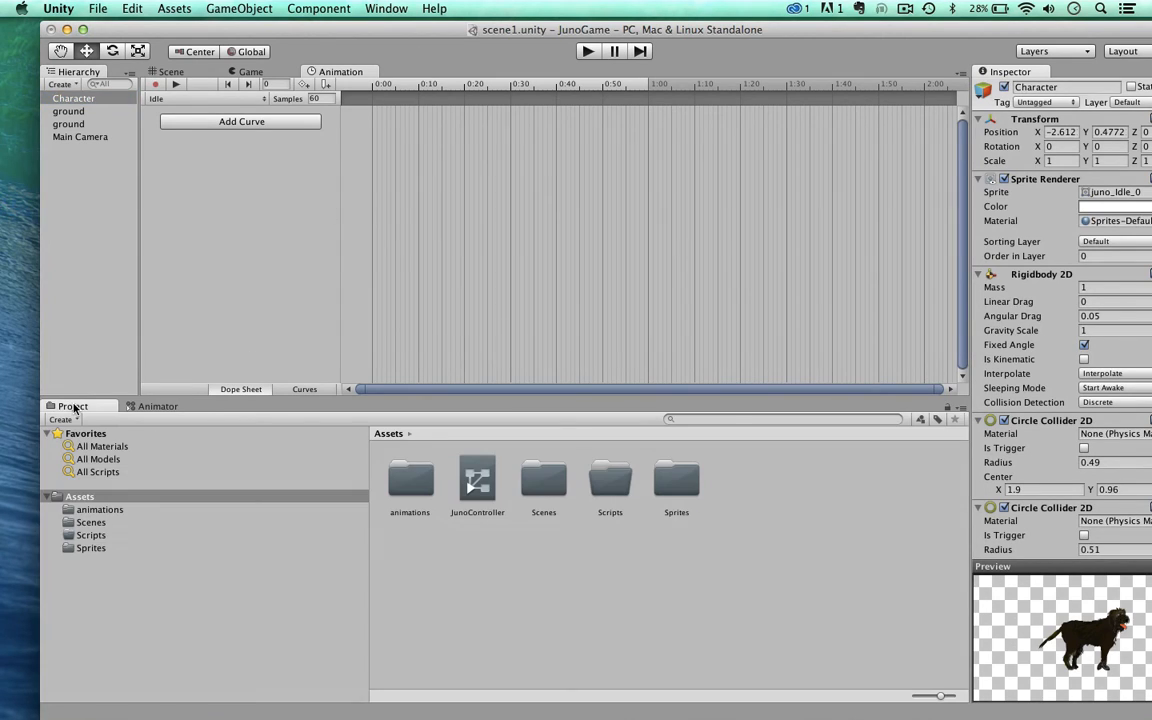
{"action": "left_click", "coordinate": [85, 548]}
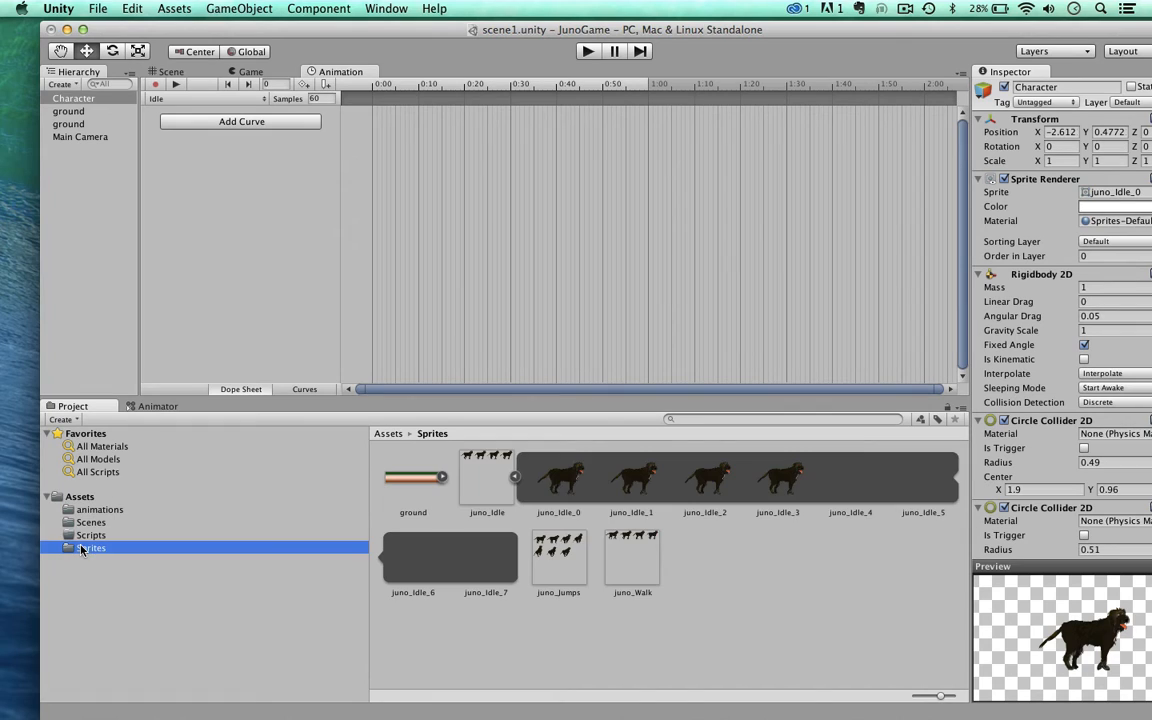
{"action": "left_click", "coordinate": [565, 478]}
{"action": "left_click", "coordinate": [632, 478], "text": "shift"}
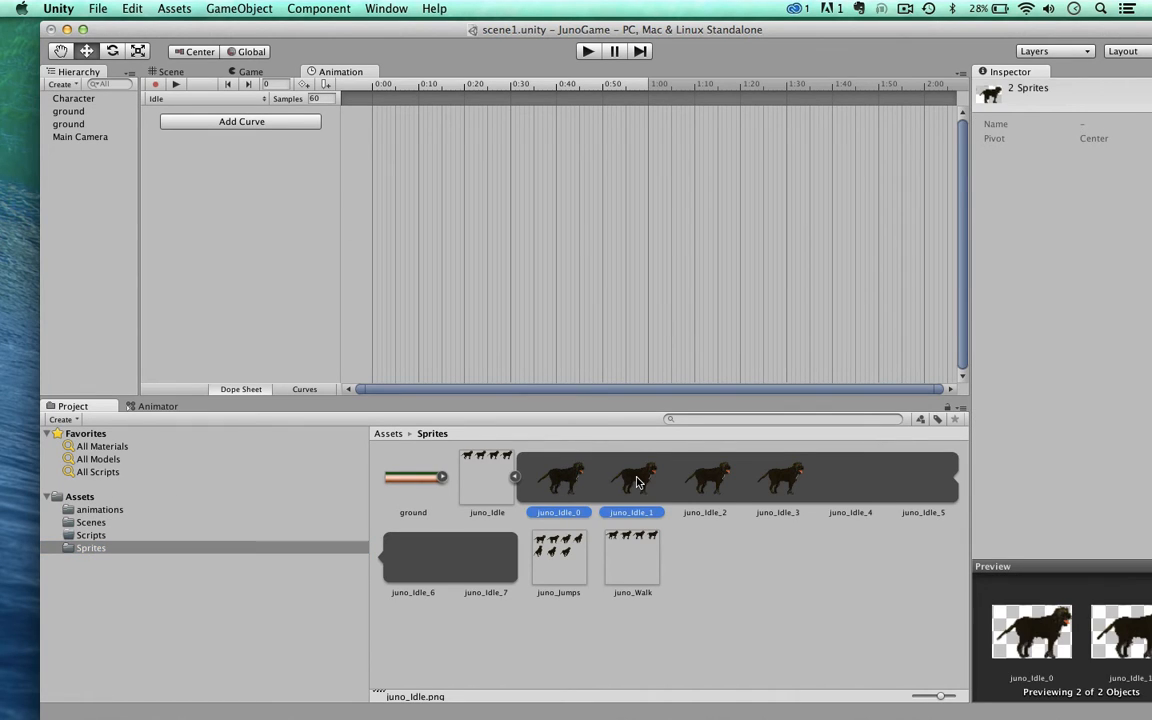
{"action": "left_click", "coordinate": [710, 479], "text": "shift"}
{"action": "left_click", "coordinate": [770, 489], "text": "shift"}
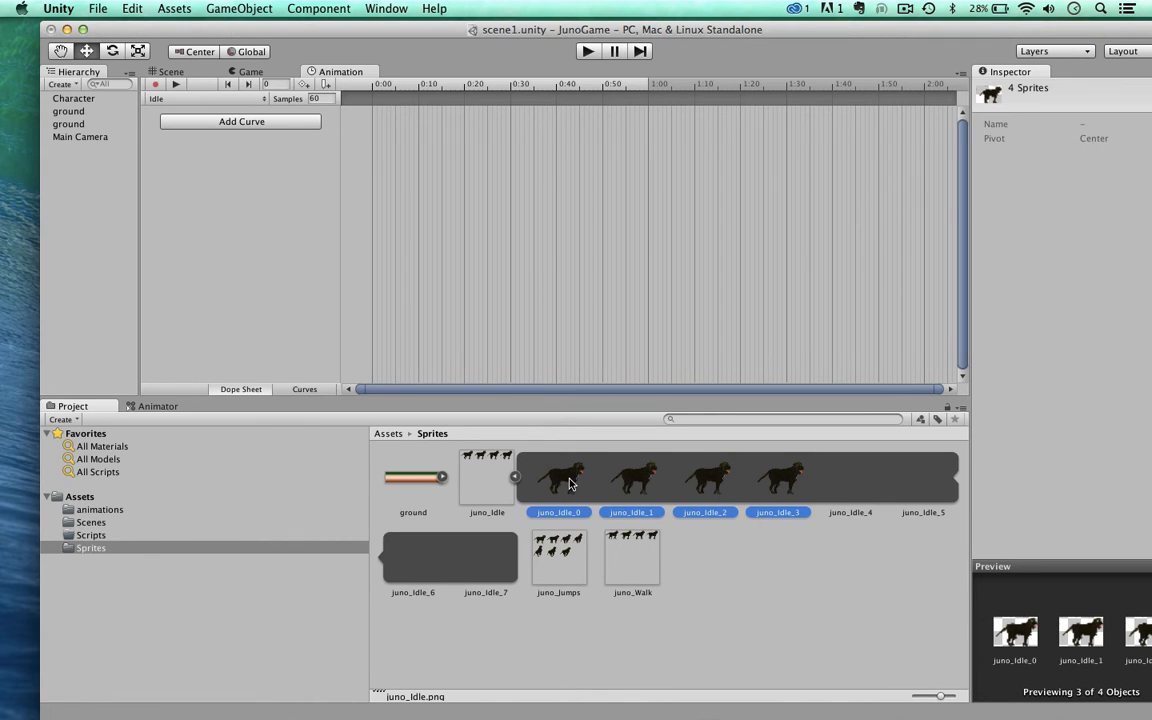
{"action": "left_click_drag", "start_coordinate": [570, 484], "coordinate": [374, 121]}
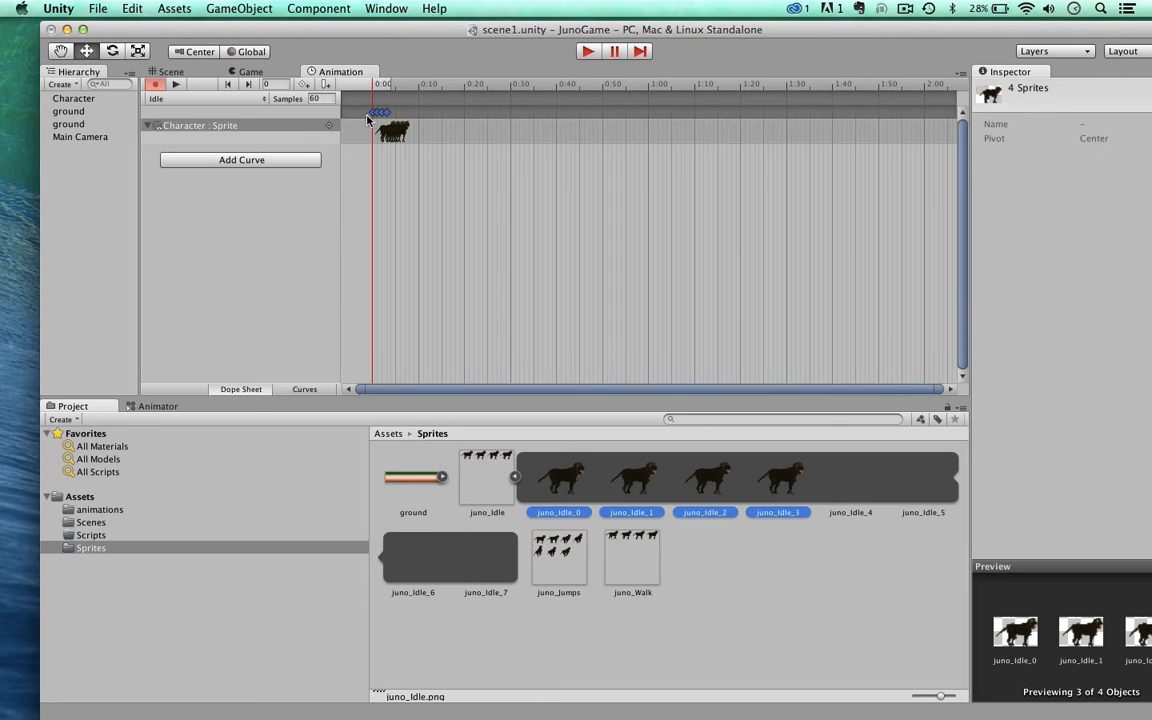
Step: Set the Idle clip's sample rate to 6 and save the scene
{"action": "left_click", "coordinate": [315, 98]}
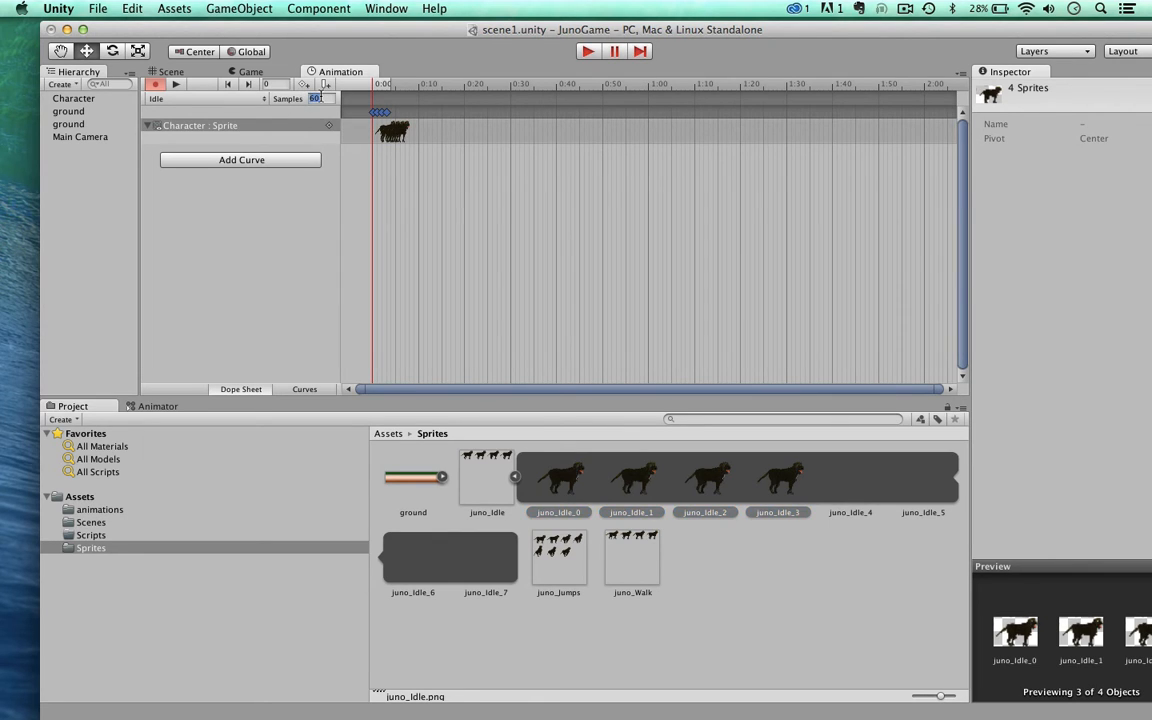
{"action": "type", "text": "6"}
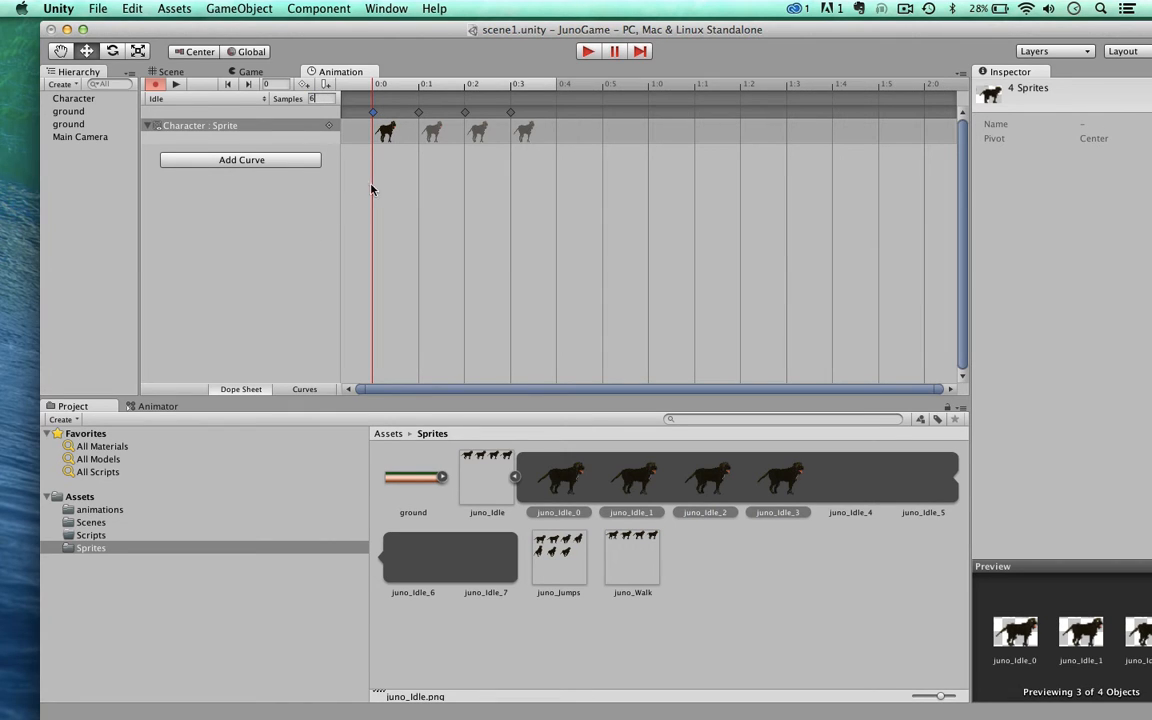
{"action": "left_click", "coordinate": [513, 243]}
{"action": "key", "text": "super+s"}
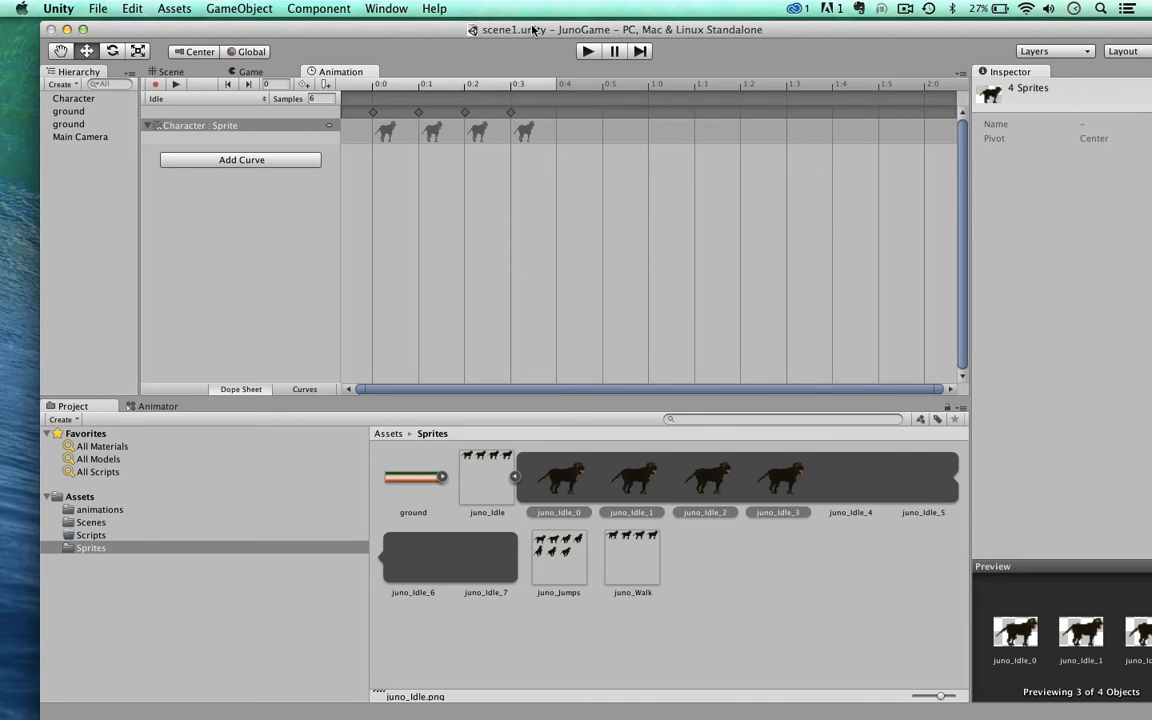
Step: Play the game to check the dog's idle animation, stop it, and return to the Idle clip's timeline
{"action": "left_click", "coordinate": [588, 51]}
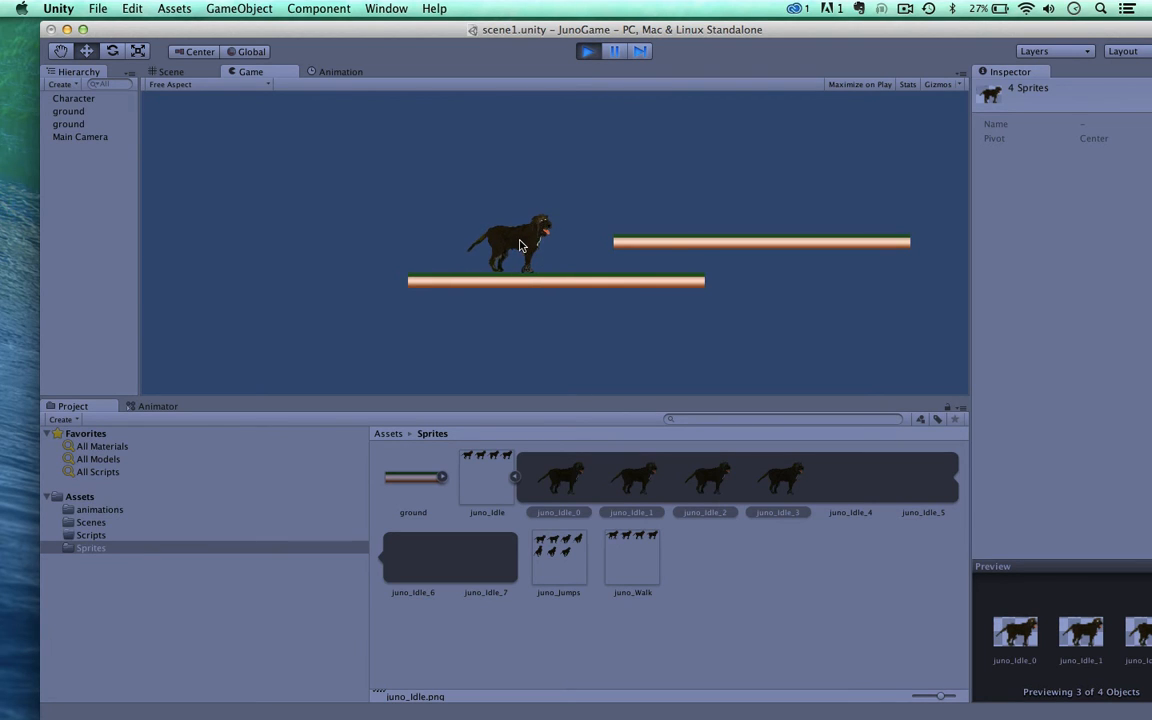
{"action": "left_click", "coordinate": [588, 51]}
{"action": "left_click", "coordinate": [338, 71]}
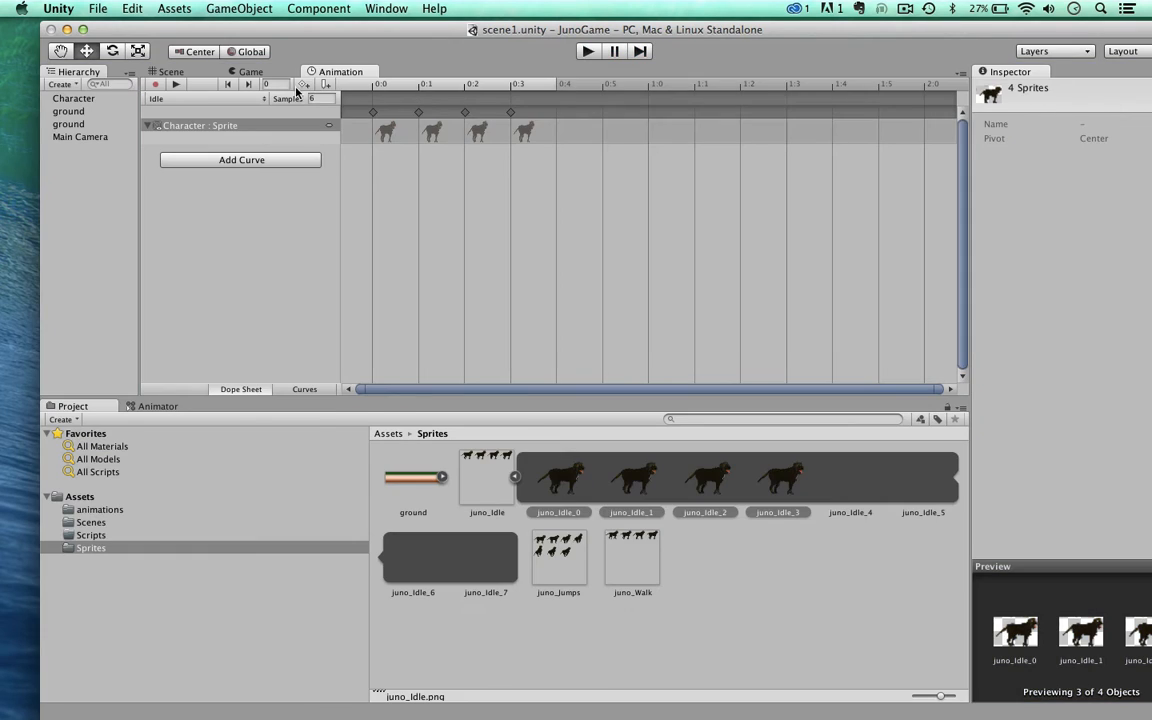
Step: Copy the juno_Idle_3 keyframe to 0:4, 0:5, 1:0, 1:1 and 1:2 in the Idle clip and play the game
{"action": "left_click", "coordinate": [478, 132]}
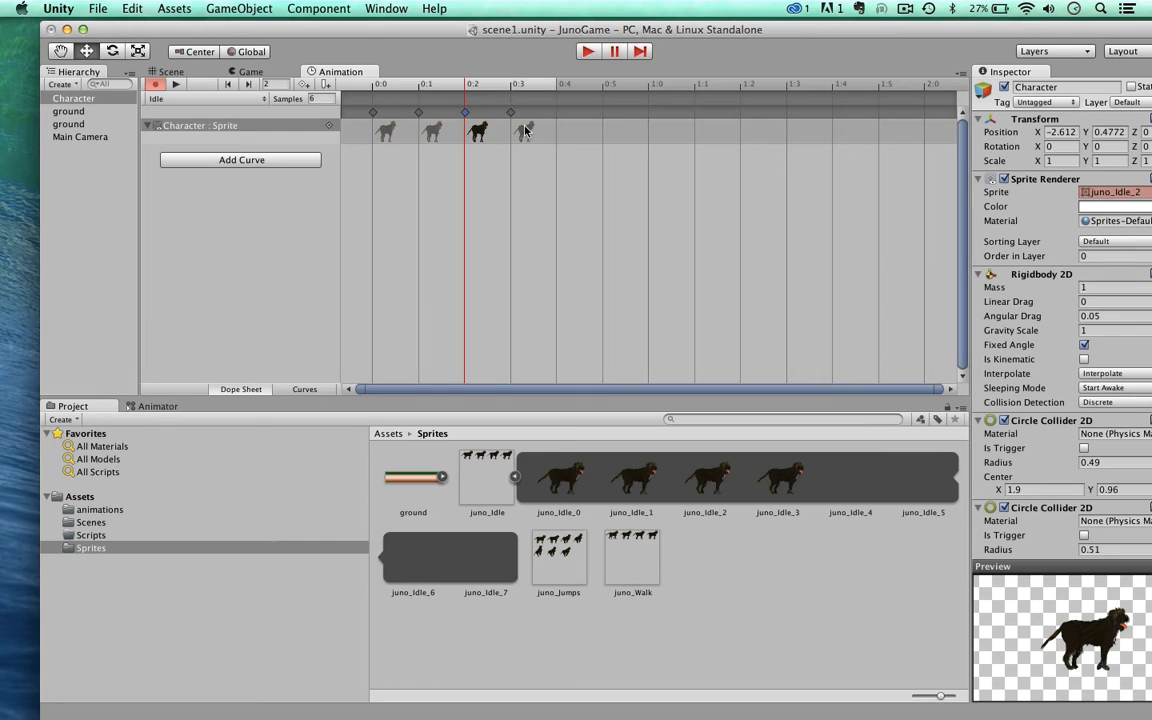
{"action": "left_click", "coordinate": [524, 132]}
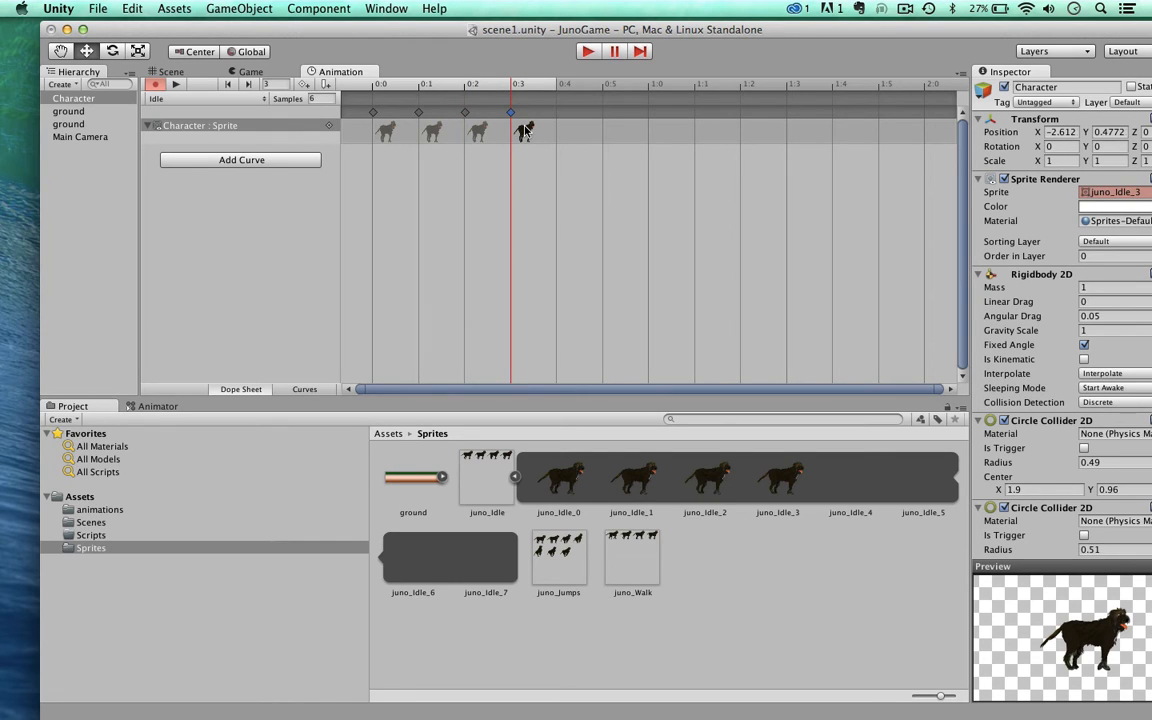
{"action": "left_click", "coordinate": [558, 86]}
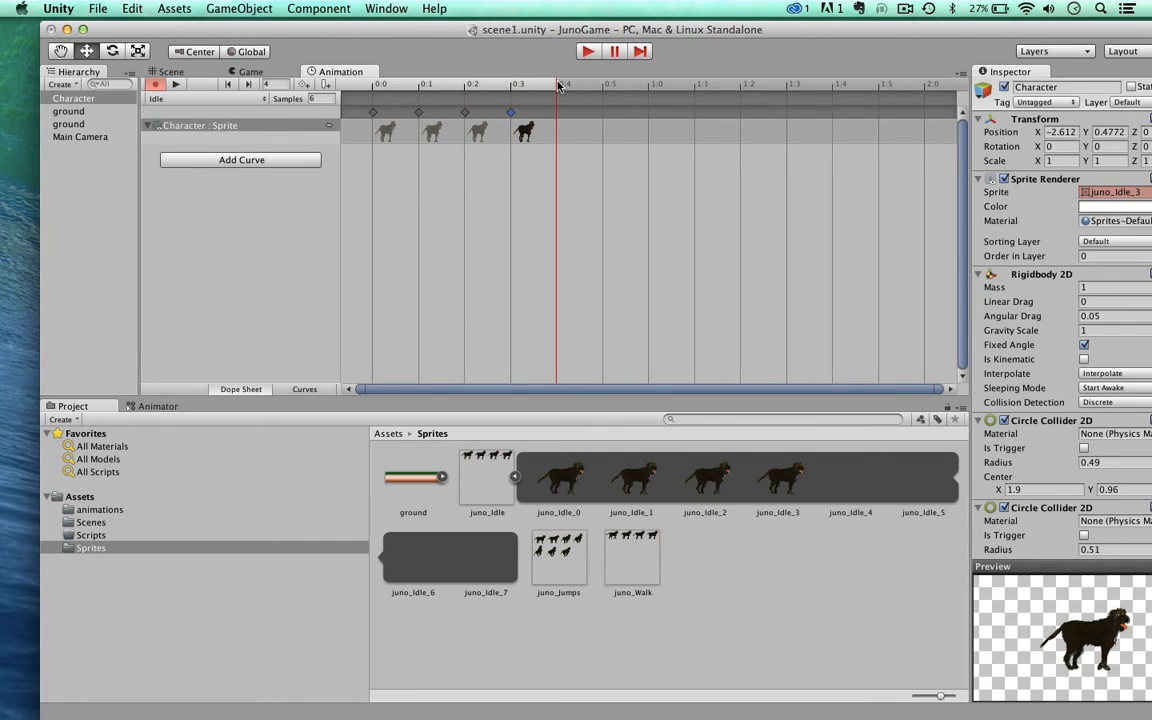
{"action": "key", "text": "super+v"}
{"action": "left_click", "coordinate": [603, 87]}
{"action": "key", "text": "super+v"}
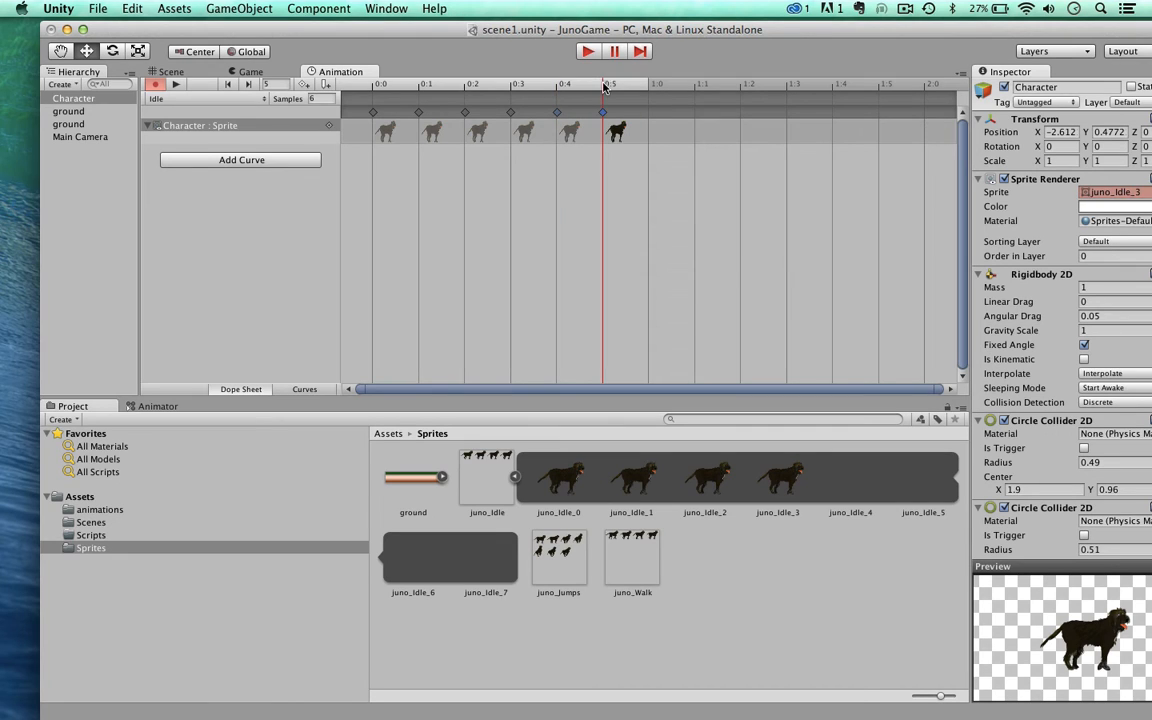
{"action": "left_click", "coordinate": [649, 86]}
{"action": "key", "text": "super+v"}
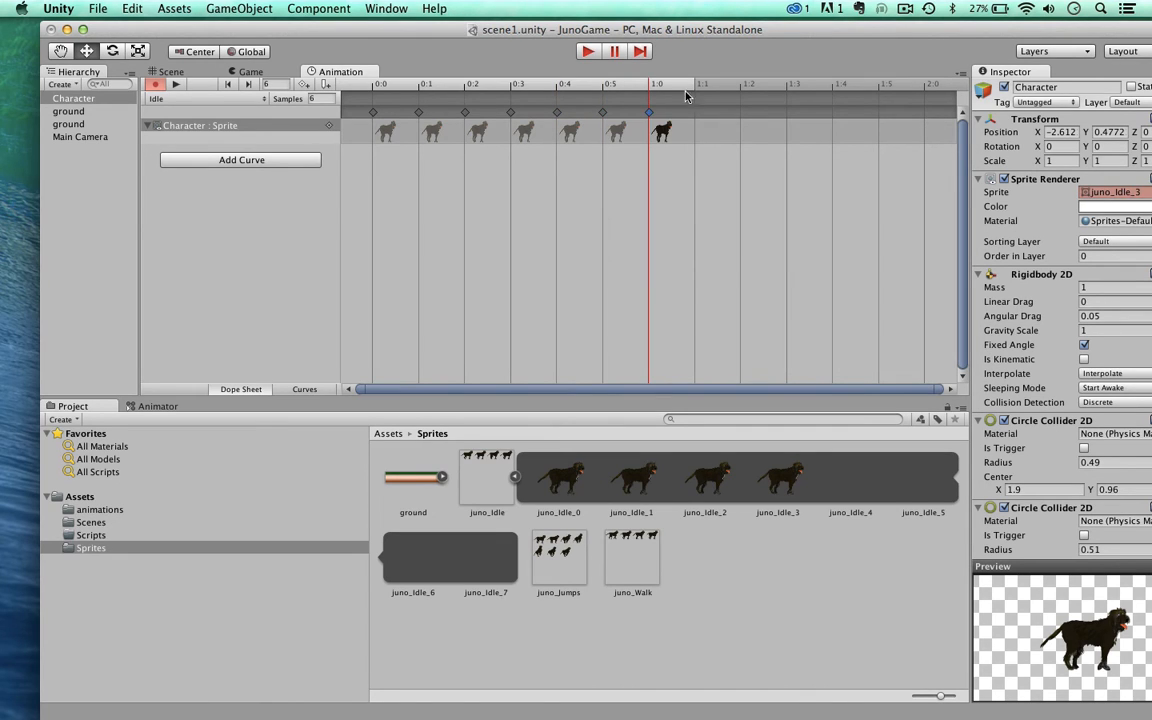
{"action": "left_click", "coordinate": [695, 87]}
{"action": "key", "text": "super+v"}
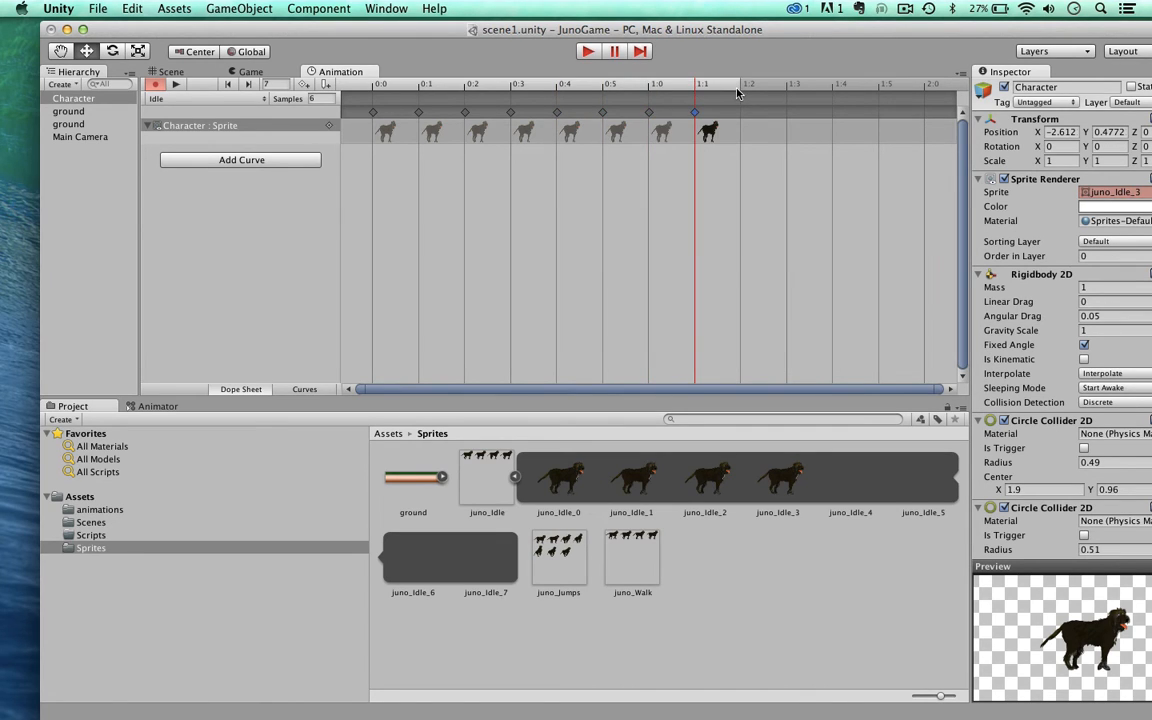
{"action": "left_click", "coordinate": [741, 87]}
{"action": "key", "text": "super+v"}
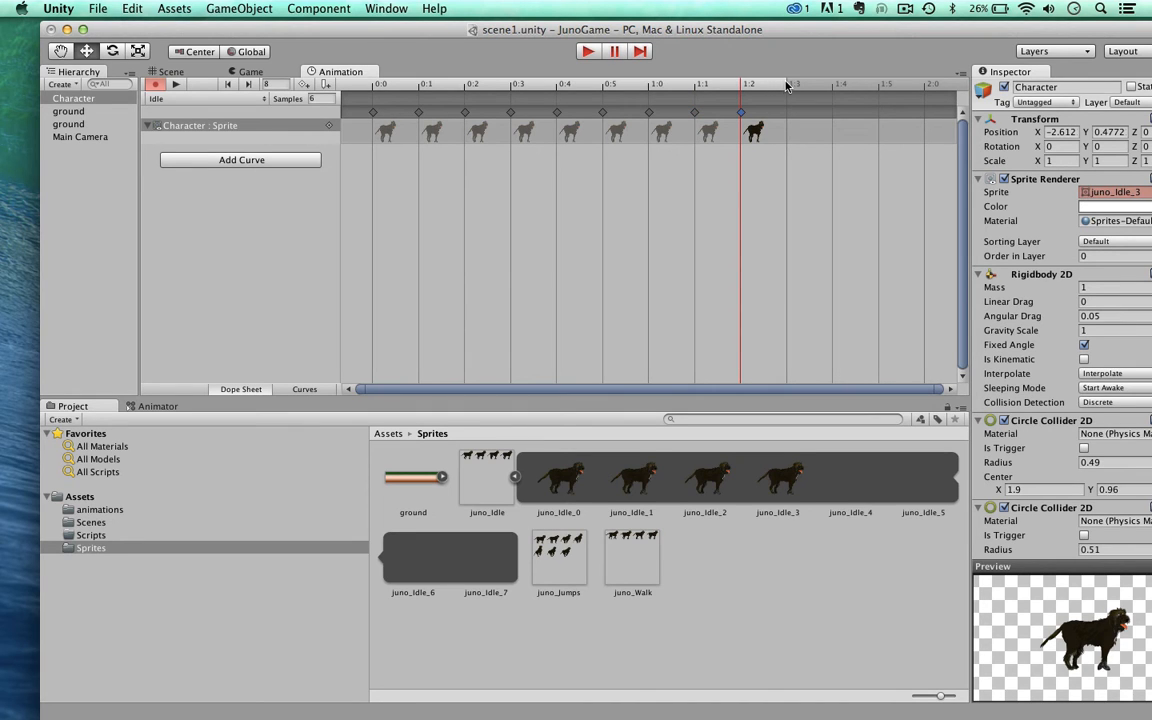
{"action": "left_click", "coordinate": [588, 52]}
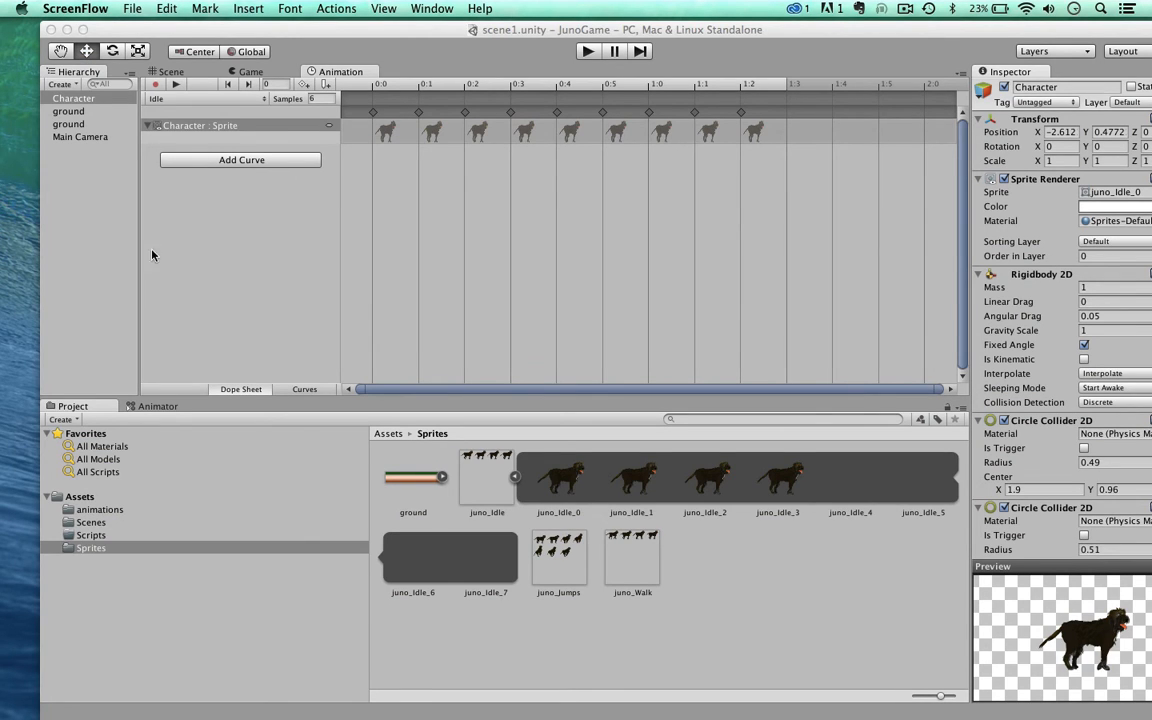
Step: Open the juno_Walk sprite sheet in the Sprite Editor and slice it by grid with a pixel size of 500 by 333
{"action": "left_click", "coordinate": [620, 565]}
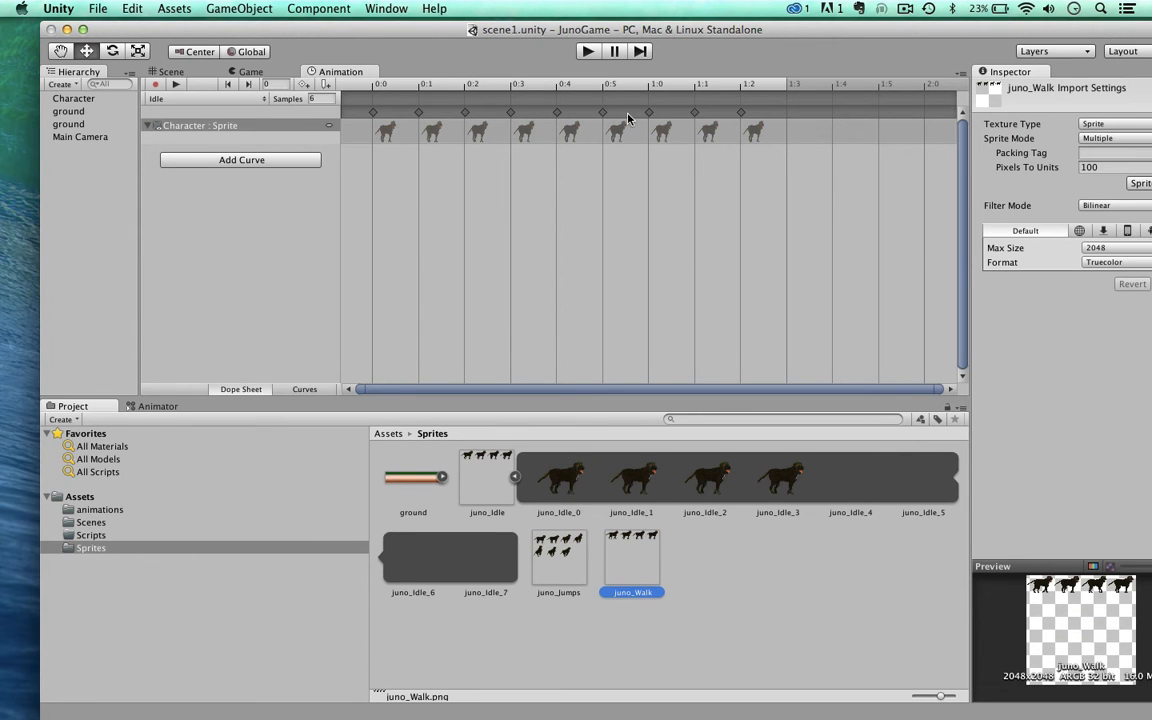
{"action": "left_click_drag", "start_coordinate": [602, 23], "coordinate": [542, 20]}
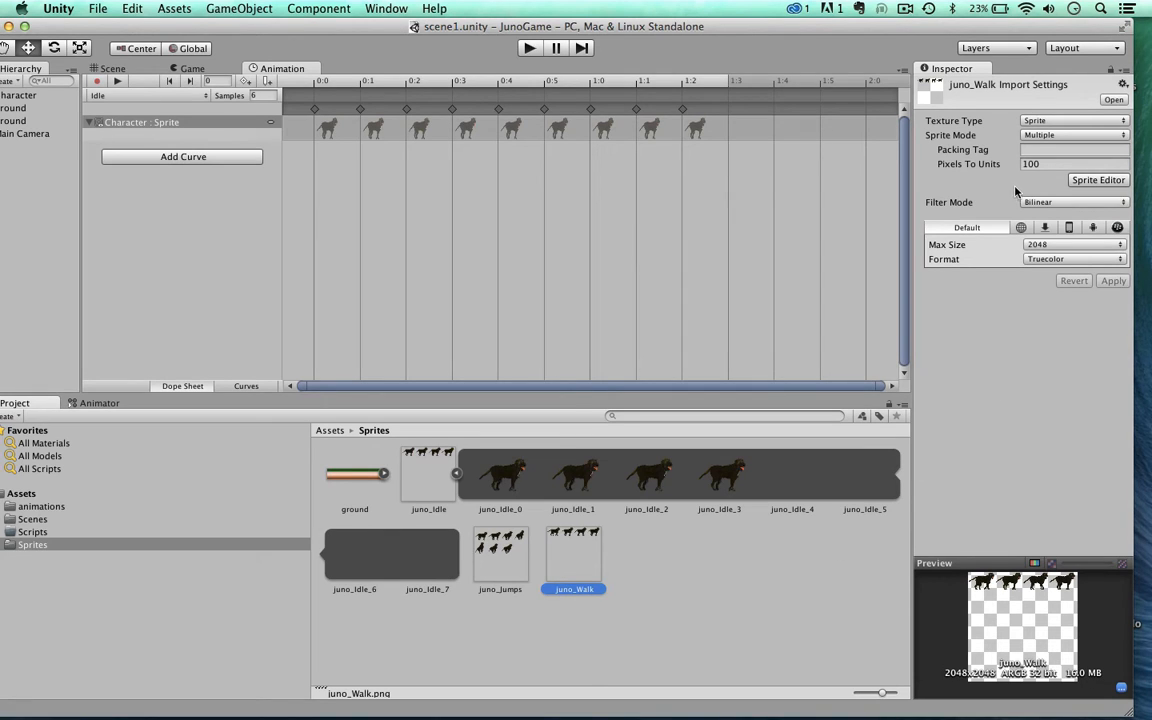
{"action": "left_click", "coordinate": [1099, 181]}
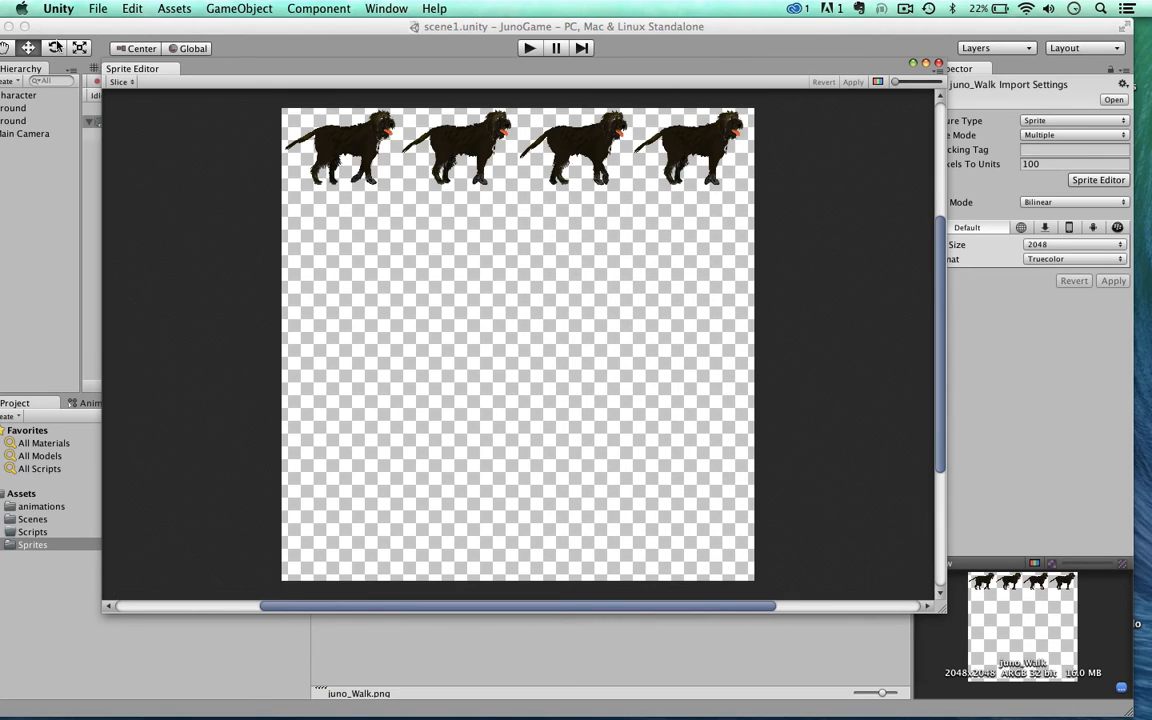
{"action": "left_click", "coordinate": [130, 81]}
{"action": "left_click", "coordinate": [215, 103]}
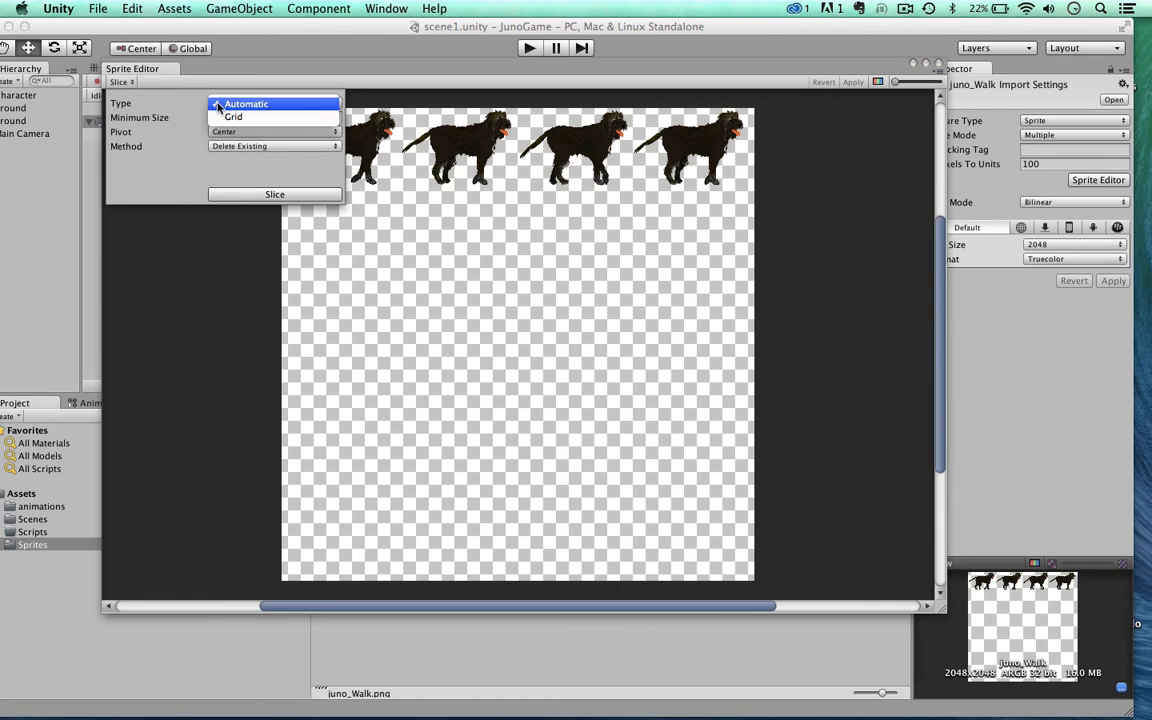
{"action": "left_click", "coordinate": [227, 119]}
{"action": "left_click", "coordinate": [222, 117]}
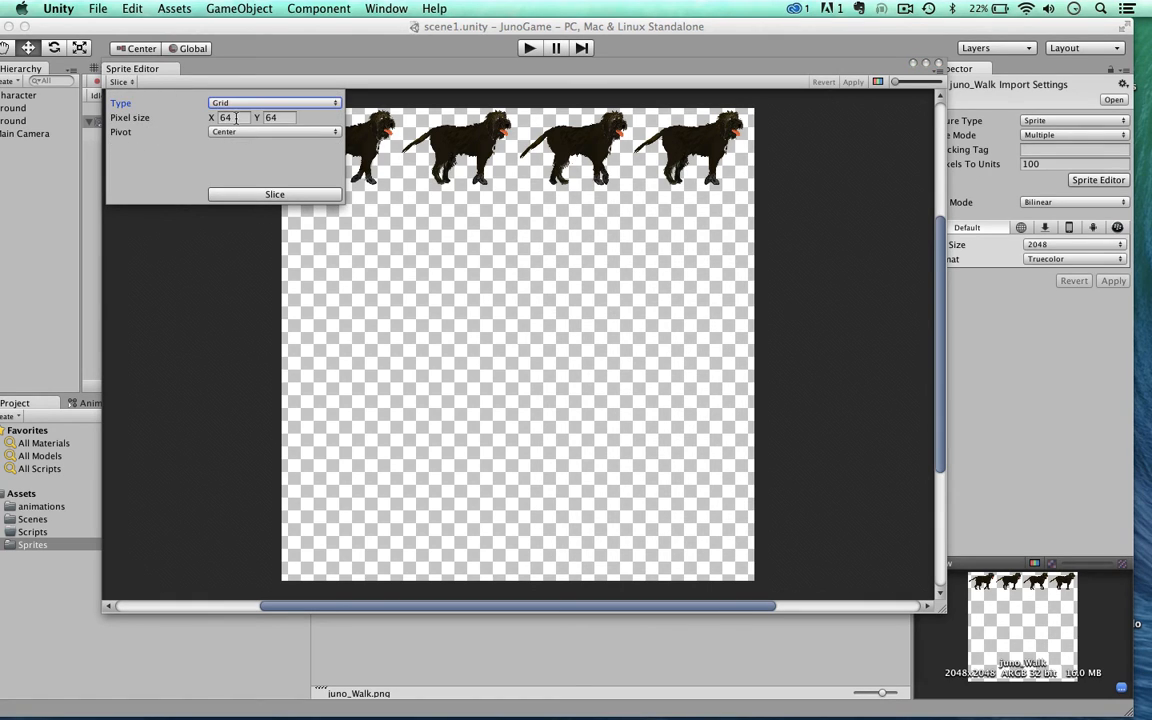
{"action": "type", "text": "500"}
{"action": "left_click", "coordinate": [280, 117]}
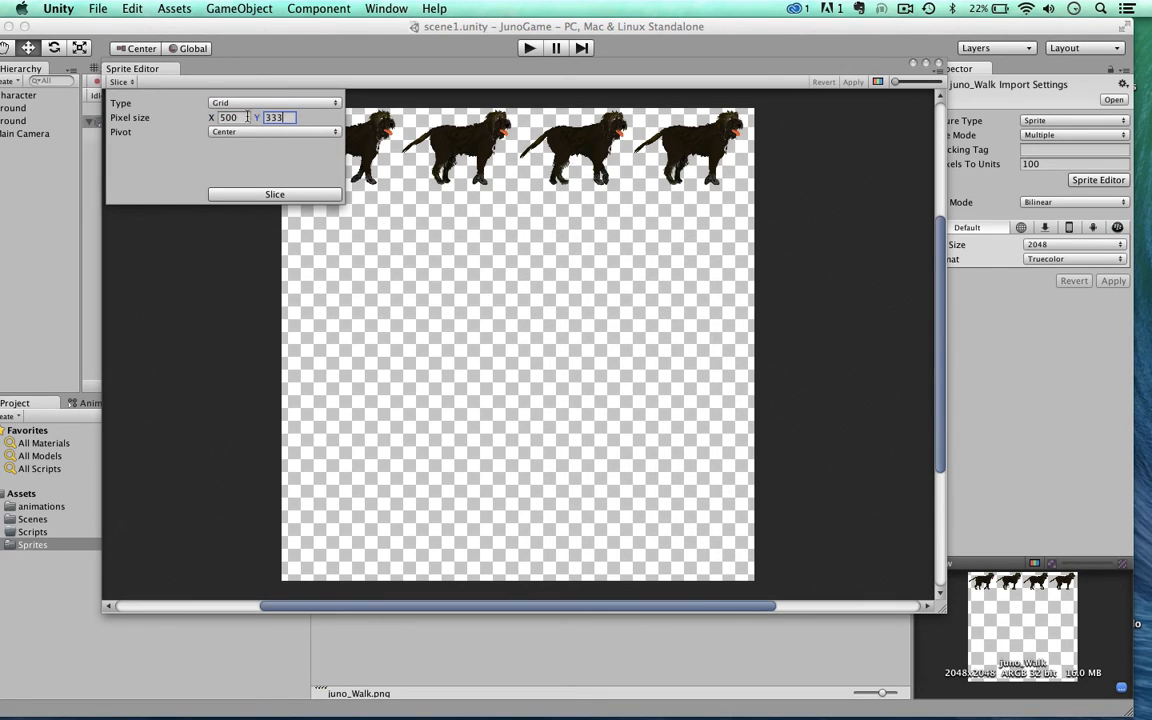
{"action": "left_click", "coordinate": [270, 194]}
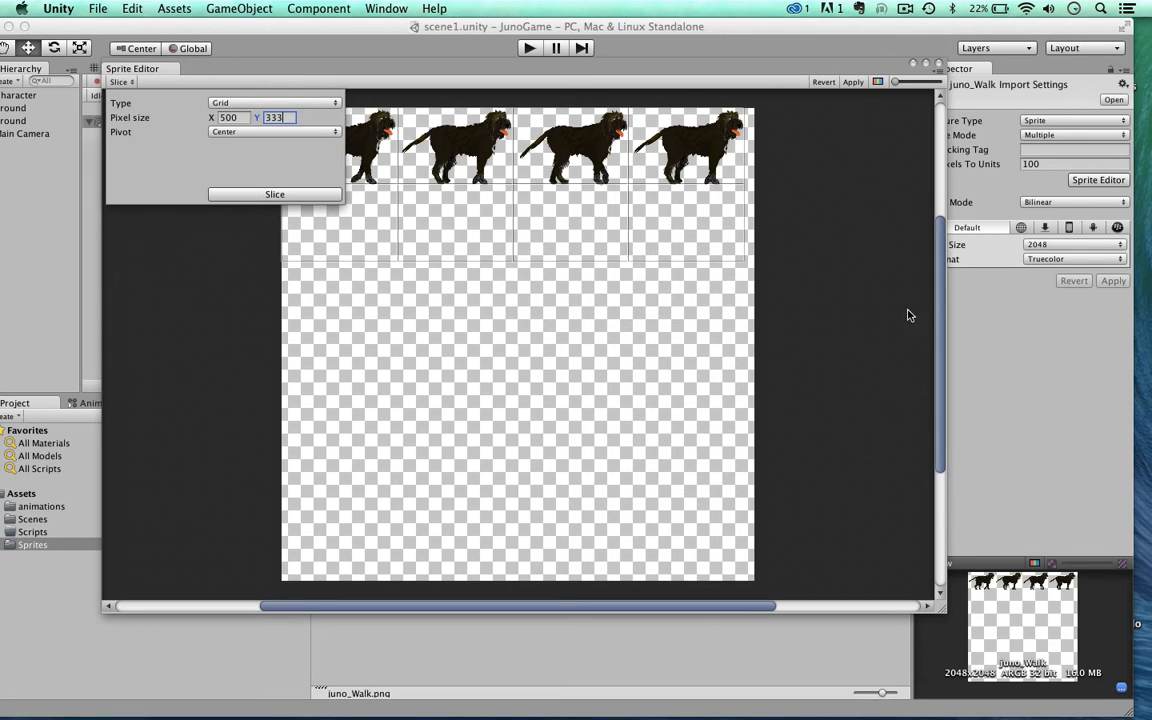
Step: Examine where the slice lines run around the dogs' paws and outlines in the juno_Walk sheet
{"action": "left_click_drag", "start_coordinate": [939, 308], "coordinate": [938, 278]}
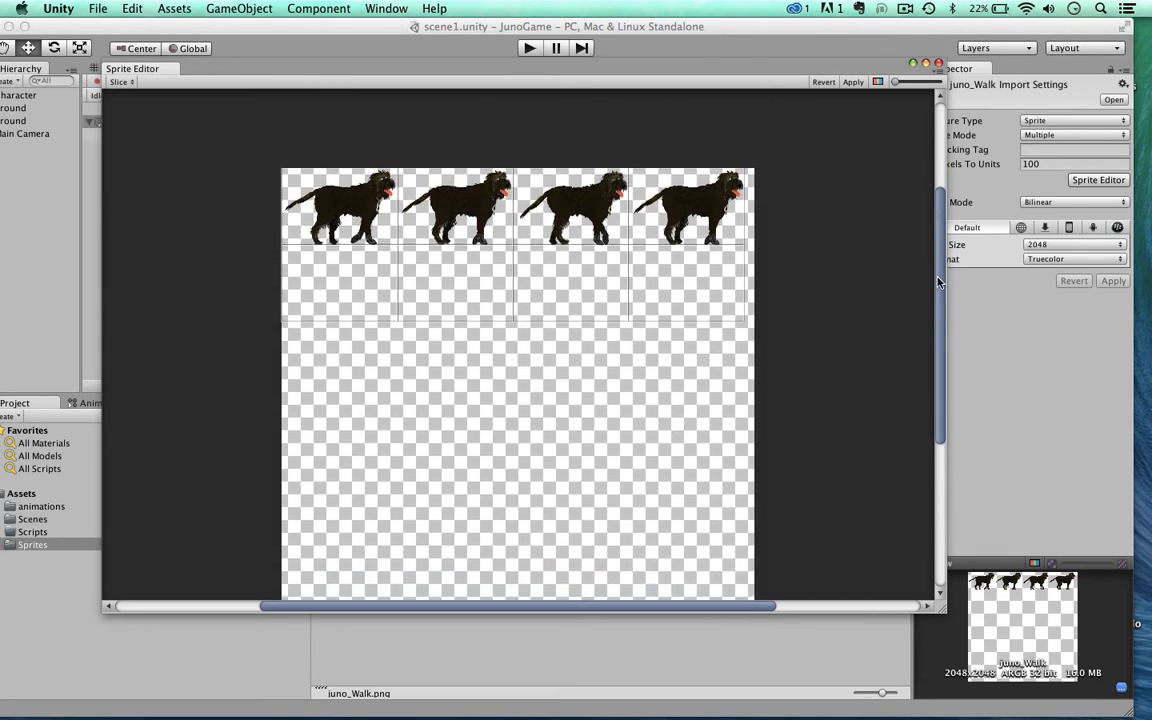
{"action": "scroll", "coordinate": [529, 251], "scroll_direction": "up", "scroll_amount": 5}
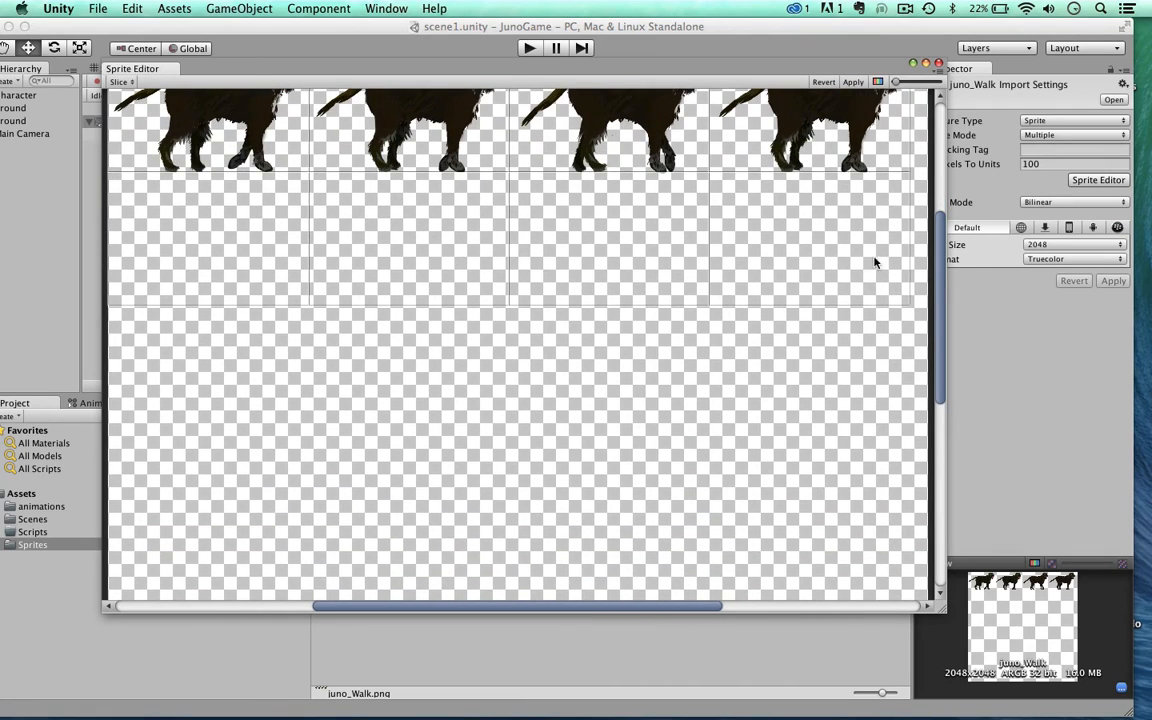
{"action": "left_click_drag", "start_coordinate": [941, 272], "coordinate": [941, 214]}
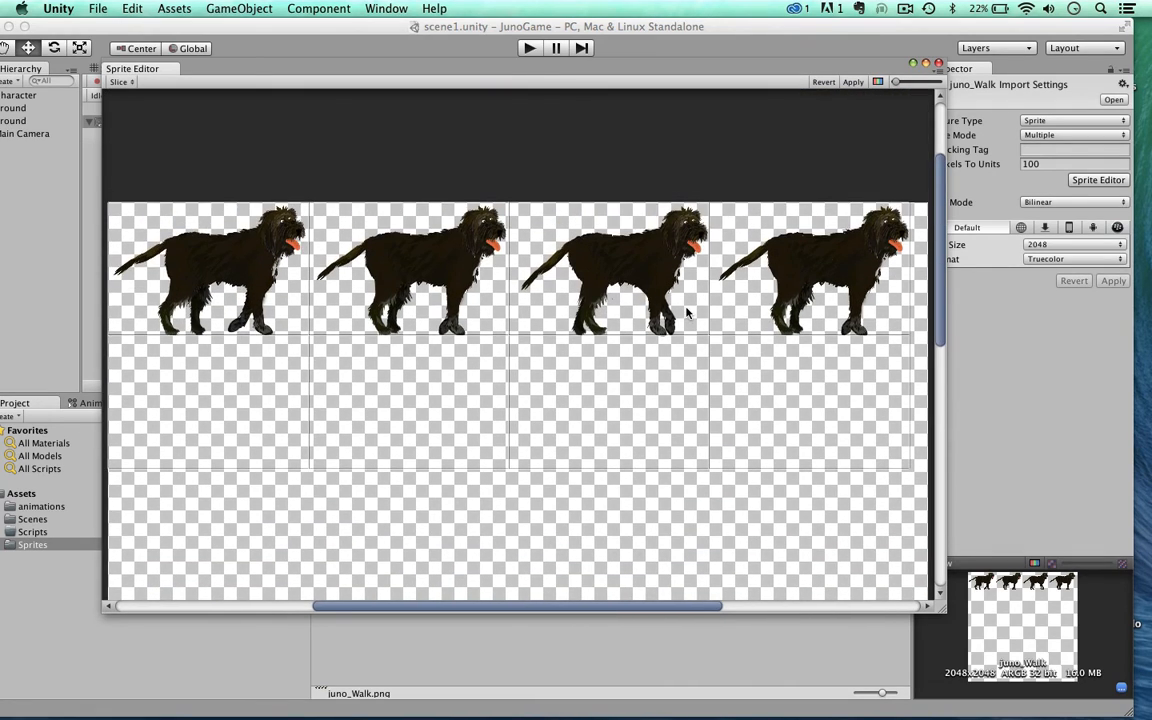
{"action": "scroll", "coordinate": [686, 313], "scroll_direction": "up", "scroll_amount": 5}
{"action": "scroll", "coordinate": [686, 313], "scroll_direction": "up", "scroll_amount": 5}
{"action": "scroll", "coordinate": [686, 313], "scroll_direction": "down", "scroll_amount": 8}
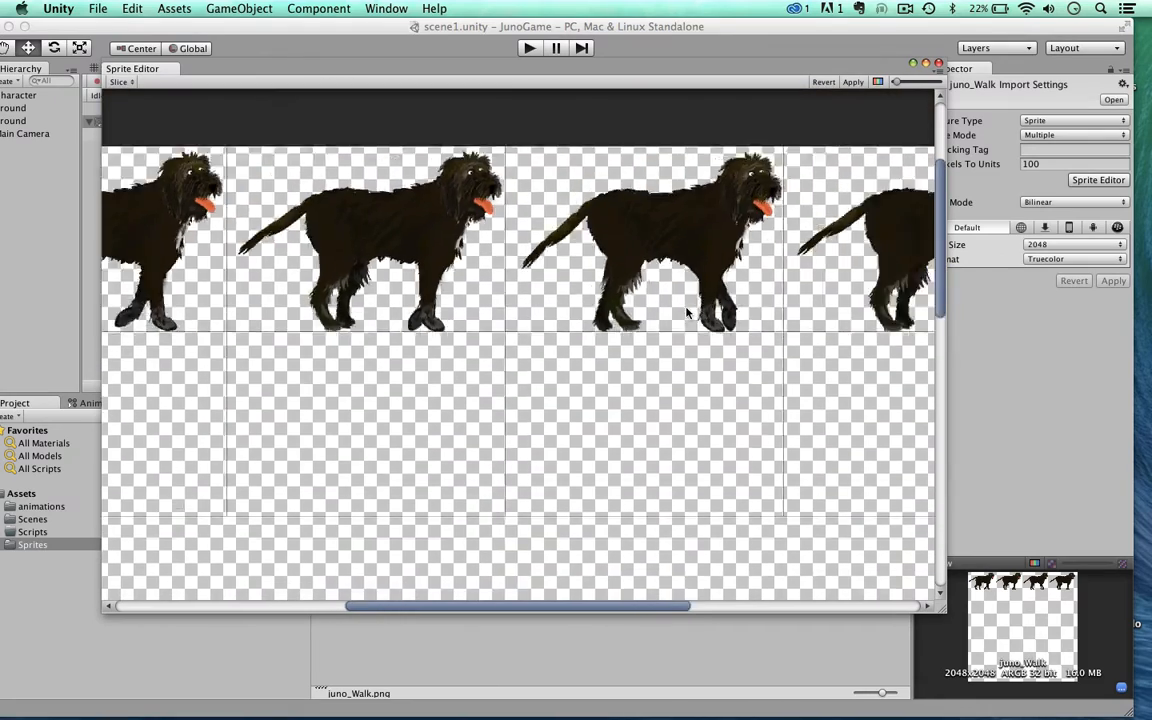
{"action": "scroll", "coordinate": [686, 313], "scroll_direction": "up", "scroll_amount": 5}
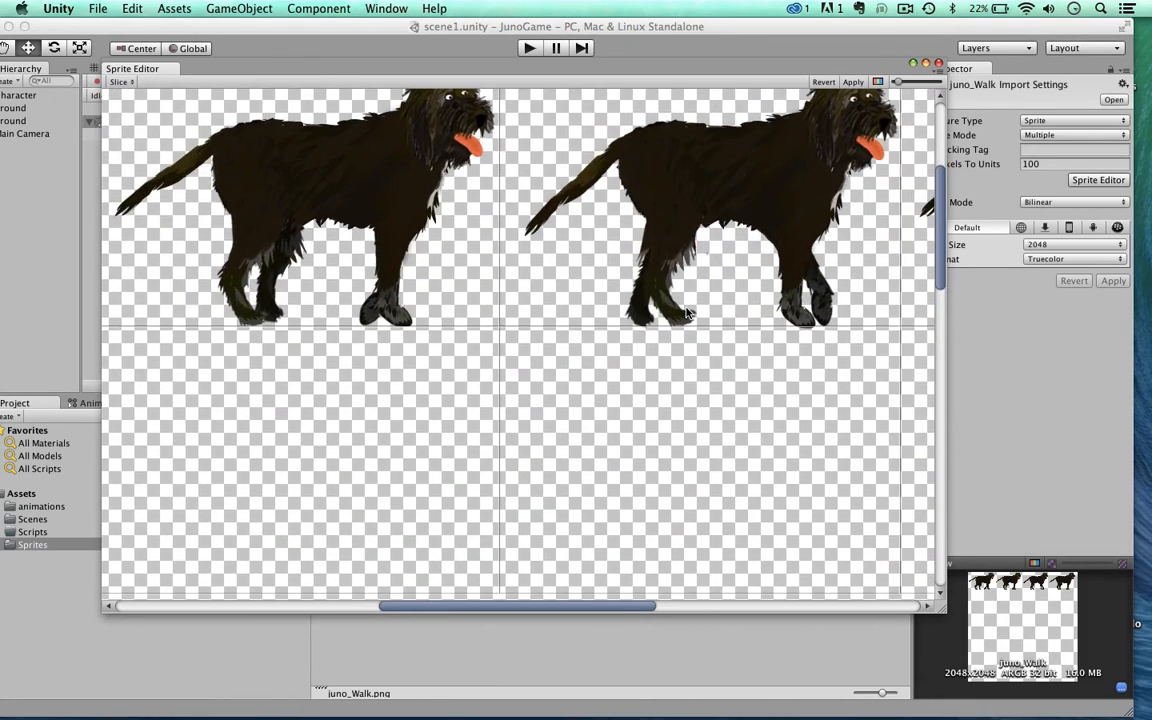
{"action": "scroll", "coordinate": [686, 313], "scroll_direction": "down", "scroll_amount": 3}
{"action": "scroll", "coordinate": [686, 313], "scroll_direction": "down", "scroll_amount": 3}
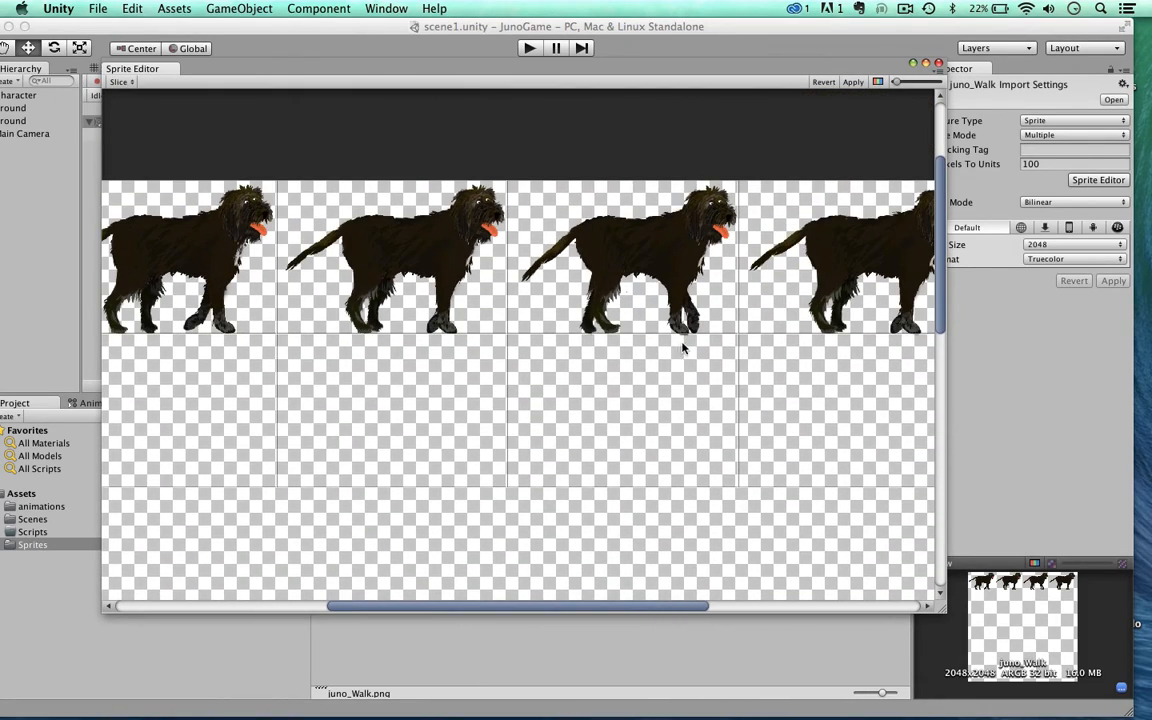
Step: Reslice the juno_Walk sheet with a grid height of 335 pixels, apply the slices and close the Sprite Editor
{"action": "left_click", "coordinate": [118, 81]}
{"action": "left_click", "coordinate": [286, 117]}
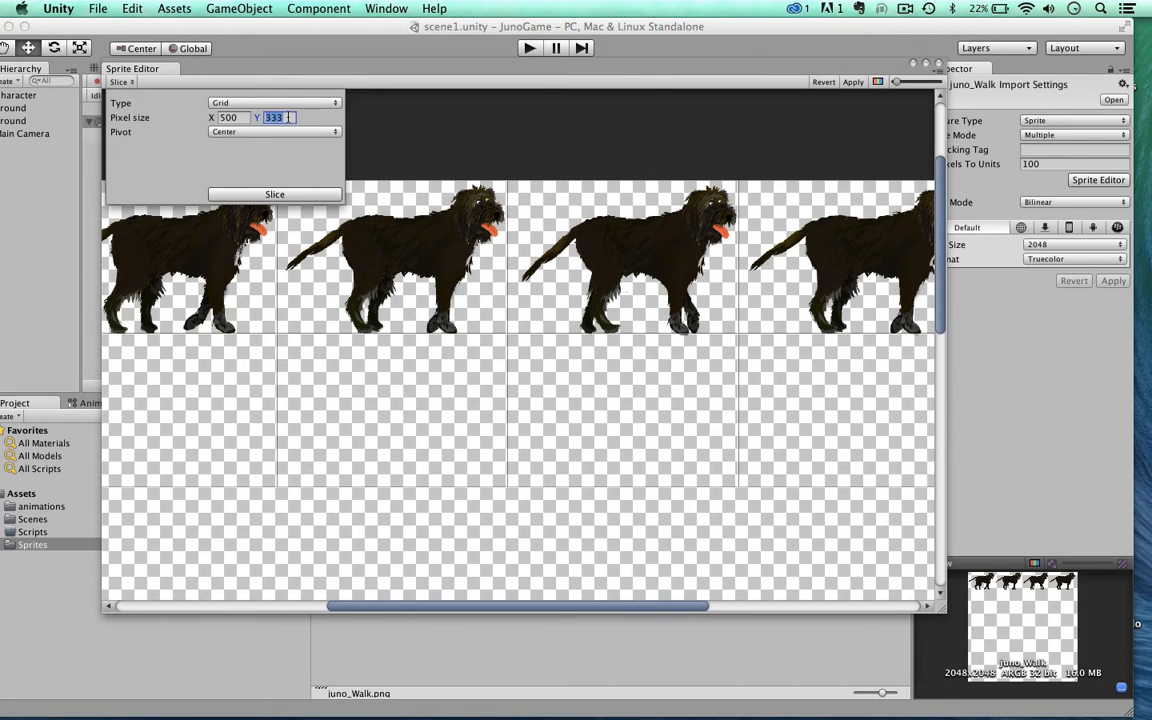
{"action": "type", "text": "335"}
{"action": "left_click", "coordinate": [279, 195]}
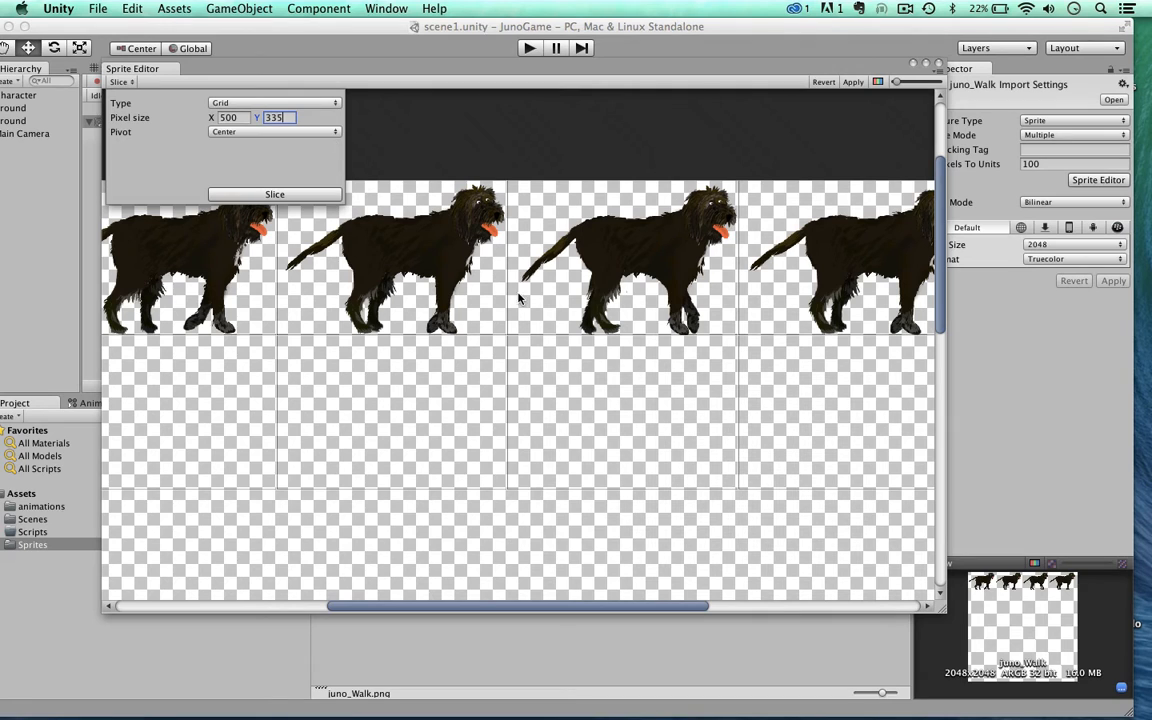
{"action": "left_click", "coordinate": [857, 82]}
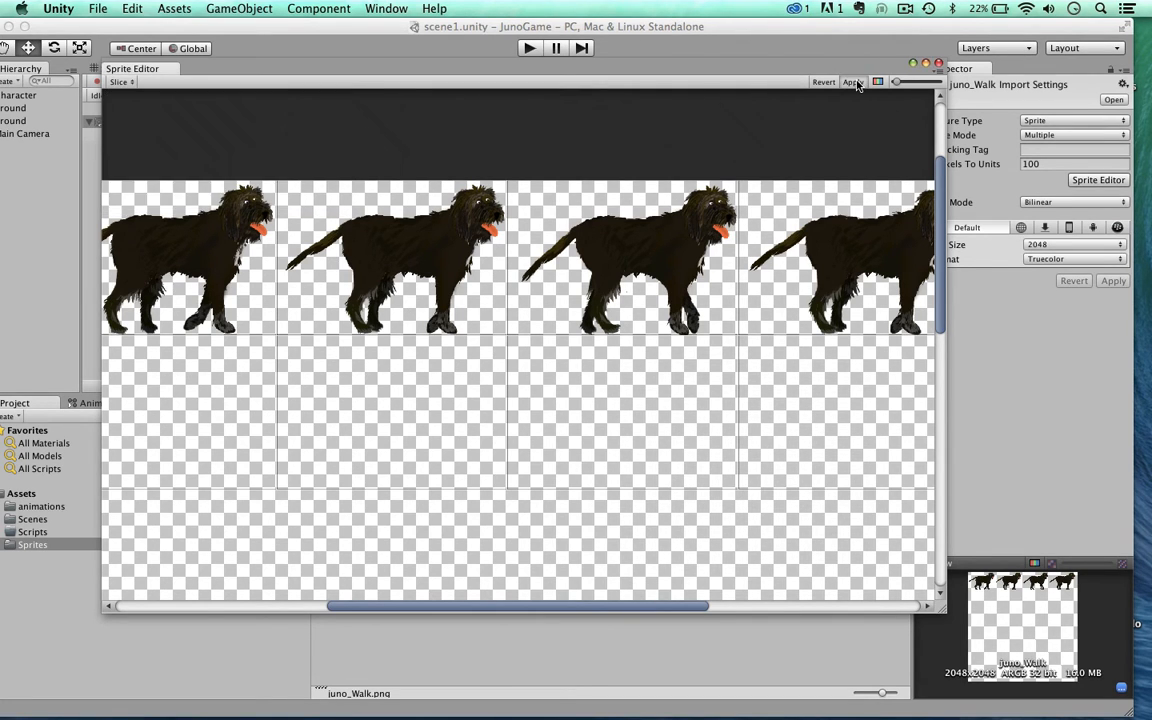
{"action": "left_click", "coordinate": [938, 64]}
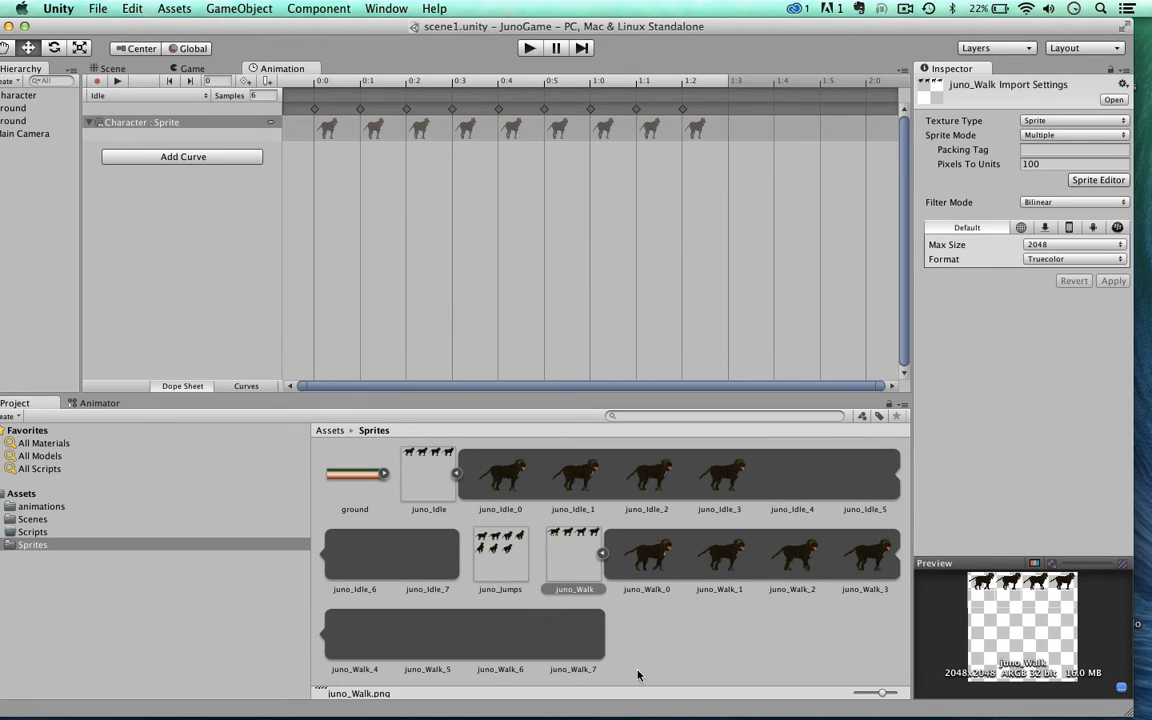
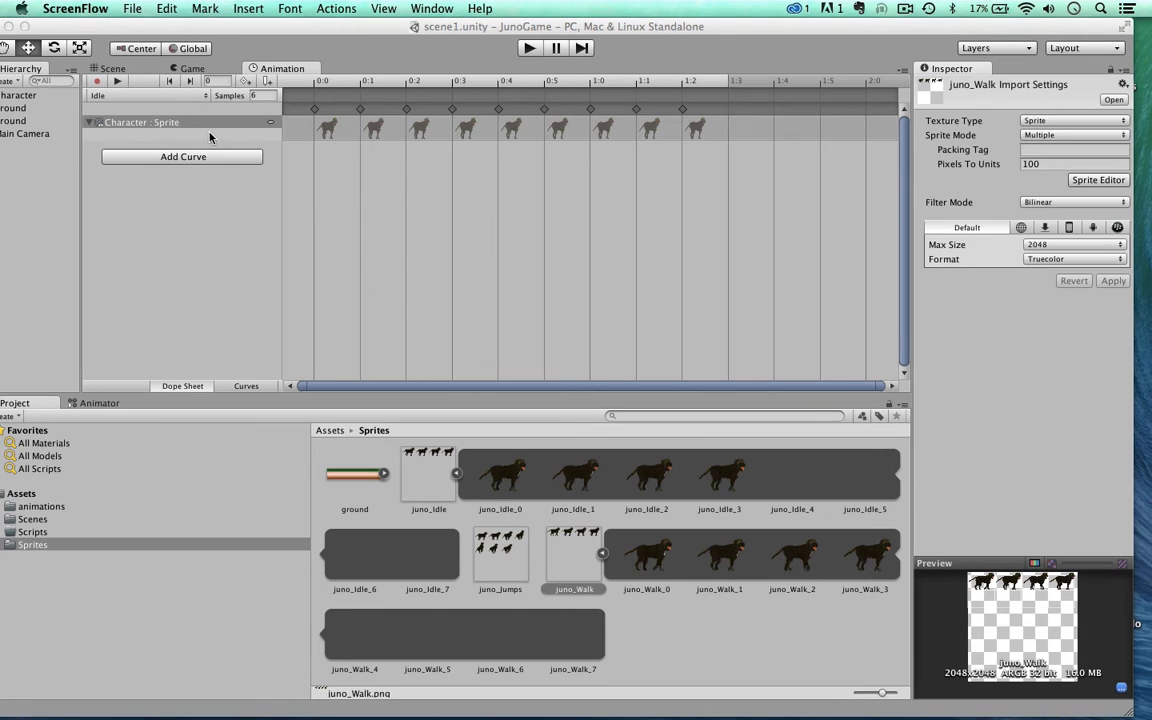
Step: Create a new animation clip for the Character, saved as Walk.anim in the animations folder
{"action": "left_click", "coordinate": [18, 96]}
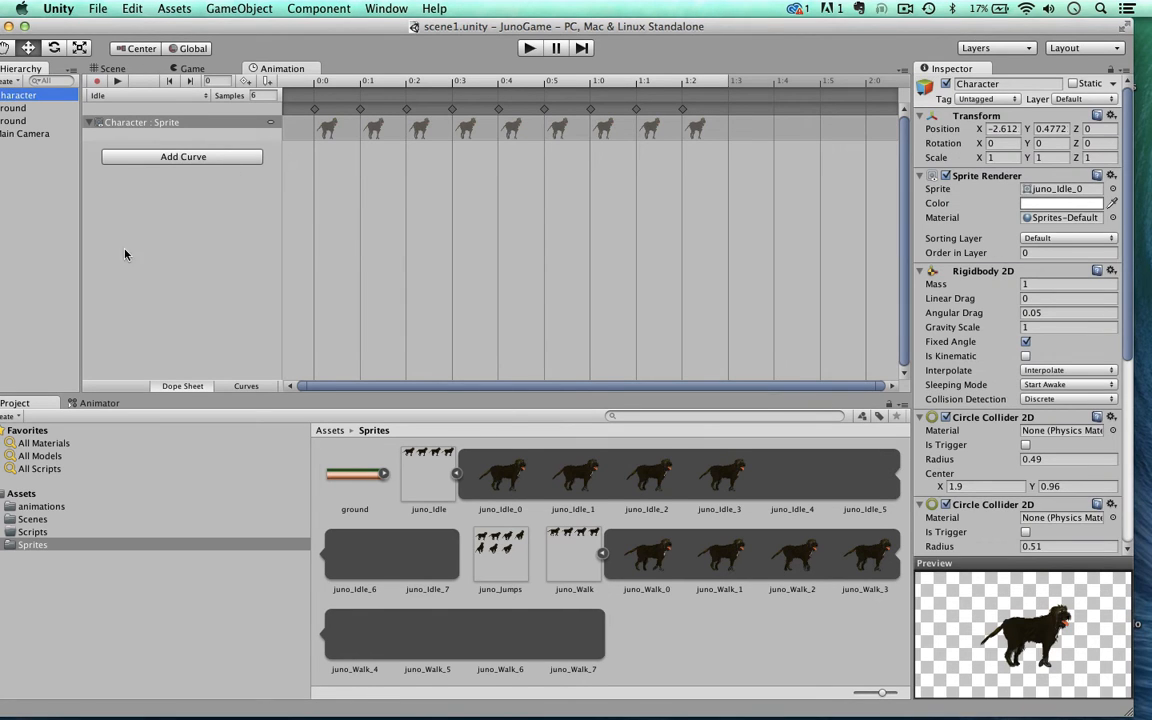
{"action": "left_click", "coordinate": [197, 96]}
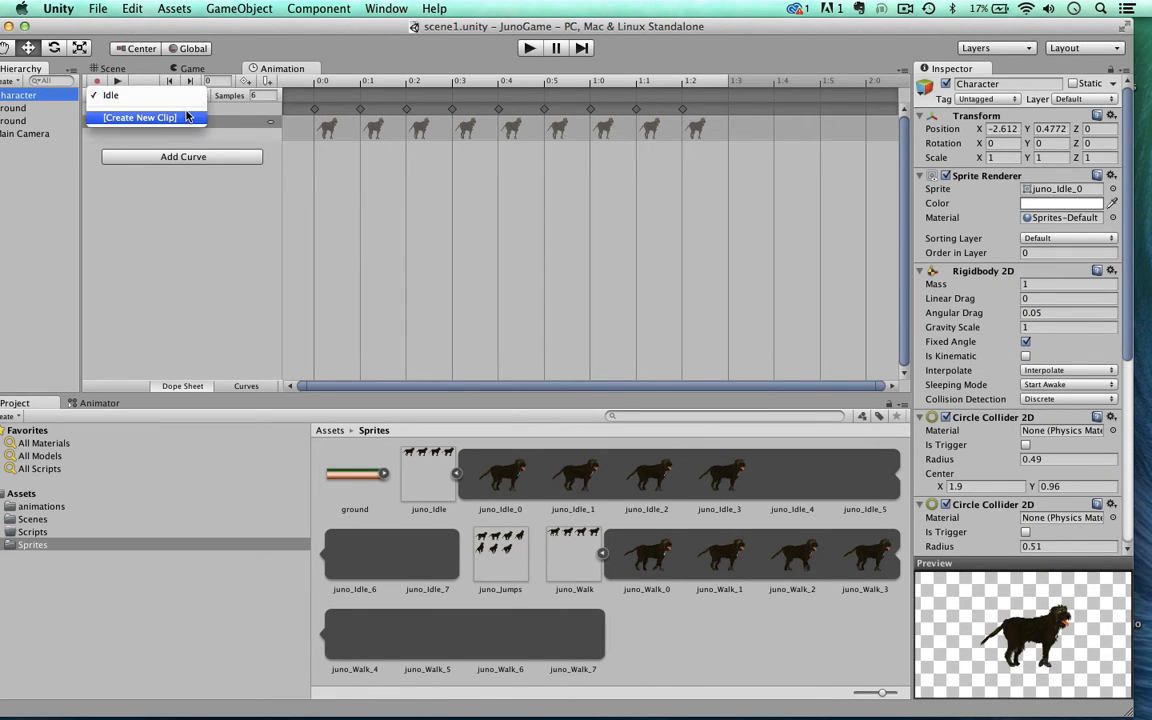
{"action": "left_click", "coordinate": [186, 117]}
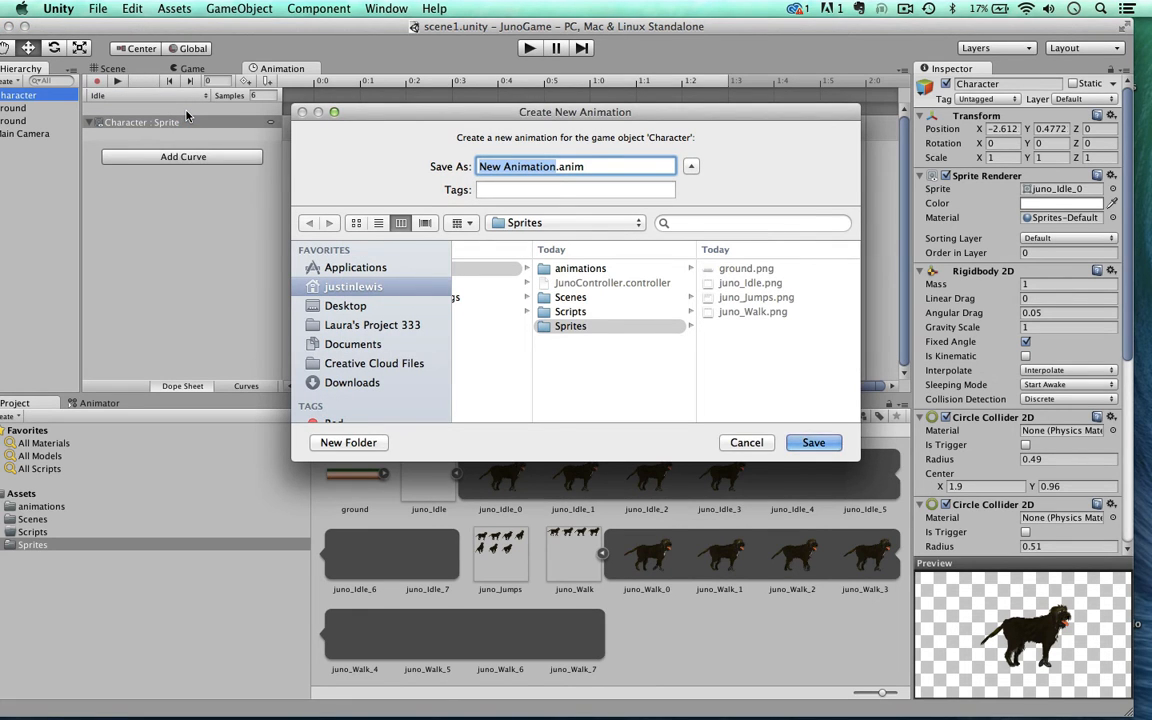
{"action": "type", "text": "Walk"}
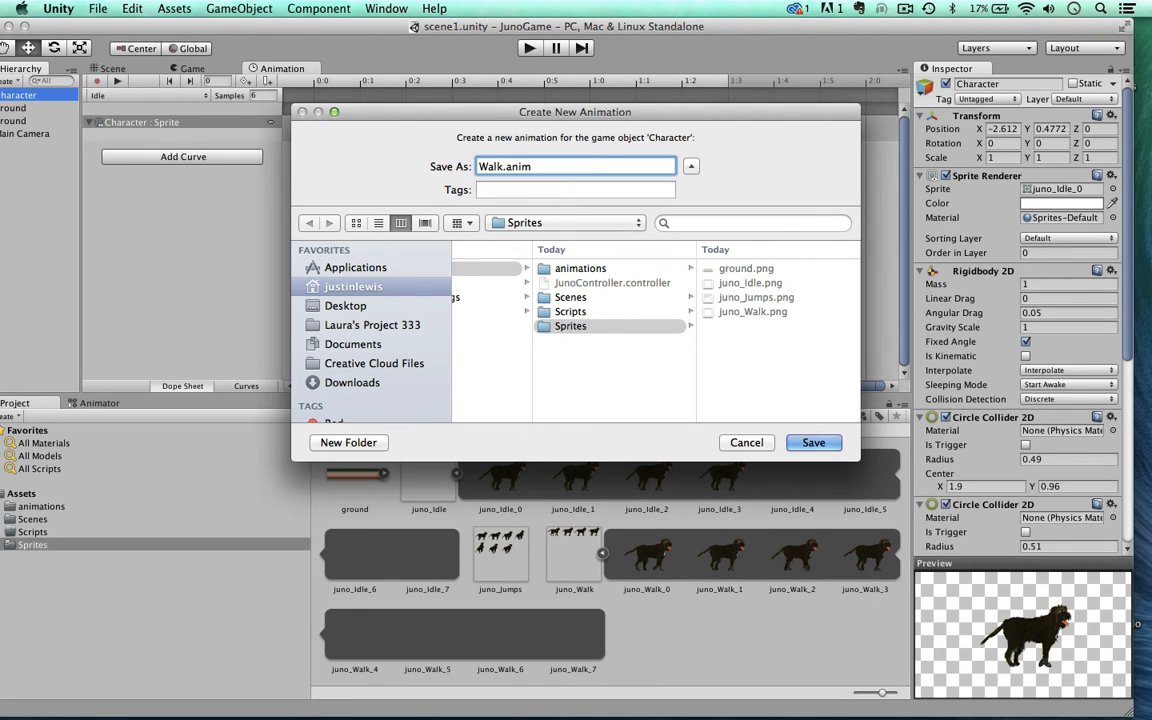
{"action": "left_click", "coordinate": [560, 268]}
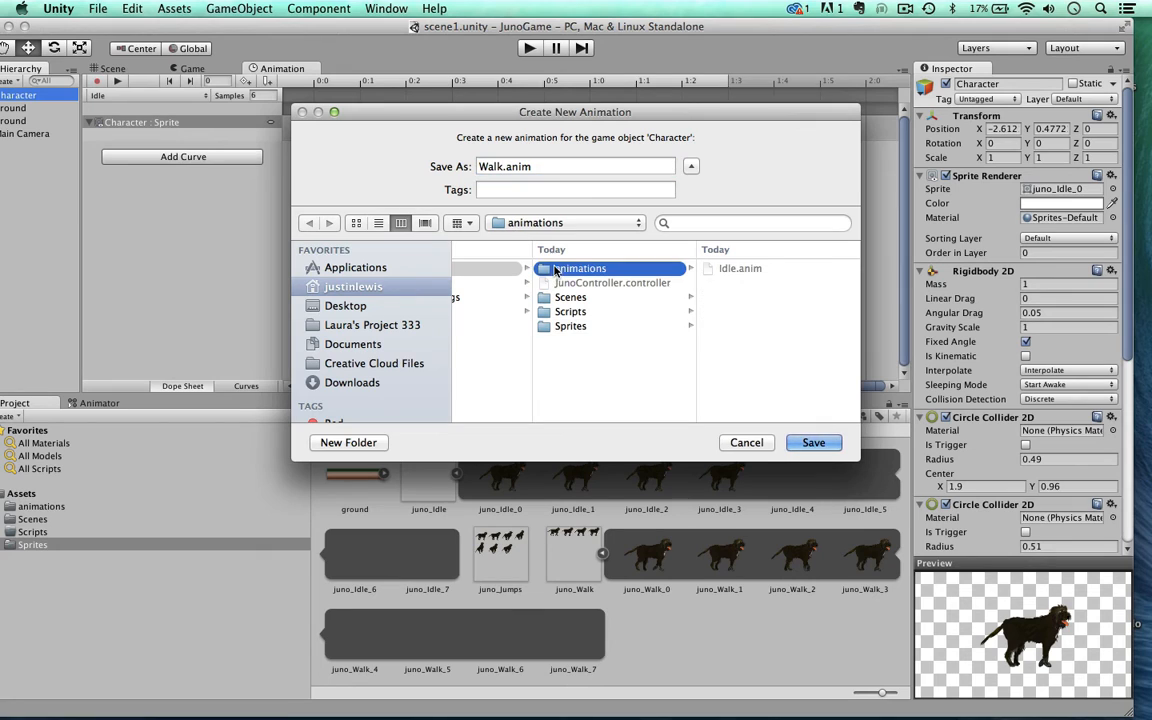
{"action": "left_click", "coordinate": [806, 443]}
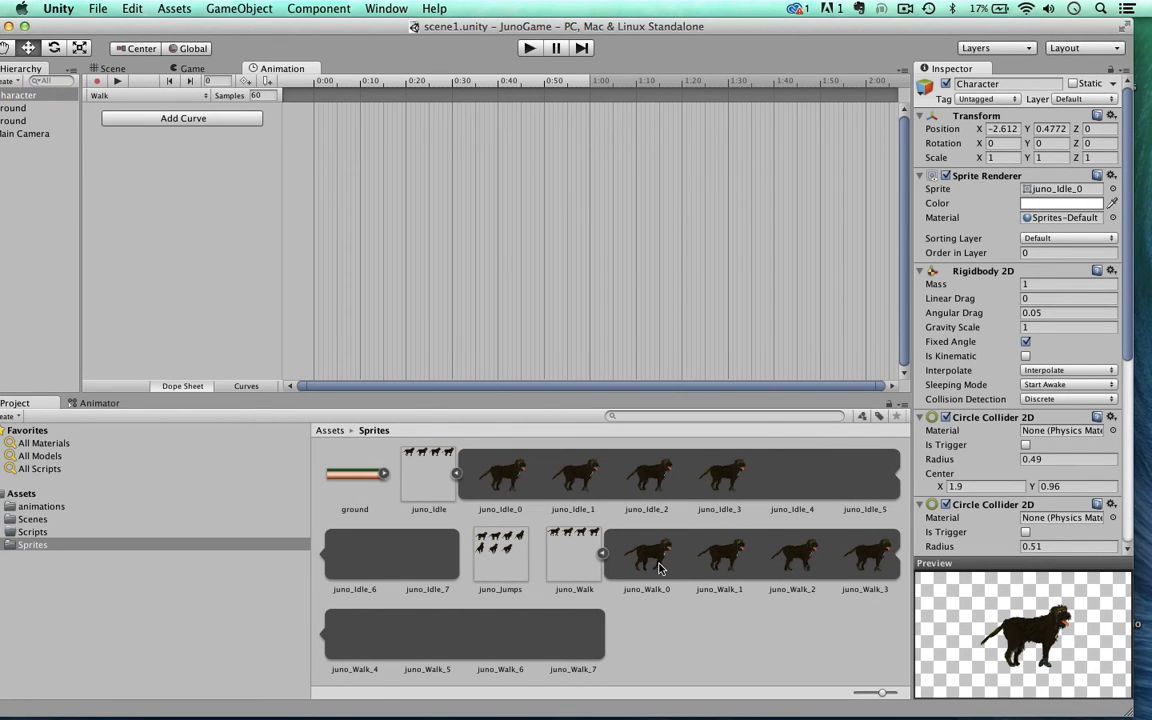
Step: Add the sprites juno_Walk_0 to juno_Walk_3 as keyframes of the Walk clip and set its samples to 6
{"action": "left_click", "coordinate": [659, 568]}
{"action": "left_click", "coordinate": [720, 560], "text": "shift"}
{"action": "left_click", "coordinate": [793, 562], "text": "shift"}
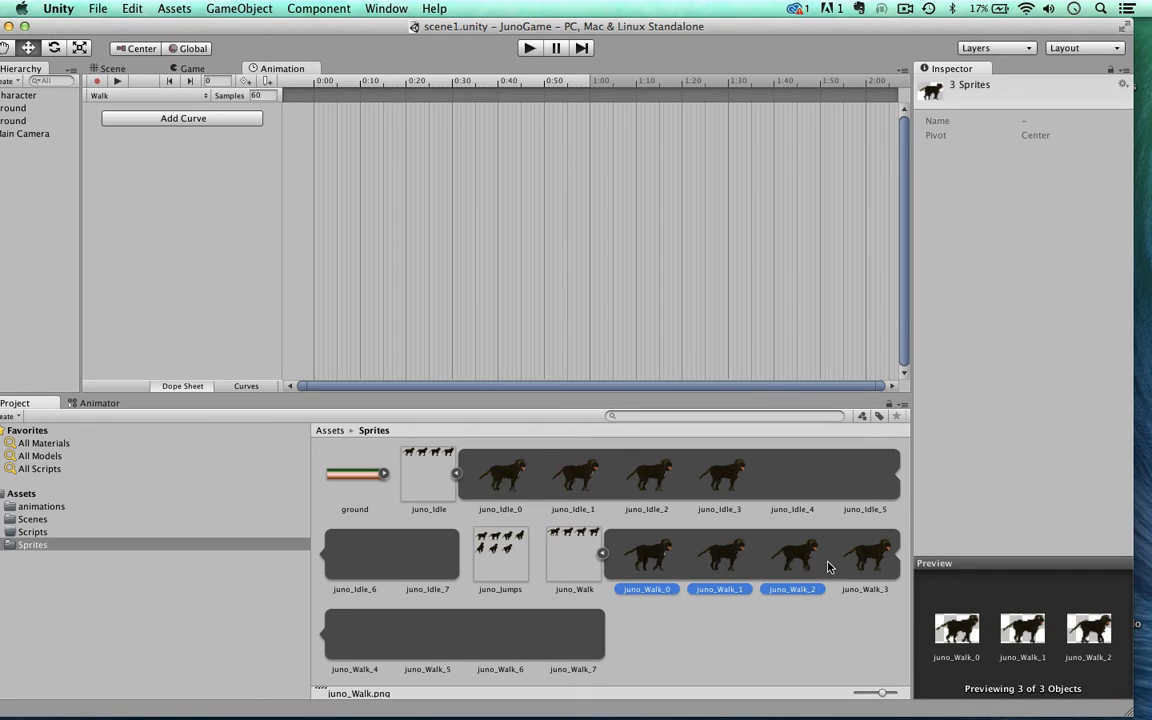
{"action": "left_click", "coordinate": [866, 571], "text": "shift"}
{"action": "left_click_drag", "start_coordinate": [866, 571], "coordinate": [343, 150]}
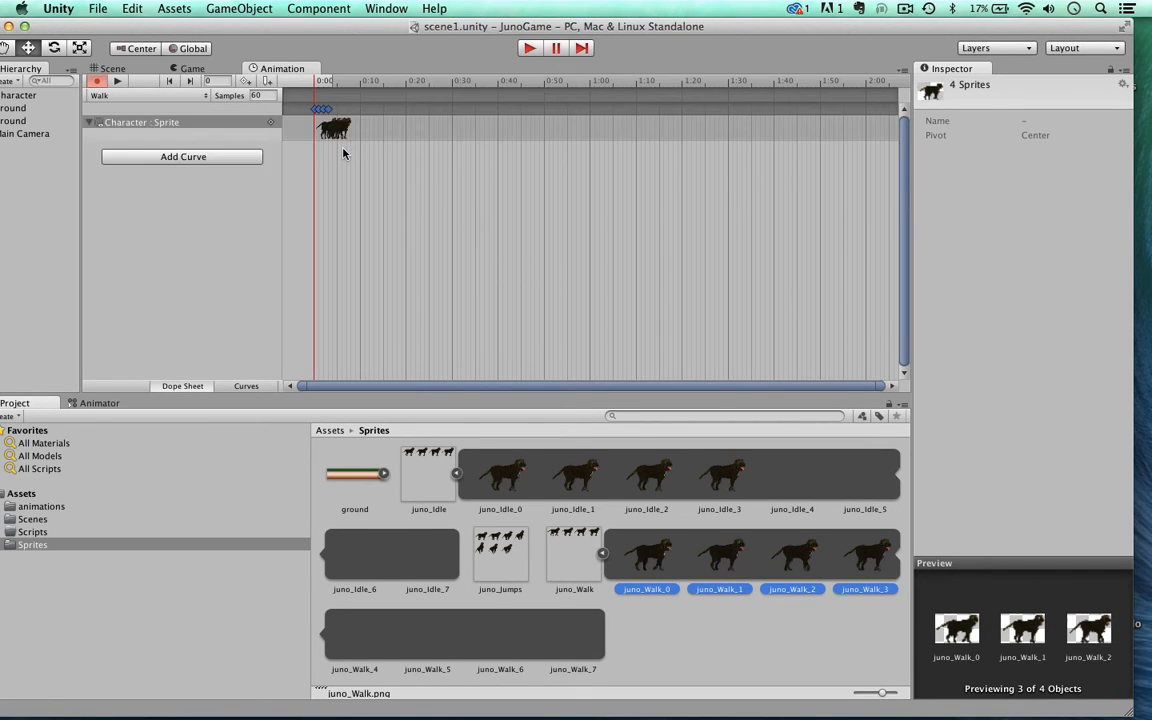
{"action": "left_click", "coordinate": [258, 95]}
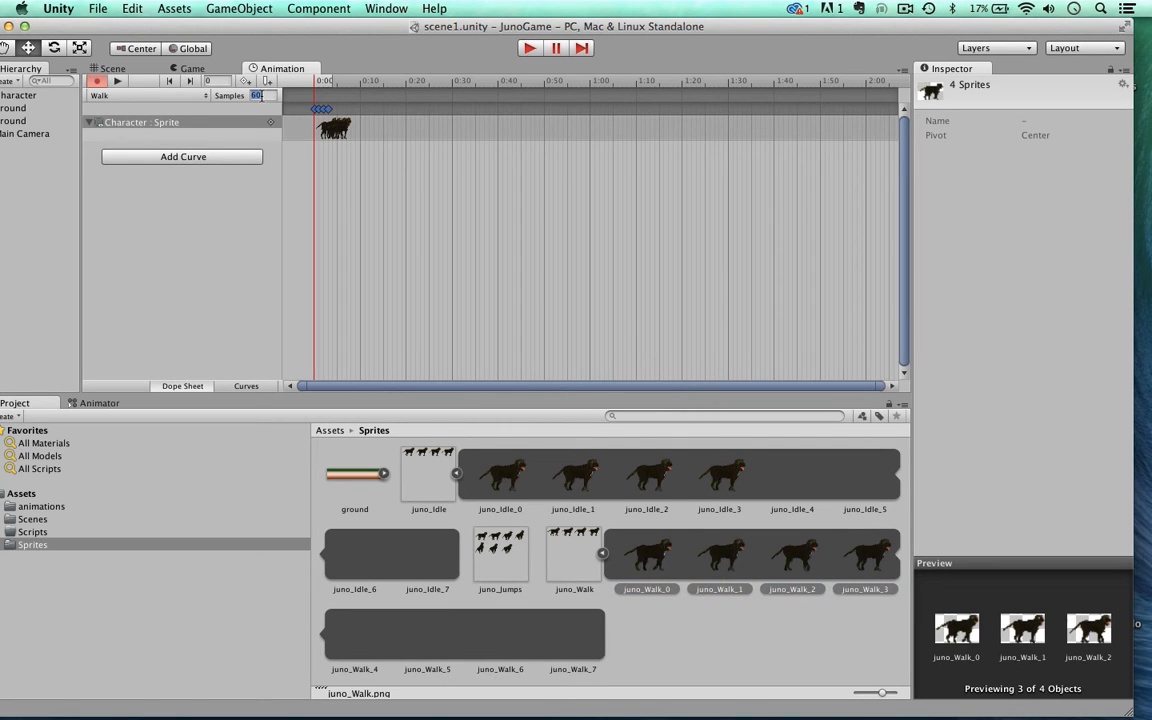
{"action": "type", "text": "6"}
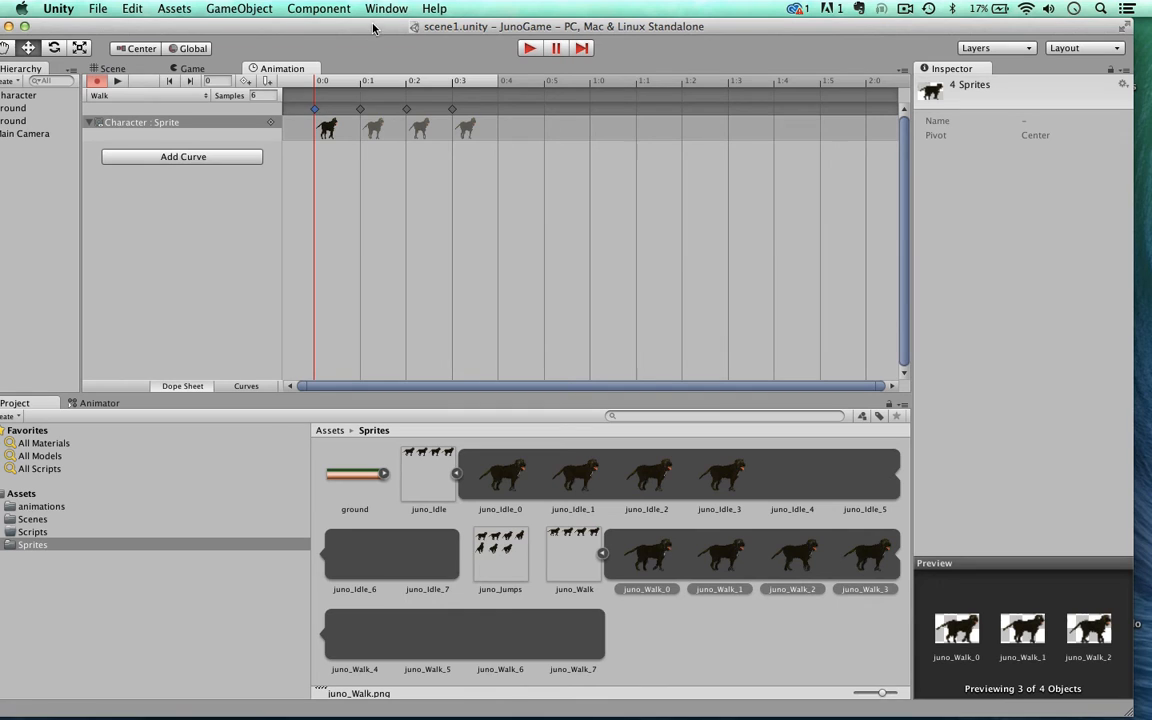
Step: Arrange the JunoController states in the Animator graph with Idle directly beside Walk and Any State above and to the left of Idle
{"action": "left_click_drag", "start_coordinate": [335, 26], "coordinate": [386, 31]}
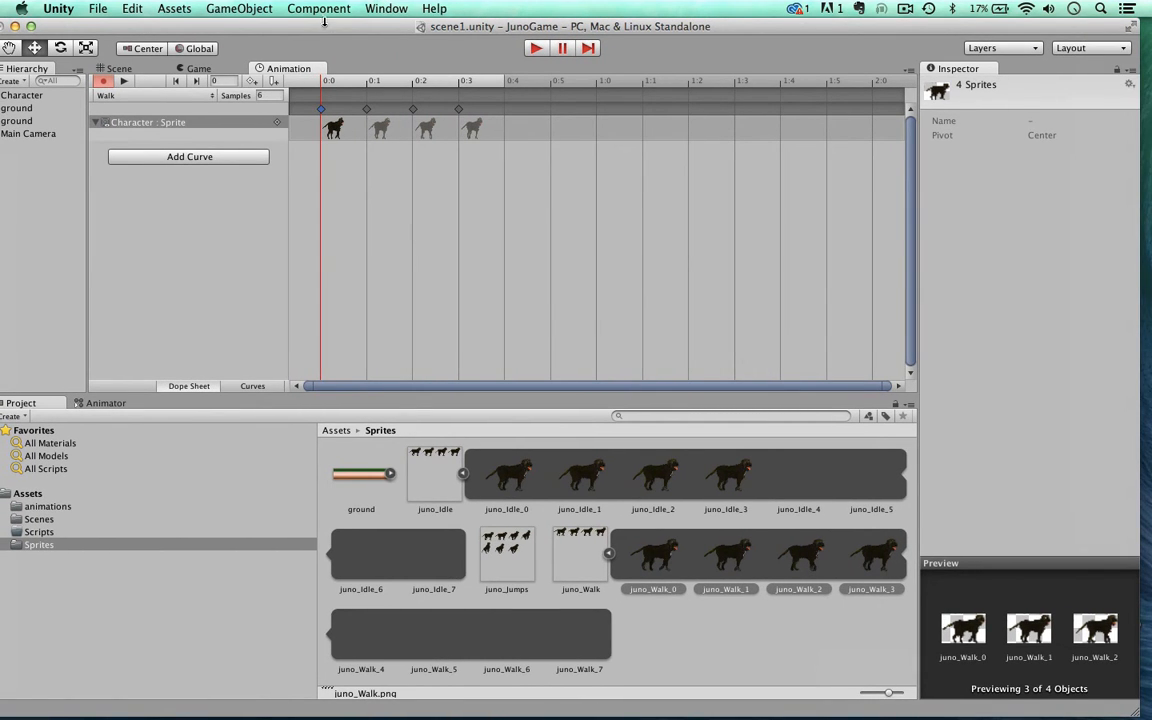
{"action": "left_click_drag", "start_coordinate": [295, 26], "coordinate": [314, 26]}
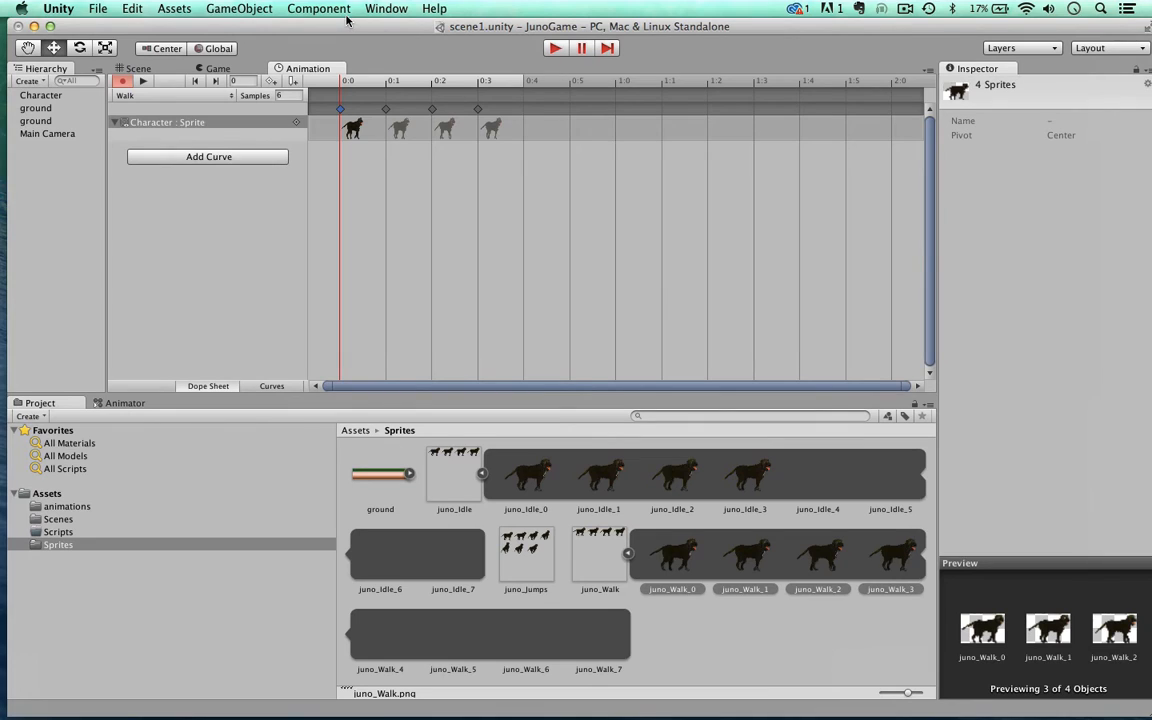
{"action": "left_click", "coordinate": [120, 403]}
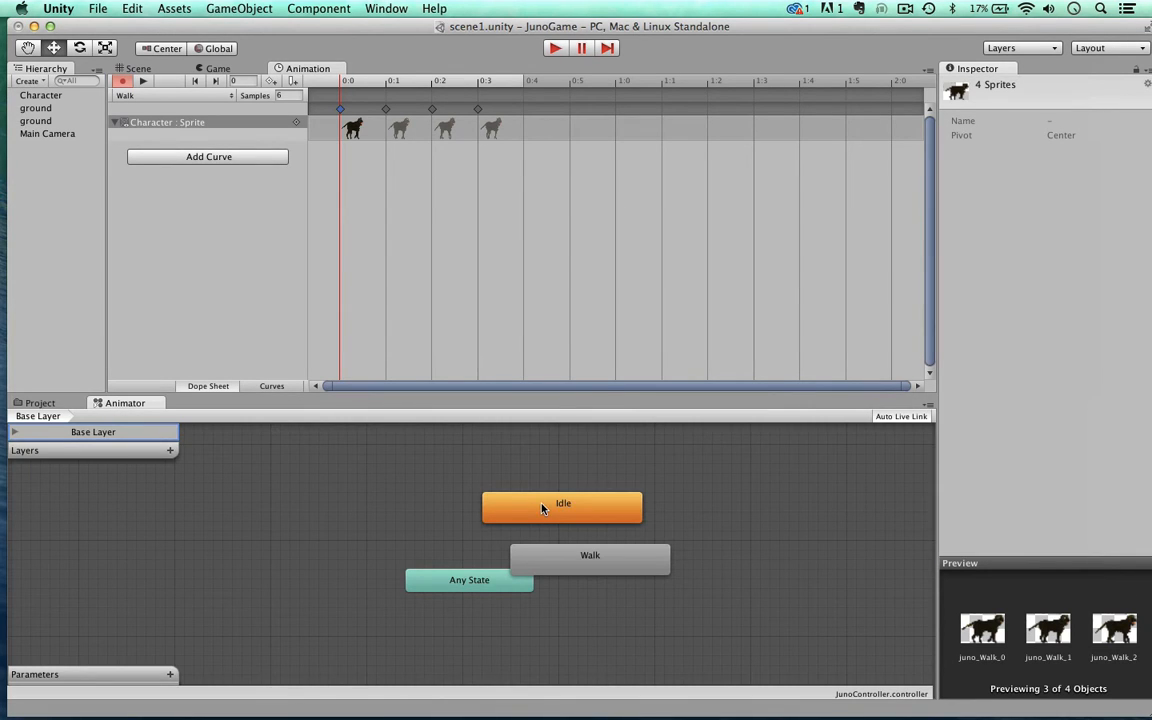
{"action": "left_click_drag", "start_coordinate": [500, 512], "coordinate": [289, 454]}
{"action": "left_click_drag", "start_coordinate": [589, 556], "coordinate": [639, 573]}
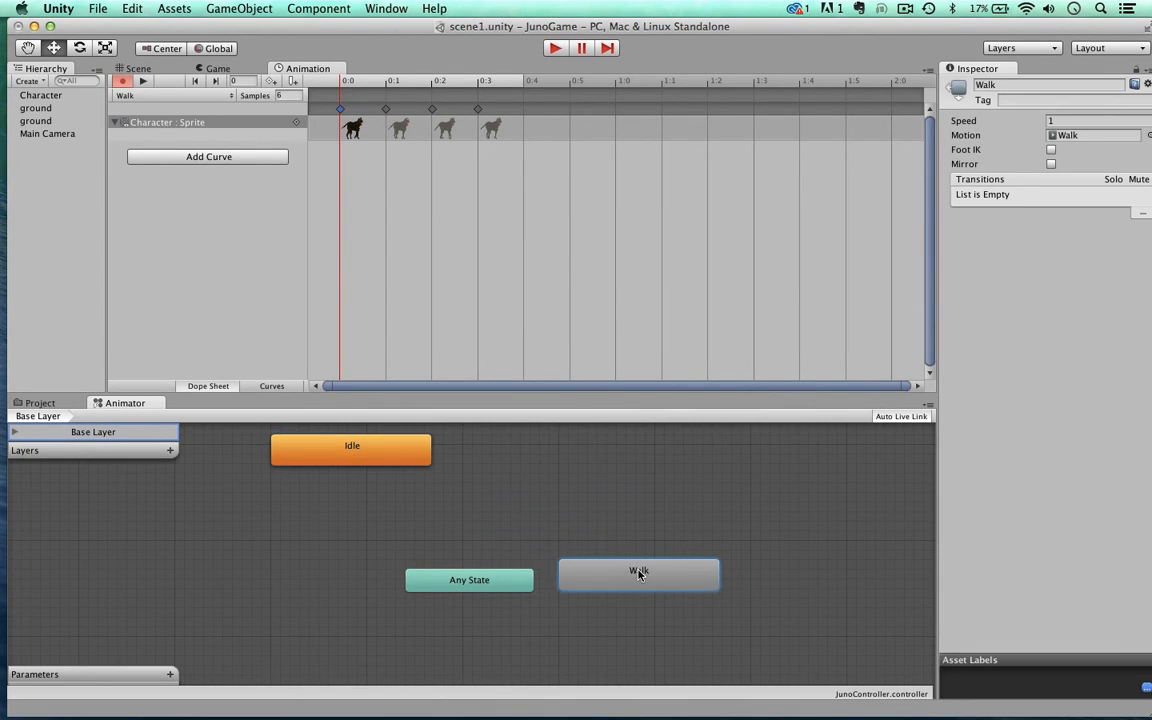
{"action": "left_click_drag", "start_coordinate": [358, 443], "coordinate": [465, 486]}
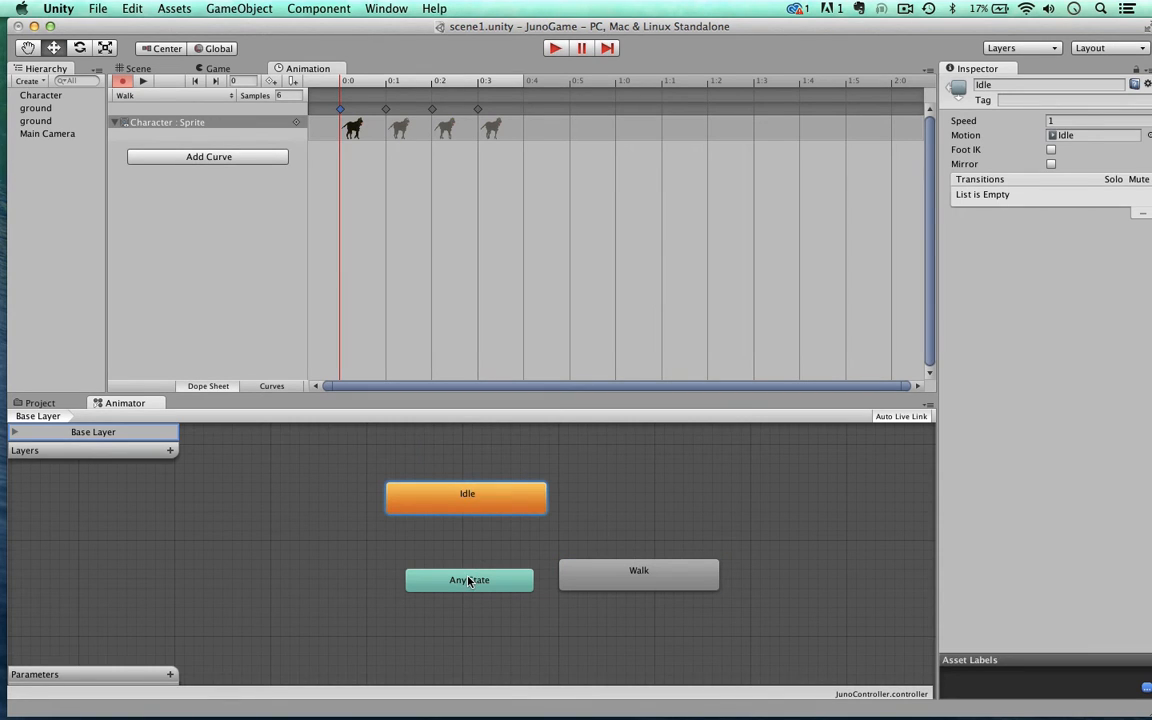
{"action": "left_click_drag", "start_coordinate": [470, 580], "coordinate": [274, 526]}
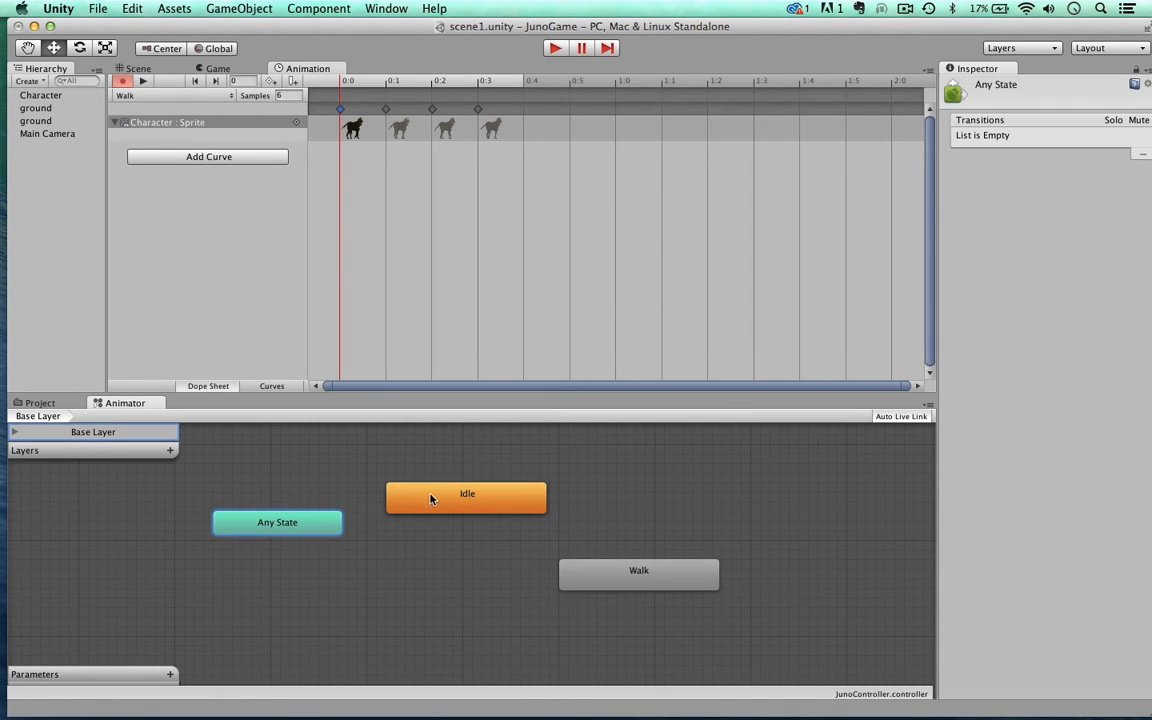
{"action": "left_click_drag", "start_coordinate": [433, 497], "coordinate": [402, 572]}
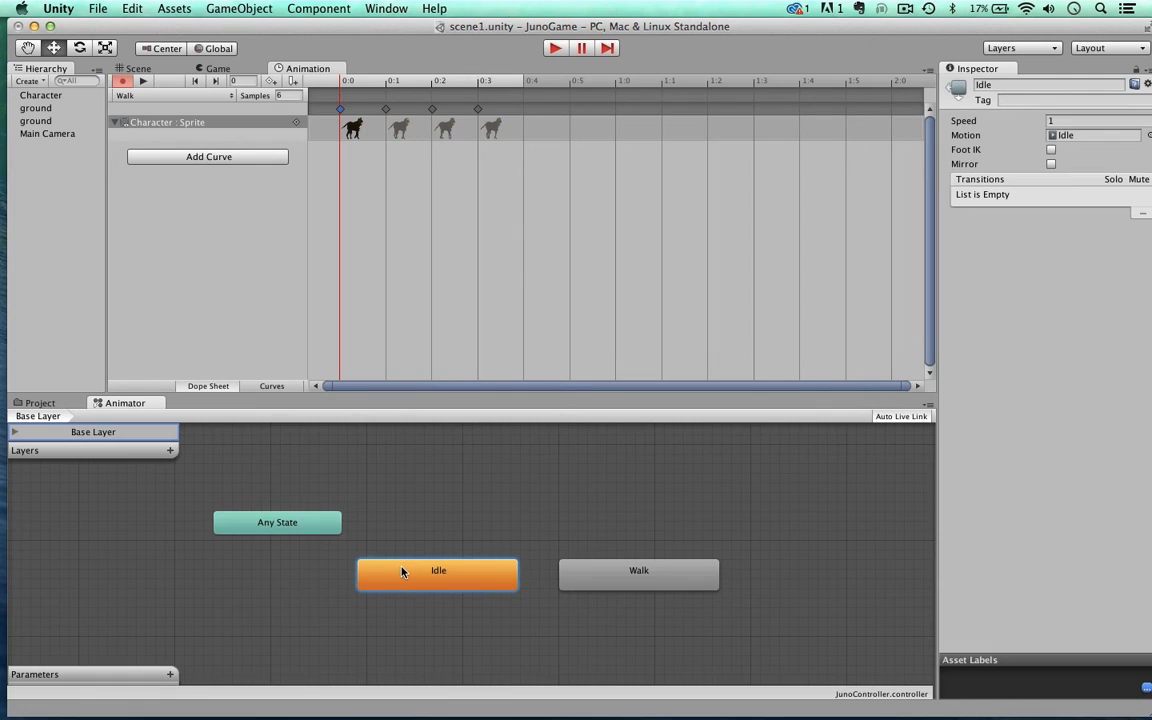
Step: Play the game to watch which state runs in the Animator graph, and stop it
{"action": "left_click", "coordinate": [556, 49]}
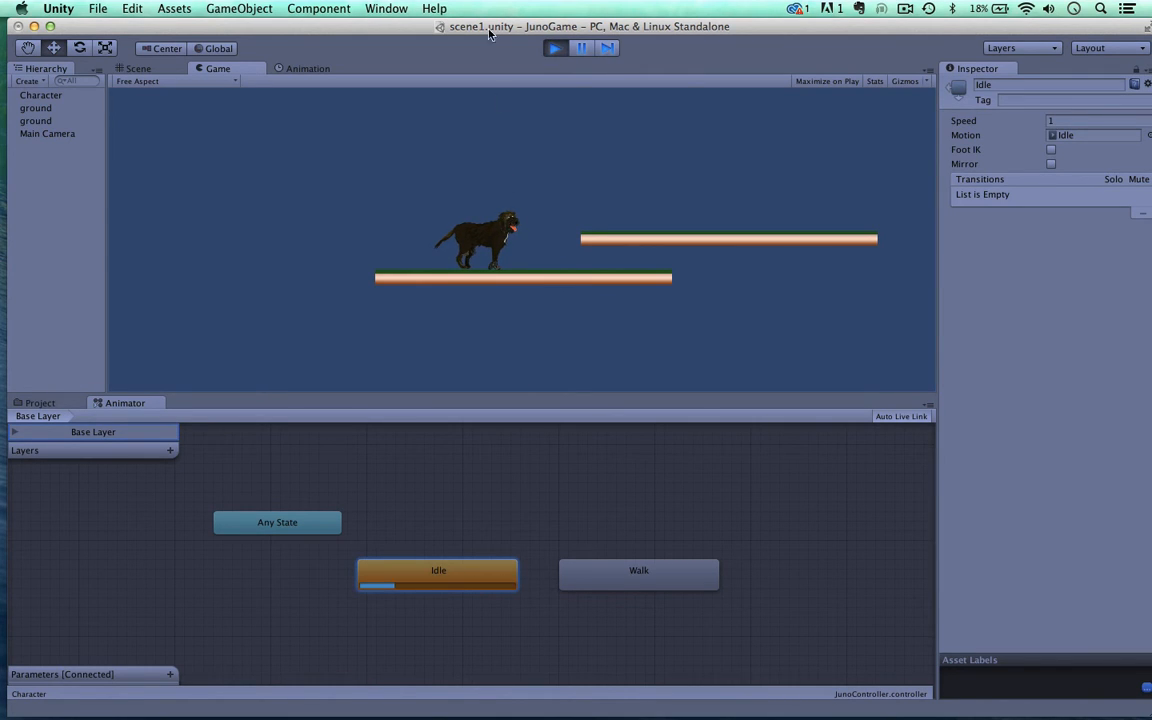
{"action": "left_click", "coordinate": [553, 47]}
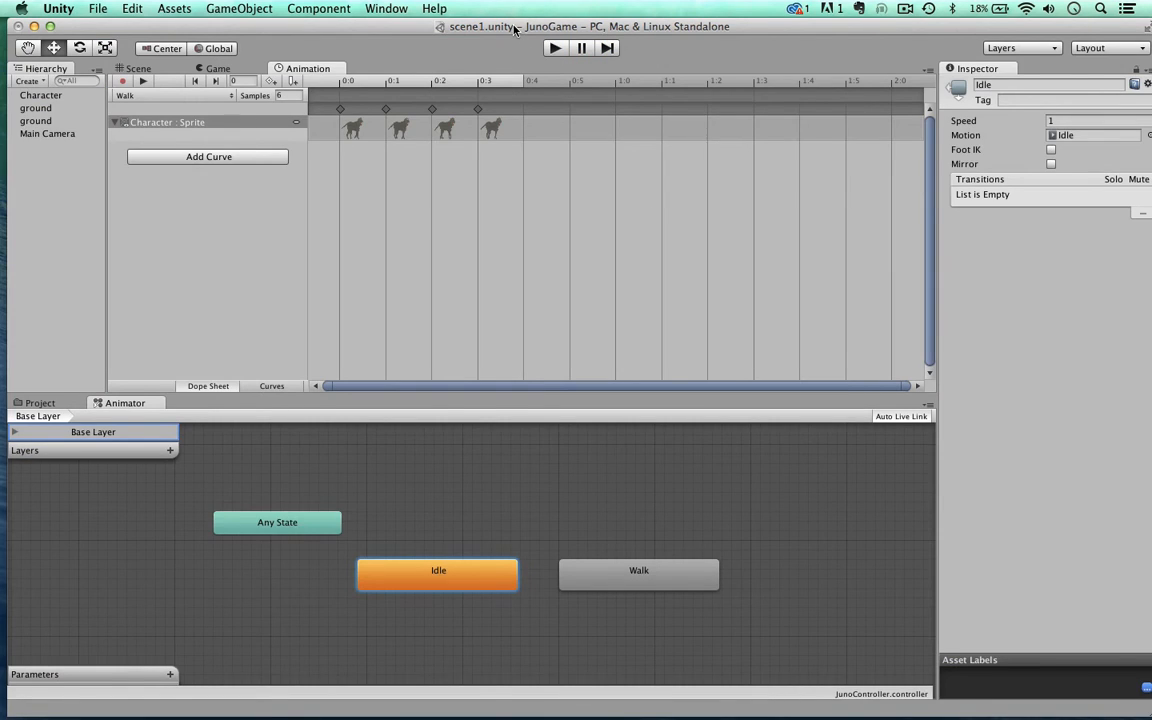
{"action": "mouse_move", "coordinate": [515, 30]}
{"action": "left_mouse_down"}
{"action": "mouse_move", "coordinate": [528, 24]}
{"action": "mouse_move", "coordinate": [517, 29]}
{"action": "left_mouse_up"}
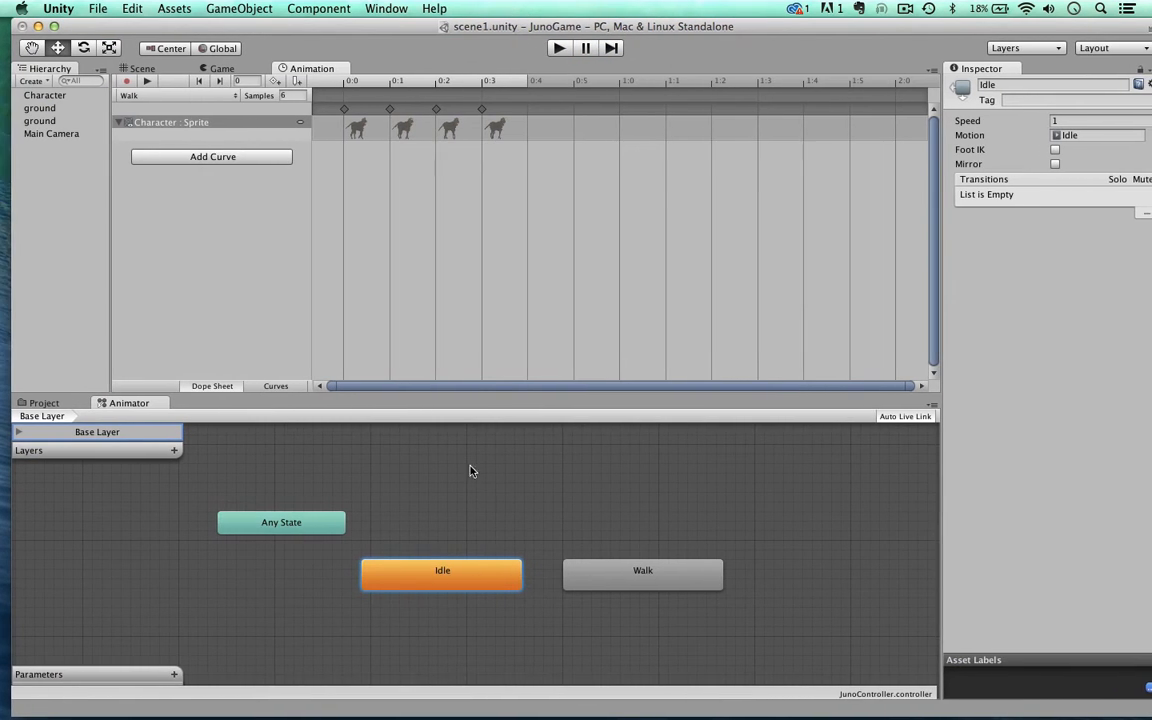
Step: Add a Float parameter named Speed to JunoController
{"action": "left_click", "coordinate": [172, 676]}
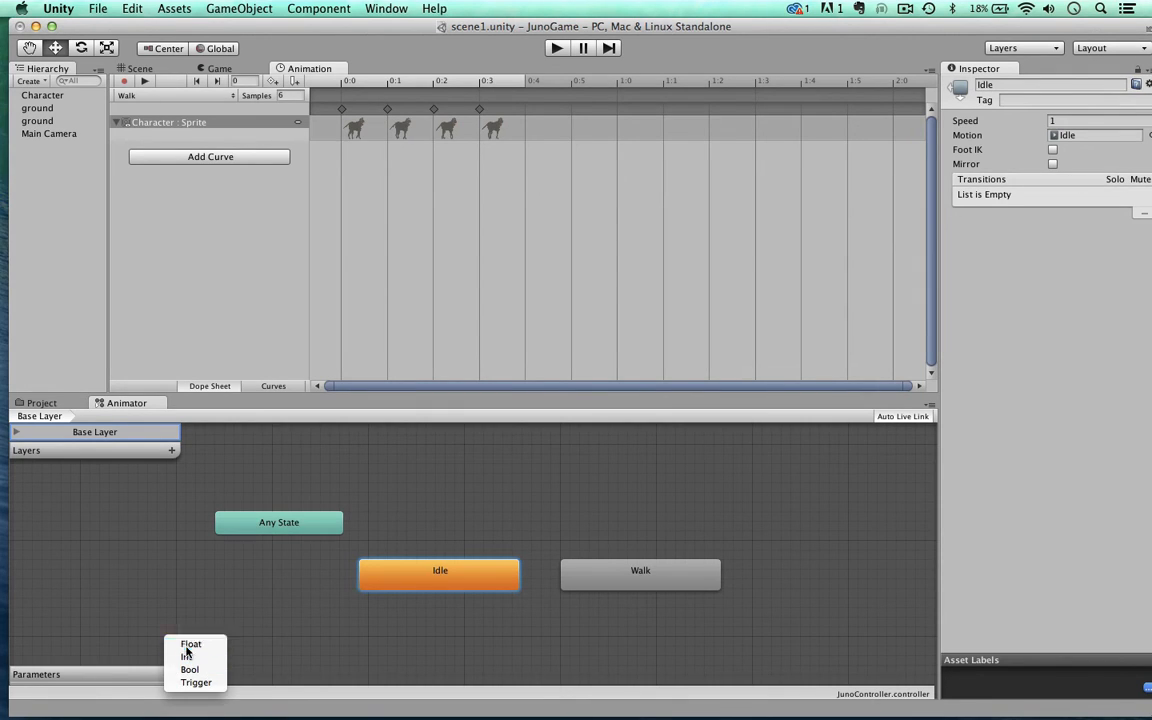
{"action": "left_click", "coordinate": [188, 646]}
{"action": "left_click", "coordinate": [99, 676]}
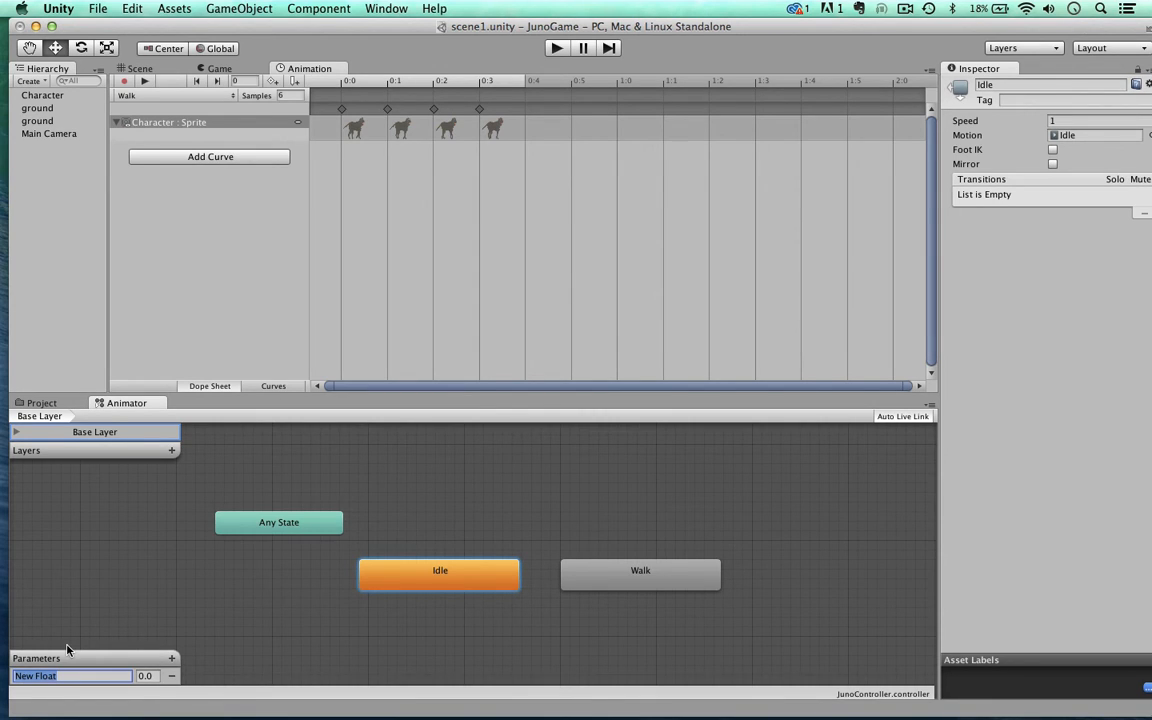
{"action": "type", "text": "Speed"}
Step: Make a transition from the Idle state to the Walk state
{"action": "left_click", "coordinate": [411, 572]}
{"action": "left_click", "coordinate": [394, 574]}
{"action": "right_click", "coordinate": [432, 575]}
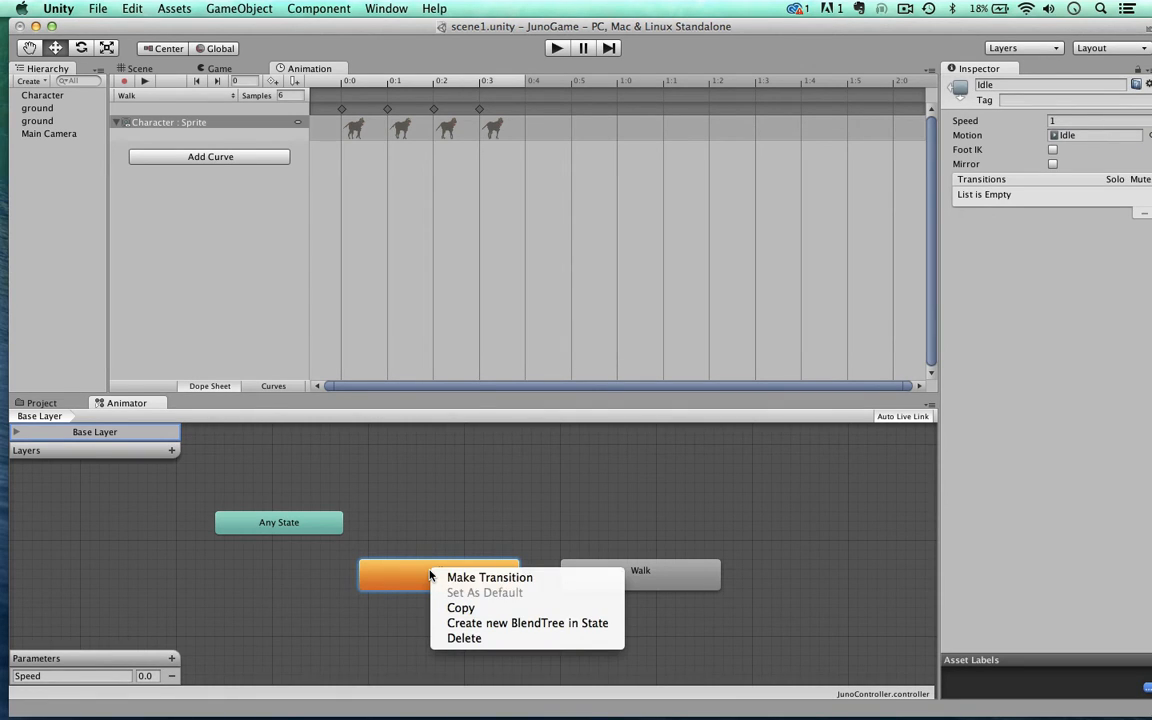
{"action": "left_click", "coordinate": [450, 578]}
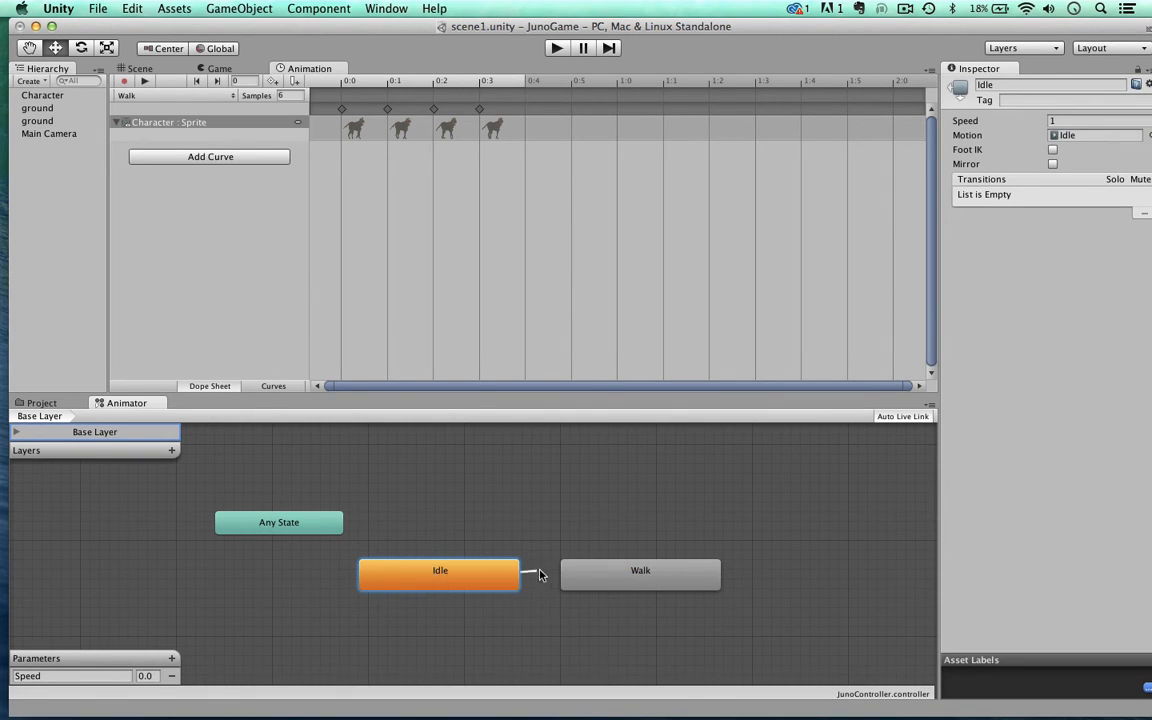
{"action": "left_click", "coordinate": [597, 577]}
Step: Set the Idle to Walk transition's condition to Speed Greater than 0.01
{"action": "left_click_drag", "start_coordinate": [475, 25], "coordinate": [467, 34]}
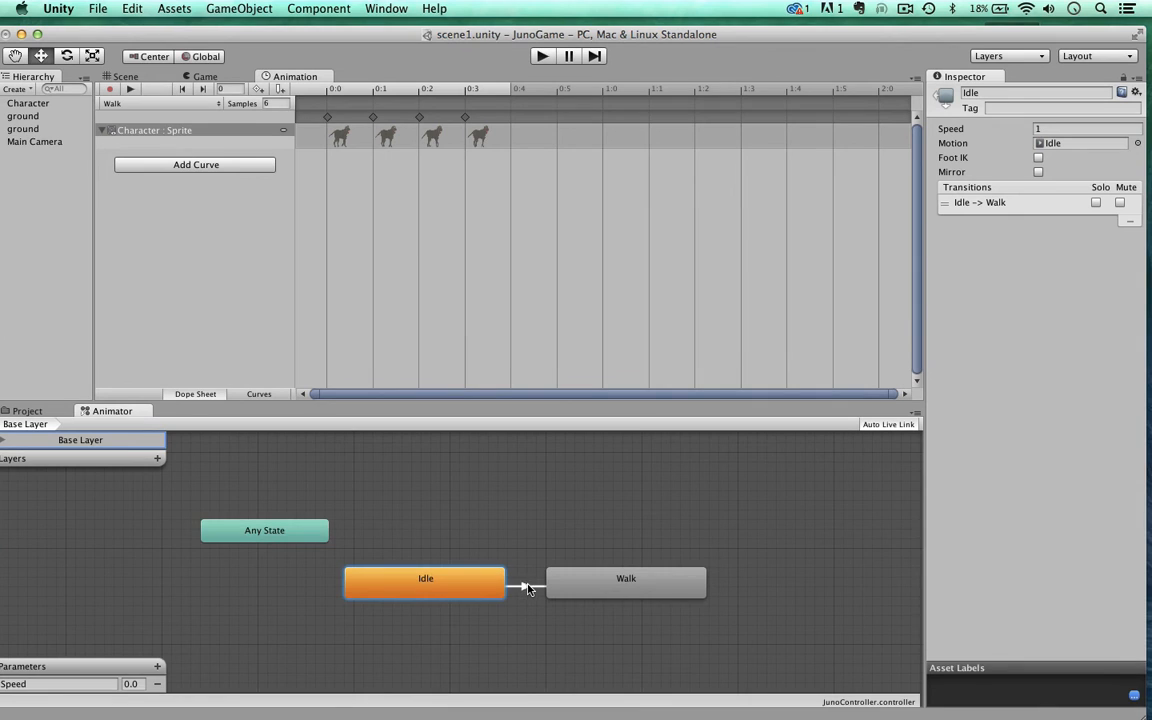
{"action": "left_click", "coordinate": [527, 587]}
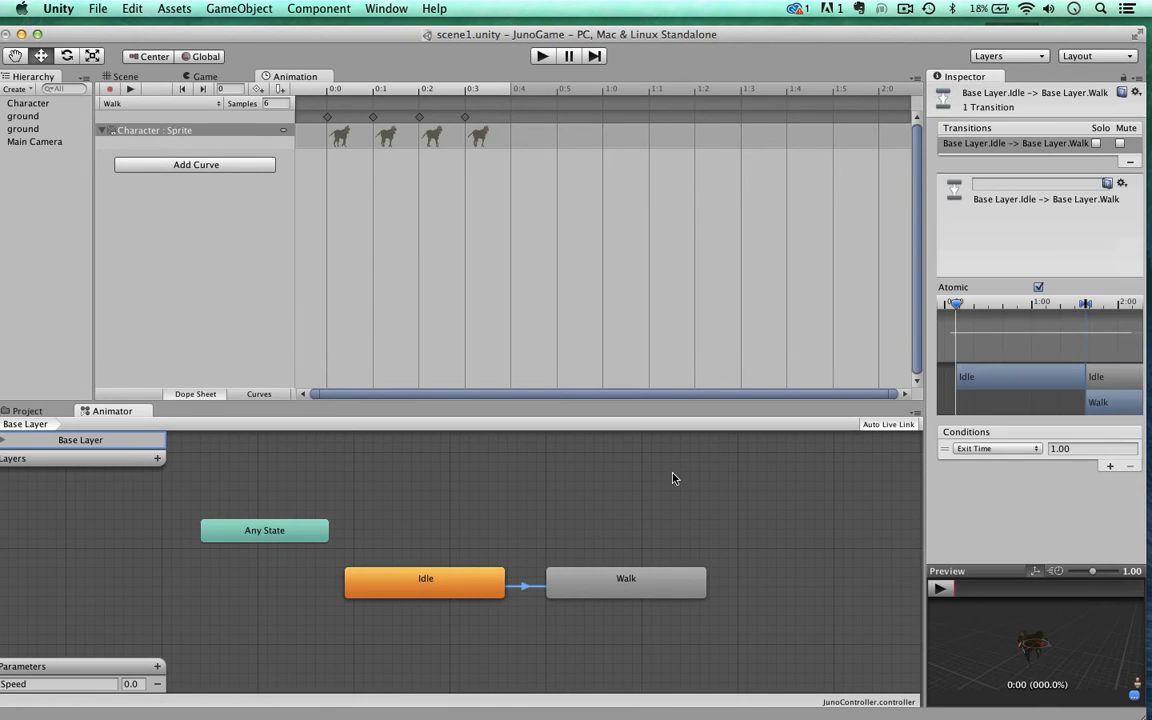
{"action": "left_click", "coordinate": [971, 449]}
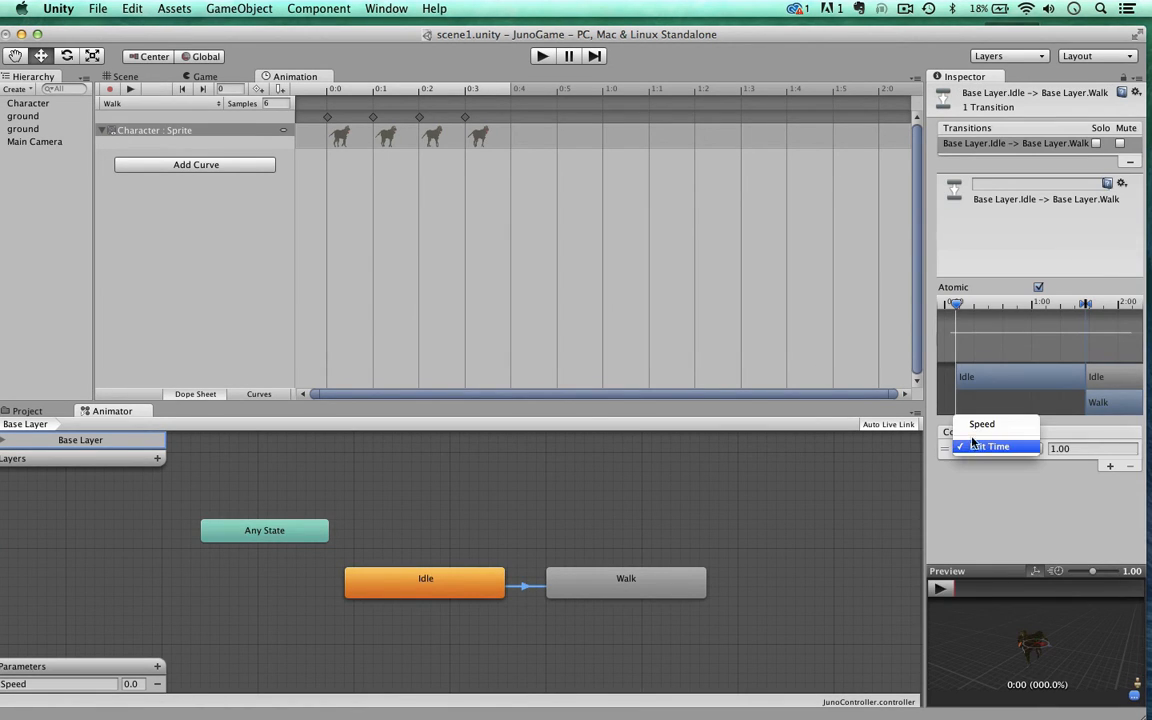
{"action": "left_click", "coordinate": [976, 424]}
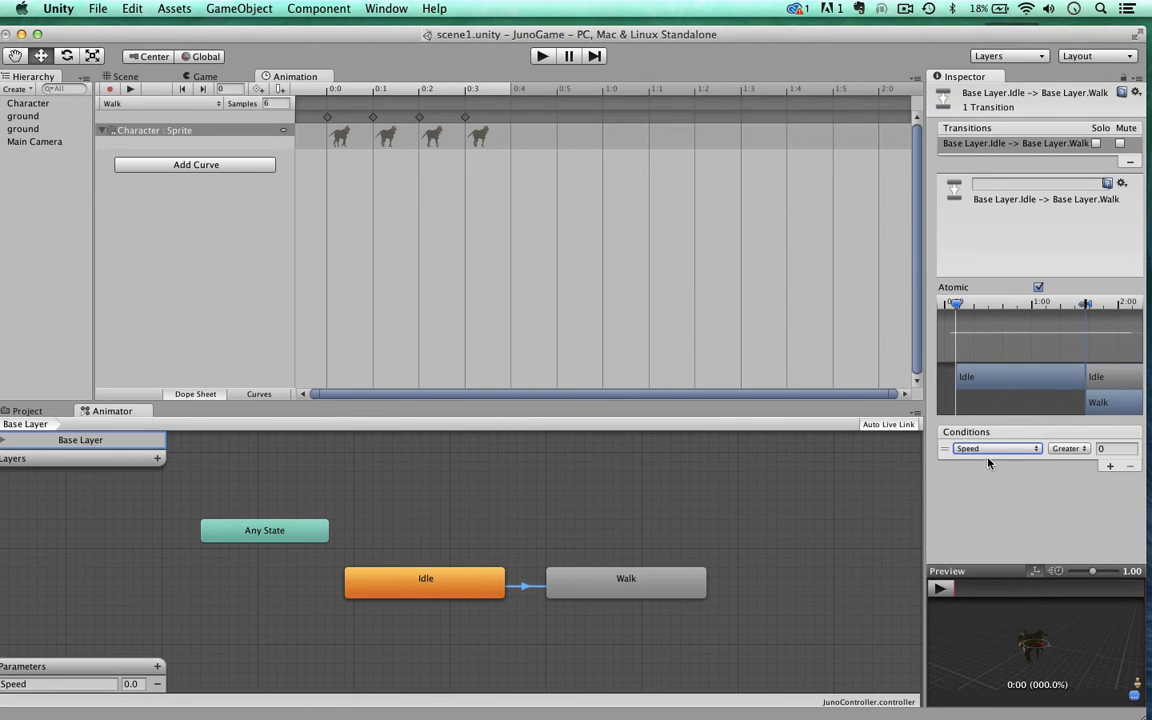
{"action": "left_click", "coordinate": [1103, 449]}
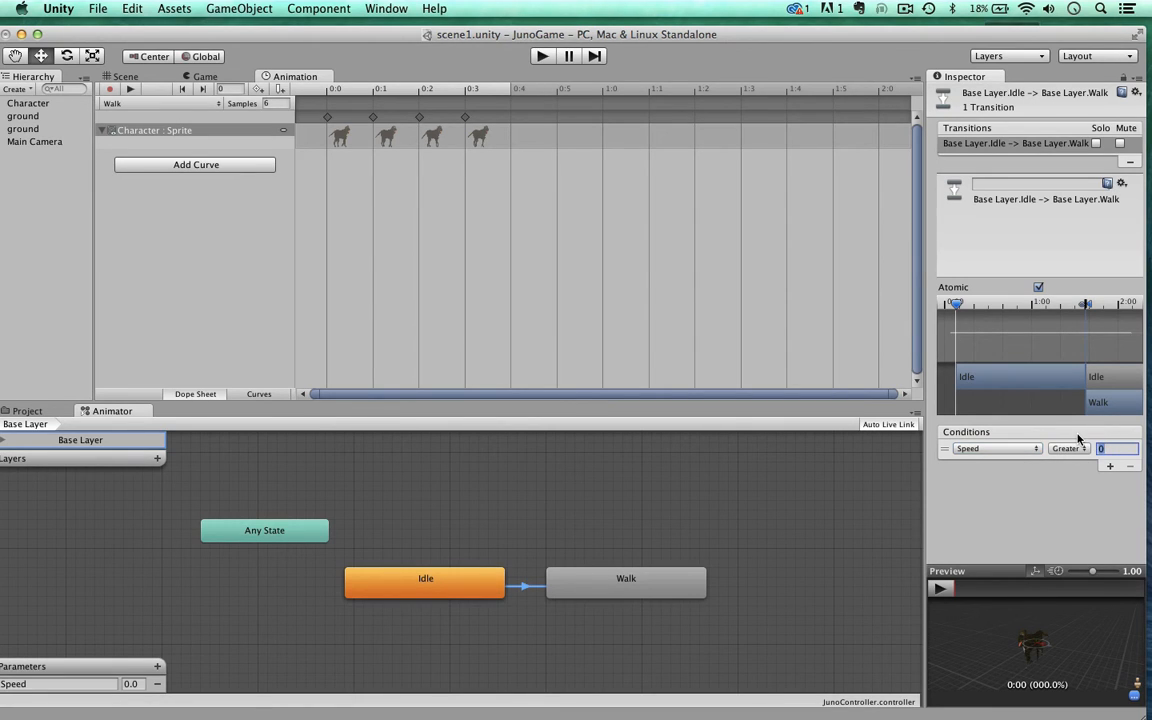
{"action": "type", "text": "0.01"}
Step: Make a return transition from the Walk state to the Idle state
{"action": "left_click", "coordinate": [661, 583]}
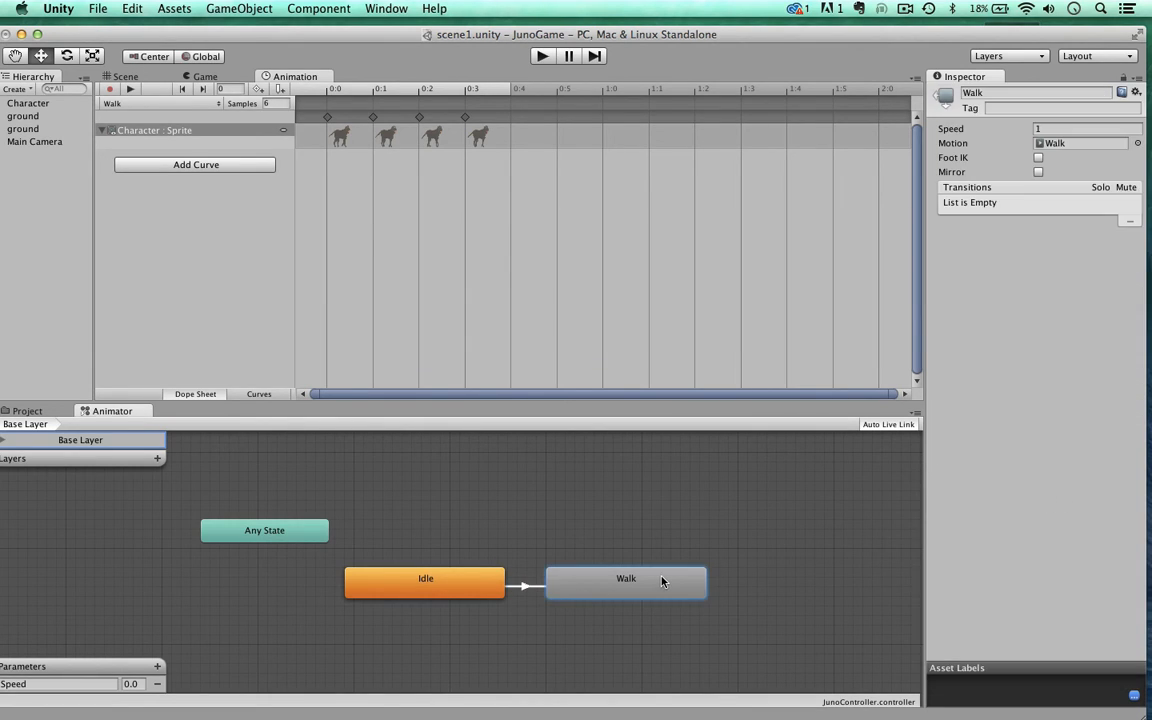
{"action": "right_click", "coordinate": [661, 581]}
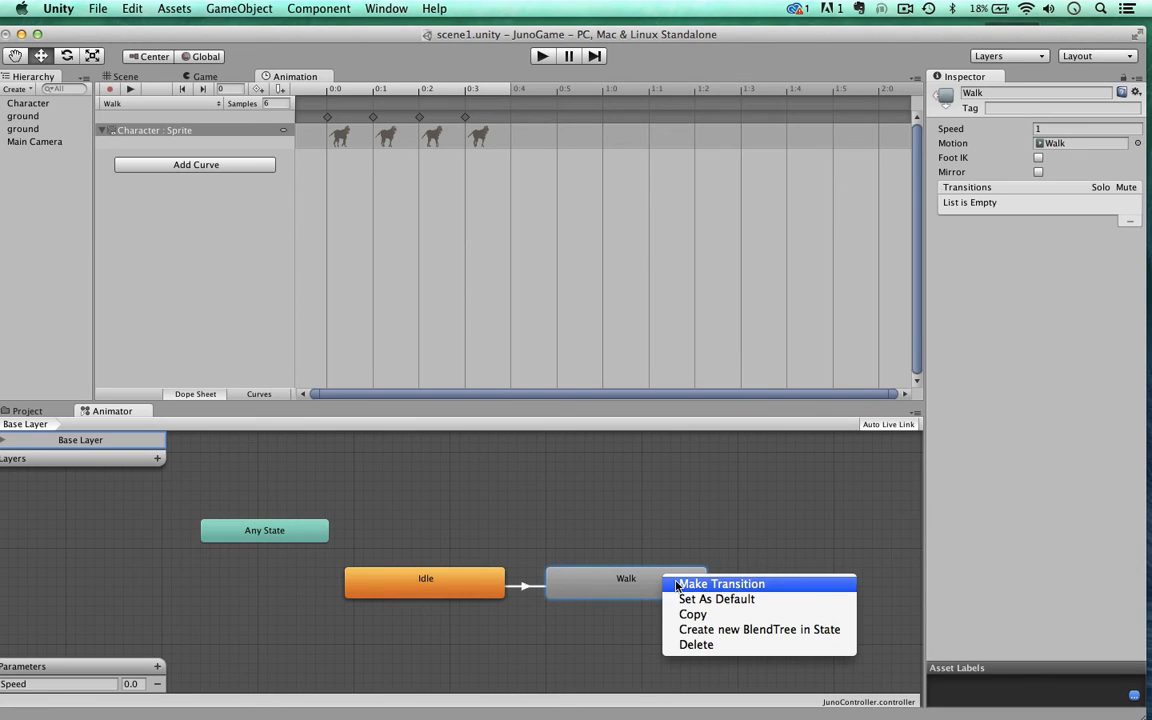
{"action": "left_click", "coordinate": [676, 586]}
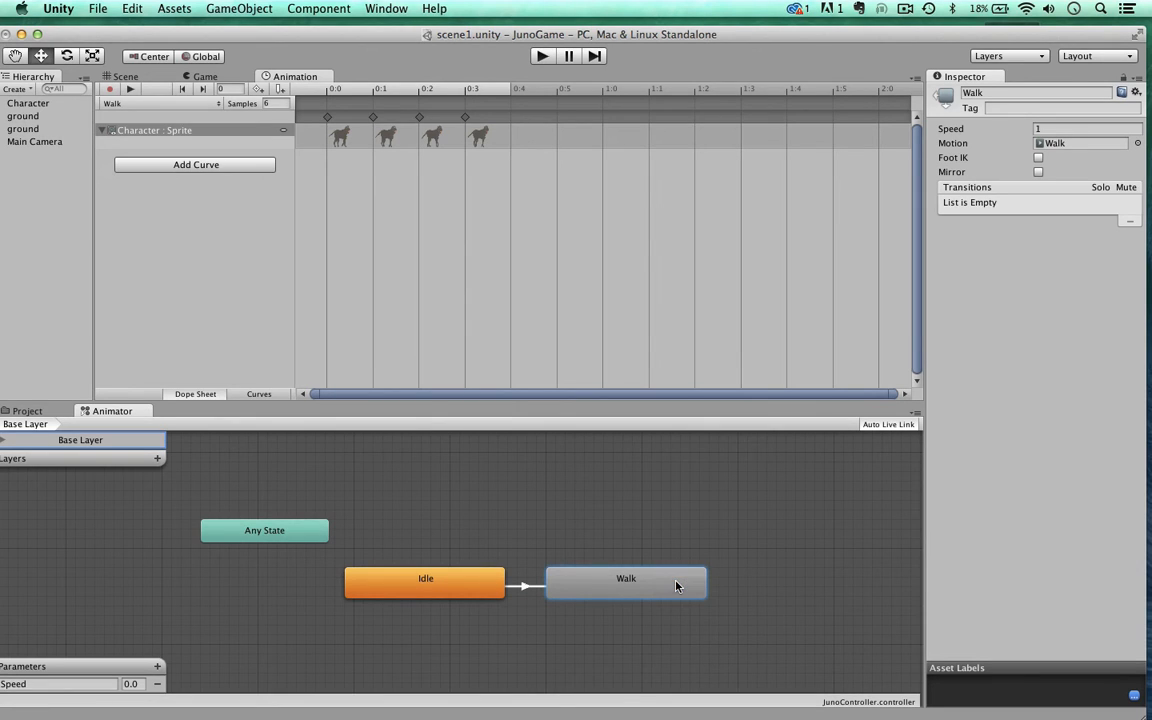
{"action": "left_click", "coordinate": [442, 581]}
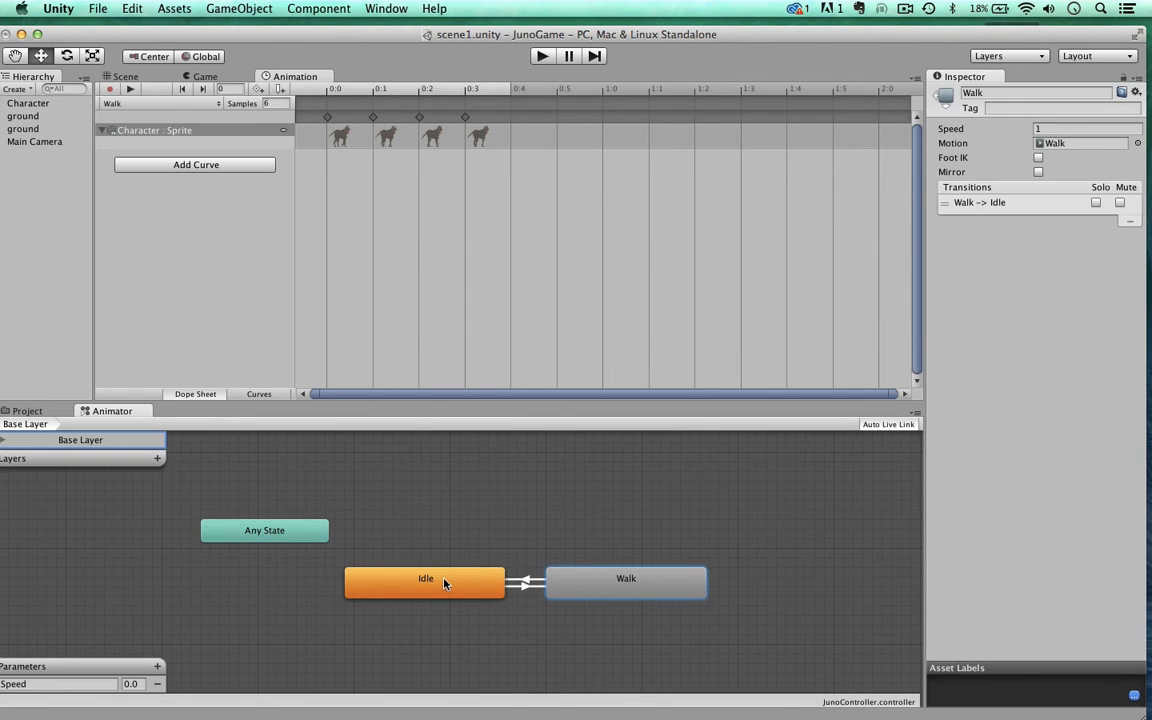
Step: Set the Walk to Idle transition's condition to Speed Less than 0.01 and review the conditions of both transitions
{"action": "left_click", "coordinate": [527, 580]}
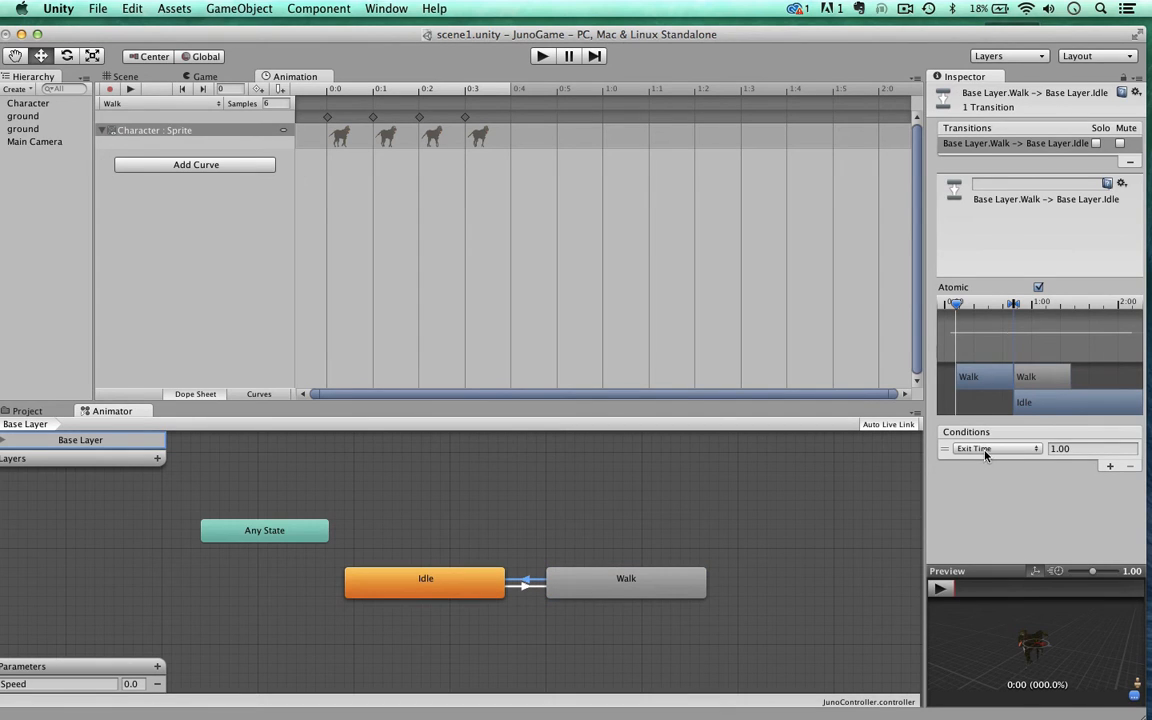
{"action": "left_click", "coordinate": [985, 450]}
{"action": "left_click", "coordinate": [980, 421]}
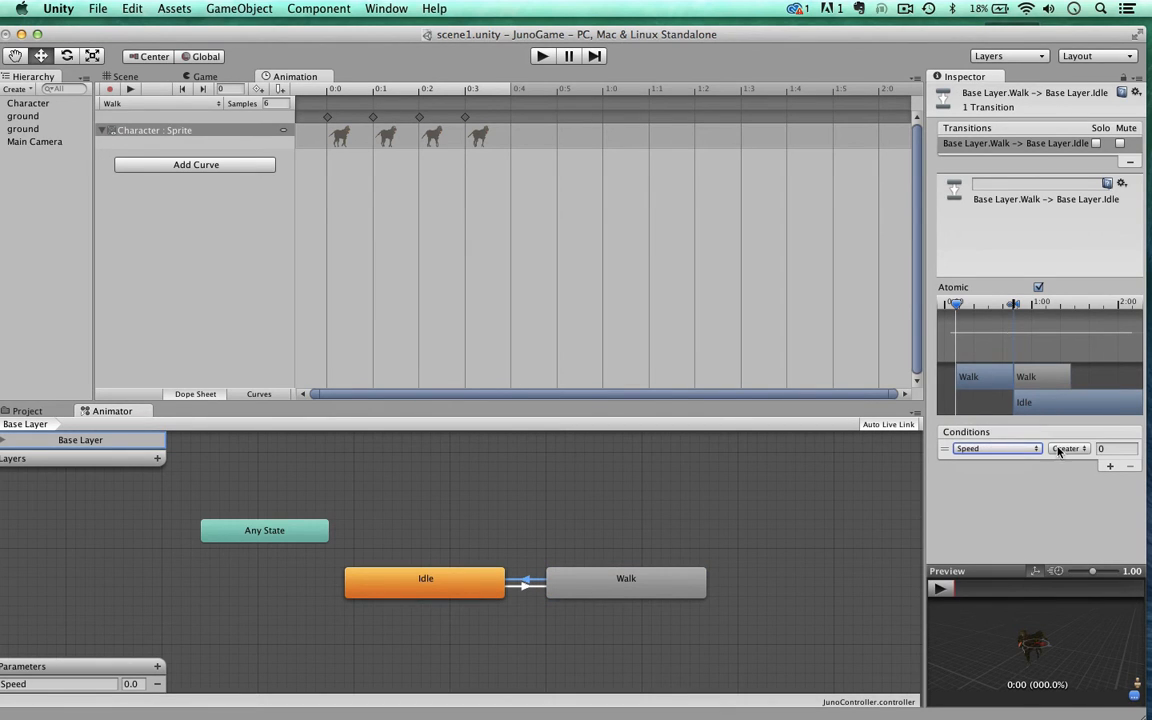
{"action": "left_click", "coordinate": [1062, 449]}
{"action": "left_click", "coordinate": [1064, 464]}
{"action": "key", "text": "Tab"}
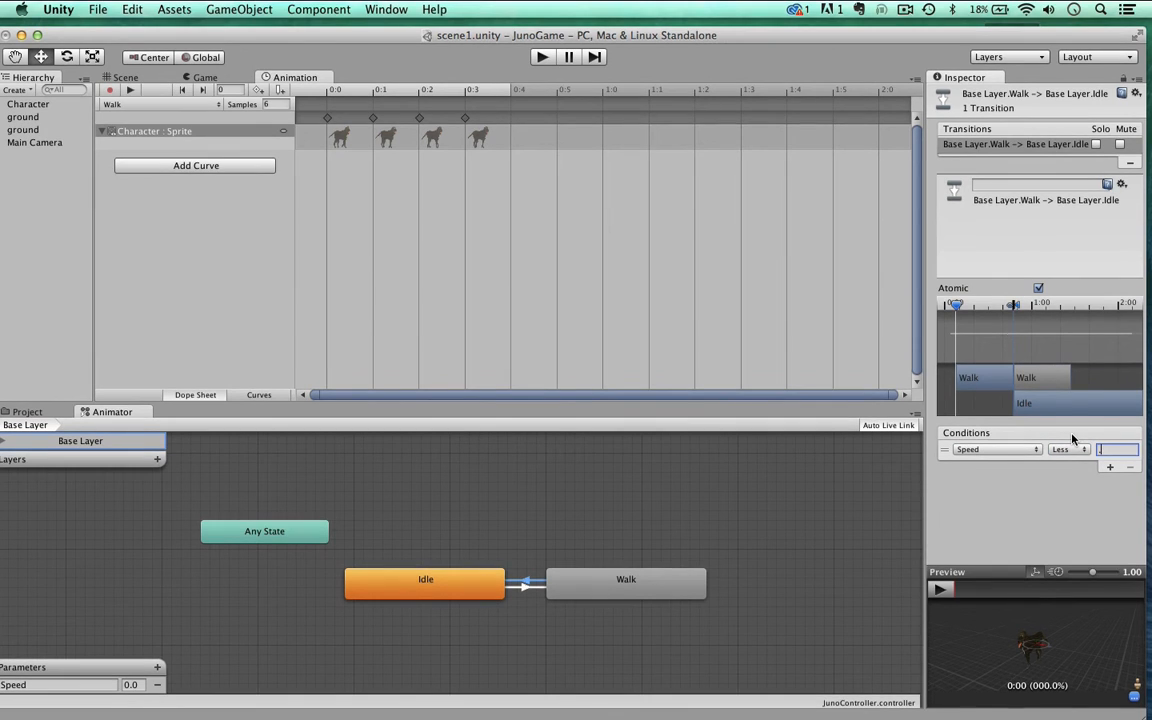
{"action": "type", "text": "0.01"}
{"action": "left_click", "coordinate": [525, 586]}
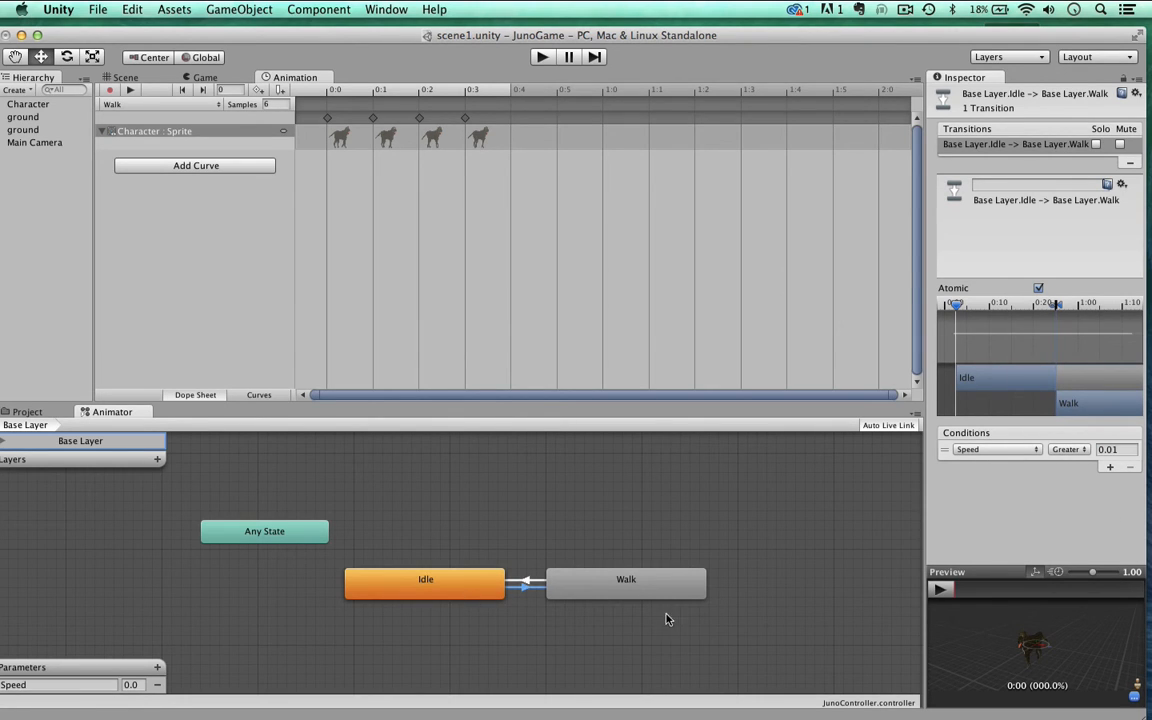
{"action": "left_click", "coordinate": [527, 581]}
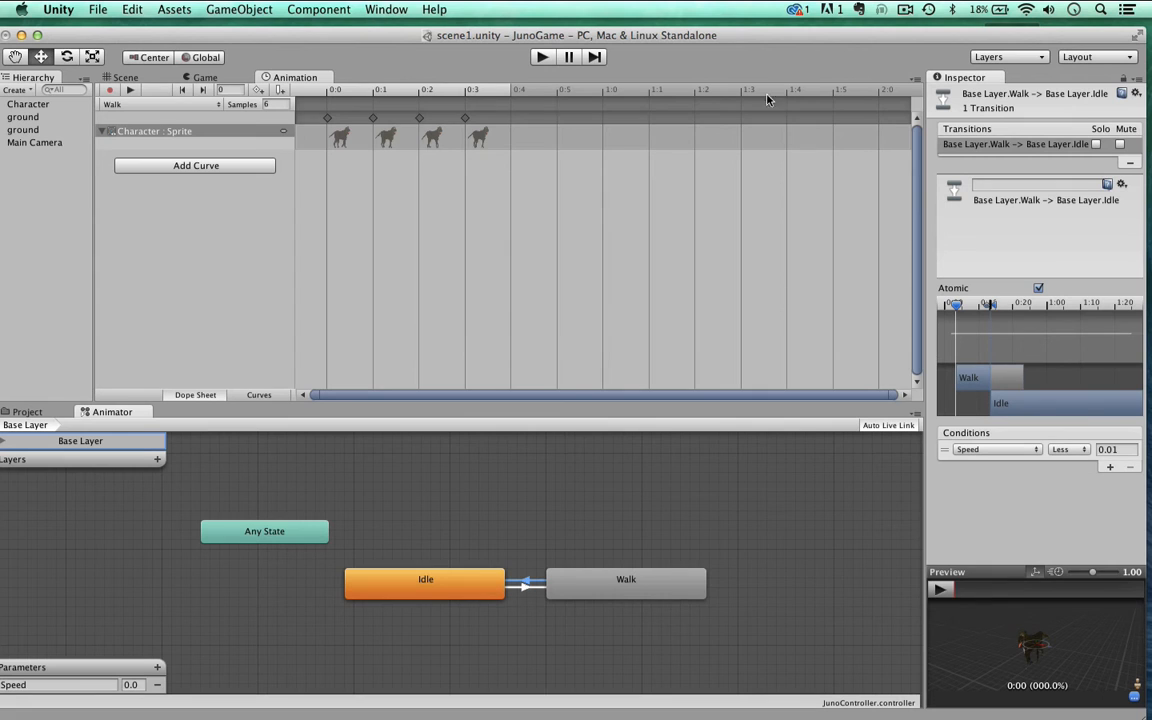
Step: Play-test the scene to check the dog's Idle state in the Animator, and stop it again
{"action": "mouse_move", "coordinate": [746, 38]}
{"action": "left_mouse_down"}
{"action": "mouse_move", "coordinate": [761, 36]}
{"action": "mouse_move", "coordinate": [756, 26]}
{"action": "left_mouse_up"}
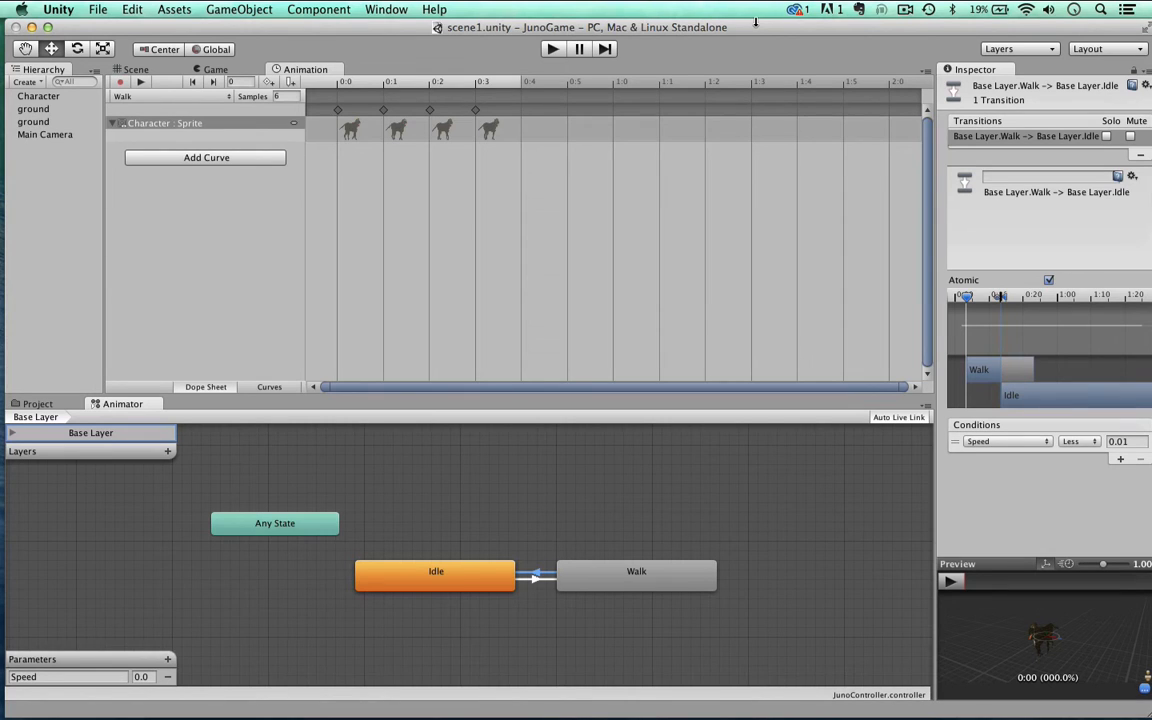
{"action": "left_click", "coordinate": [550, 52]}
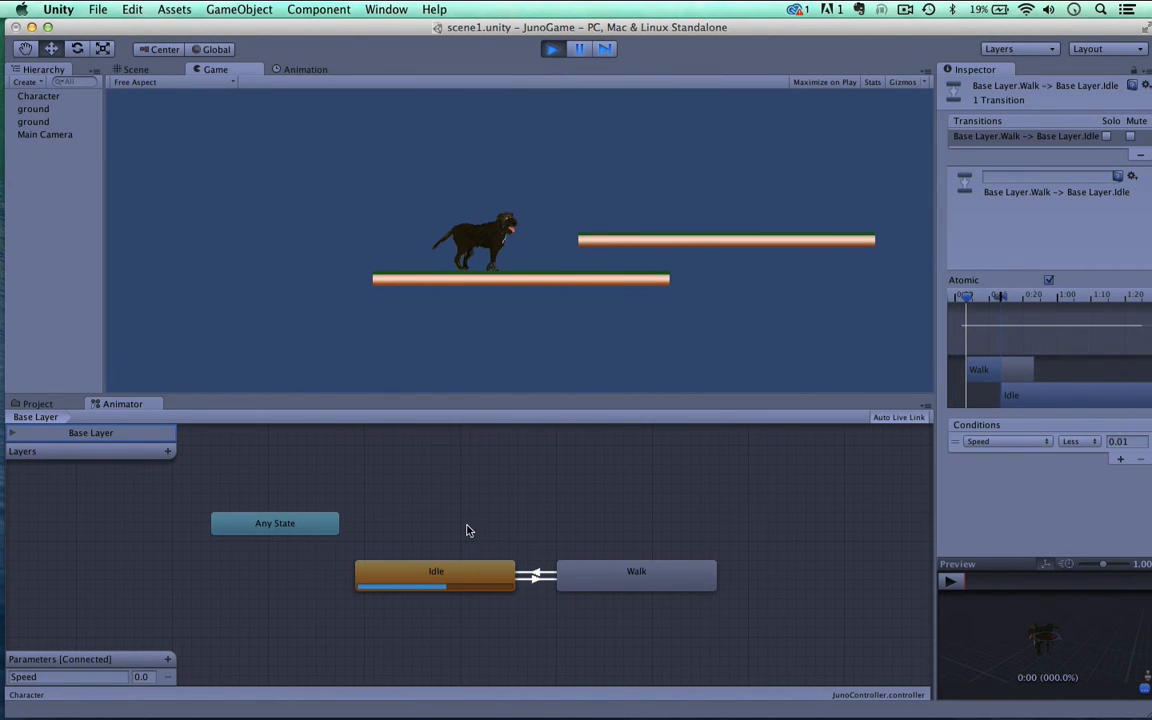
{"action": "left_click", "coordinate": [551, 49]}
{"action": "left_click_drag", "start_coordinate": [545, 30], "coordinate": [555, 12]}
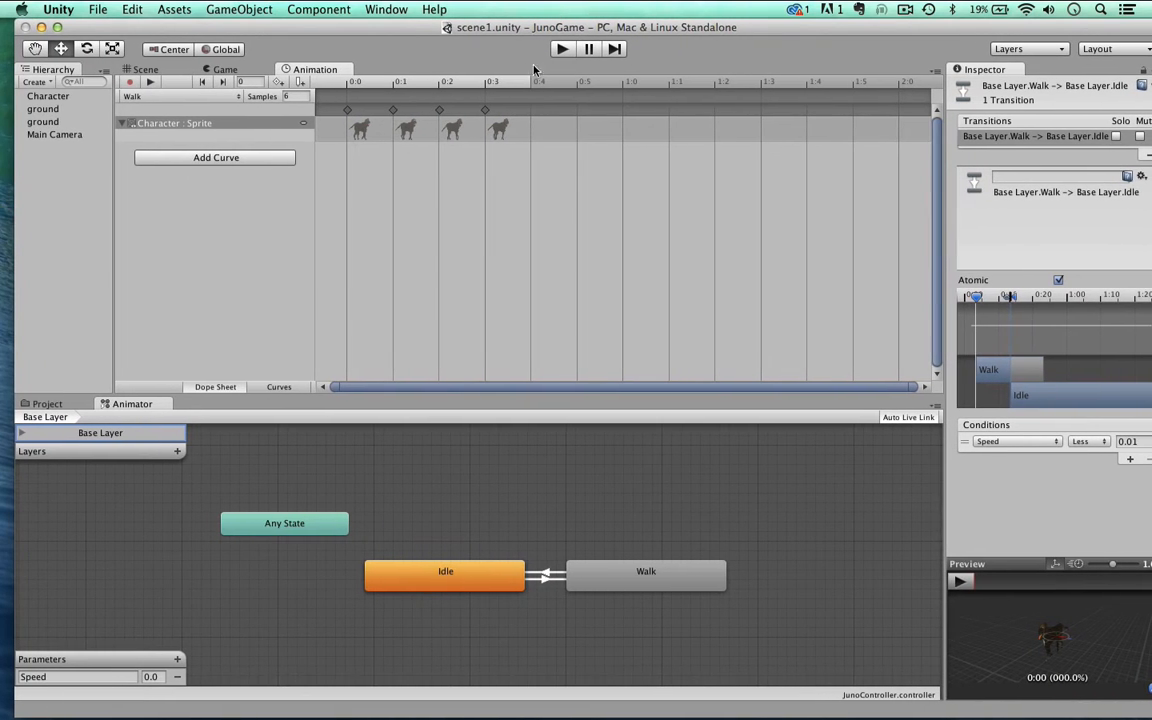
Step: Create a C# script named JunoController in the project's Scripts folder
{"action": "left_click", "coordinate": [46, 404]}
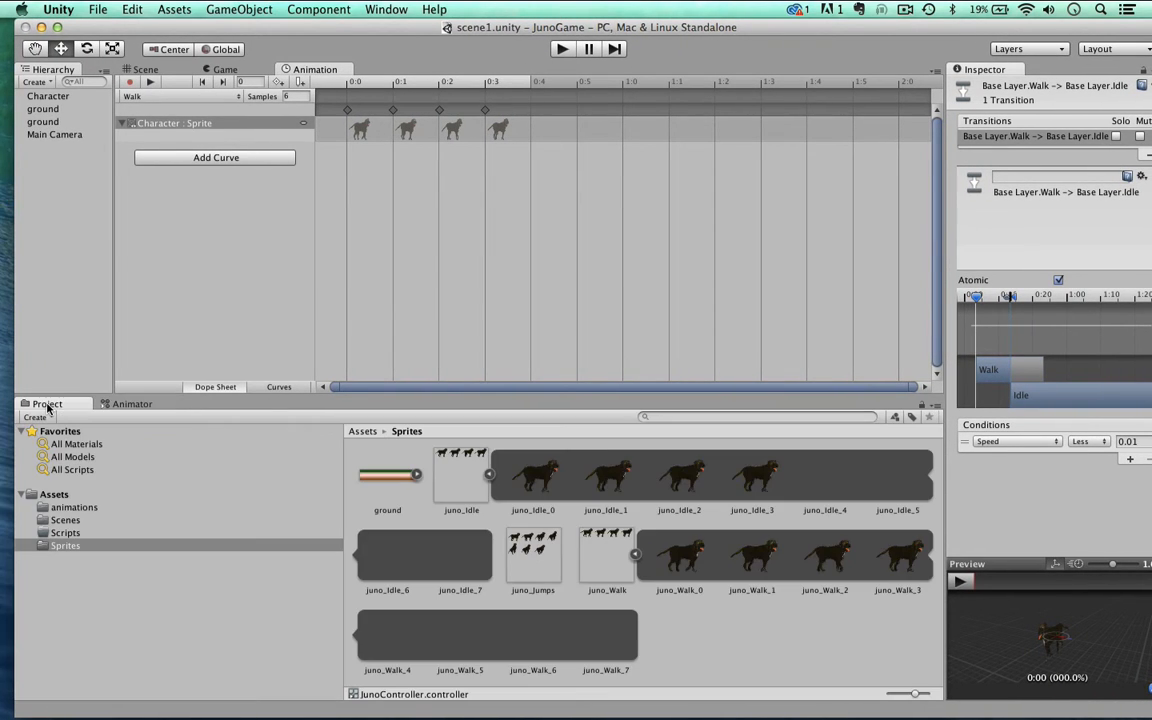
{"action": "left_click", "coordinate": [64, 533]}
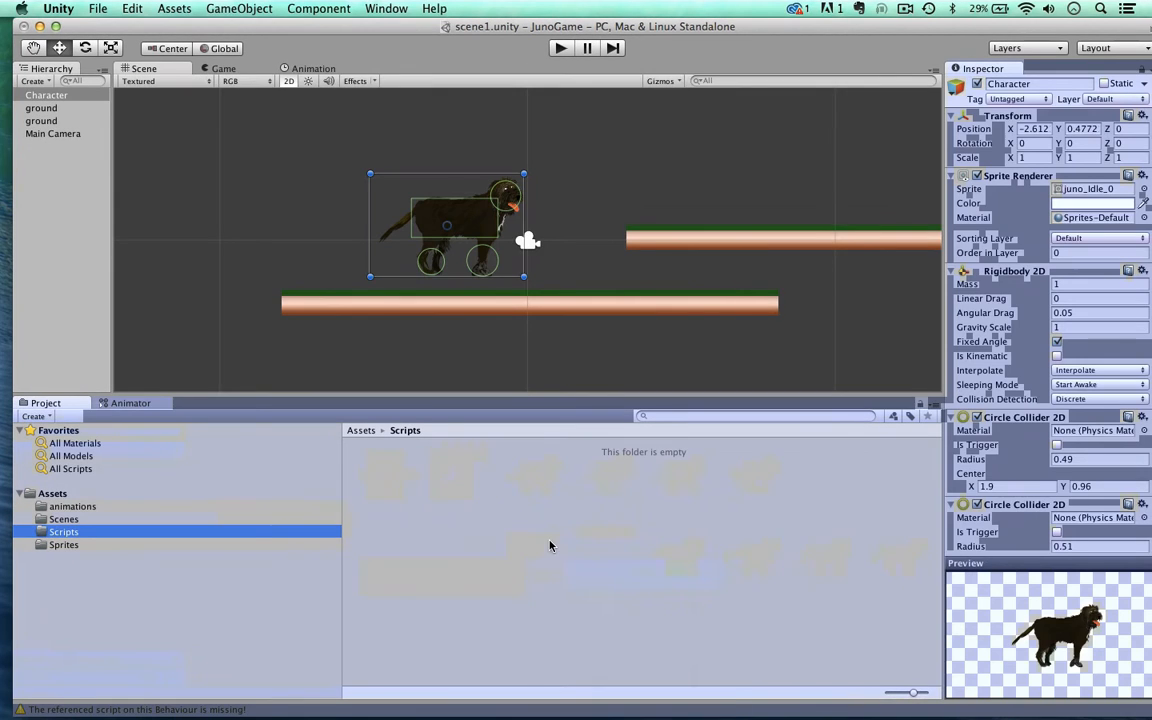
{"action": "right_click", "coordinate": [550, 545]}
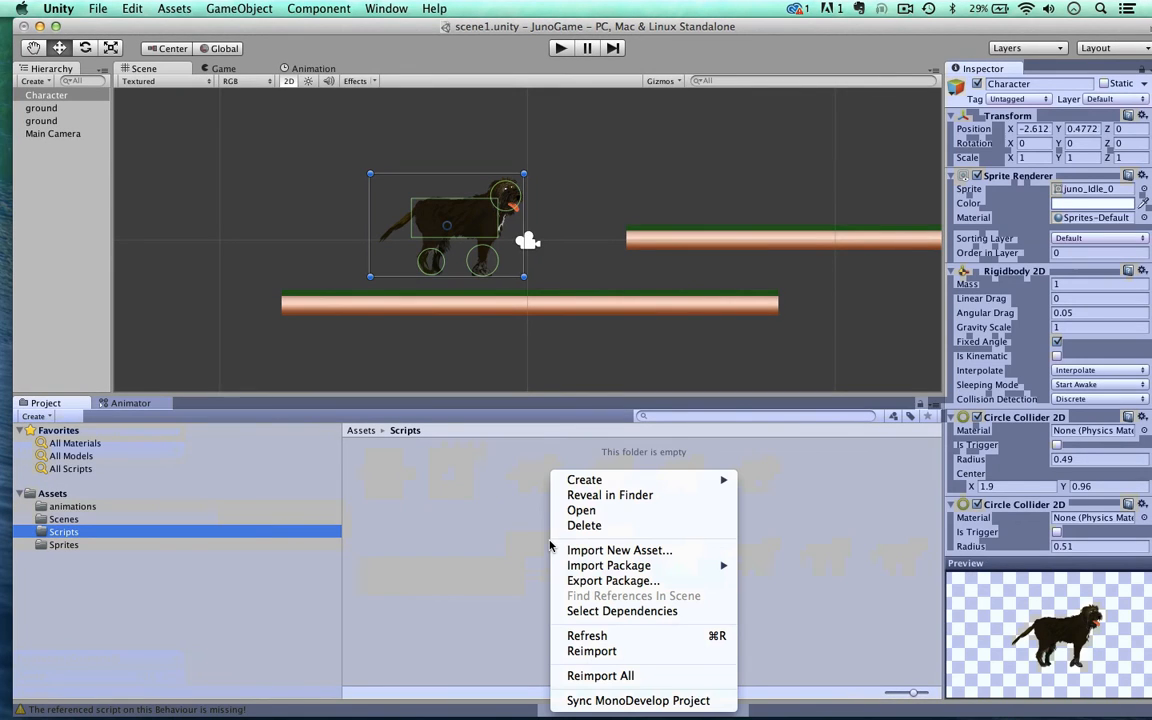
{"action": "mouse_move", "coordinate": [562, 480]}
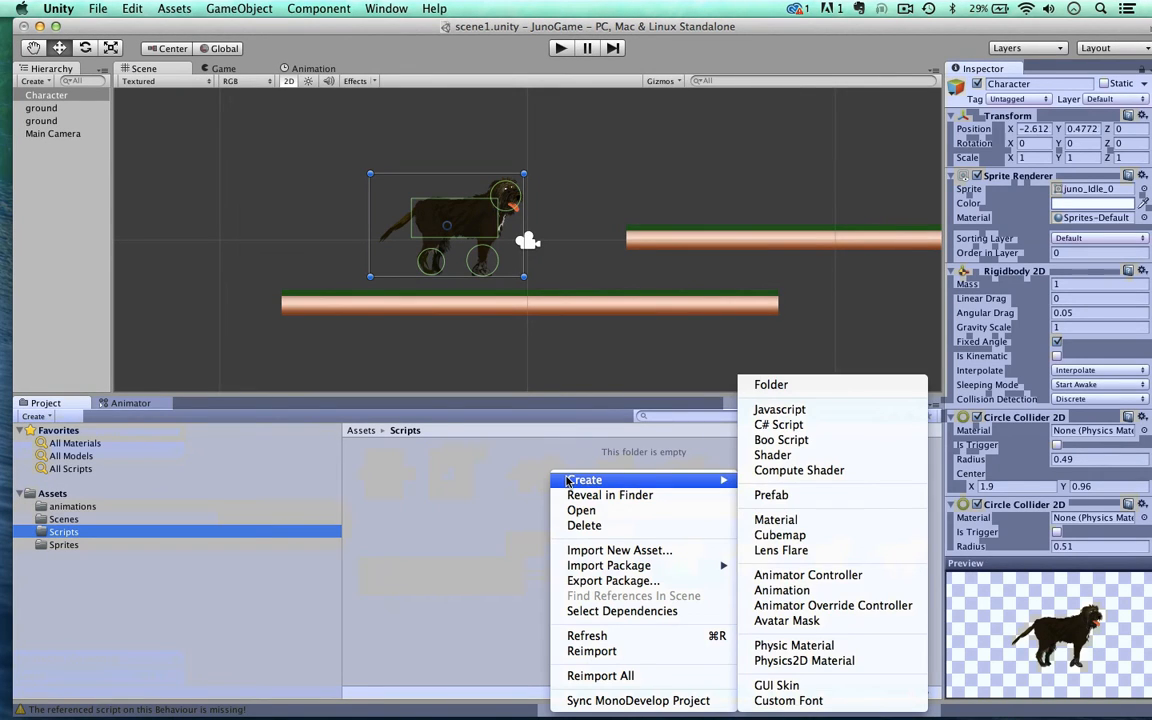
{"action": "left_click", "coordinate": [768, 428]}
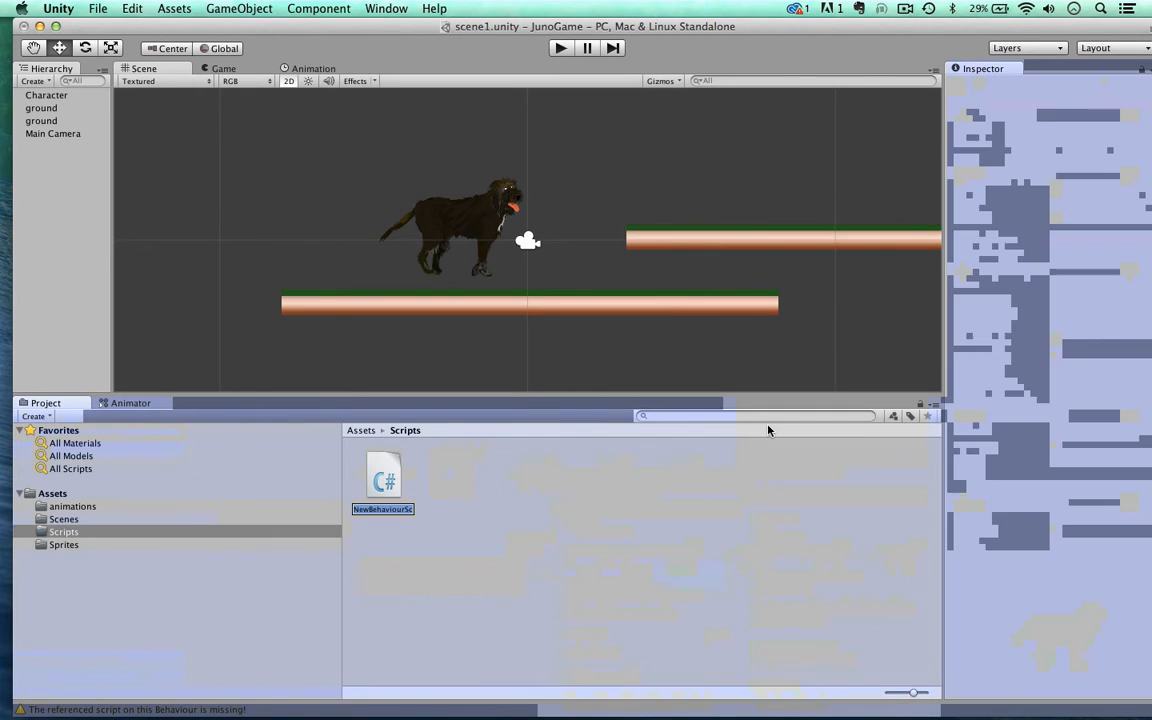
{"action": "type", "text": "Juno"}
{"action": "key", "text": "BackSpace"}
{"action": "key", "text": "BackSpace"}
{"action": "key", "text": "BackSpace"}
{"action": "type", "text": "JunoController"}
{"action": "key", "text": "Return"}
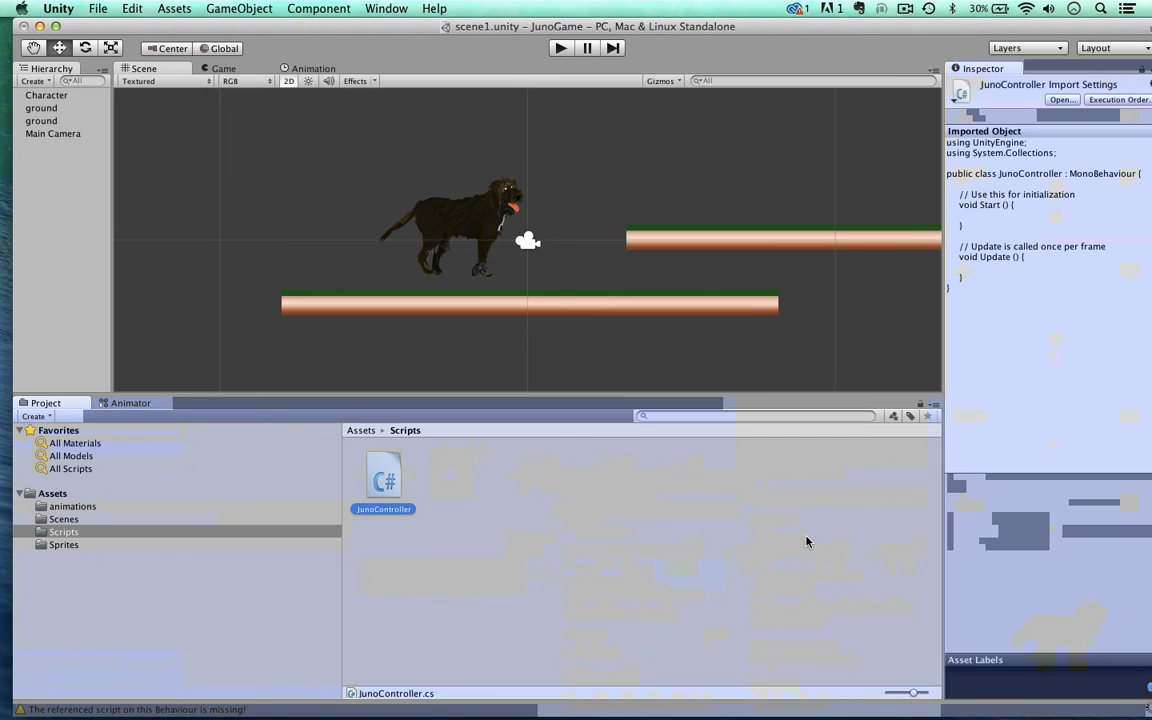
Step: Open the JunoController script in MonoDevelop and bring up the prepared "before walk - no comments" code in TextEdit
{"action": "double_click", "coordinate": [383, 478]}
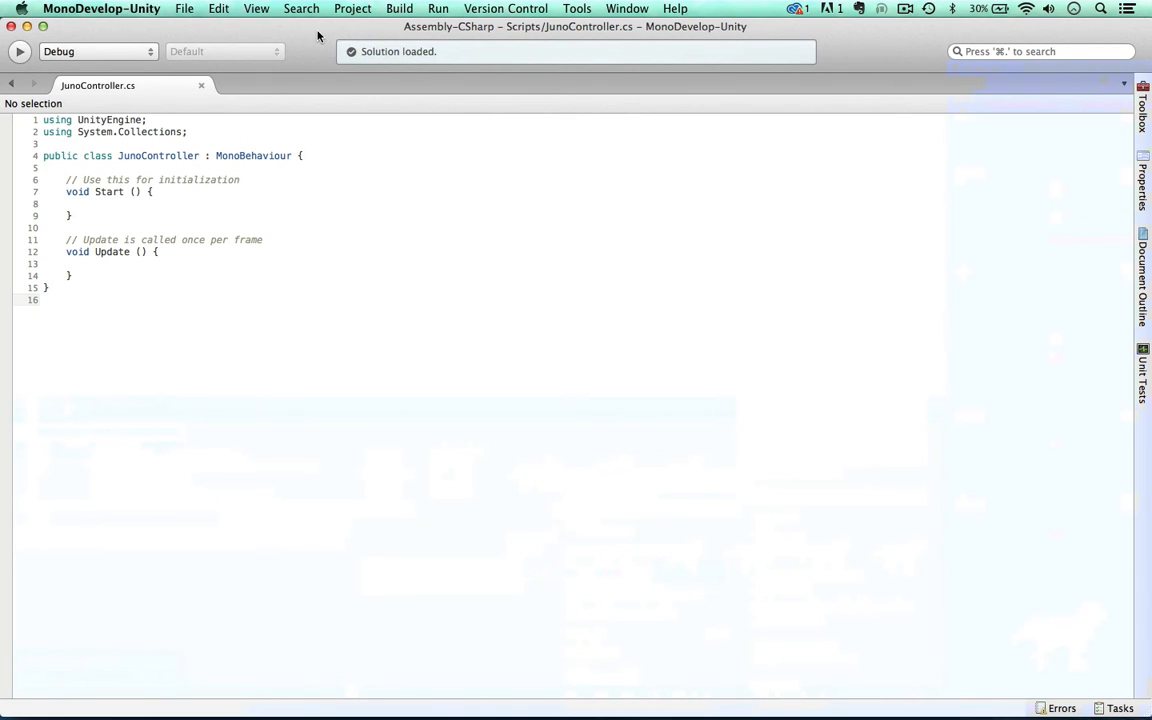
{"action": "left_click_drag", "start_coordinate": [317, 31], "coordinate": [357, 61]}
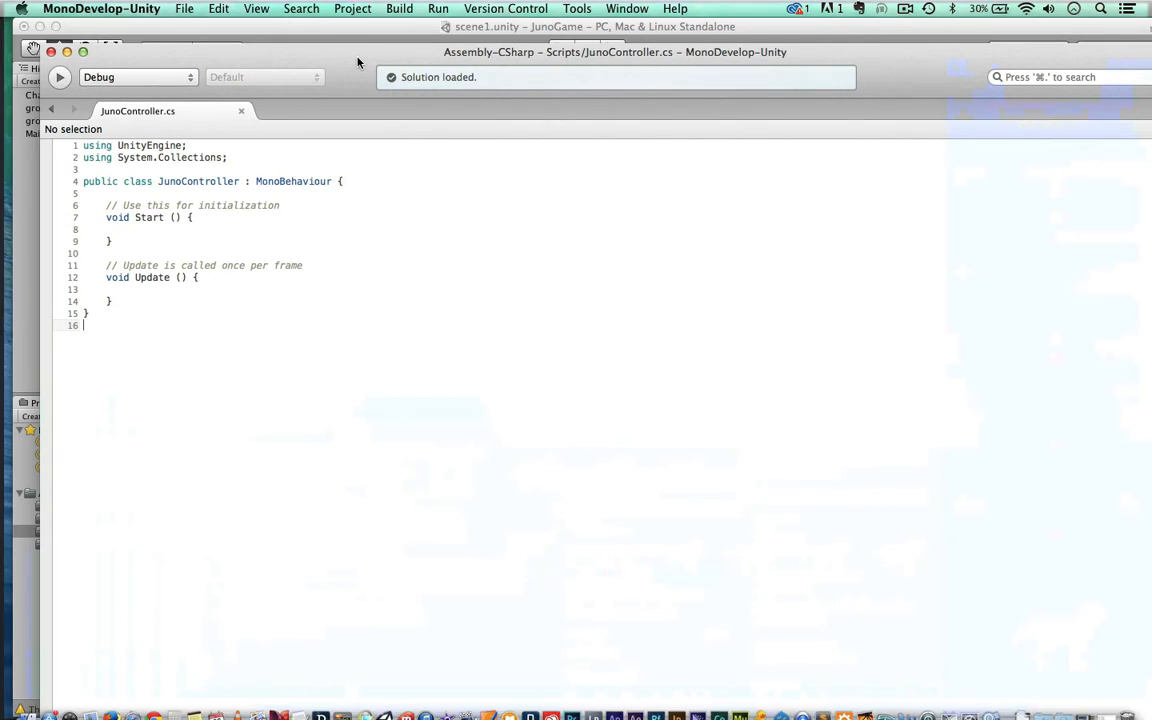
{"action": "key", "text": "ctrl+Up"}
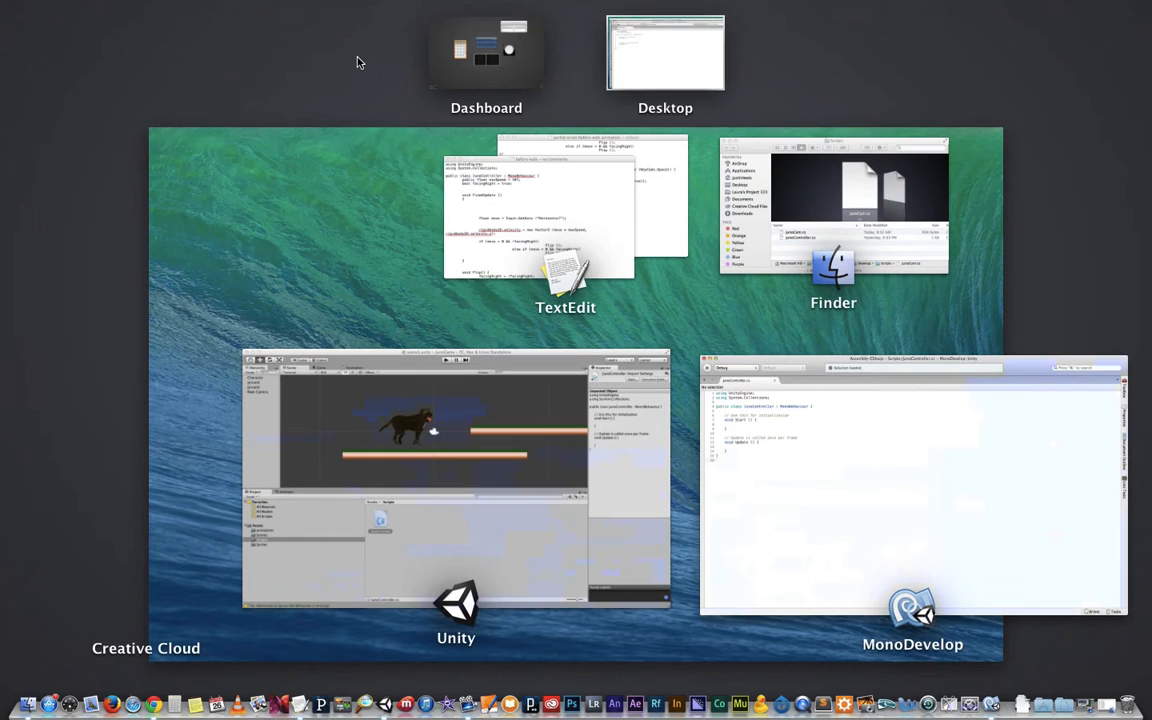
{"action": "left_click", "coordinate": [540, 211]}
{"action": "left_click_drag", "start_coordinate": [450, 28], "coordinate": [648, 19]}
{"action": "left_click_drag", "start_coordinate": [345, 52], "coordinate": [332, 27]}
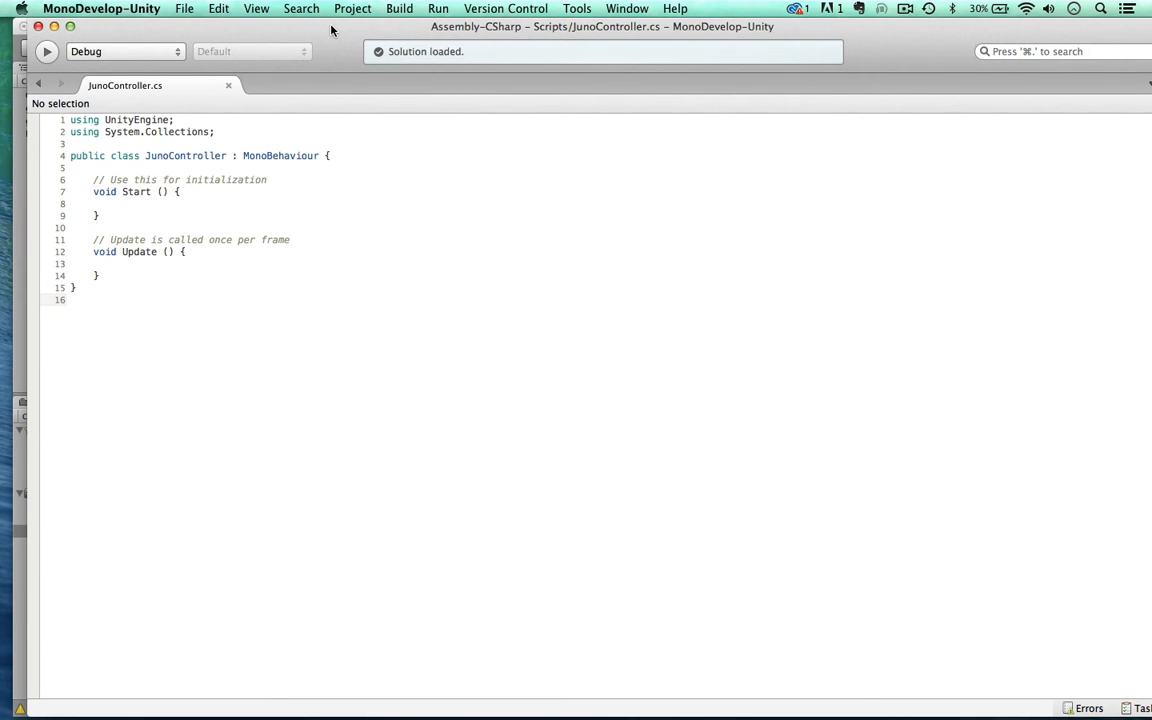
Step: Replace all the default code in JunoController.cs with the prepared maxSpeed, FixedUpdate and Flip movement code, and save the script
{"action": "left_click_drag", "start_coordinate": [211, 311], "coordinate": [70, 105]}
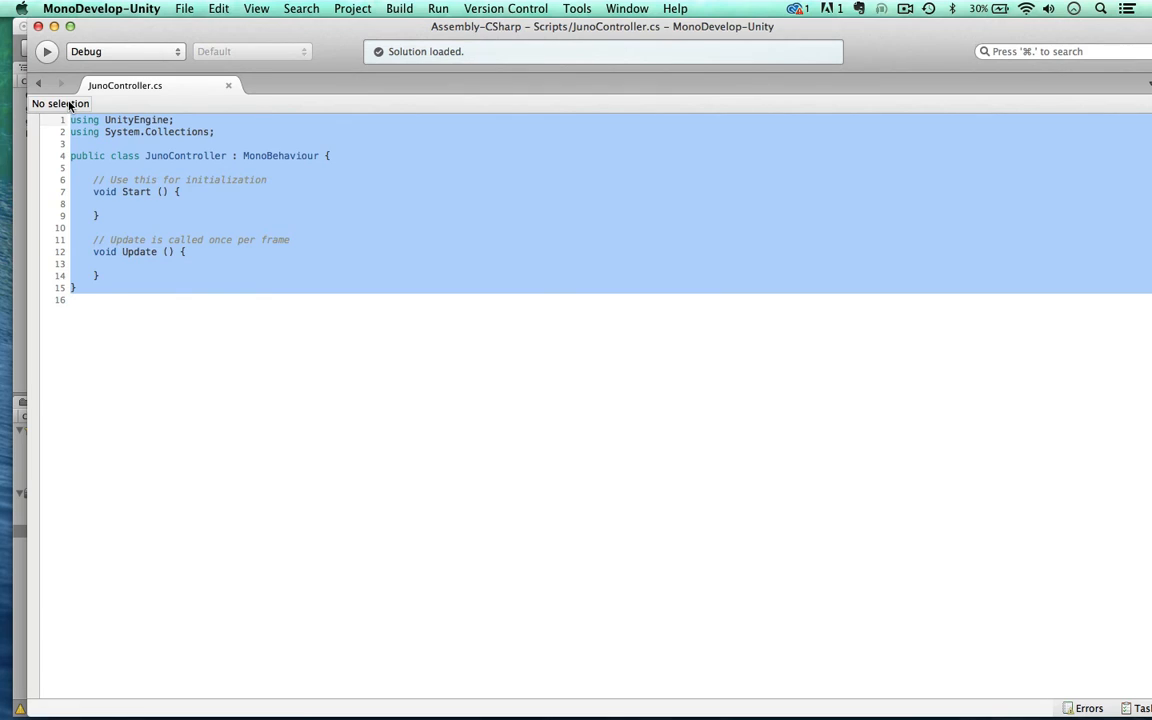
{"action": "type", "text": "using UnityEngine; using System.Collections;  public class JunoController : MonoBehaviour { \tpublic float maxSpeed = 10f; \tbool facingRight = true;   \tvoid FixedUpdate () \t{     \t\tfloat move = Input.GetAxis (\"Horizontal\");   \t\trigidbody2D.velocity = new Vector2 (move * maxSpeed, rigidbody2D.velocity.y);  \t\tif (move > 0 && !facingRight) \t\t\tFlip (); \t\telse if (move < 0 && facingRight) \t\t\tFlip ();  \t}   \tvoid Flip() { \t\tfacingRight = !facingRight; \t\tVector3 theScale = transform.localScale; \t\ttheScale.x *= -1; \t\ttransform.localScale = theScale; \t}  }"}
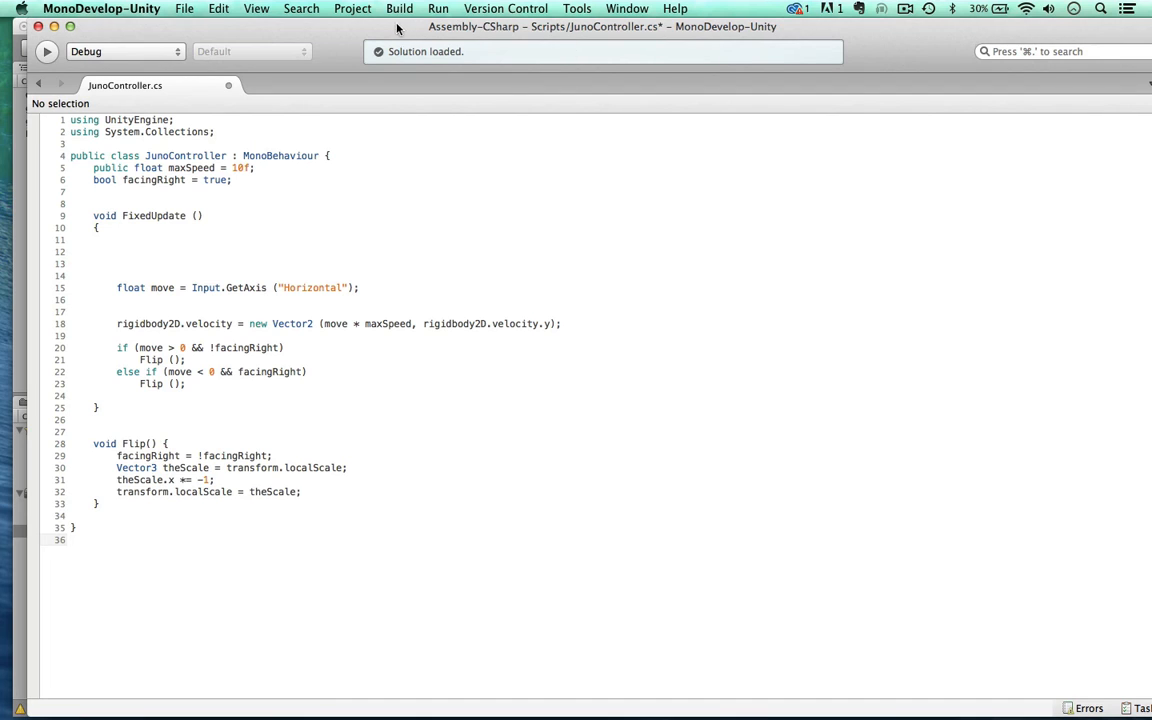
{"action": "left_click_drag", "start_coordinate": [352, 33], "coordinate": [381, 48]}
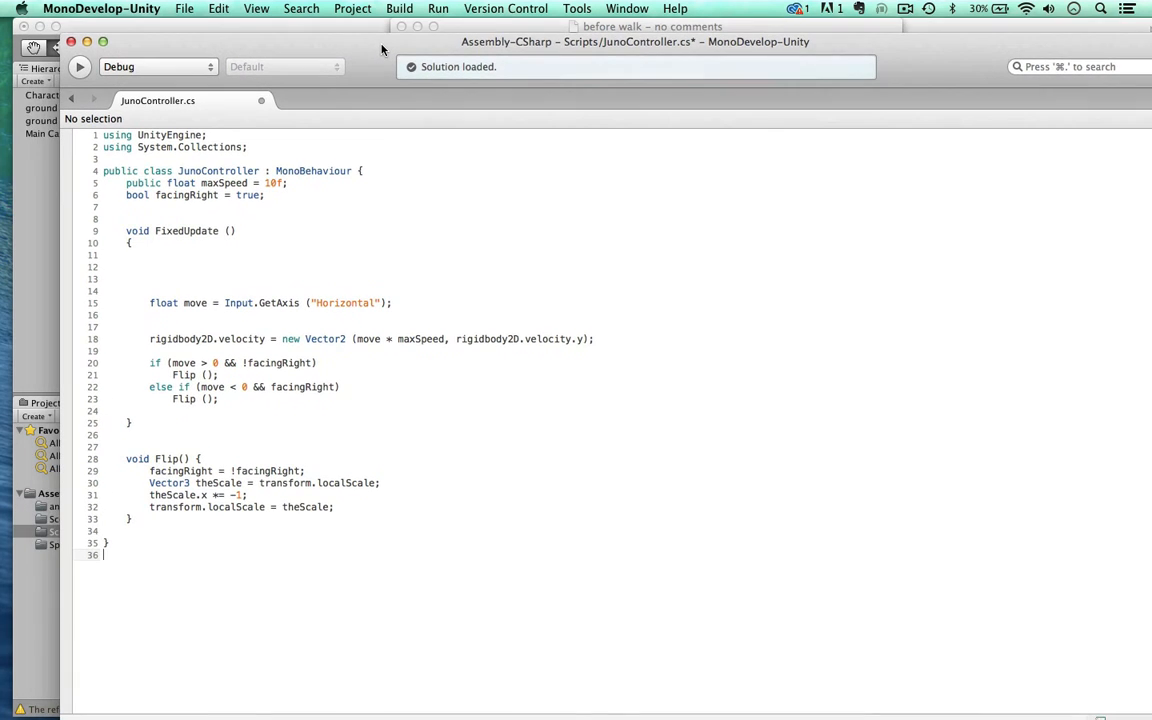
{"action": "key", "text": "super+s"}
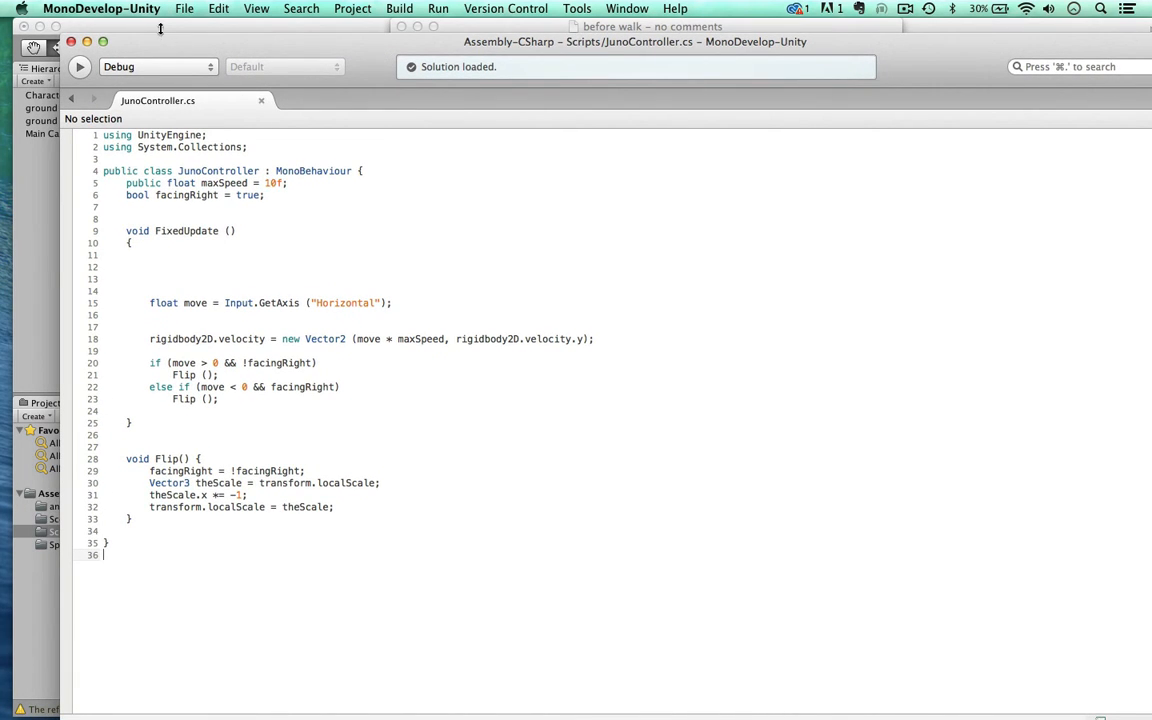
{"action": "left_click", "coordinate": [71, 41]}
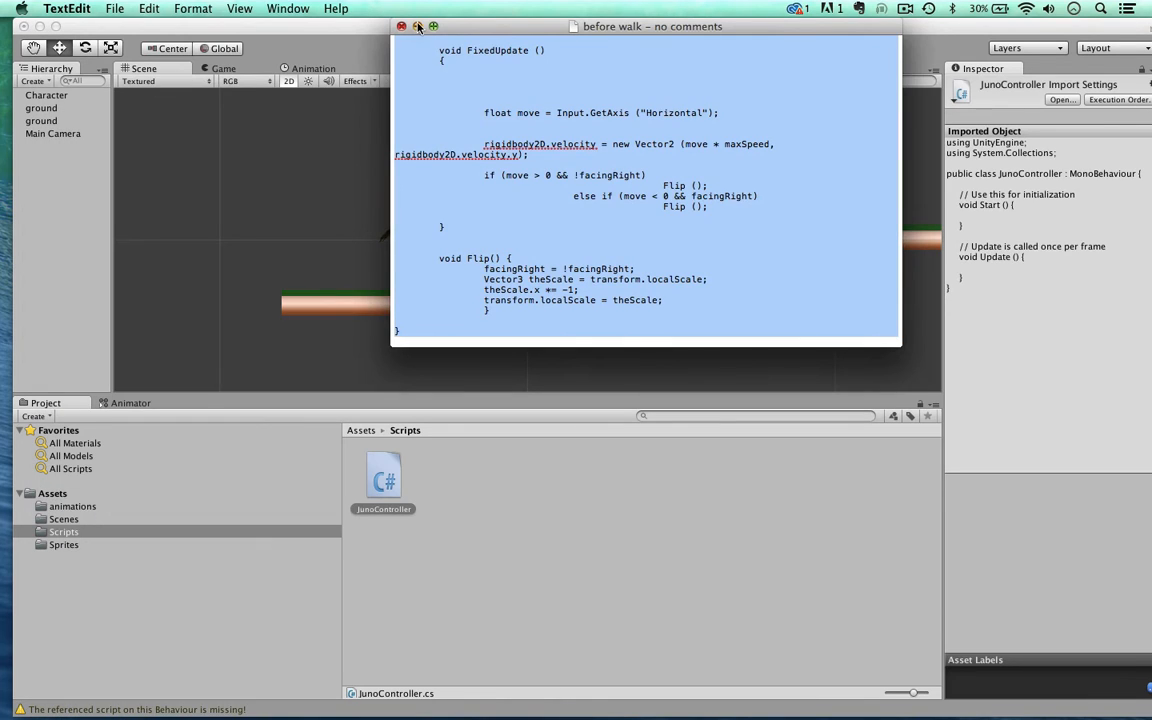
Step: Return to Unity and play-test the scene before the script is attached to the Character
{"action": "left_click_drag", "start_coordinate": [340, 22], "coordinate": [350, 15]}
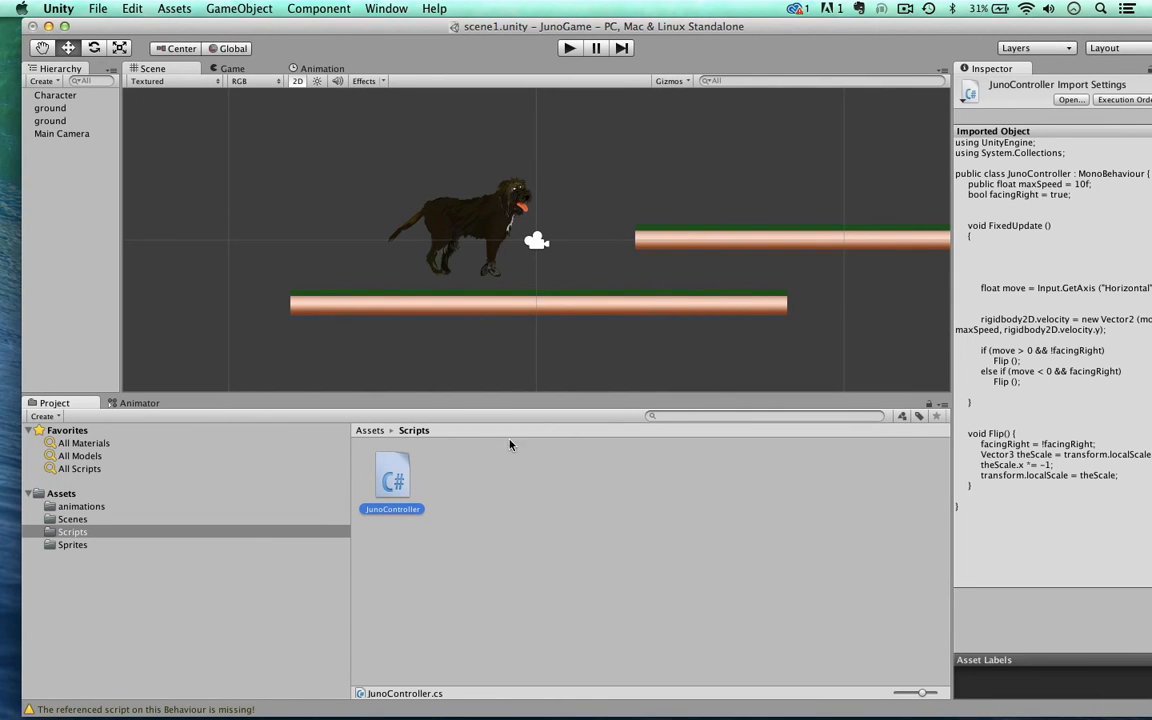
{"action": "left_click", "coordinate": [567, 47]}
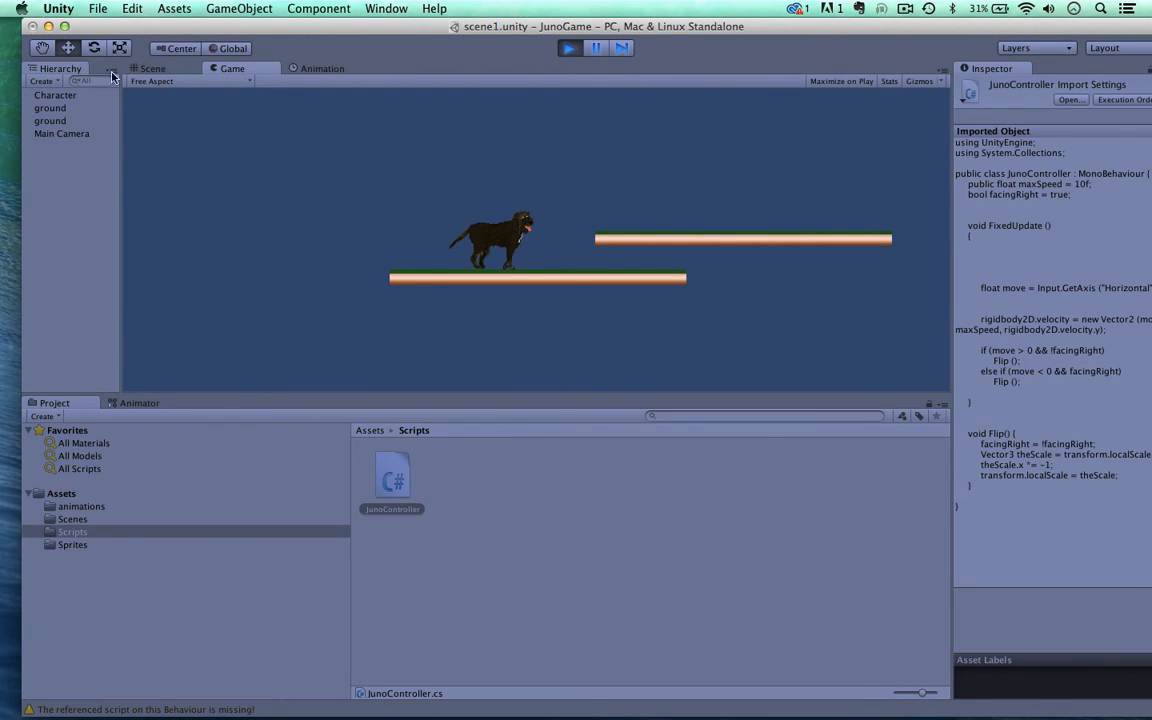
{"action": "left_click", "coordinate": [566, 49]}
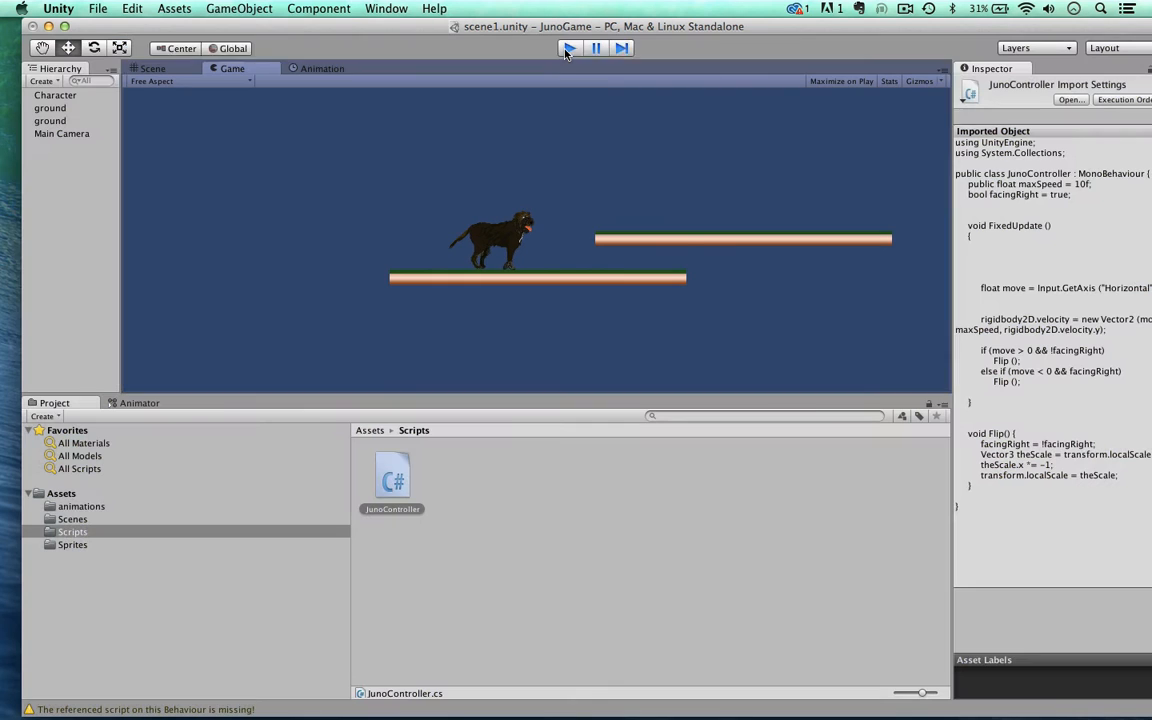
Step: Attach the JunoController script to the Character object and view its new script component
{"action": "left_click", "coordinate": [393, 478]}
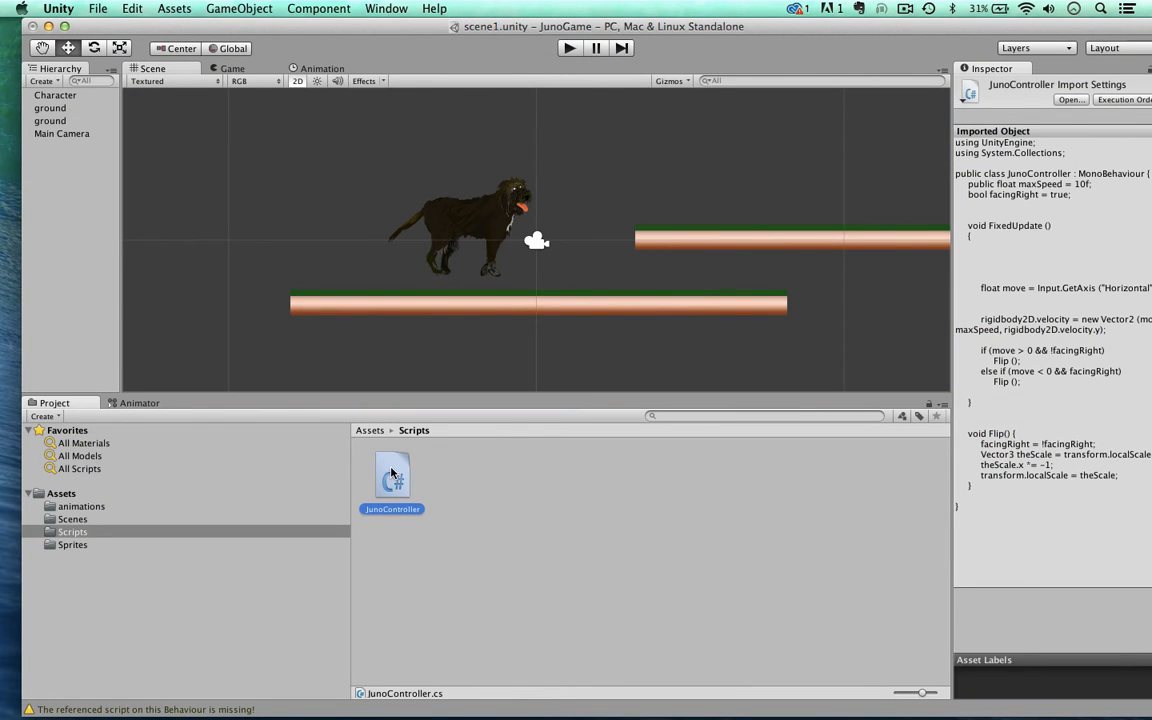
{"action": "left_click_drag", "start_coordinate": [391, 473], "coordinate": [42, 95]}
{"action": "scroll", "coordinate": [1028, 528], "scroll_direction": "down", "scroll_amount": 5}
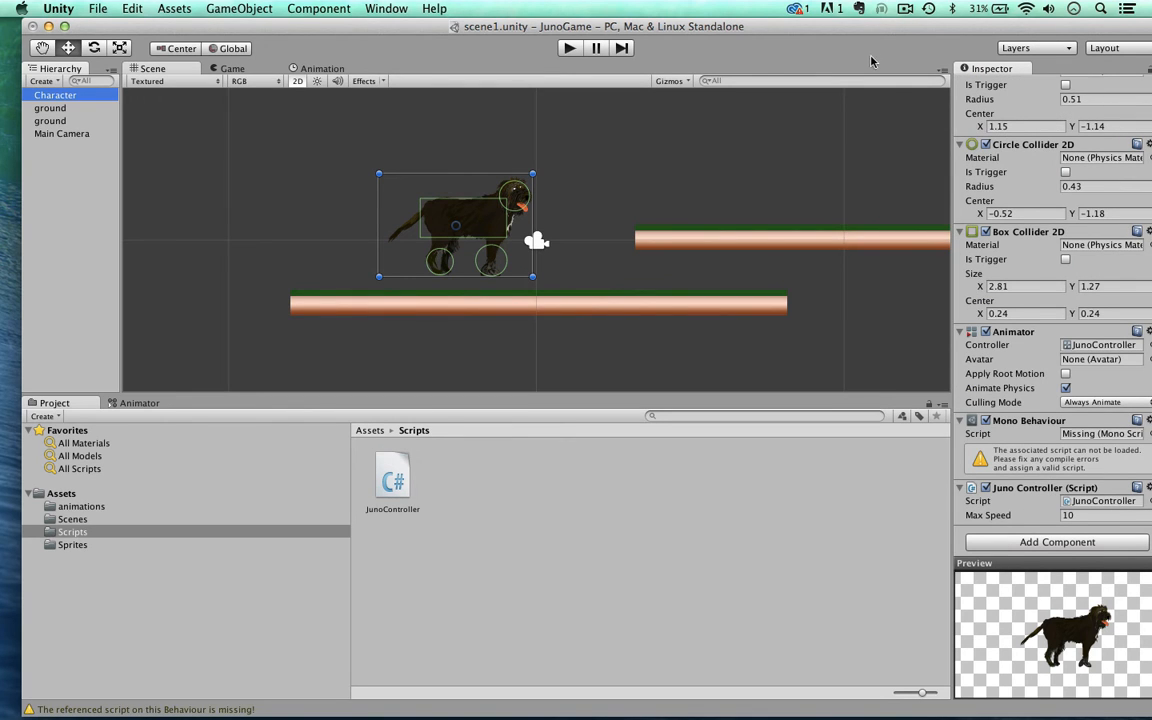
Step: Remove the Mono Behaviour component with the missing script from the Character
{"action": "left_click_drag", "start_coordinate": [782, 30], "coordinate": [740, 26]}
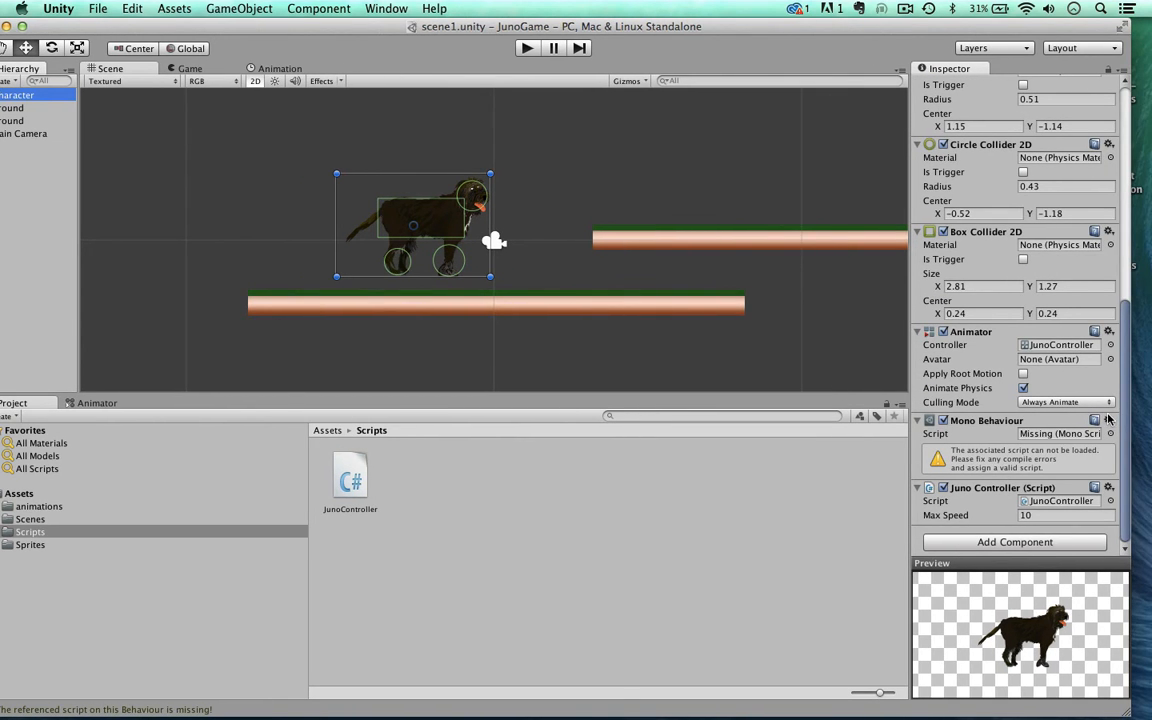
{"action": "left_click", "coordinate": [1108, 420]}
{"action": "left_click", "coordinate": [1000, 458]}
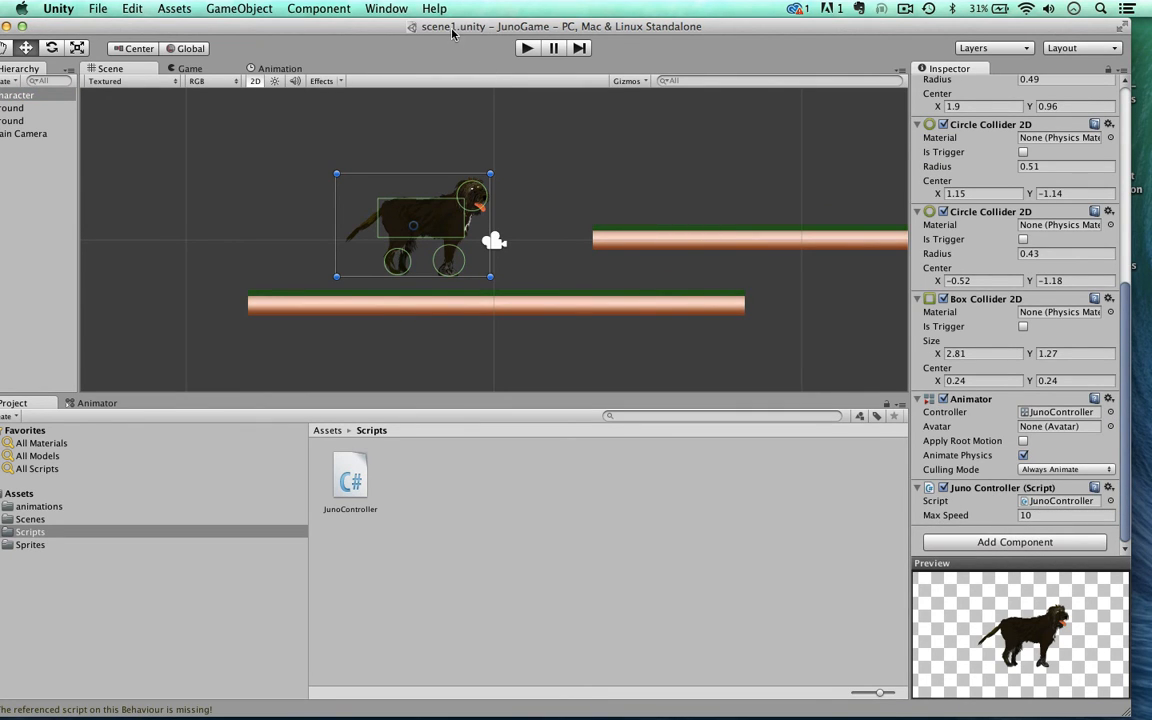
Step: Play-test the scene, moving the dog left and right repeatedly along the lower ground platform
{"action": "left_click_drag", "start_coordinate": [452, 34], "coordinate": [475, 34]}
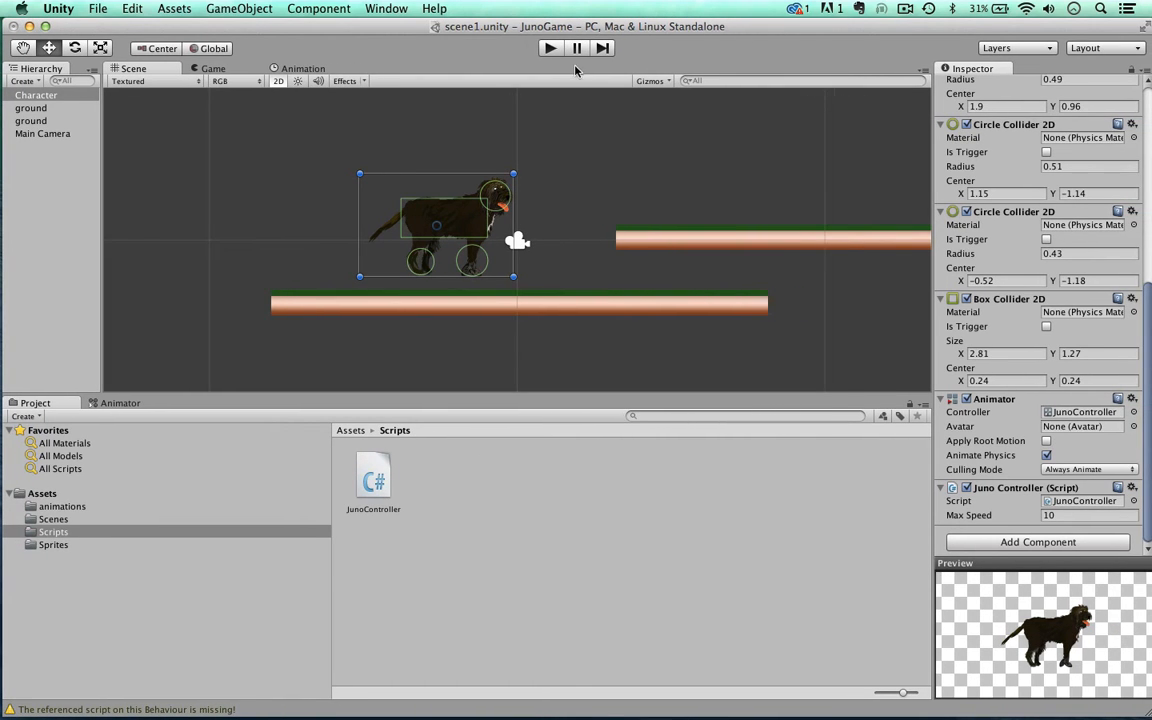
{"action": "left_click", "coordinate": [549, 49]}
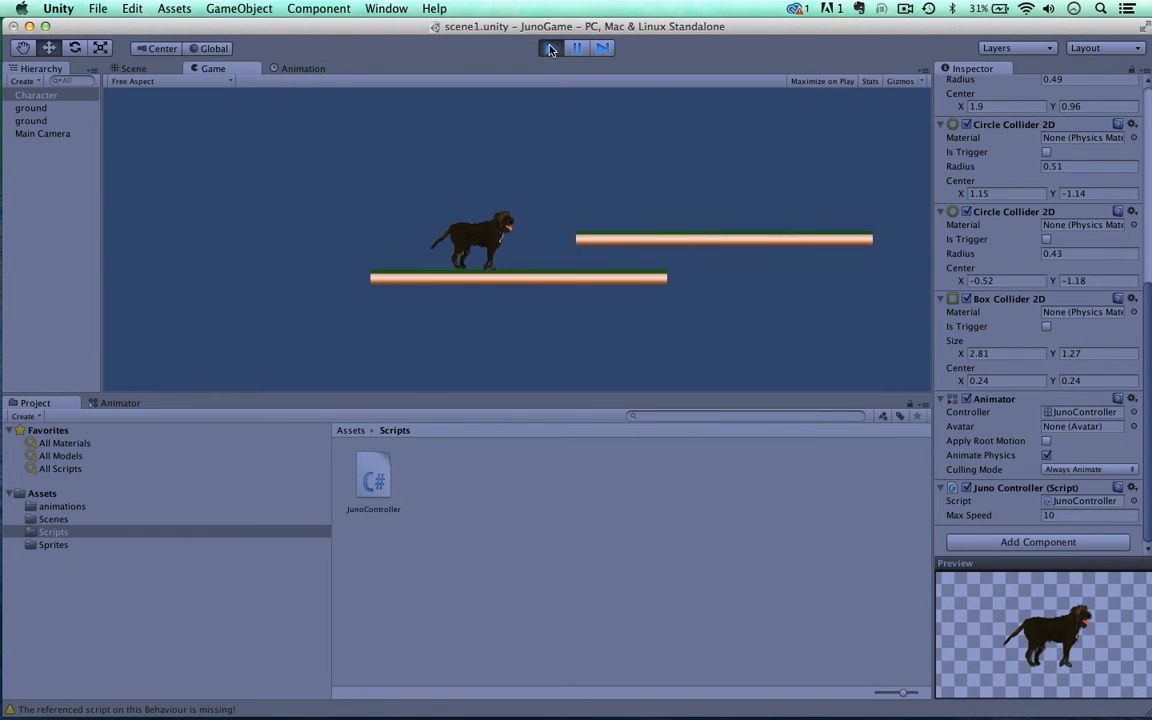
{"action": "key", "text": "Left"}
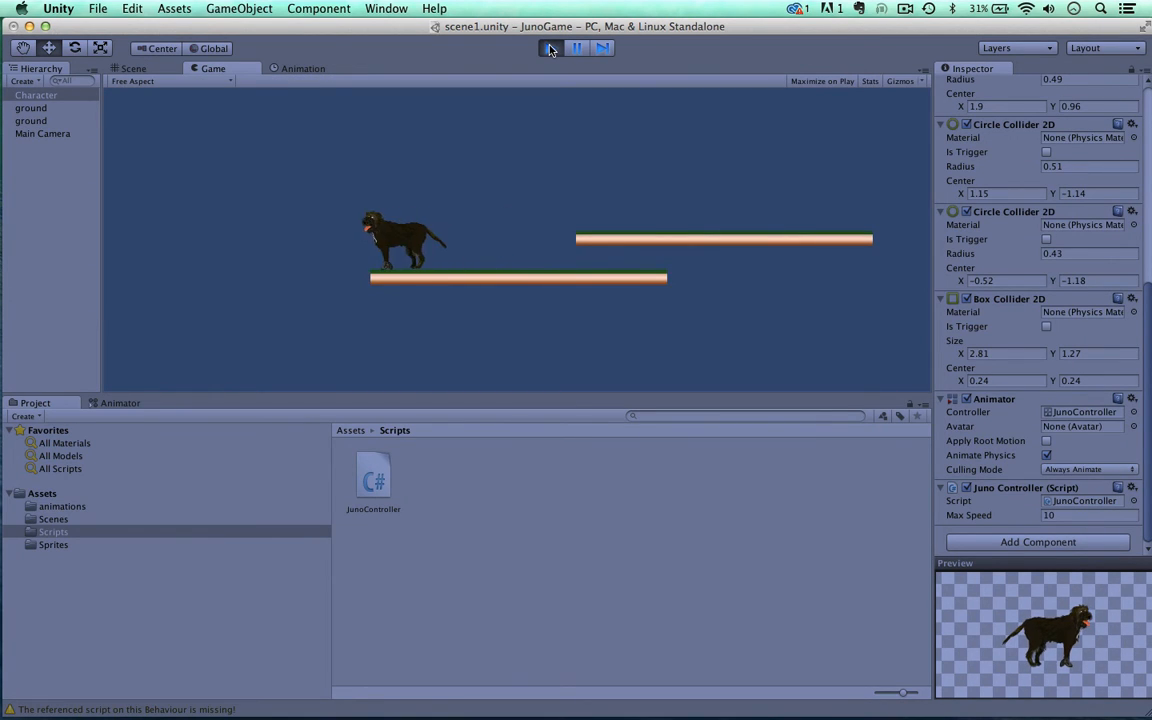
{"action": "key", "text": "Right"}
{"action": "key", "text": "Left"}
{"action": "key", "text": "Left"}
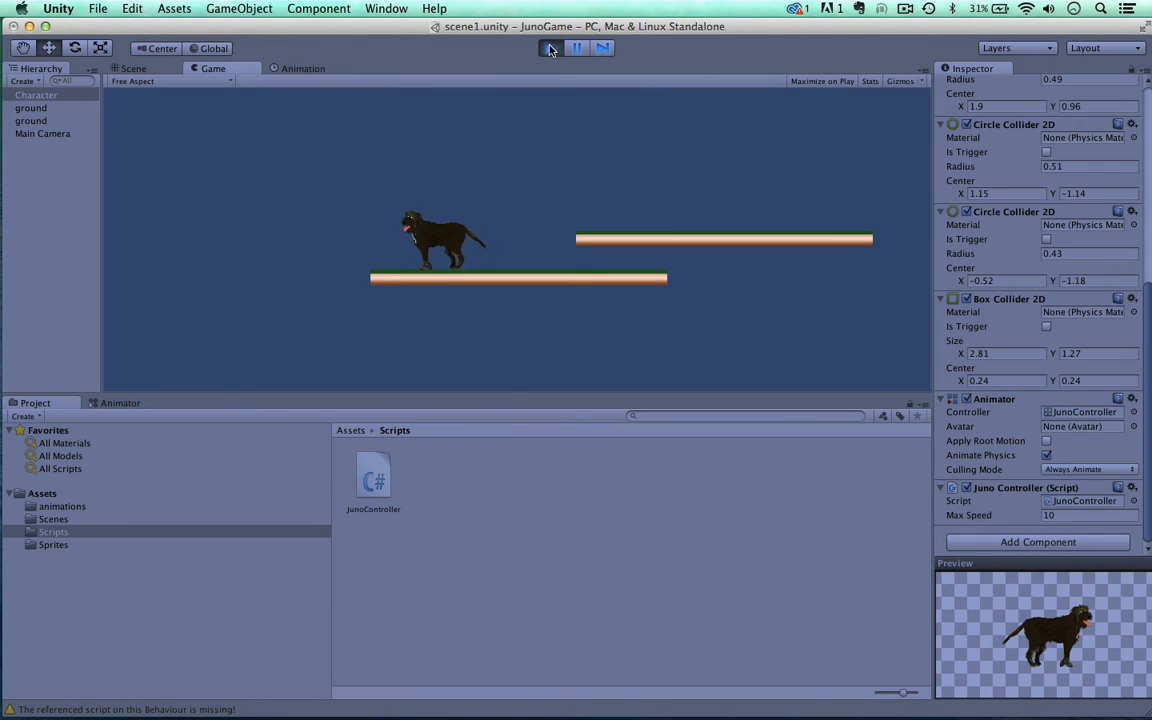
{"action": "key", "text": "Right"}
{"action": "key", "text": "Left"}
{"action": "key", "text": "Right"}
{"action": "key", "text": "Left"}
{"action": "key", "text": "Right"}
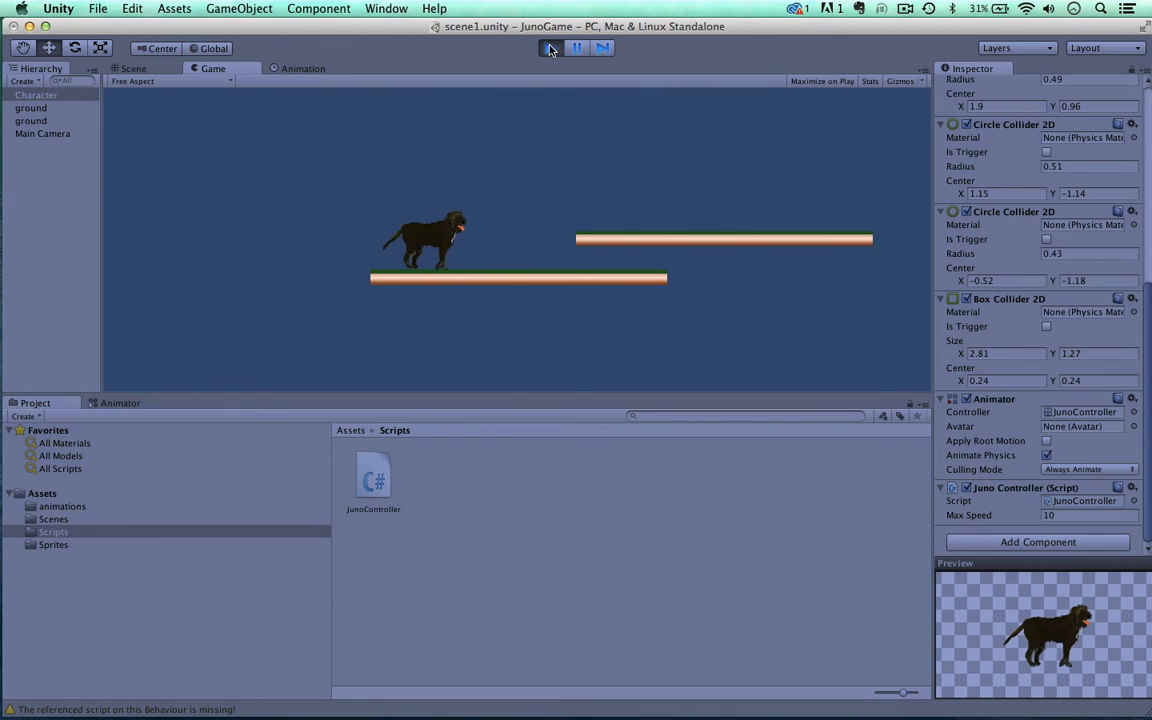
{"action": "key", "text": "Left"}
{"action": "key", "text": "Right"}
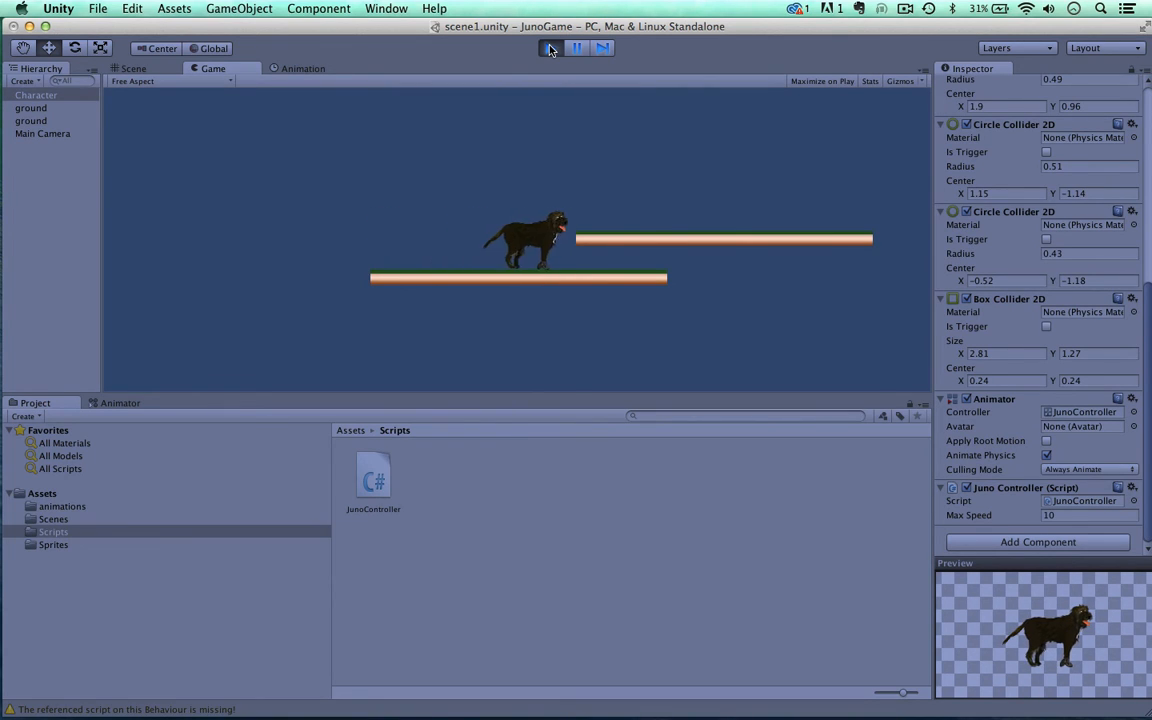
Step: Continue the play-test, reversing the dog's direction several times on the lower platform to check its movement and sprite flipping
{"action": "key", "text": "Left"}
{"action": "key", "text": "Right"}
{"action": "key", "text": "Left"}
{"action": "key", "text": "Right"}
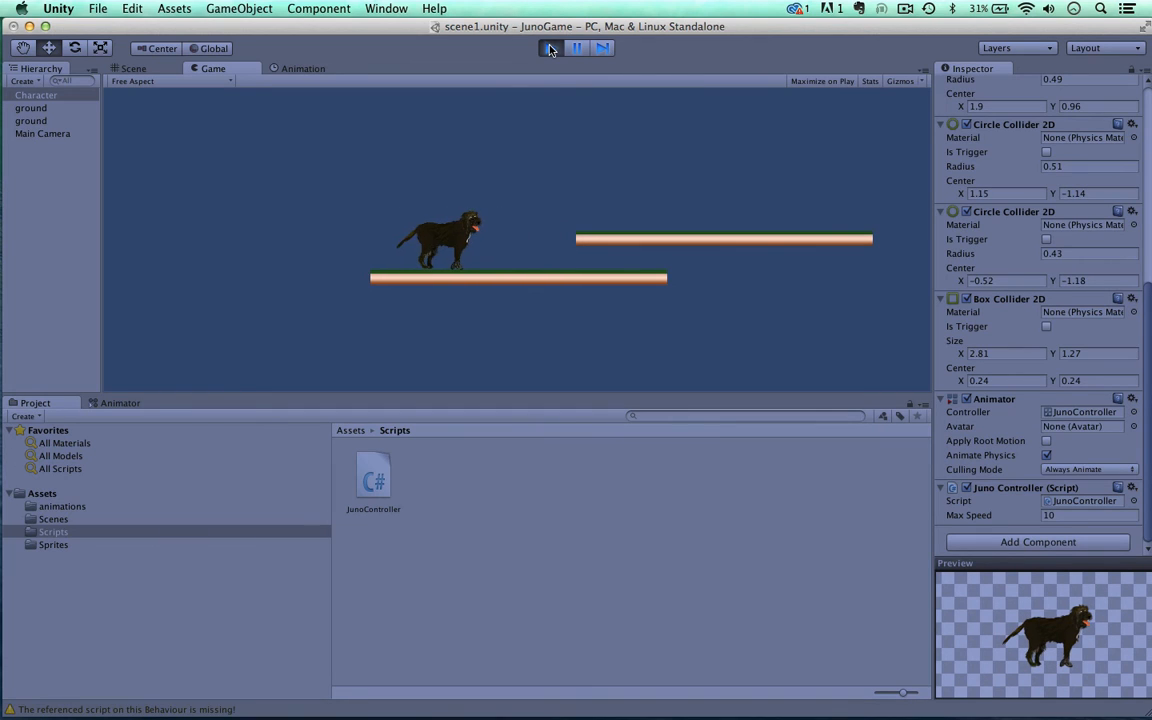
{"action": "key", "text": "Right"}
{"action": "key", "text": "Left"}
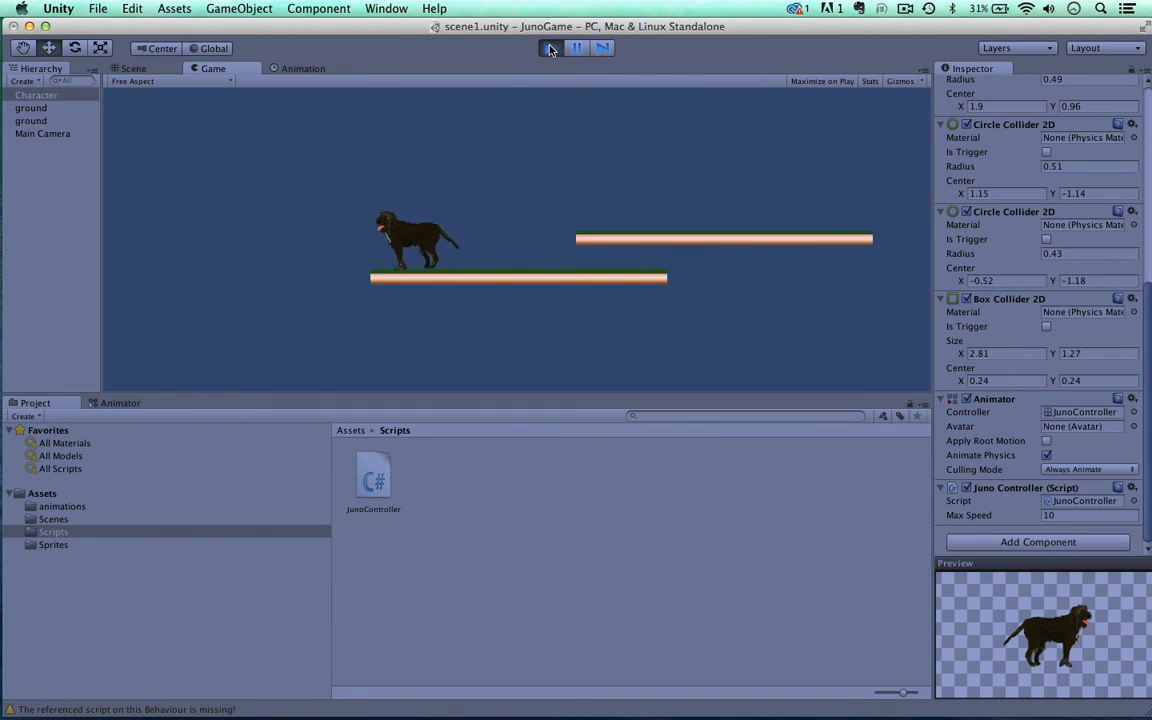
{"action": "key", "text": "Right"}
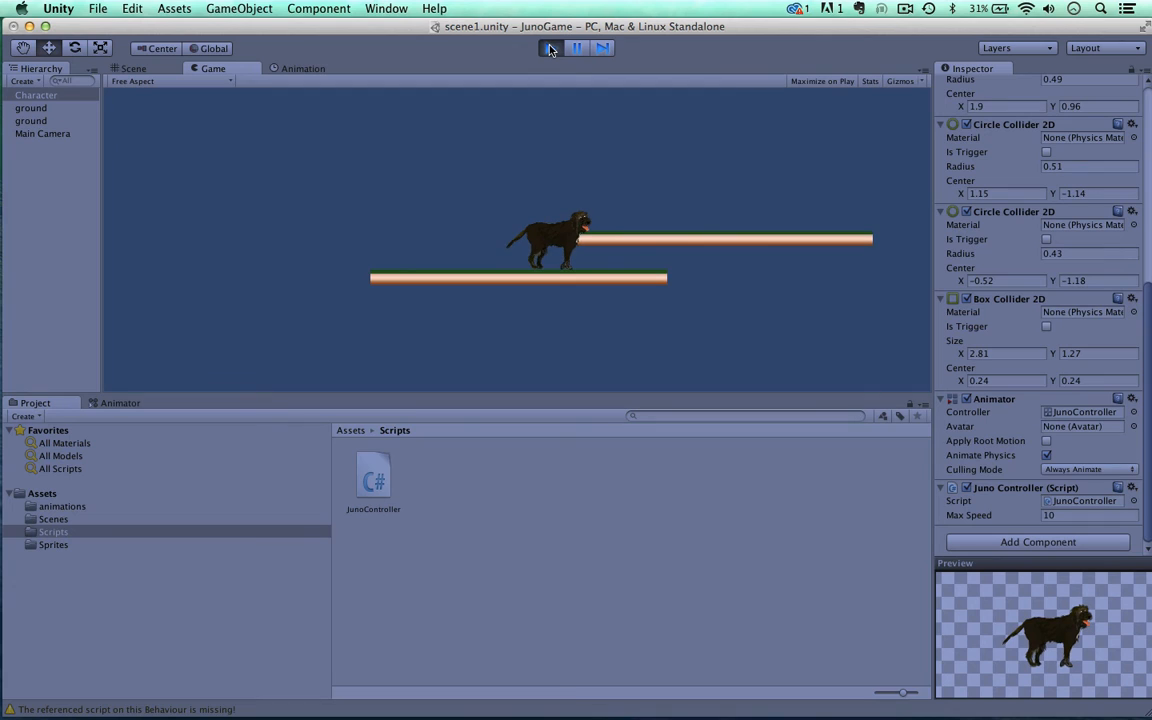
{"action": "key", "text": "Left"}
{"action": "key", "text": "Right"}
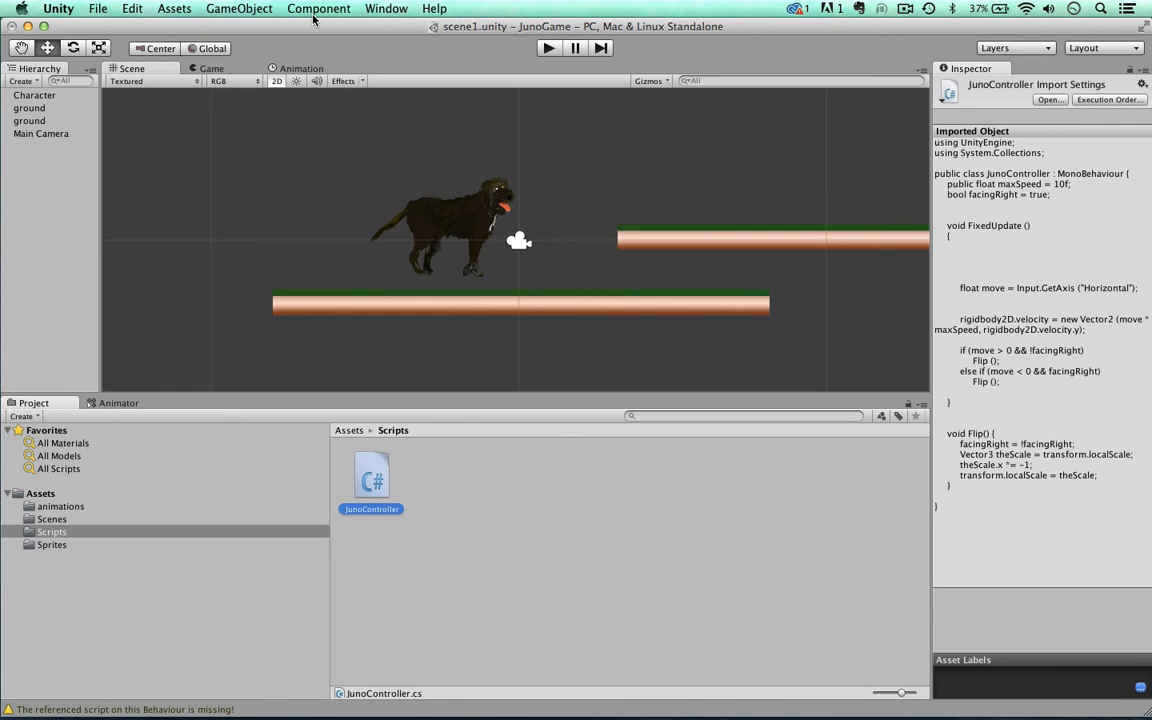
Step: Open the JunoController script in MonoDevelop and review the "adding walk before jumping" code in TextEdit
{"action": "double_click", "coordinate": [369, 471]}
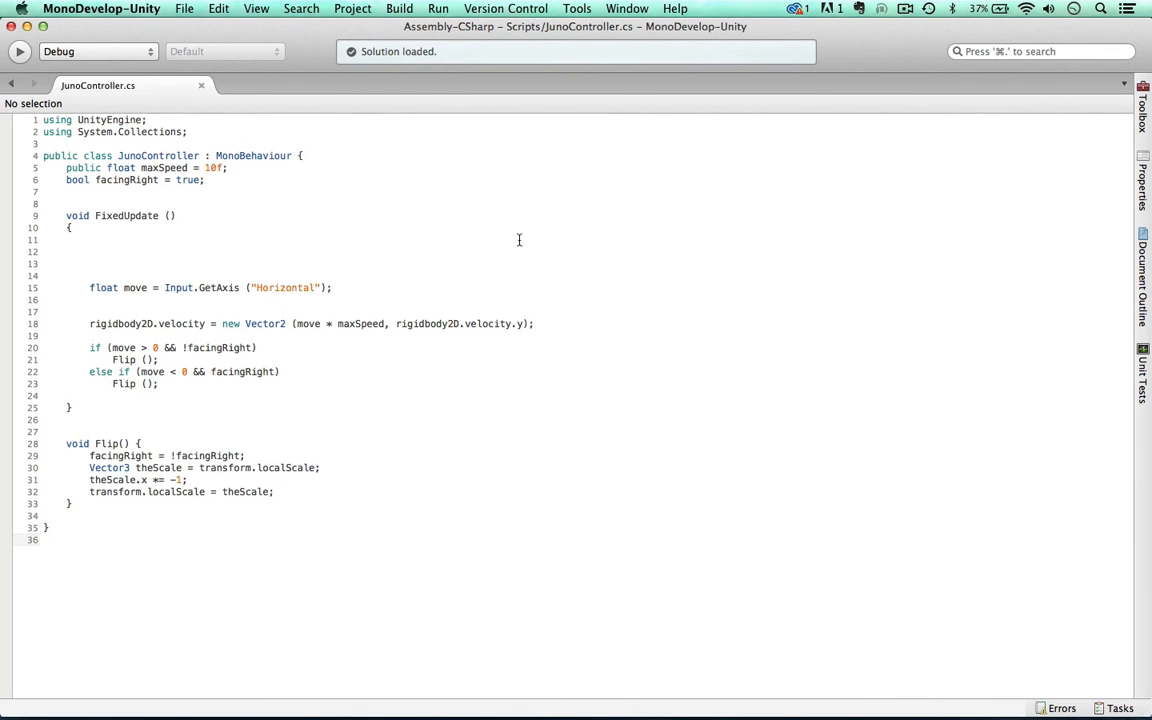
{"action": "key", "text": "ctrl+Up"}
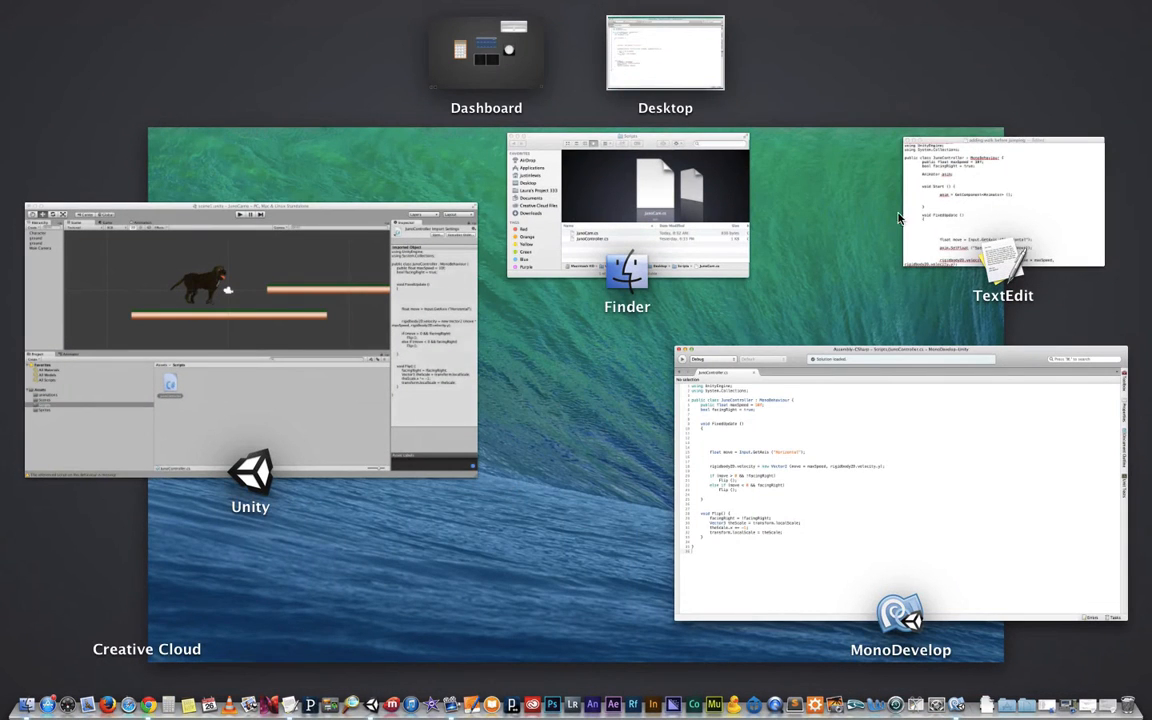
{"action": "left_click", "coordinate": [853, 186]}
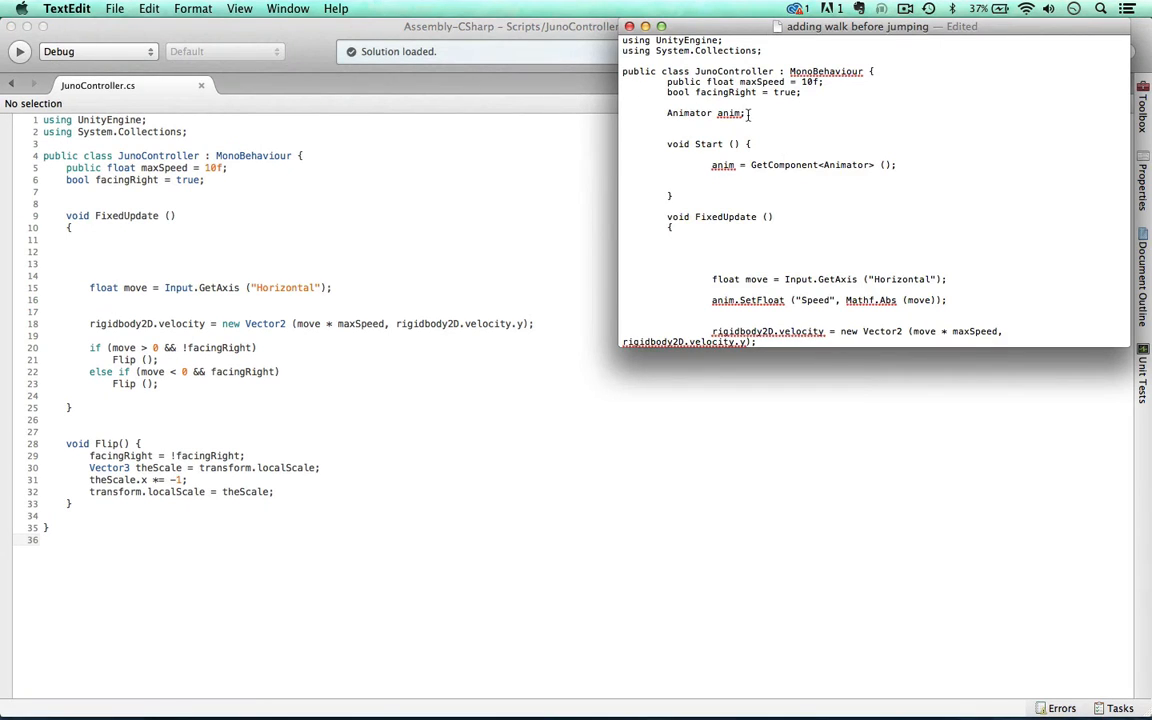
{"action": "scroll", "coordinate": [757, 143], "scroll_direction": "up", "scroll_amount": 1}
{"action": "scroll", "coordinate": [757, 143], "scroll_direction": "down", "scroll_amount": 5}
{"action": "scroll", "coordinate": [757, 143], "scroll_direction": "up", "scroll_amount": 7}
{"action": "scroll", "coordinate": [825, 188], "scroll_direction": "down", "scroll_amount": 5}
{"action": "scroll", "coordinate": [824, 120], "scroll_direction": "up", "scroll_amount": 5}
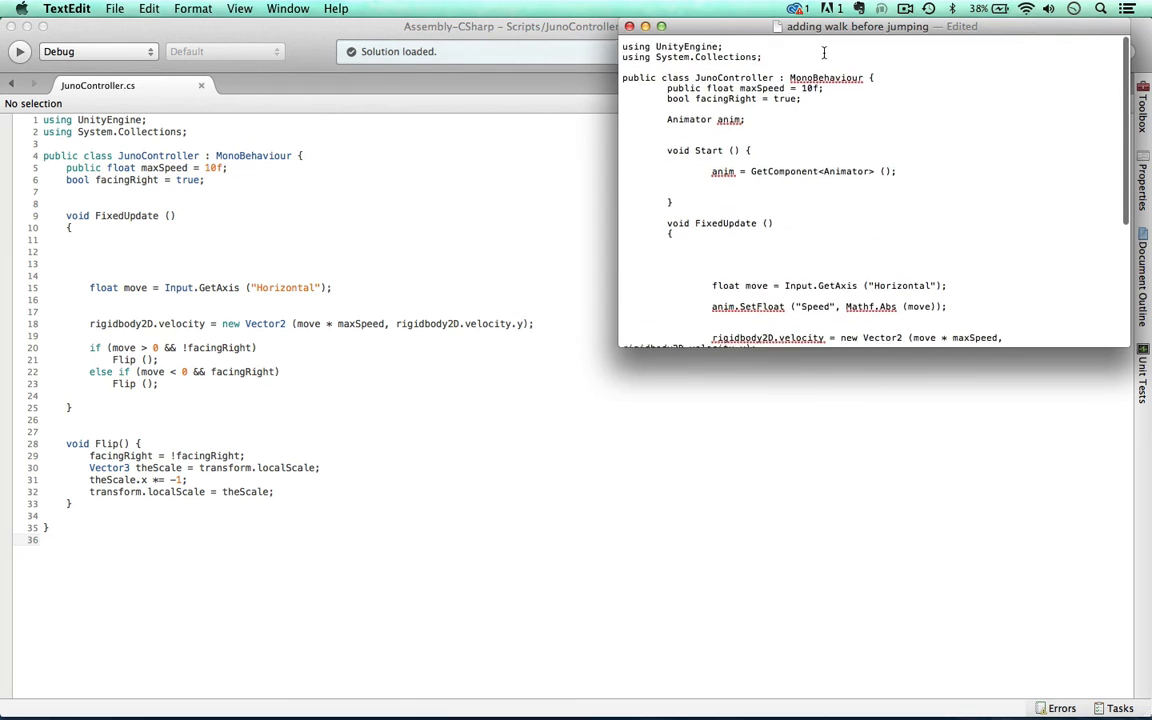
Step: Replace the entire JunoController code with the "adding walk before jumping" code containing the Animator and Speed lines, then save and close the script
{"action": "key", "text": "super+a"}
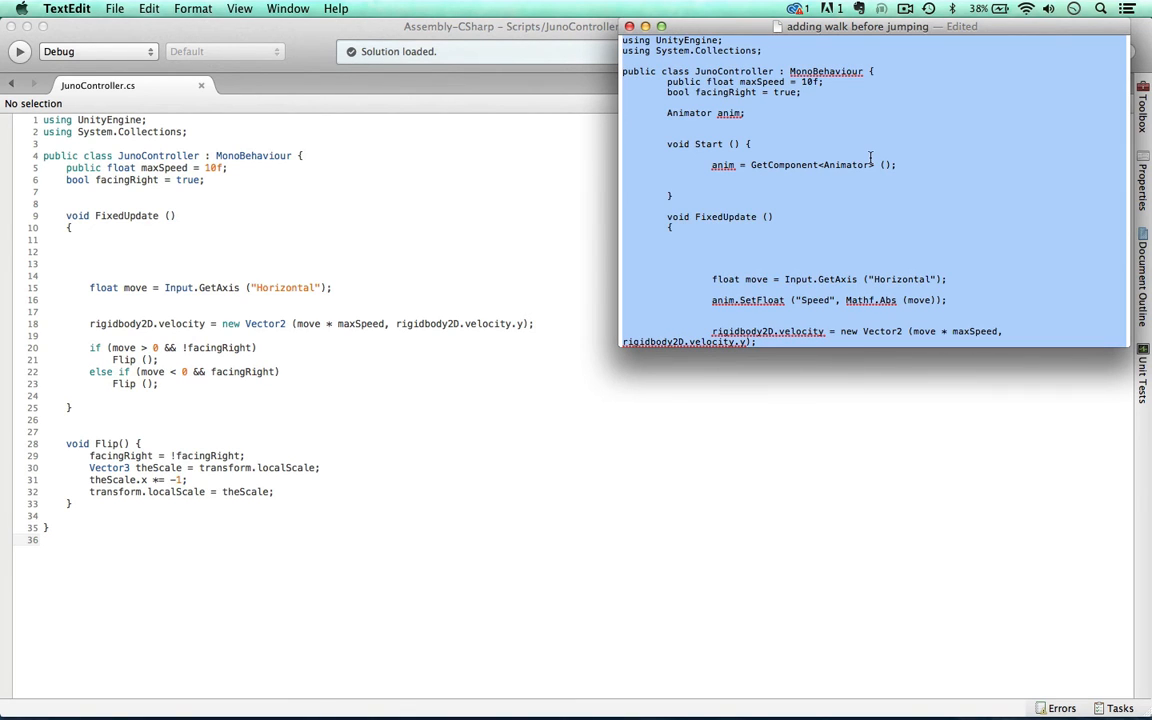
{"action": "key", "text": "super+c"}
{"action": "left_click", "coordinate": [588, 27]}
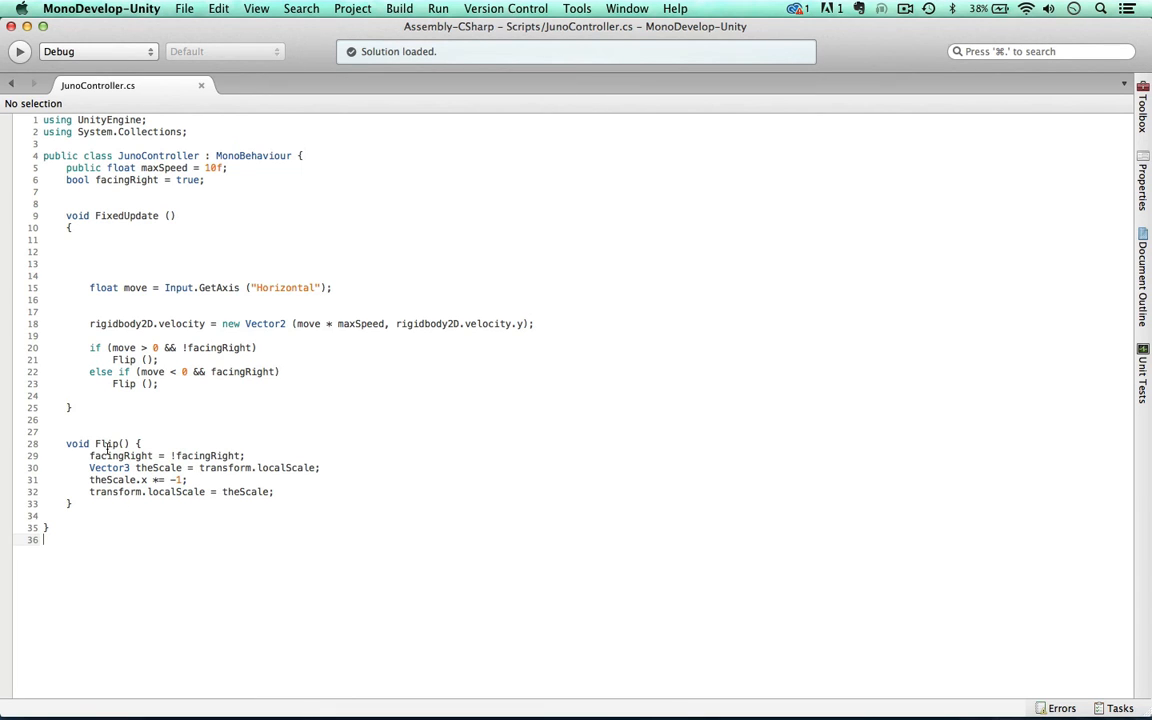
{"action": "left_click_drag", "start_coordinate": [120, 540], "coordinate": [5, 104]}
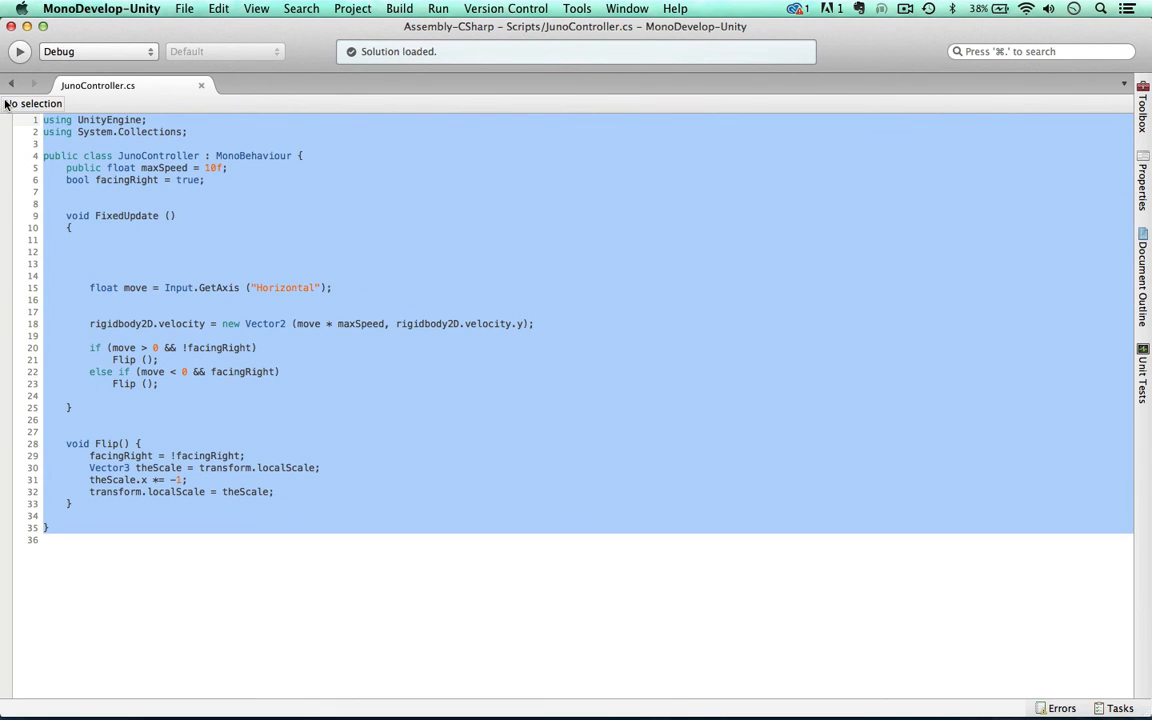
{"action": "key", "text": "super+v"}
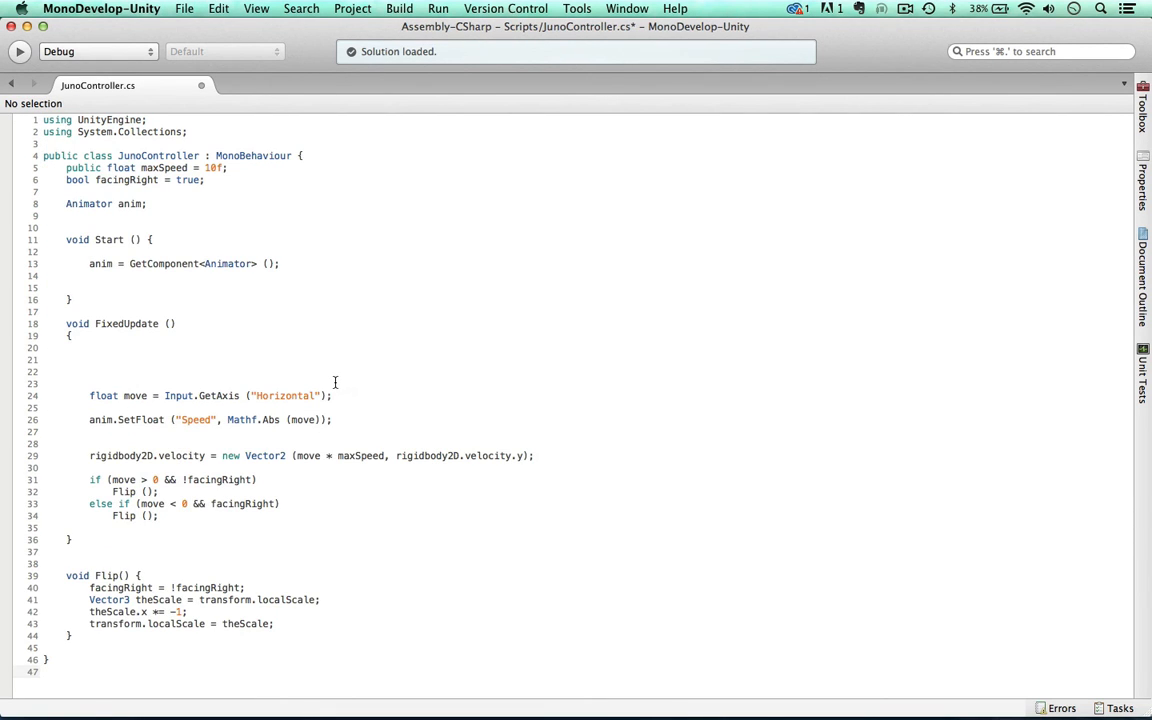
{"action": "key", "text": "super+s"}
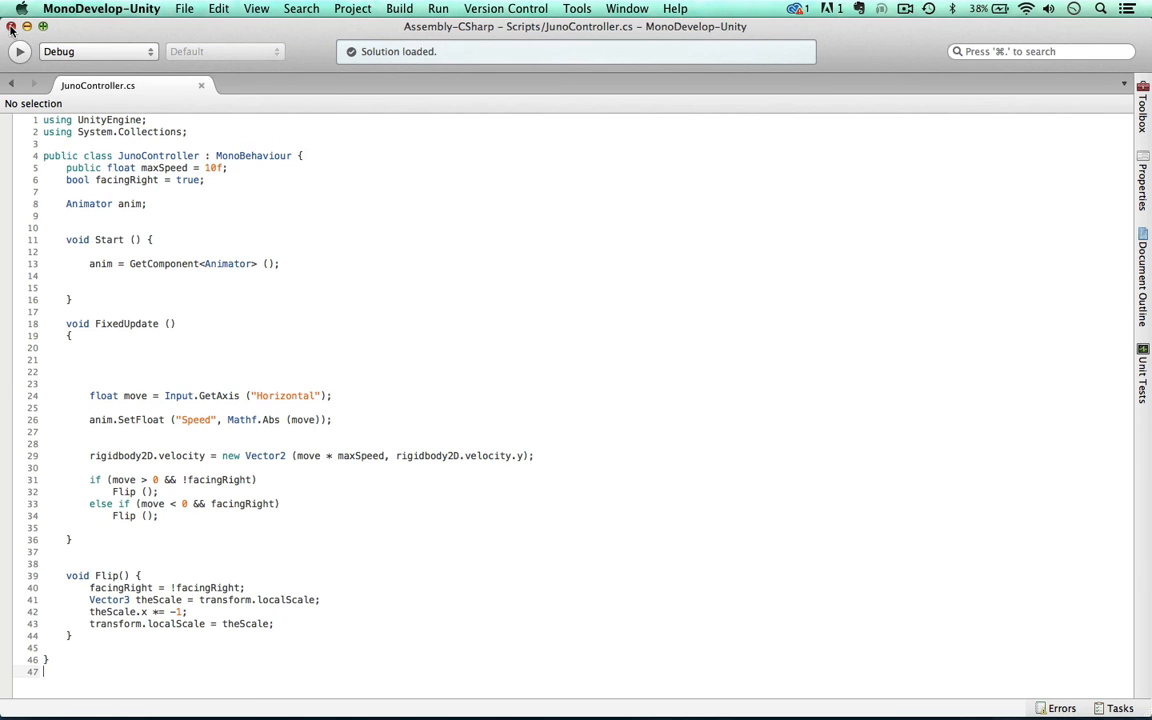
{"action": "left_click", "coordinate": [11, 27]}
Step: Return to Unity and play-test the updated script, walking the dog both ways and off the lower platform before stopping the game
{"action": "left_click", "coordinate": [538, 27]}
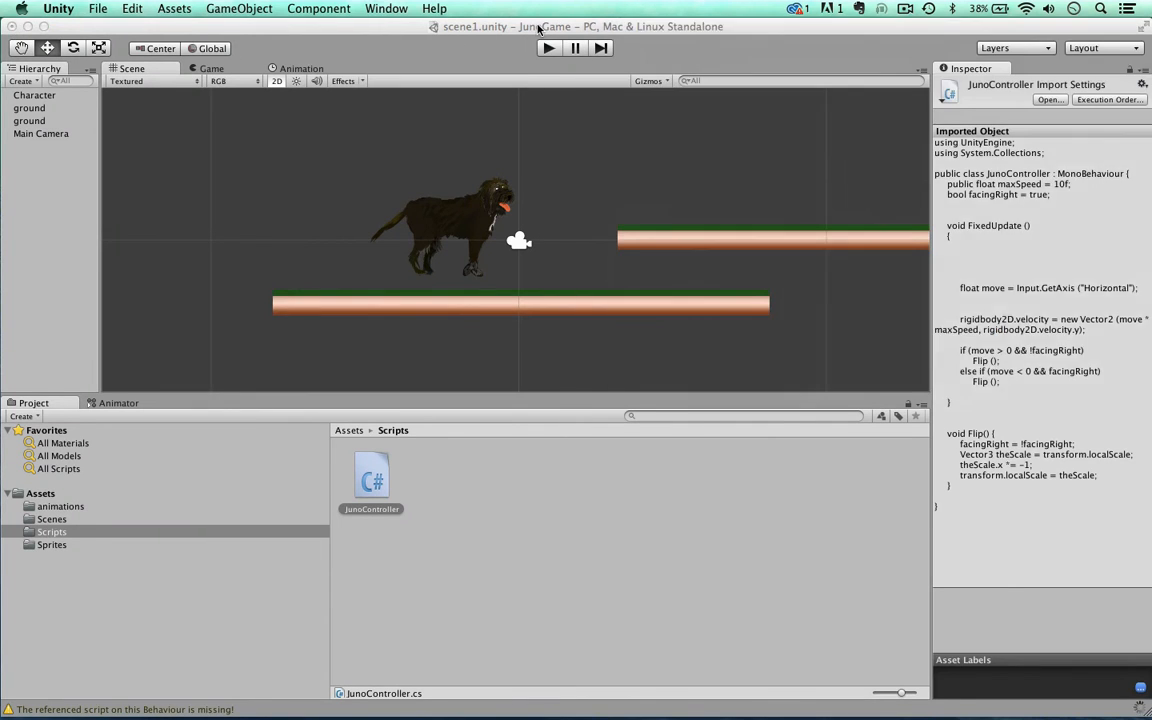
{"action": "left_click_drag", "start_coordinate": [538, 28], "coordinate": [548, 28]}
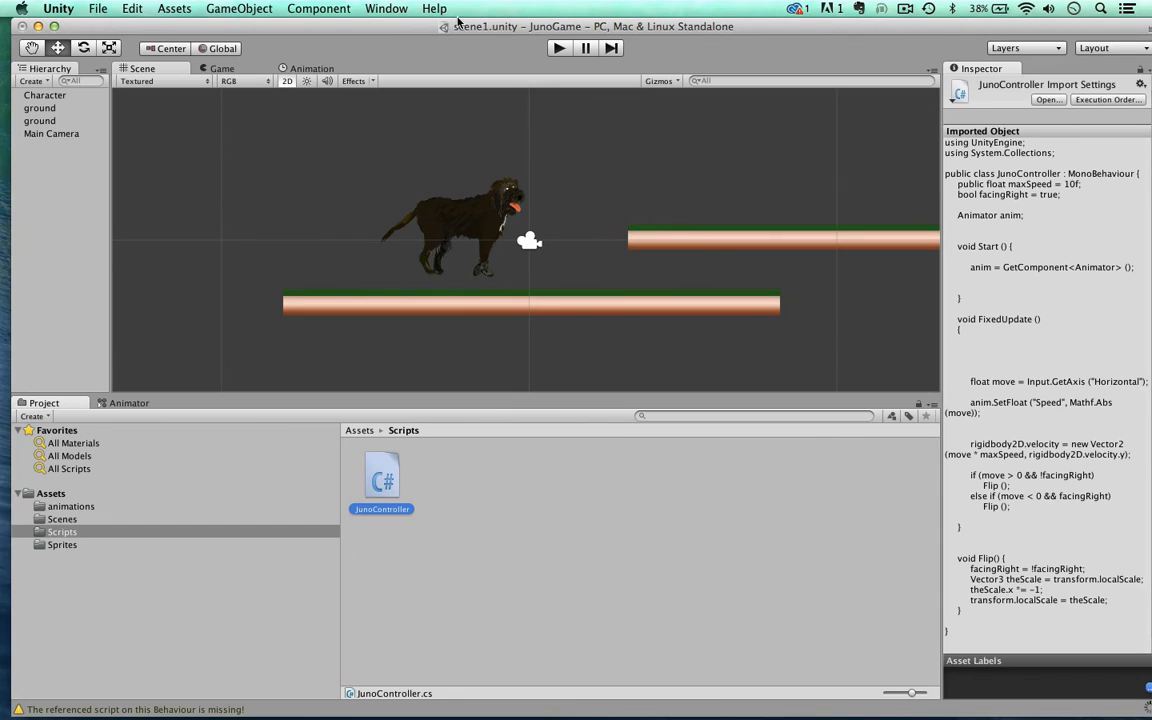
{"action": "left_click_drag", "start_coordinate": [416, 24], "coordinate": [403, 24]}
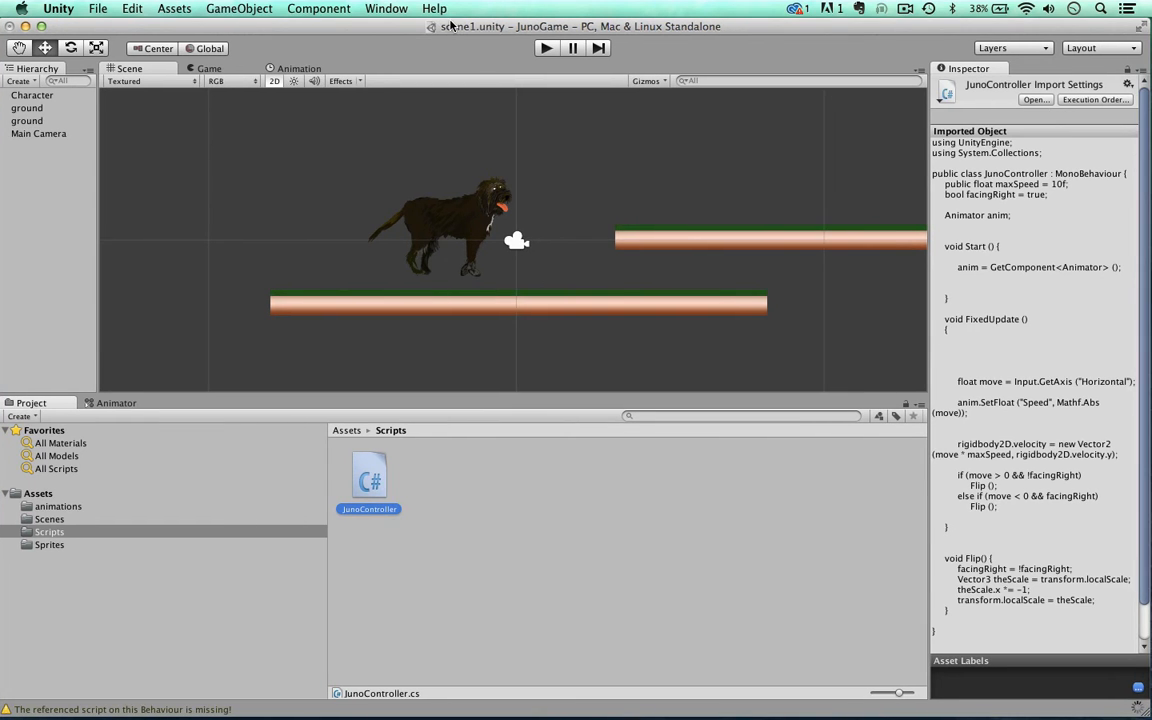
{"action": "left_click", "coordinate": [545, 48]}
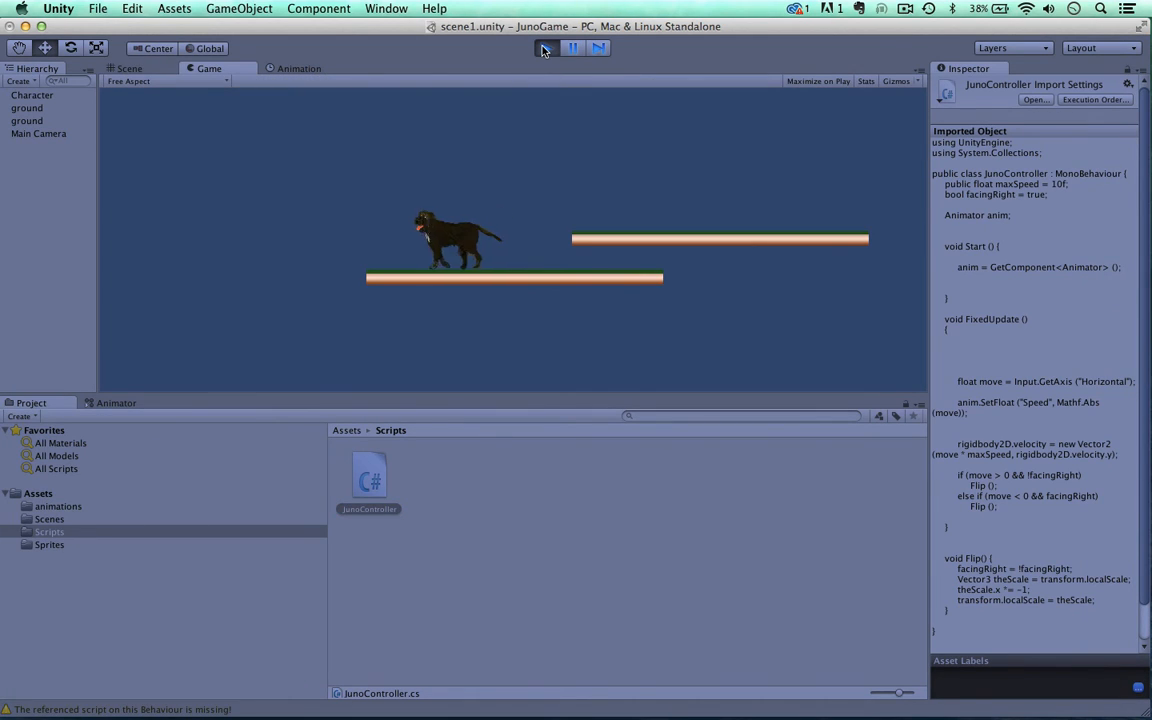
{"action": "key", "text": "Left"}
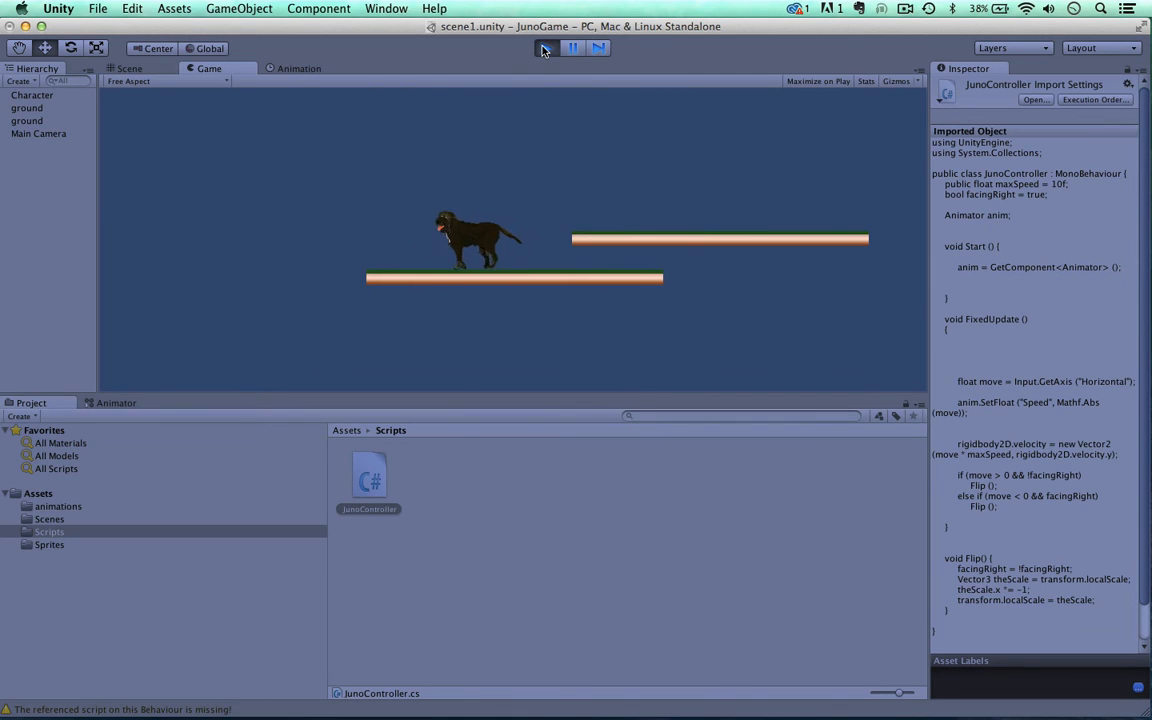
{"action": "key", "text": "Right"}
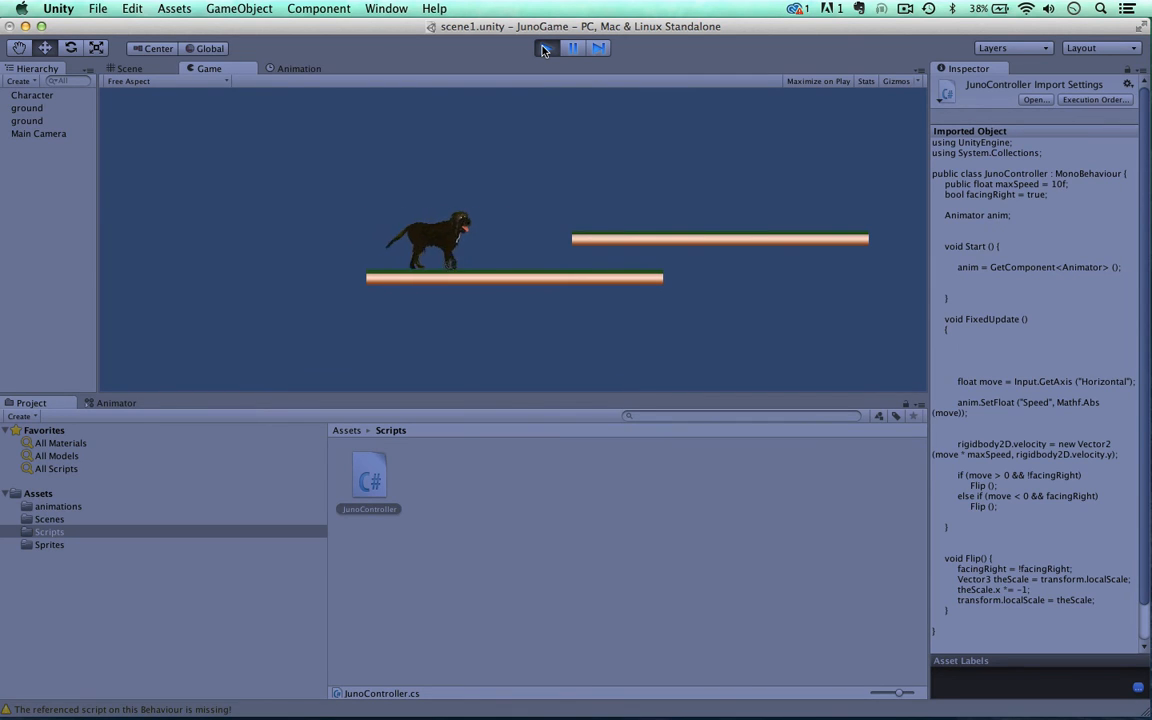
{"action": "key", "text": "Left"}
{"action": "key", "text": "Right"}
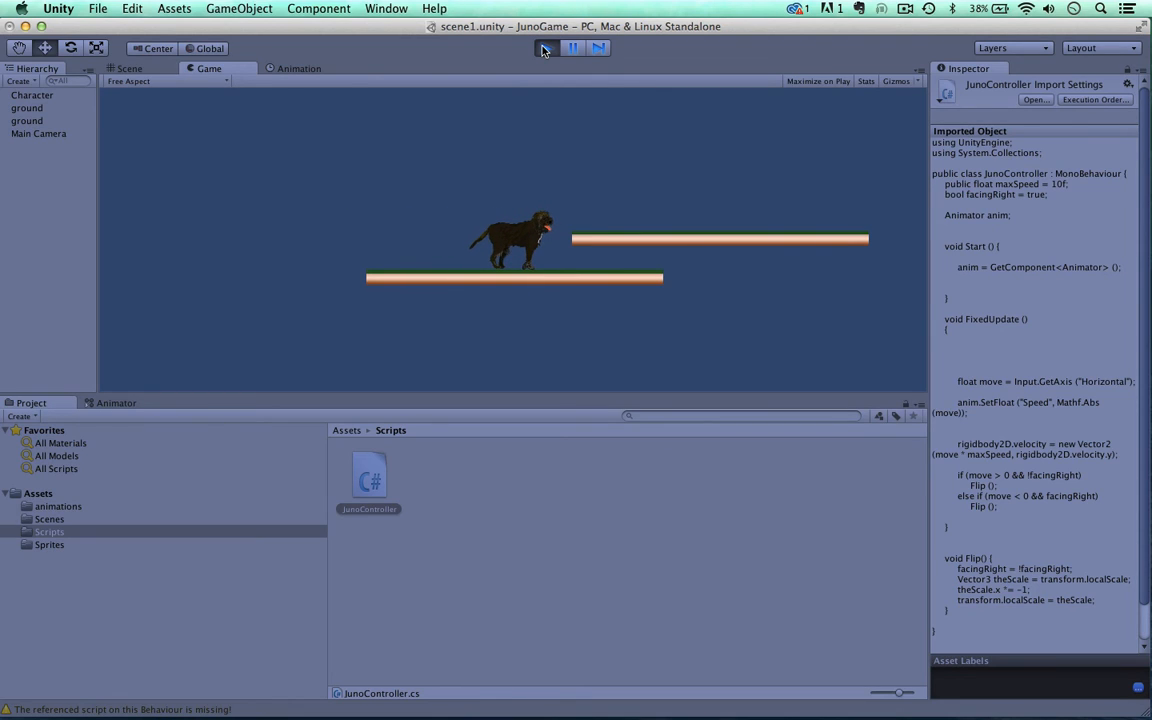
{"action": "key", "text": "Right"}
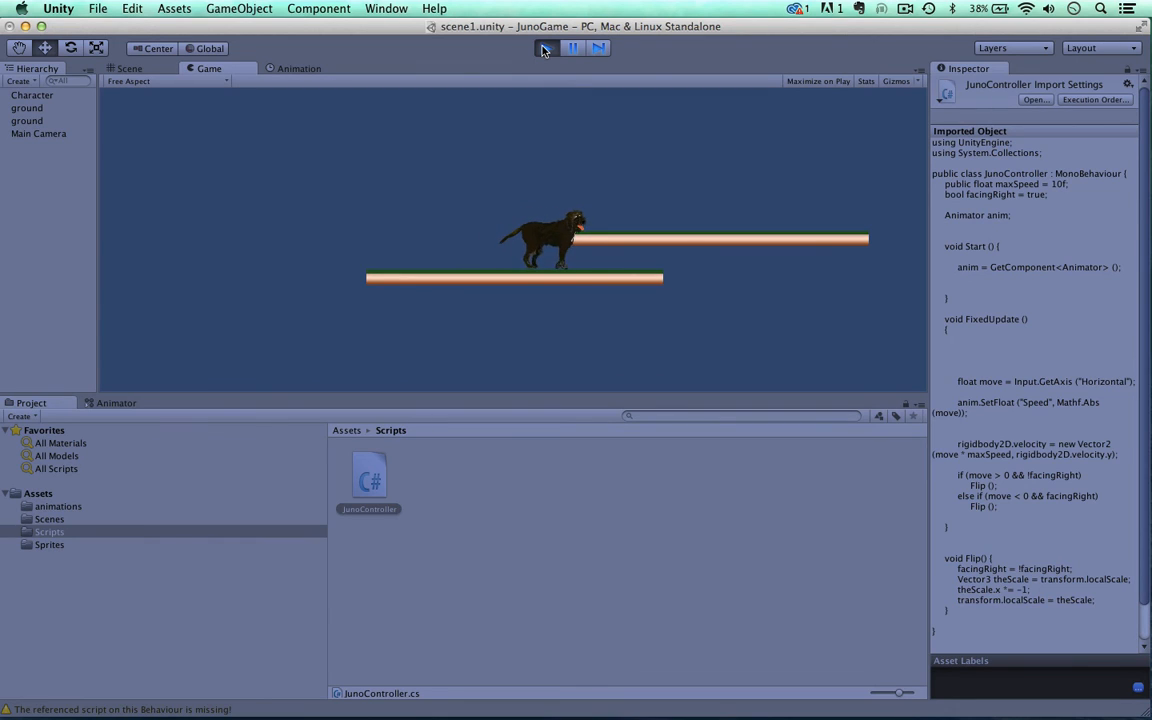
{"action": "key", "text": "Left"}
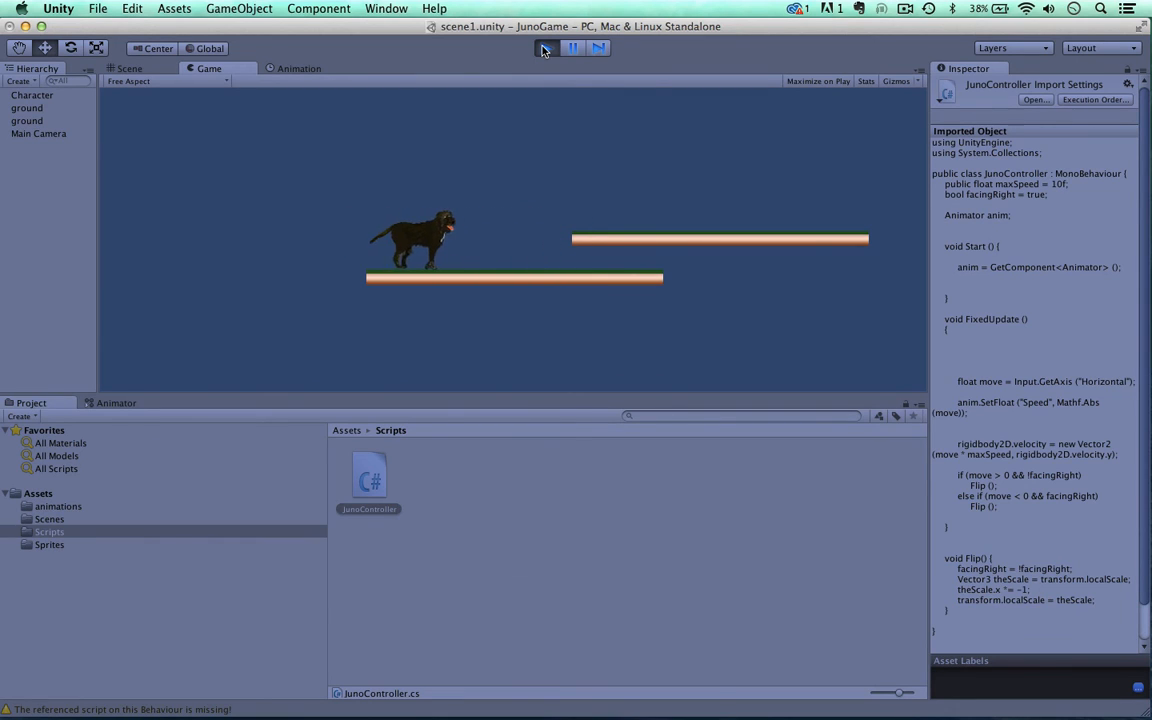
{"action": "key", "text": "Right"}
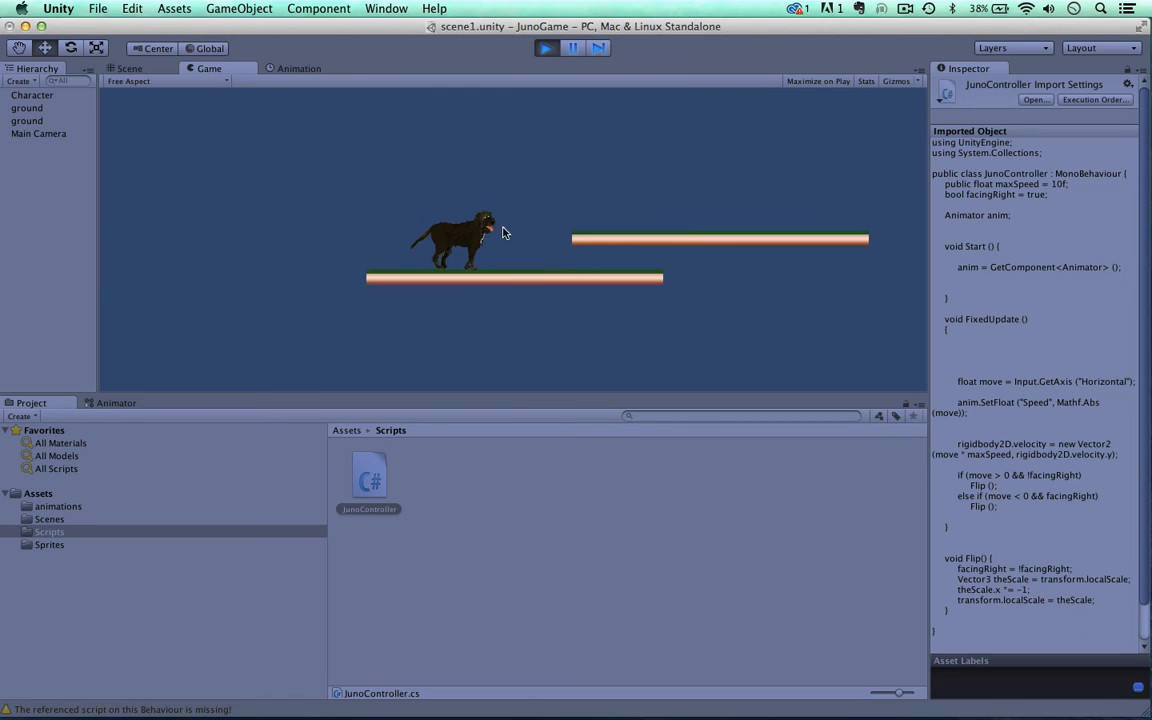
{"action": "key", "text": "Right"}
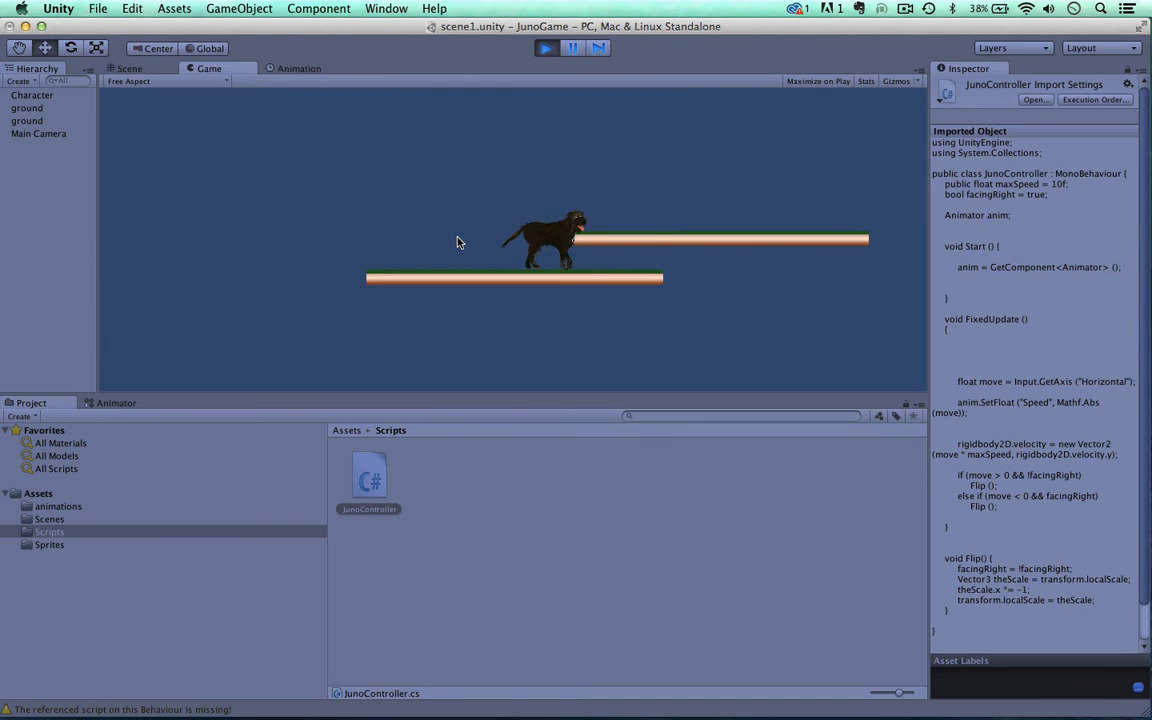
{"action": "key", "text": "Left"}
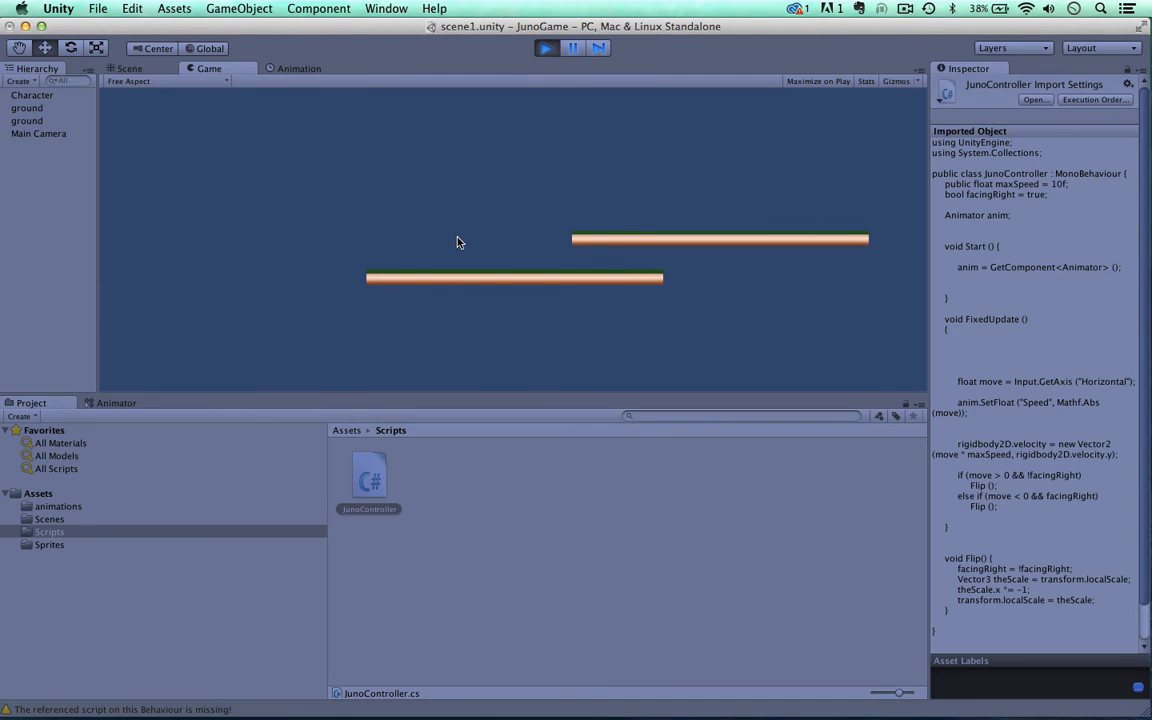
{"action": "left_click", "coordinate": [542, 47]}
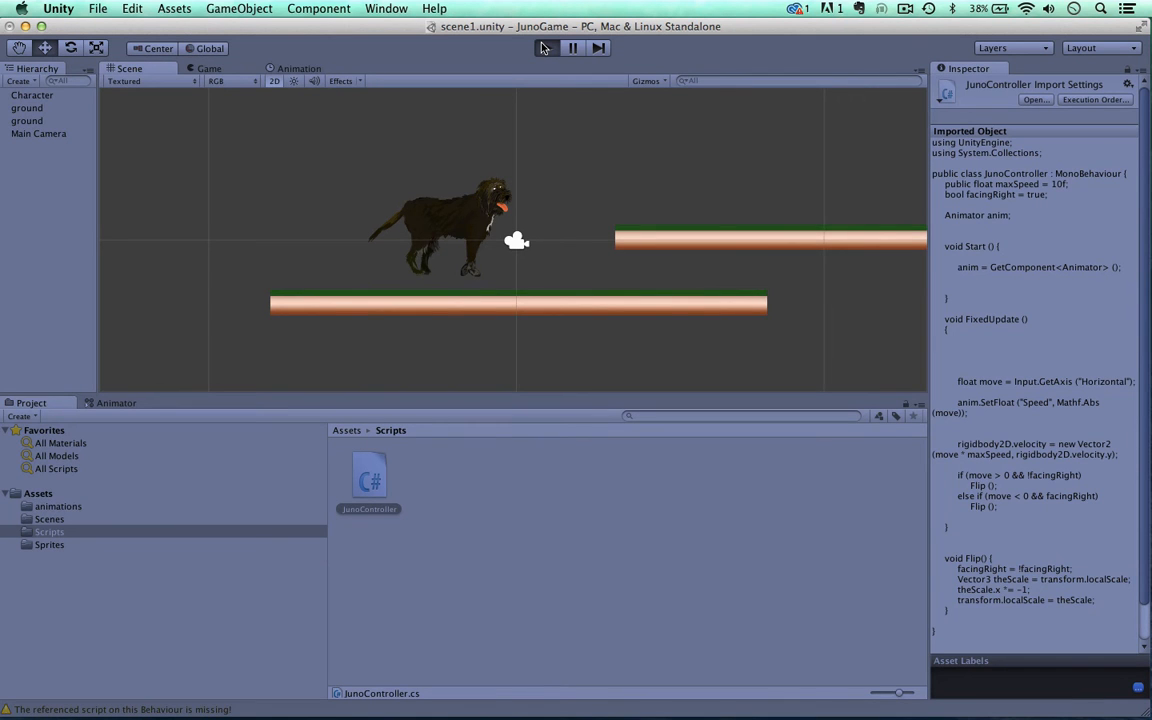
Step: Play-test the scene again with quick left-right direction changes to check the walk animation, and stop the game
{"action": "left_click", "coordinate": [542, 47]}
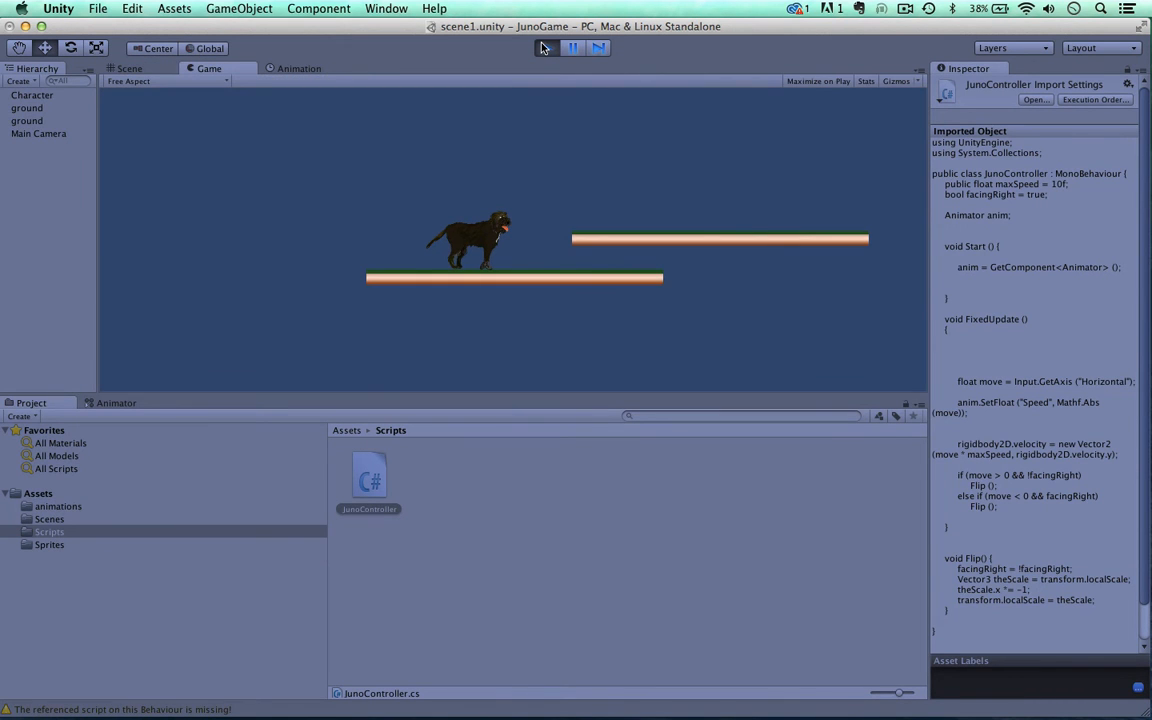
{"action": "key", "text": "Left"}
{"action": "key", "text": "Right"}
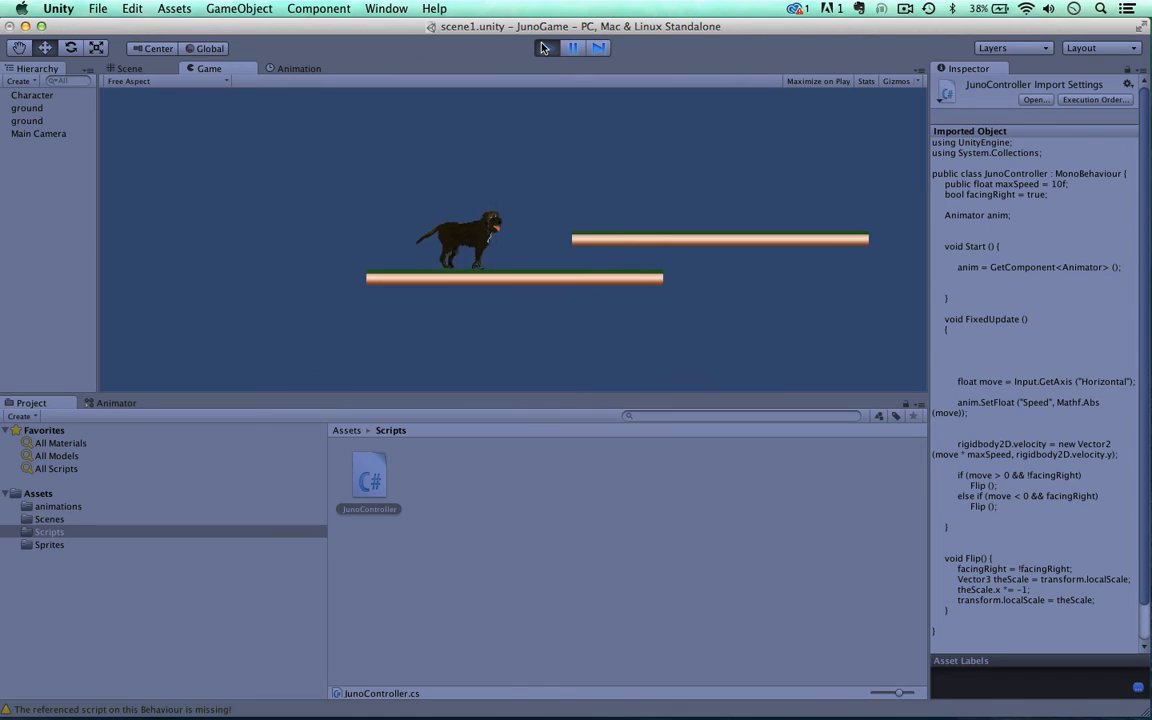
{"action": "key", "text": "Left"}
{"action": "key", "text": "Right"}
{"action": "key", "text": "Left"}
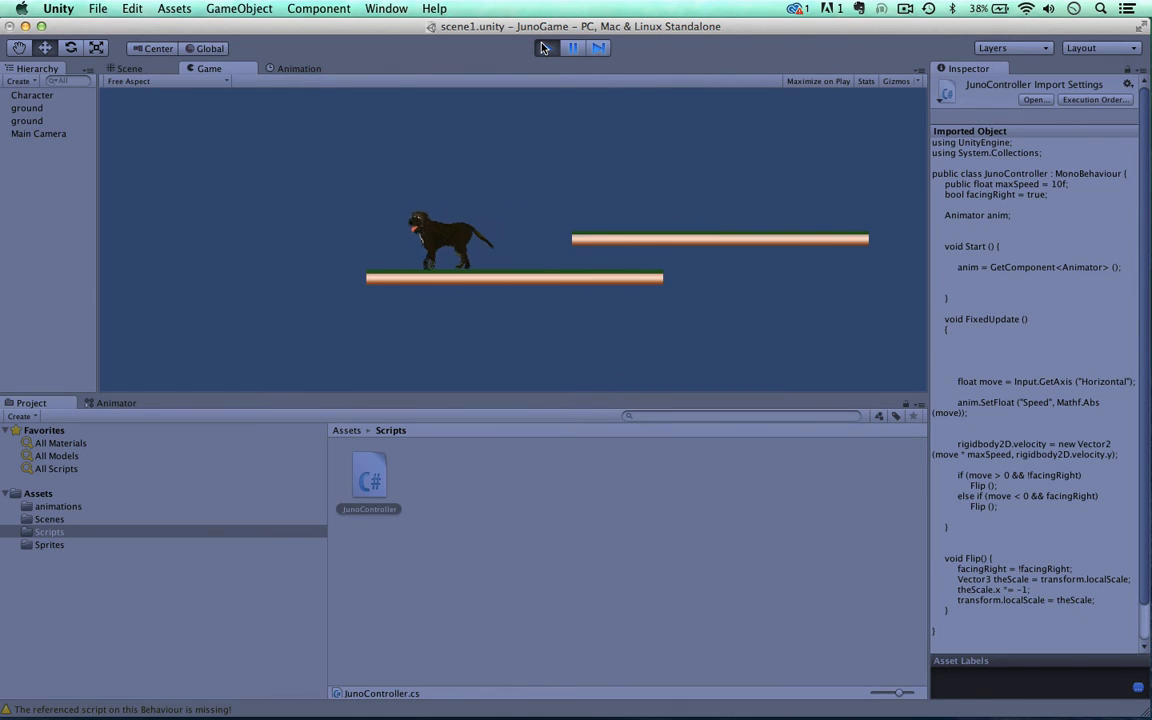
{"action": "key", "text": "Right"}
{"action": "key", "text": "Left"}
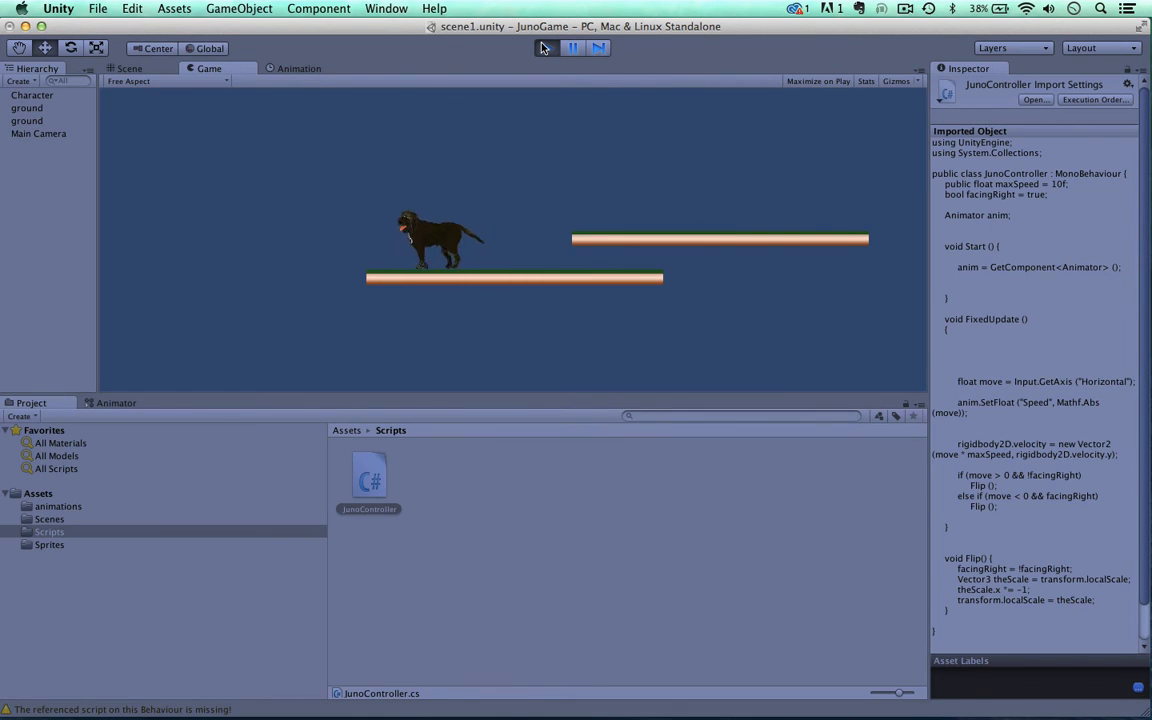
{"action": "key", "text": "Right"}
{"action": "key", "text": "Left"}
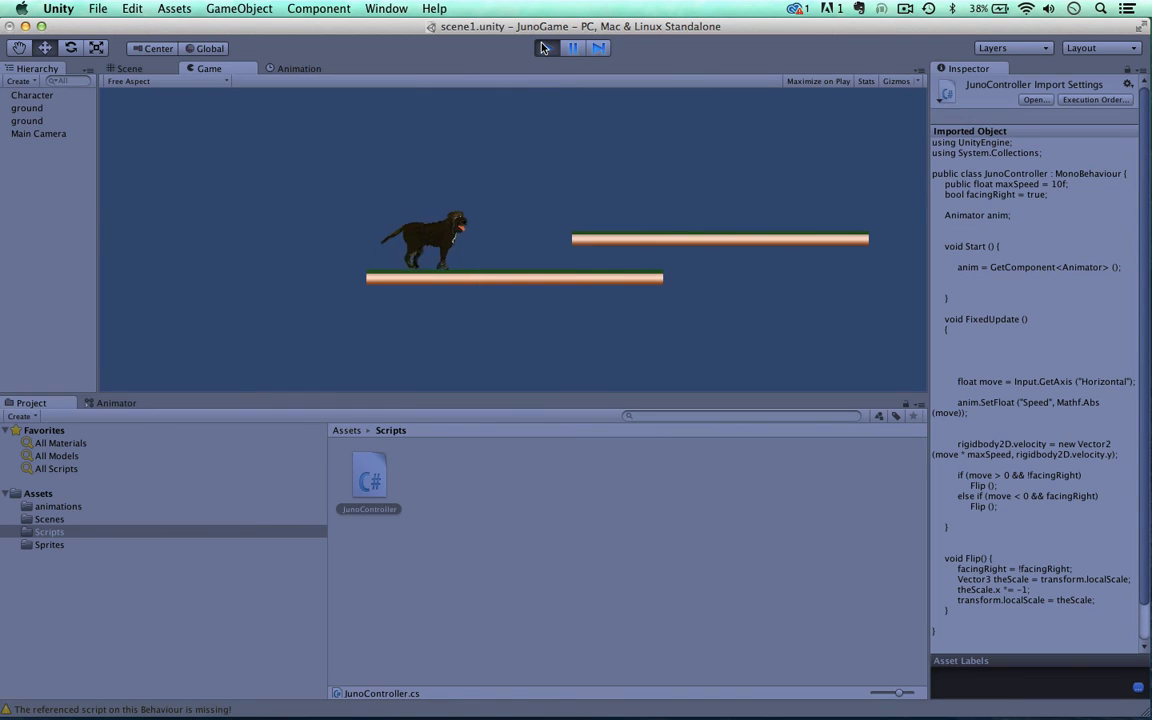
{"action": "key", "text": "Right"}
{"action": "key", "text": "Left"}
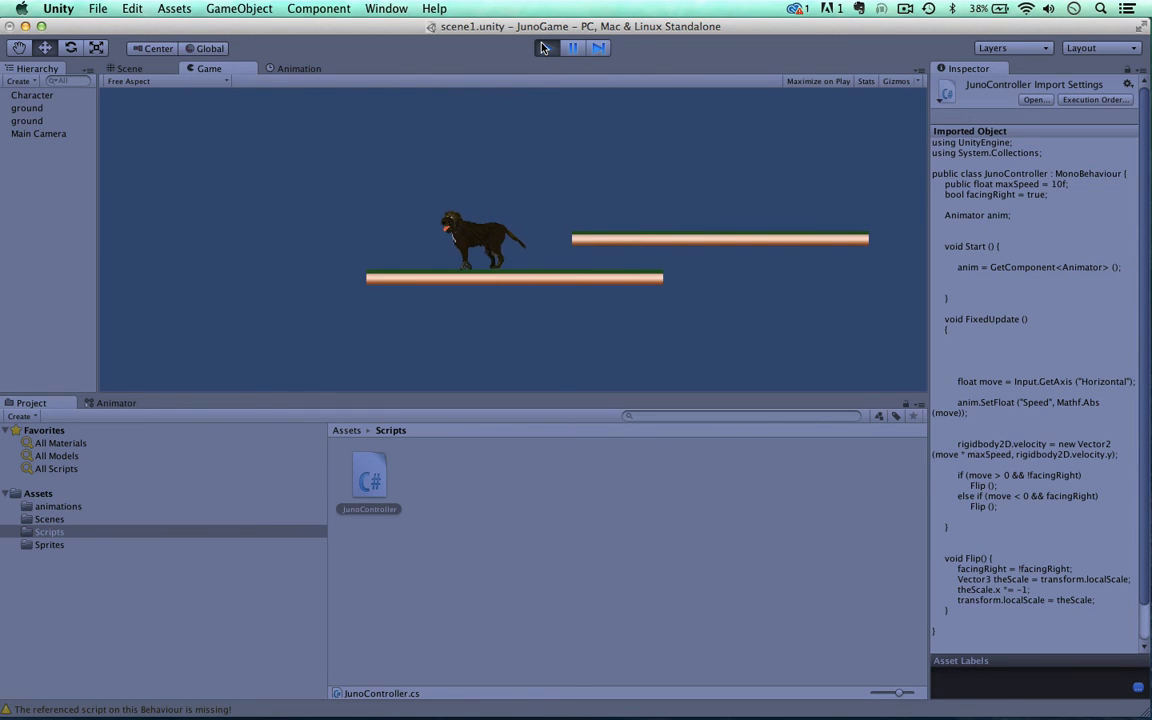
{"action": "left_click", "coordinate": [543, 47]}
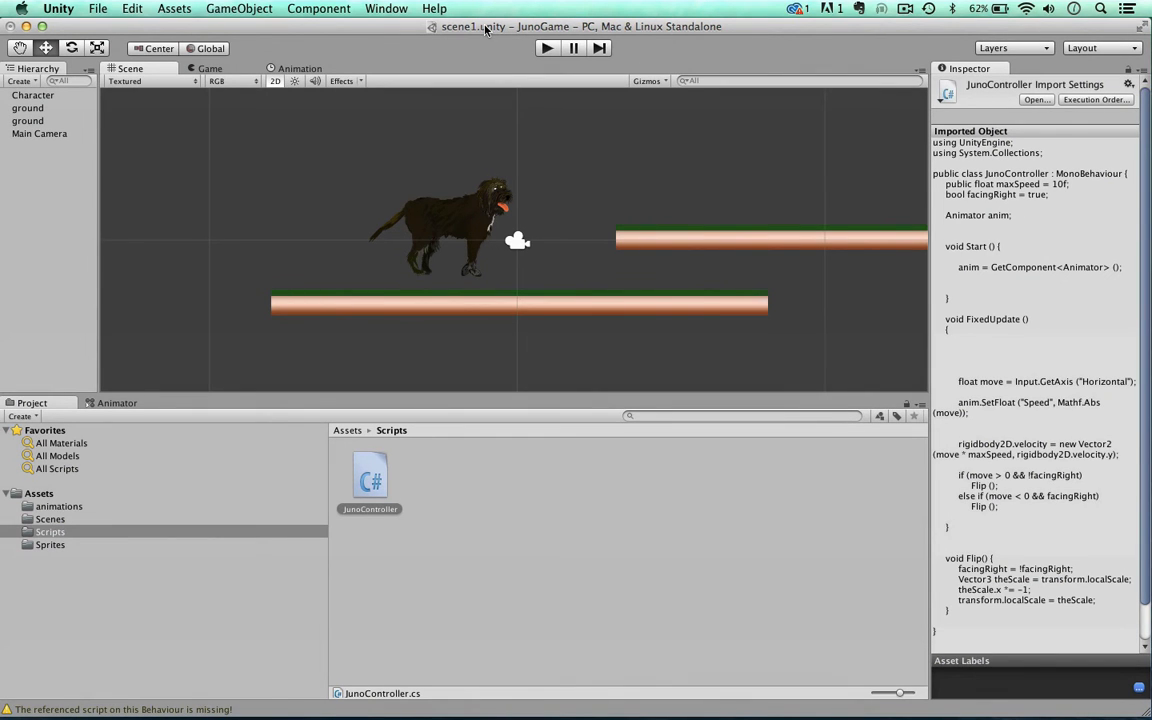
Step: Open the JunoController script, then switch to TextEdit and copy the whole "full juno code" document
{"action": "double_click", "coordinate": [371, 476]}
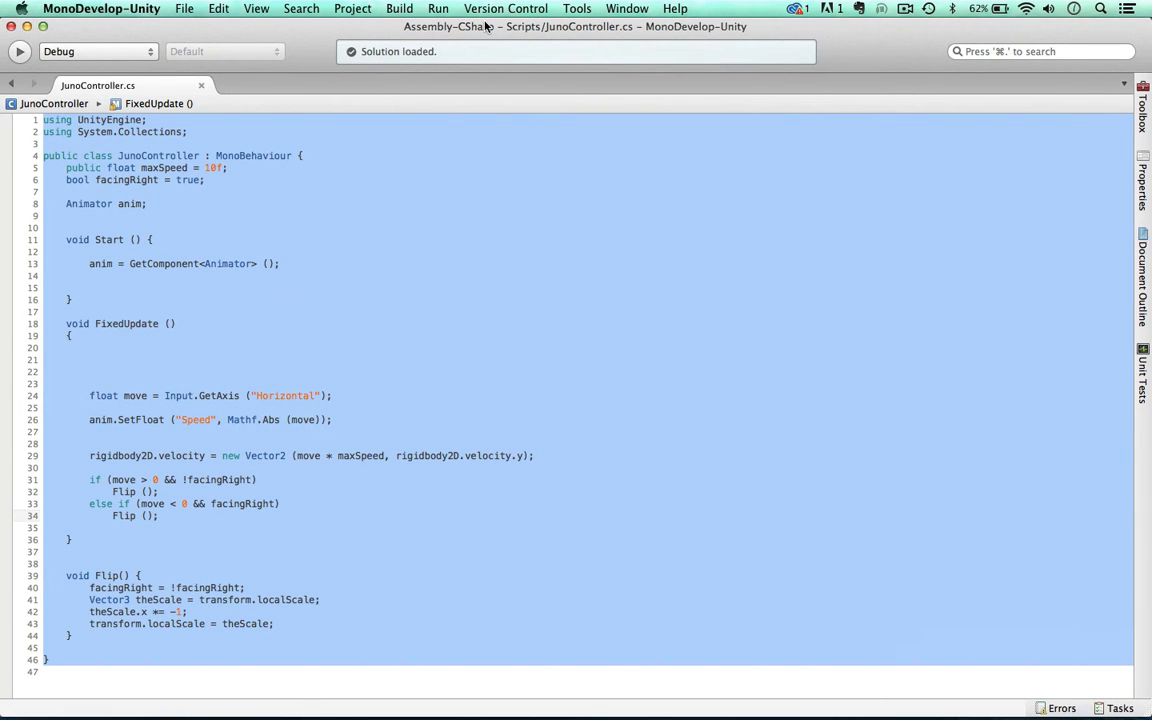
{"action": "left_click_drag", "start_coordinate": [488, 24], "coordinate": [479, 125]}
{"action": "left_click_drag", "start_coordinate": [517, 28], "coordinate": [521, 81]}
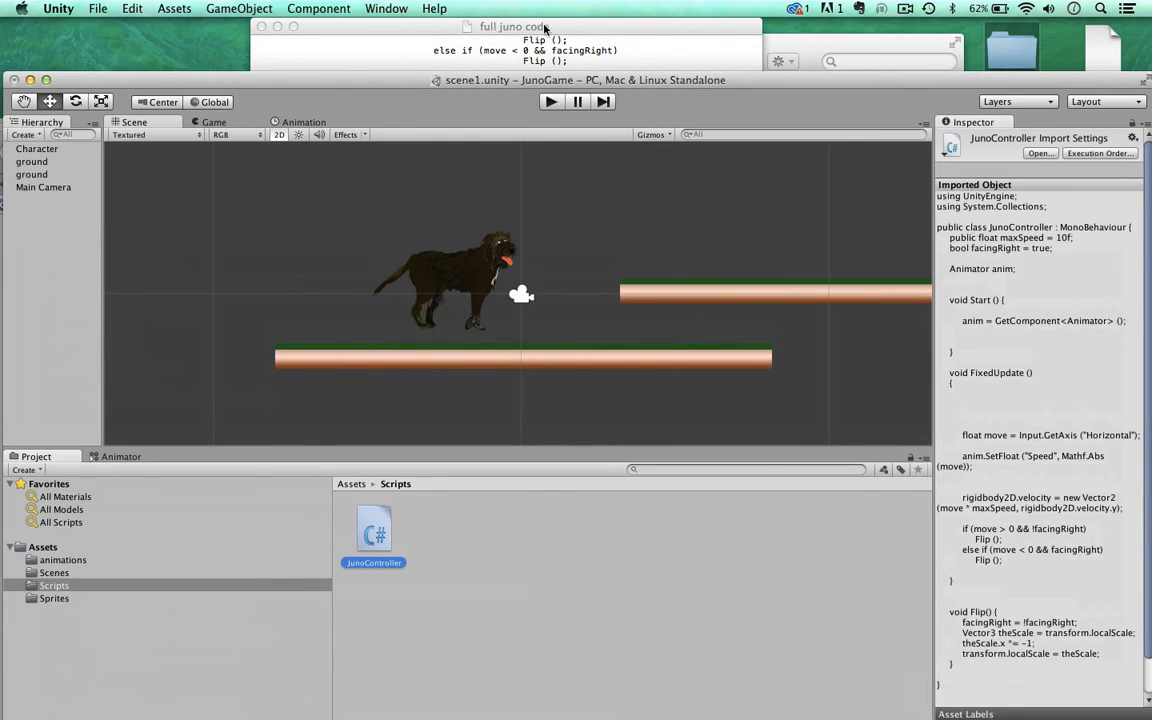
{"action": "left_click", "coordinate": [549, 19]}
{"action": "key", "text": "super+a"}
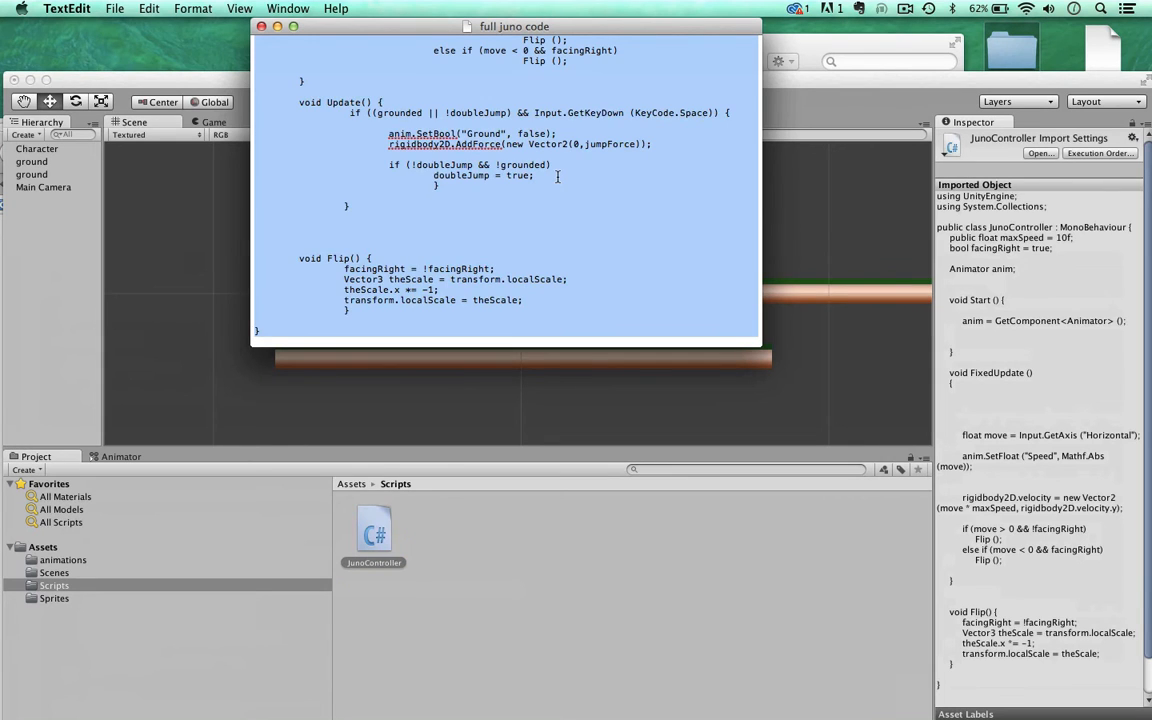
{"action": "key", "text": "super+c"}
Step: Replace the entire JunoController script in MonoDevelop with the copied full juno code and save it
{"action": "left_click_drag", "start_coordinate": [185, 79], "coordinate": [188, 26]}
{"action": "double_click", "coordinate": [380, 482]}
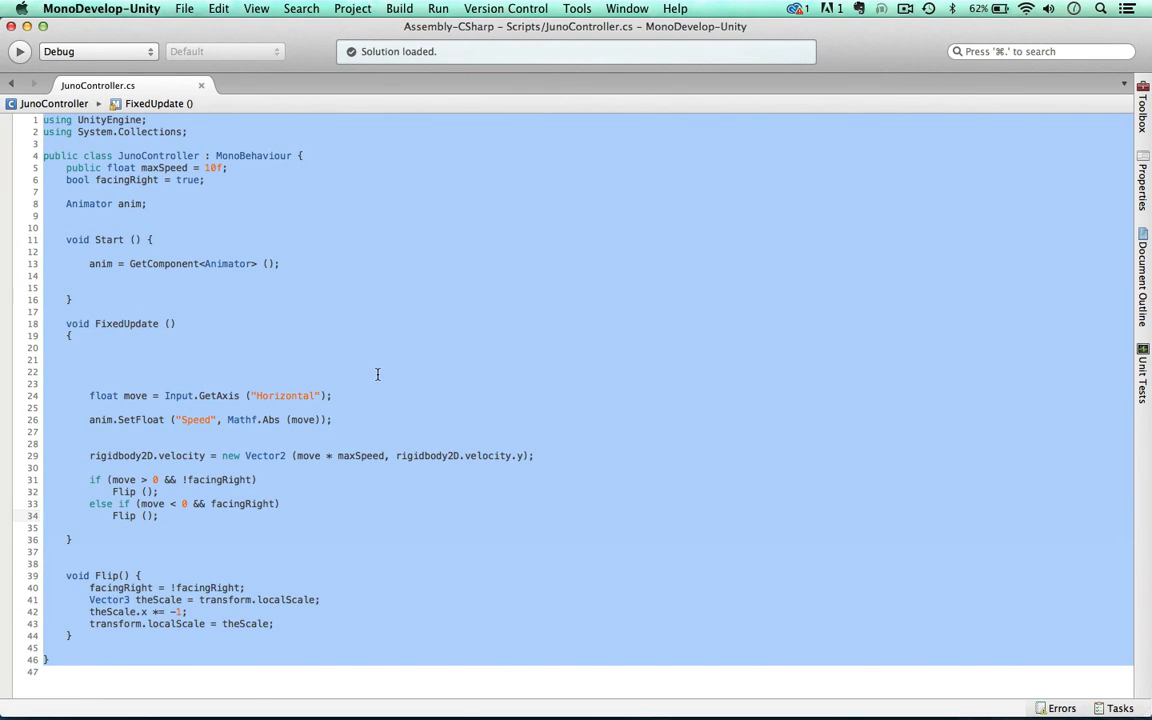
{"action": "key", "text": "super+v"}
{"action": "key", "text": "super+s"}
Step: Review the pasted ground-check, jump and double-jump code from start to end, and return to Unity
{"action": "scroll", "coordinate": [378, 375], "scroll_direction": "up", "scroll_amount": 10}
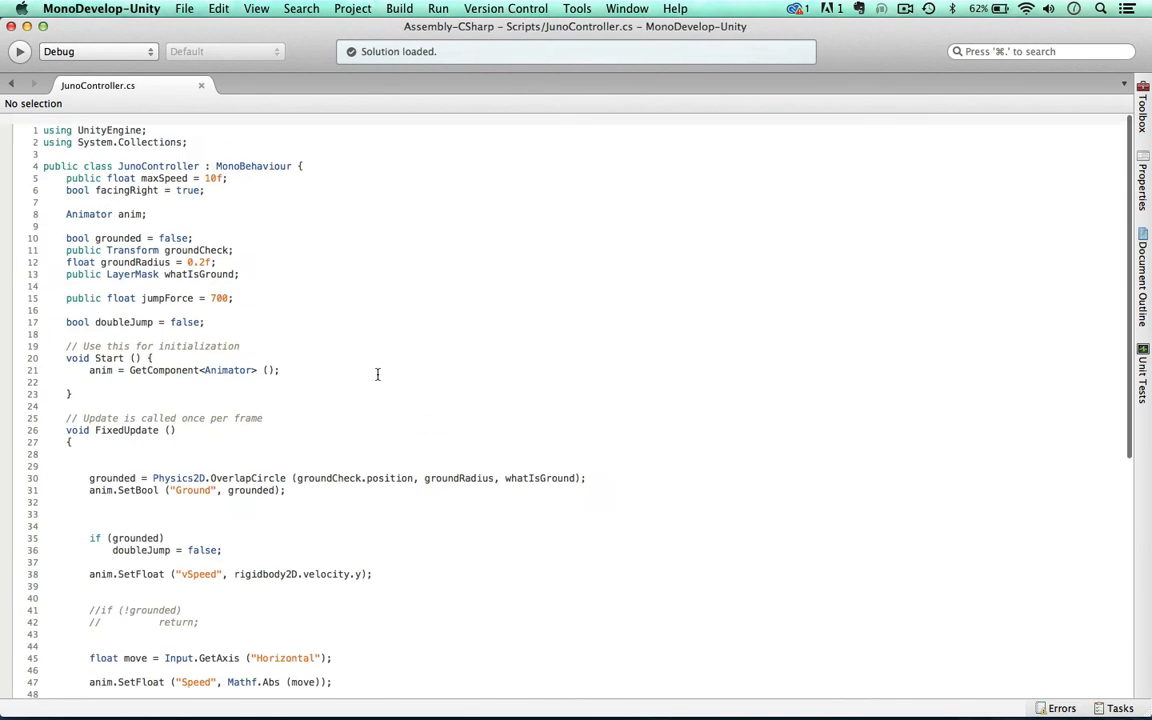
{"action": "scroll", "coordinate": [378, 375], "scroll_direction": "down", "scroll_amount": 10}
{"action": "scroll", "coordinate": [378, 375], "scroll_direction": "up", "scroll_amount": 10}
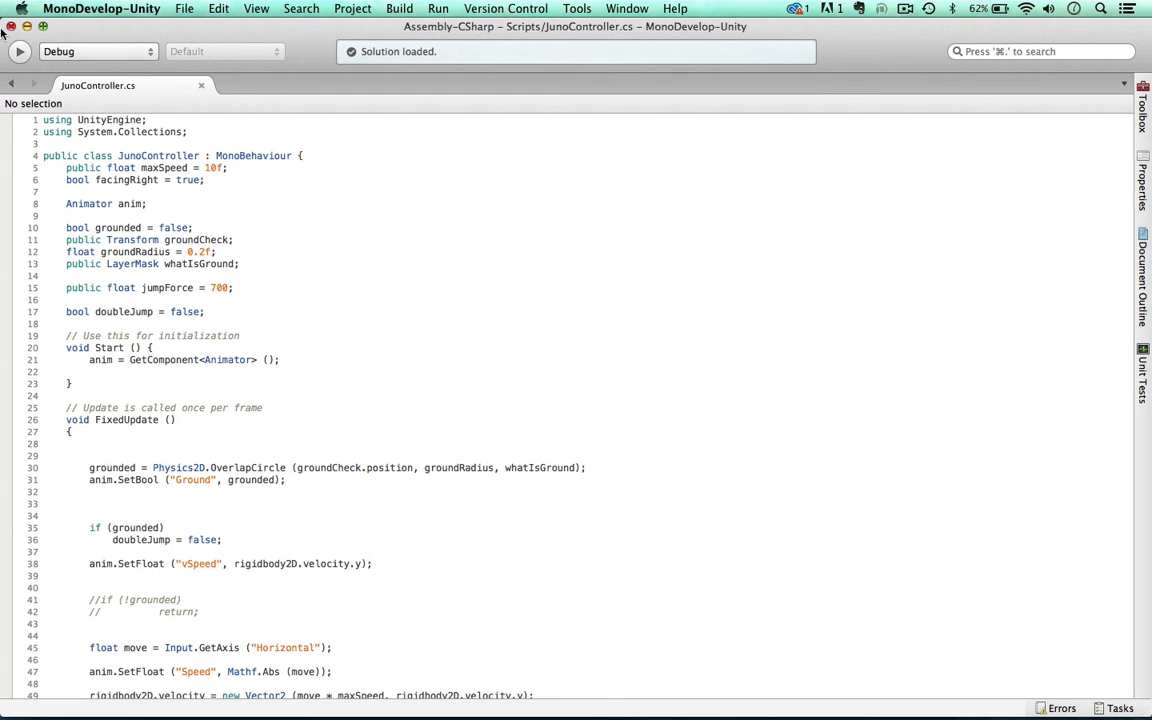
{"action": "double_click", "coordinate": [90, 28]}
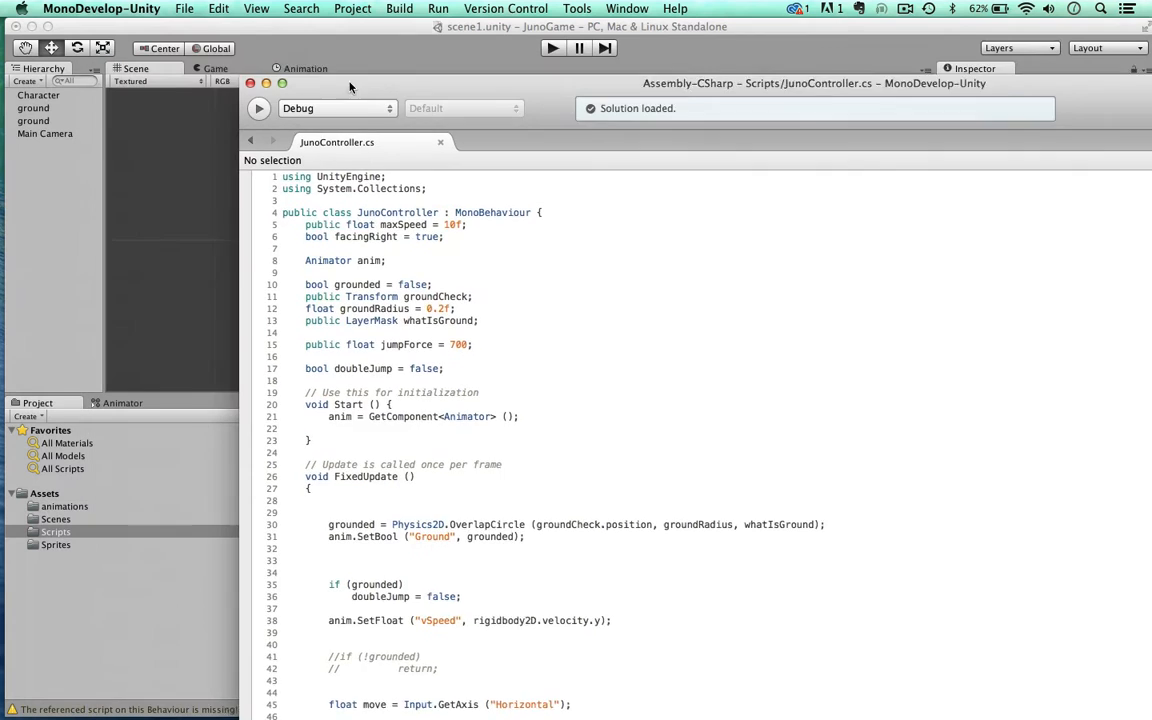
{"action": "left_click", "coordinate": [295, 30]}
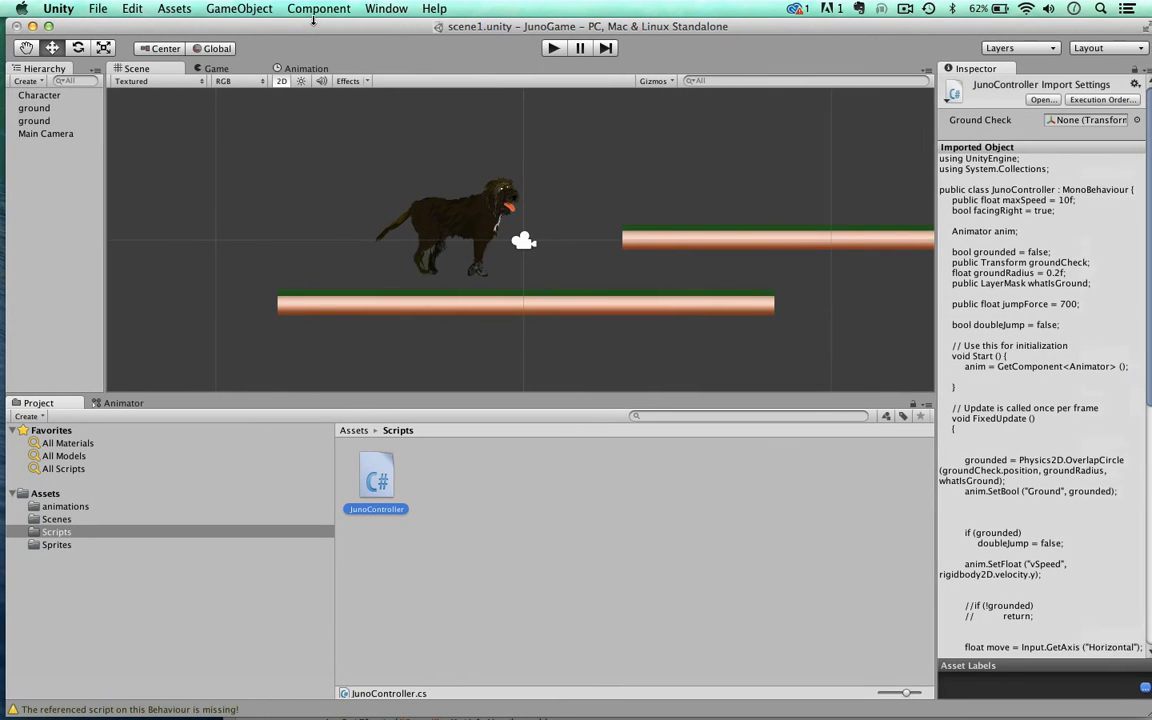
Step: Create an empty game object and name it Groundcheck
{"action": "left_click", "coordinate": [220, 12]}
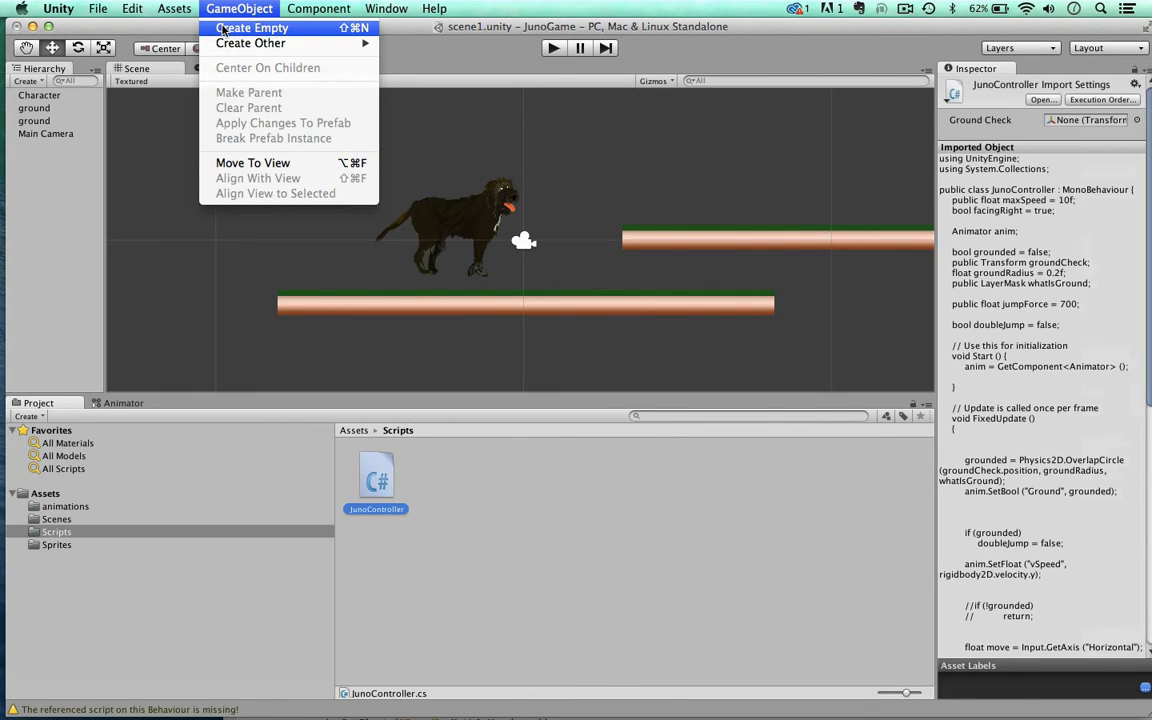
{"action": "left_click", "coordinate": [222, 29]}
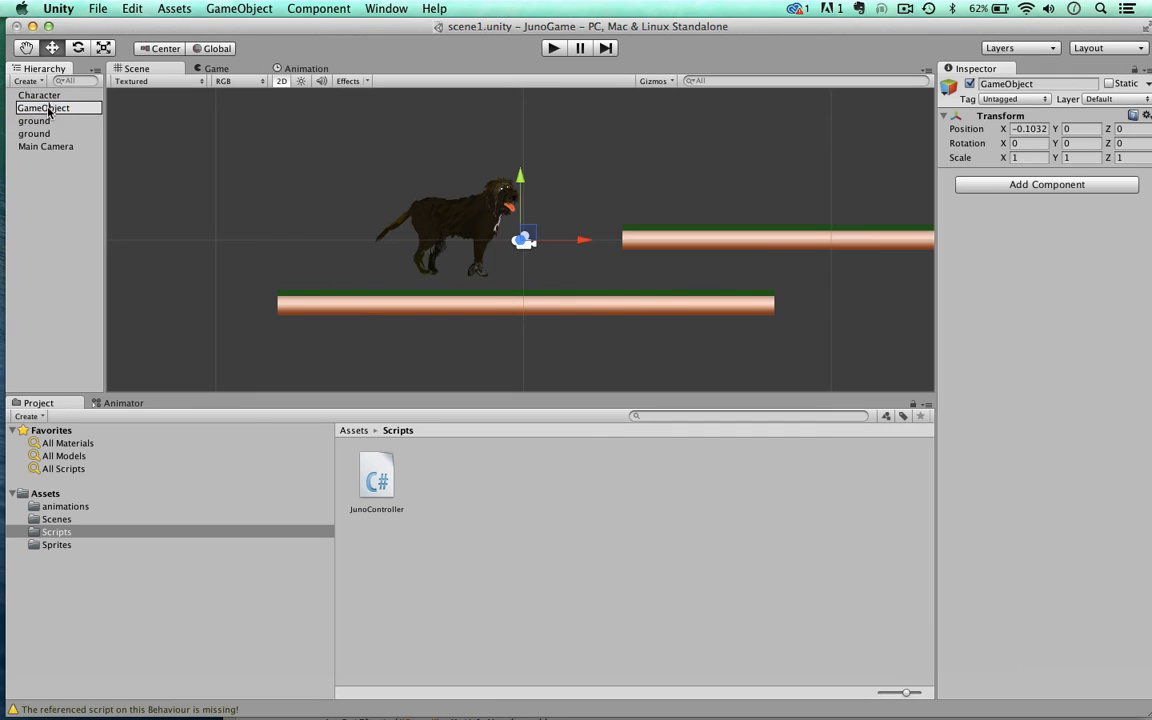
{"action": "key", "text": "Return"}
{"action": "type", "text": "Groundcheck"}
{"action": "key", "text": "Return"}
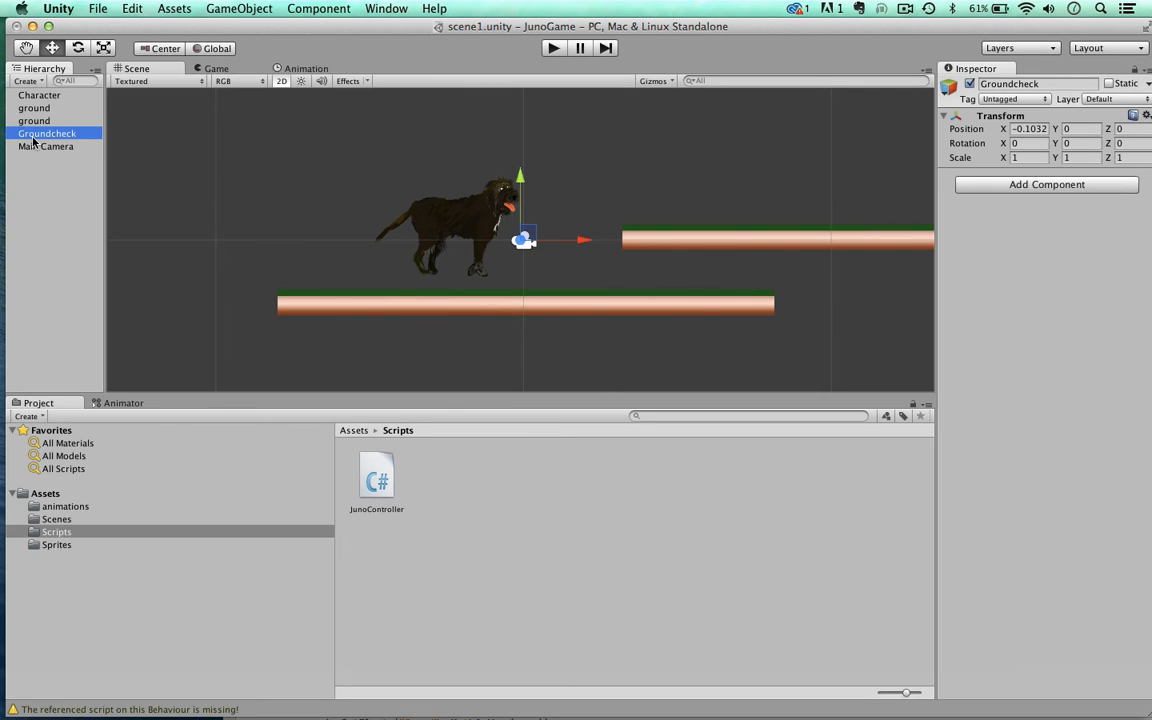
Step: Make Groundcheck a child of Character and check the nesting by collapsing and expanding the parent
{"action": "left_click_drag", "start_coordinate": [33, 141], "coordinate": [36, 95]}
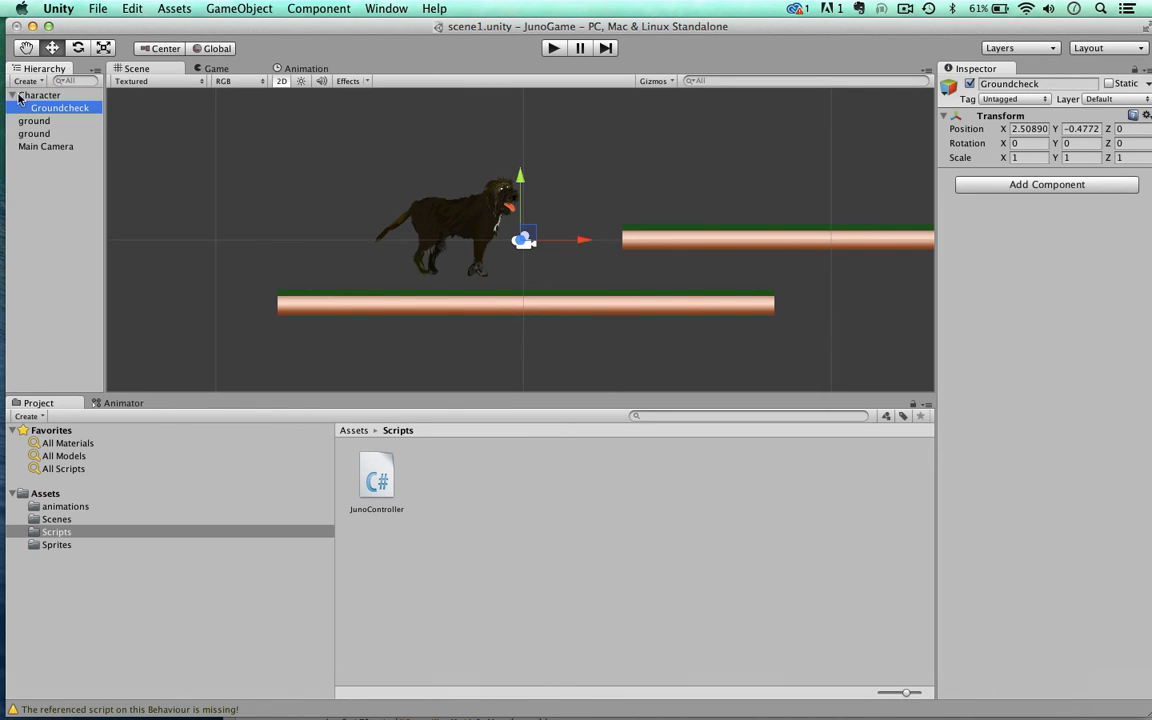
{"action": "left_click", "coordinate": [13, 95]}
{"action": "left_click", "coordinate": [13, 95]}
{"action": "left_click", "coordinate": [13, 95]}
{"action": "left_click", "coordinate": [13, 95]}
{"action": "left_click", "coordinate": [50, 108]}
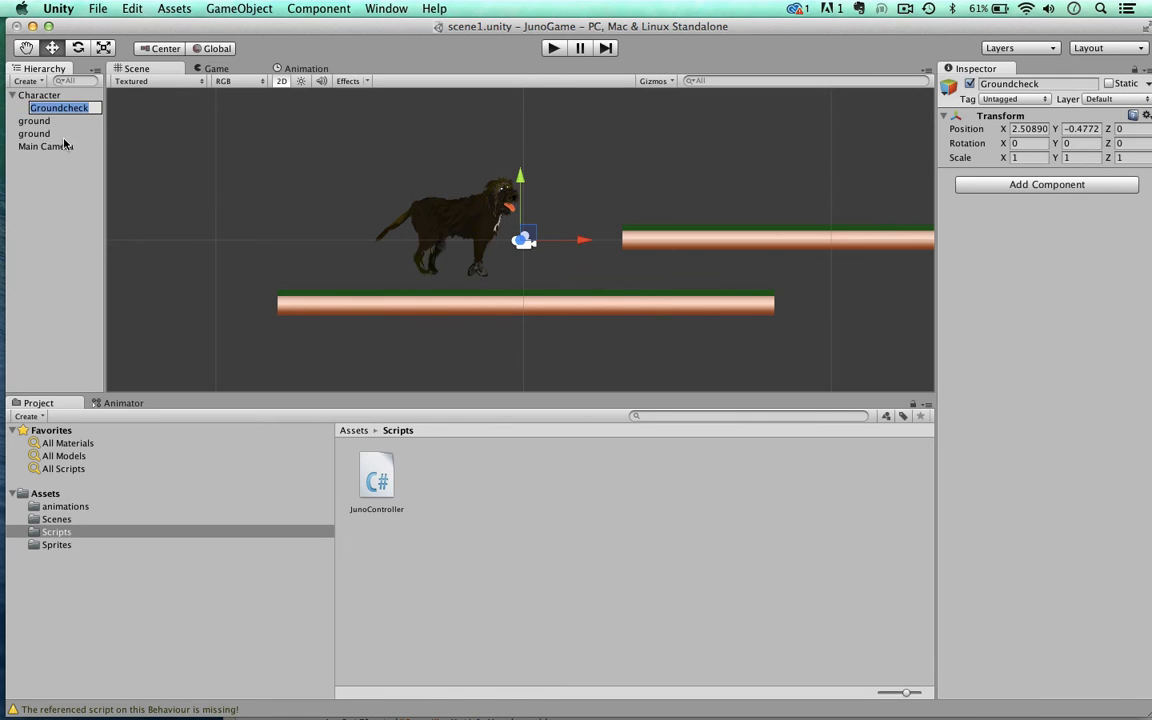
{"action": "left_click", "coordinate": [69, 146]}
Step: Give the Groundcheck object a yellow label icon for the Scene view
{"action": "left_click", "coordinate": [57, 109]}
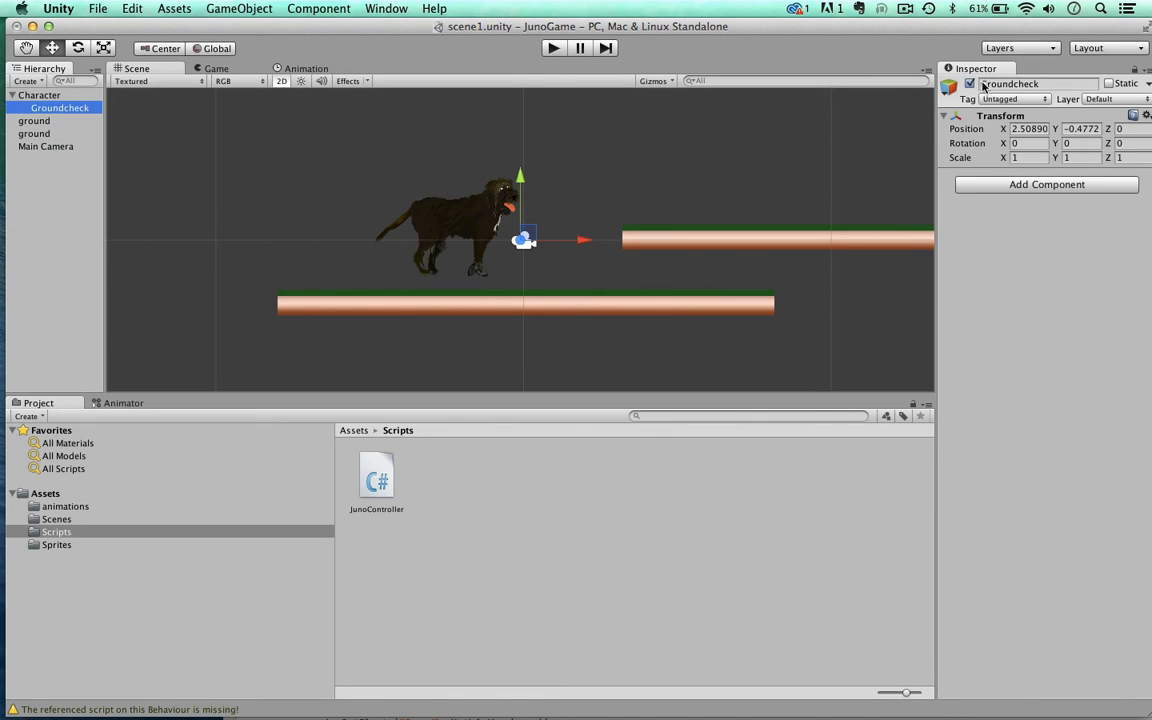
{"action": "left_click", "coordinate": [948, 86]}
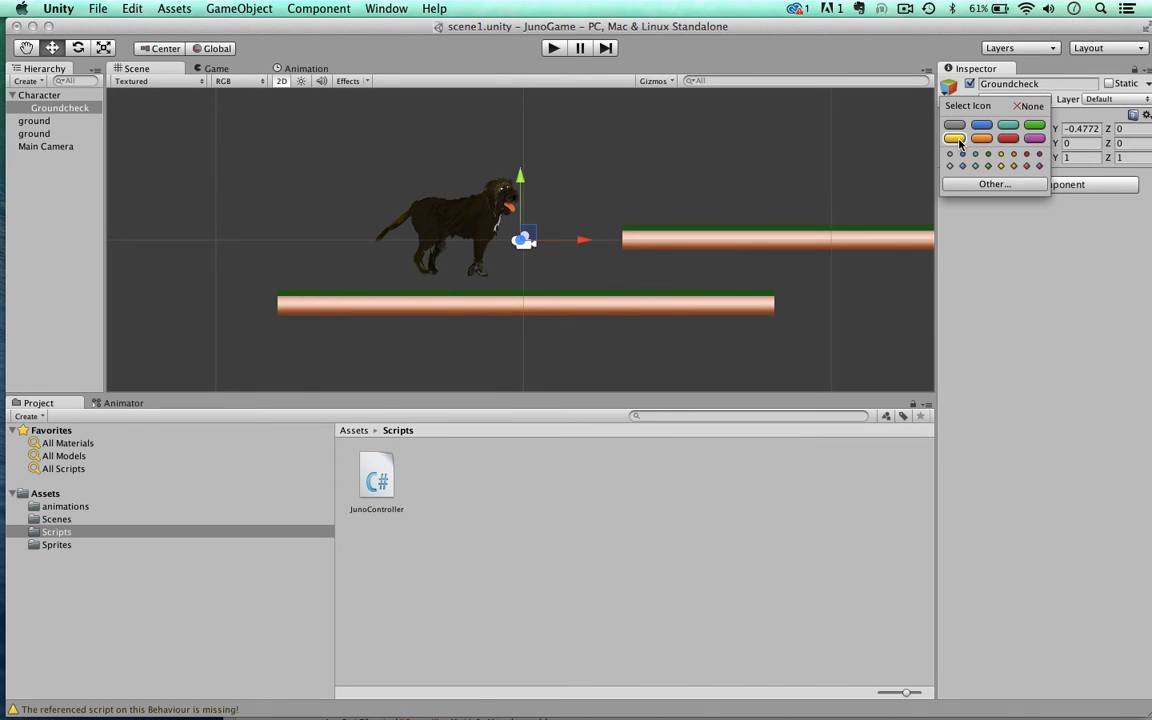
{"action": "left_click", "coordinate": [955, 139]}
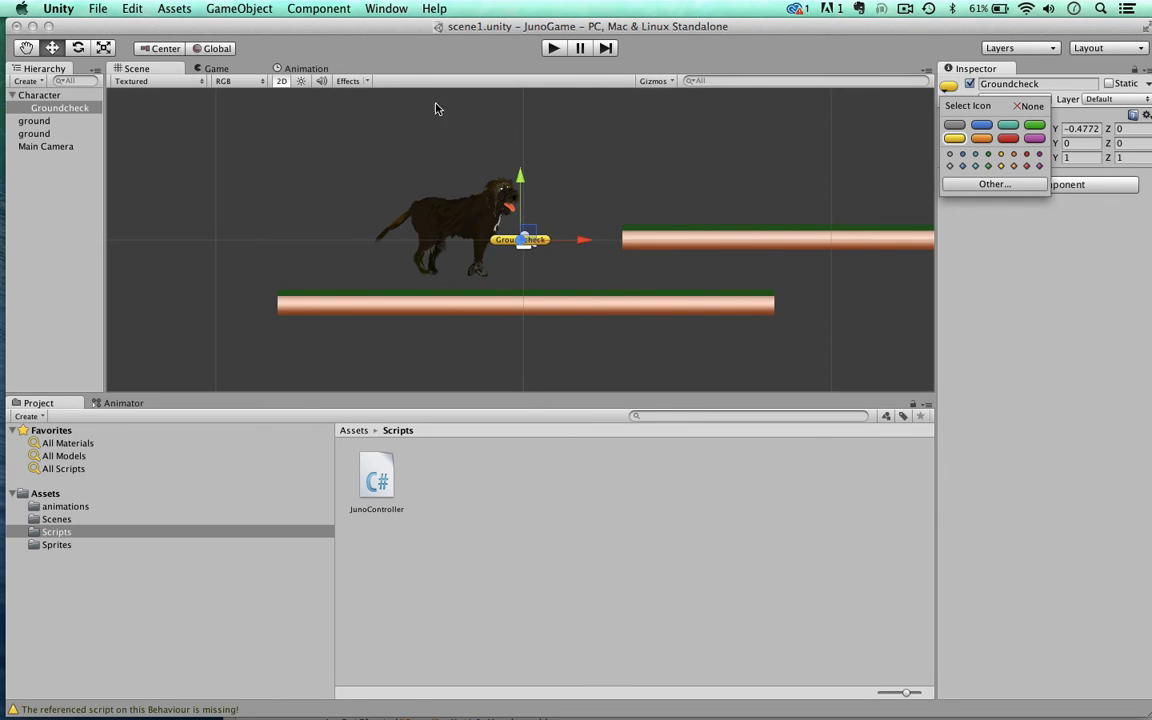
{"action": "left_click", "coordinate": [641, 189]}
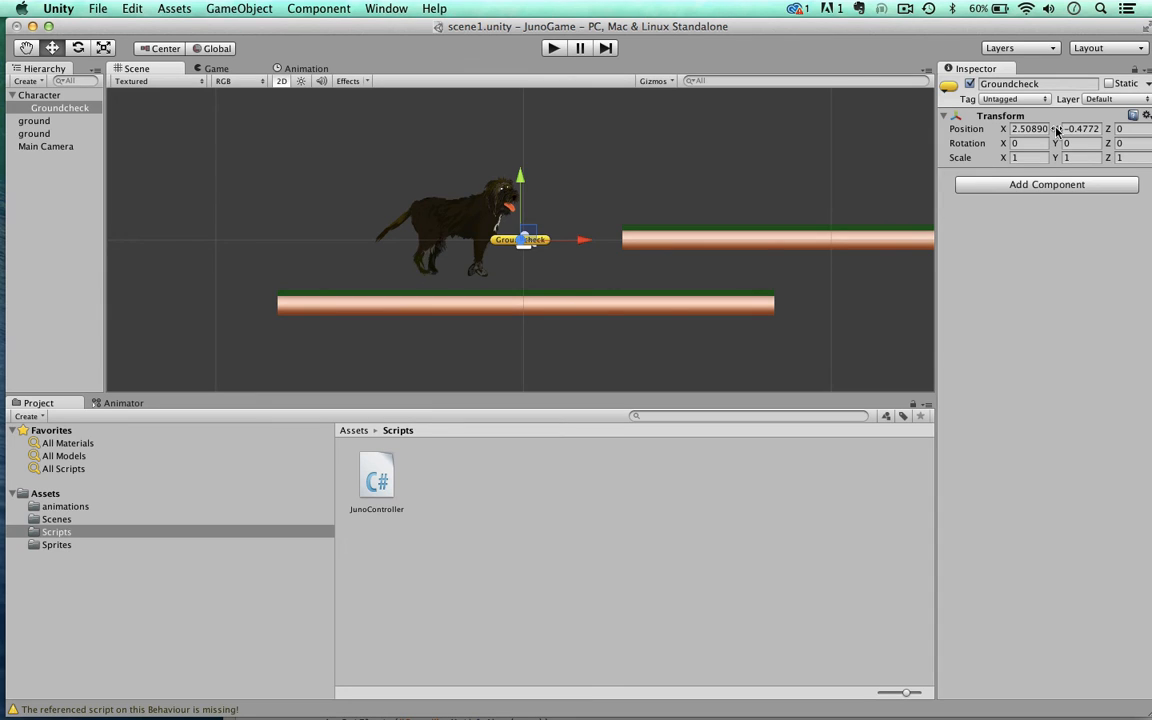
Step: Position Groundcheck between the dog's feet at X 0.3 and Y -1.62
{"action": "left_click_drag", "start_coordinate": [1057, 131], "coordinate": [932, 126]}
{"action": "scroll", "coordinate": [540, 175], "scroll_direction": "up", "scroll_amount": 8}
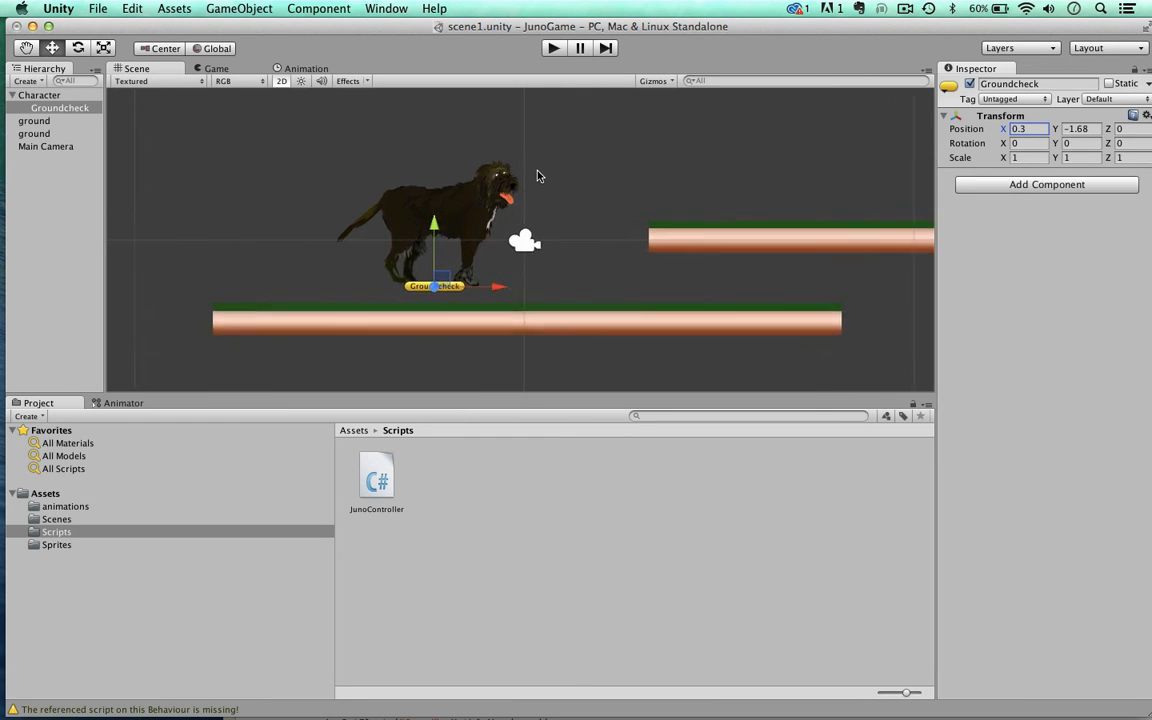
{"action": "scroll", "coordinate": [537, 176], "scroll_direction": "up", "scroll_amount": 5}
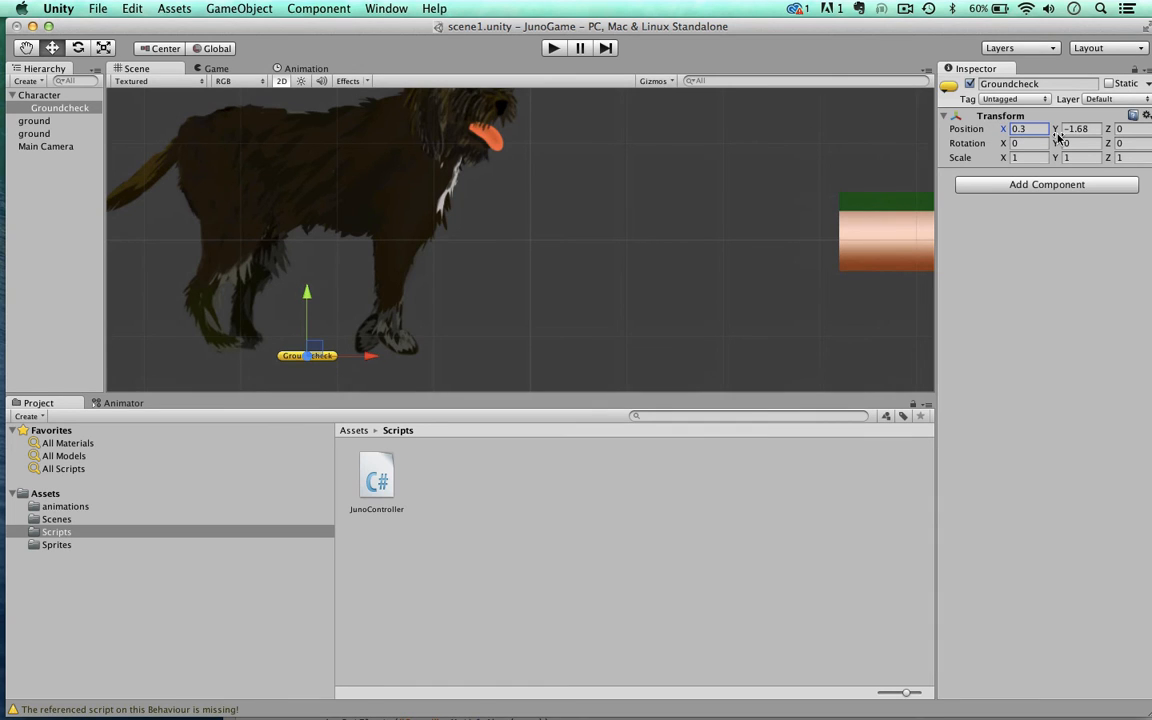
{"action": "left_click_drag", "start_coordinate": [1057, 133], "coordinate": [1076, 158]}
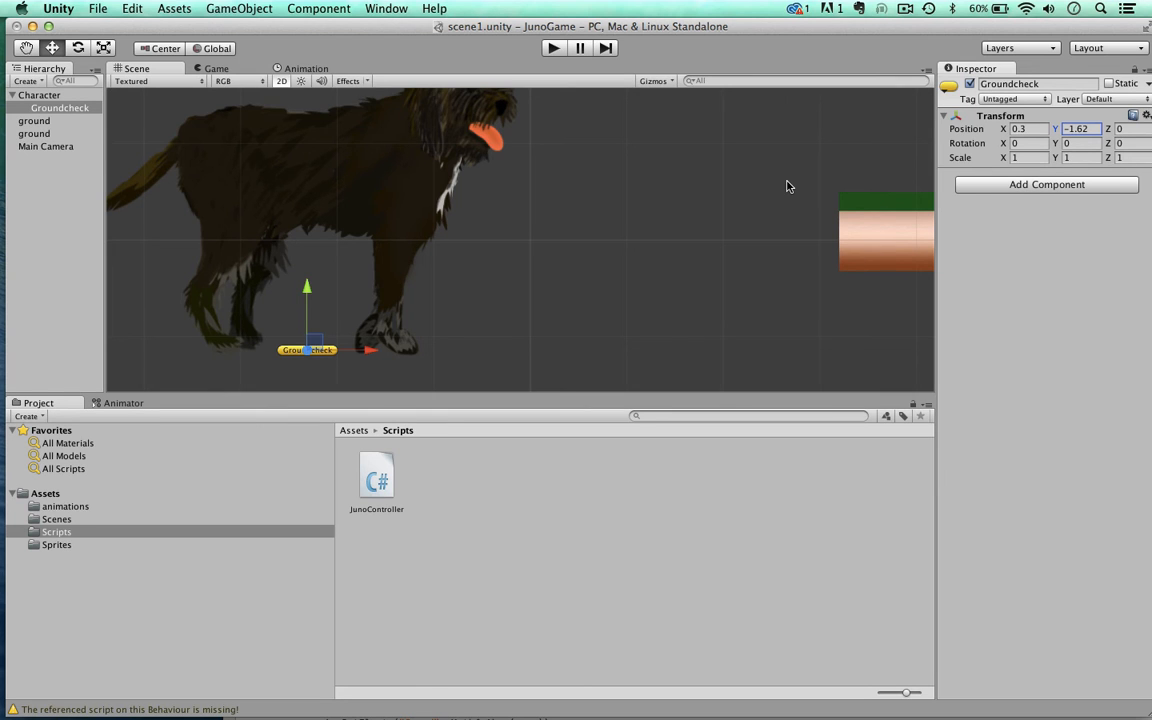
{"action": "scroll", "coordinate": [787, 186], "scroll_direction": "down", "scroll_amount": 10}
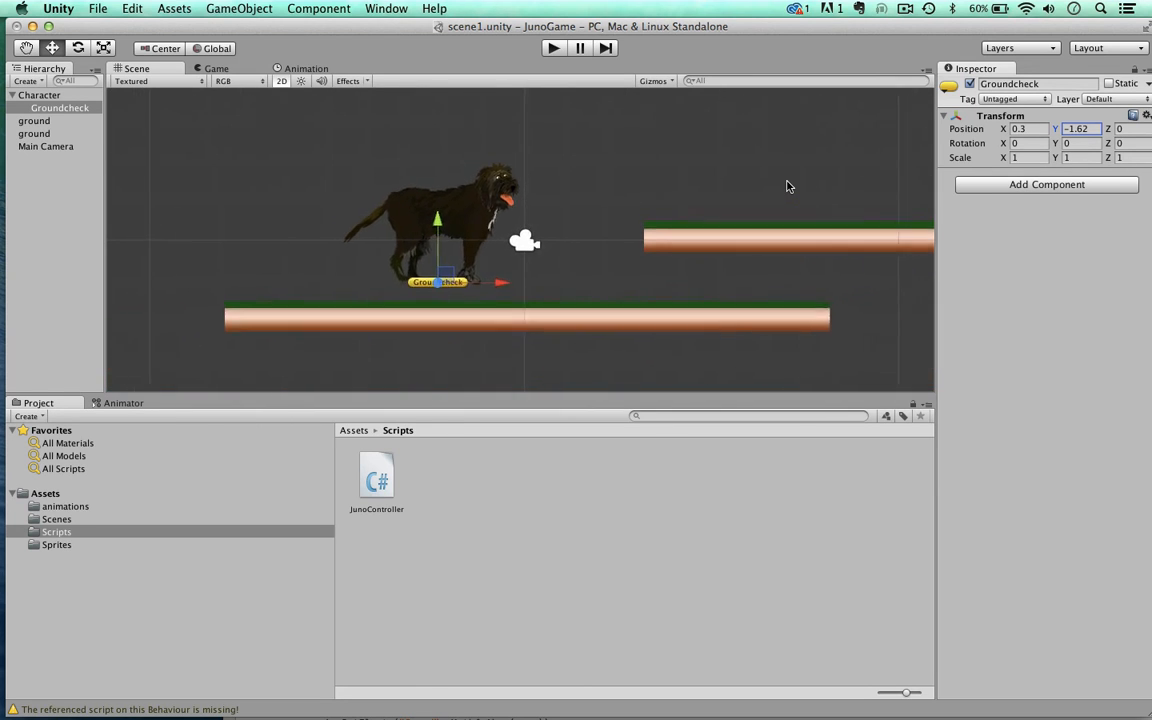
{"action": "scroll", "coordinate": [787, 186], "scroll_direction": "up", "scroll_amount": 5}
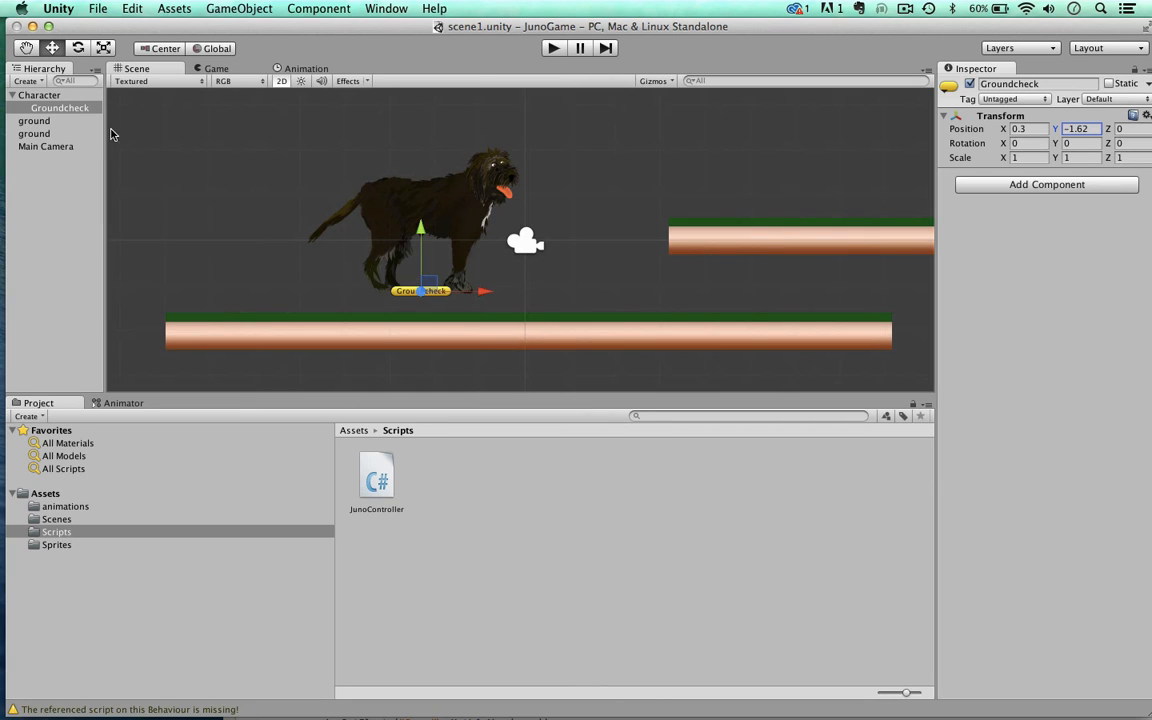
Step: Assign the Groundcheck object to the Ground Check slot of Character's Juno Controller script and save the scene
{"action": "left_click", "coordinate": [40, 95]}
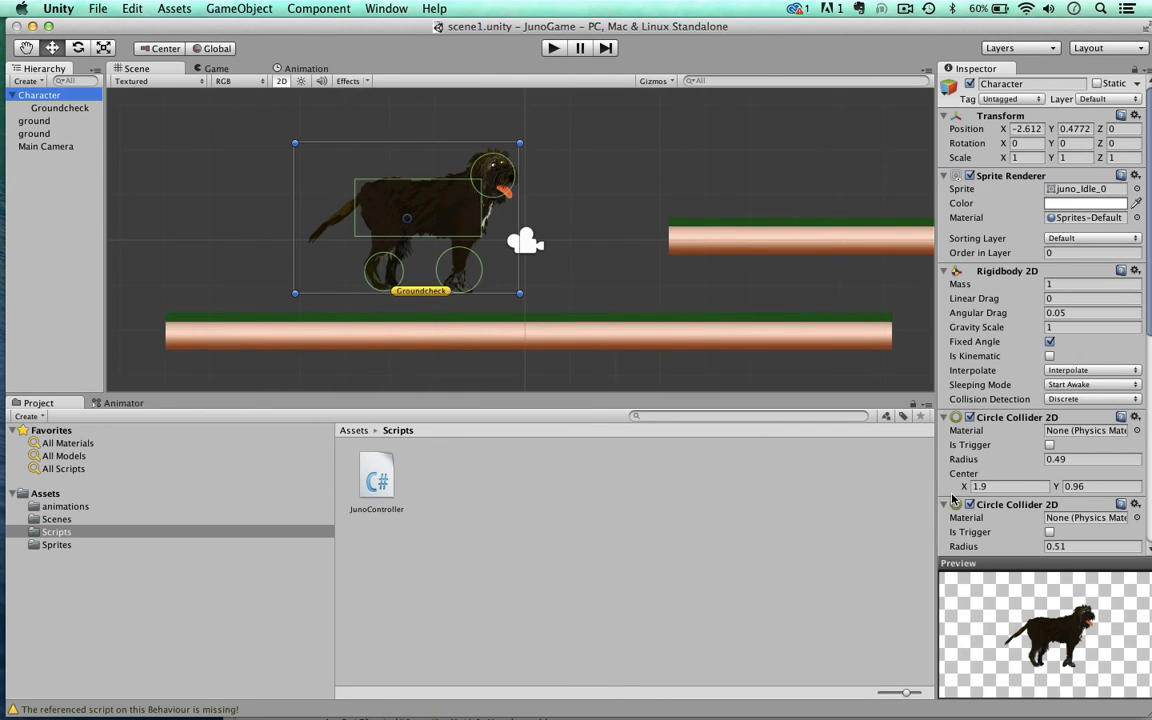
{"action": "scroll", "coordinate": [998, 452], "scroll_direction": "down", "scroll_amount": 10}
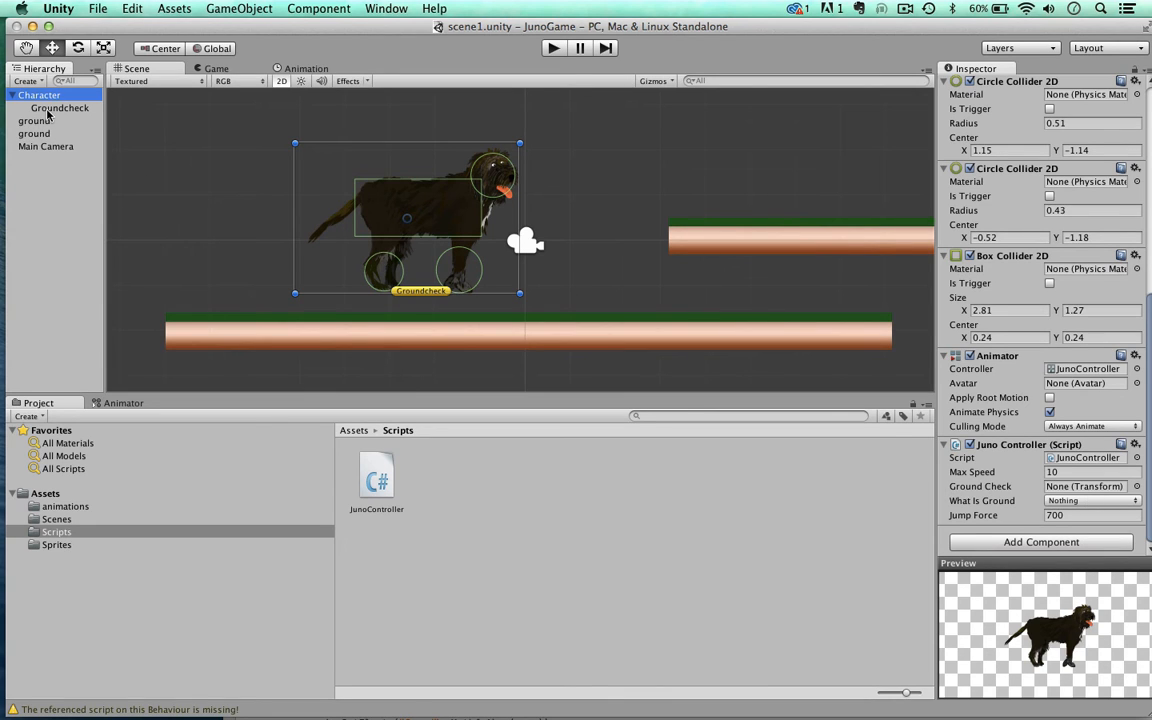
{"action": "left_click_drag", "start_coordinate": [46, 108], "coordinate": [1050, 494]}
{"action": "key", "text": "super+s"}
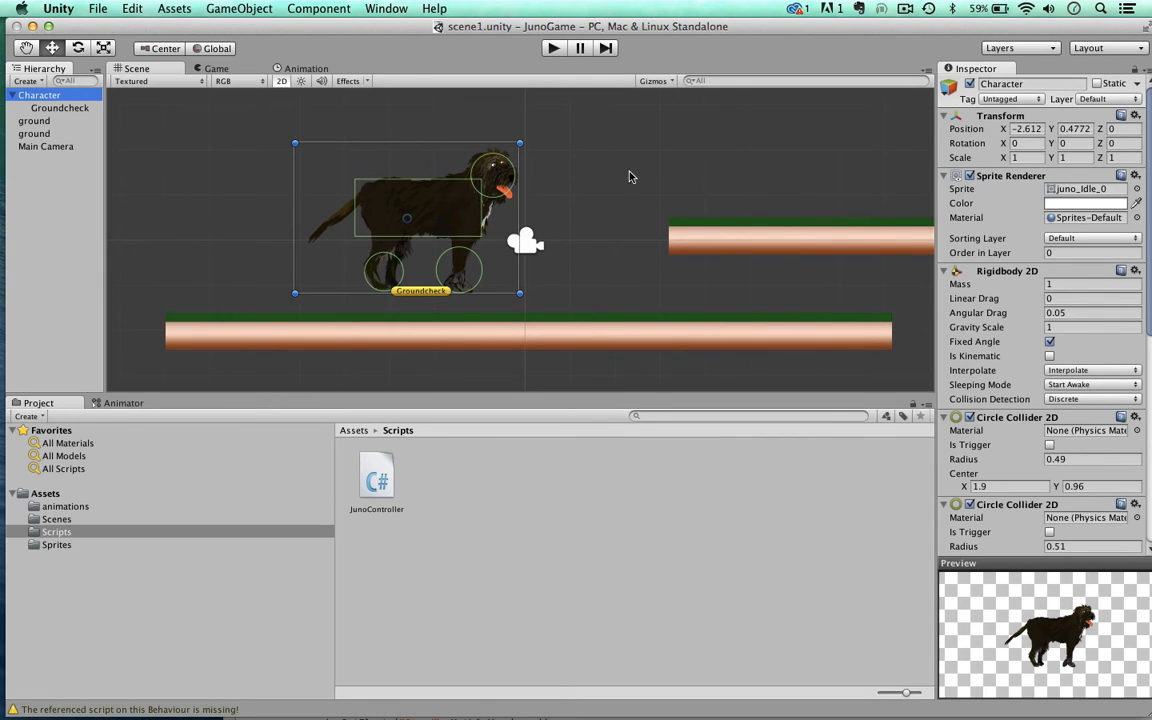
Step: Add a new layer named Player as User Layer 8
{"action": "left_click_drag", "start_coordinate": [480, 25], "coordinate": [478, 25]}
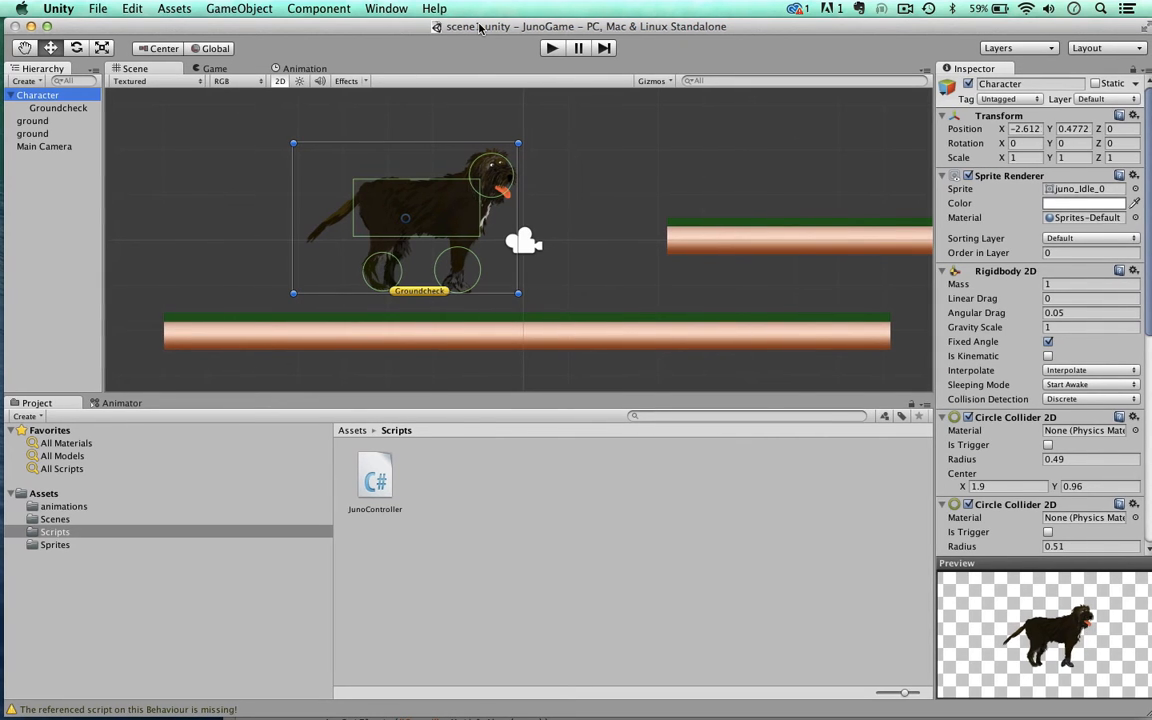
{"action": "left_click", "coordinate": [1085, 99]}
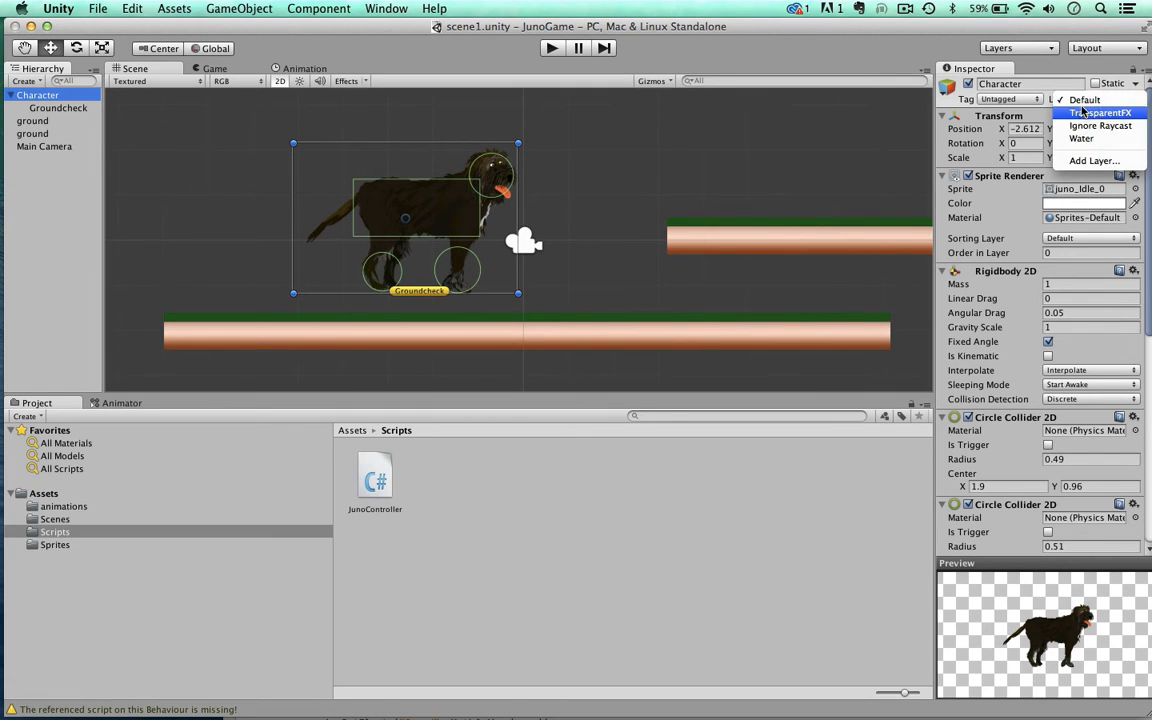
{"action": "left_click", "coordinate": [1080, 162]}
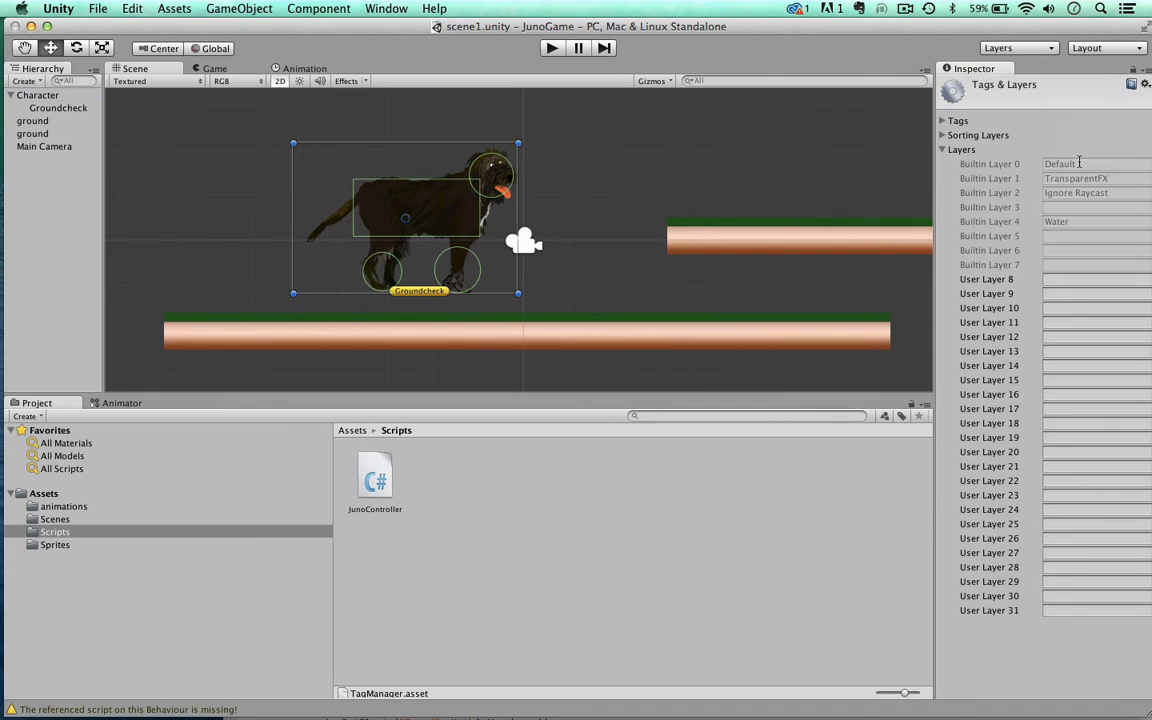
{"action": "left_click", "coordinate": [1064, 279]}
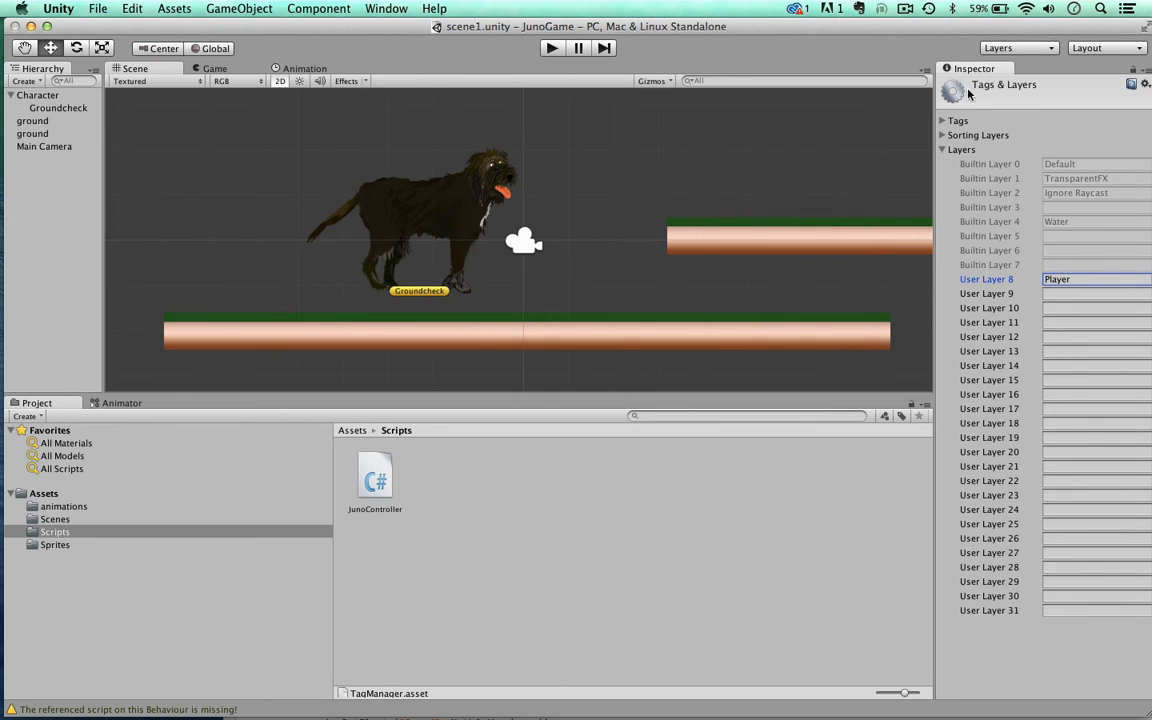
Step: Set the layer of Character and its child objects to Player
{"action": "left_click", "coordinate": [24, 95]}
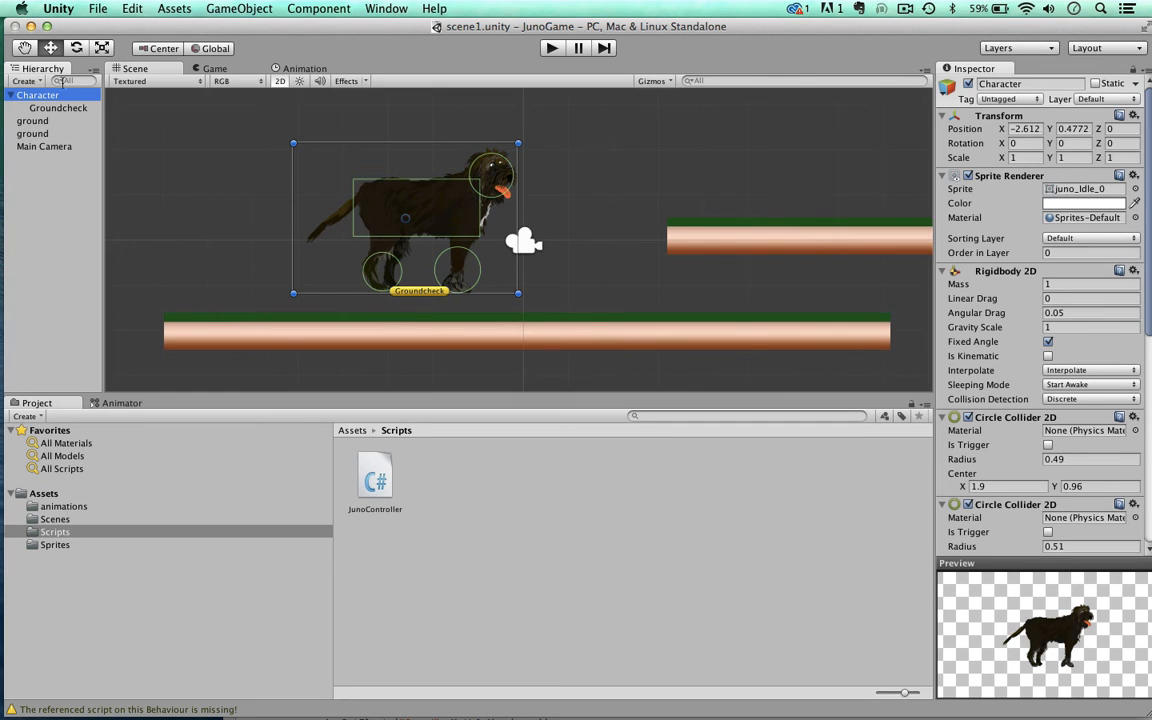
{"action": "left_click", "coordinate": [1093, 99]}
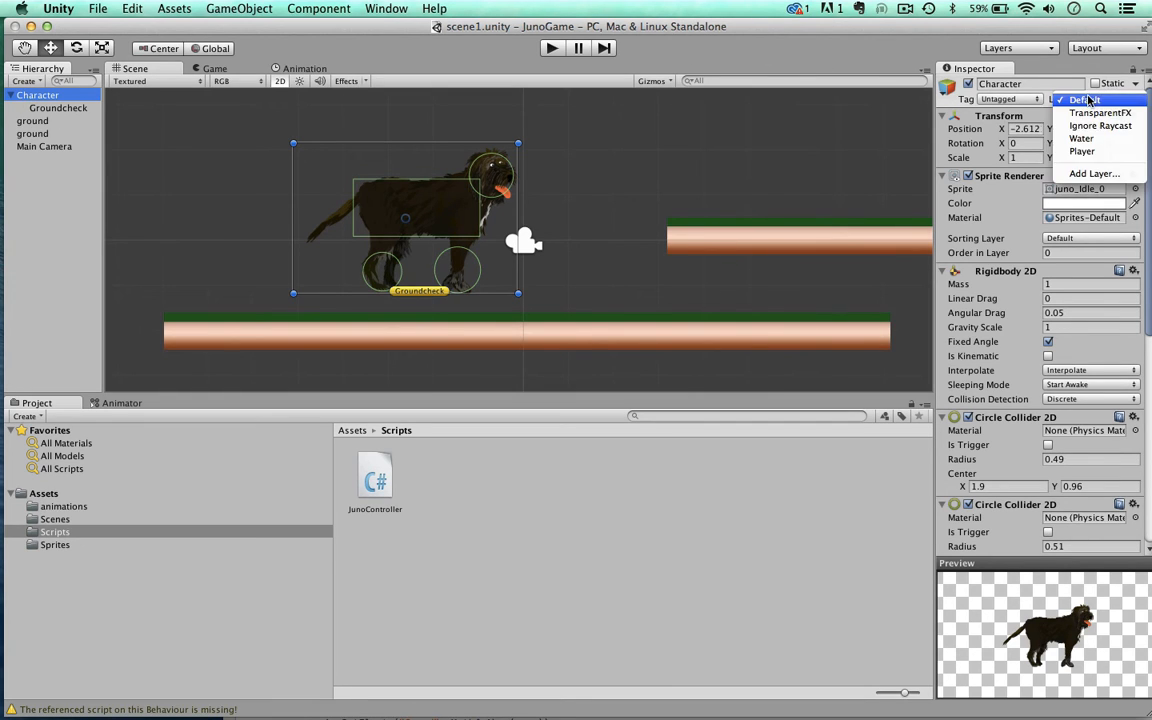
{"action": "left_click", "coordinate": [1081, 152]}
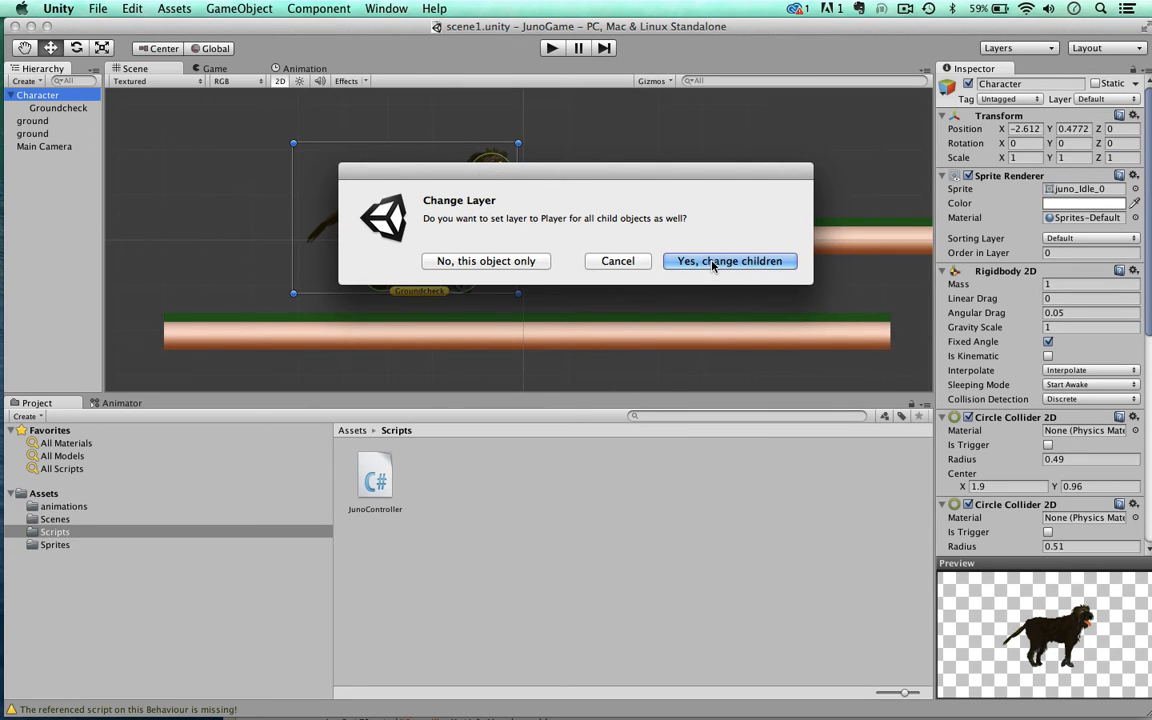
{"action": "left_click", "coordinate": [713, 265]}
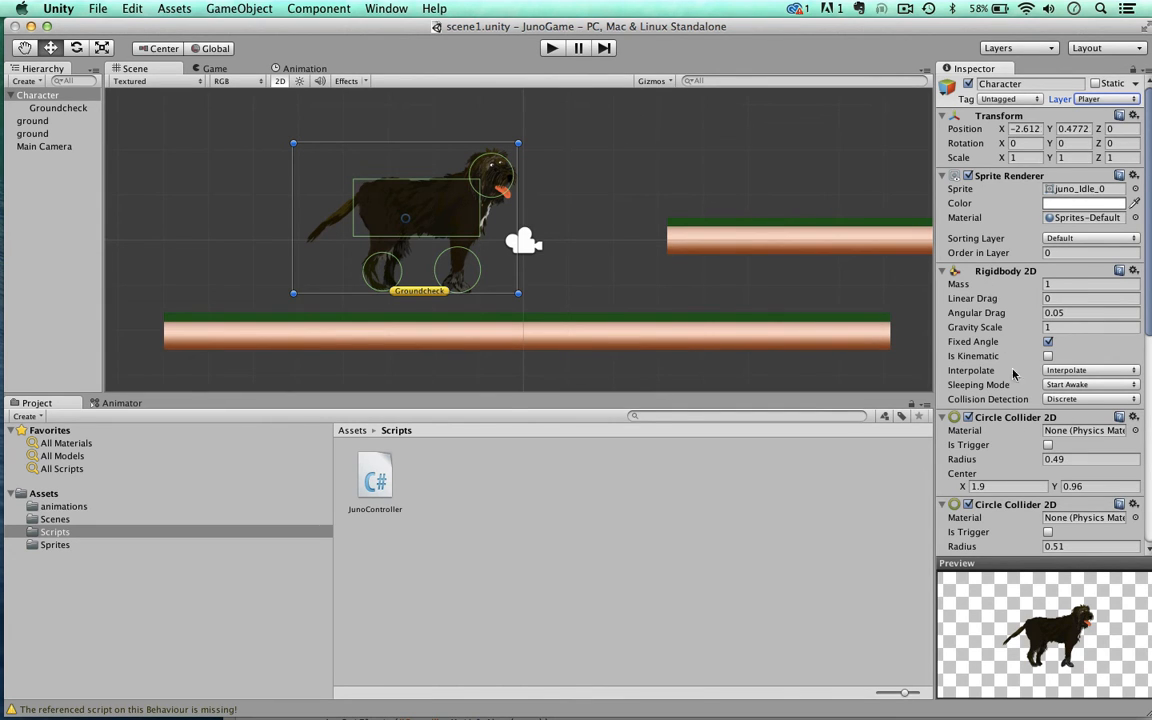
Step: Set What Is Ground in Character's Juno Controller script to Everything except the Player layer
{"action": "scroll", "coordinate": [1013, 380], "scroll_direction": "down", "scroll_amount": 10}
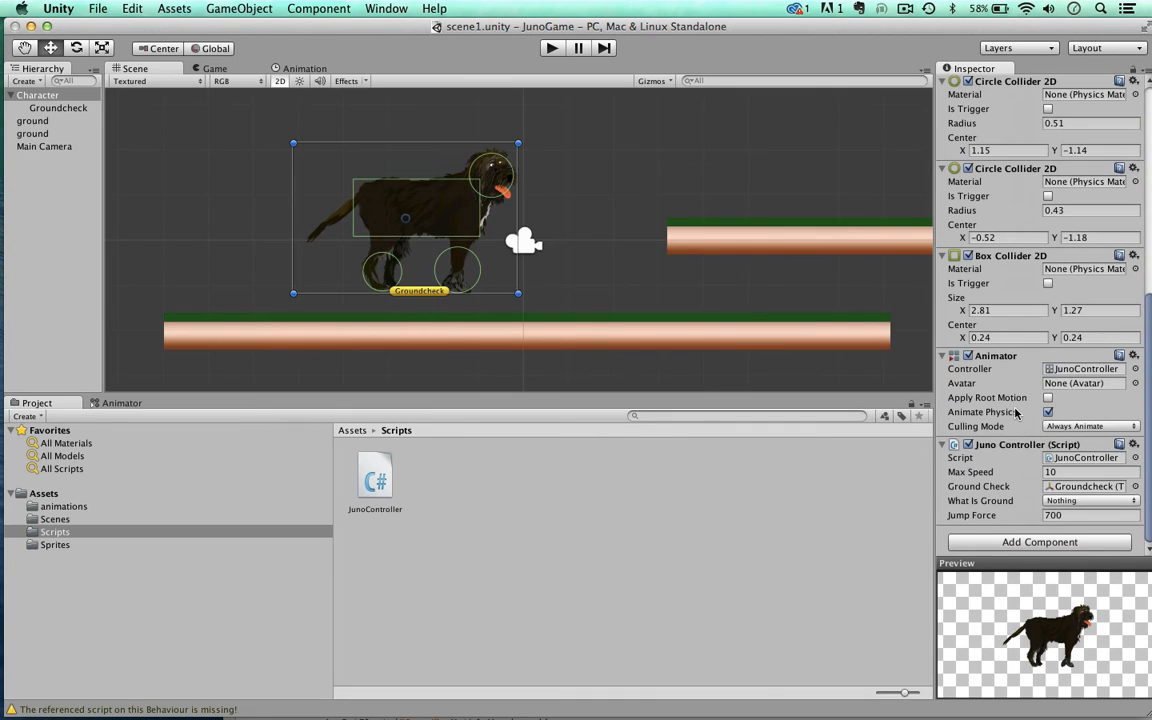
{"action": "left_click", "coordinate": [1051, 501]}
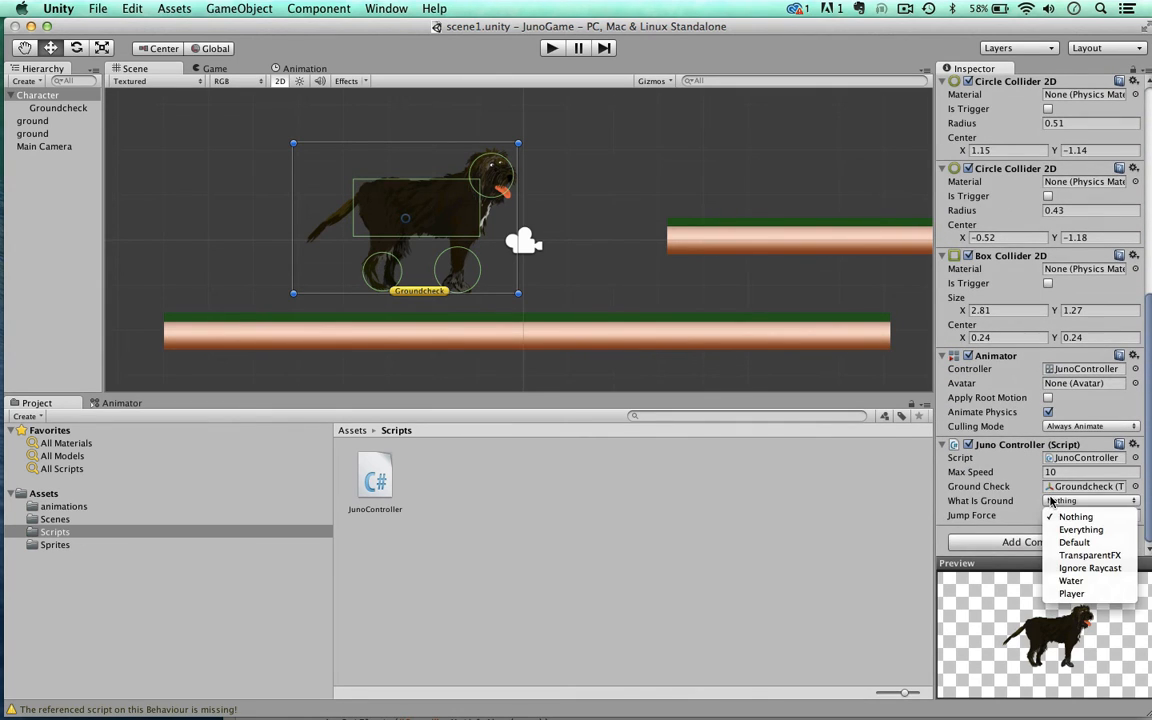
{"action": "left_click", "coordinate": [1063, 531]}
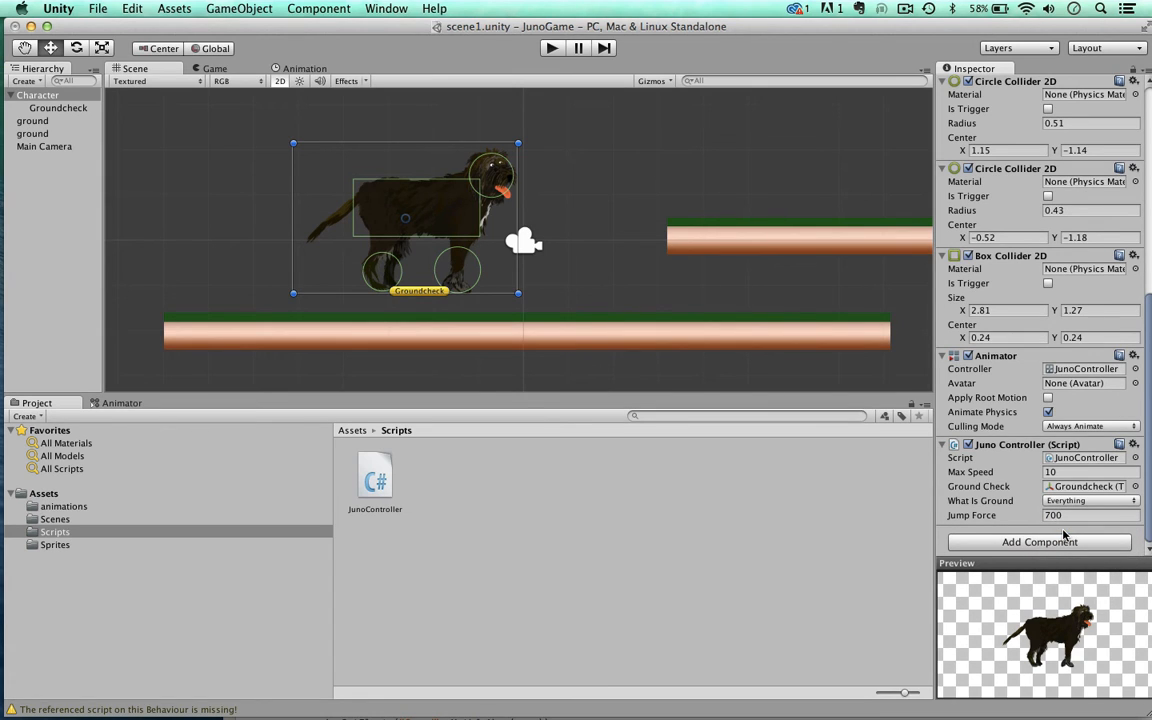
{"action": "left_click", "coordinate": [1060, 501]}
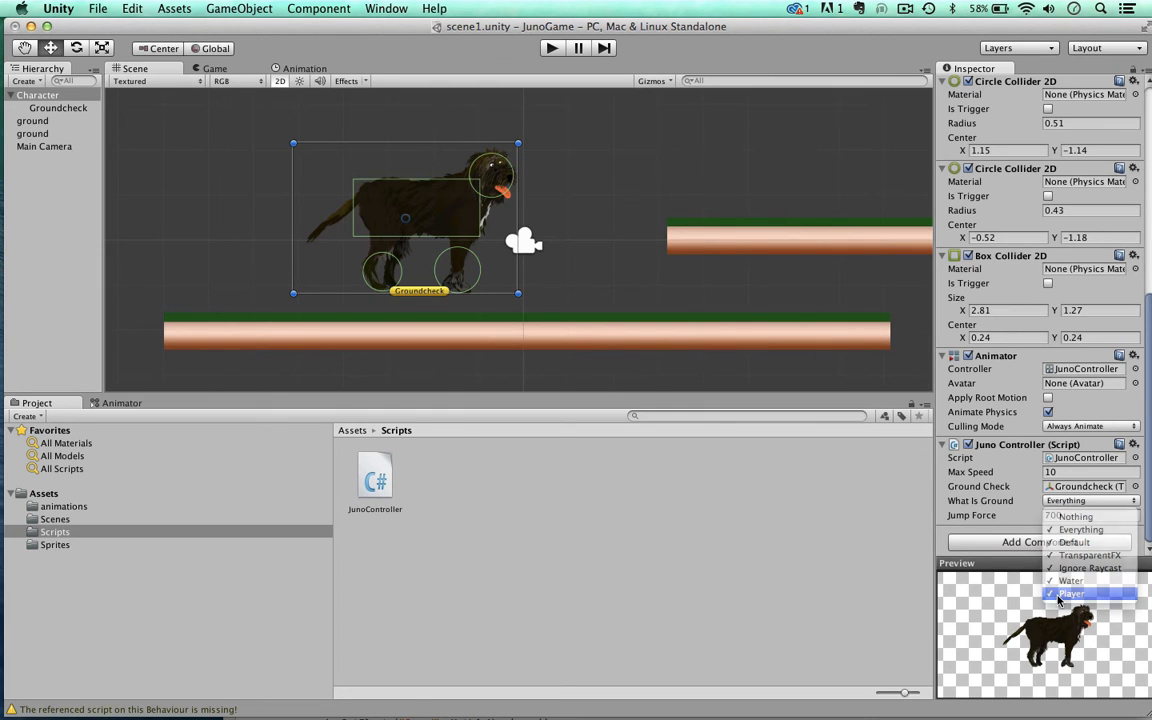
{"action": "left_click", "coordinate": [1065, 594]}
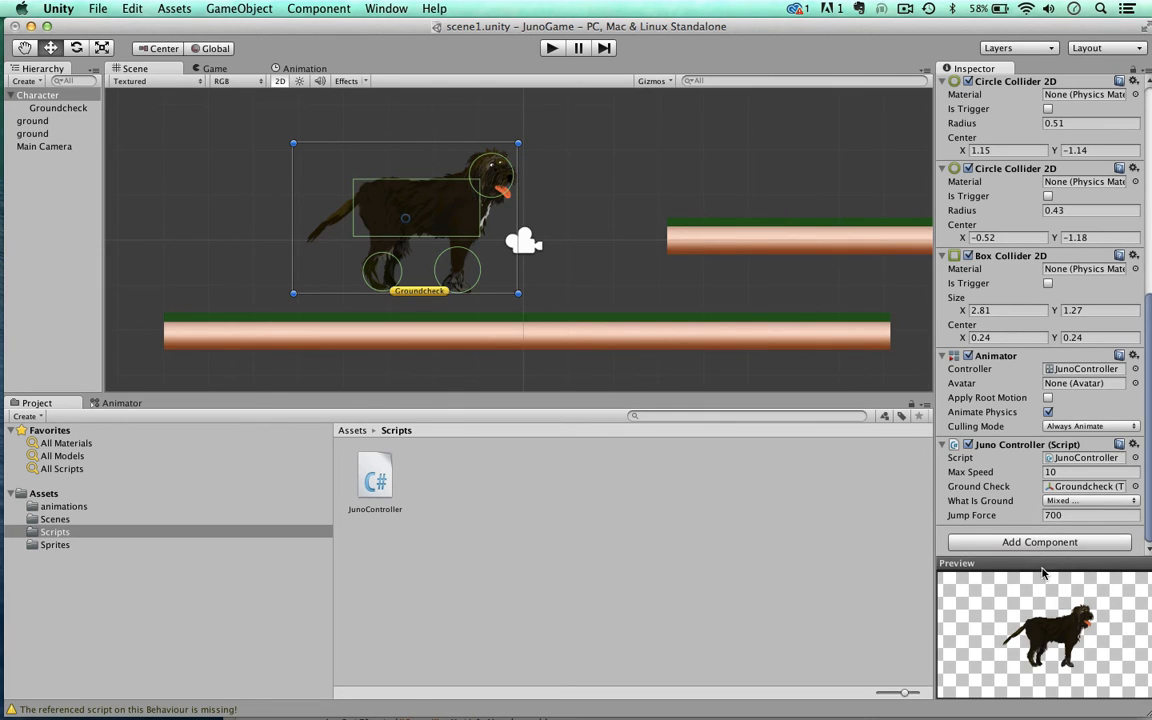
{"action": "left_click", "coordinate": [1051, 501]}
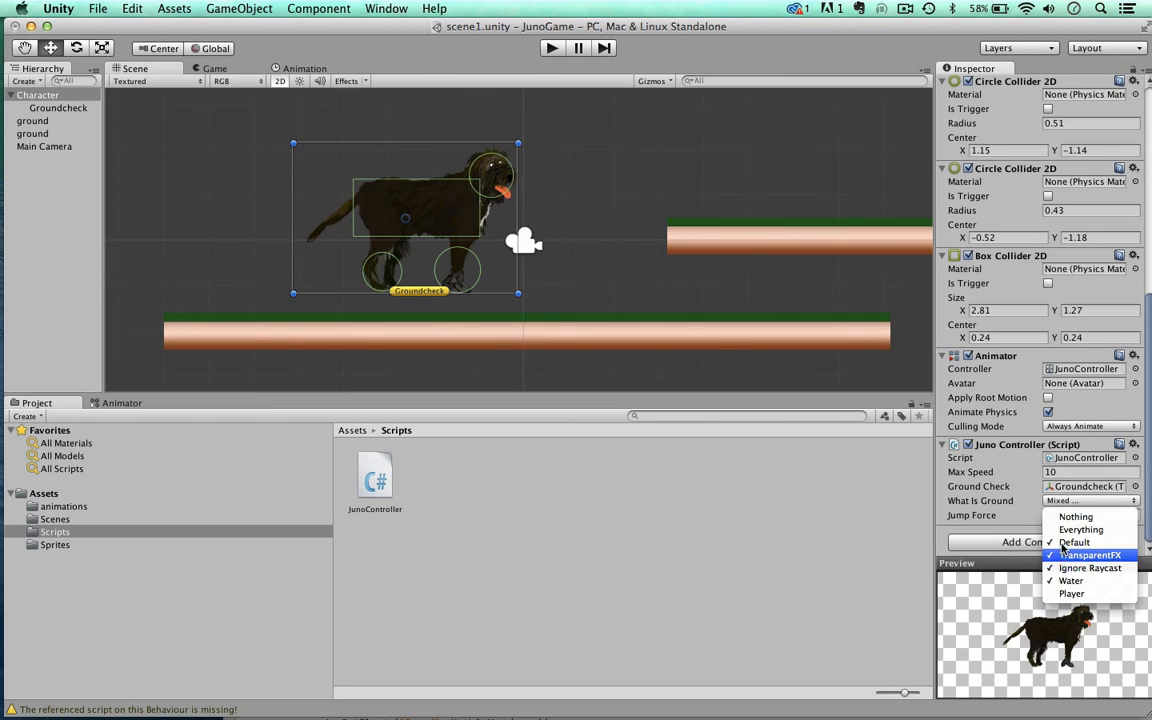
{"action": "left_click", "coordinate": [1021, 472]}
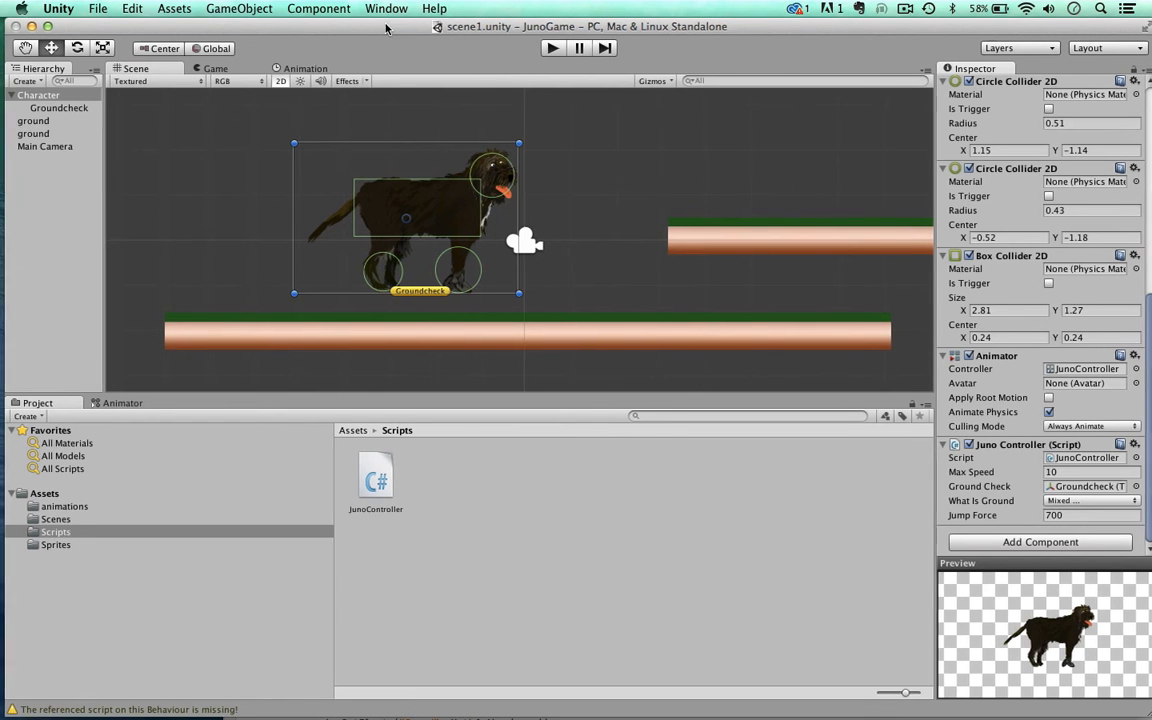
Step: Add a Bool parameter named Ground to the JunoController animator
{"action": "left_click", "coordinate": [118, 403]}
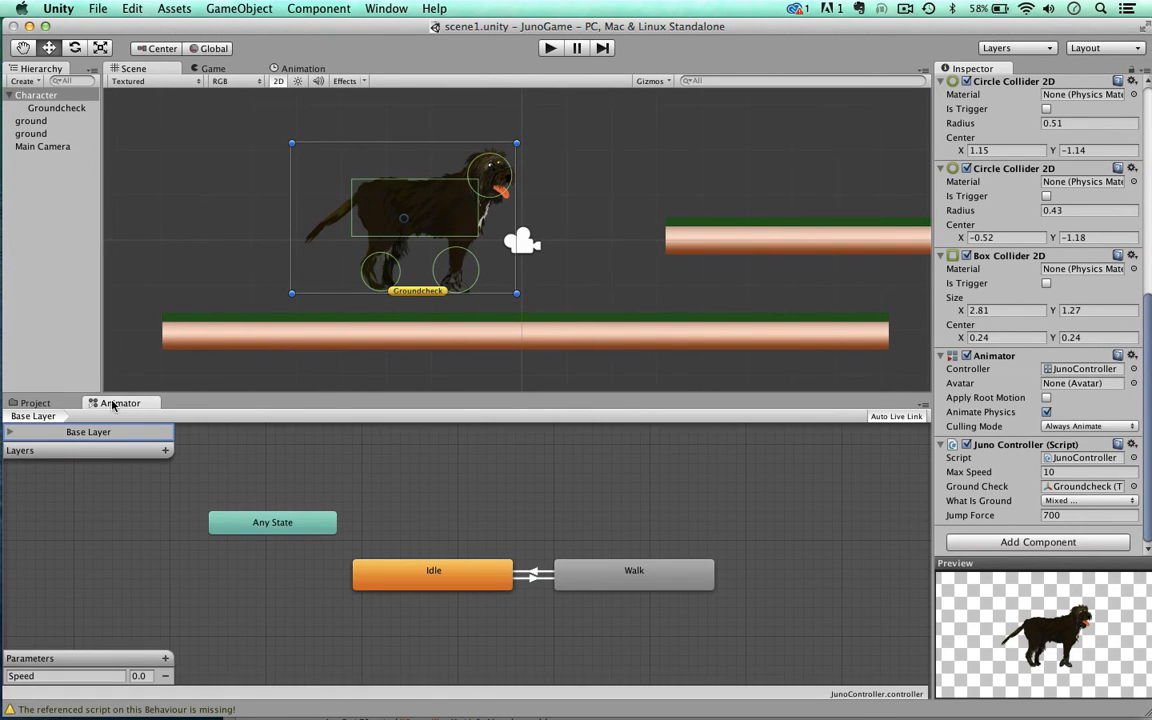
{"action": "left_click", "coordinate": [166, 659]}
{"action": "left_click", "coordinate": [175, 669]}
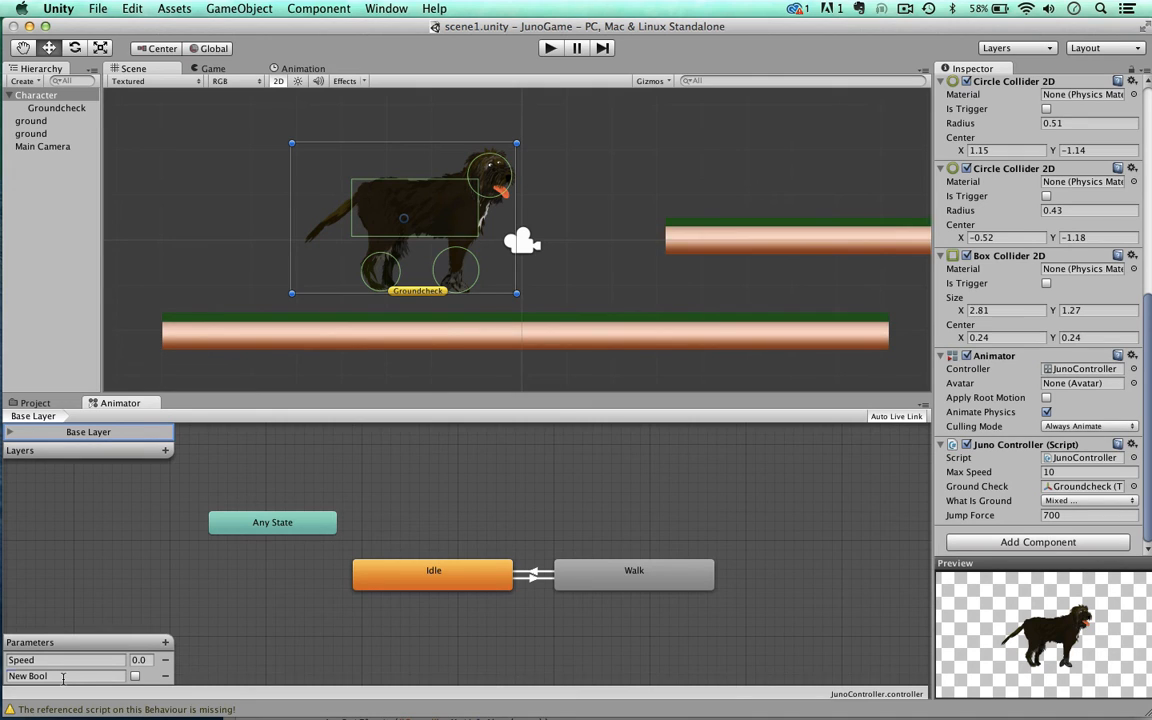
{"action": "double_click", "coordinate": [63, 676]}
{"action": "type", "text": "Ground"}
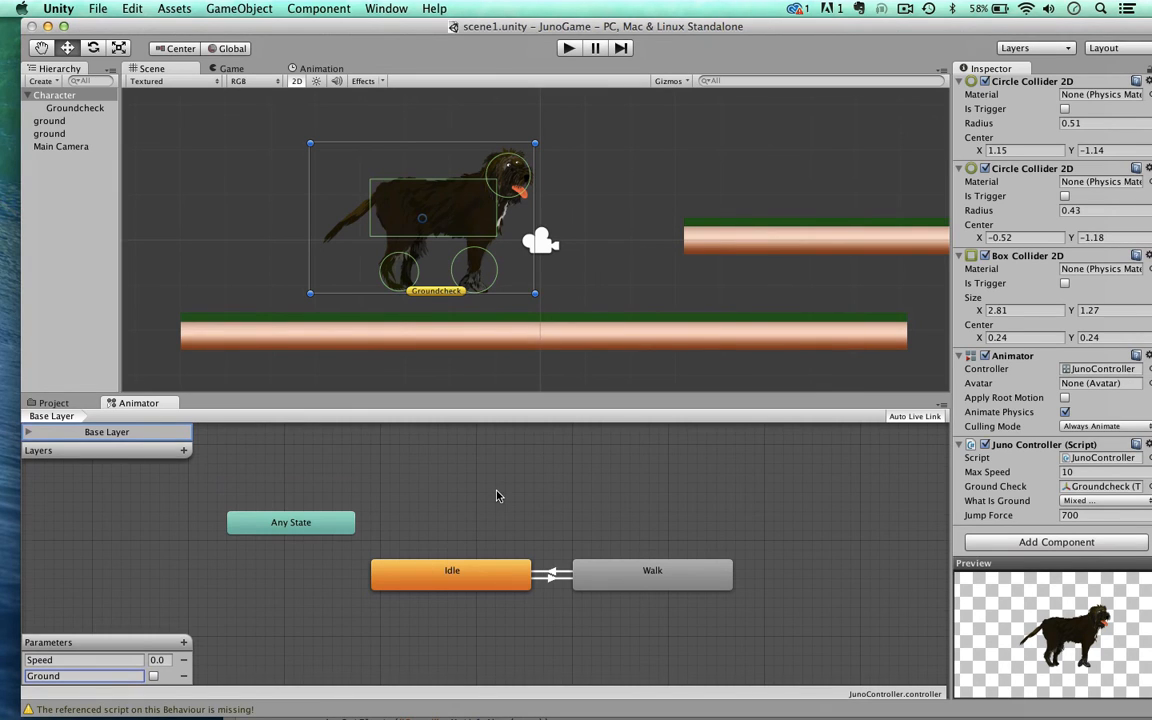
{"action": "scroll", "coordinate": [497, 491], "scroll_direction": "down", "scroll_amount": 3}
{"action": "scroll", "coordinate": [497, 491], "scroll_direction": "up", "scroll_amount": 4}
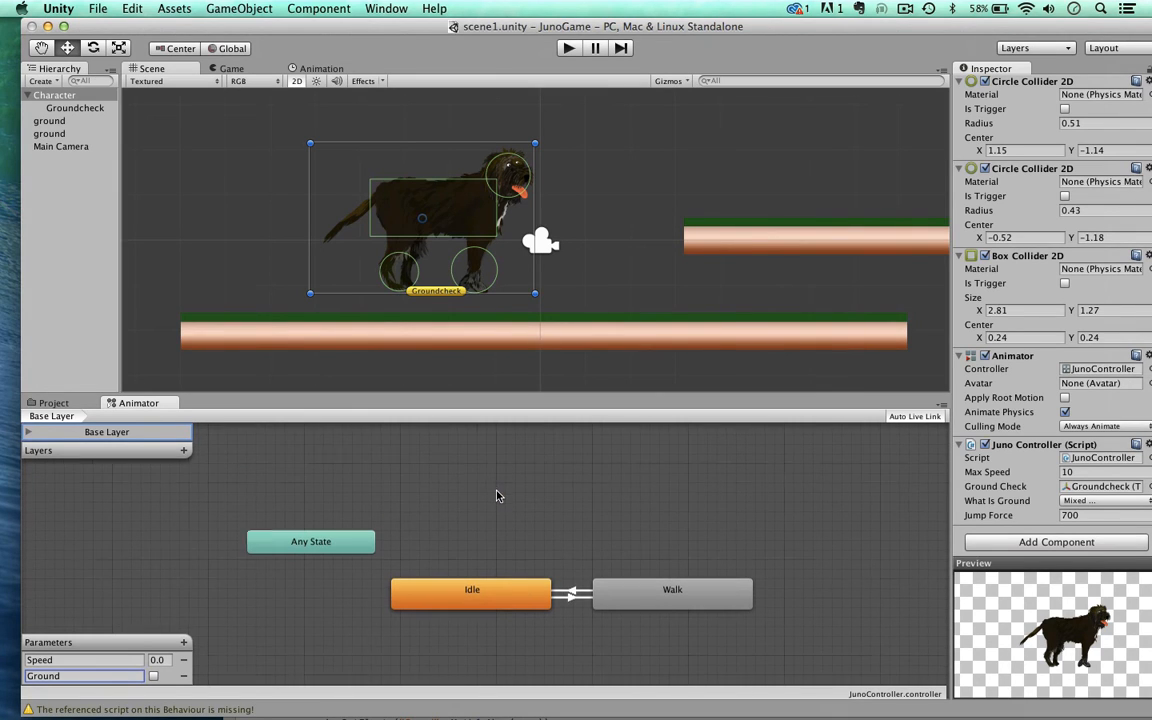
{"action": "scroll", "coordinate": [497, 491], "scroll_direction": "up", "scroll_amount": 1}
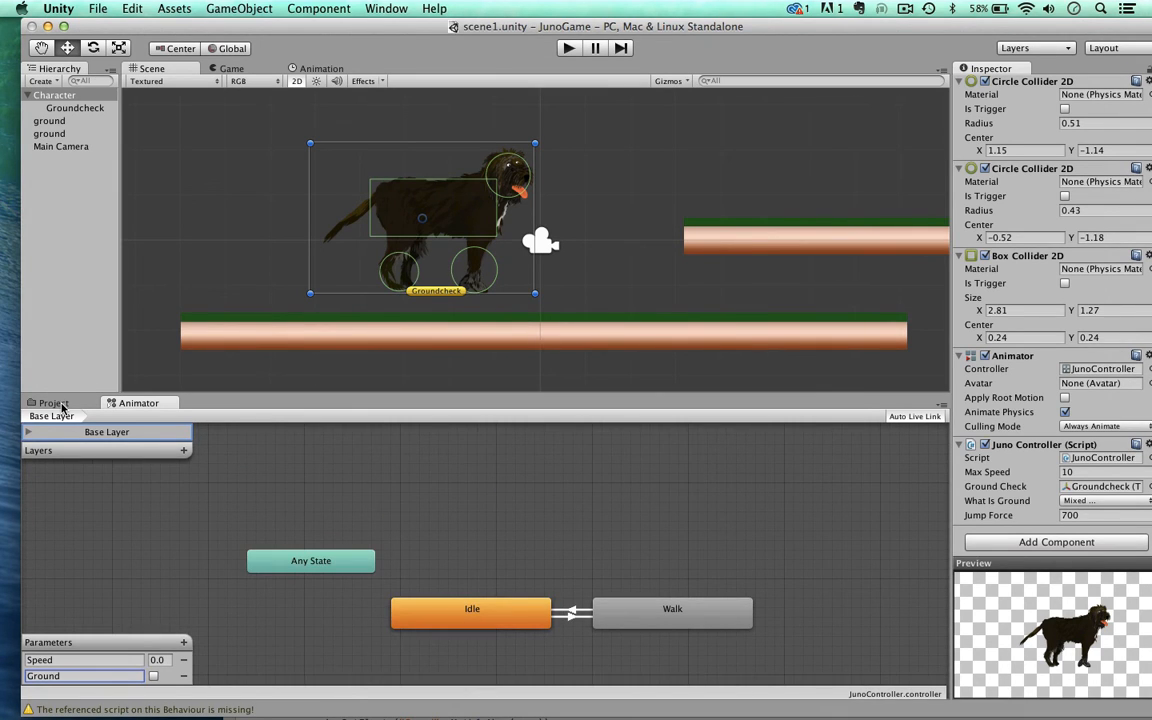
Step: Open the juno_Jumps sprite sheet from the Sprites folder in the Sprite Editor
{"action": "left_click", "coordinate": [60, 404]}
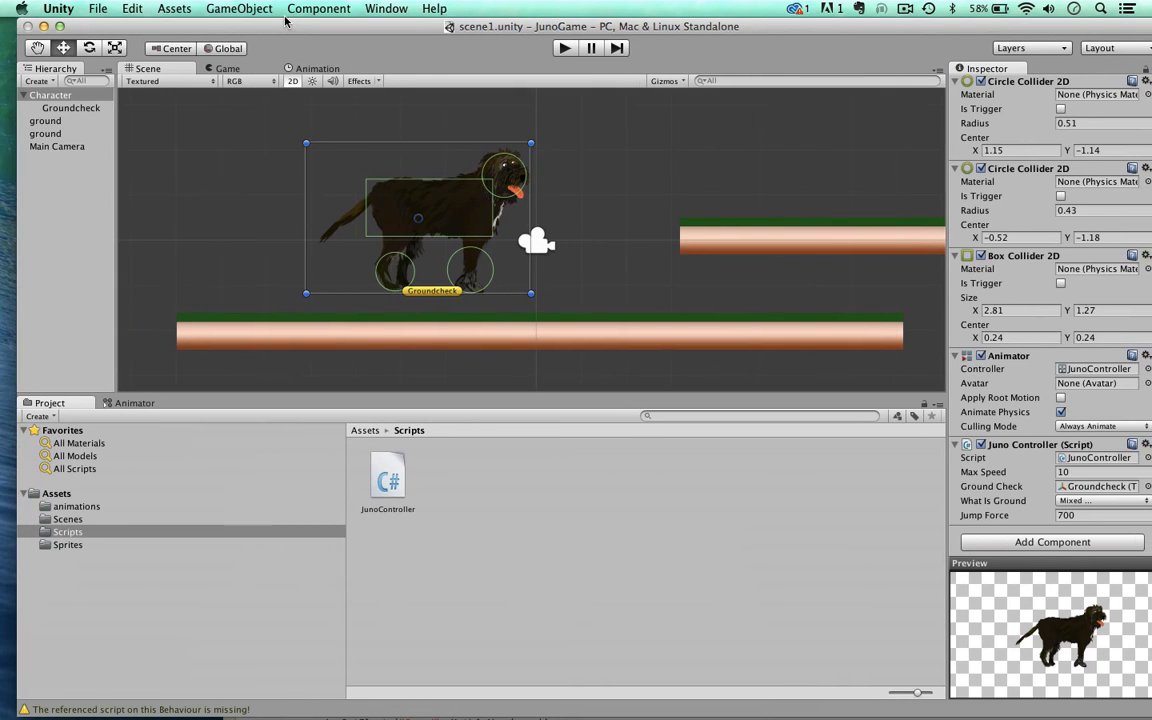
{"action": "left_click", "coordinate": [62, 545]}
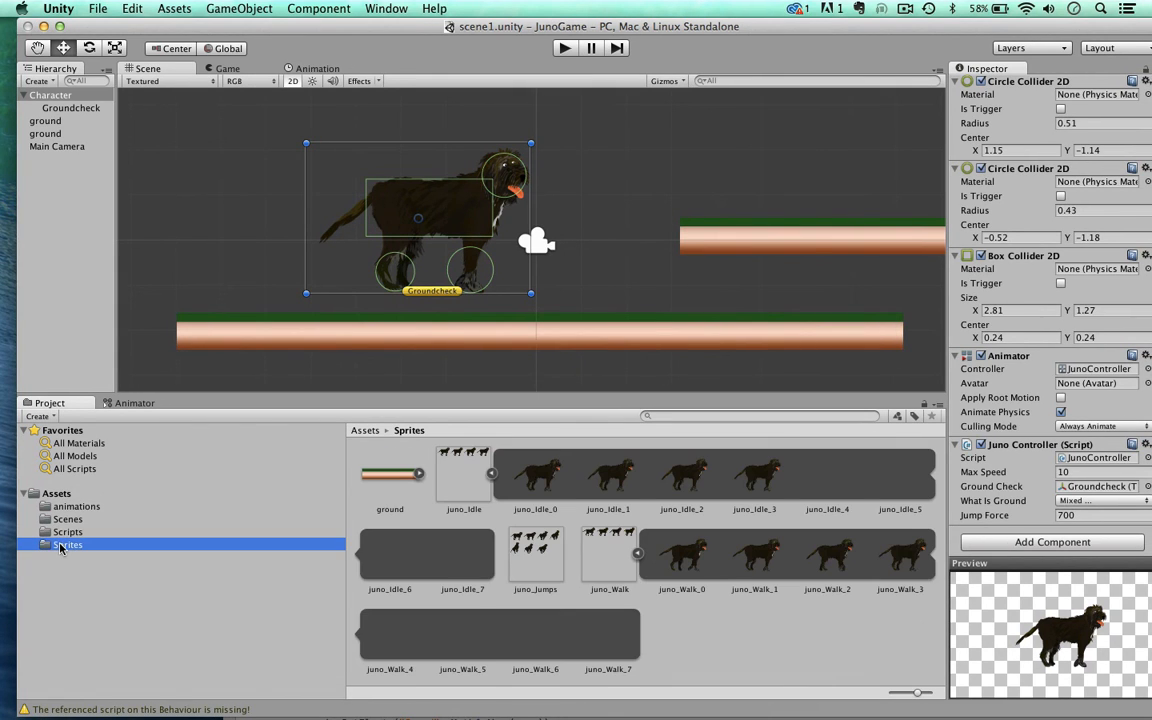
{"action": "left_click", "coordinate": [540, 553]}
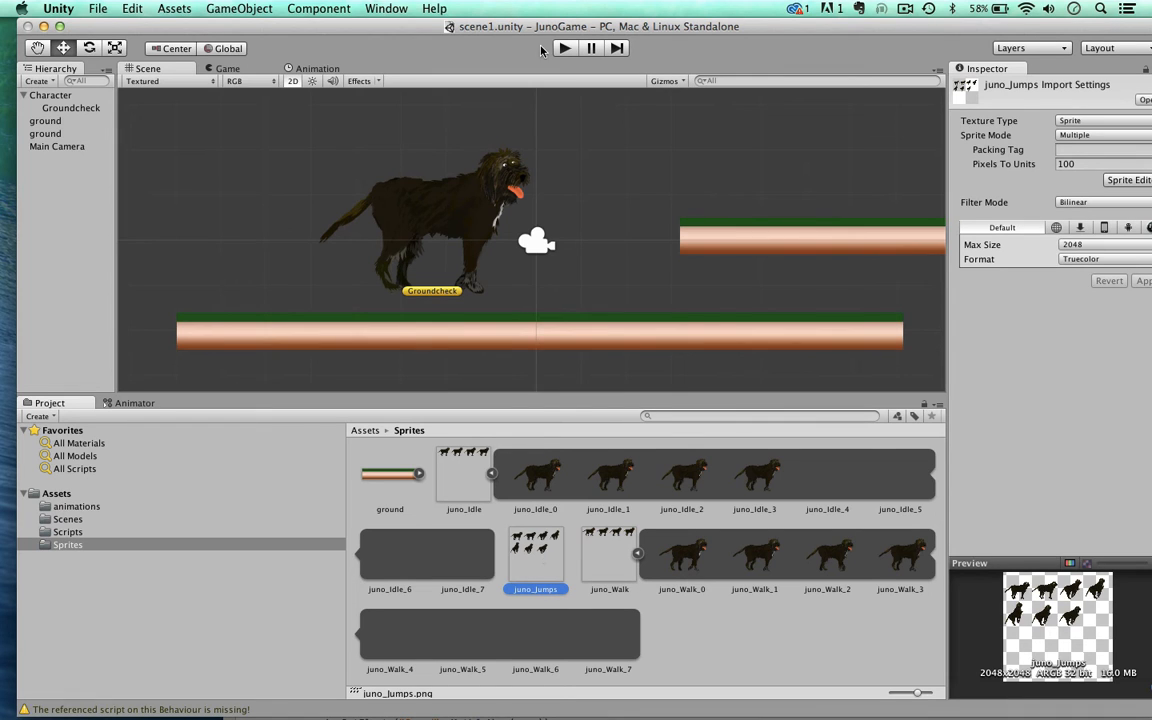
{"action": "left_click_drag", "start_coordinate": [512, 31], "coordinate": [477, 31]}
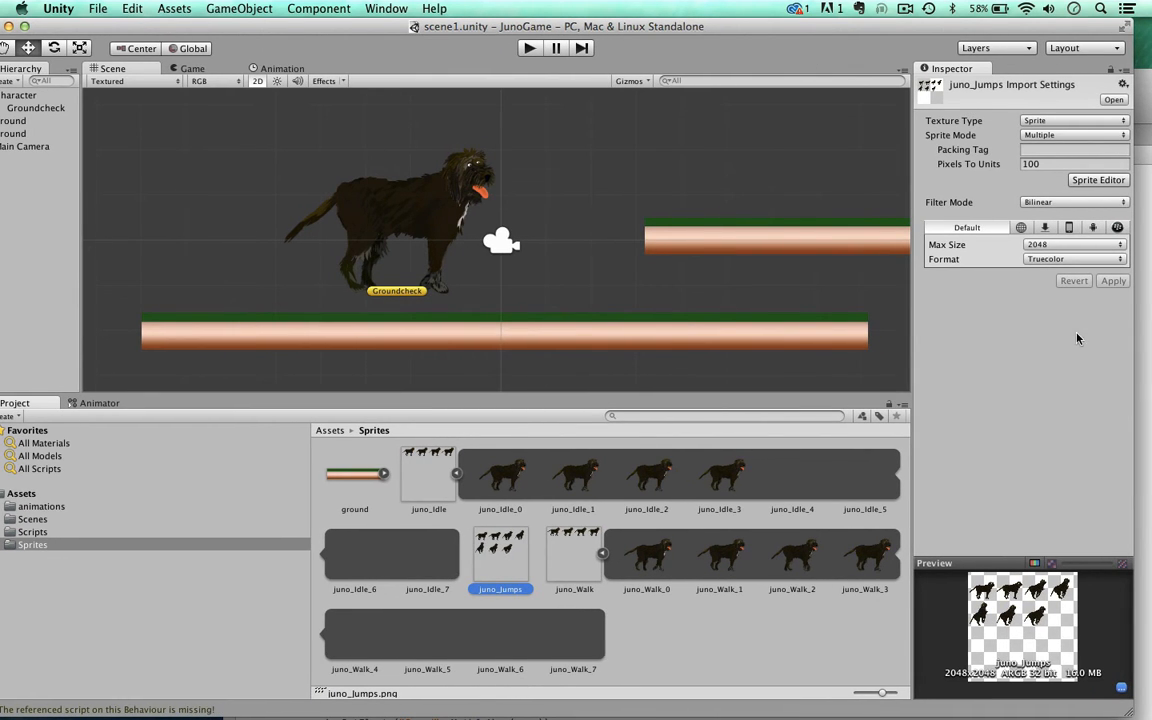
{"action": "left_click", "coordinate": [1097, 180]}
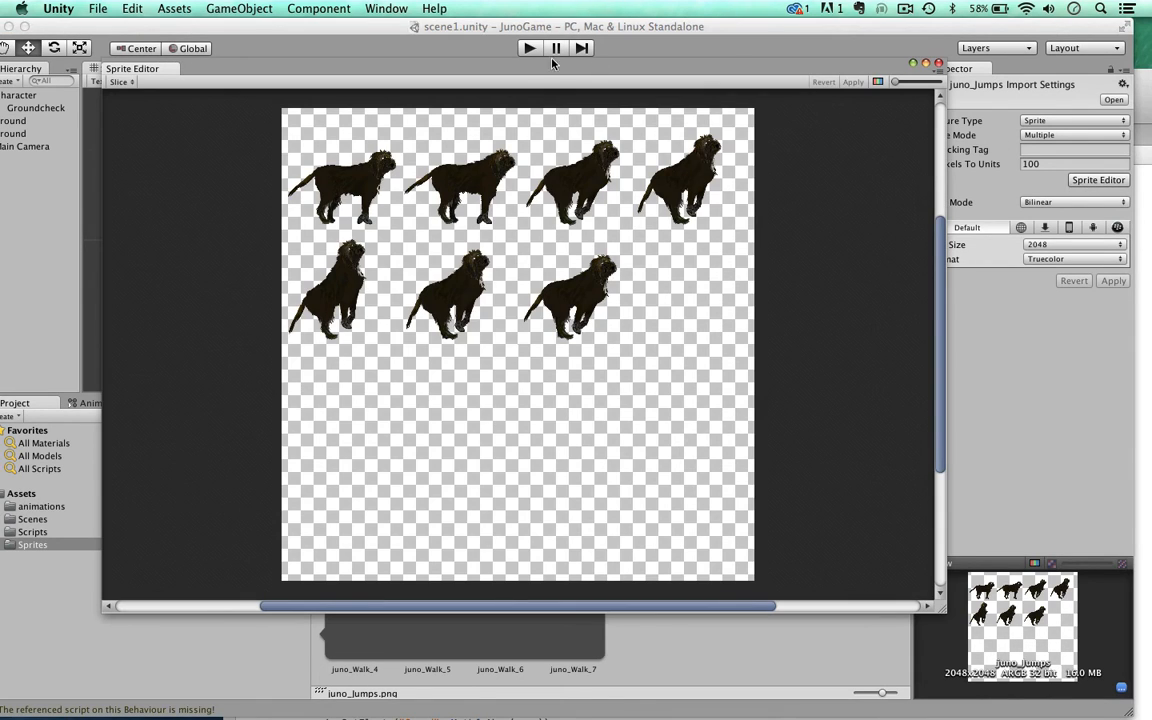
{"action": "mouse_move", "coordinate": [253, 27]}
{"action": "left_mouse_down"}
{"action": "mouse_move", "coordinate": [269, 25]}
{"action": "mouse_move", "coordinate": [261, 43]}
{"action": "left_mouse_up"}
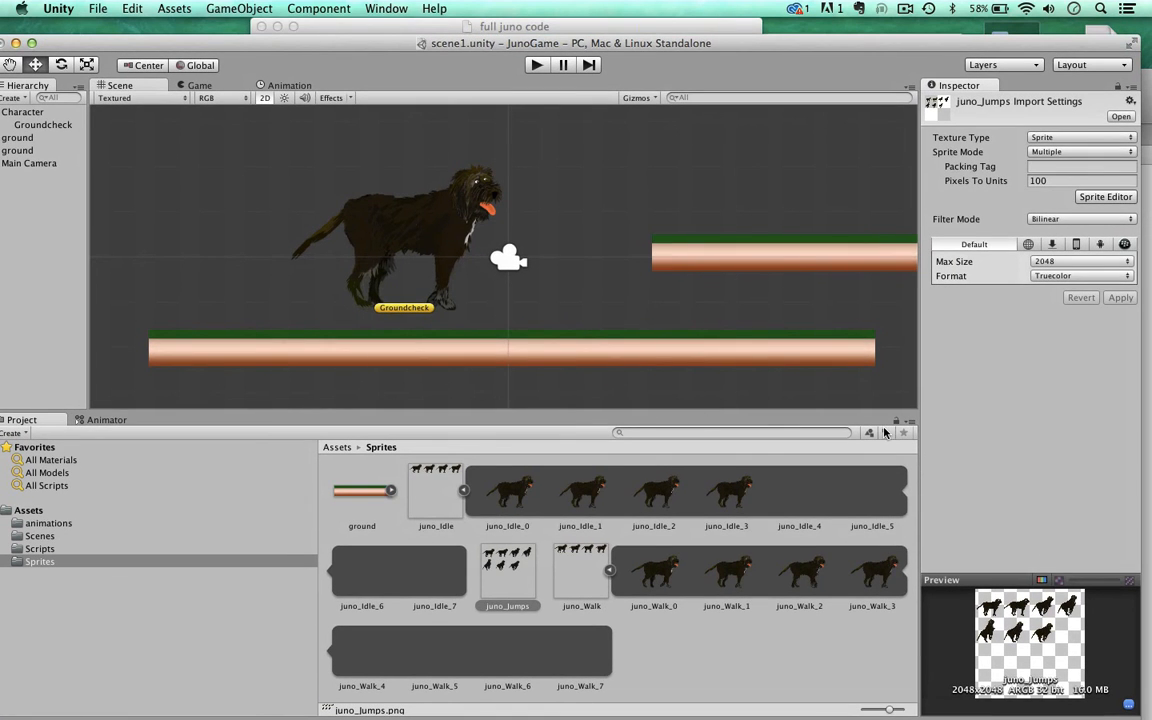
{"action": "left_click", "coordinate": [1100, 196]}
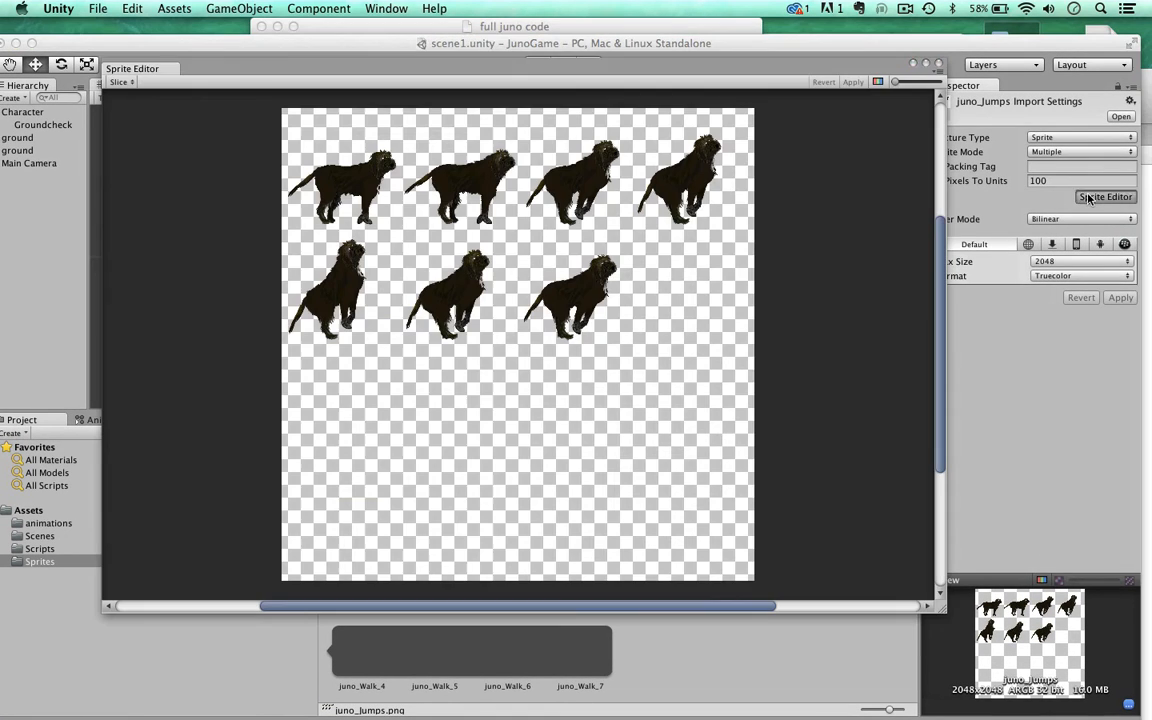
Step: Slice the juno_Jumps sheet with the Grid type at a pixel size of X 500 and Y 700
{"action": "left_click", "coordinate": [118, 82]}
{"action": "left_click", "coordinate": [224, 104]}
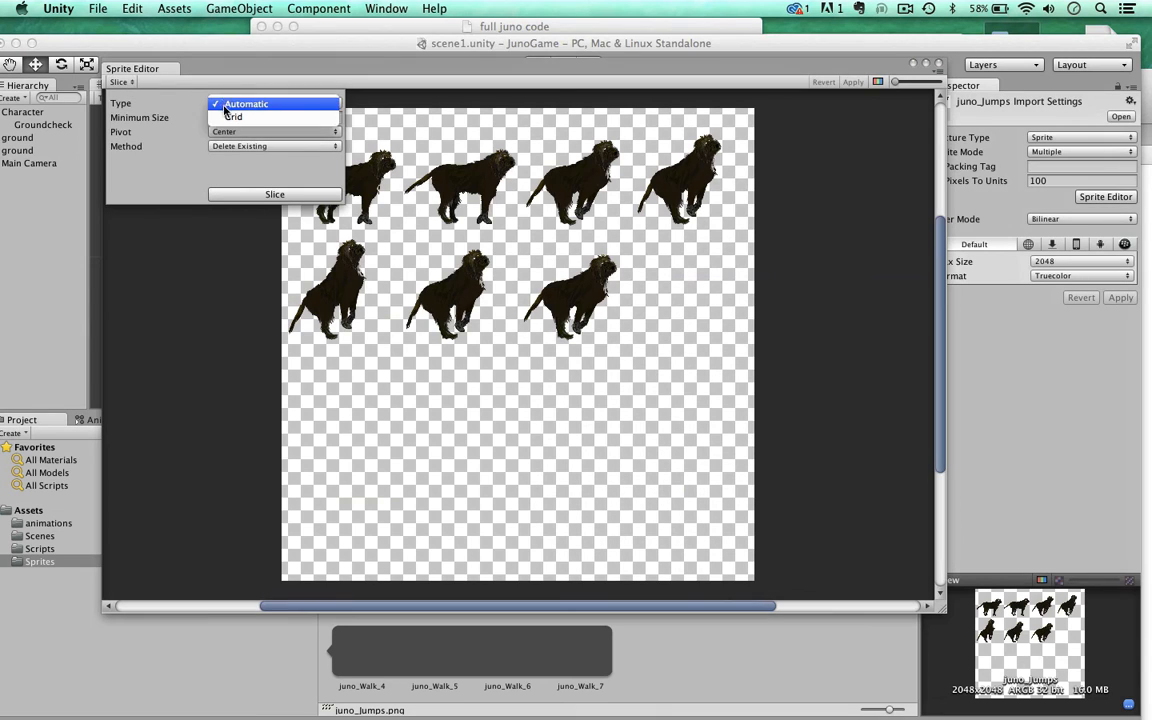
{"action": "left_click", "coordinate": [227, 115]}
{"action": "left_click", "coordinate": [227, 117]}
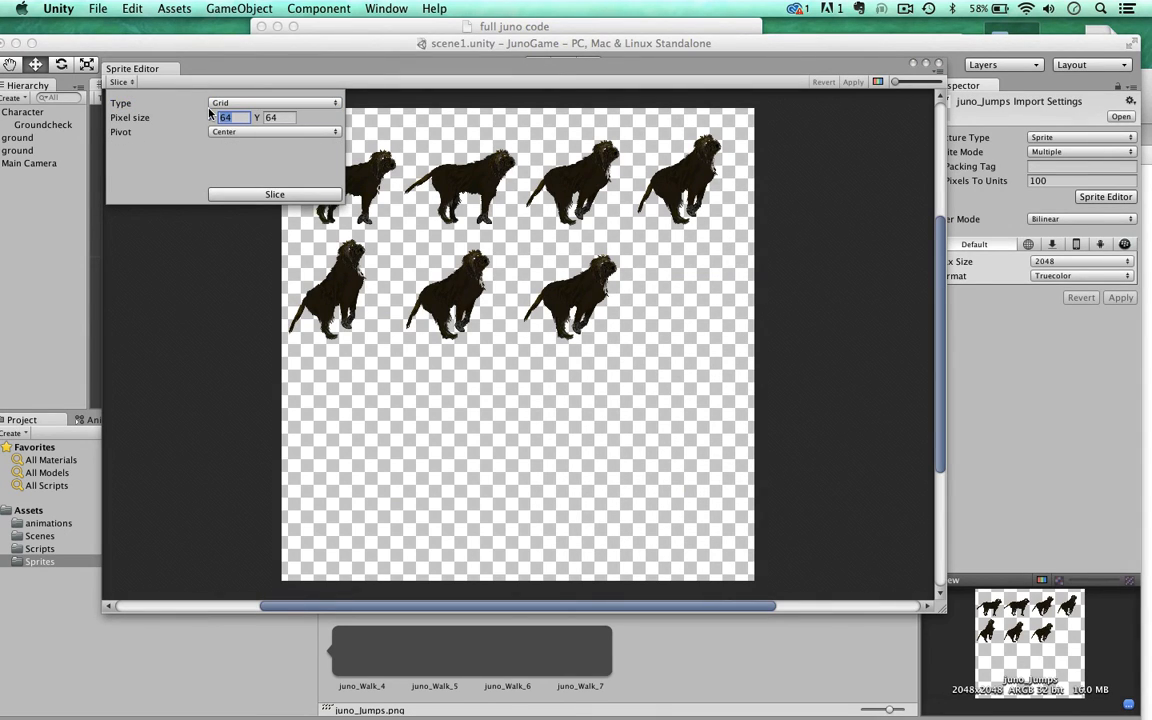
{"action": "type", "text": "500"}
{"action": "key", "text": "Tab"}
{"action": "type", "text": "700"}
{"action": "left_click", "coordinate": [241, 195]}
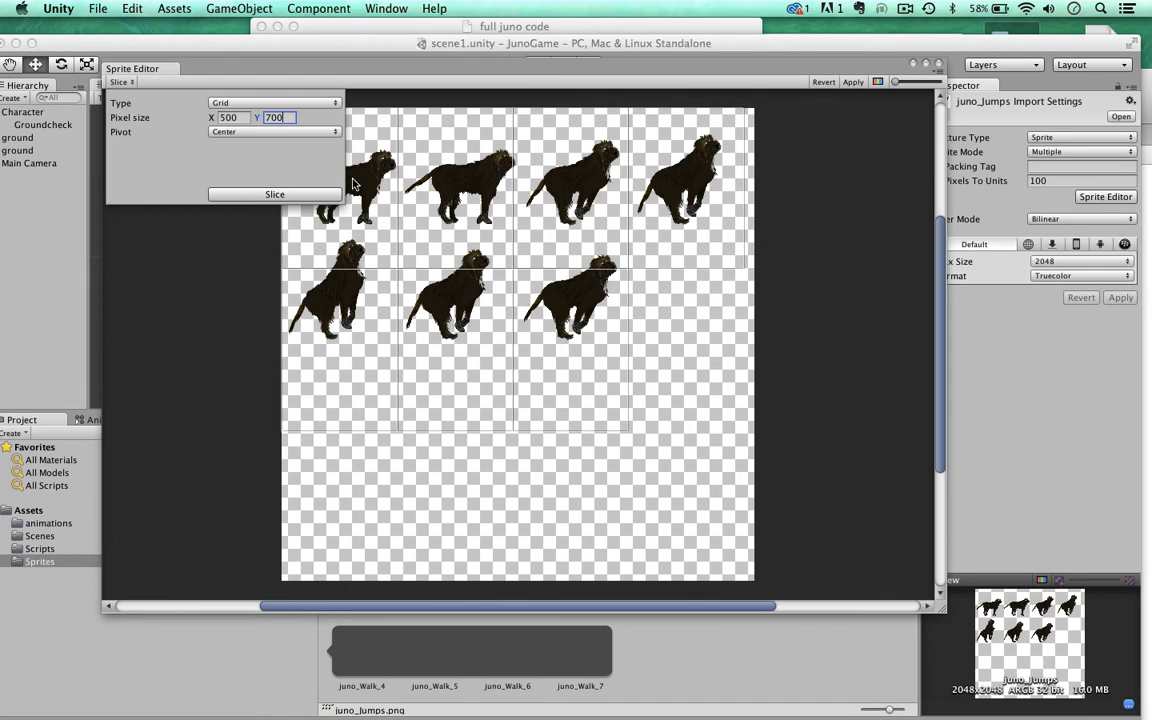
Step: Reslice juno_Jumps with a grid pixel size of X 510 and Y 515, apply the slicing and close the Sprite Editor
{"action": "left_click", "coordinate": [225, 117]}
{"action": "left_click", "coordinate": [274, 117]}
{"action": "left_click", "coordinate": [263, 194]}
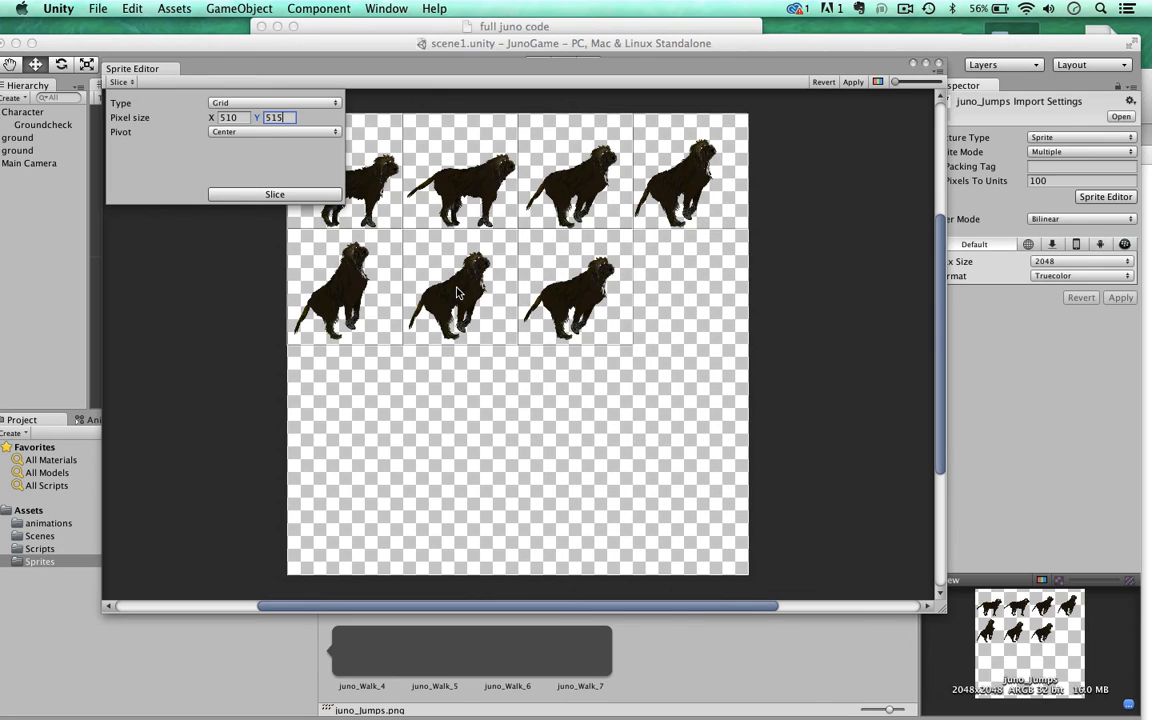
{"action": "scroll", "coordinate": [515, 225], "scroll_direction": "up", "scroll_amount": 5}
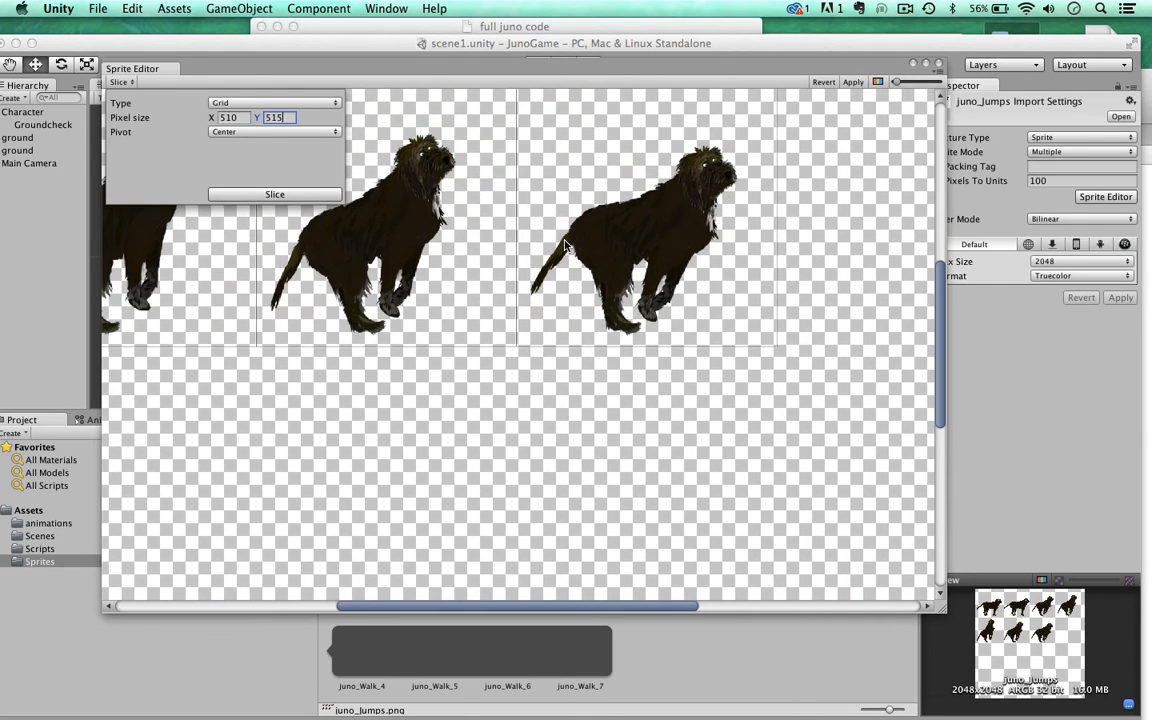
{"action": "scroll", "coordinate": [565, 245], "scroll_direction": "down", "scroll_amount": 1}
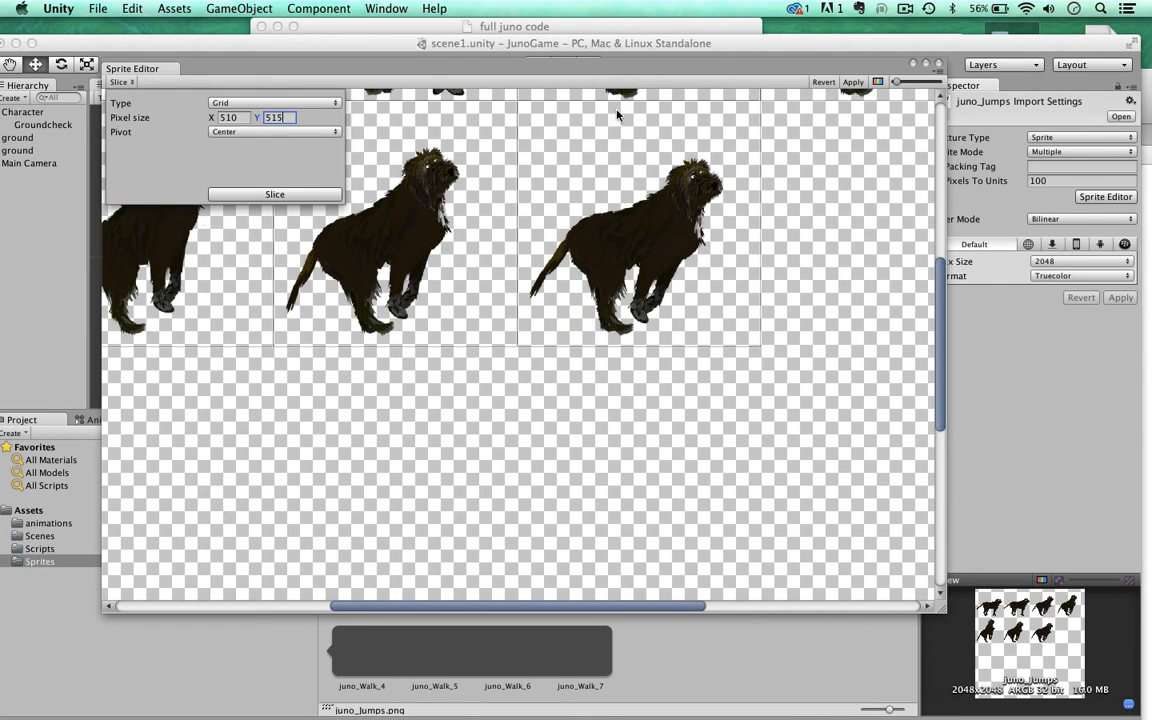
{"action": "scroll", "coordinate": [430, 128], "scroll_direction": "down", "scroll_amount": 2}
{"action": "scroll", "coordinate": [474, 140], "scroll_direction": "down", "scroll_amount": 4}
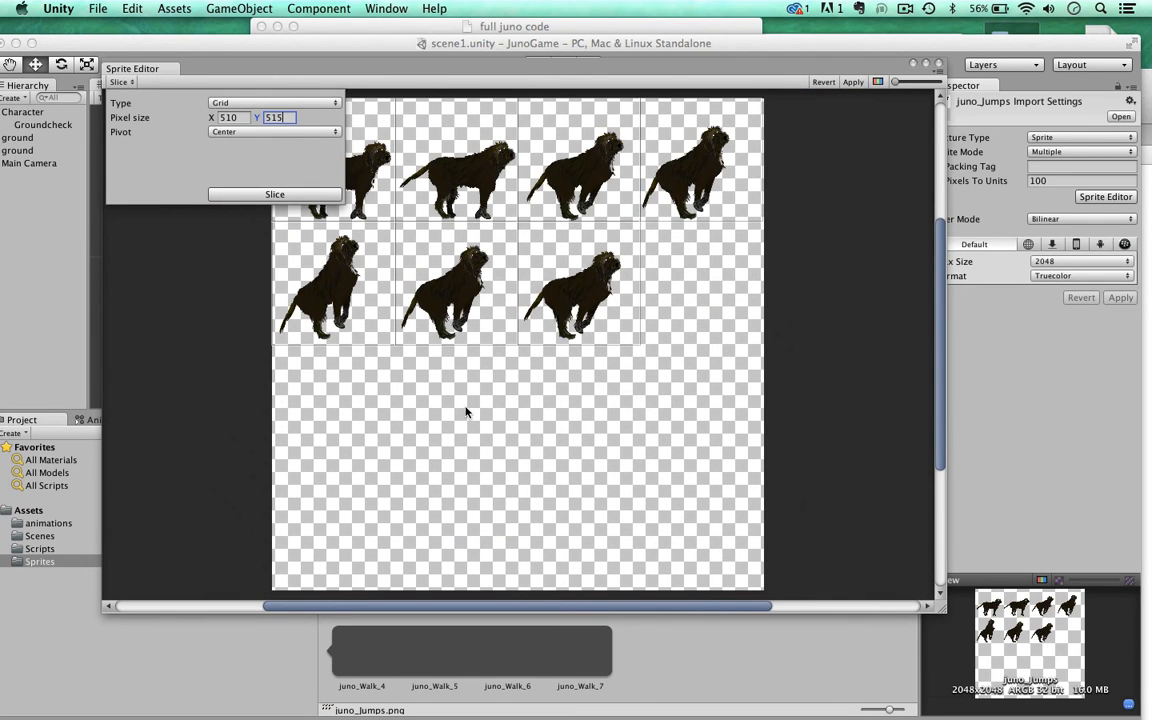
{"action": "left_click", "coordinate": [270, 195]}
{"action": "left_click", "coordinate": [851, 84]}
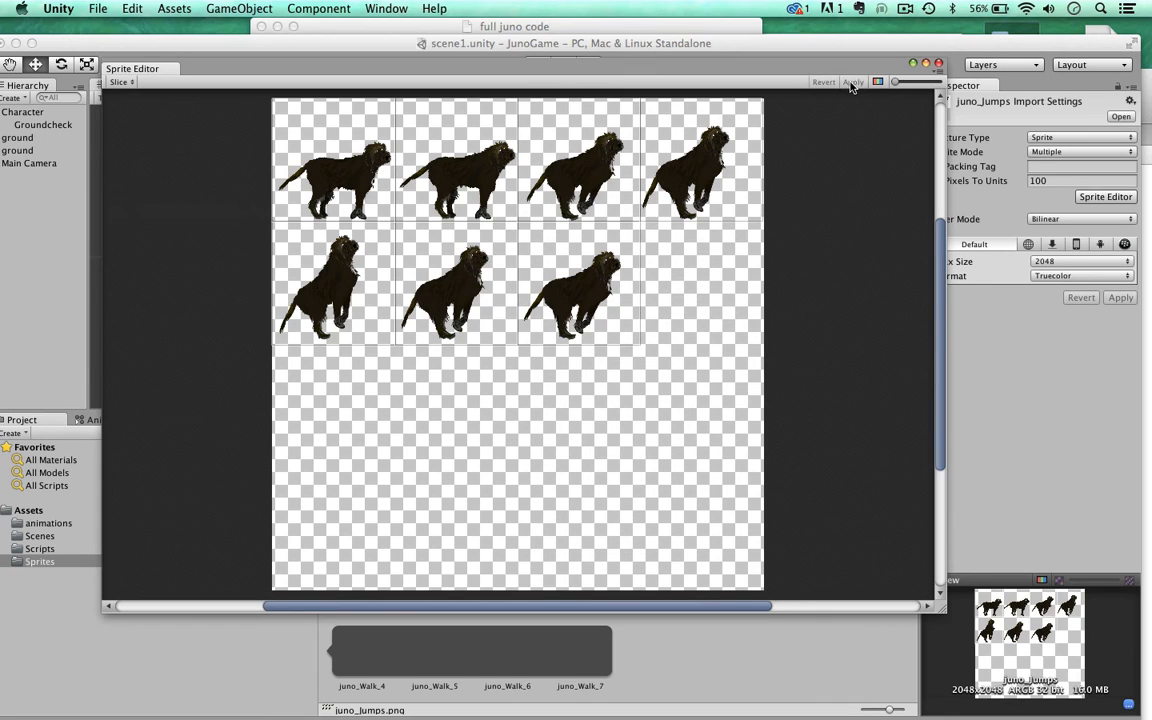
{"action": "left_click", "coordinate": [939, 65]}
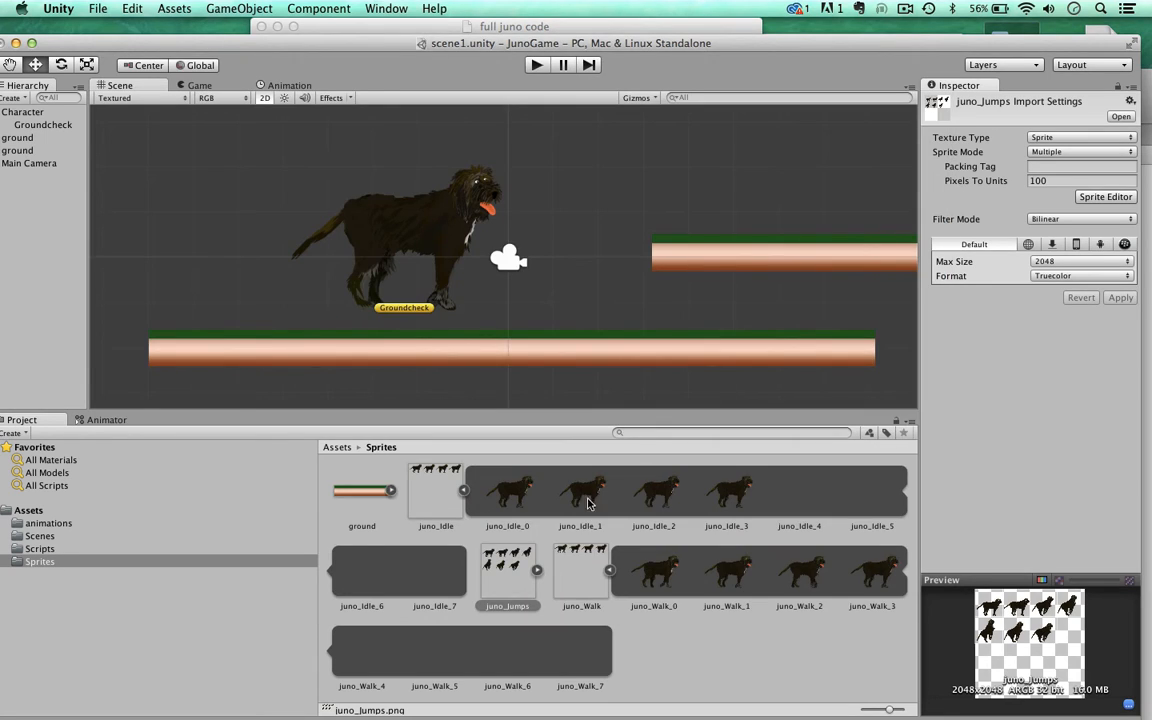
Step: Collapse the frames of juno_Idle and juno_Walk and expand the sliced juno_Jumps frames in the Sprites folder
{"action": "left_click", "coordinate": [463, 489]}
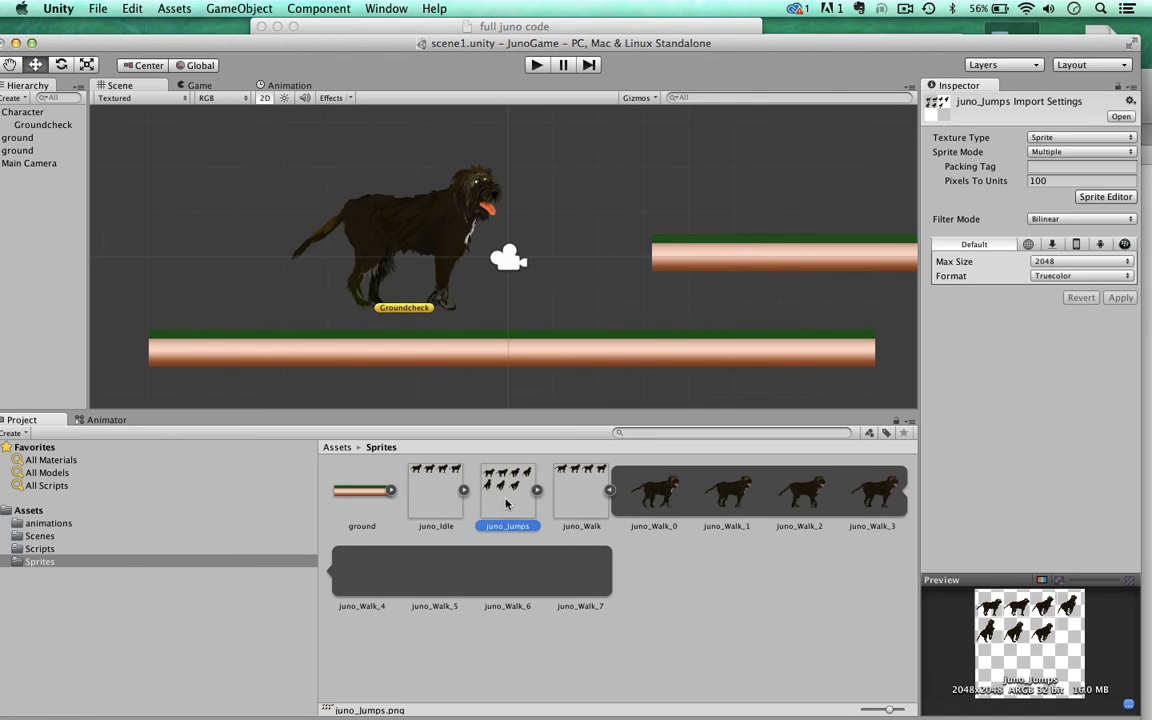
{"action": "left_click", "coordinate": [587, 490]}
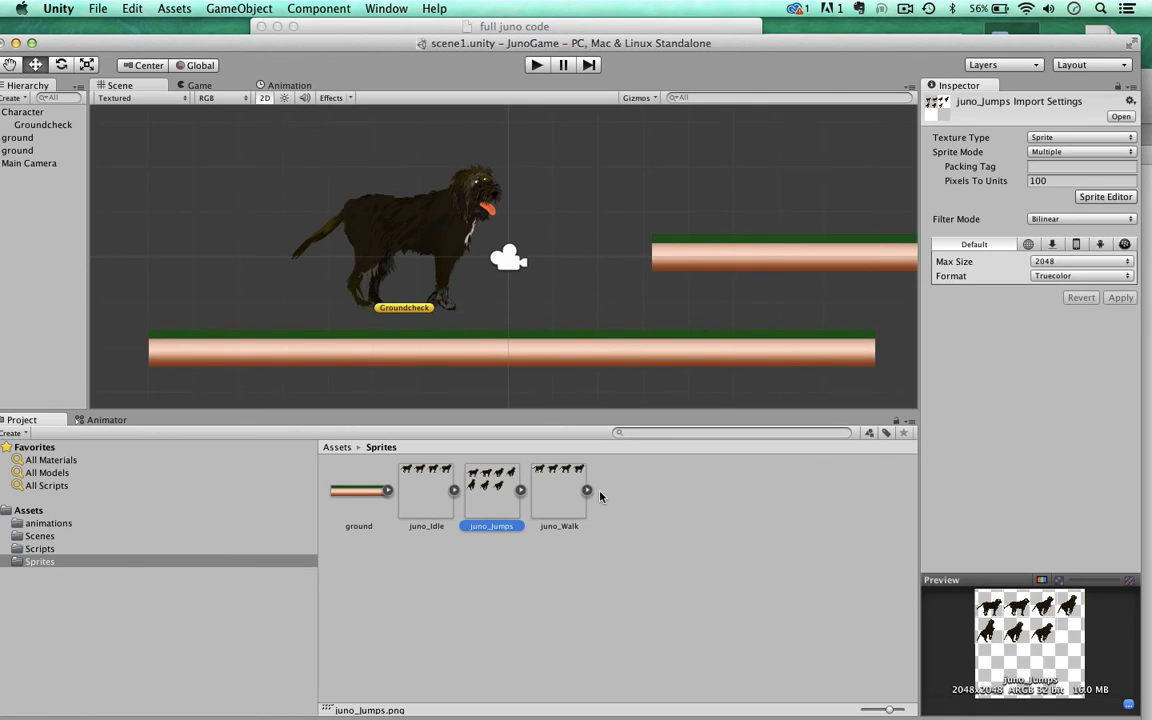
{"action": "left_click", "coordinate": [520, 489]}
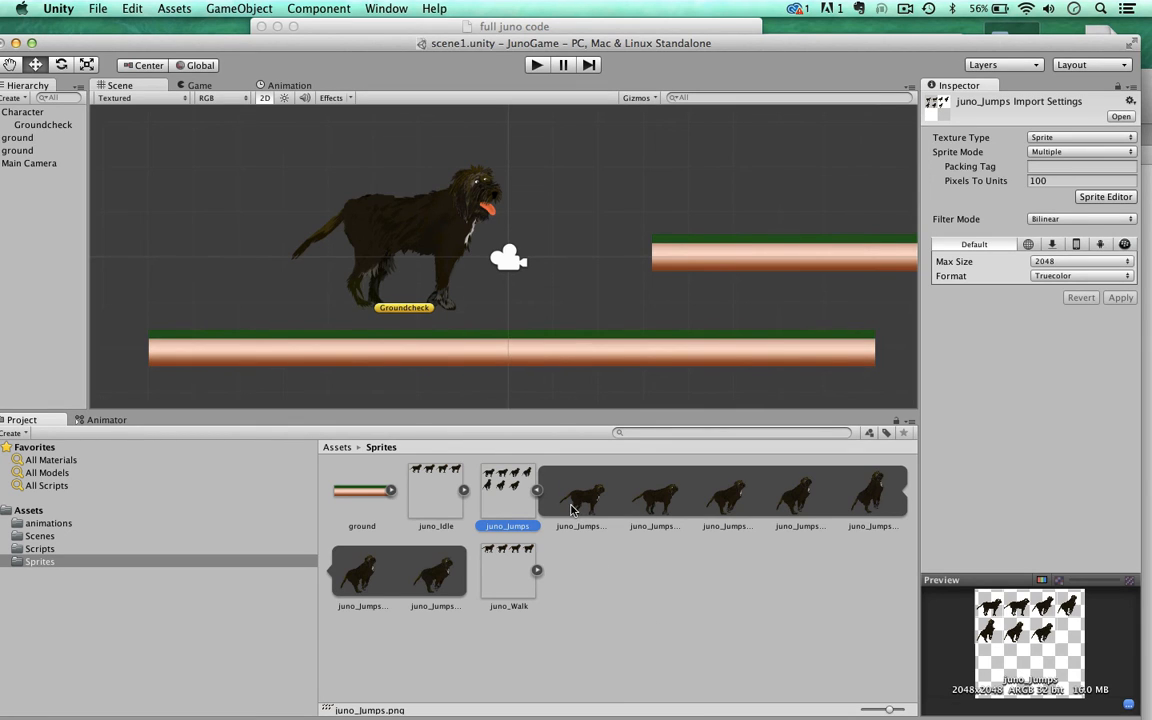
Step: Show the Animation timeline for the Character and create a new clip named jump1 in the animations folder
{"action": "double_click", "coordinate": [365, 43]}
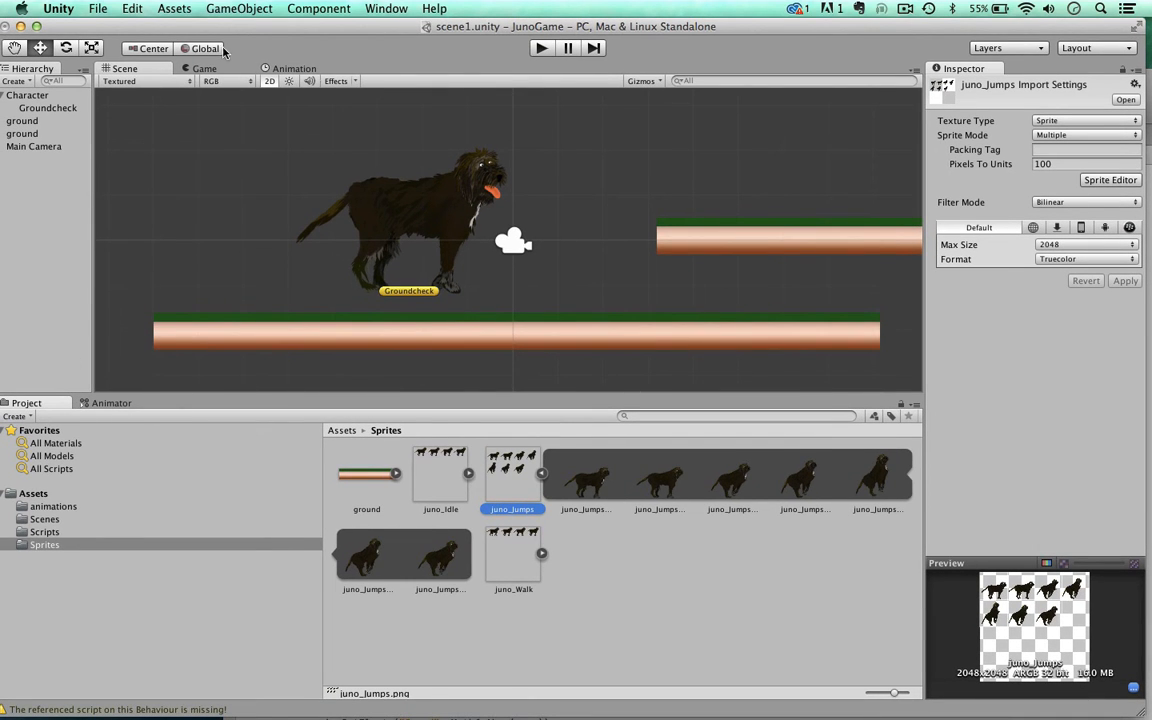
{"action": "left_click", "coordinate": [298, 76]}
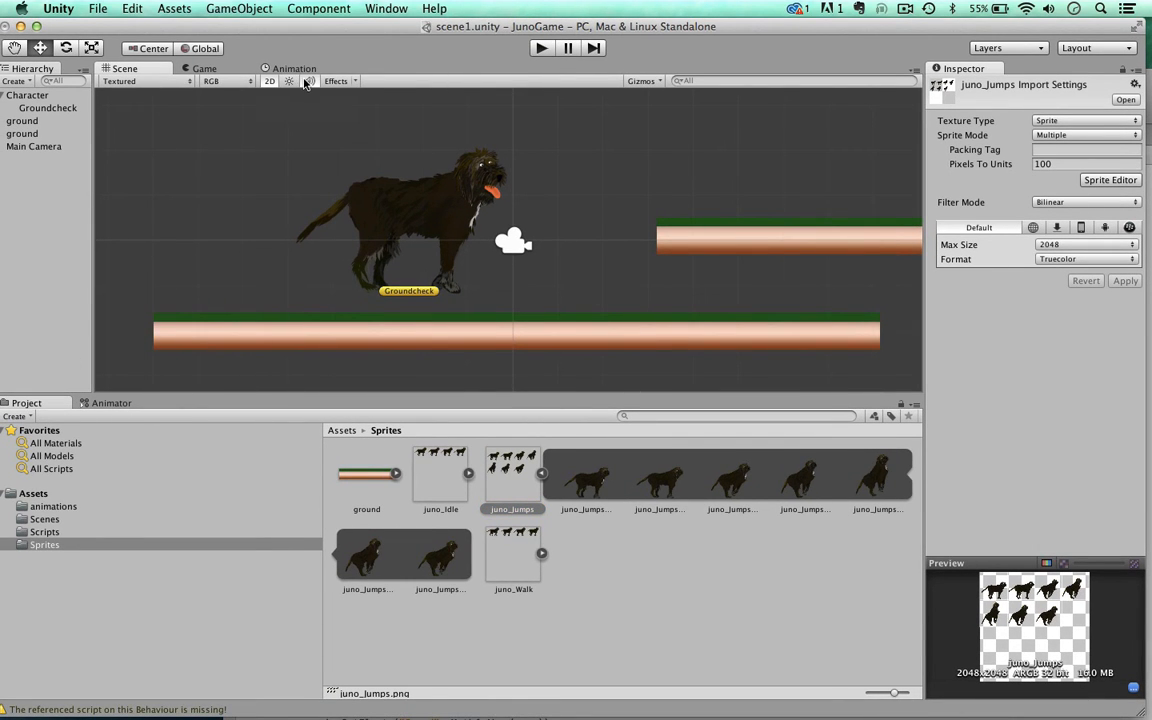
{"action": "left_click", "coordinate": [300, 70]}
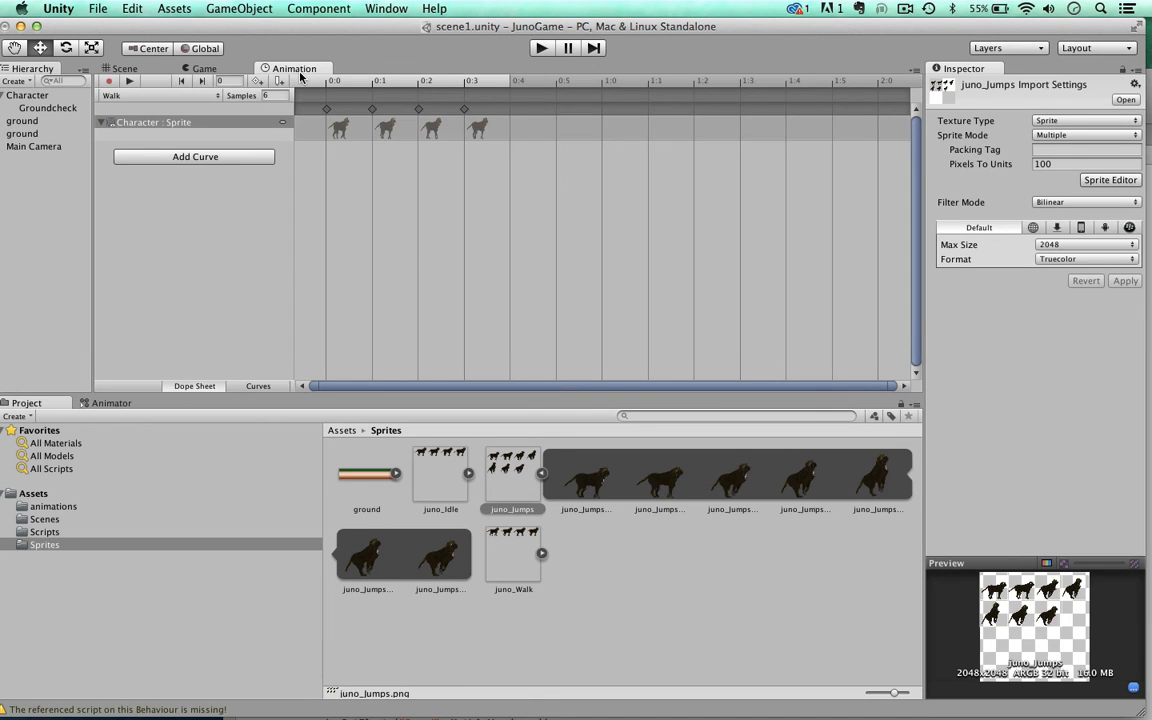
{"action": "left_click_drag", "start_coordinate": [208, 25], "coordinate": [229, 25]}
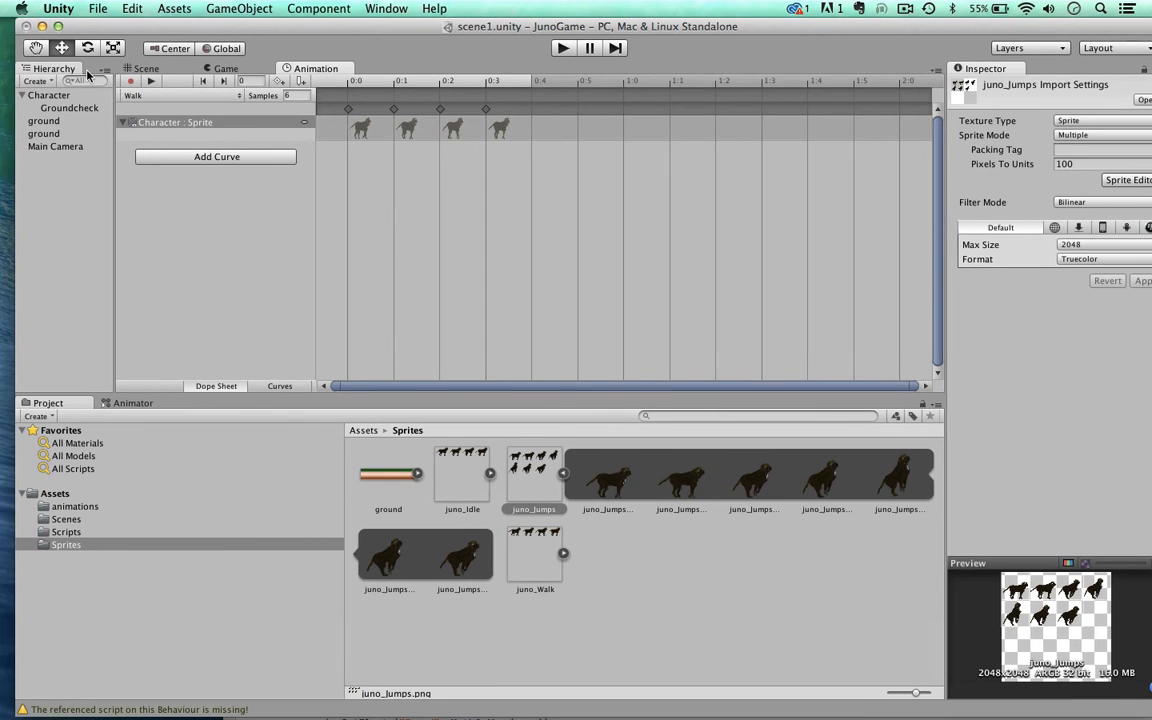
{"action": "left_click", "coordinate": [50, 95]}
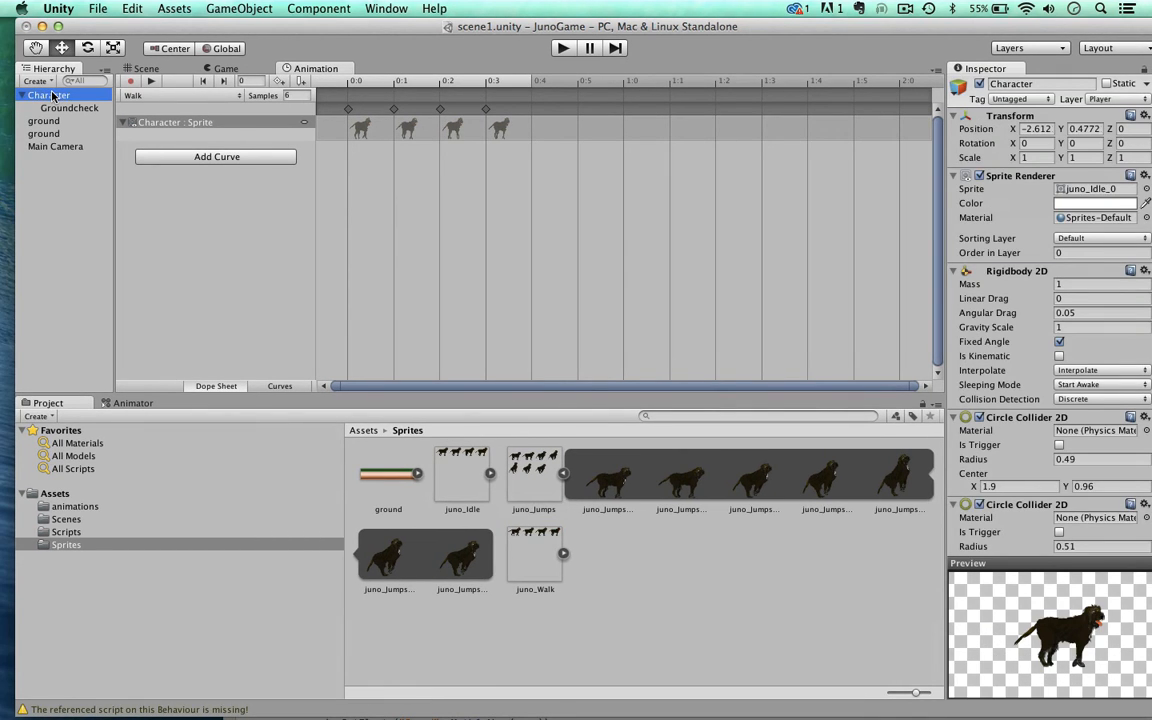
{"action": "left_click", "coordinate": [219, 95]}
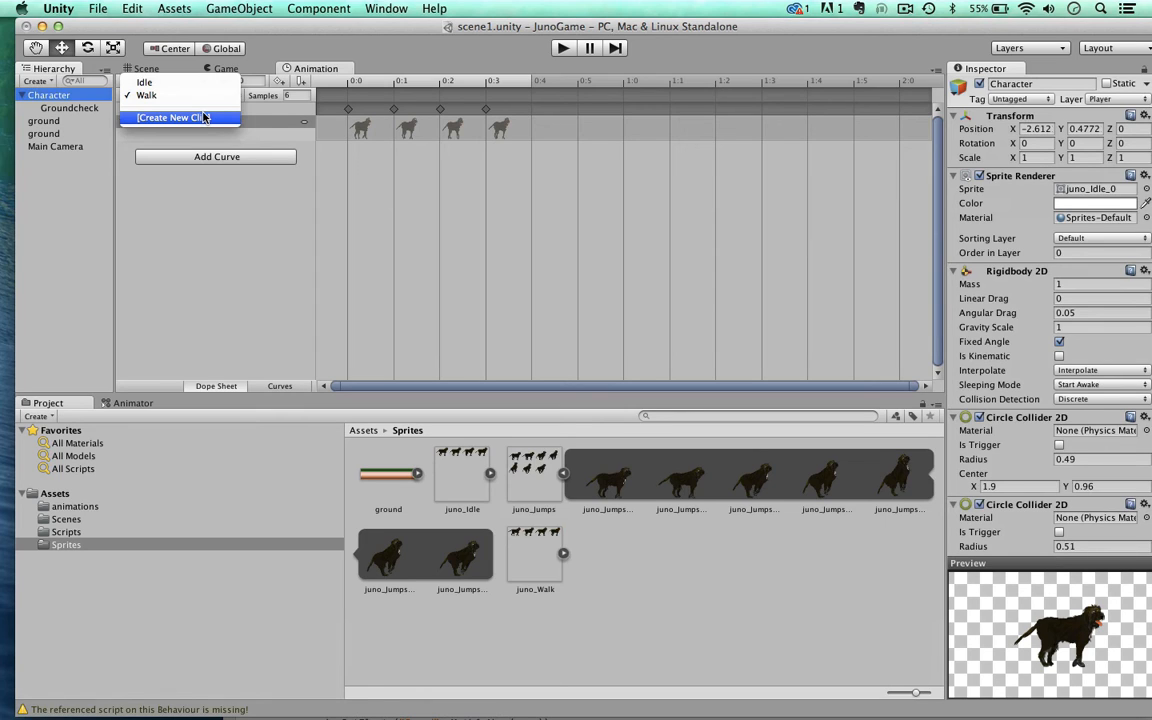
{"action": "left_click", "coordinate": [200, 118]}
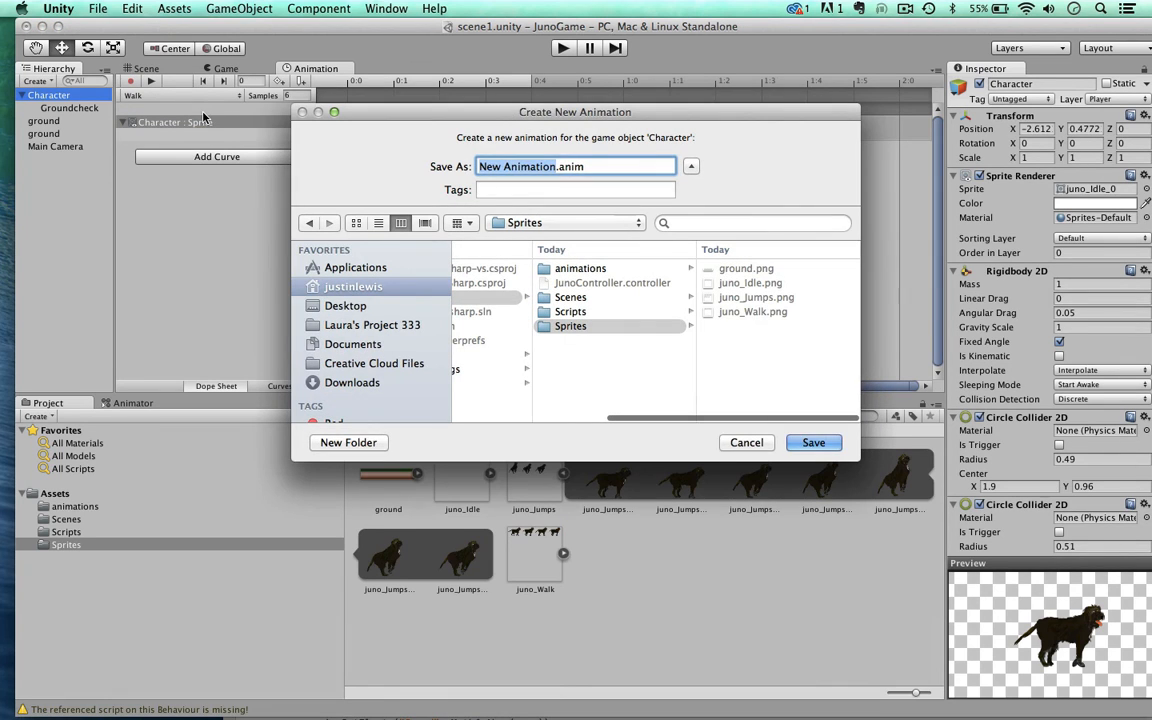
{"action": "type", "text": "jump1"}
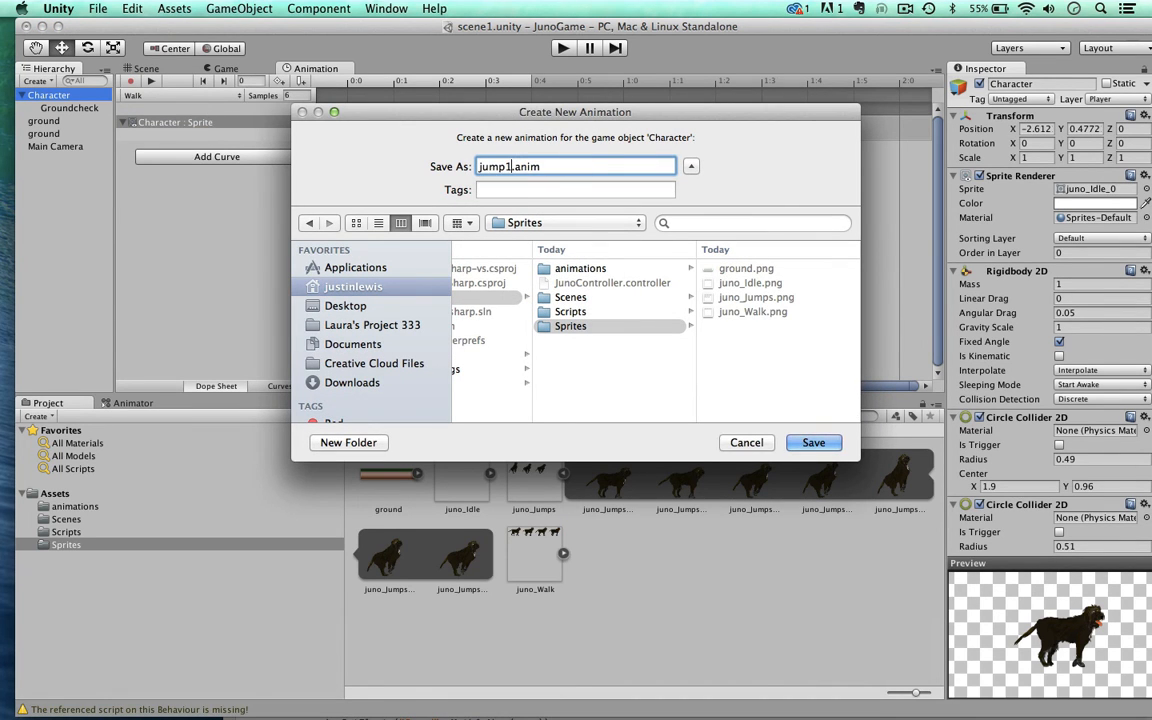
{"action": "left_click", "coordinate": [566, 269]}
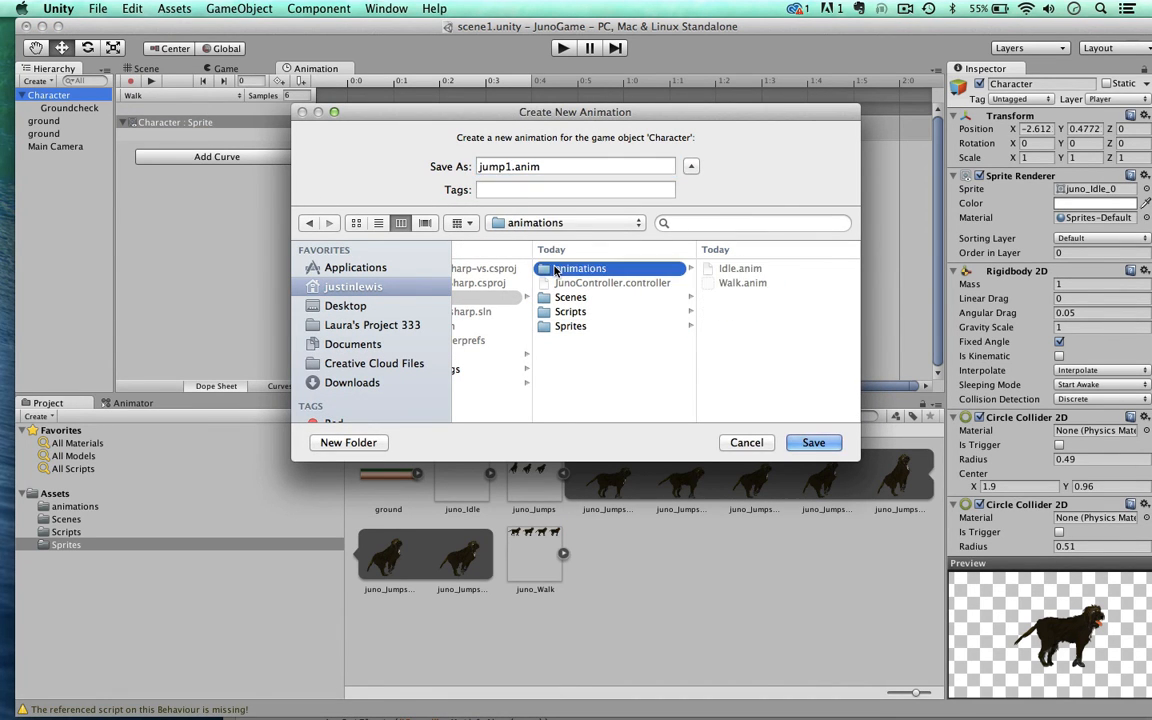
{"action": "key", "text": "Return"}
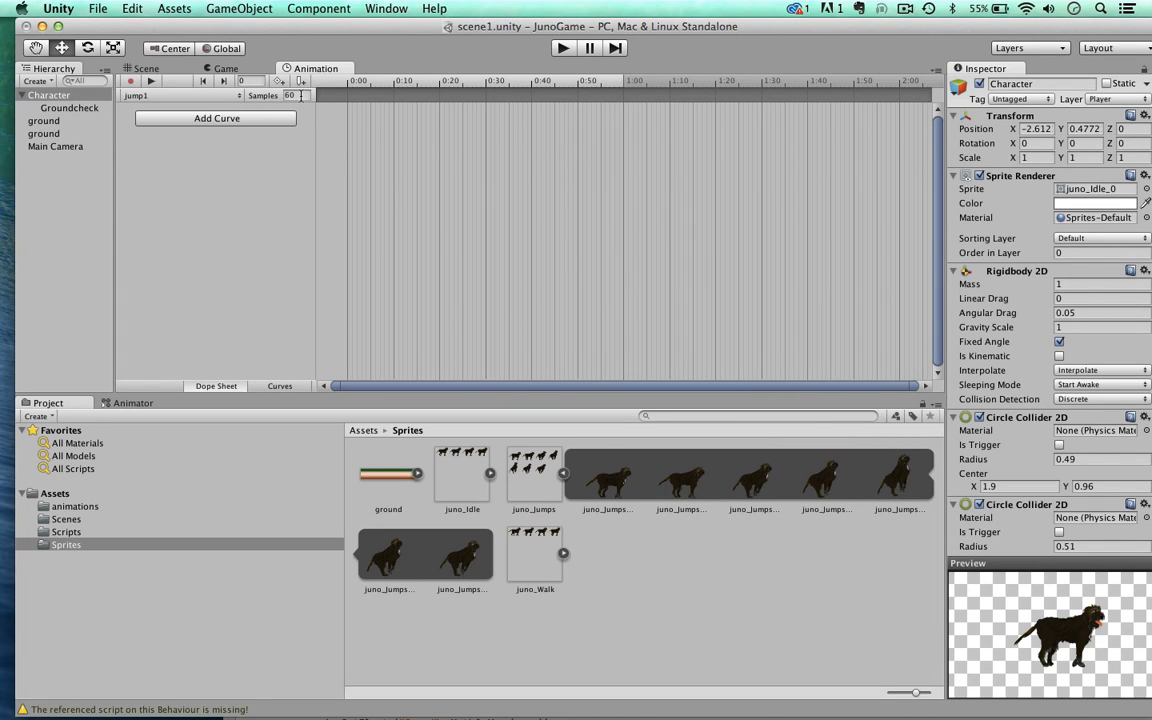
Step: Create a second new clip for the Character named jump2 and save it in the animations folder
{"action": "left_click", "coordinate": [227, 94]}
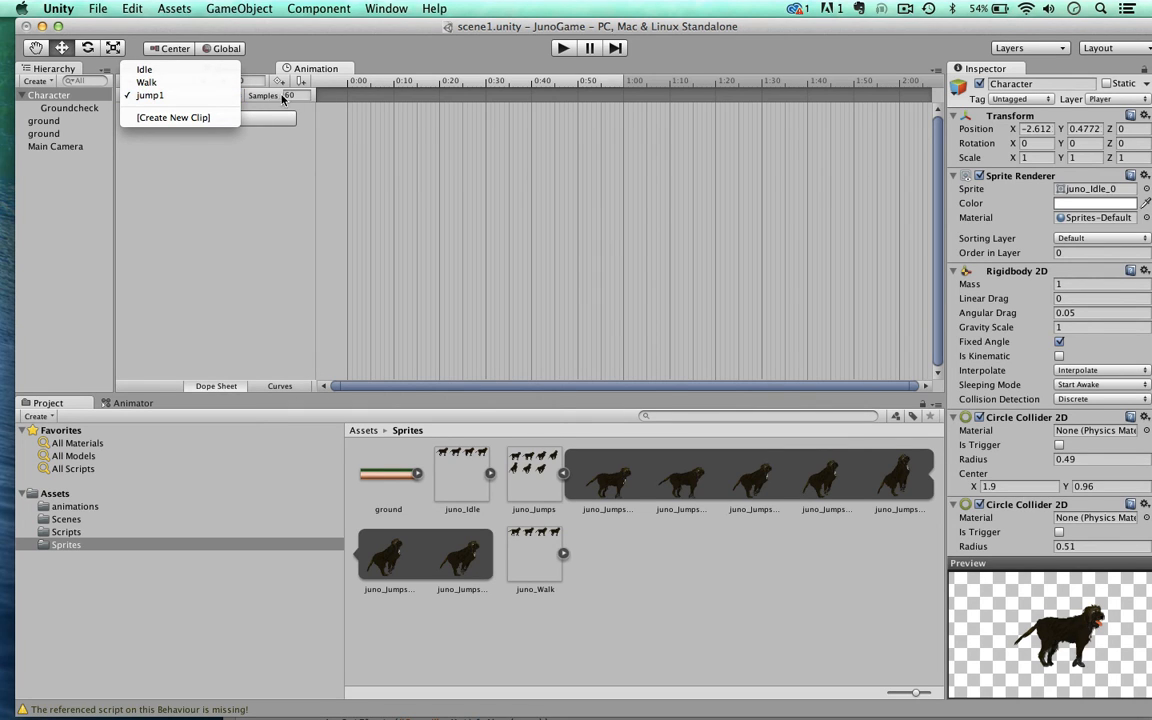
{"action": "left_click", "coordinate": [174, 118]}
{"action": "type", "text": "ju"}
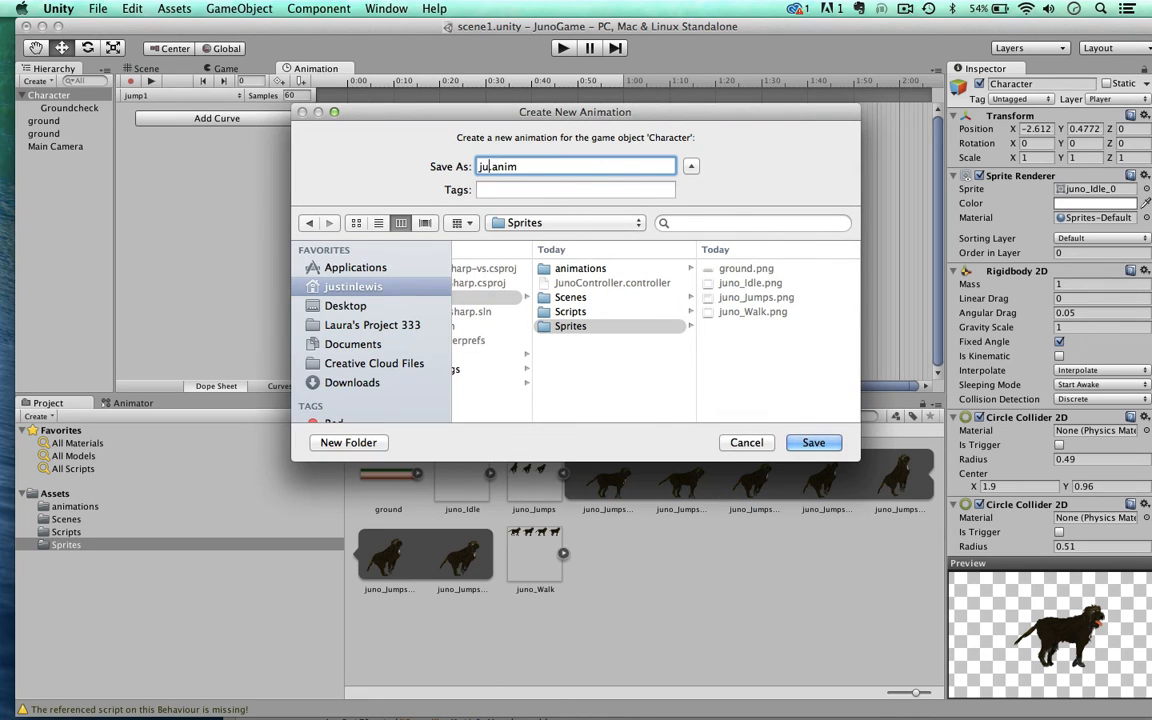
{"action": "type", "text": "mp2"}
{"action": "left_click", "coordinate": [580, 268]}
{"action": "key", "text": "Return"}
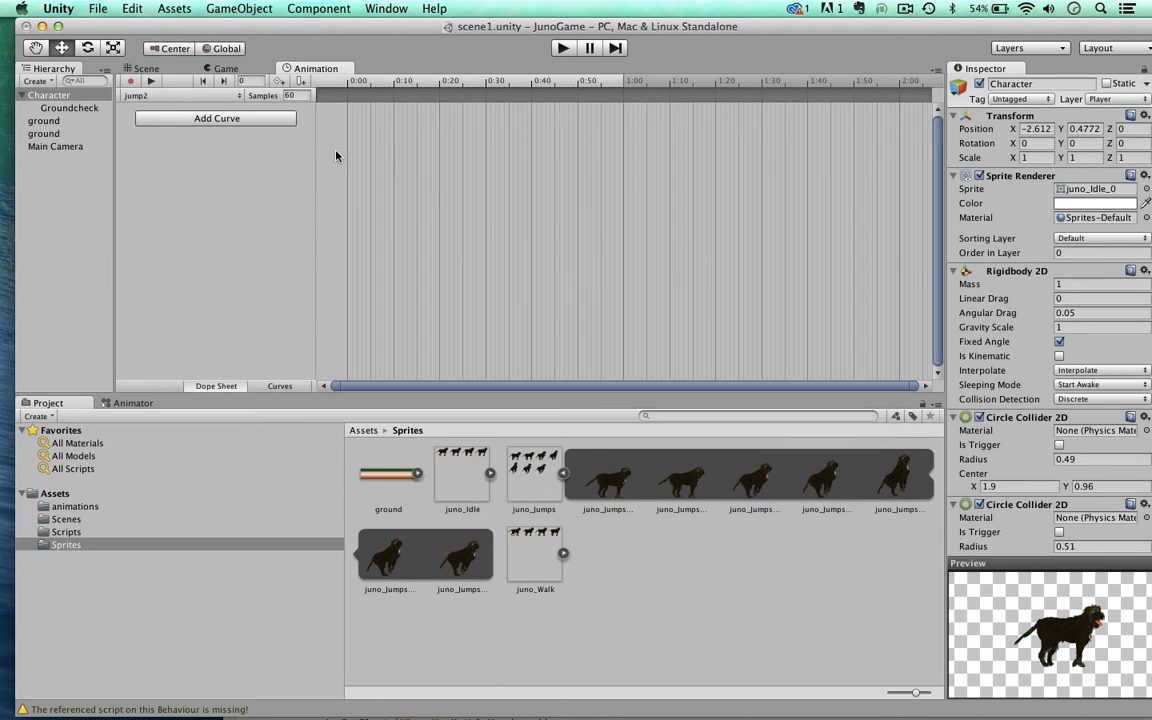
Step: Create a third new clip for the Character named jump3 and save it in the animations folder
{"action": "left_click", "coordinate": [209, 93]}
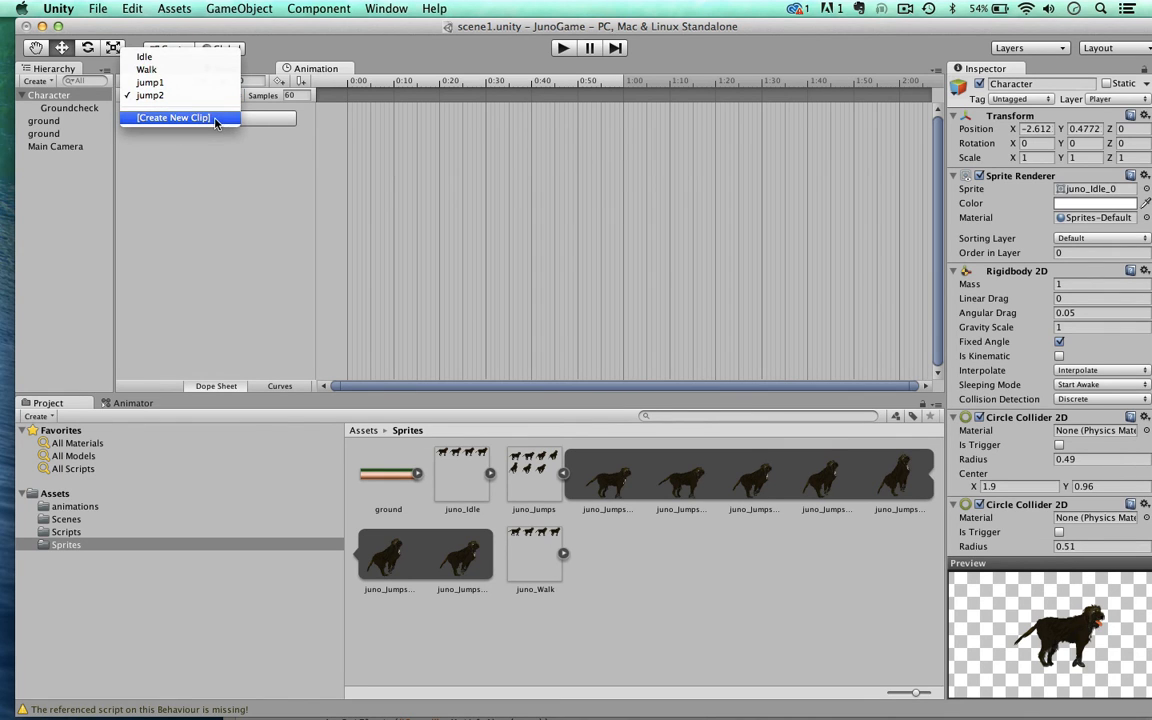
{"action": "left_click", "coordinate": [214, 118]}
{"action": "type", "text": "jum"}
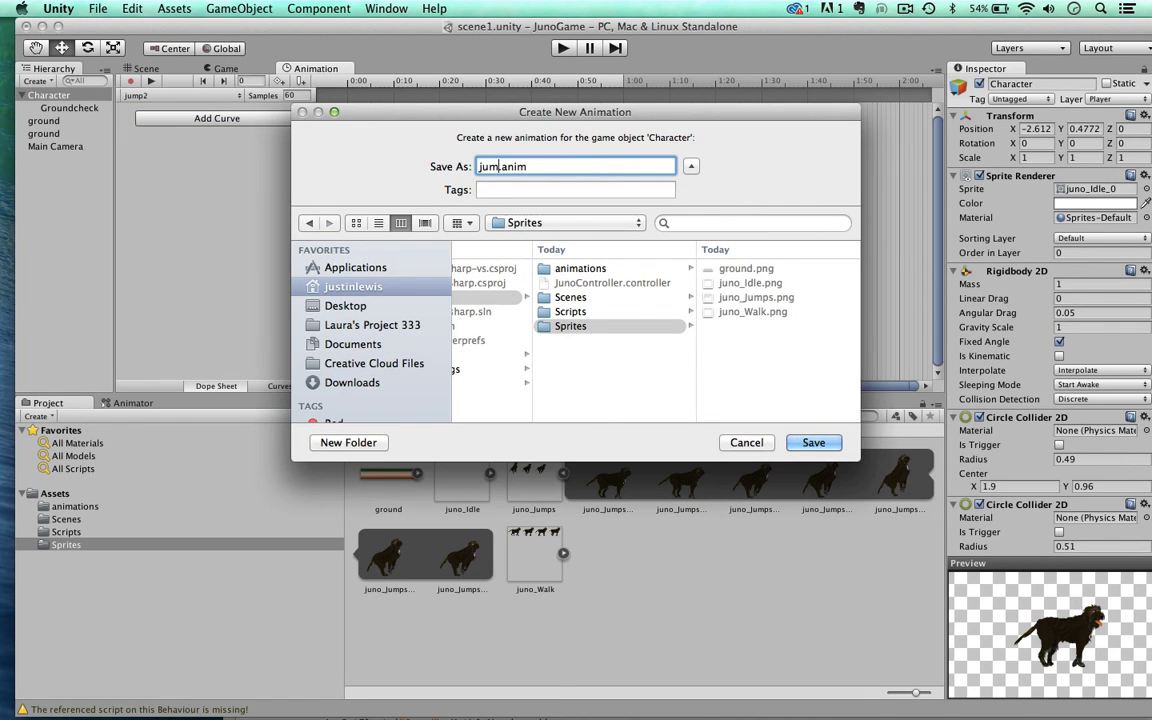
{"action": "type", "text": "p3"}
{"action": "left_click", "coordinate": [549, 271]}
{"action": "key", "text": "Return"}
Step: Create the remaining Character clips jump4 to jump7 in the animations folder and open that folder in the project
{"action": "left_click", "coordinate": [204, 97]}
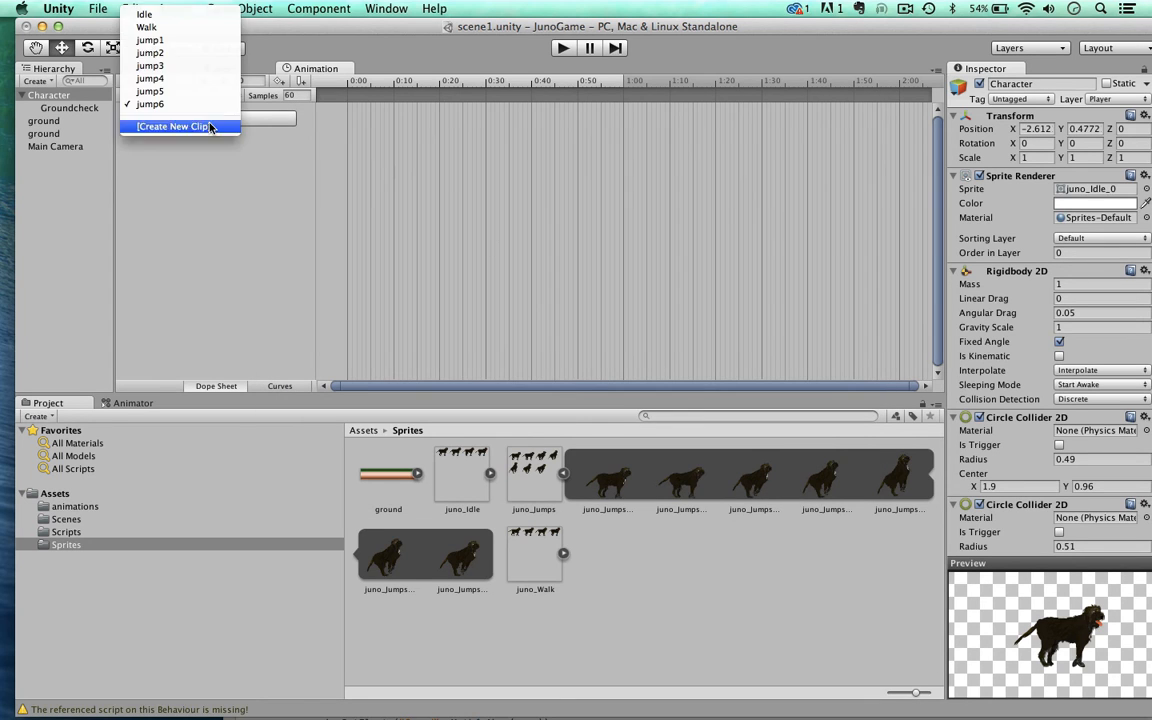
{"action": "left_click", "coordinate": [212, 126]}
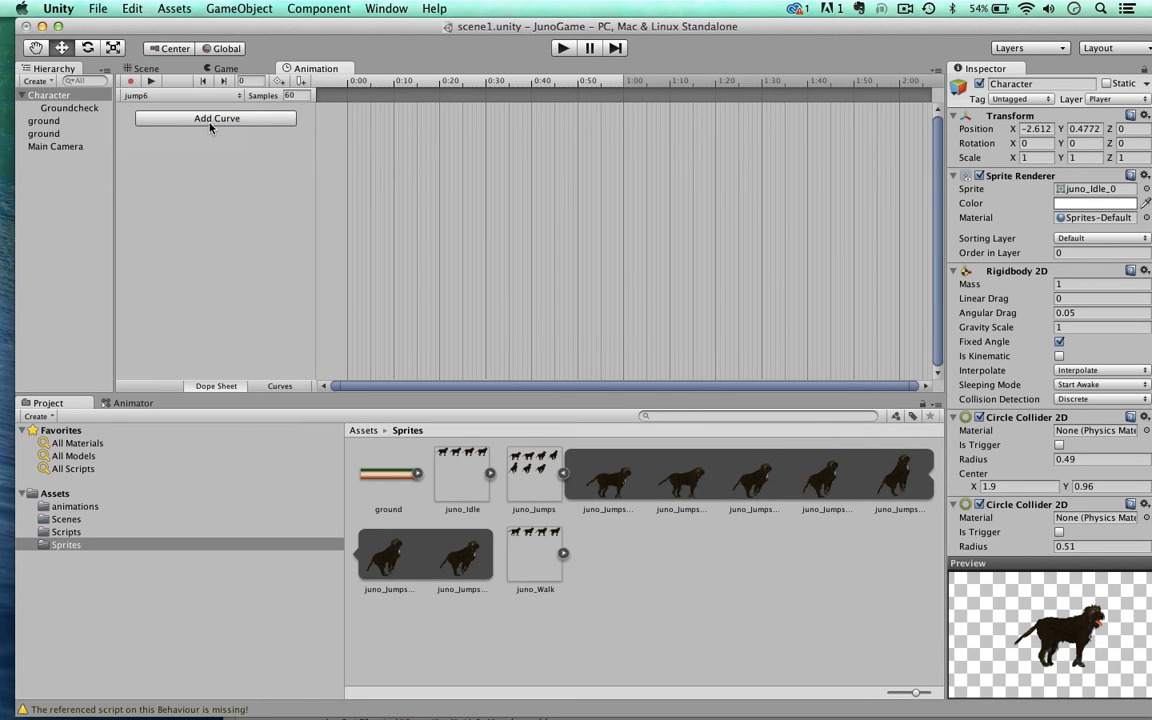
{"action": "type", "text": "jum"}
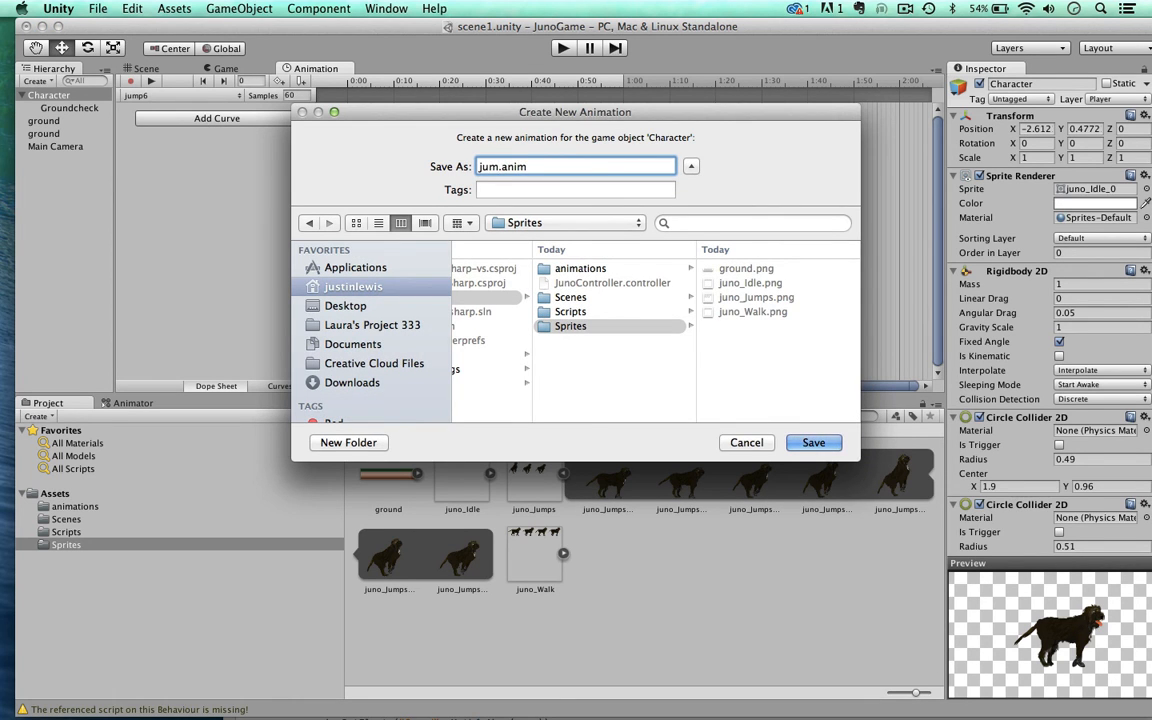
{"action": "type", "text": "p7"}
{"action": "key", "text": "Return"}
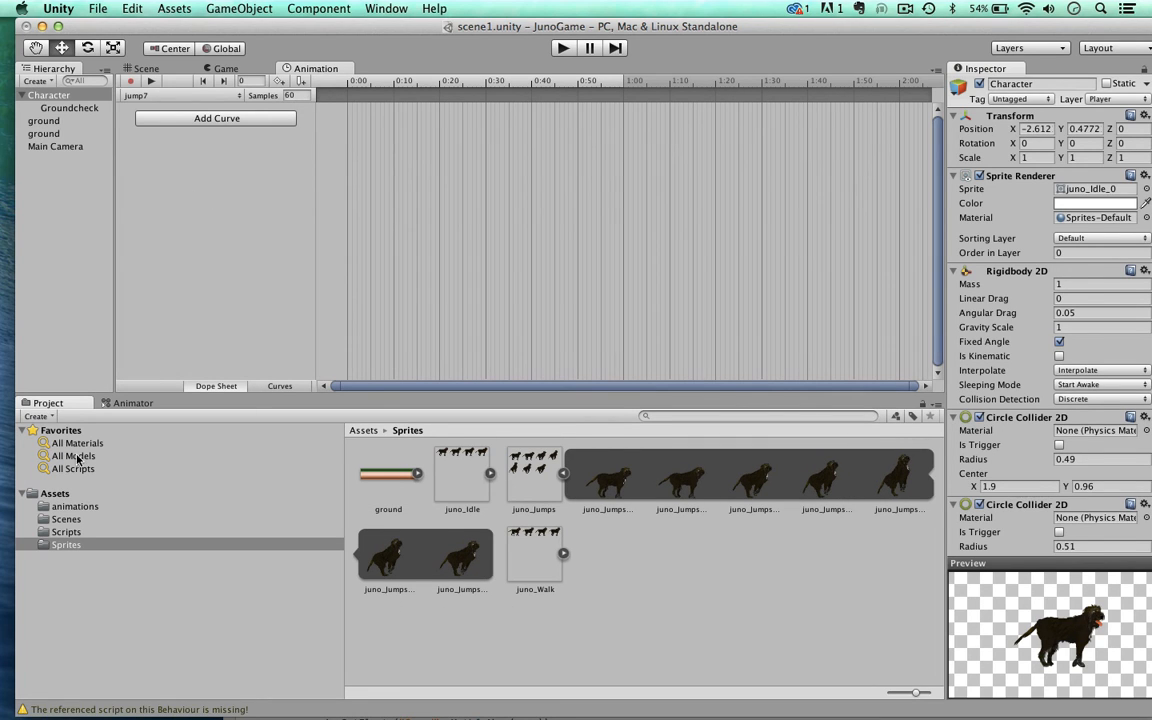
{"action": "left_click", "coordinate": [68, 507]}
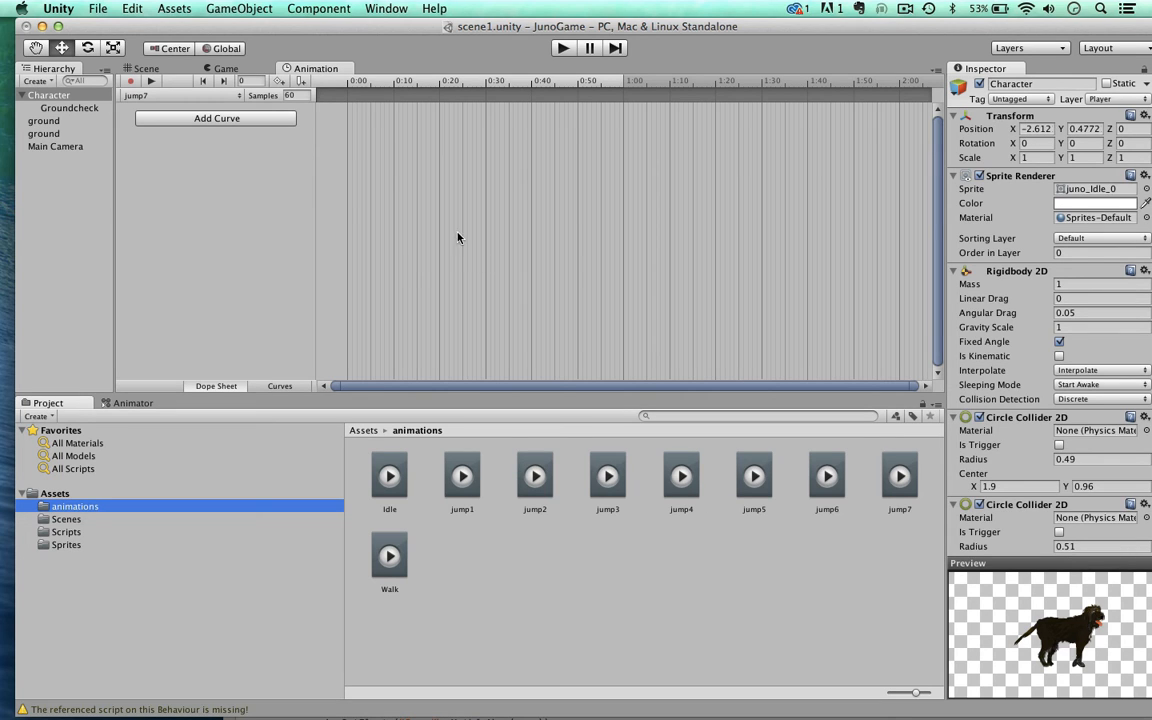
Step: Switch to the jump1 clip and place the first juno_Jumps frame from the Sprites folder at time 0:00
{"action": "left_click", "coordinate": [171, 92]}
{"action": "left_click", "coordinate": [168, 42]}
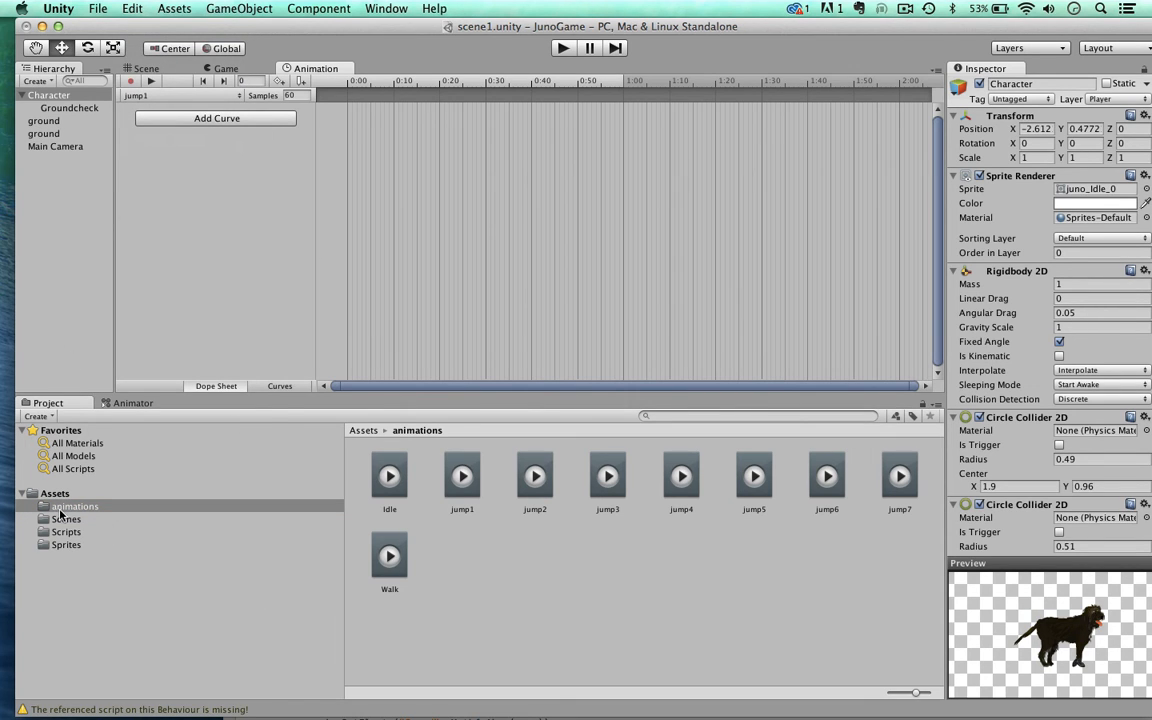
{"action": "left_click", "coordinate": [62, 545]}
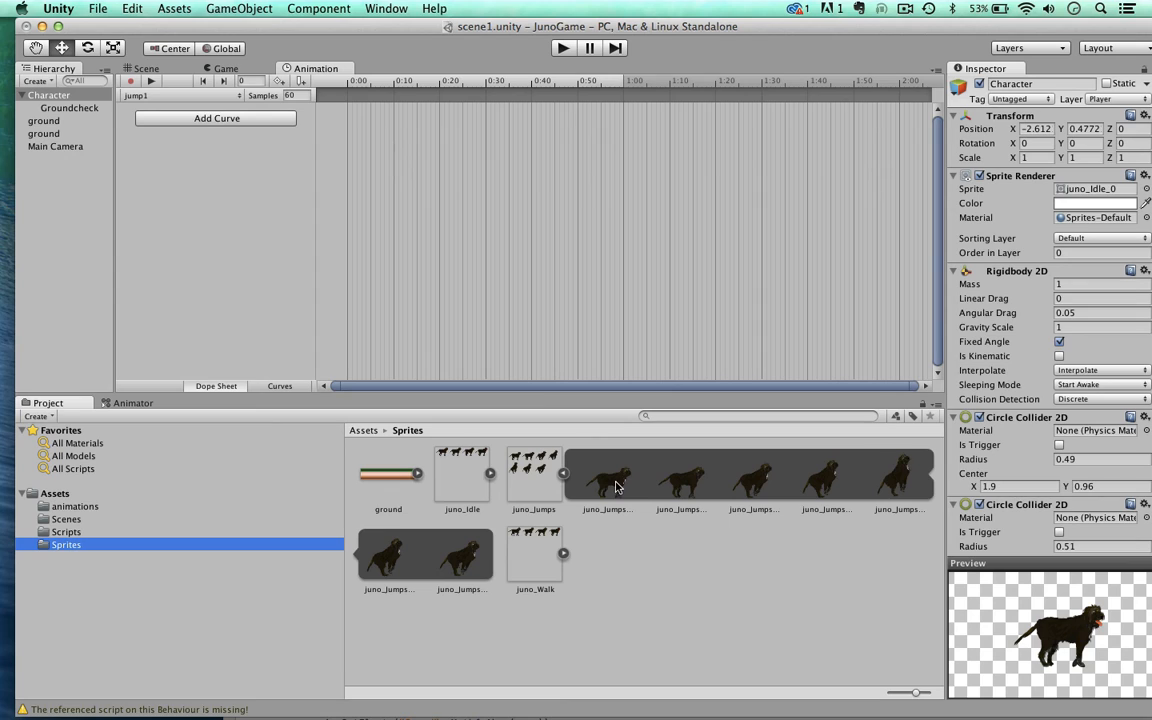
{"action": "left_click_drag", "start_coordinate": [615, 487], "coordinate": [347, 112]}
Step: Switch to the jump2 clip and place the second juno_Jumps frame at time 0:00
{"action": "left_click", "coordinate": [200, 96]}
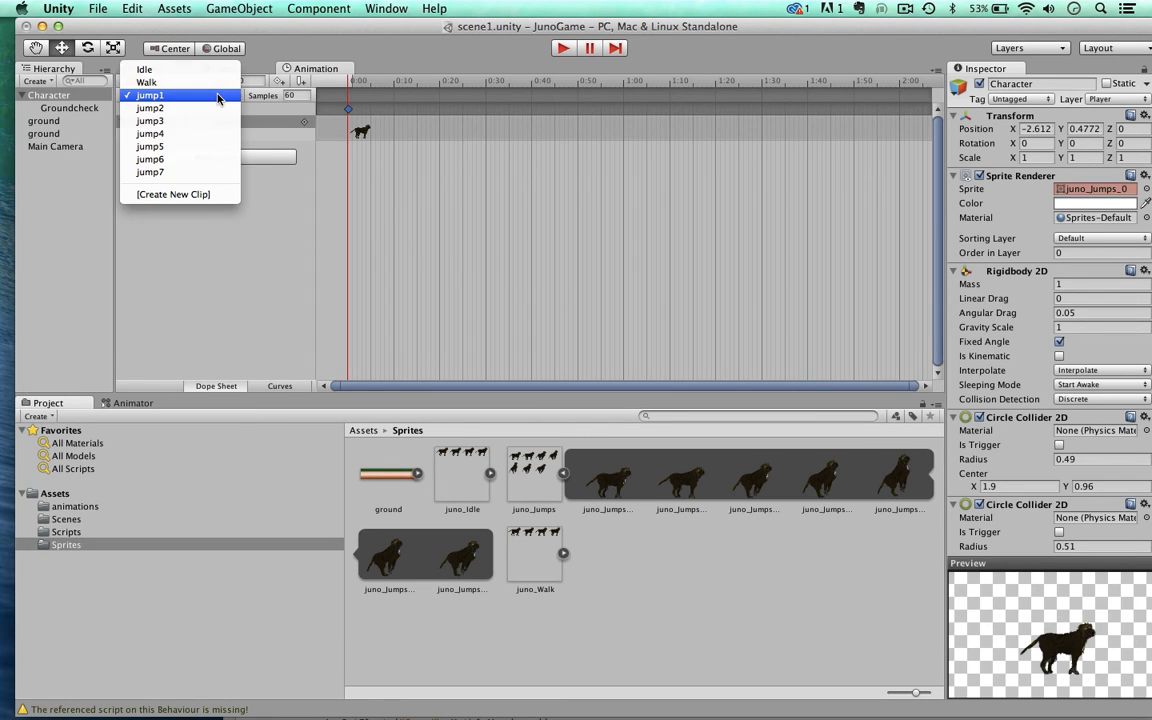
{"action": "left_click", "coordinate": [213, 108]}
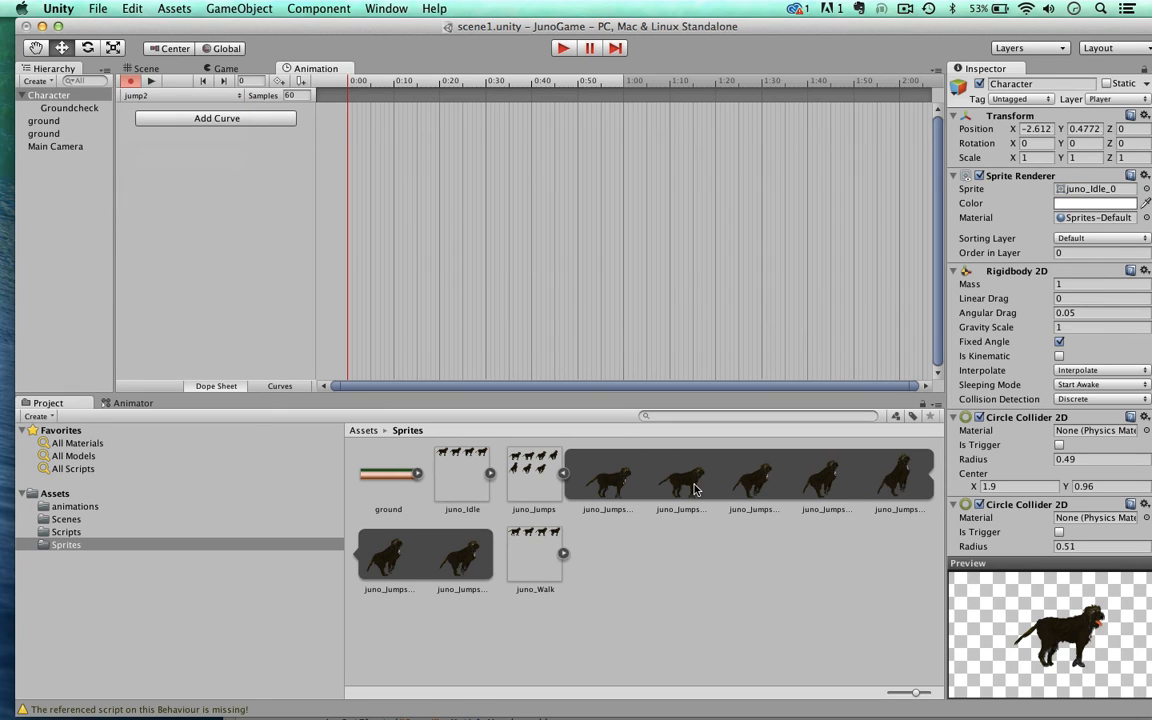
{"action": "left_click_drag", "start_coordinate": [681, 483], "coordinate": [360, 128]}
Step: Place the matching juno_Jumps frames in clips jump3 to jump7, ending with juno_Jumps_6 in jump7, and save the scene
{"action": "left_click", "coordinate": [210, 97]}
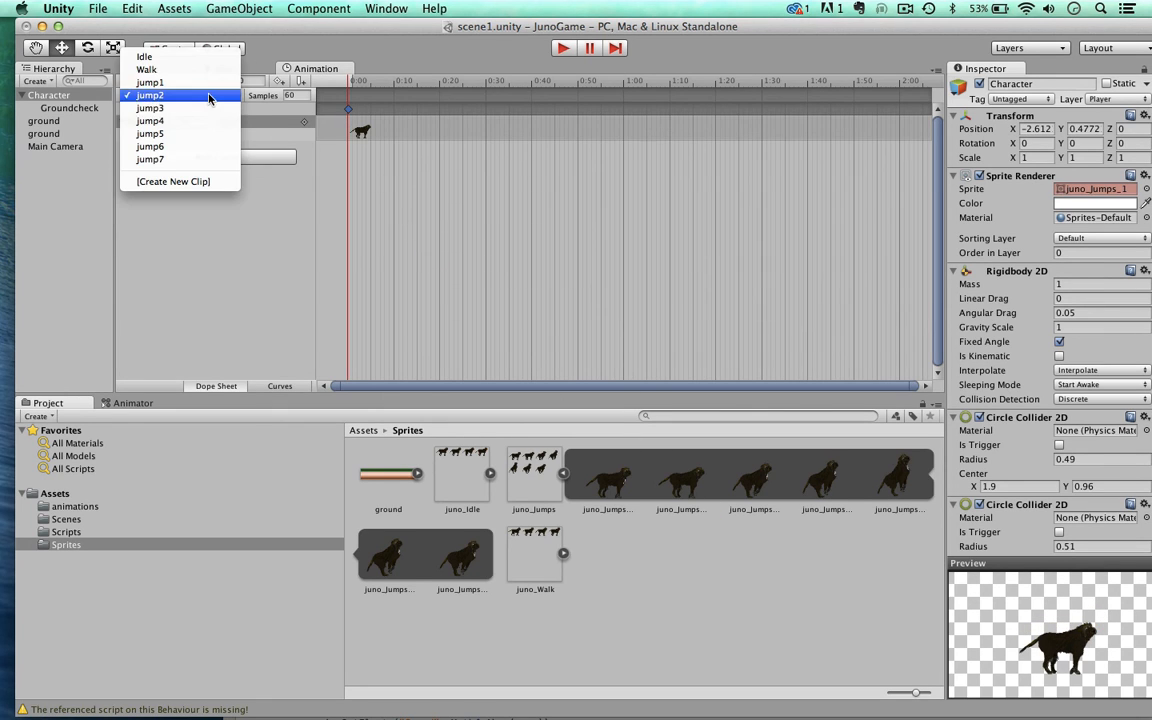
{"action": "left_click", "coordinate": [211, 111]}
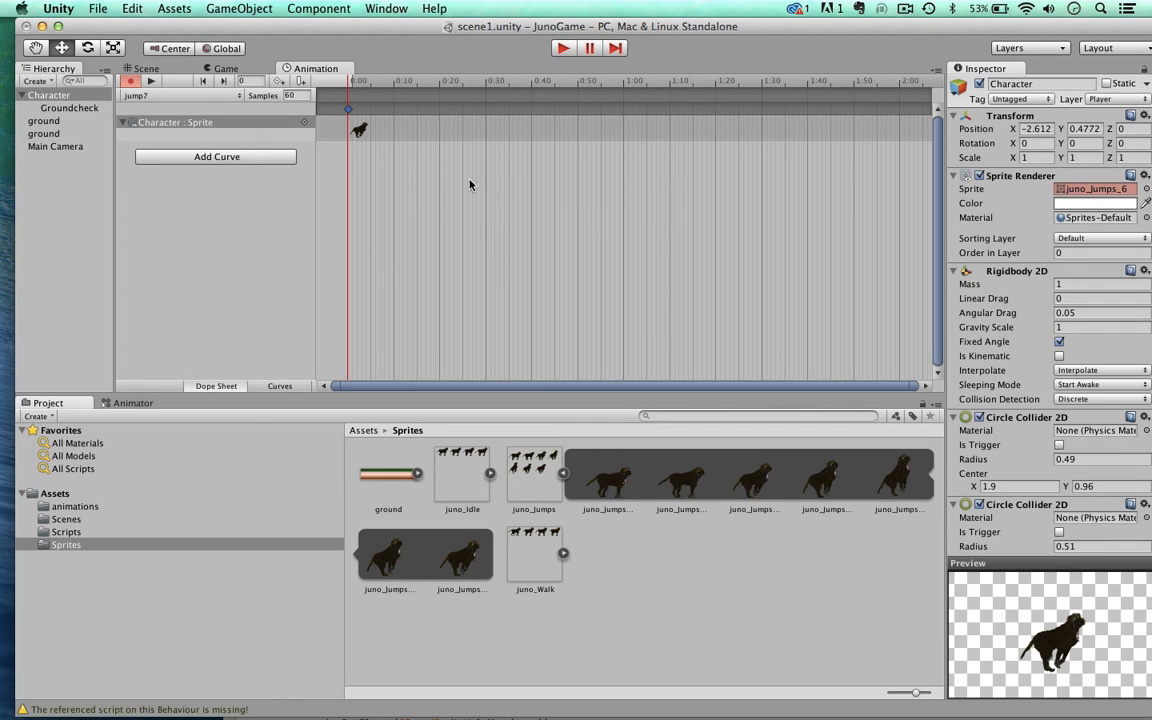
{"action": "left_click", "coordinate": [200, 96]}
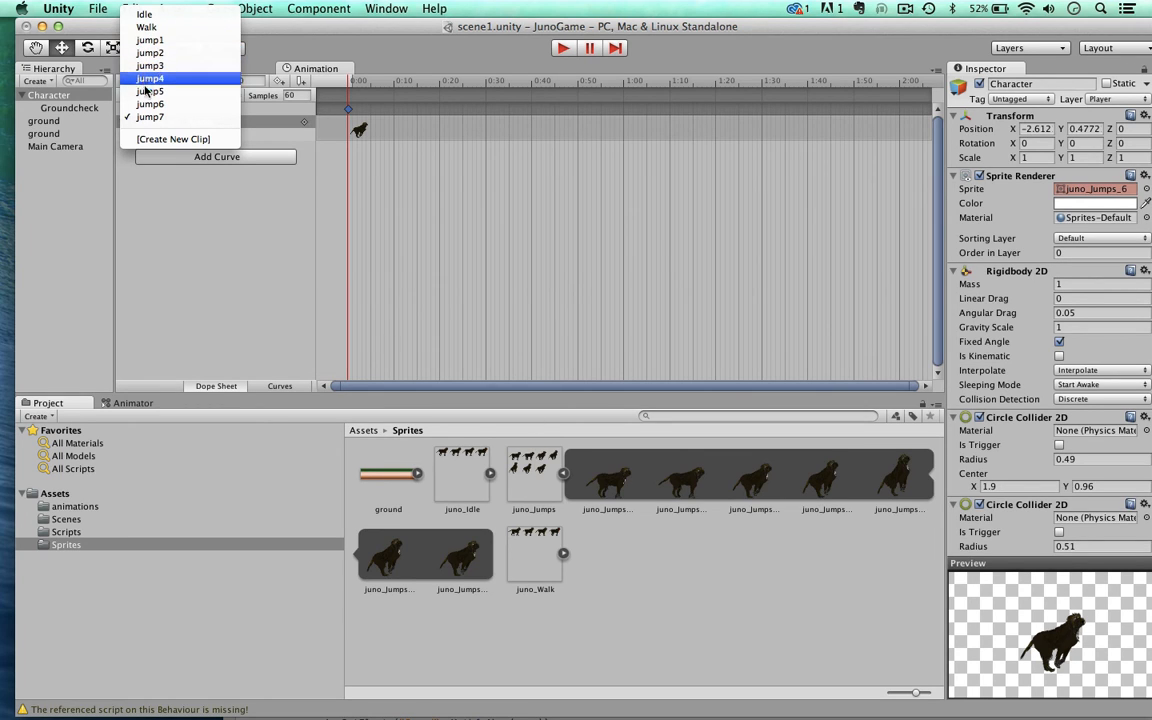
{"action": "left_click", "coordinate": [374, 34]}
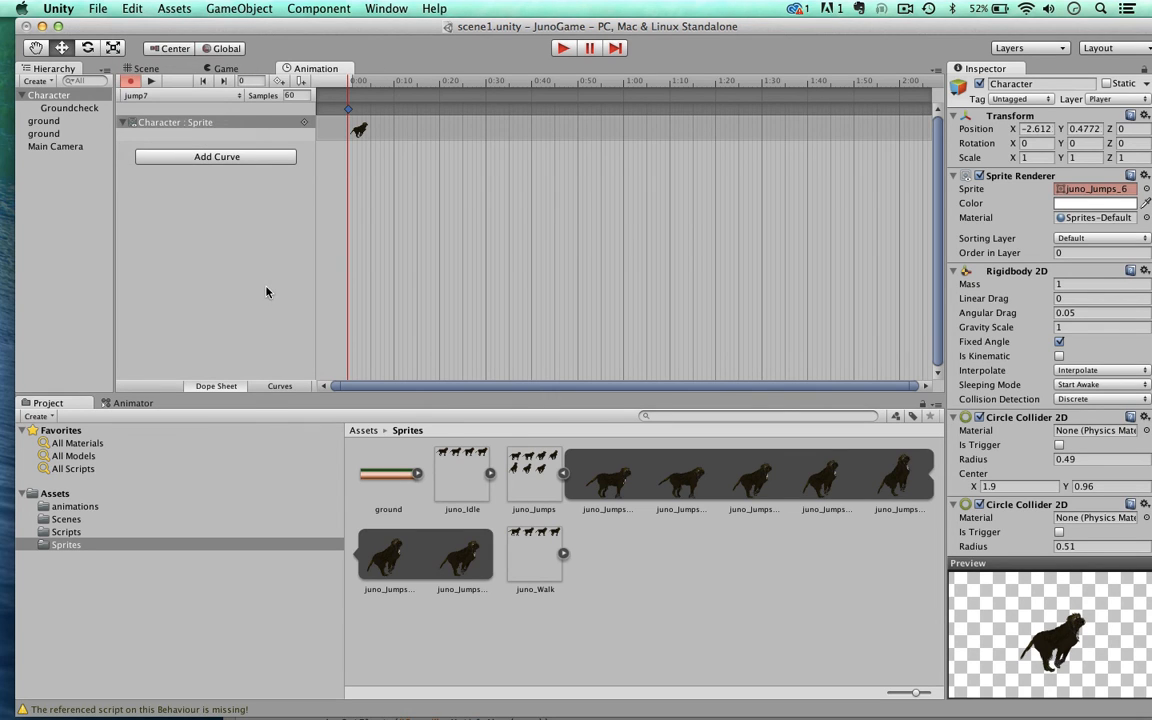
{"action": "key", "text": "super+s"}
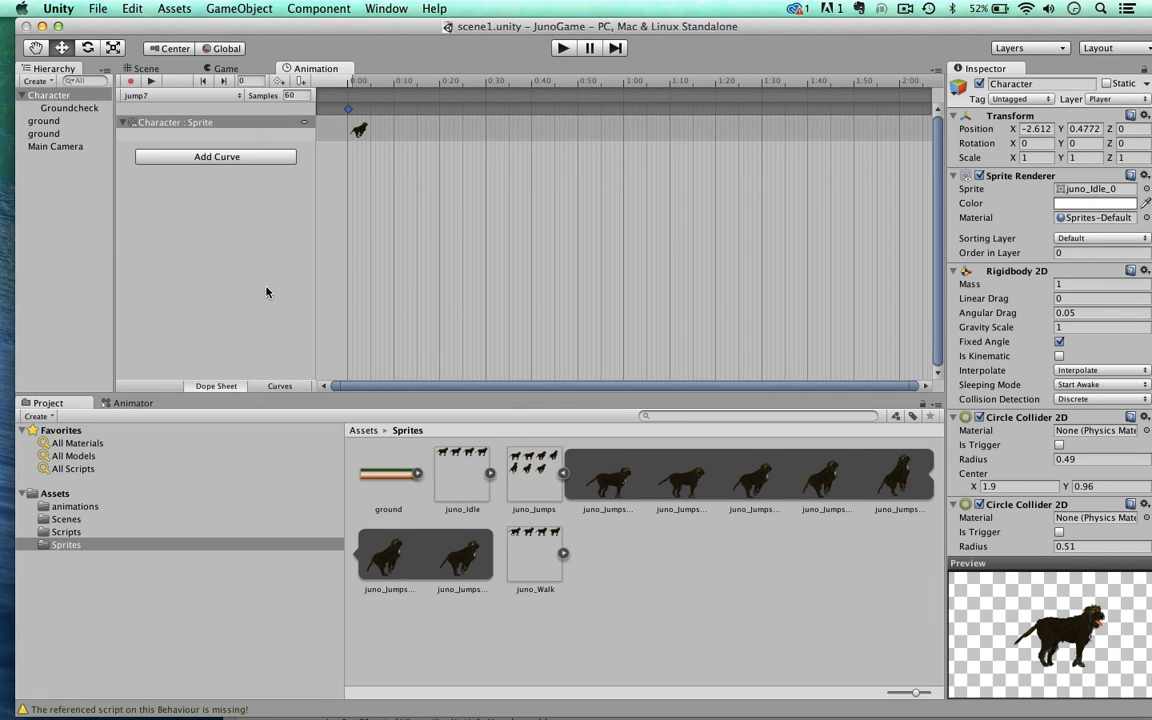
Step: Open the Animator state graph and move the Walk state above Idle, clear of the jump states
{"action": "left_click", "coordinate": [131, 404]}
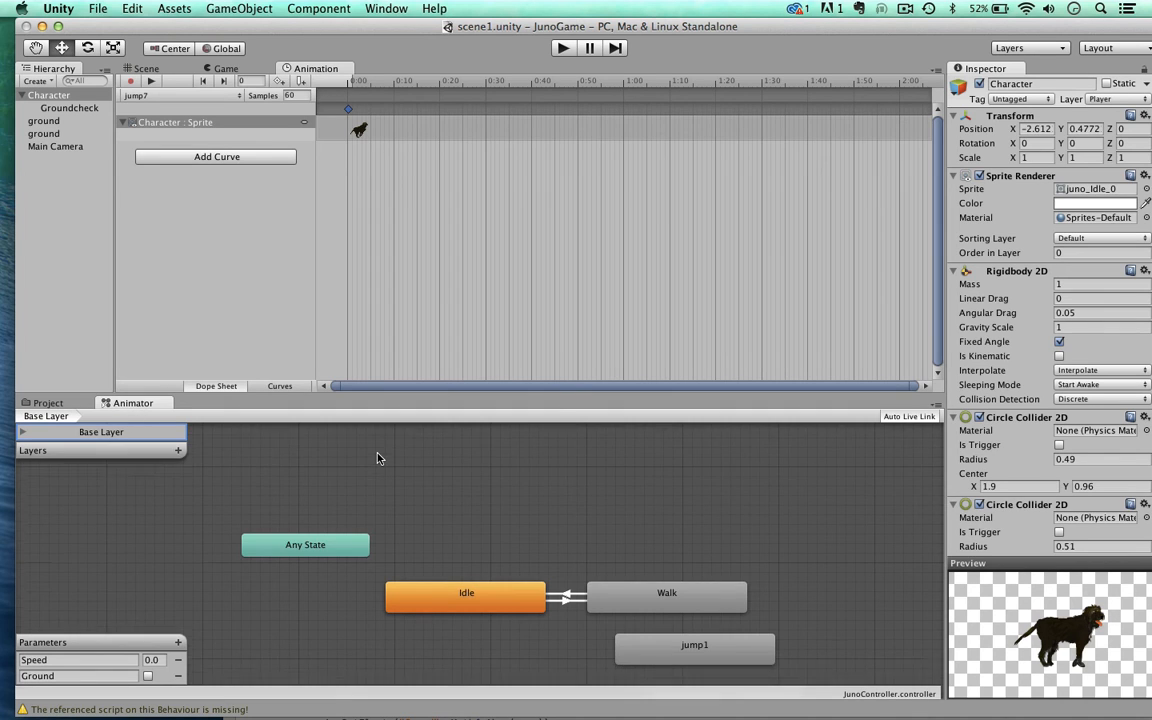
{"action": "scroll", "coordinate": [378, 458], "scroll_direction": "down", "scroll_amount": 7}
{"action": "scroll", "coordinate": [378, 458], "scroll_direction": "up", "scroll_amount": 5}
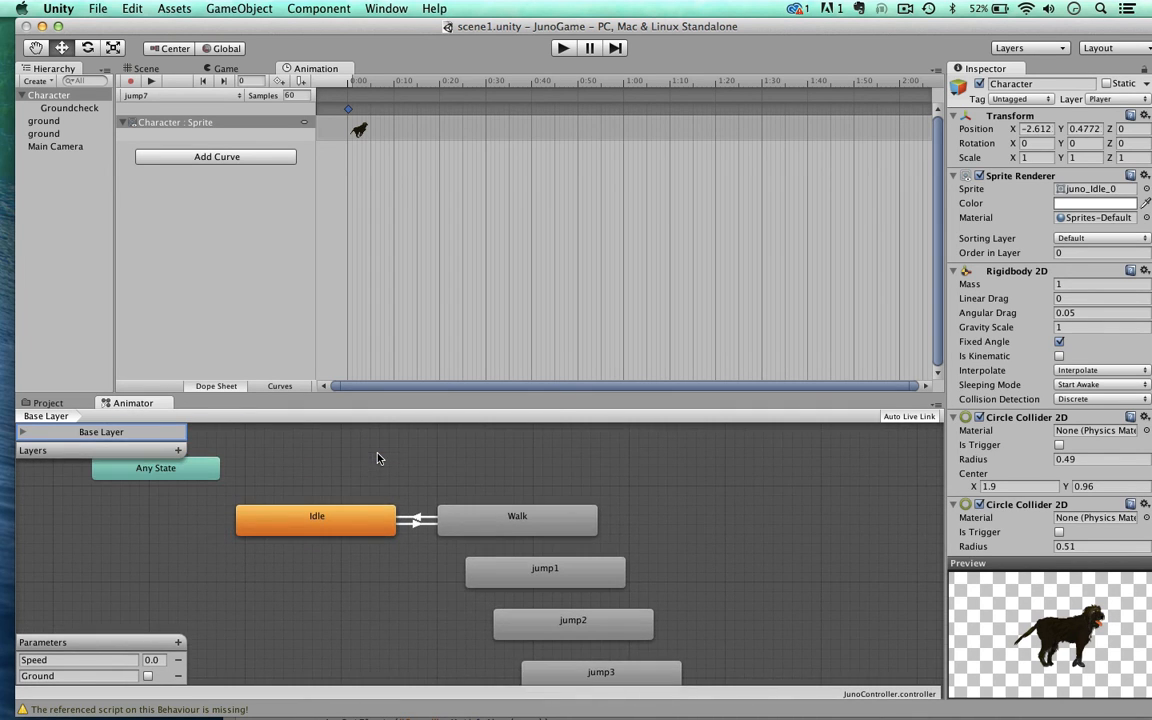
{"action": "left_click_drag", "start_coordinate": [492, 532], "coordinate": [396, 466]}
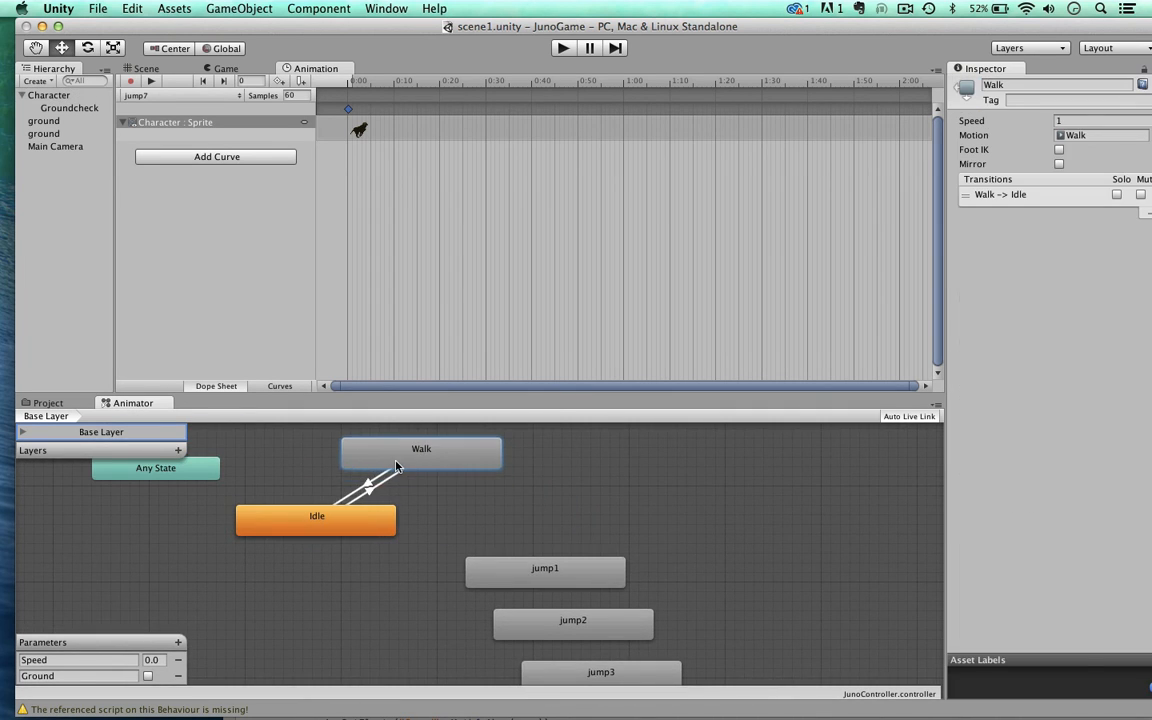
Step: Delete the separate jump1 to jump7 states together from the Base Layer graph
{"action": "left_click", "coordinate": [545, 572]}
{"action": "scroll", "coordinate": [544, 555], "scroll_direction": "down", "scroll_amount": 3}
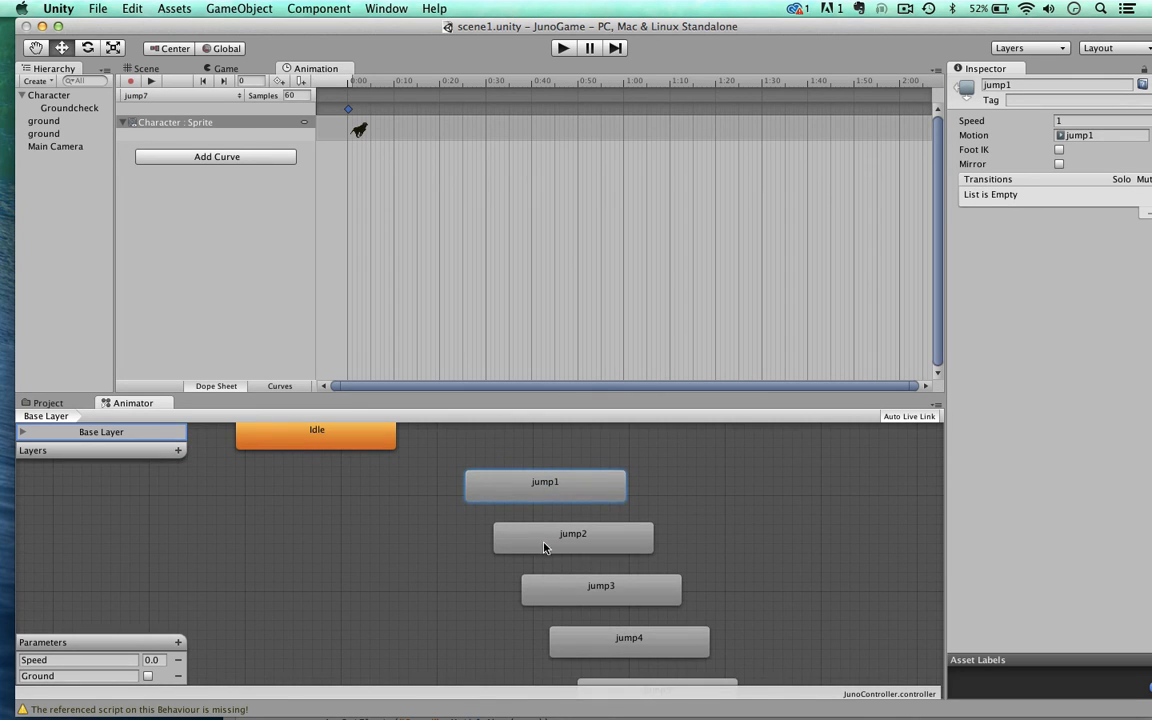
{"action": "left_click", "coordinate": [548, 540], "text": "shift"}
{"action": "left_click", "coordinate": [578, 589], "text": "shift"}
{"action": "scroll", "coordinate": [580, 590], "scroll_direction": "down", "scroll_amount": 3}
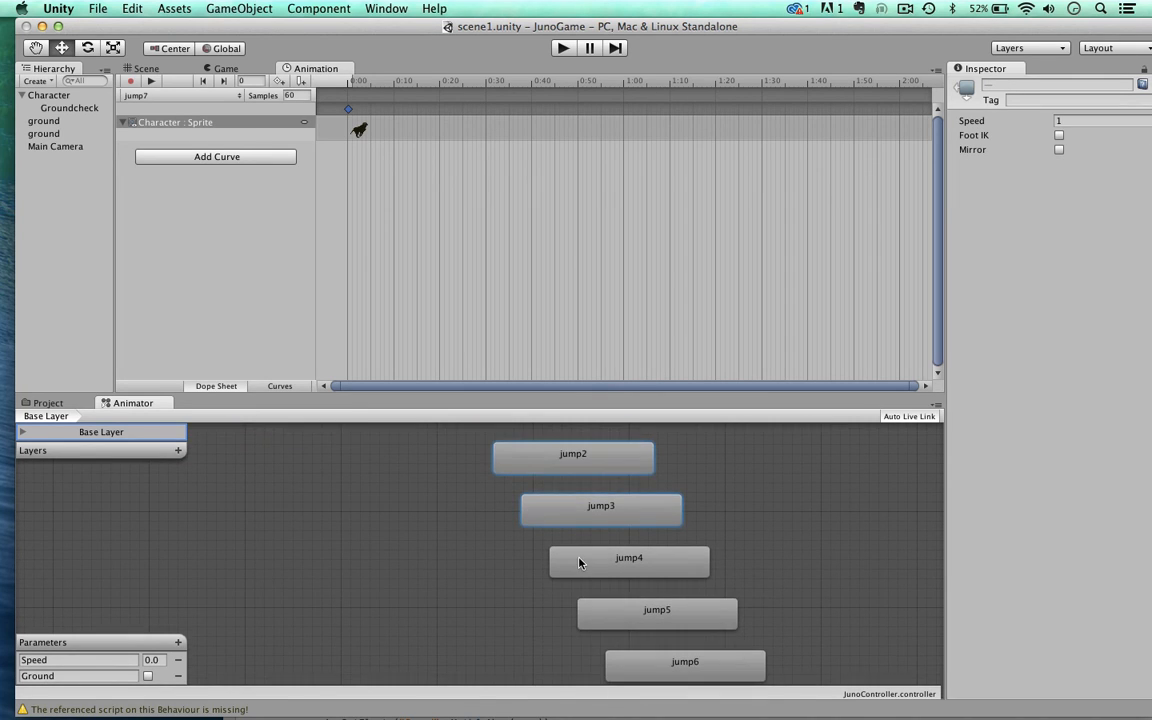
{"action": "left_click", "coordinate": [578, 562], "text": "shift"}
{"action": "scroll", "coordinate": [580, 560], "scroll_direction": "down", "scroll_amount": 2}
{"action": "left_click", "coordinate": [607, 581], "text": "shift"}
{"action": "scroll", "coordinate": [607, 581], "scroll_direction": "down", "scroll_amount": 2}
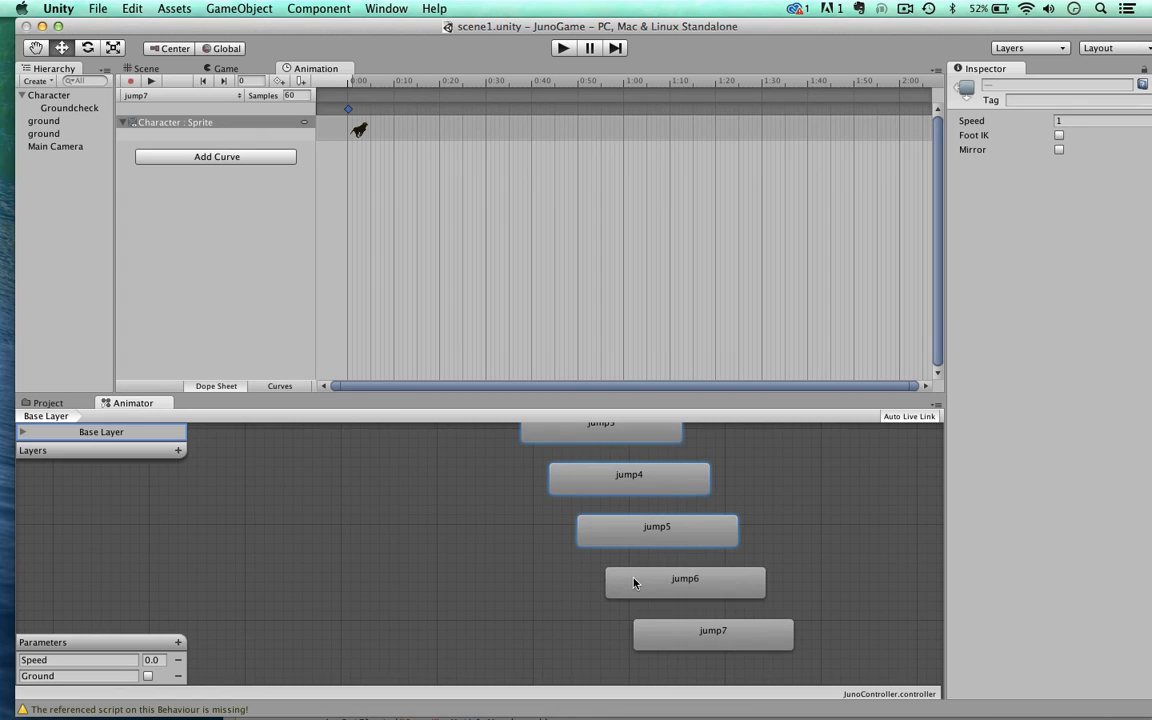
{"action": "left_click", "coordinate": [633, 583], "text": "shift"}
{"action": "left_click", "coordinate": [674, 638], "text": "shift"}
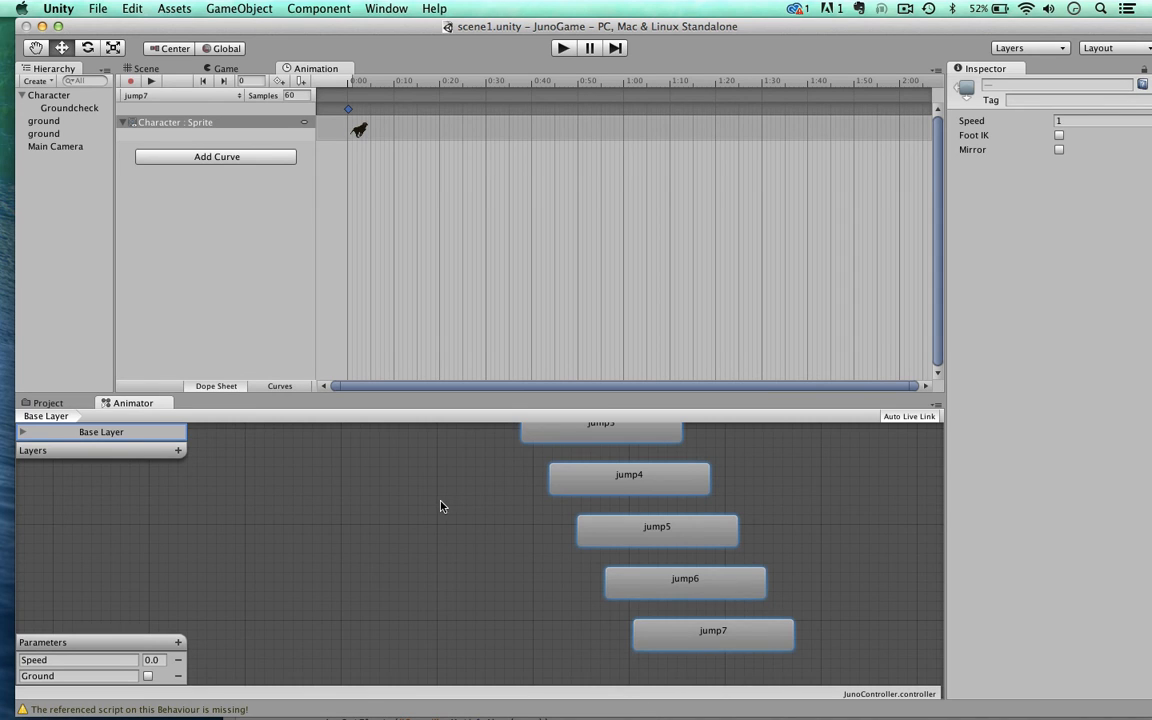
{"action": "scroll", "coordinate": [441, 506], "scroll_direction": "up", "scroll_amount": 5}
{"action": "scroll", "coordinate": [442, 506], "scroll_direction": "down", "scroll_amount": 4}
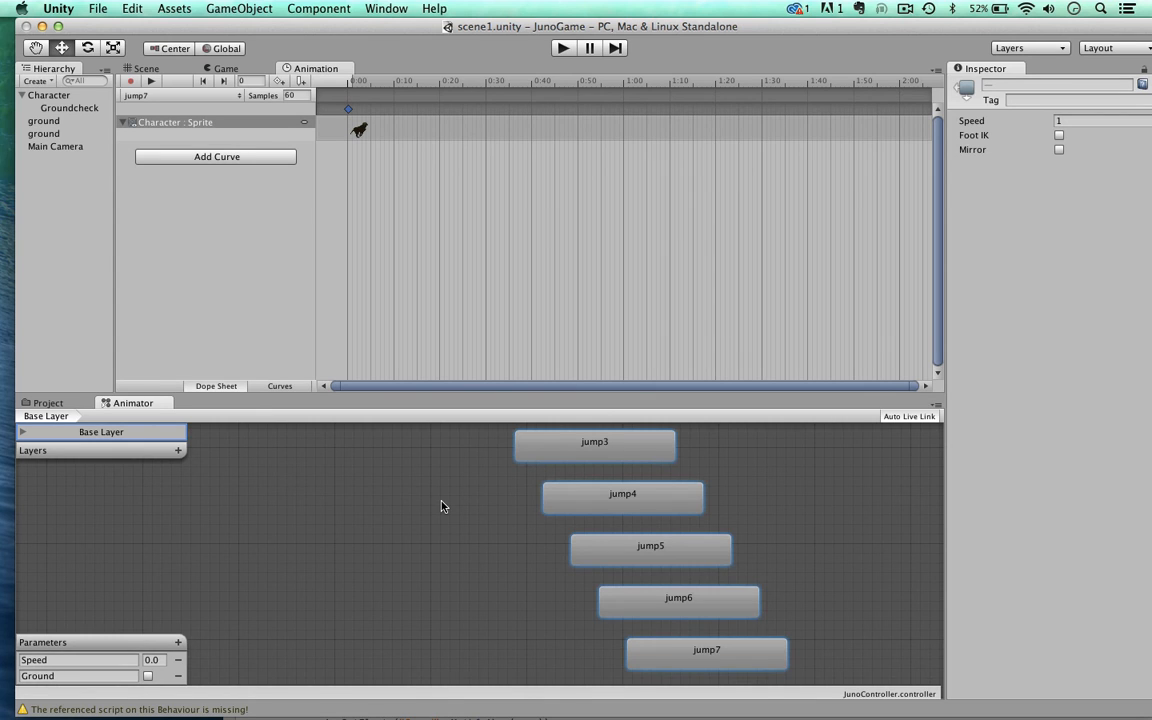
{"action": "key", "text": "super+BackSpace"}
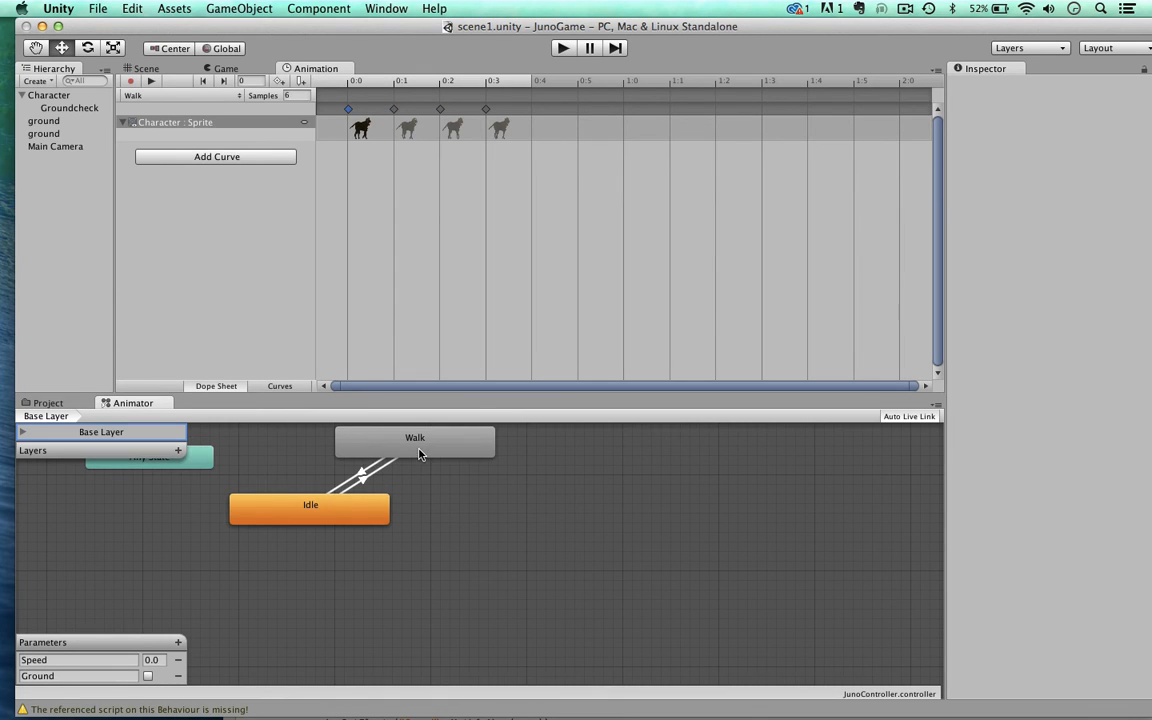
Step: Arrange the Animator graph with Idle in the middle, Walk level with it to its right, and Any State up to its left
{"action": "left_click_drag", "start_coordinate": [411, 442], "coordinate": [757, 519]}
{"action": "left_click_drag", "start_coordinate": [291, 514], "coordinate": [425, 516]}
{"action": "left_click_drag", "start_coordinate": [207, 457], "coordinate": [313, 466]}
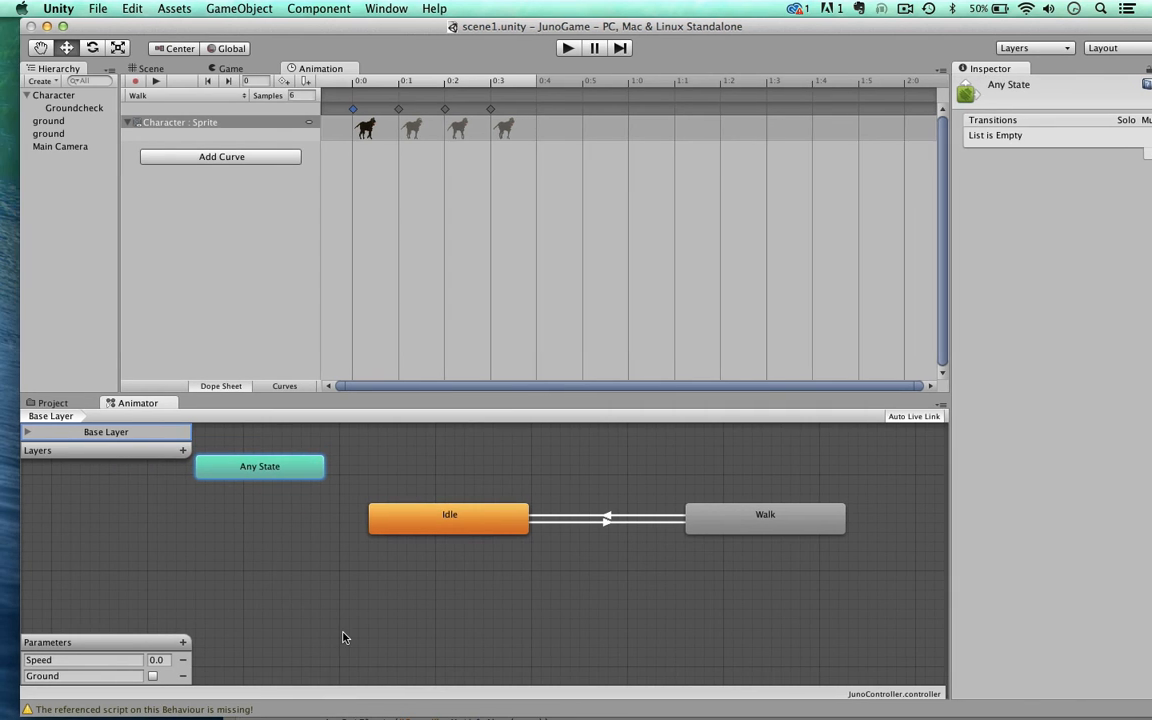
Step: Add a float parameter named vSpeed to the animator controller
{"action": "left_click", "coordinate": [182, 642]}
{"action": "left_click", "coordinate": [198, 644]}
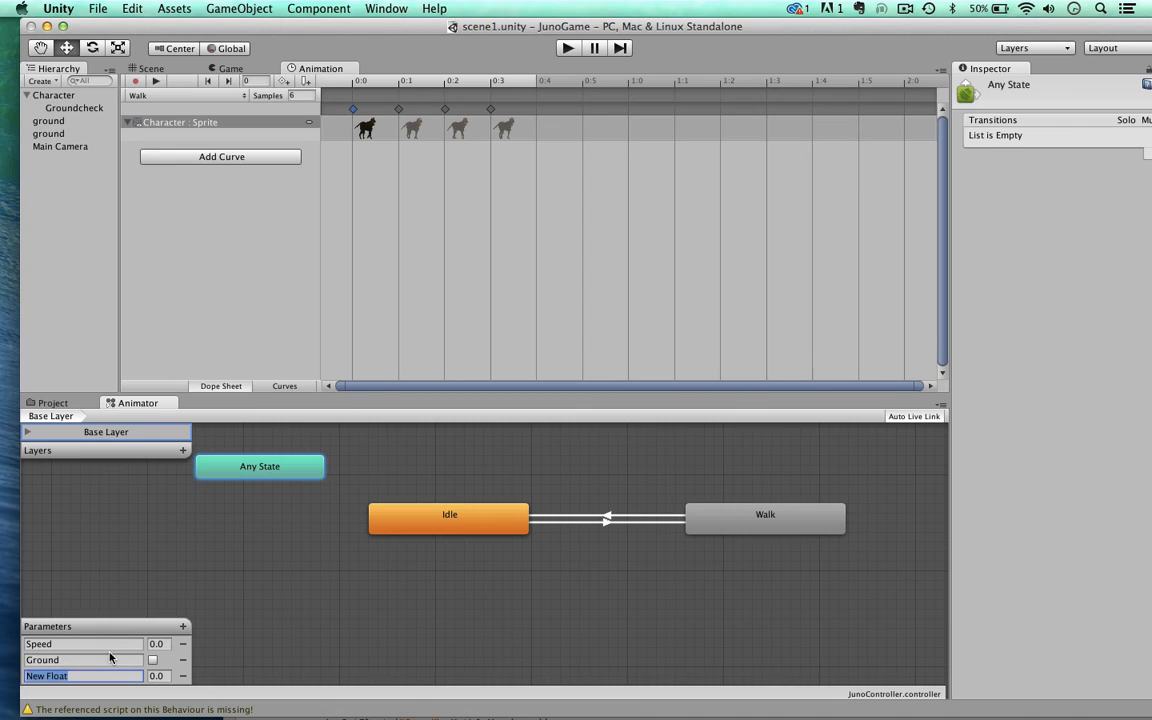
{"action": "type", "text": "vSpeed"}
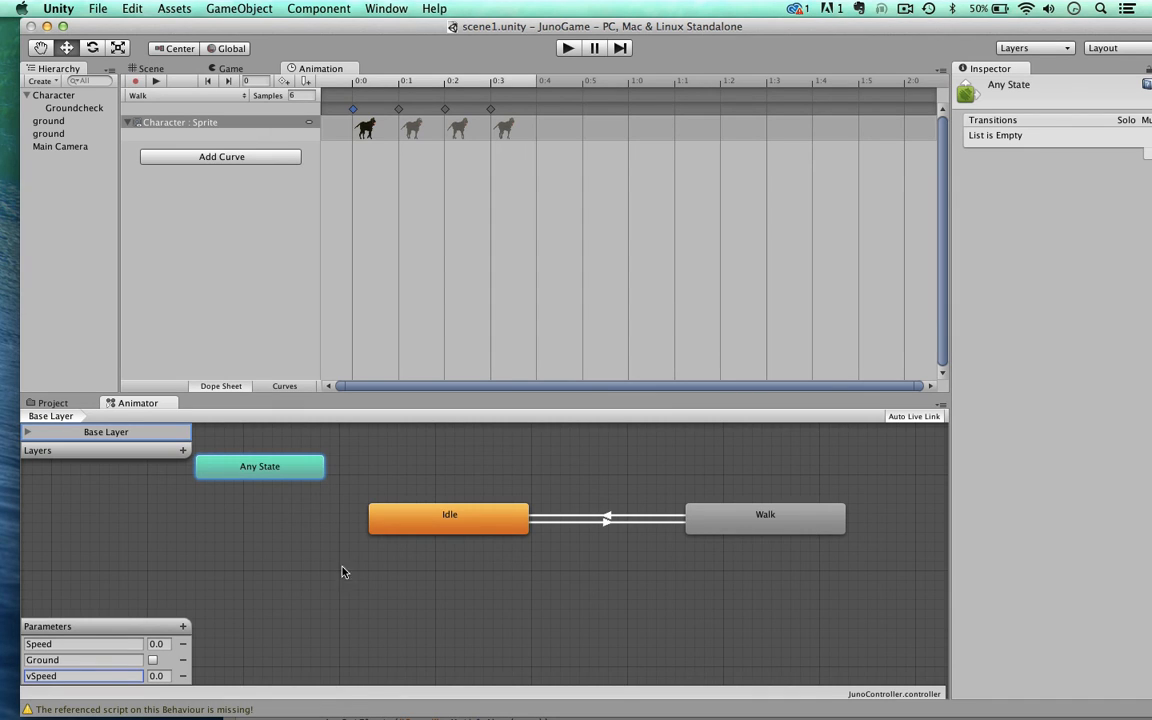
Step: Create a new blend tree state in the empty area below Idle in the Base Layer graph and select it
{"action": "right_click", "coordinate": [404, 595]}
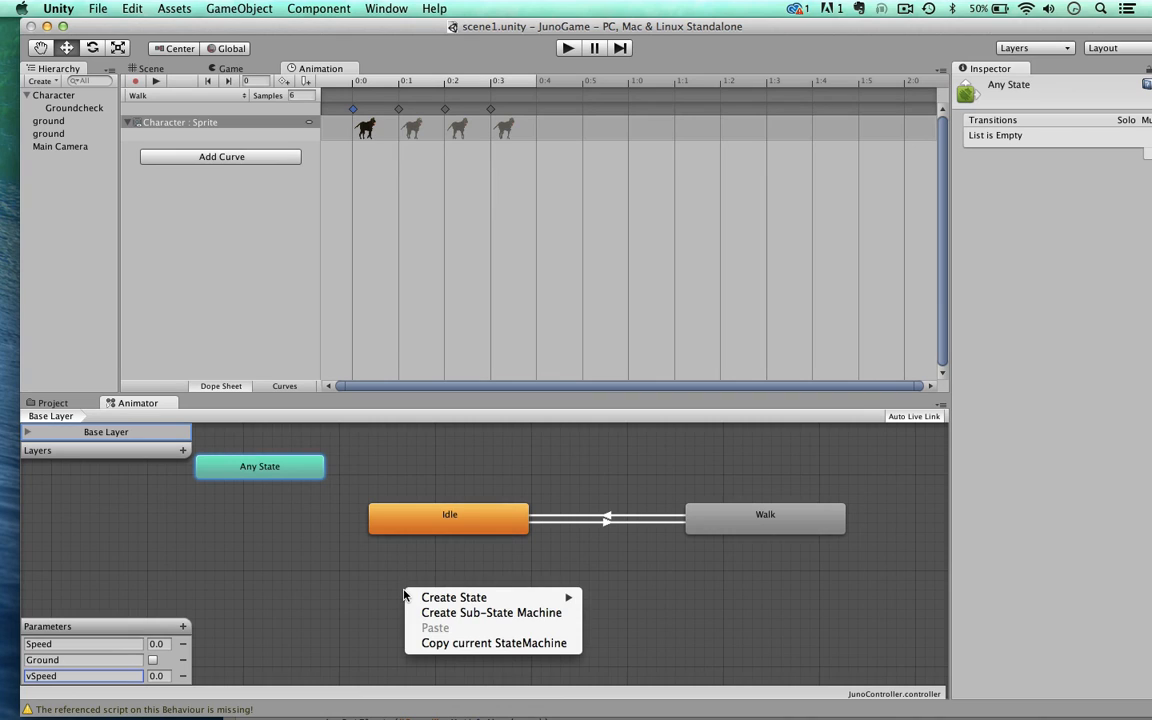
{"action": "mouse_move", "coordinate": [470, 597]}
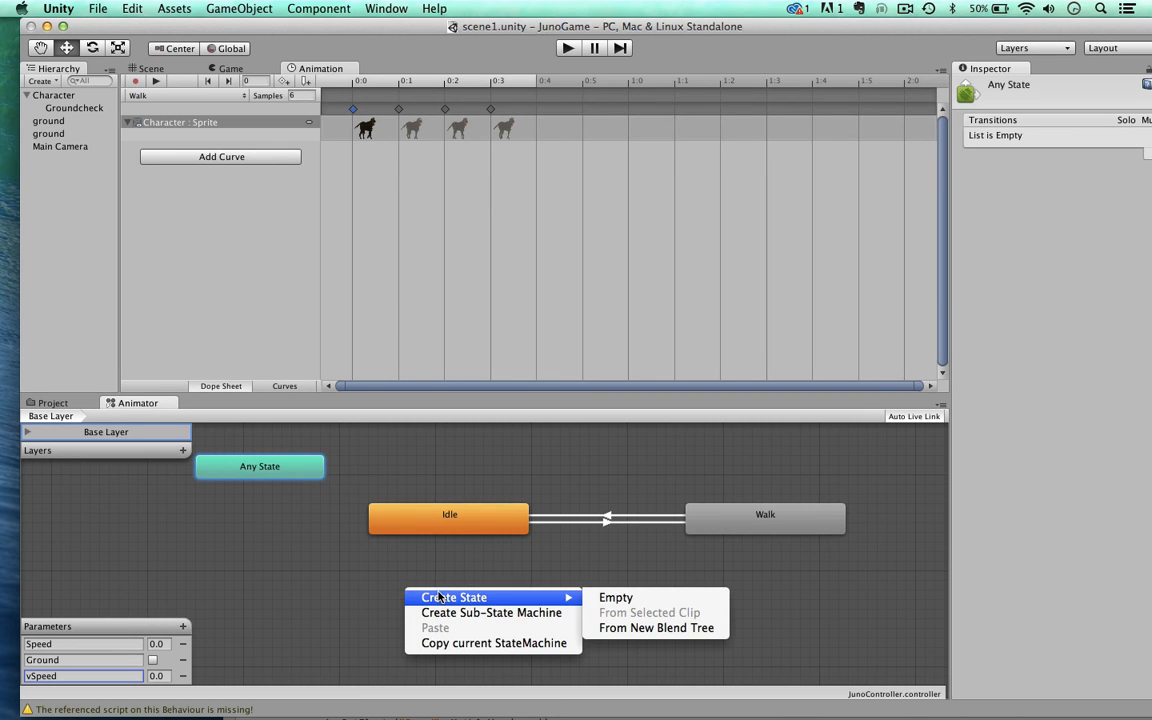
{"action": "left_click", "coordinate": [618, 628]}
{"action": "left_click", "coordinate": [490, 612]}
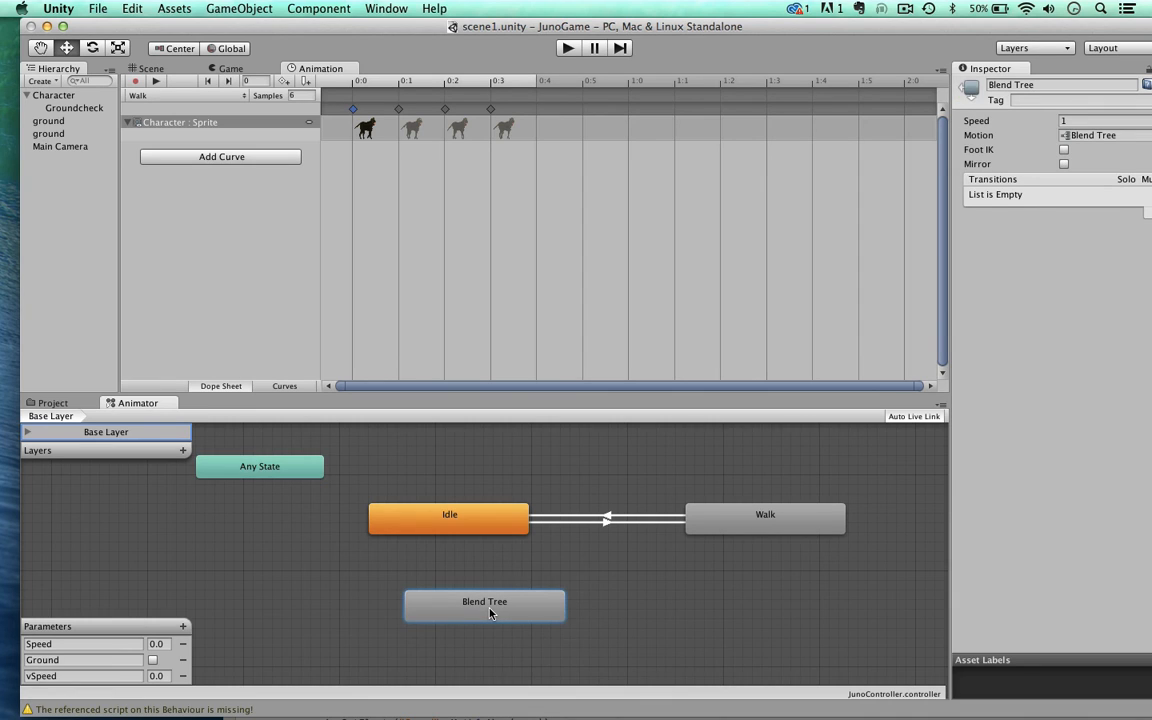
Step: Rename the new blend tree state to JumpFall and position it a bit further below Idle
{"action": "left_click", "coordinate": [1045, 85]}
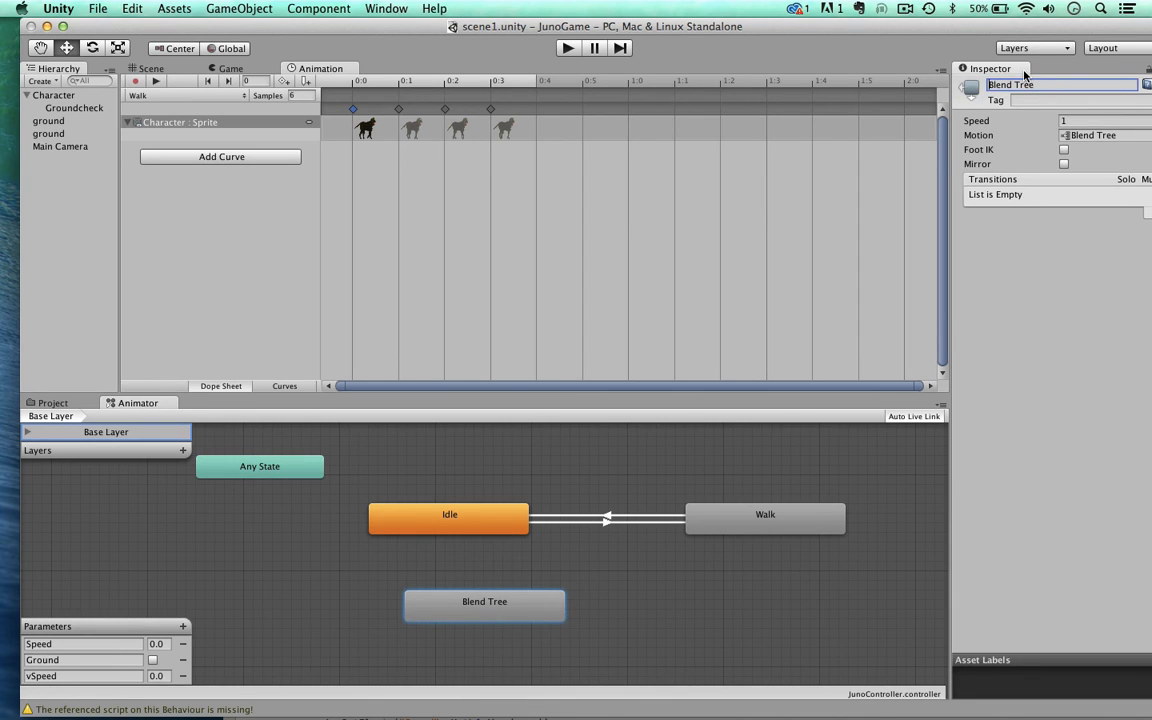
{"action": "type", "text": "JumpFall"}
{"action": "key", "text": "Return"}
{"action": "mouse_move", "coordinate": [838, 25]}
{"action": "left_mouse_down"}
{"action": "mouse_move", "coordinate": [840, 37]}
{"action": "mouse_move", "coordinate": [840, 27]}
{"action": "left_mouse_up"}
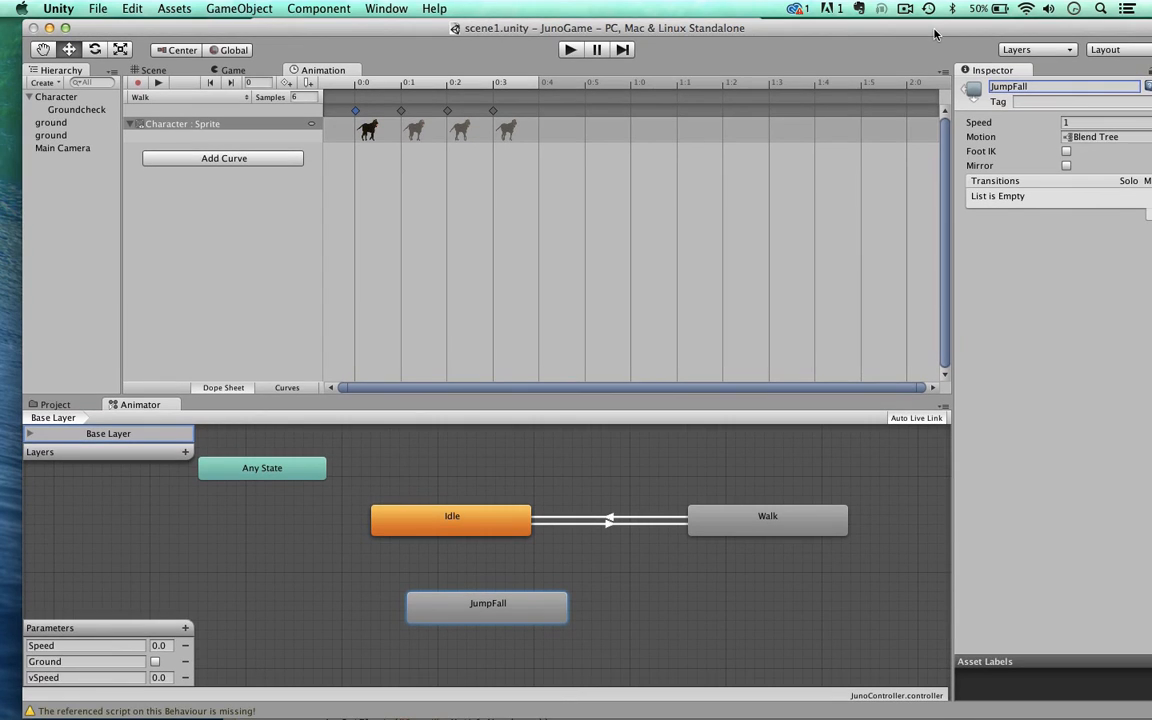
{"action": "left_click_drag", "start_coordinate": [510, 604], "coordinate": [486, 603]}
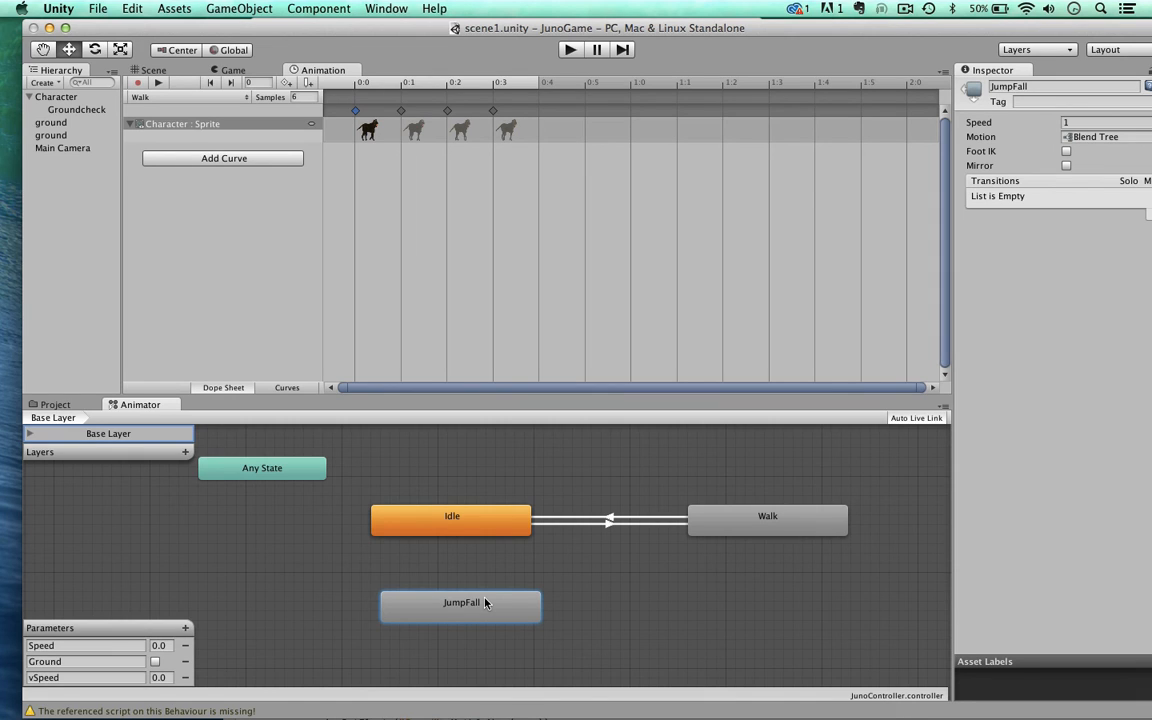
{"action": "mouse_move", "coordinate": [486, 603]}
{"action": "left_mouse_down"}
{"action": "mouse_move", "coordinate": [467, 583]}
{"action": "mouse_move", "coordinate": [502, 604]}
{"action": "mouse_move", "coordinate": [498, 620]}
{"action": "left_mouse_up"}
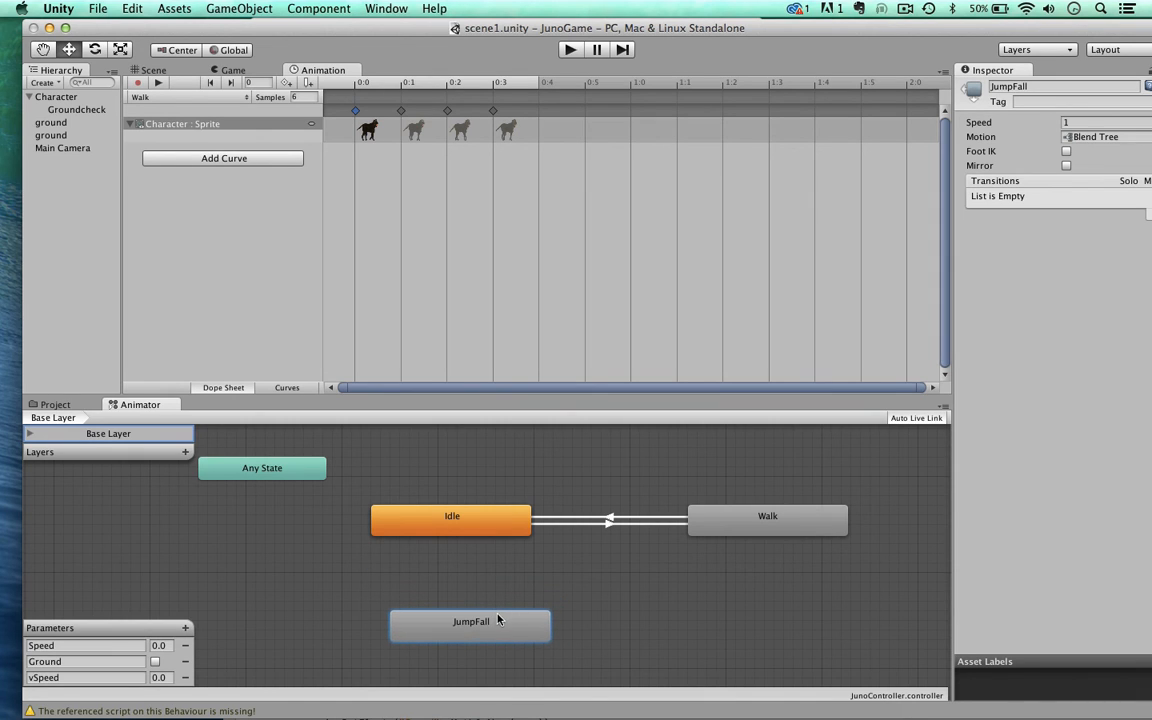
Step: Make a transition from Any State to the JumpFall state
{"action": "left_click", "coordinate": [270, 468]}
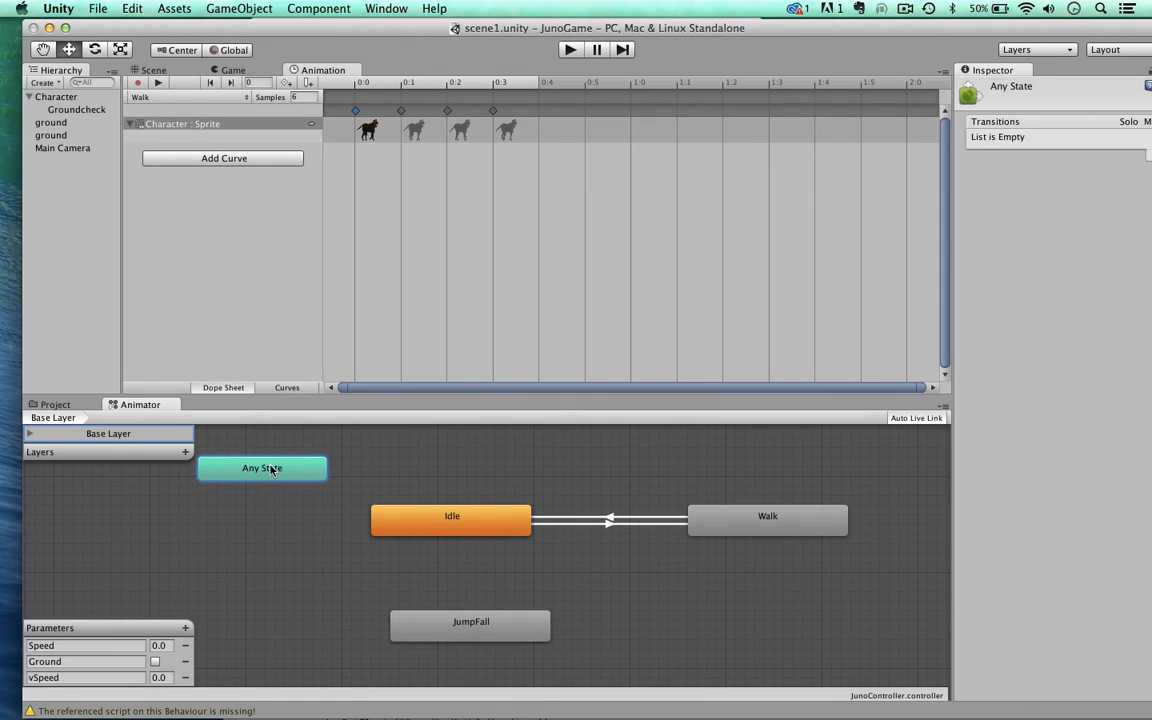
{"action": "right_click", "coordinate": [257, 476]}
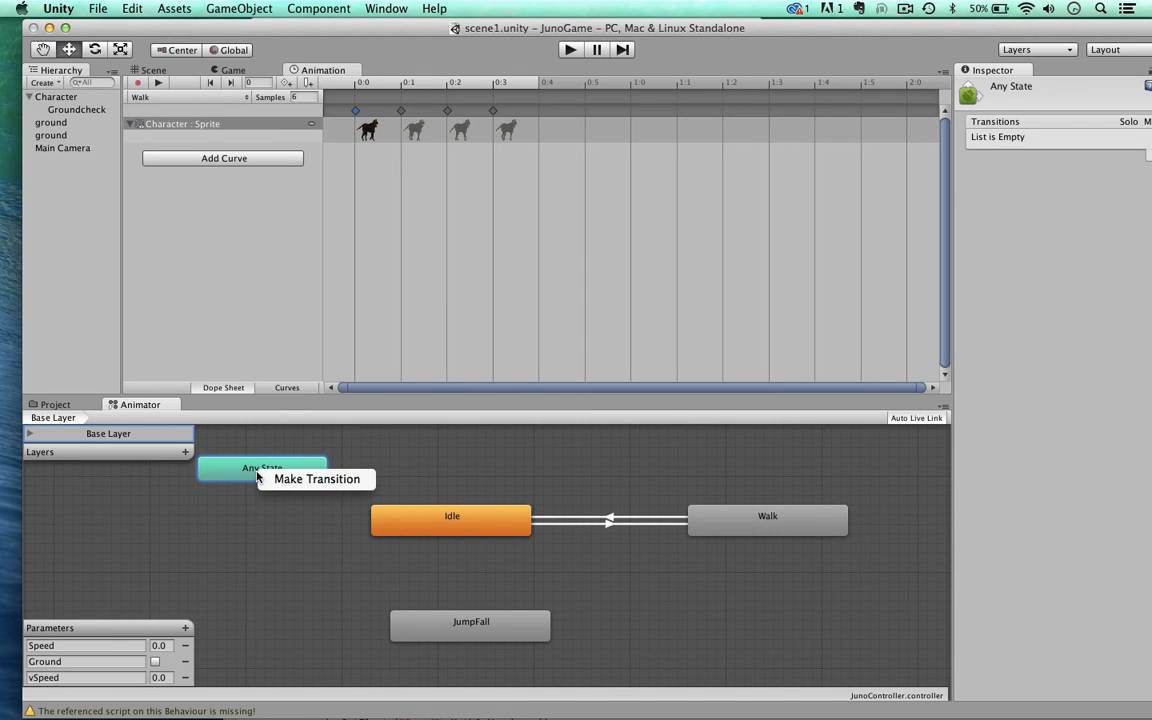
{"action": "left_click", "coordinate": [300, 479]}
{"action": "left_click", "coordinate": [431, 636]}
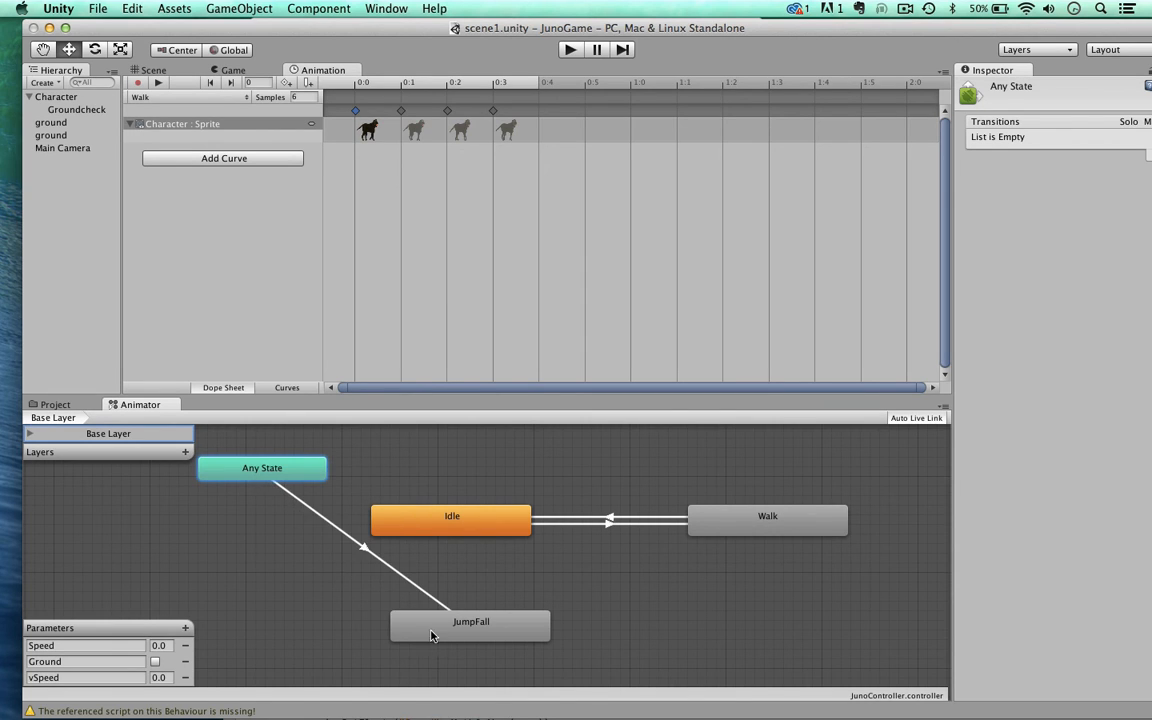
Step: Set the condition of the Any State to JumpFall transition to Ground being false
{"action": "left_click", "coordinate": [362, 549]}
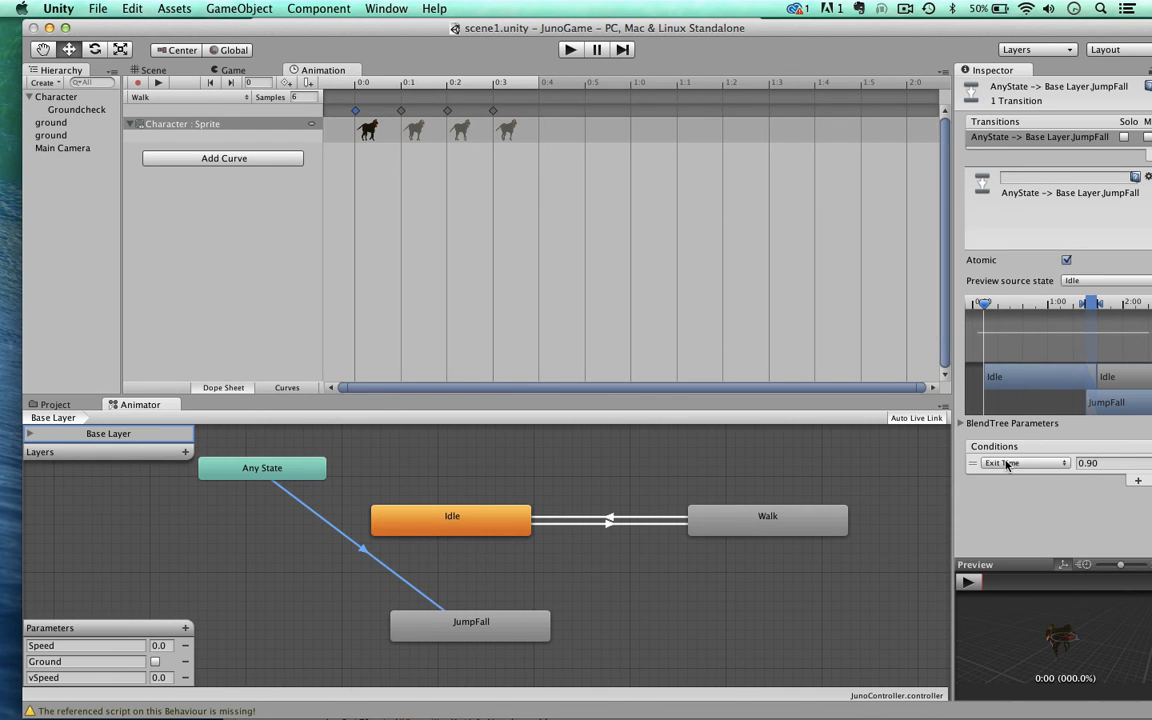
{"action": "left_click", "coordinate": [1006, 464]}
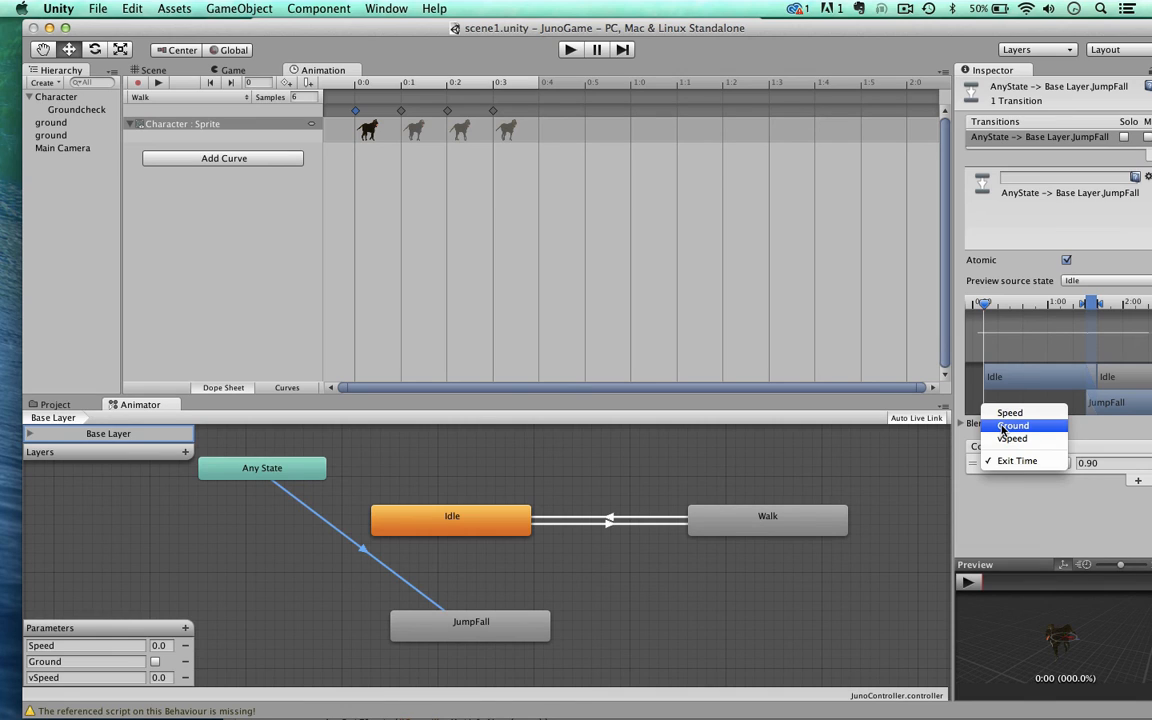
{"action": "left_click", "coordinate": [1003, 426]}
{"action": "left_click", "coordinate": [1092, 463]}
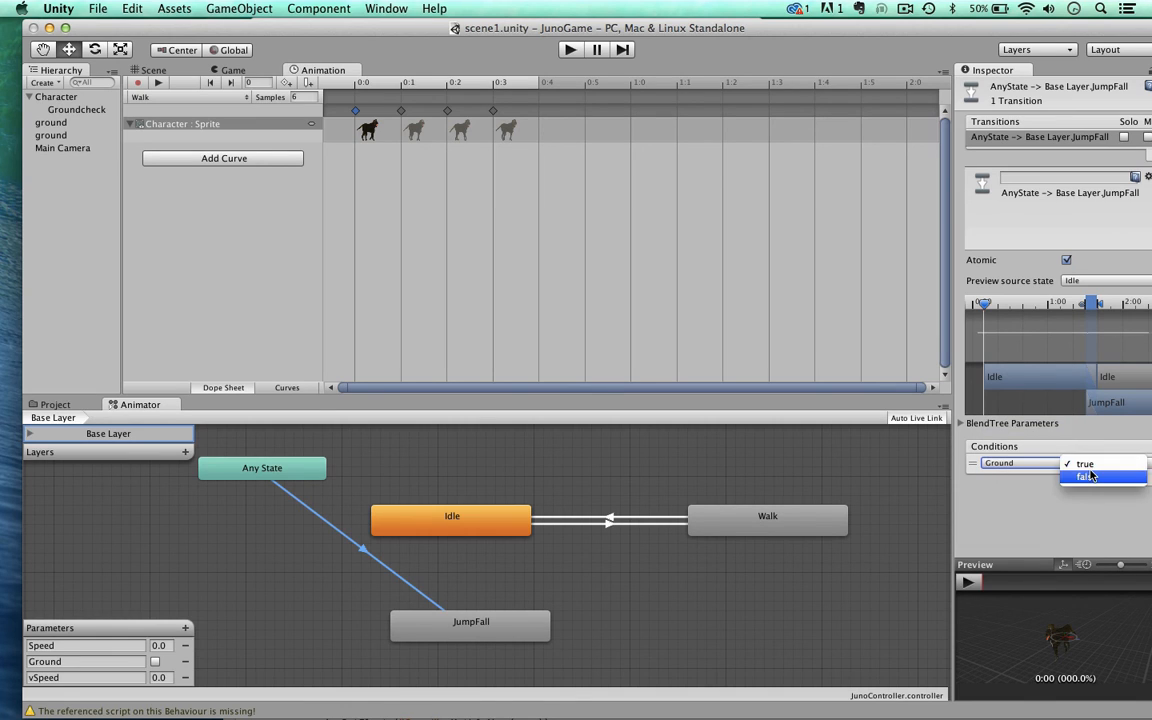
{"action": "left_click", "coordinate": [1090, 476]}
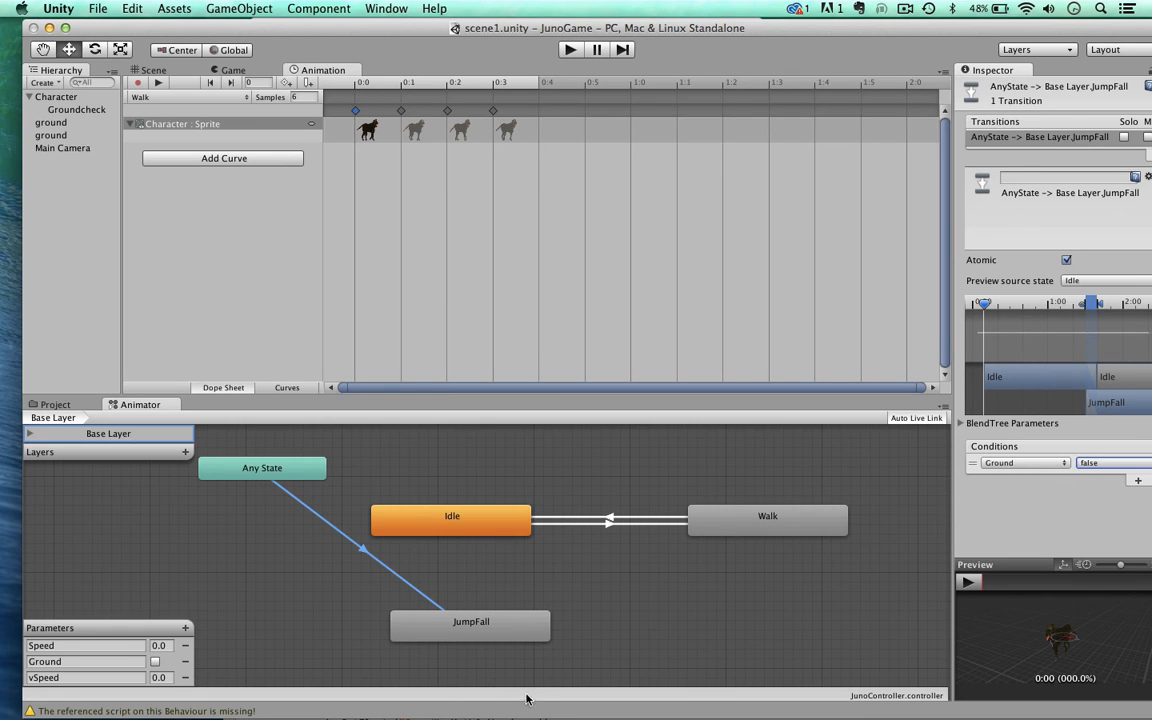
Step: Make a transition from the JumpFall state back to Idle
{"action": "left_click", "coordinate": [469, 632]}
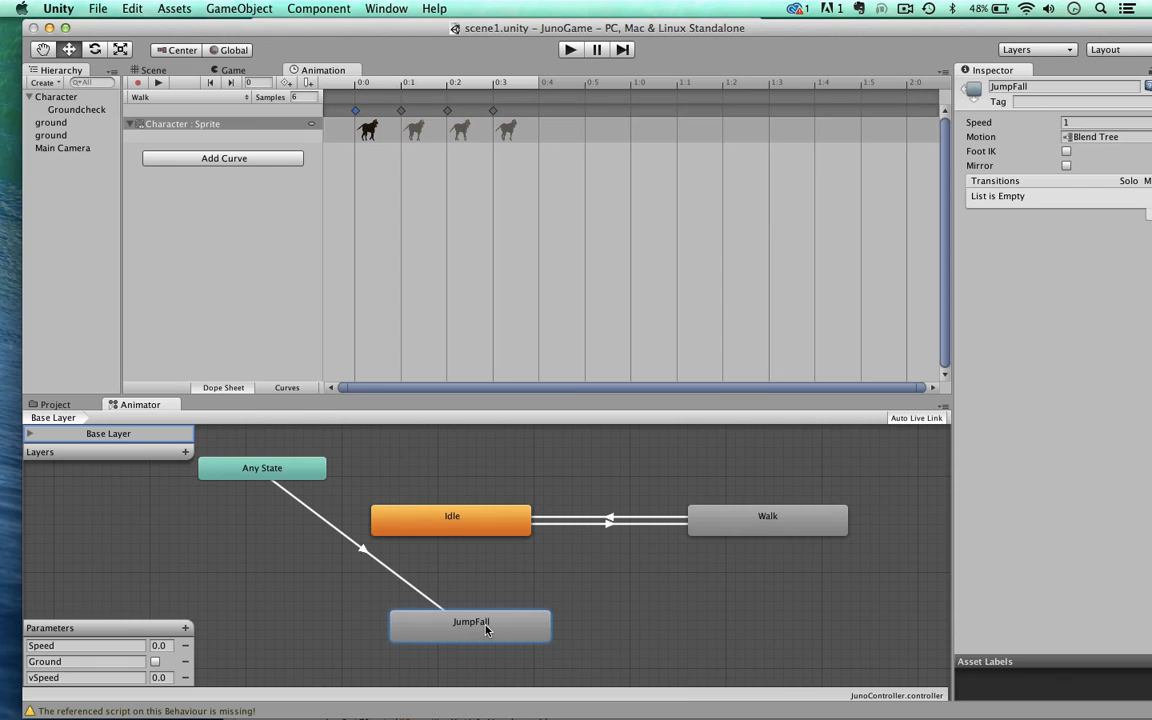
{"action": "right_click", "coordinate": [486, 629]}
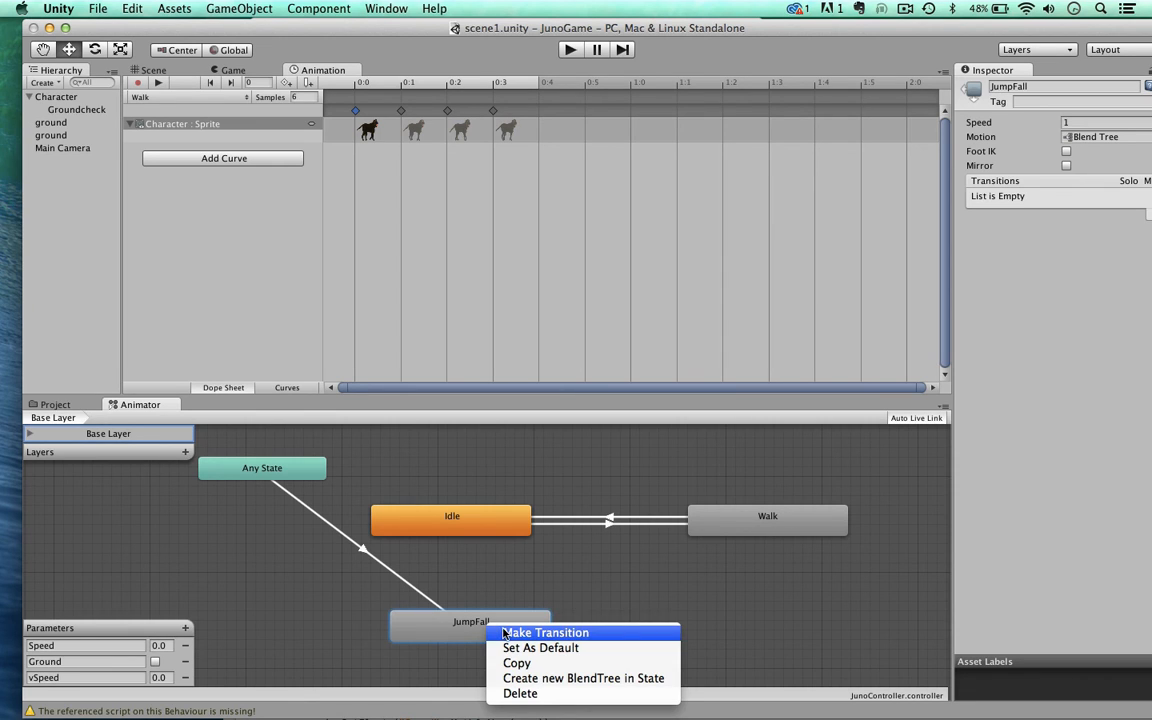
{"action": "left_click", "coordinate": [545, 633]}
{"action": "left_click", "coordinate": [455, 516]}
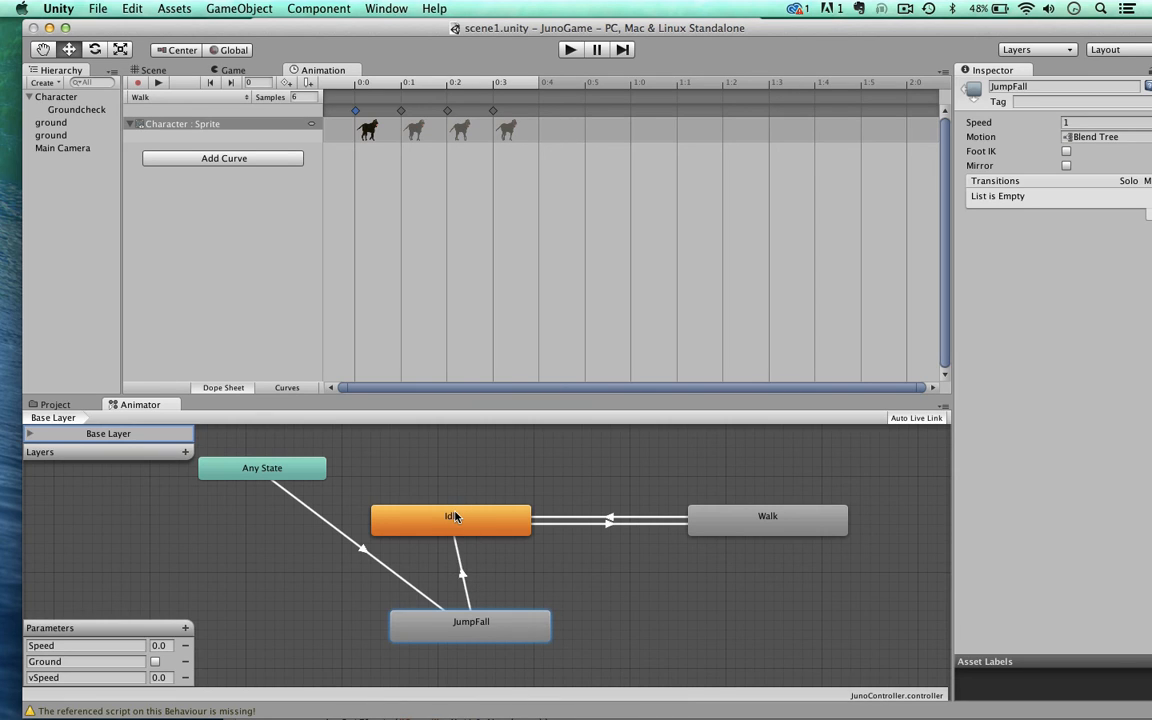
Step: Set the condition of the JumpFall to Idle transition to Ground being true
{"action": "left_click", "coordinate": [464, 576]}
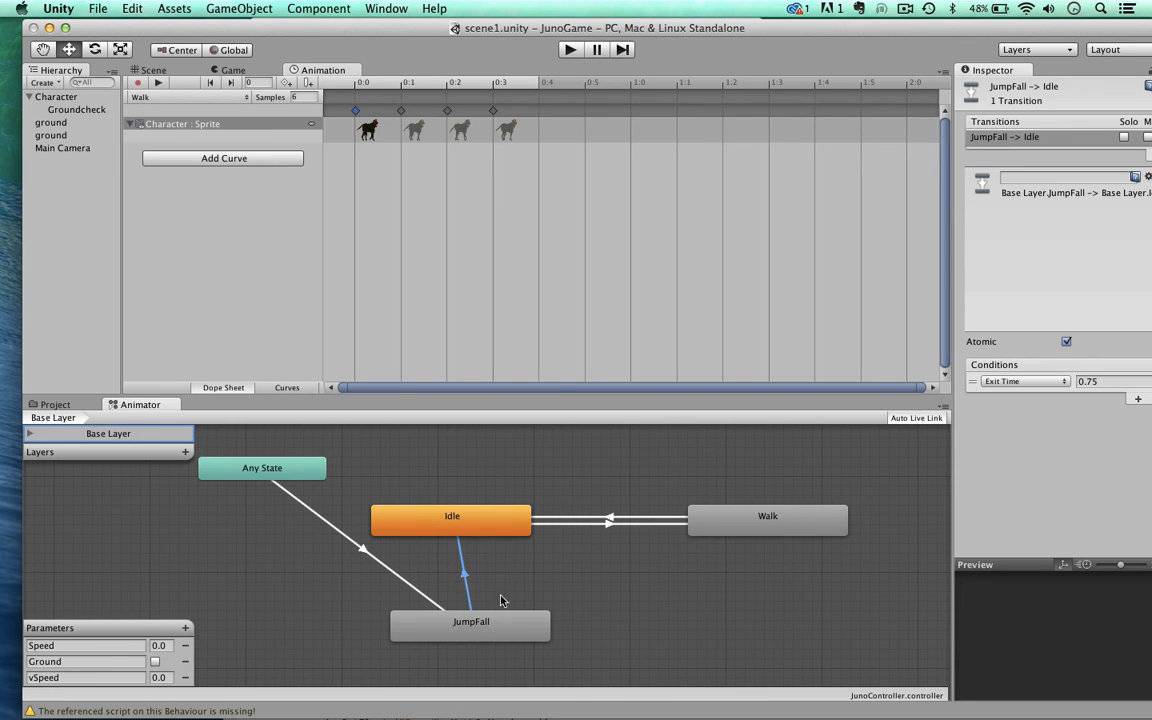
{"action": "left_click", "coordinate": [1020, 381]}
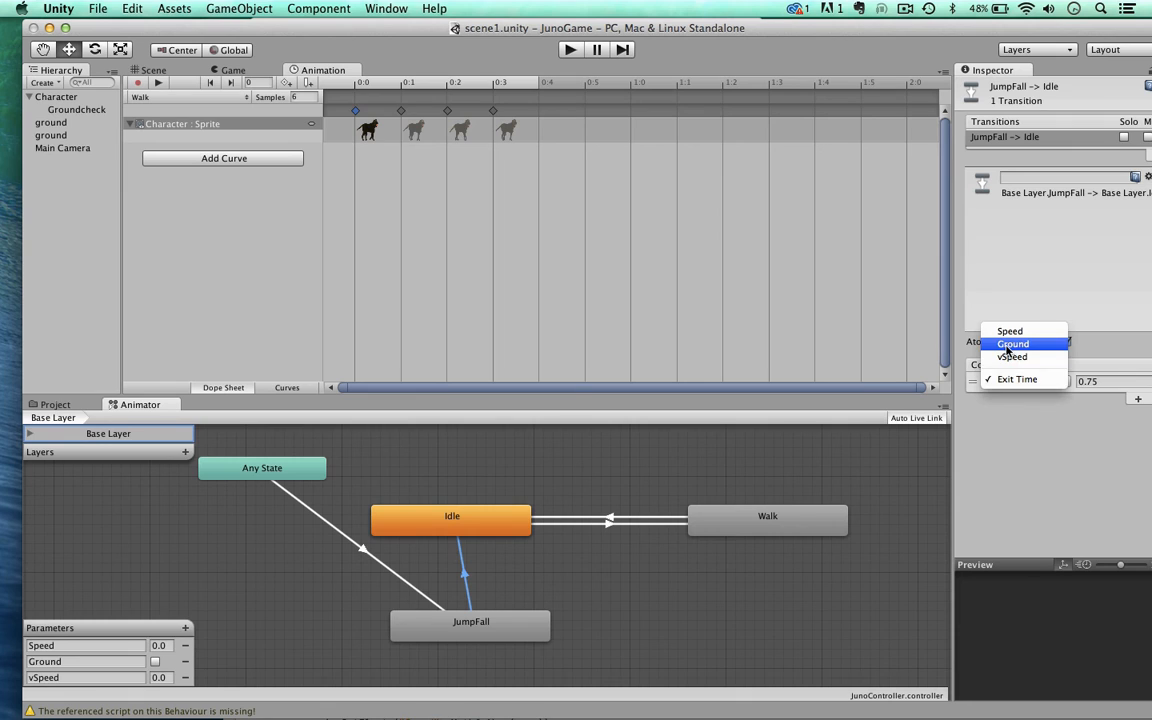
{"action": "left_click", "coordinate": [1008, 346]}
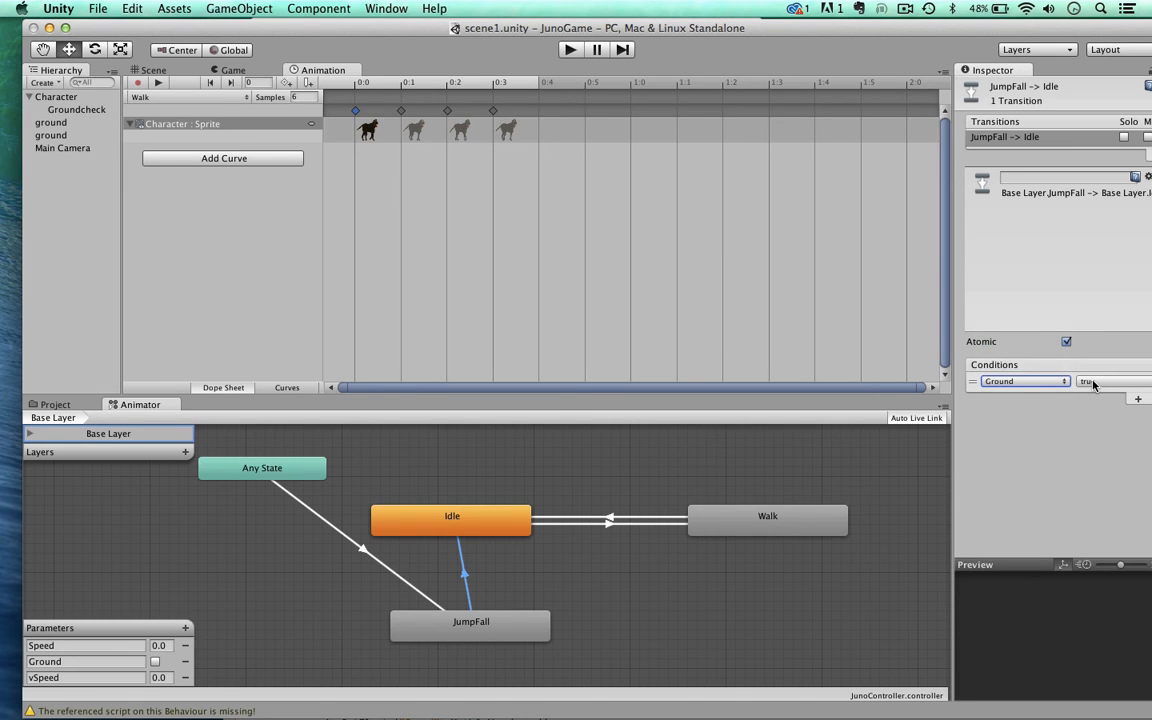
{"action": "left_click", "coordinate": [395, 525]}
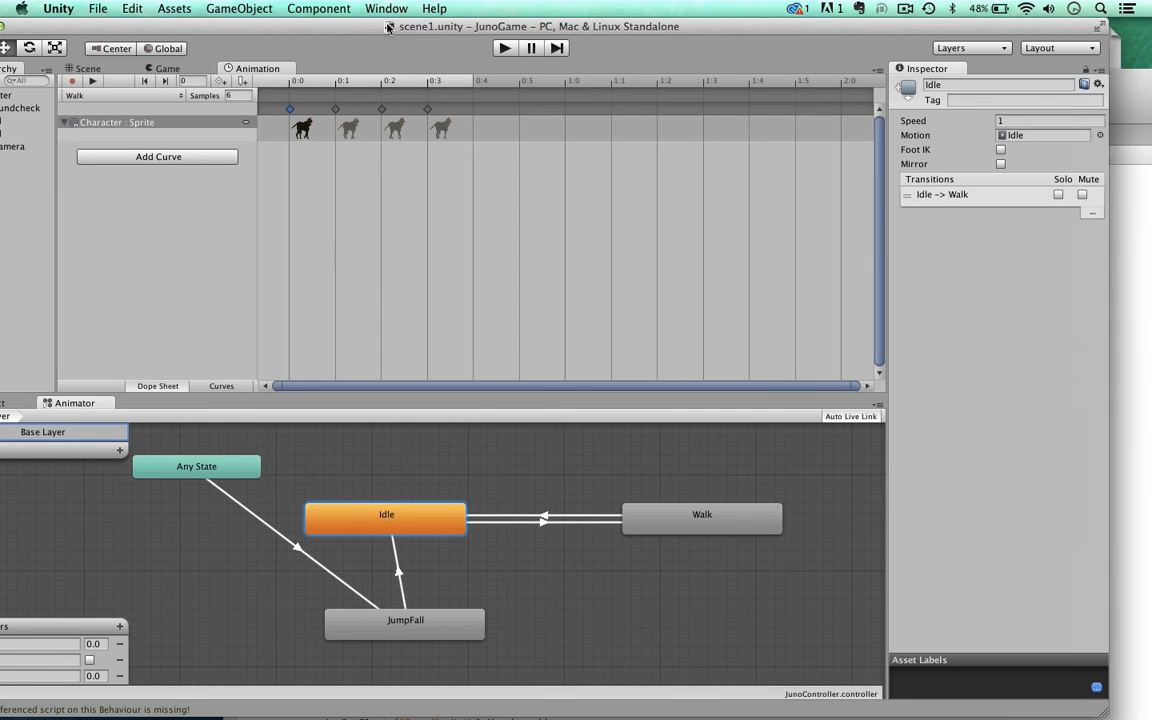
Step: Open the blend tree inside the JumpFall state and set its blend parameter to vSpeed
{"action": "left_click_drag", "start_coordinate": [345, 24], "coordinate": [386, 10]}
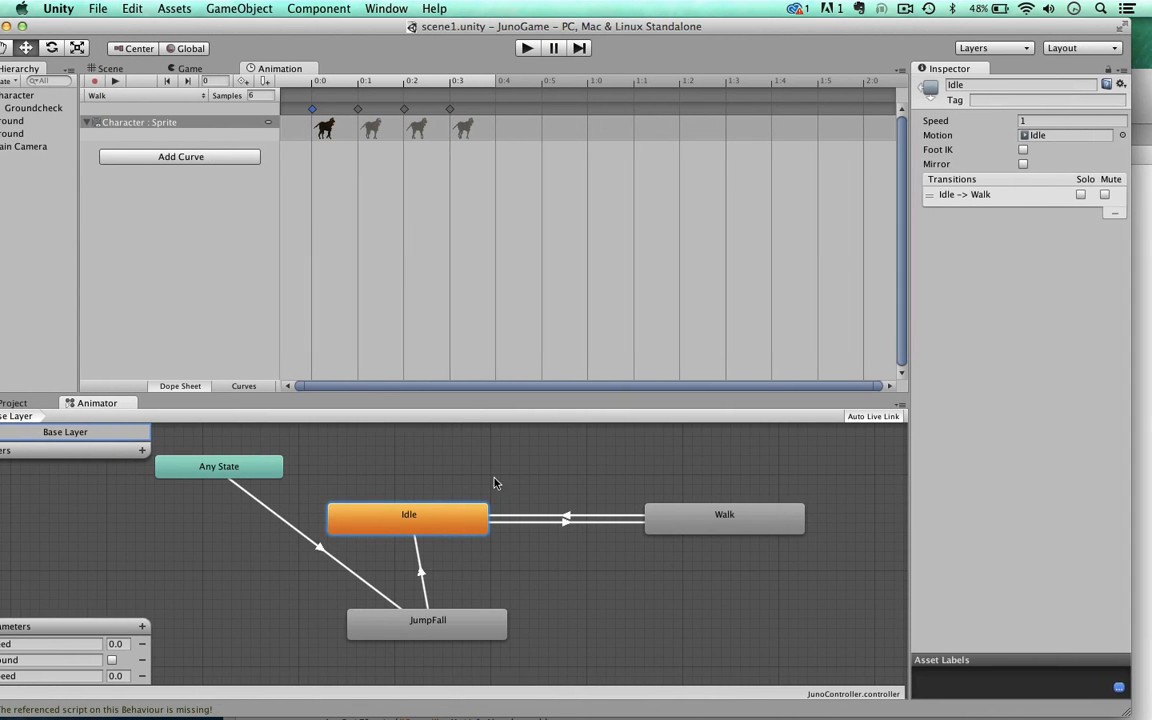
{"action": "scroll", "coordinate": [505, 467], "scroll_direction": "down", "scroll_amount": 5}
{"action": "scroll", "coordinate": [505, 467], "scroll_direction": "up", "scroll_amount": 5}
{"action": "scroll", "coordinate": [505, 467], "scroll_direction": "down", "scroll_amount": 1}
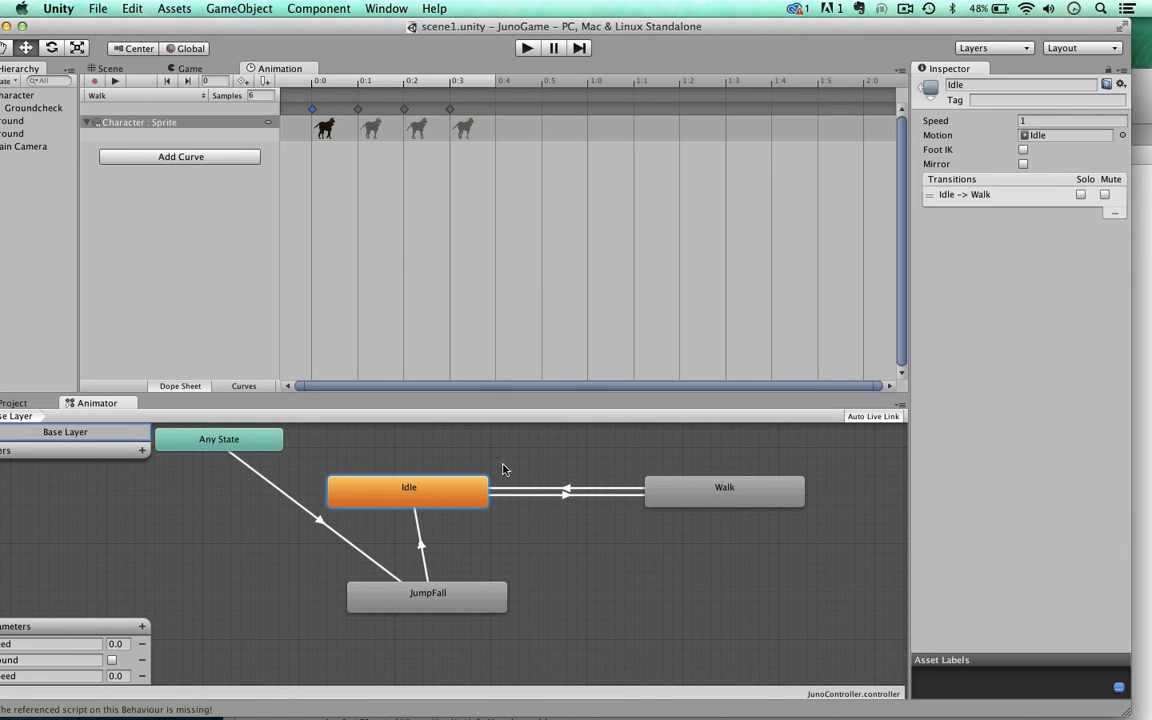
{"action": "left_click", "coordinate": [385, 598]}
{"action": "double_click", "coordinate": [385, 598]}
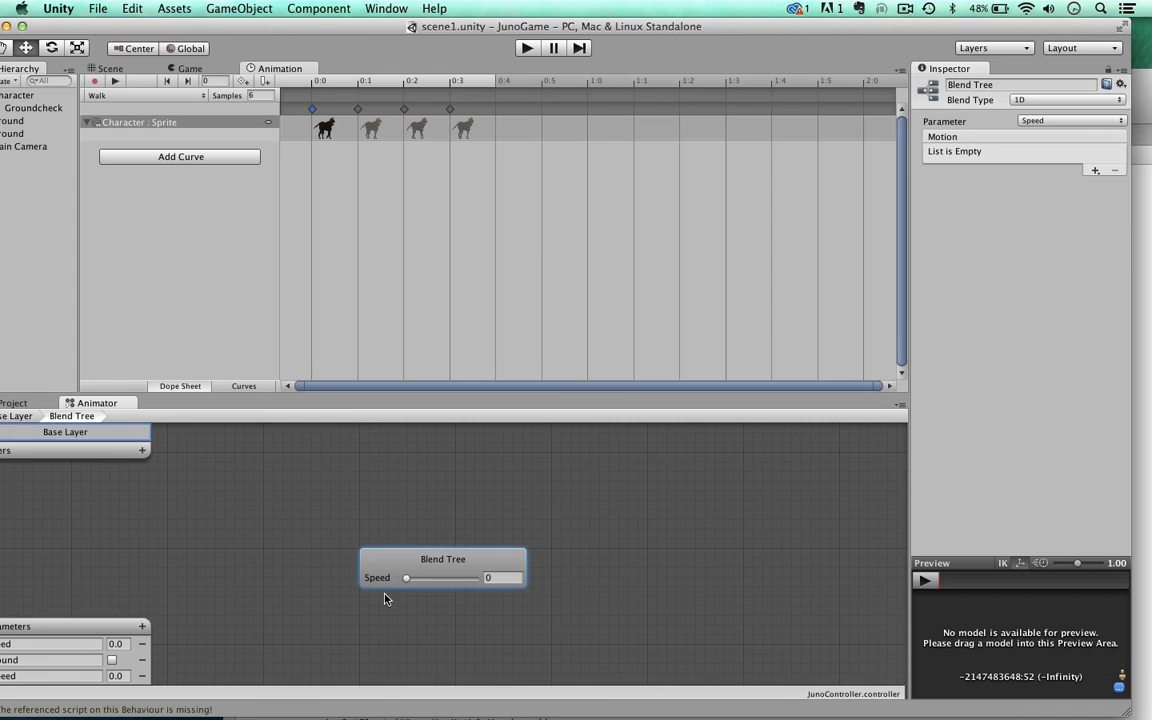
{"action": "left_click_drag", "start_coordinate": [525, 26], "coordinate": [539, 26]}
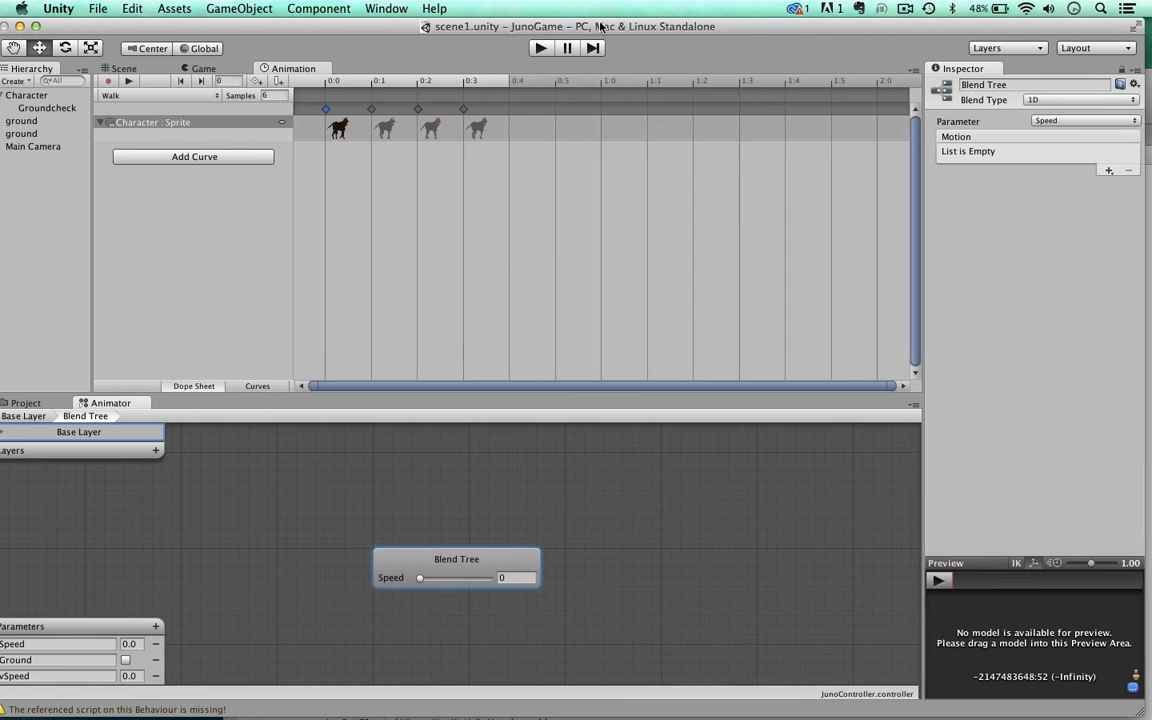
{"action": "left_click", "coordinate": [1038, 120]}
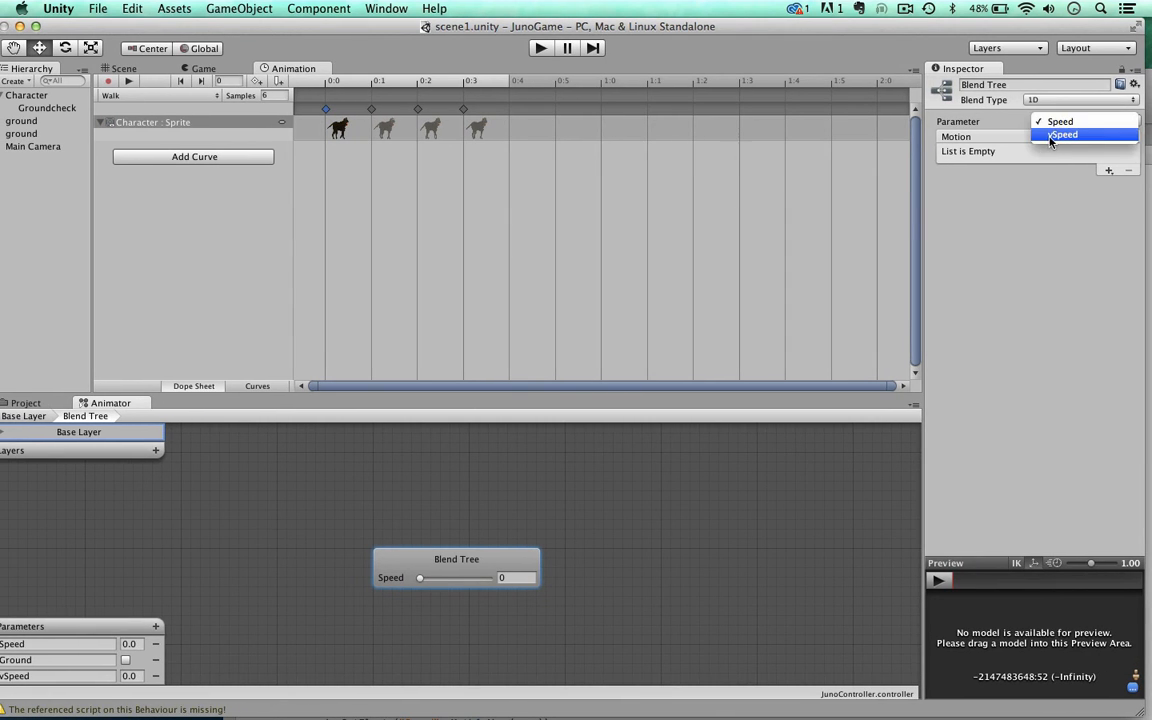
{"action": "left_click", "coordinate": [1055, 134]}
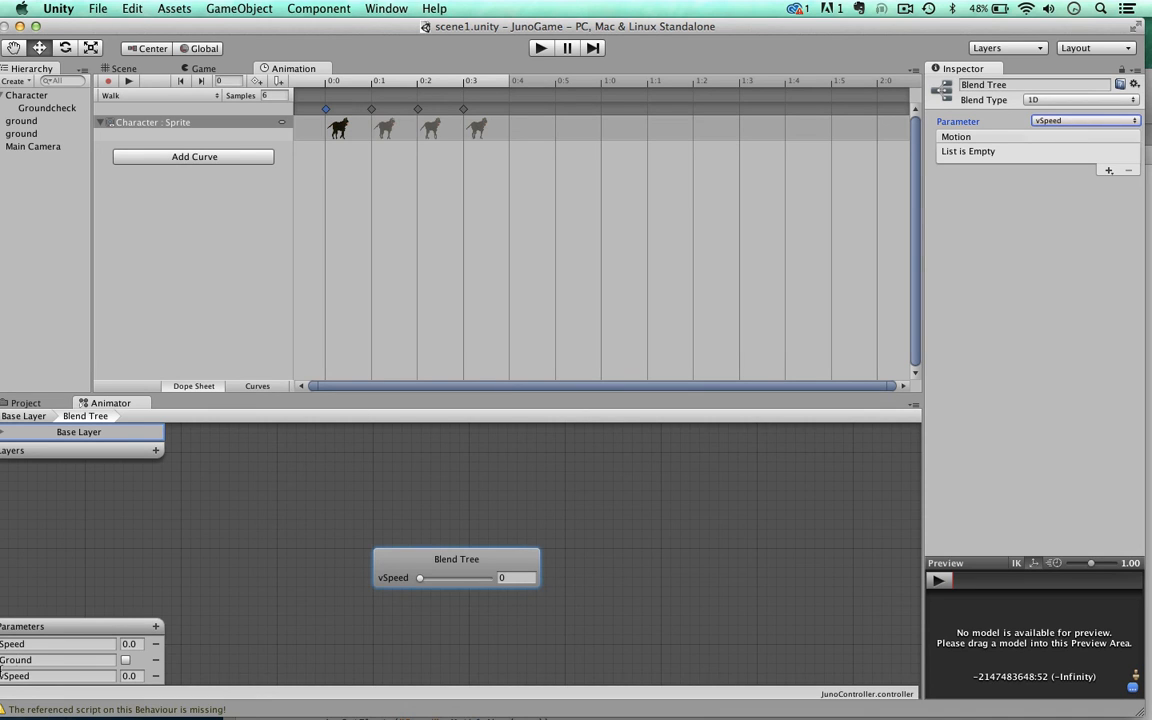
{"action": "mouse_move", "coordinate": [249, 28]}
{"action": "left_mouse_down"}
{"action": "mouse_move", "coordinate": [276, 25]}
{"action": "mouse_move", "coordinate": [248, 6]}
{"action": "left_mouse_up"}
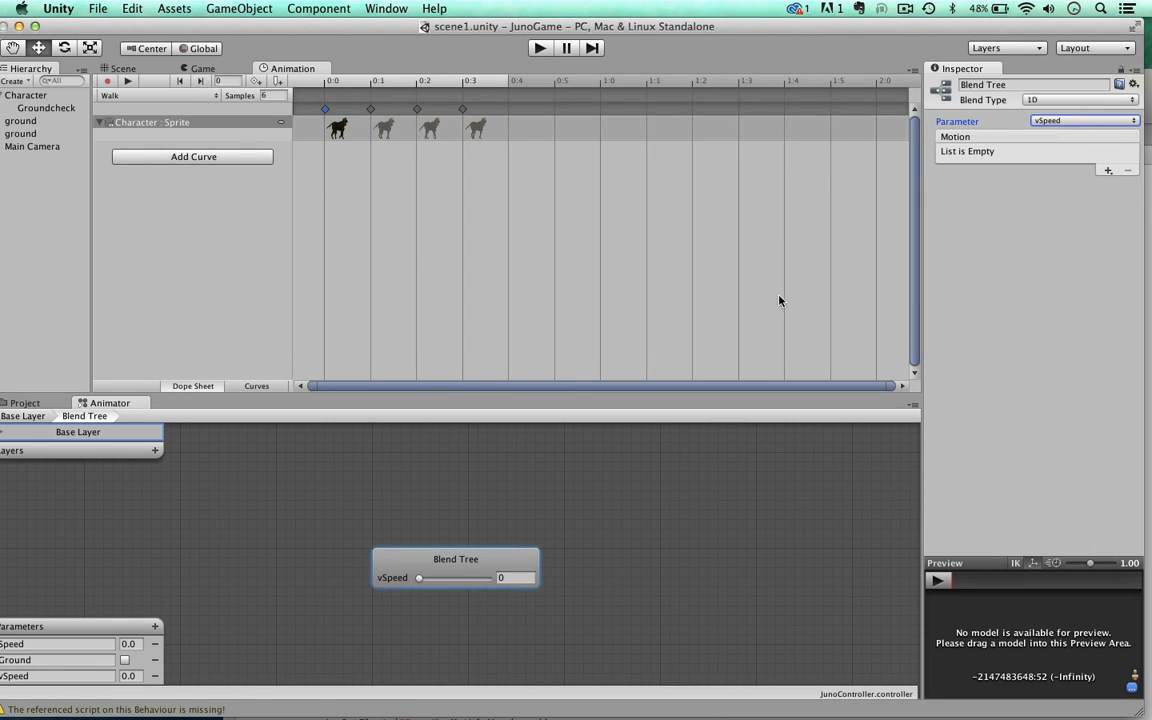
Step: Add seven empty motion fields to the JumpFall blend tree
{"action": "left_click", "coordinate": [1107, 171]}
{"action": "left_click", "coordinate": [1100, 185]}
{"action": "left_click", "coordinate": [1106, 171]}
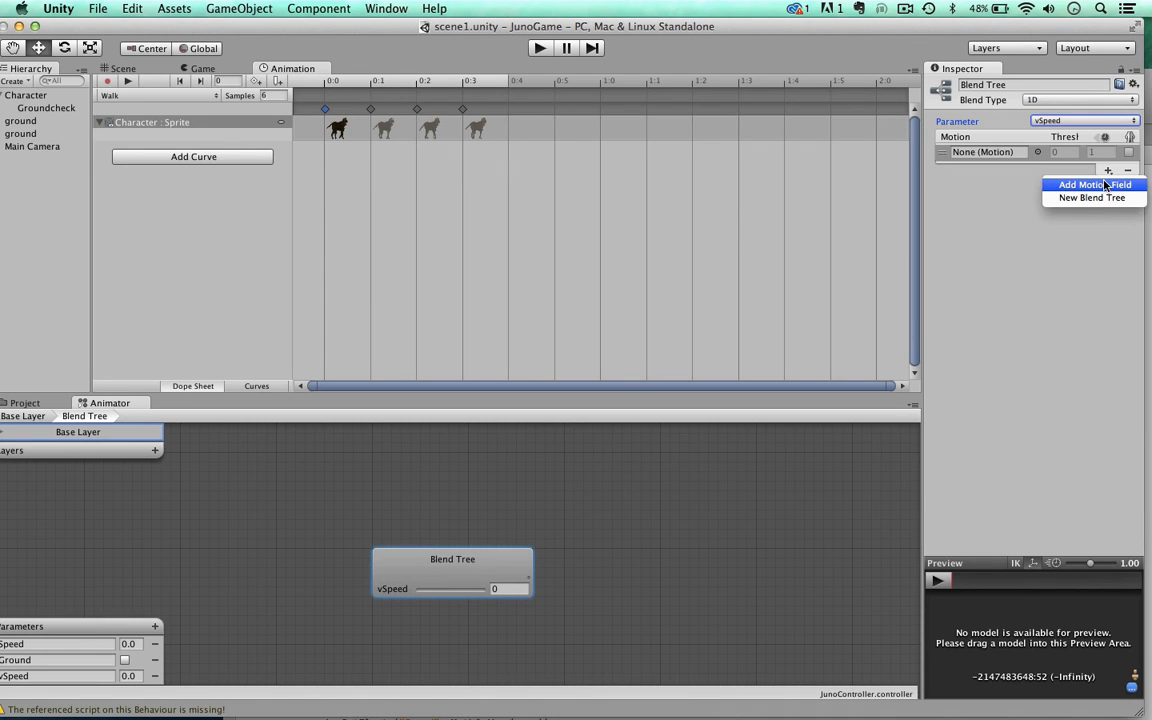
{"action": "left_click", "coordinate": [1106, 185]}
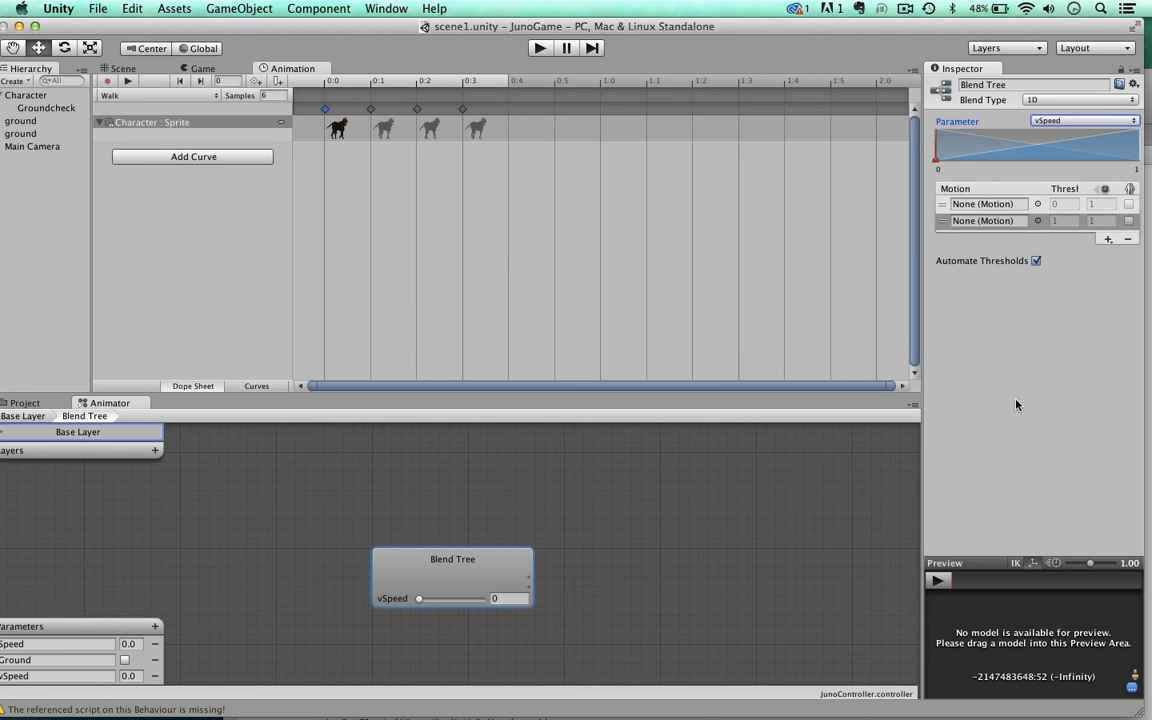
{"action": "left_click", "coordinate": [1108, 239]}
{"action": "left_click", "coordinate": [1100, 253]}
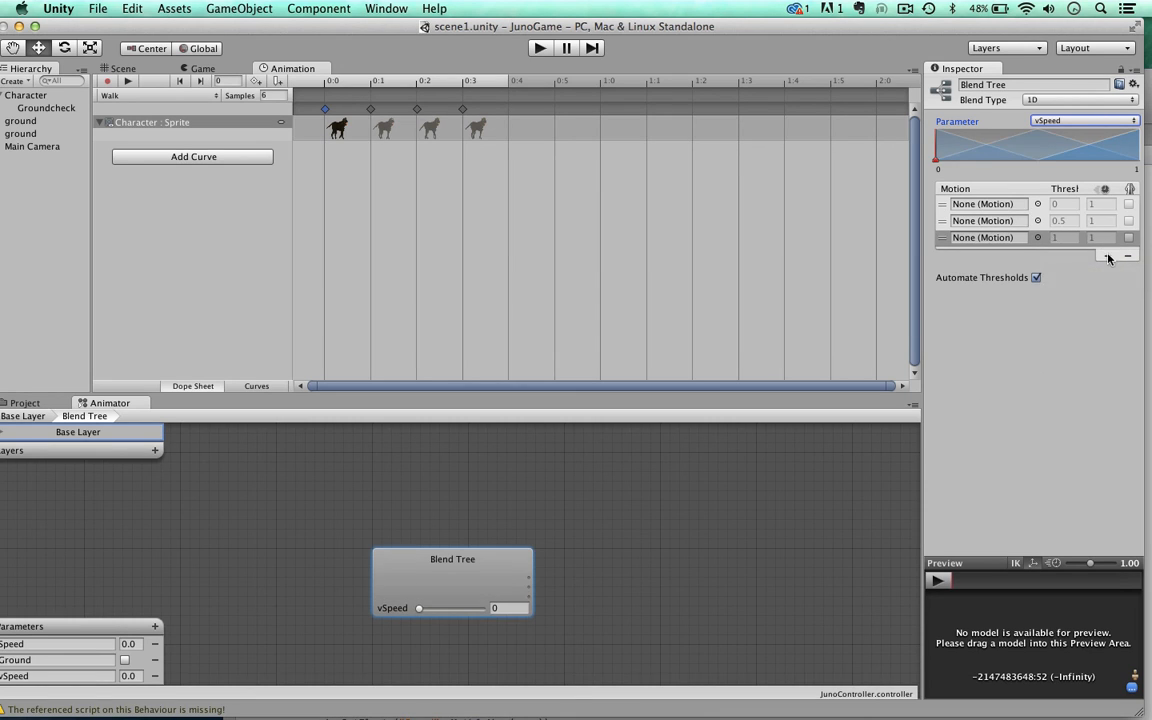
{"action": "left_click", "coordinate": [1108, 256]}
{"action": "left_click", "coordinate": [1107, 270]}
{"action": "left_click", "coordinate": [1108, 273]}
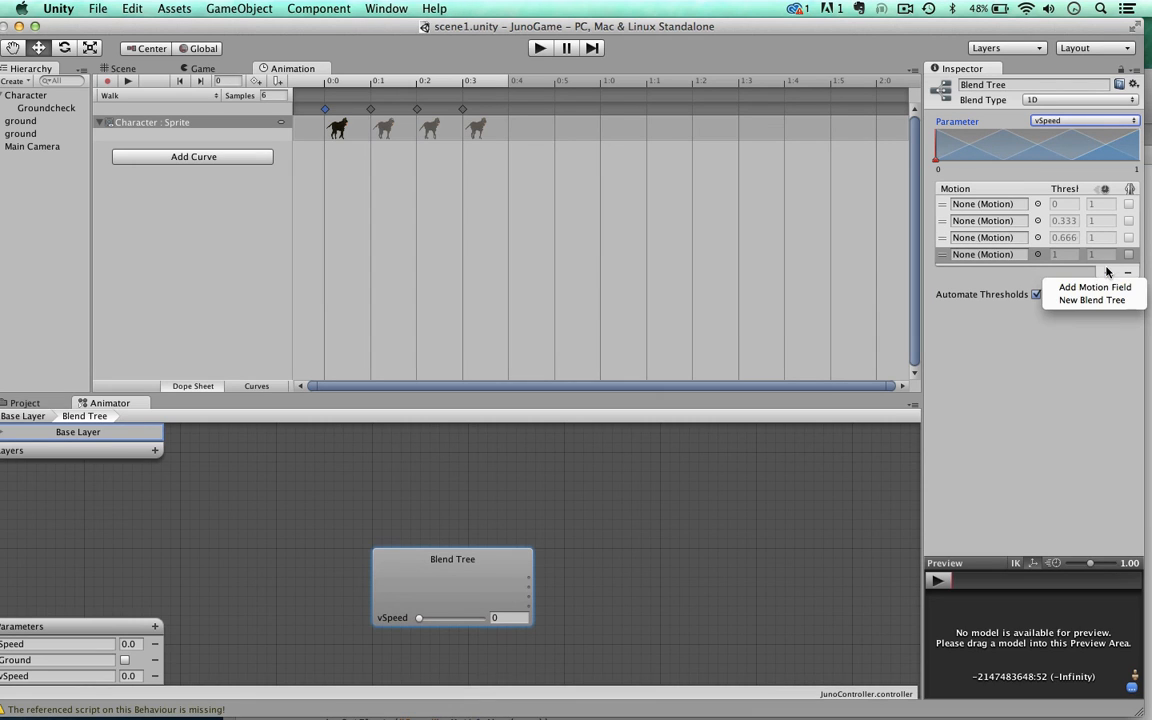
{"action": "left_click", "coordinate": [1104, 287]}
{"action": "left_click", "coordinate": [1108, 290]}
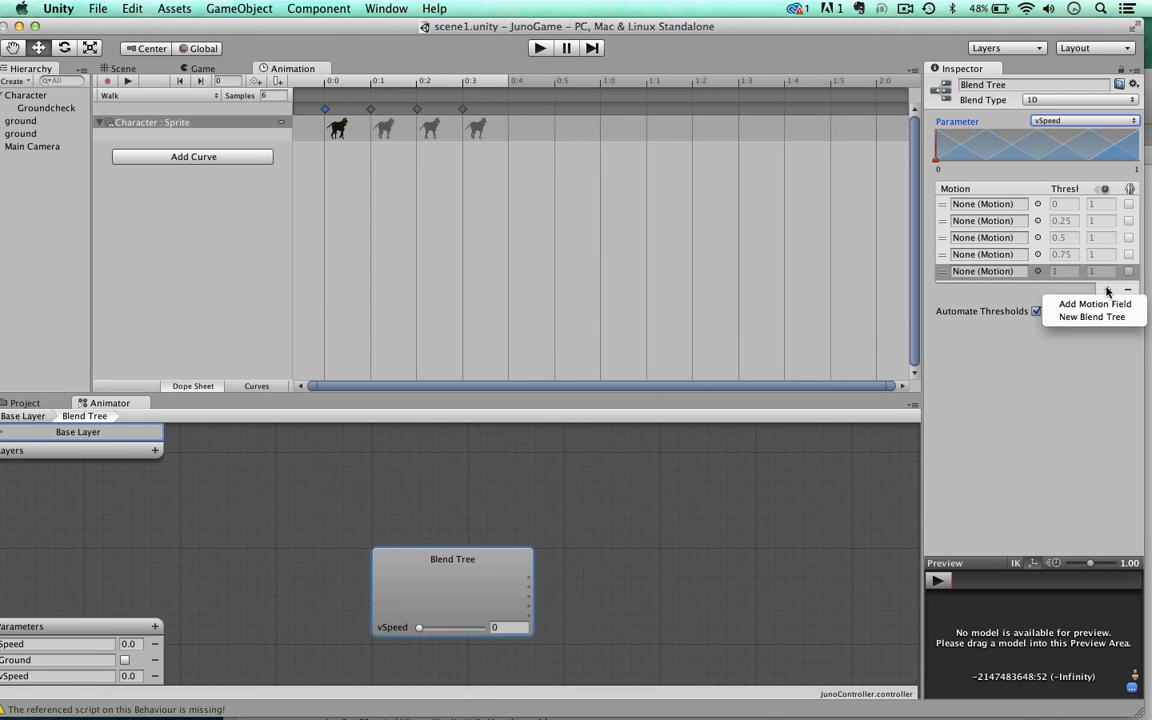
{"action": "left_click", "coordinate": [1104, 304]}
{"action": "left_click", "coordinate": [1108, 306]}
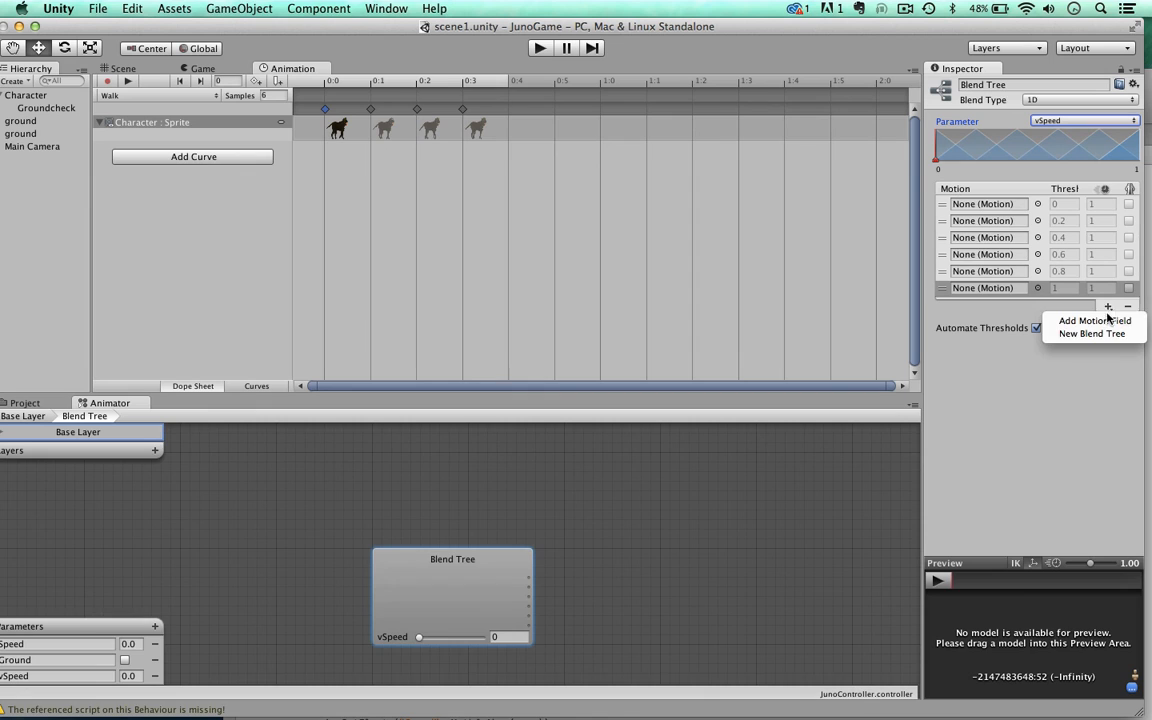
{"action": "left_click", "coordinate": [1107, 321]}
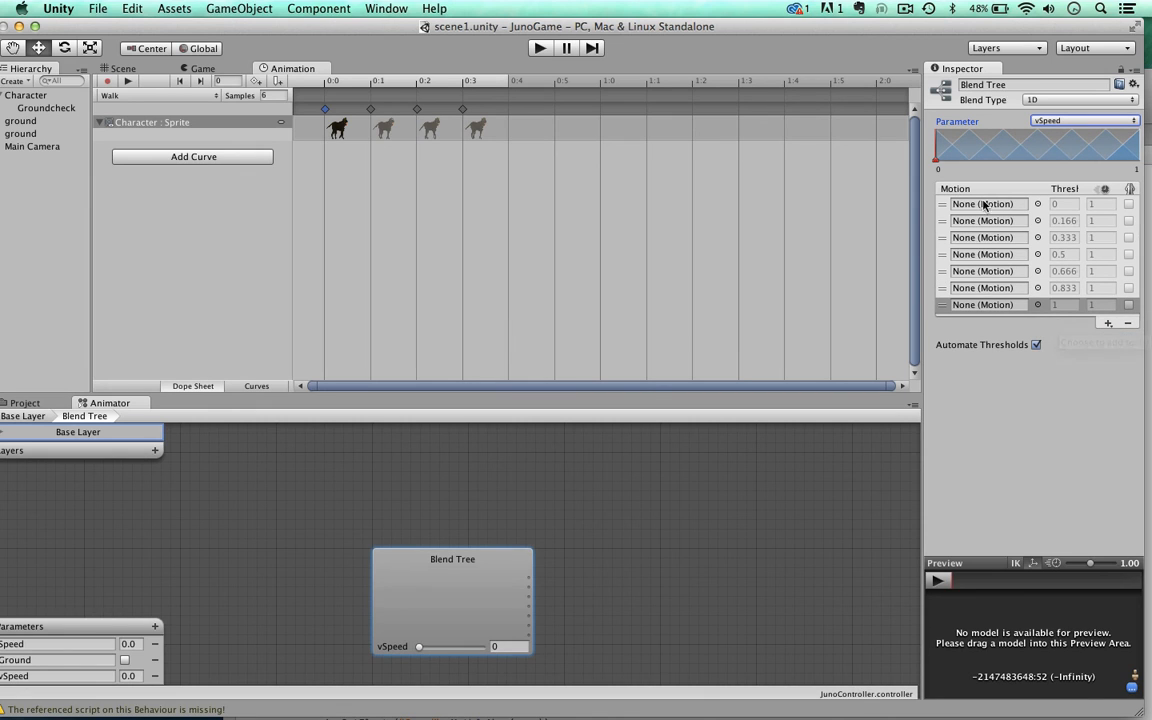
Step: Assign the clips jump1 through jump7 from the animations folder to the blend tree's seven motion fields in order
{"action": "left_click_drag", "start_coordinate": [533, 27], "coordinate": [550, 27]}
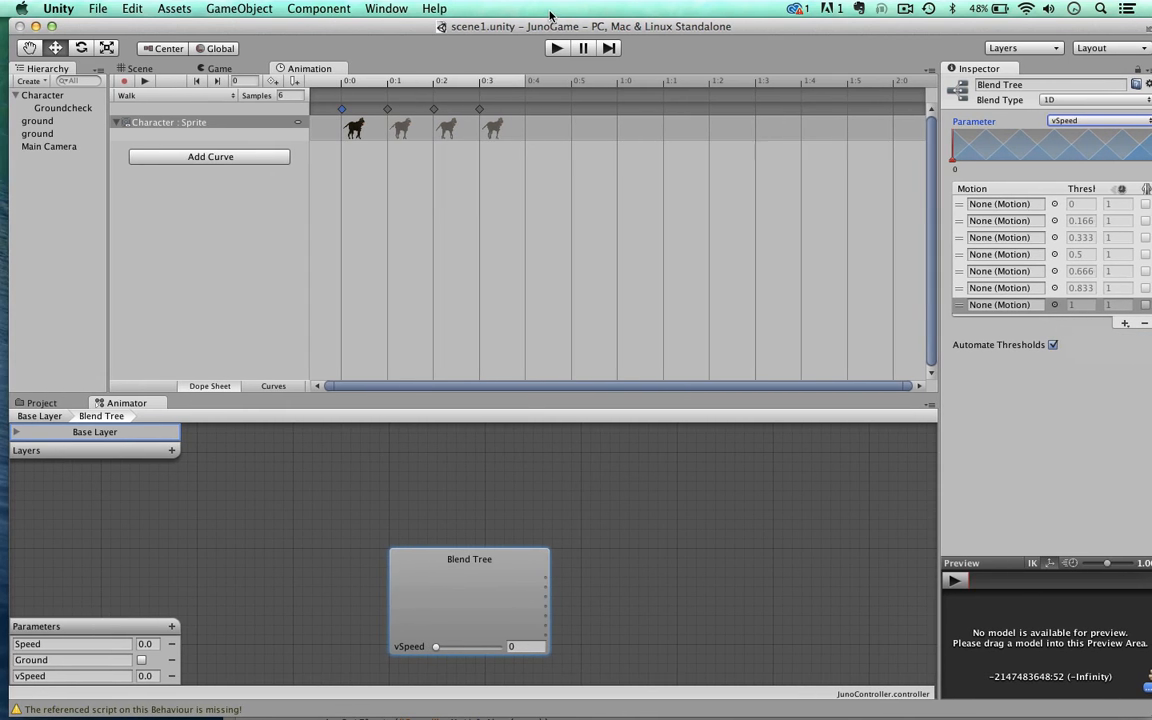
{"action": "left_click", "coordinate": [41, 402]}
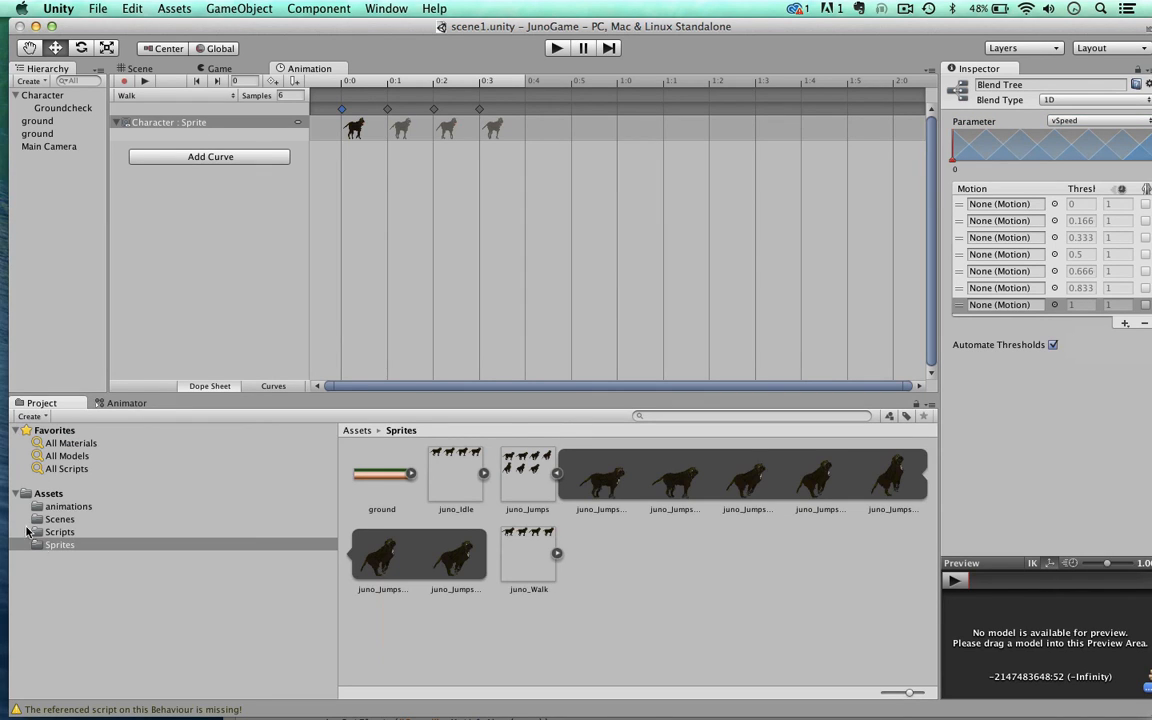
{"action": "left_click", "coordinate": [57, 507]}
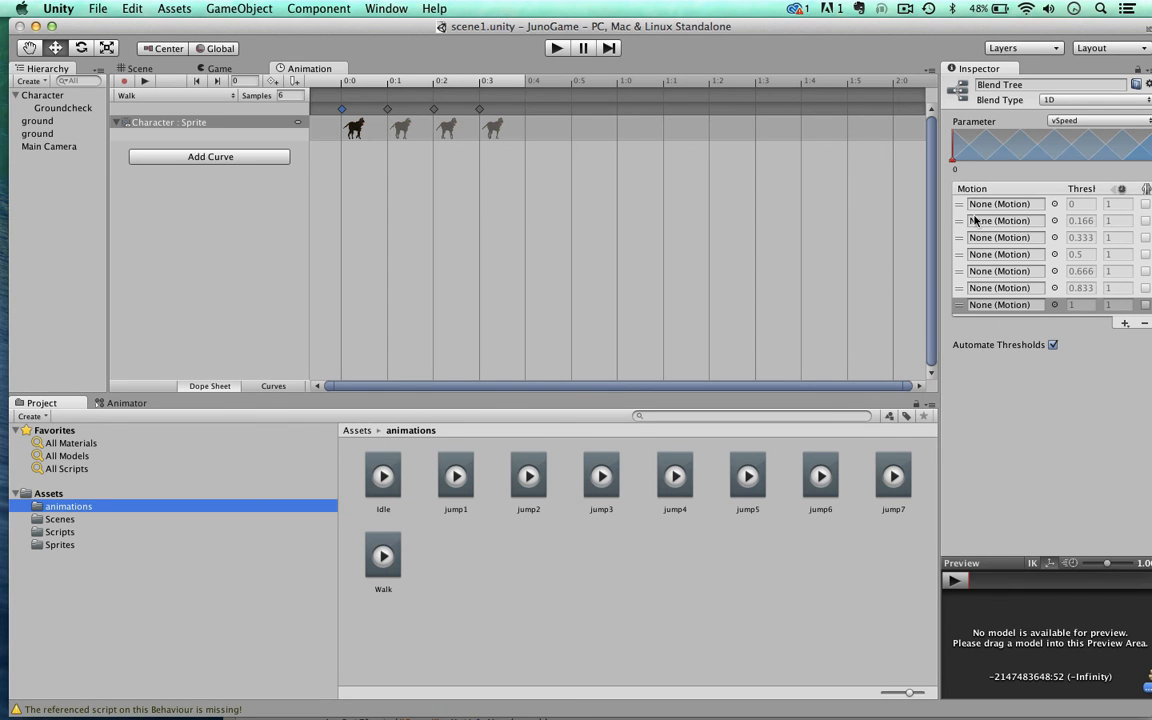
{"action": "left_click_drag", "start_coordinate": [876, 33], "coordinate": [838, 33]}
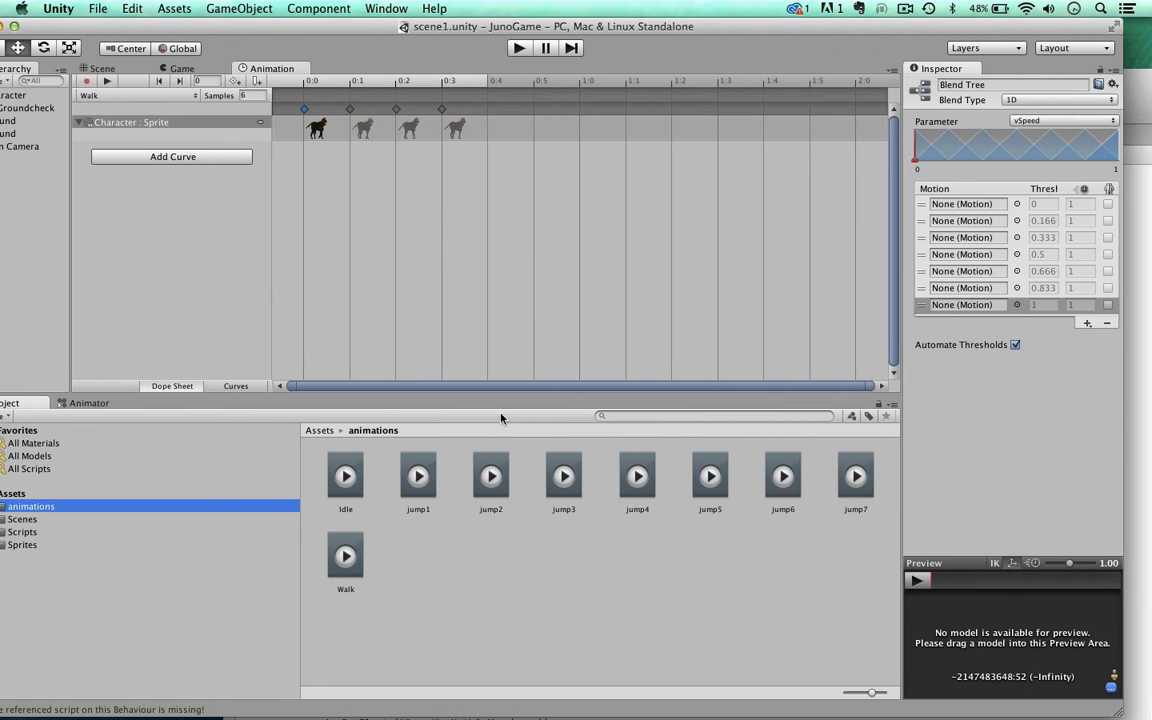
{"action": "left_click_drag", "start_coordinate": [418, 476], "coordinate": [965, 204]}
{"action": "left_click_drag", "start_coordinate": [491, 476], "coordinate": [940, 222]}
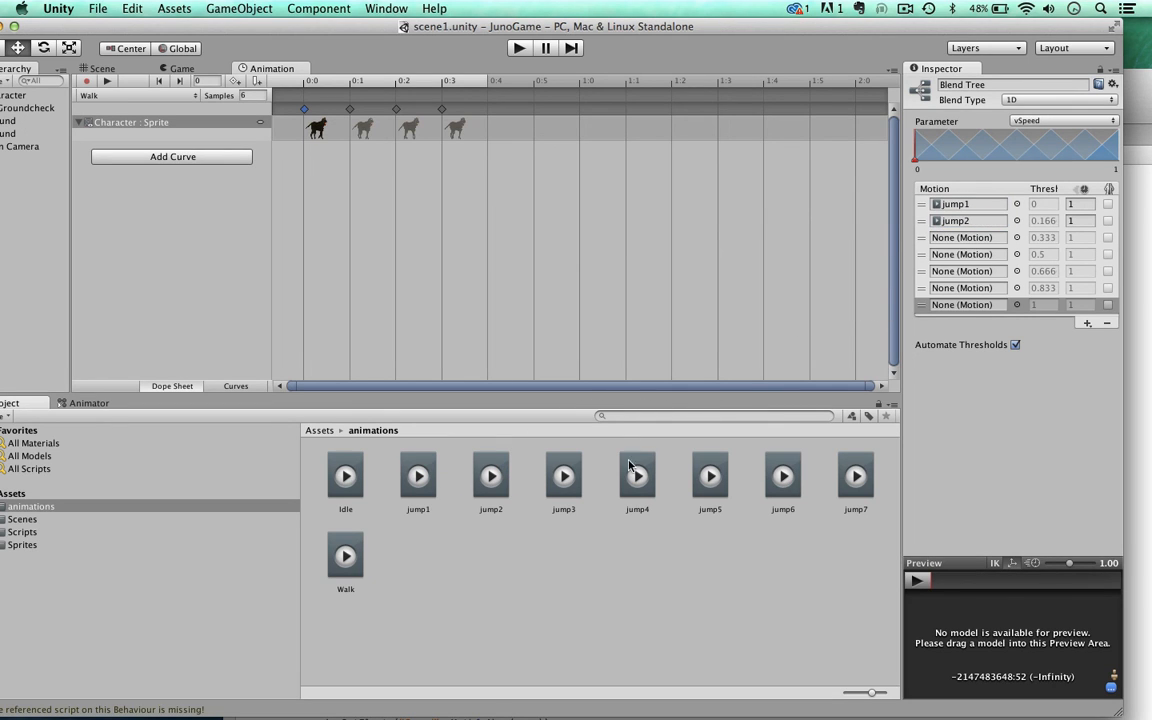
{"action": "left_click_drag", "start_coordinate": [560, 460], "coordinate": [945, 237]}
{"action": "left_click_drag", "start_coordinate": [630, 463], "coordinate": [946, 256]}
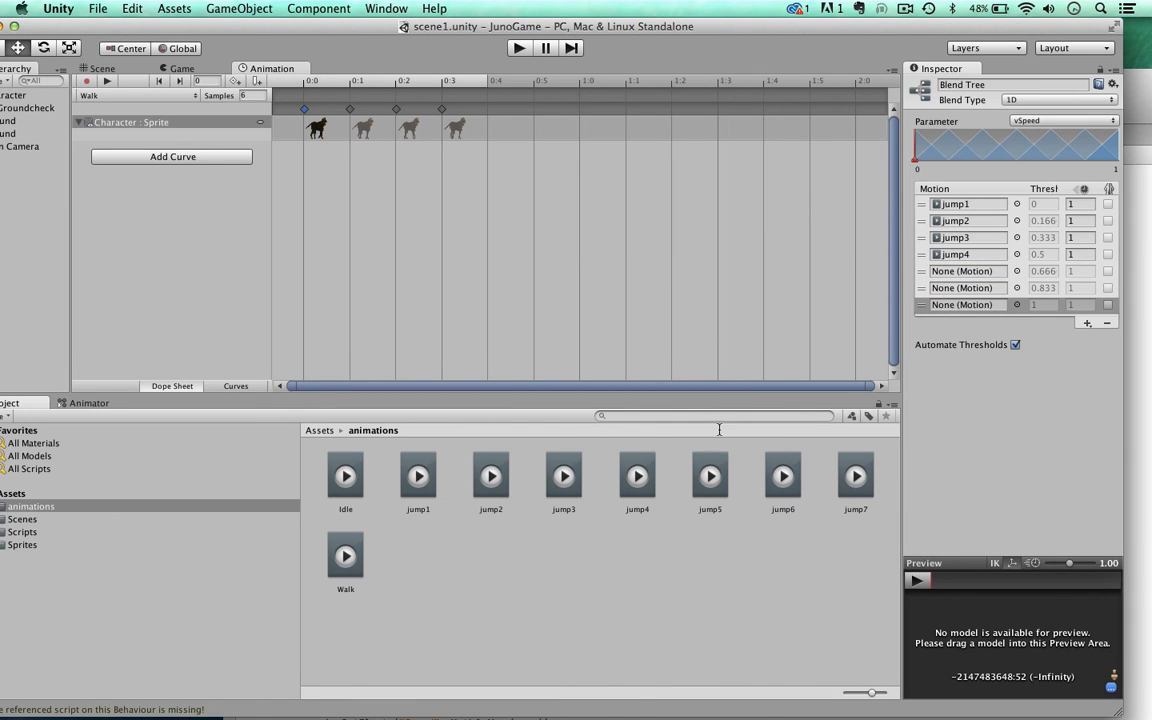
{"action": "left_click_drag", "start_coordinate": [701, 465], "coordinate": [945, 271]}
{"action": "left_click_drag", "start_coordinate": [783, 476], "coordinate": [936, 292]}
{"action": "left_click_drag", "start_coordinate": [855, 476], "coordinate": [960, 313]}
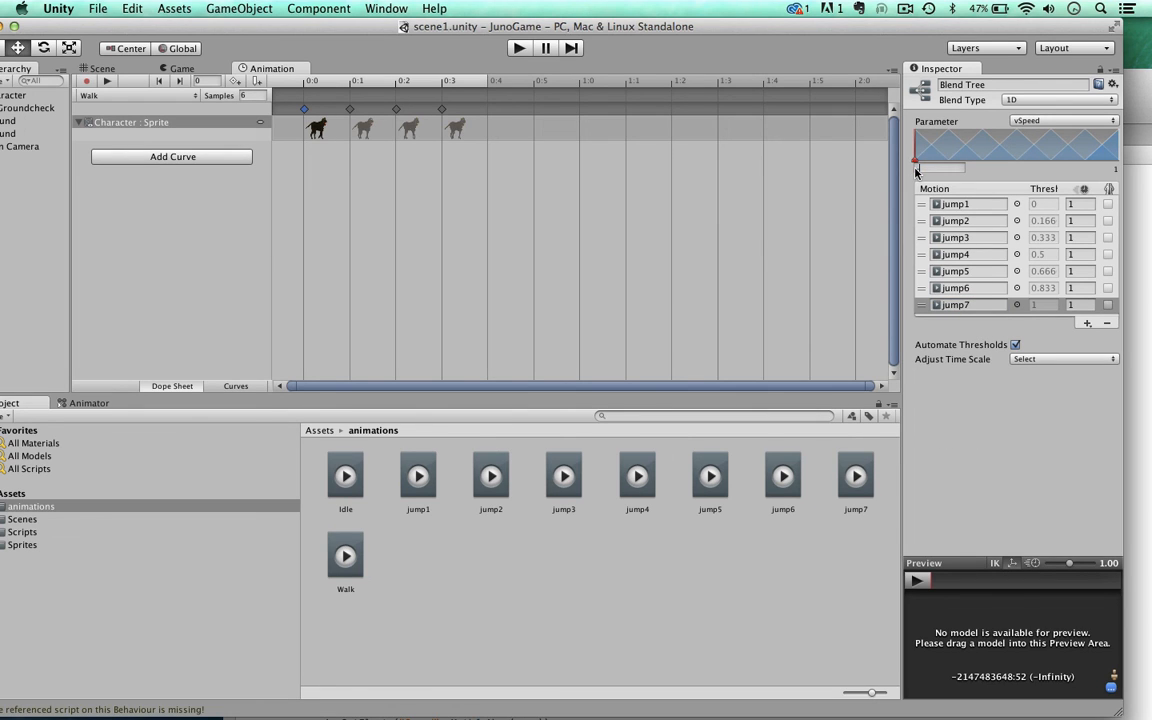
Step: Set the blend tree's threshold range from -13 to 5
{"action": "mouse_move", "coordinate": [916, 172]}
{"action": "left_mouse_down"}
{"action": "mouse_move", "coordinate": [1010, 158]}
{"action": "mouse_move", "coordinate": [1115, 173]}
{"action": "left_mouse_up"}
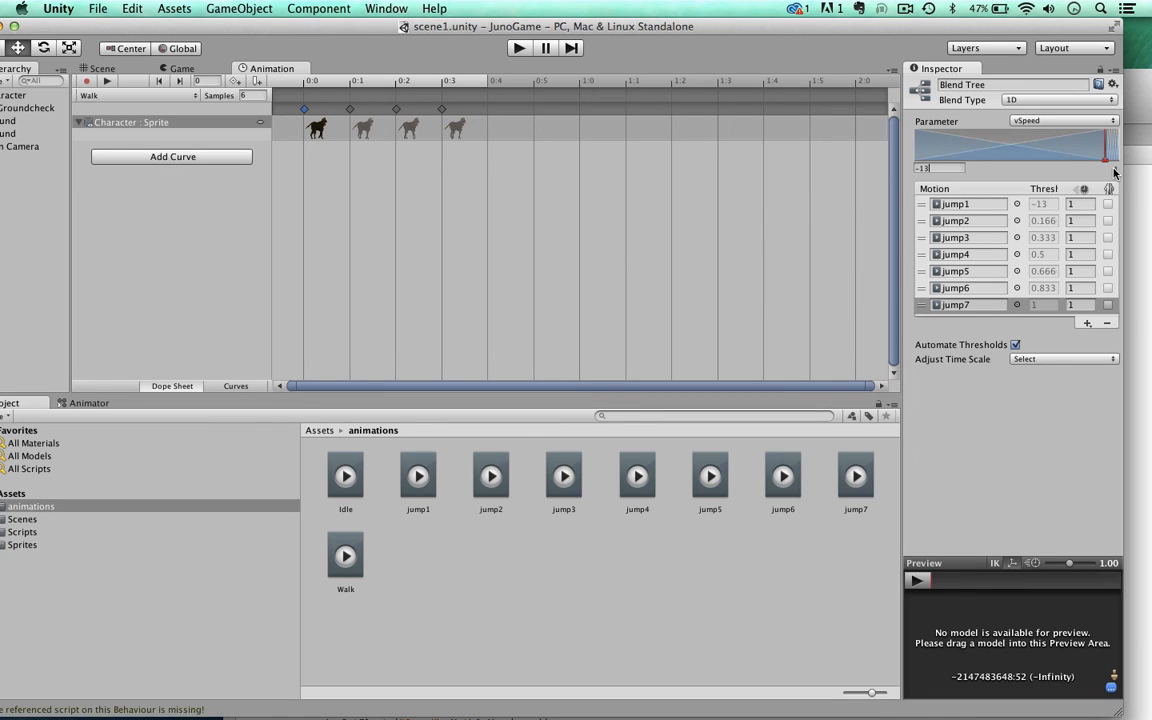
{"action": "left_click", "coordinate": [1115, 170]}
{"action": "type", "text": "5"}
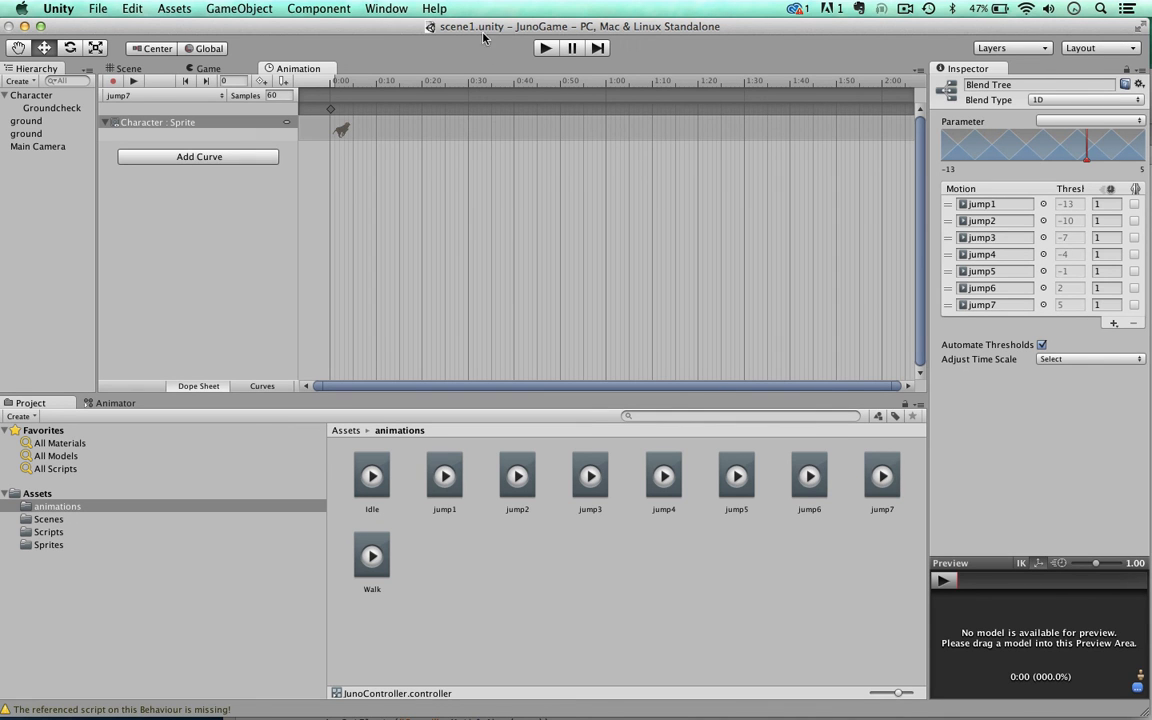
Step: Run the game and walk the dog back and forth on the lower platform
{"action": "mouse_move", "coordinate": [480, 25]}
{"action": "left_mouse_down"}
{"action": "mouse_move", "coordinate": [491, 62]}
{"action": "mouse_move", "coordinate": [480, 13]}
{"action": "left_mouse_up"}
{"action": "left_click", "coordinate": [543, 48]}
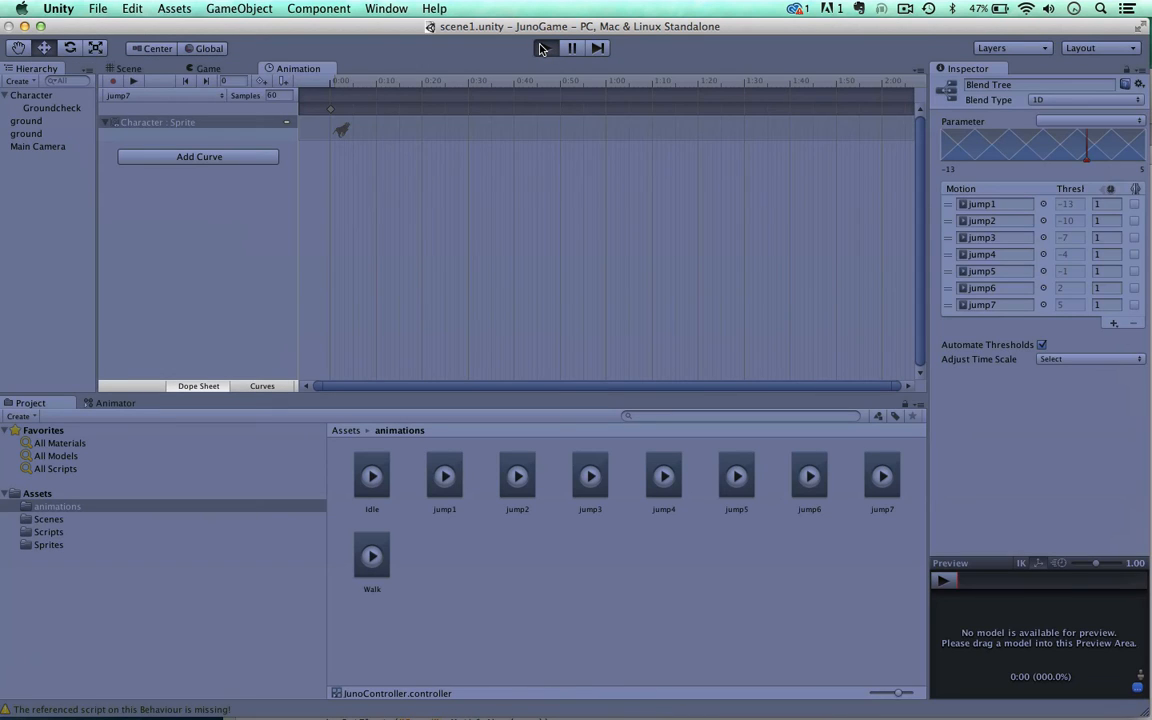
{"action": "left_click", "coordinate": [540, 48]}
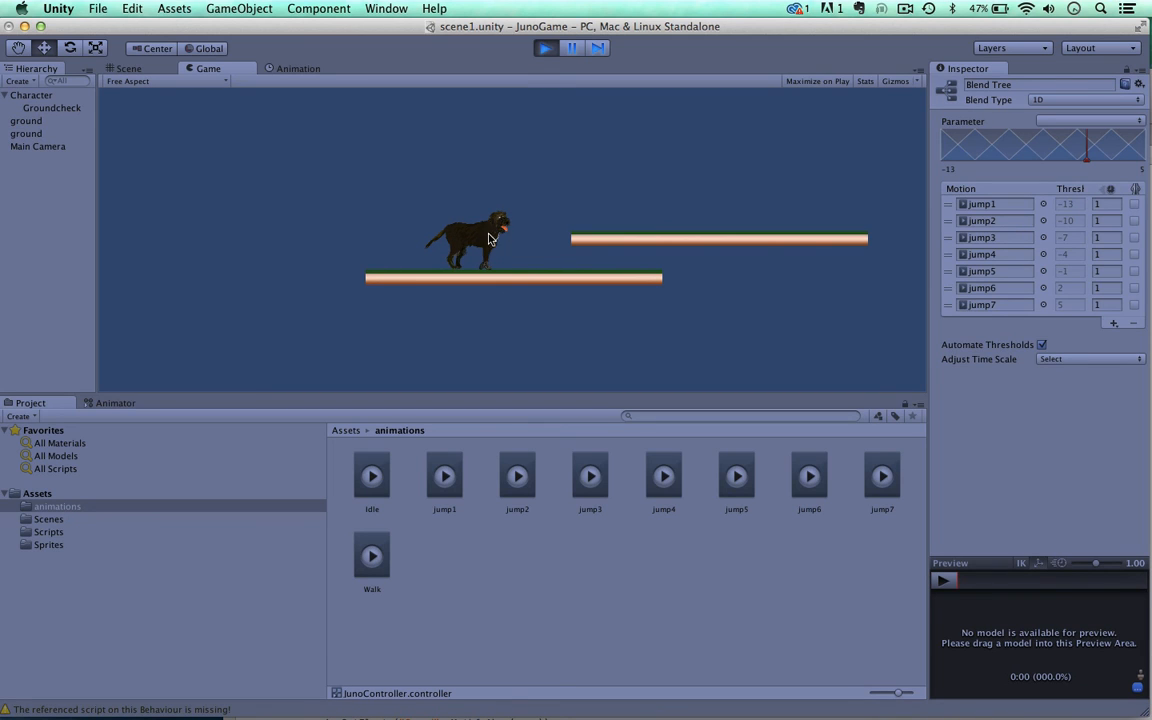
{"action": "key", "text": "Left"}
{"action": "key", "text": "Right"}
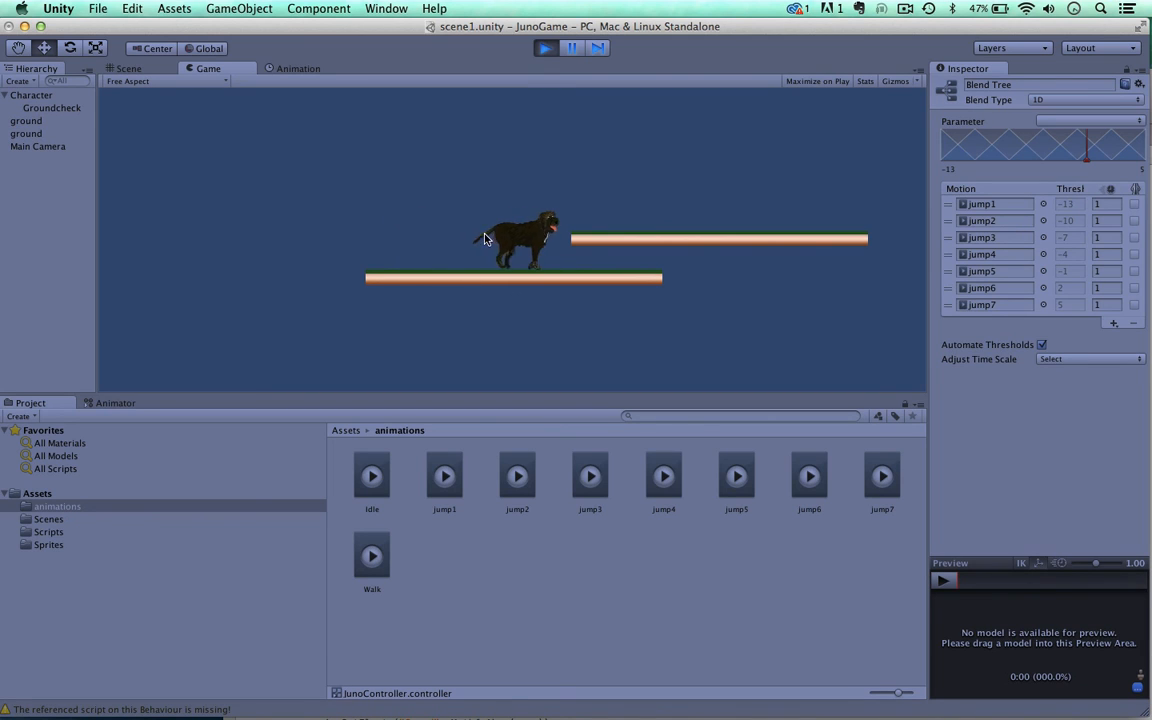
{"action": "key", "text": "Left"}
{"action": "key", "text": "Right"}
{"action": "key", "text": "Left"}
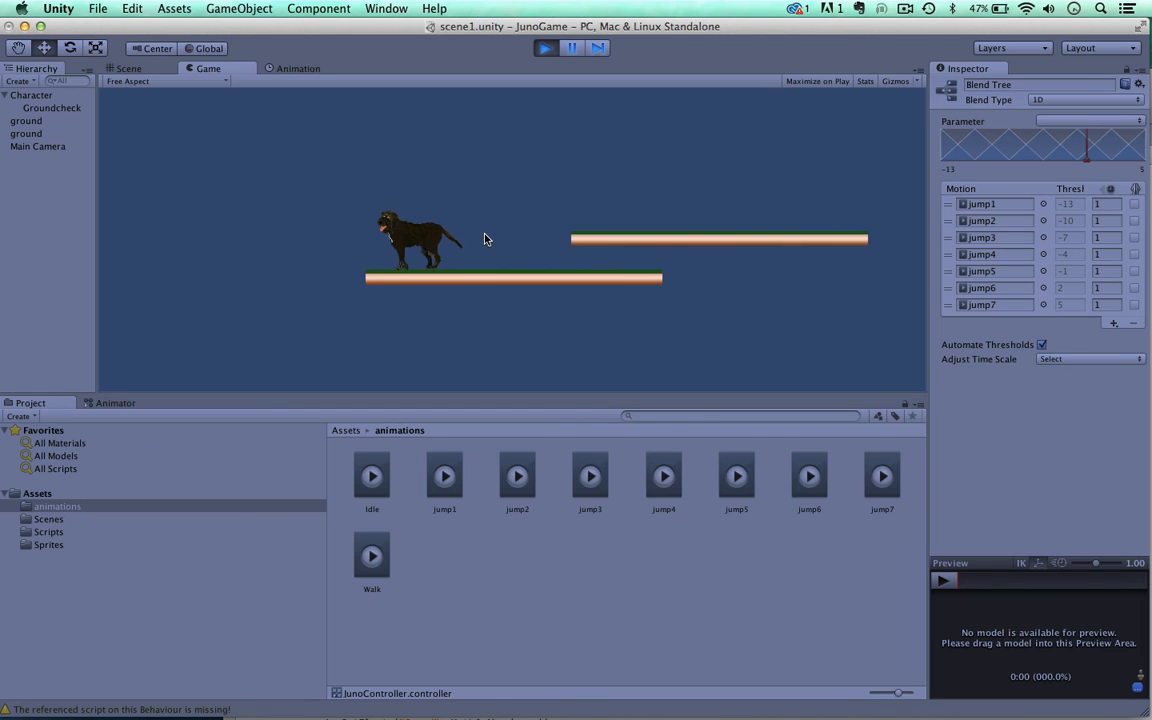
Step: Test the jump animation by jumping the dog between the two platforms and turning it in both directions
{"action": "key", "text": "Right"}
{"action": "key", "text": "space"}
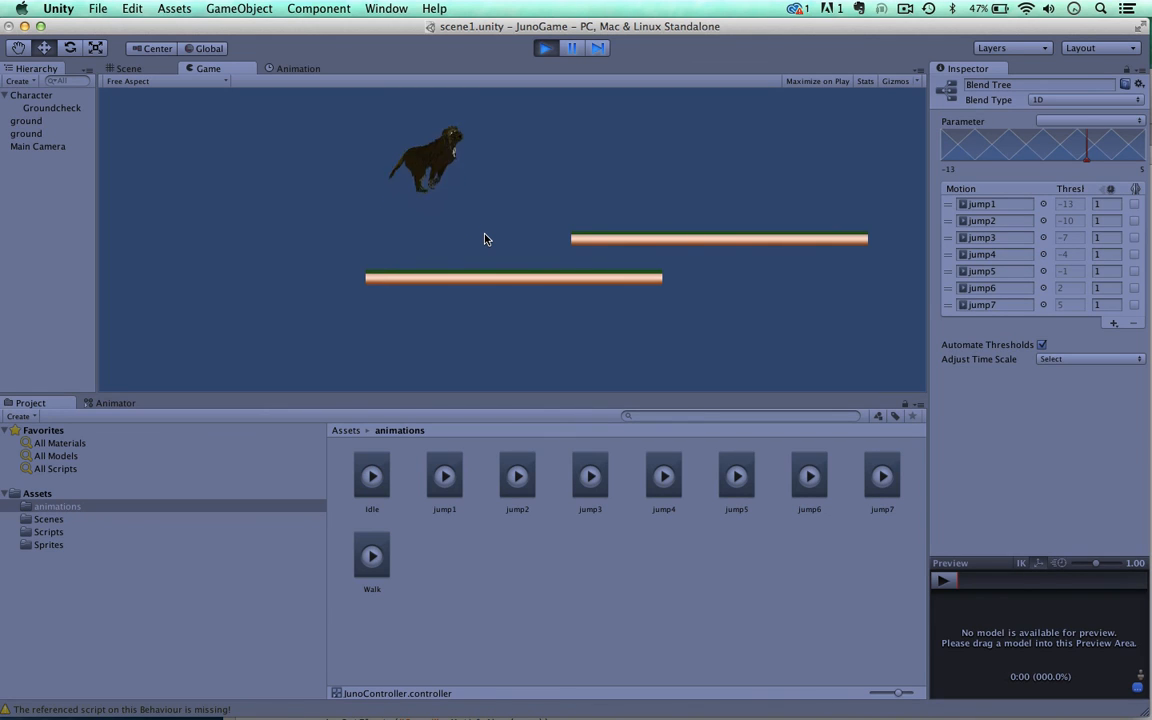
{"action": "key", "text": "Right"}
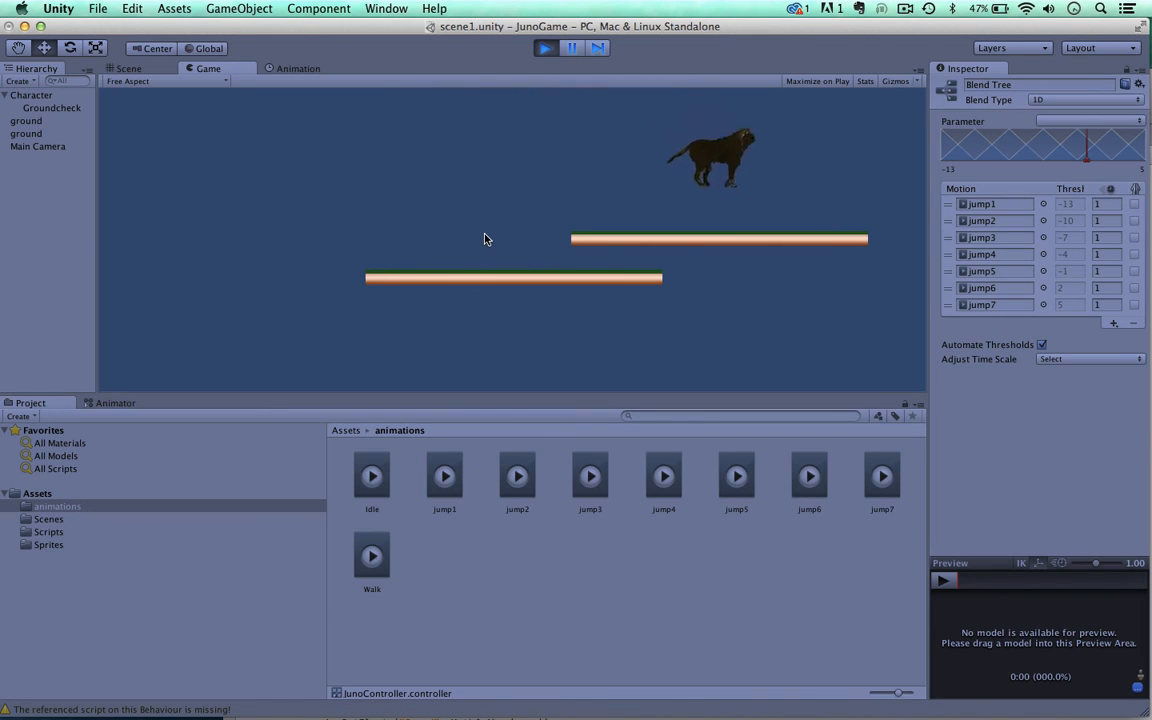
{"action": "key", "text": "Left"}
{"action": "key", "text": "space"}
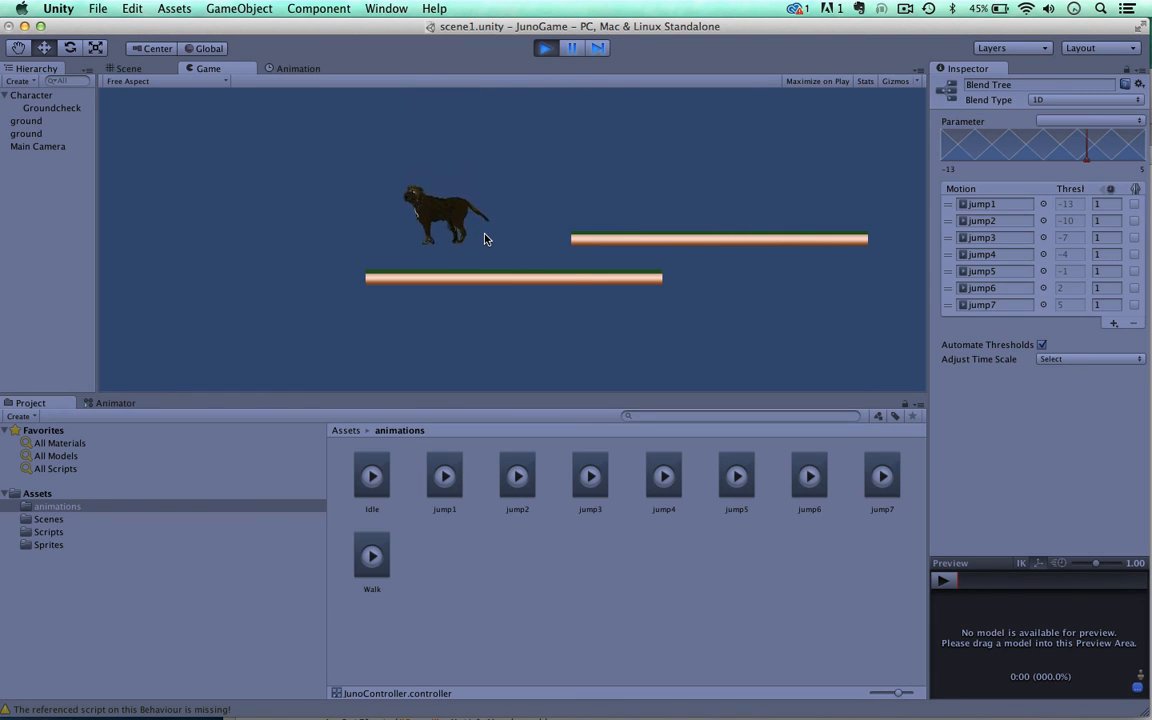
{"action": "key", "text": "Right"}
{"action": "key", "text": "Left"}
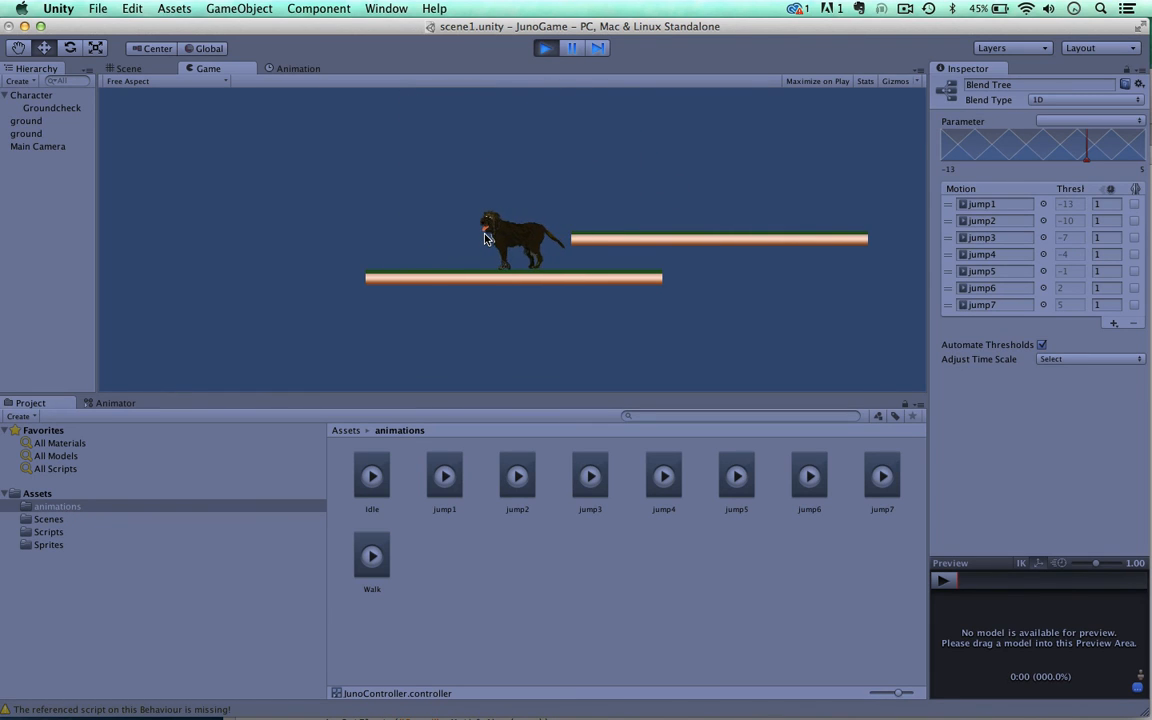
{"action": "key", "text": "Right"}
{"action": "key", "text": "Left"}
{"action": "key", "text": "Right"}
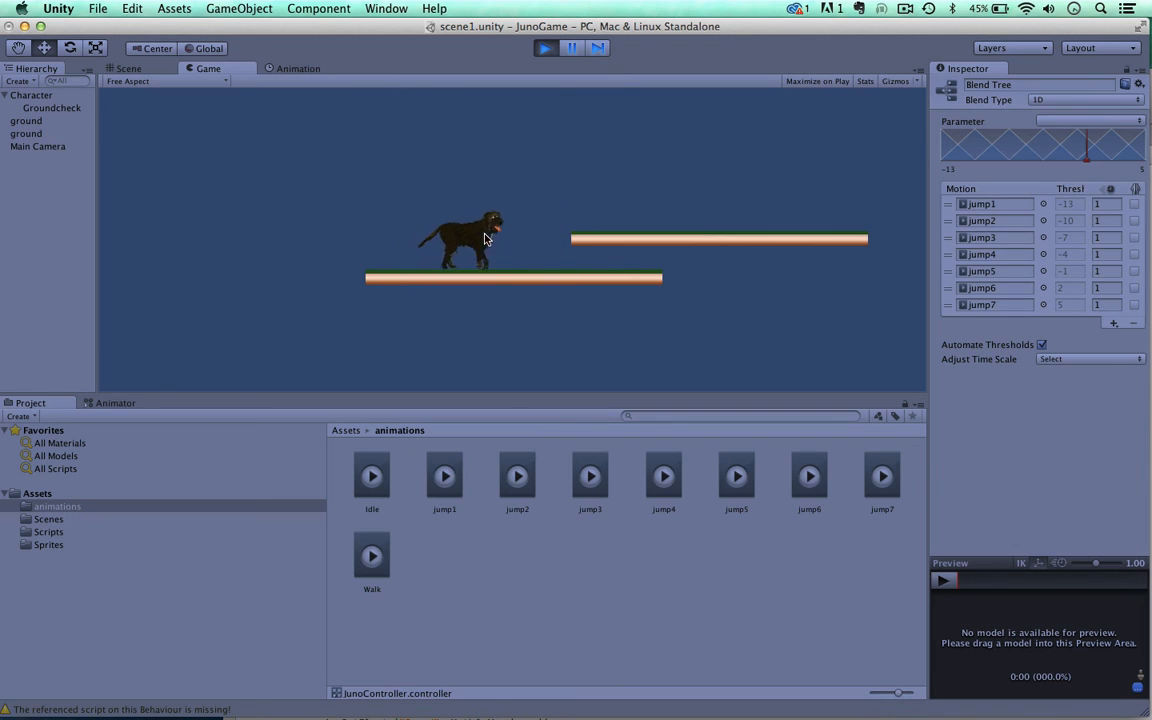
{"action": "key", "text": "Left"}
{"action": "key", "text": "space"}
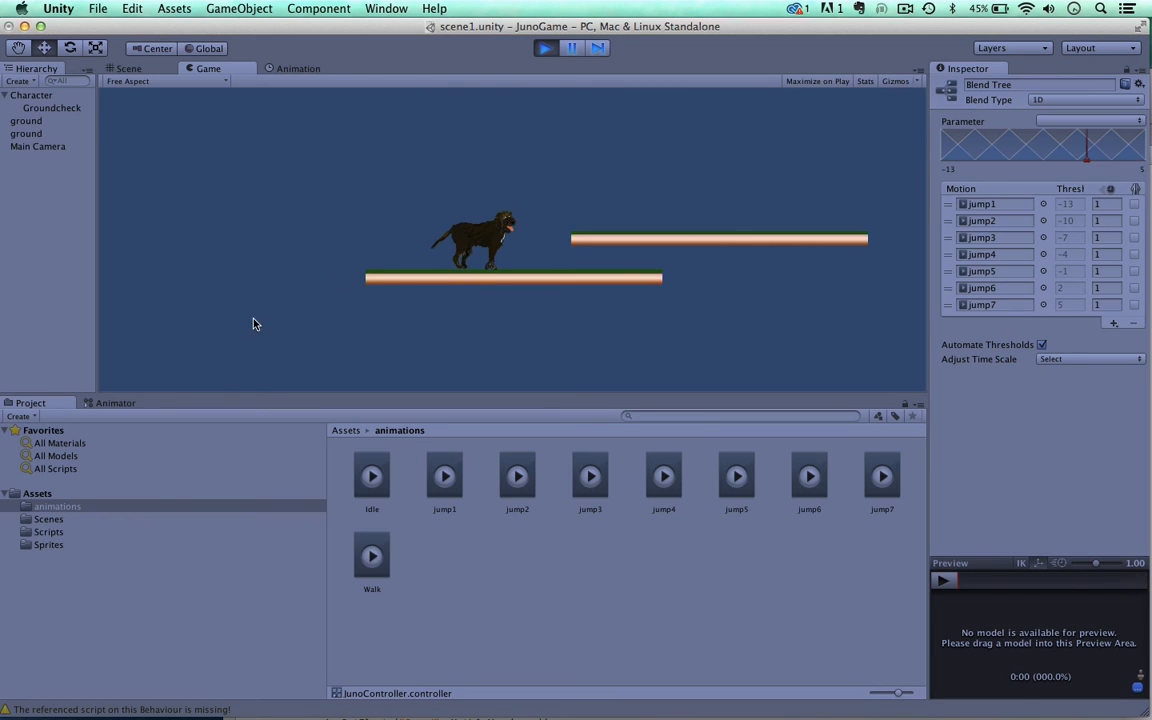
Step: Show the Base Layer state graph during play and walk the dog both ways to watch the Idle and Walk states
{"action": "left_click", "coordinate": [112, 403]}
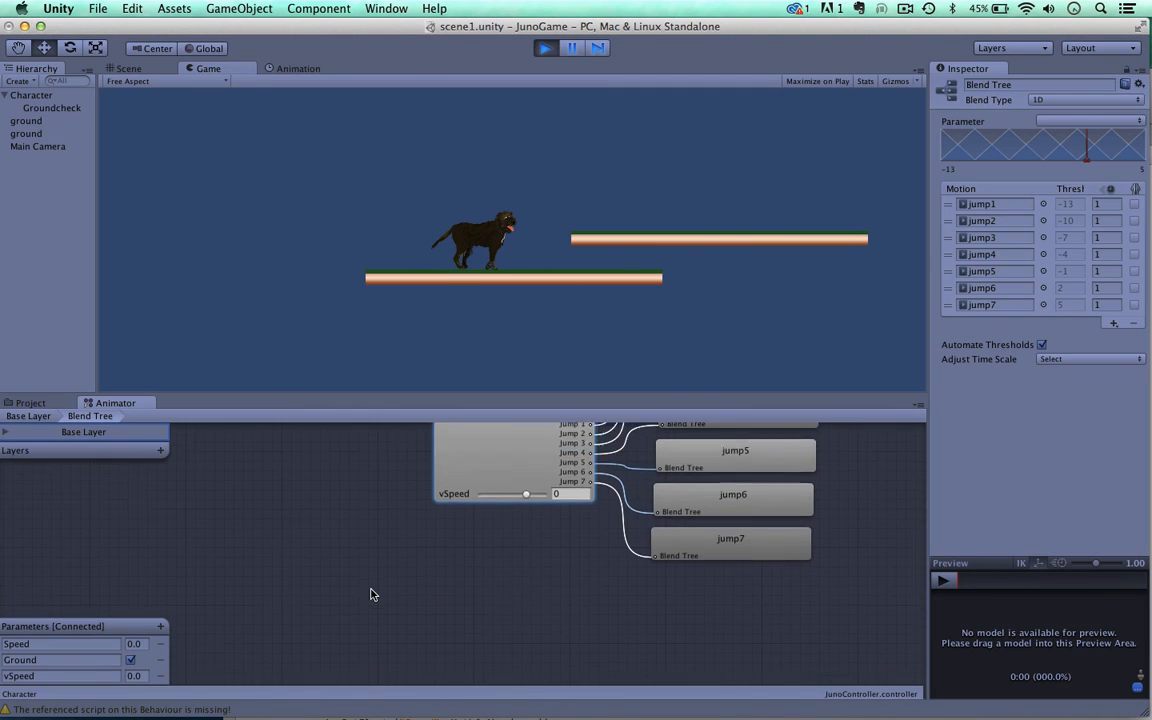
{"action": "left_click", "coordinate": [24, 418]}
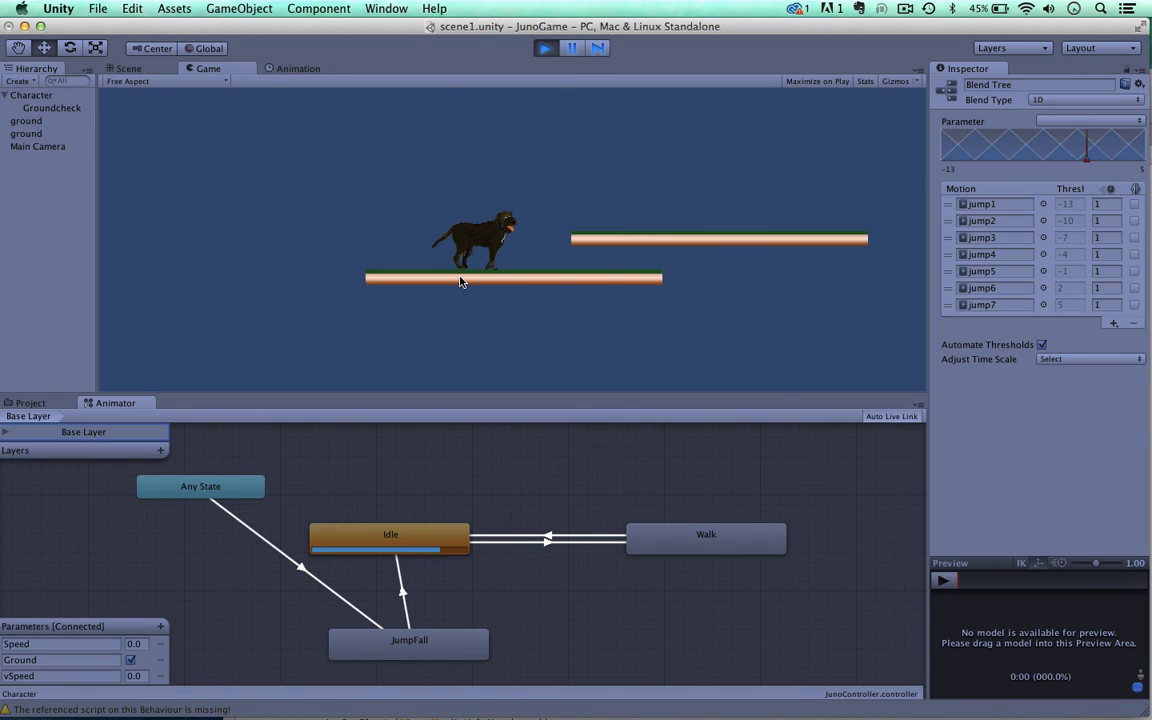
{"action": "key", "text": "Right"}
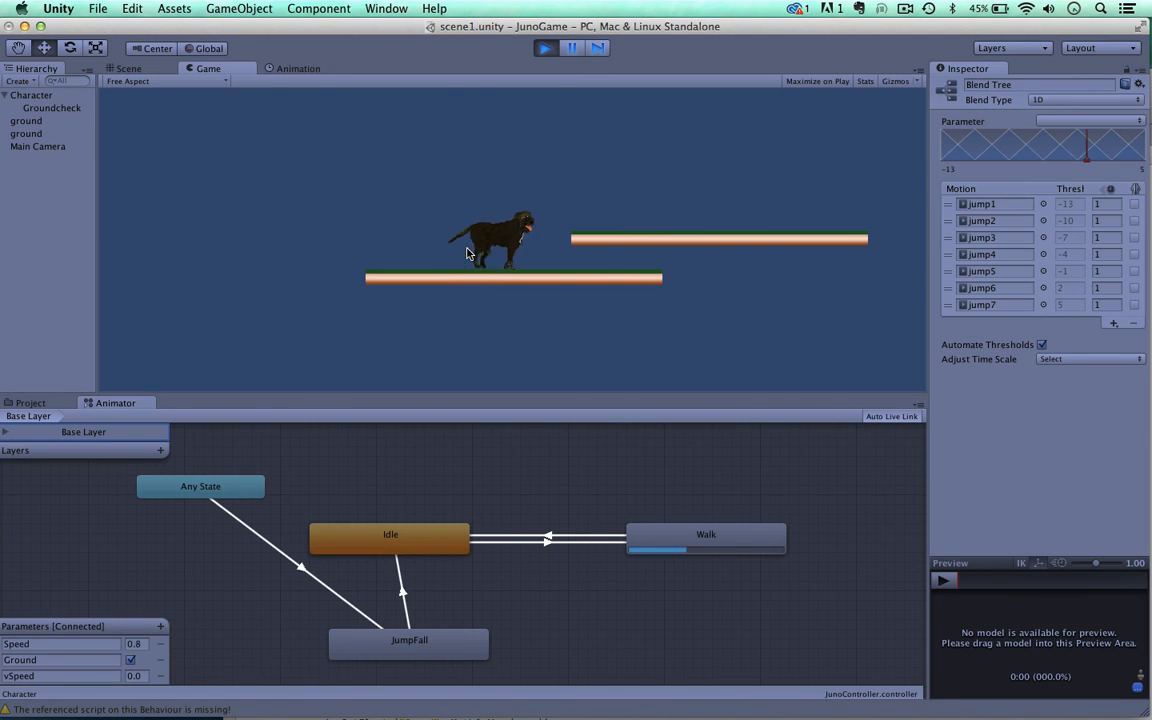
{"action": "key", "text": "Left"}
{"action": "key", "text": "Right"}
{"action": "key", "text": "Left"}
{"action": "key", "text": "Right"}
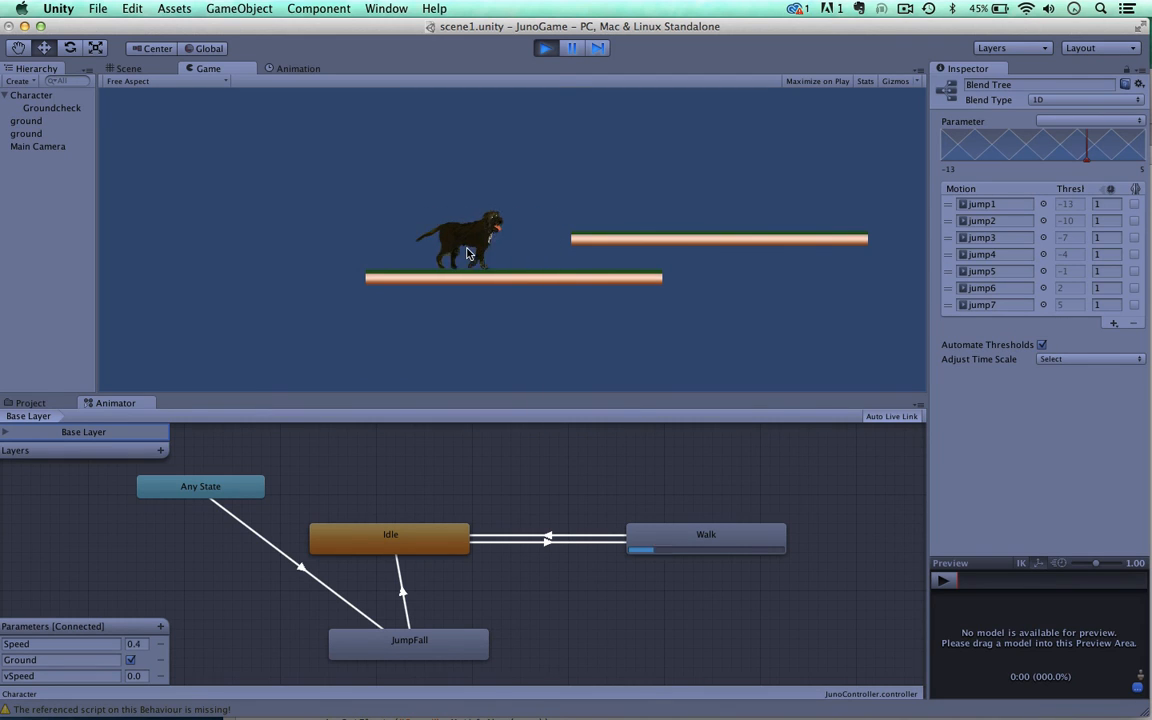
{"action": "key", "text": "Left"}
{"action": "key", "text": "Right"}
{"action": "key", "text": "Left"}
{"action": "key", "text": "Right"}
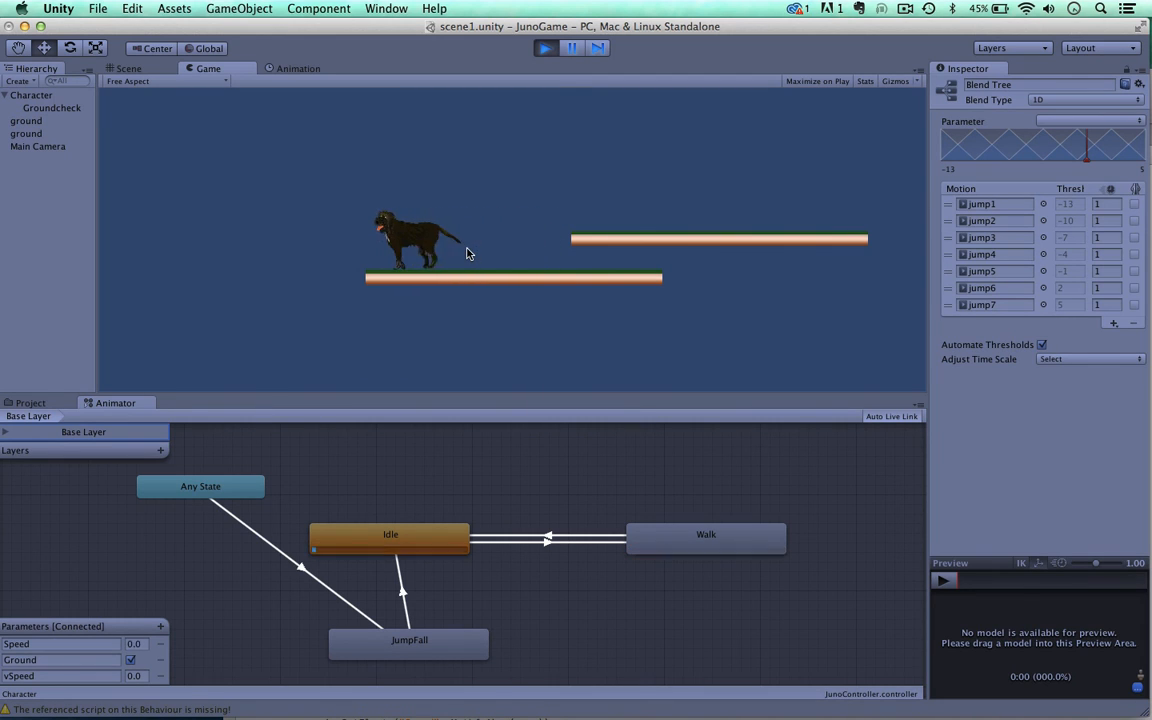
Step: Make the dog jump and turn it while watching the JumpFall state in the state graph
{"action": "key", "text": "space"}
{"action": "key", "text": "Left"}
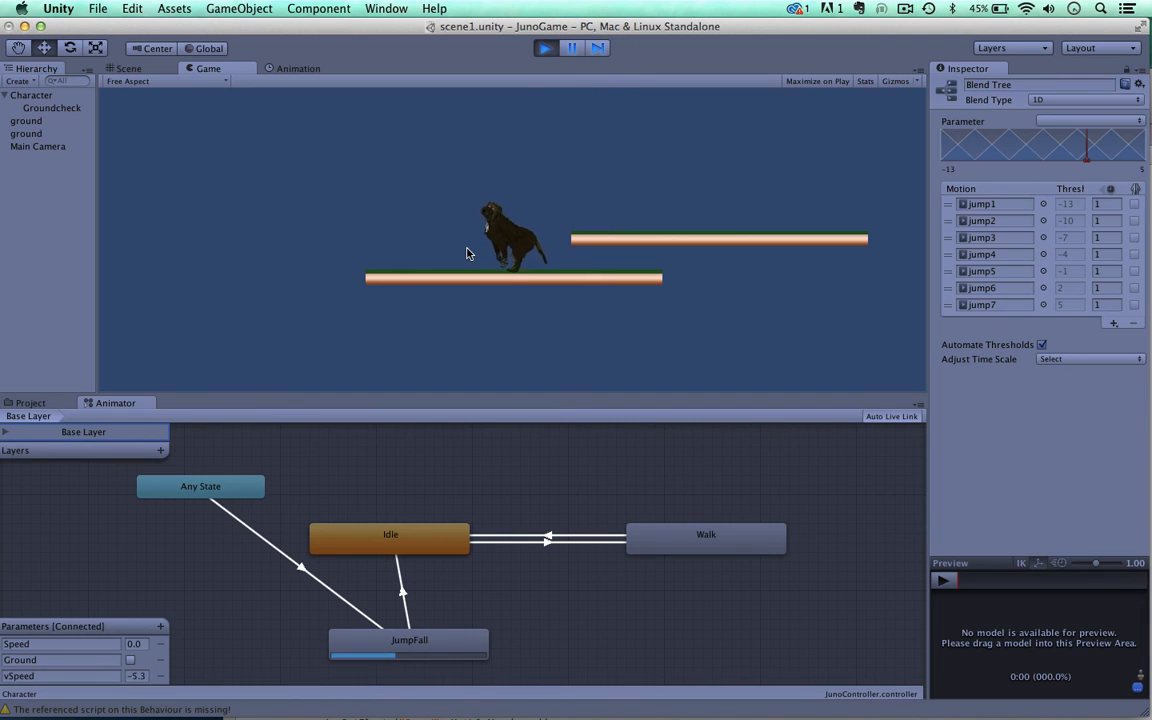
{"action": "key", "text": "space"}
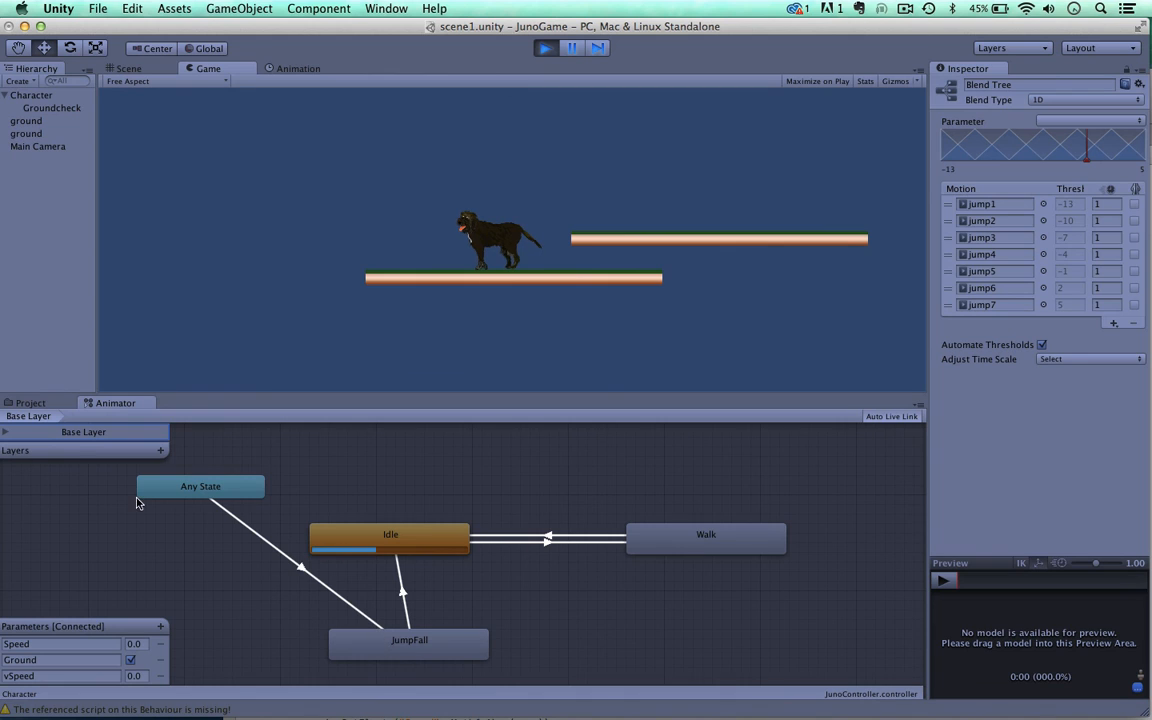
Step: Open the JumpFall blend tree during play and make the dog jump to watch the jump1 to jump7 motions respond to vSpeed
{"action": "left_click", "coordinate": [378, 650]}
{"action": "double_click", "coordinate": [378, 650]}
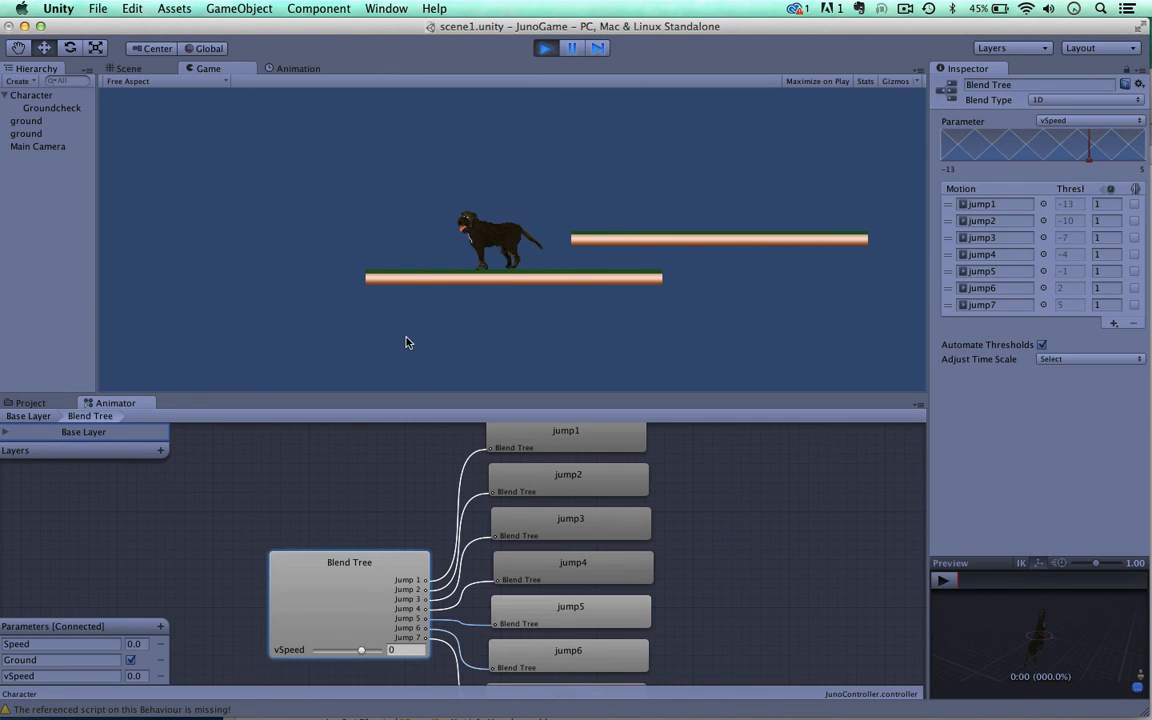
{"action": "key", "text": "space"}
{"action": "scroll", "coordinate": [438, 540], "scroll_direction": "down", "scroll_amount": 3}
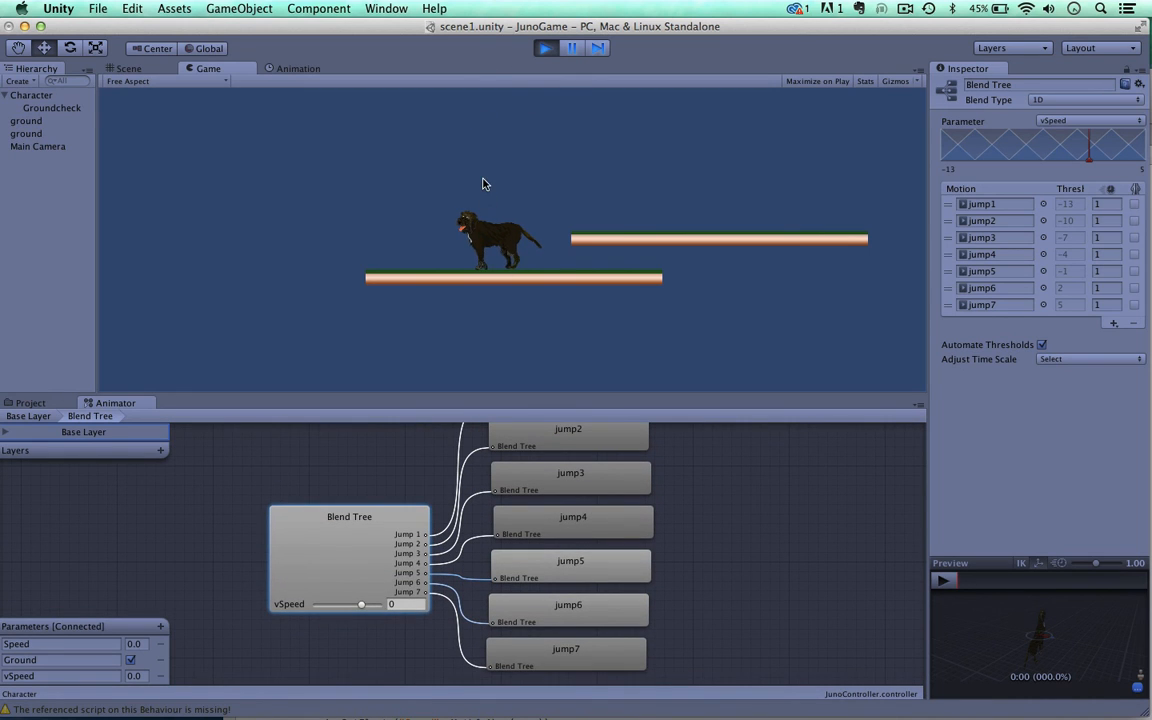
{"action": "key", "text": "space"}
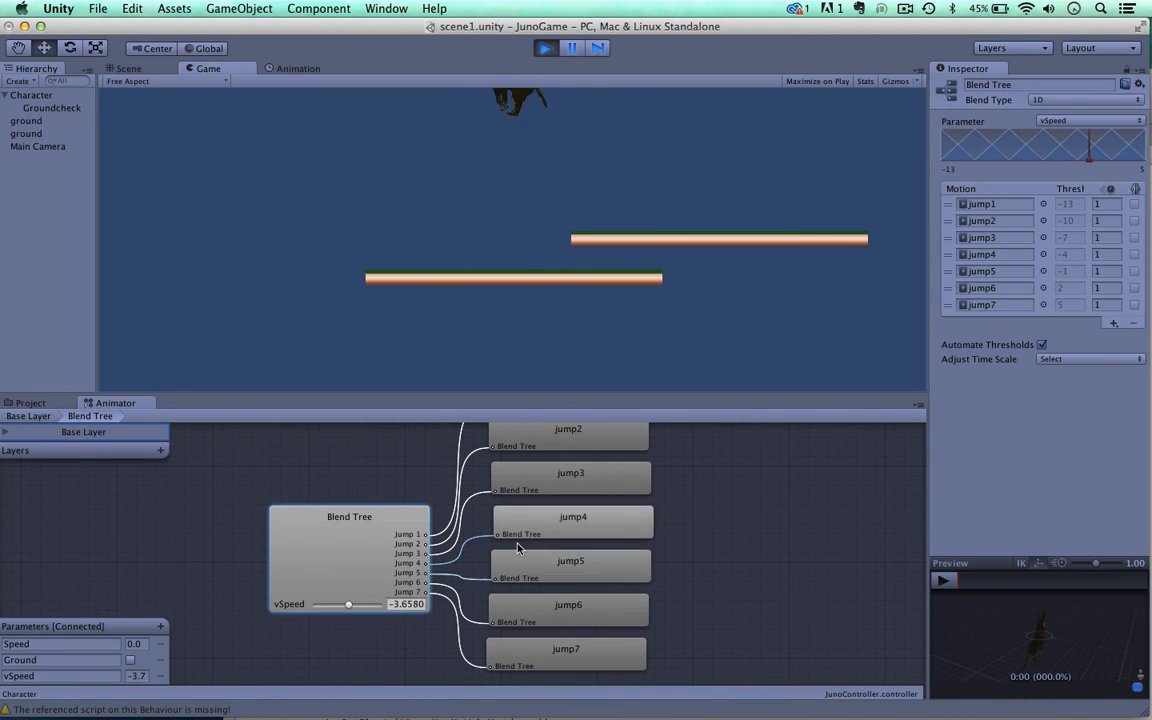
Step: Return to the Base Layer graph, walk and jump the dog both ways while watching the states, and stop the game
{"action": "left_click", "coordinate": [27, 417]}
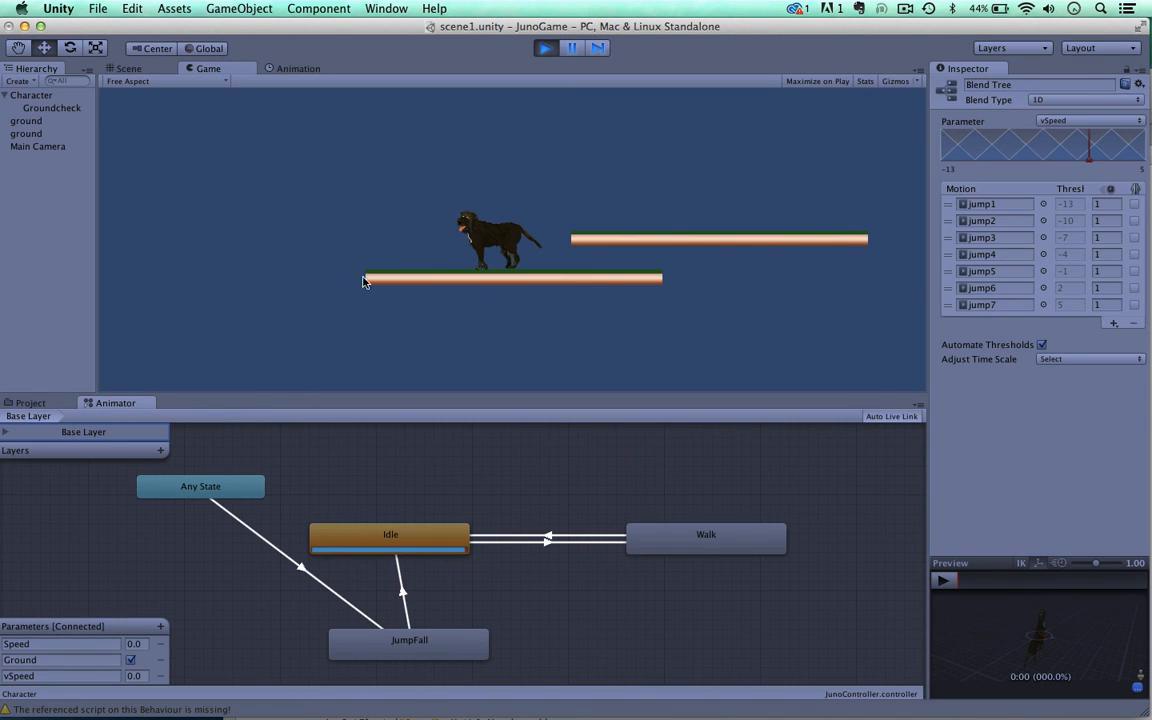
{"action": "key", "text": "Right"}
{"action": "key", "text": "Left"}
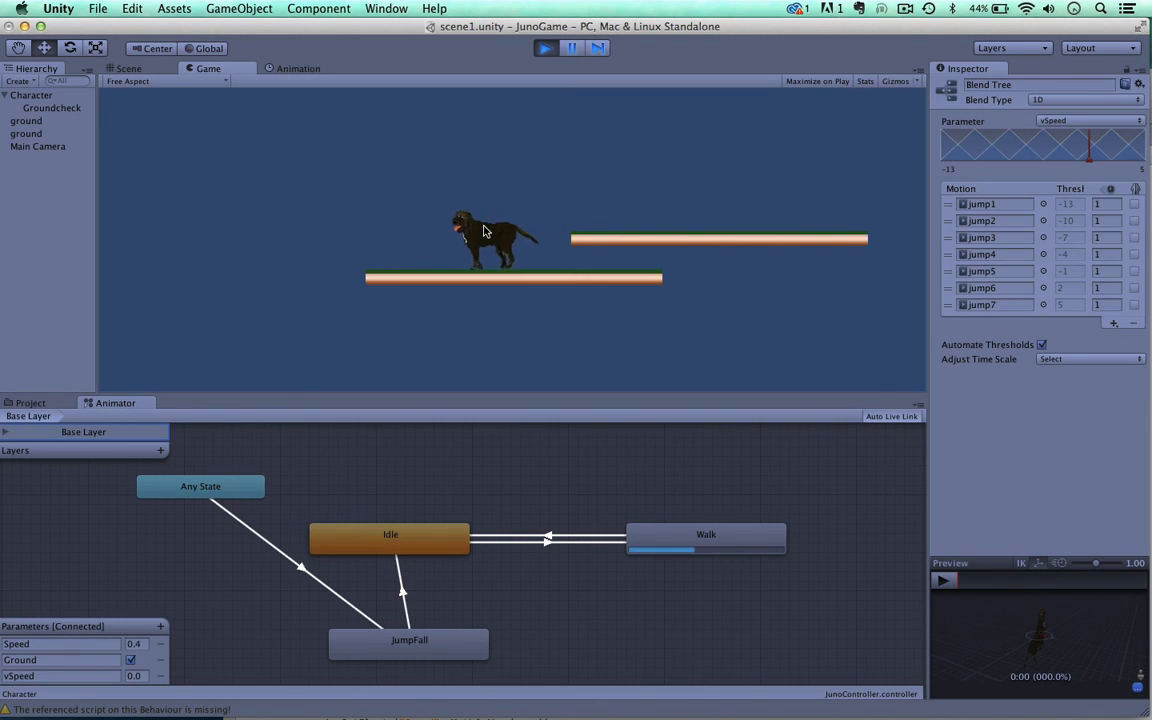
{"action": "key", "text": "space"}
{"action": "key", "text": "Right"}
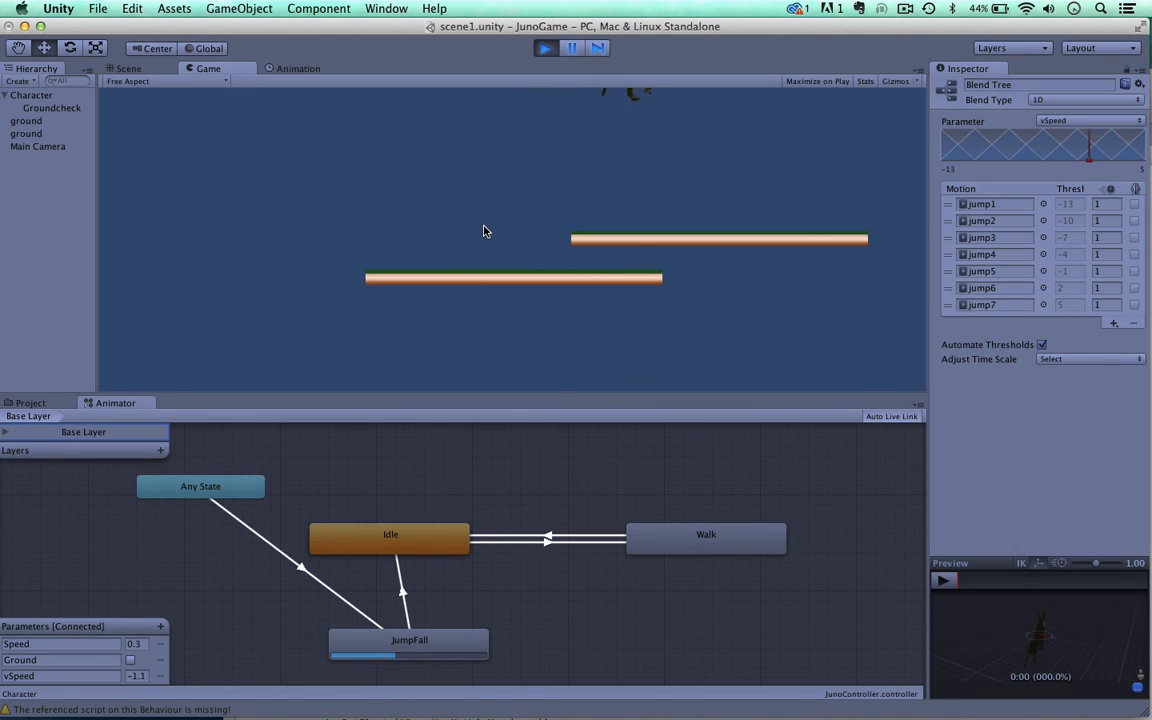
{"action": "key", "text": "Left"}
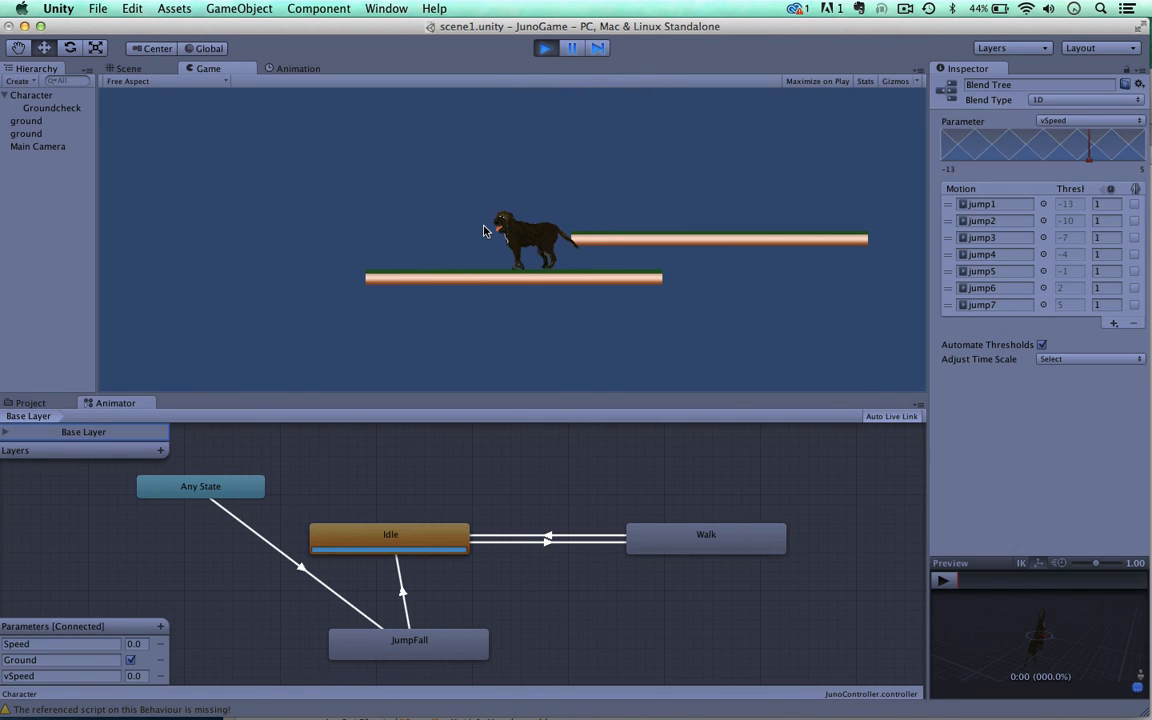
{"action": "key", "text": "Left"}
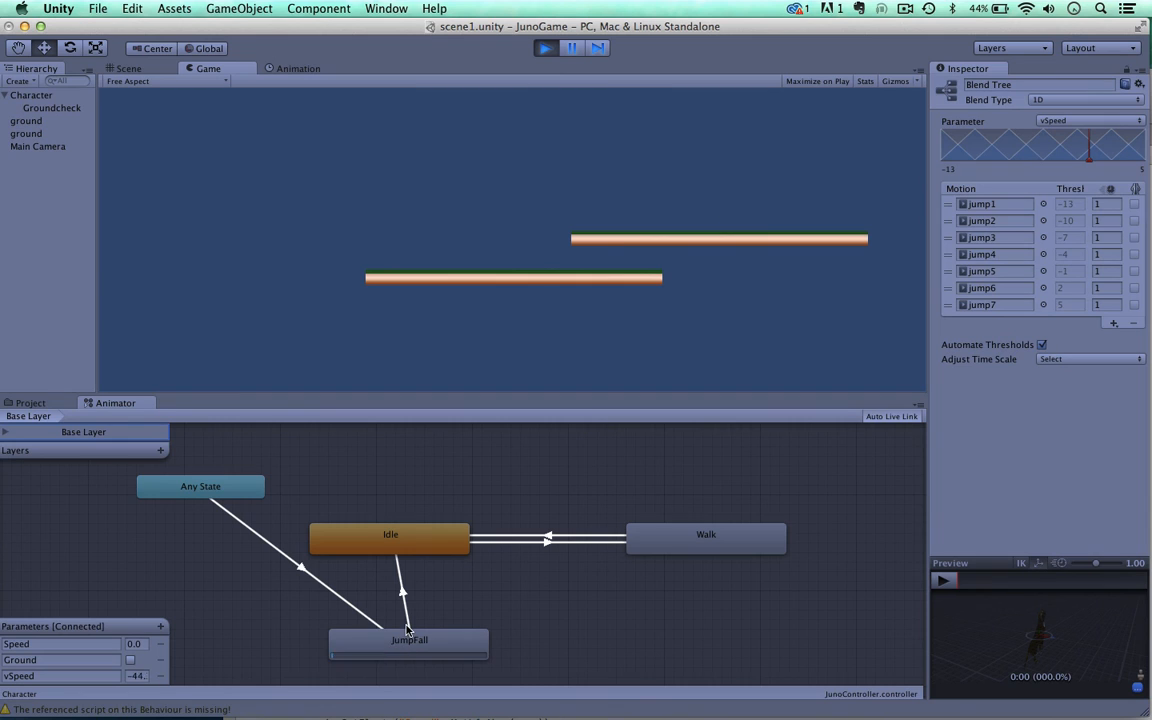
{"action": "left_click", "coordinate": [546, 50]}
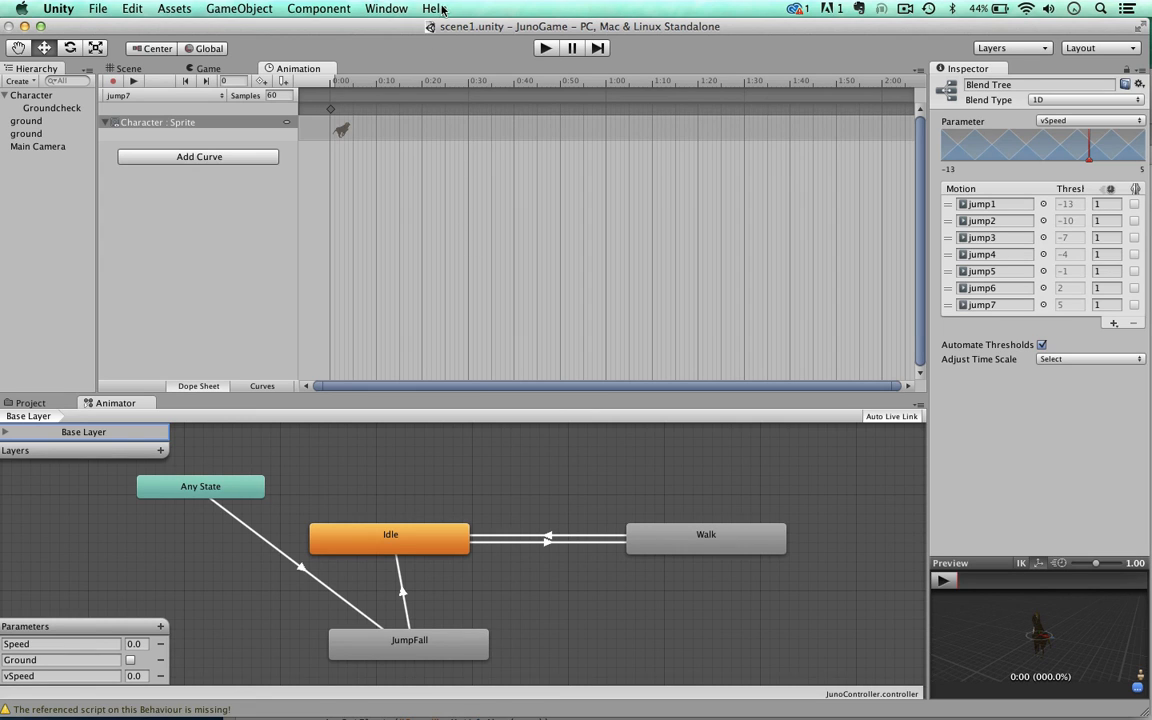
Step: Show the scene and inspect the Character and both ground platforms
{"action": "left_click", "coordinate": [128, 68]}
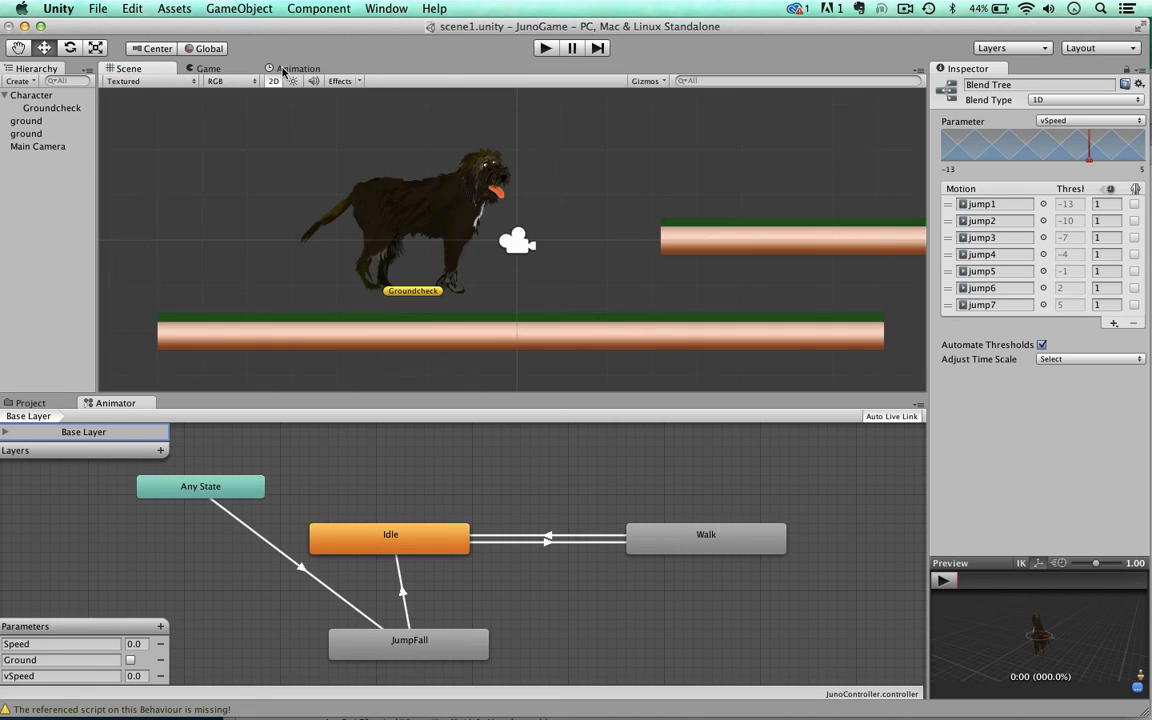
{"action": "scroll", "coordinate": [398, 157], "scroll_direction": "down", "scroll_amount": 5}
{"action": "scroll", "coordinate": [396, 158], "scroll_direction": "up", "scroll_amount": 2}
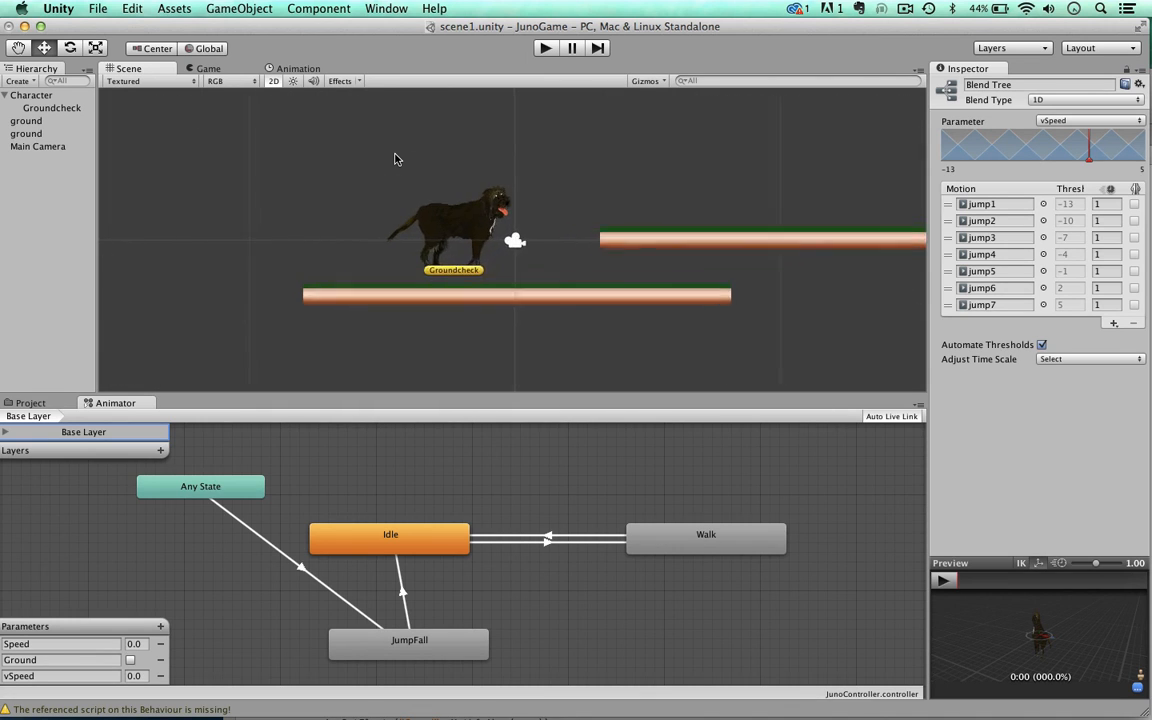
{"action": "scroll", "coordinate": [394, 158], "scroll_direction": "up", "scroll_amount": 2}
{"action": "left_click", "coordinate": [445, 210]}
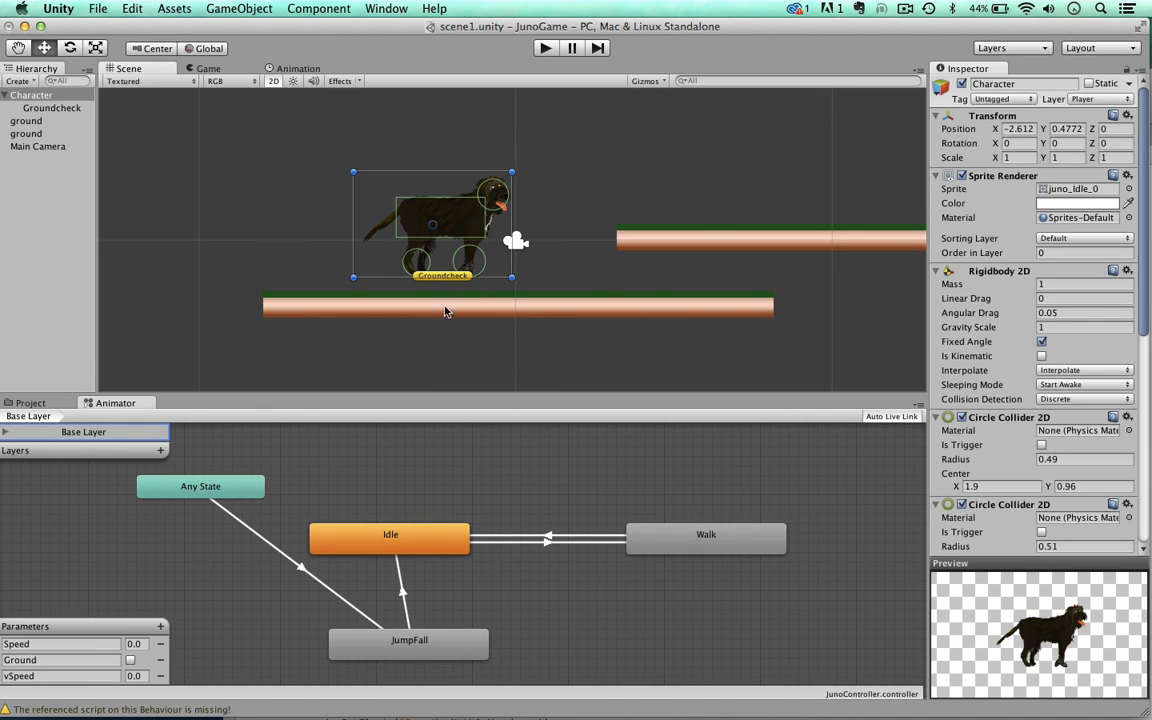
{"action": "left_click", "coordinate": [714, 246]}
{"action": "left_click", "coordinate": [668, 309]}
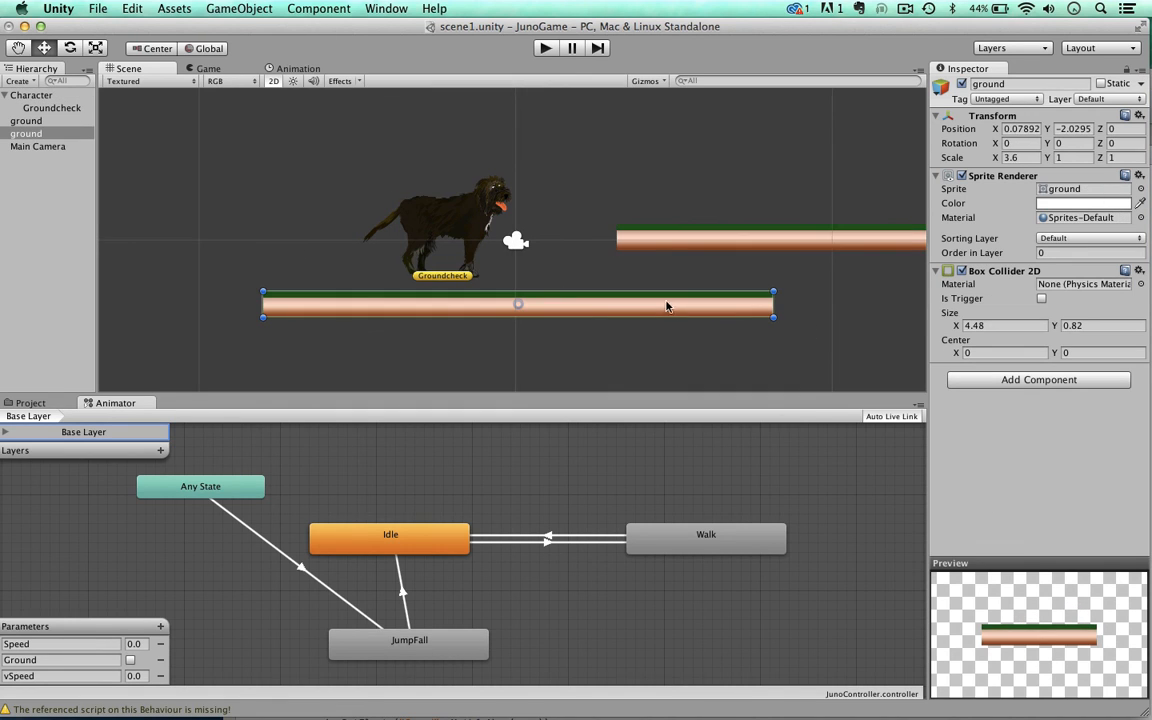
{"action": "left_click", "coordinate": [658, 247]}
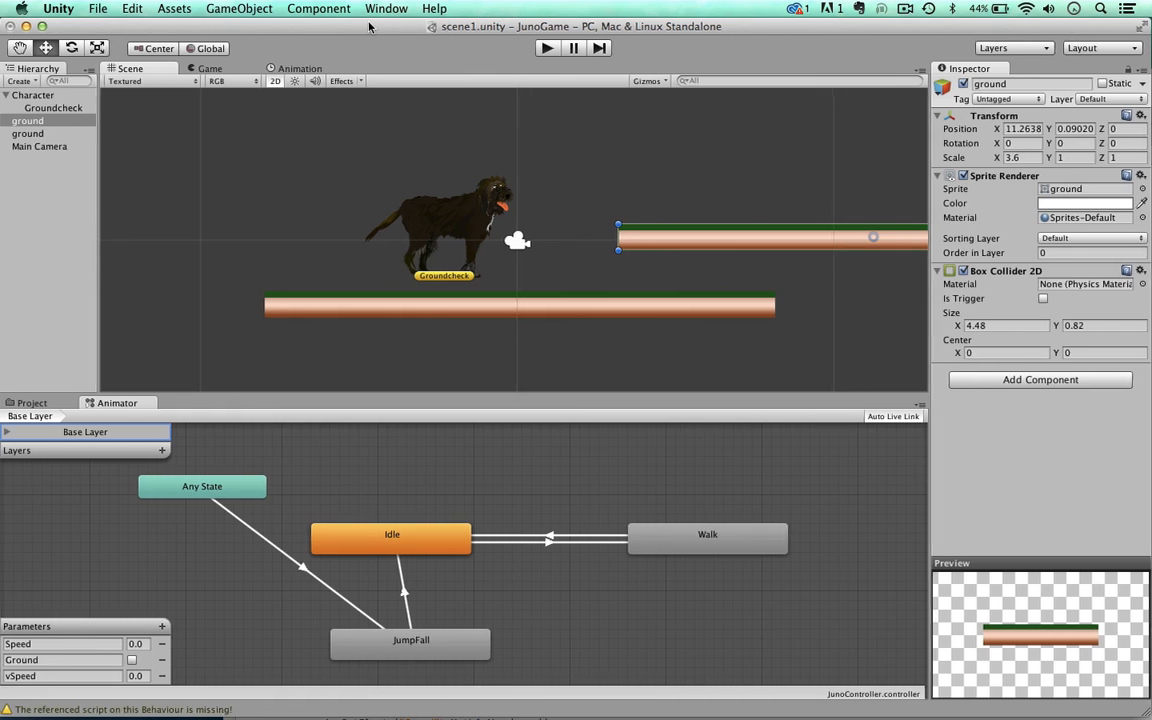
Step: Inspect the Idle, JumpFall and Walk states in the Base Layer graph
{"action": "left_click_drag", "start_coordinate": [362, 33], "coordinate": [394, 33]}
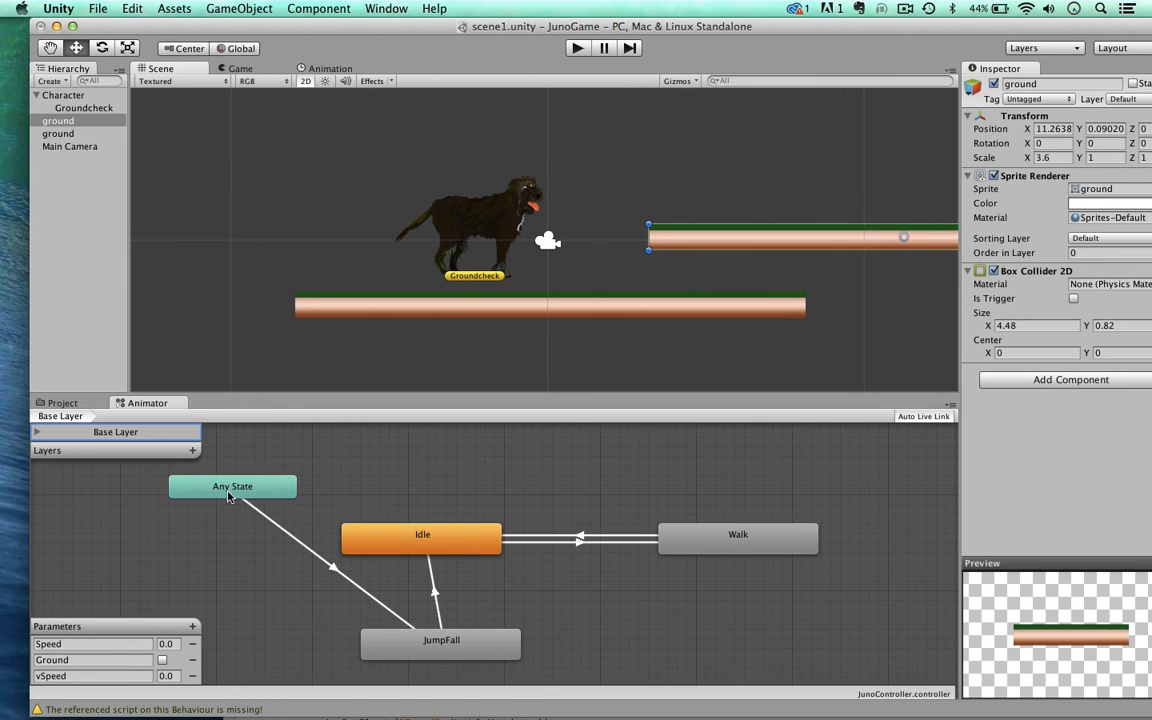
{"action": "left_click", "coordinate": [390, 540]}
{"action": "left_click", "coordinate": [455, 641]}
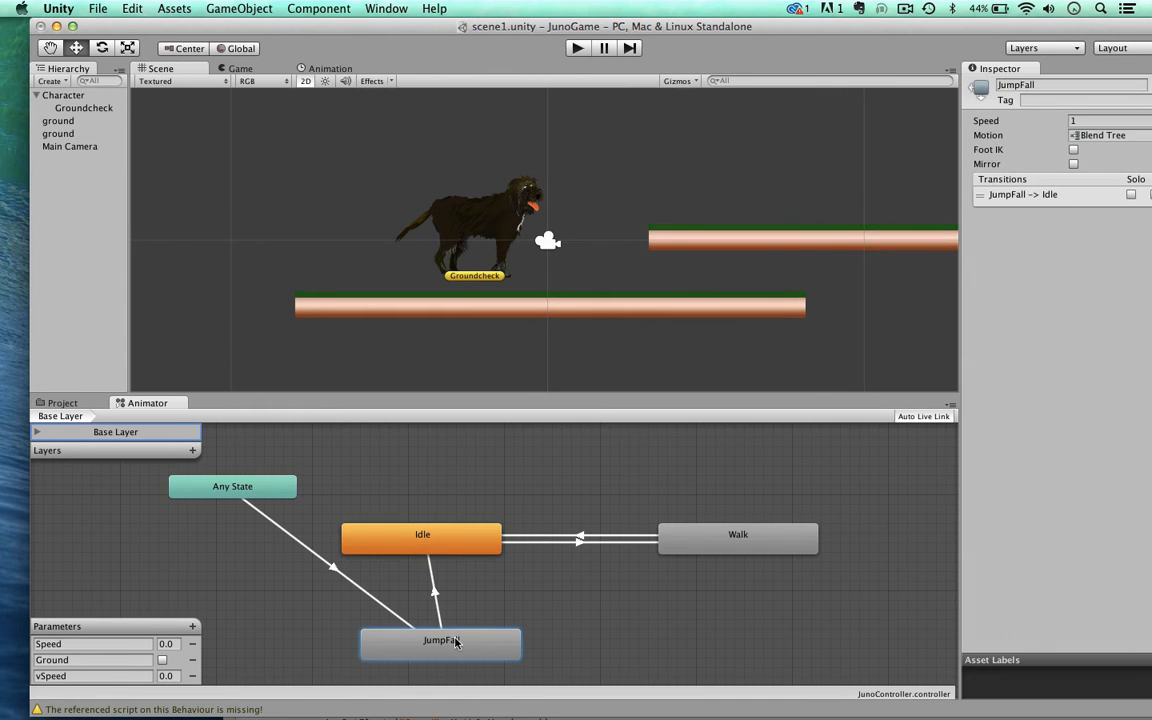
{"action": "left_click", "coordinate": [766, 534]}
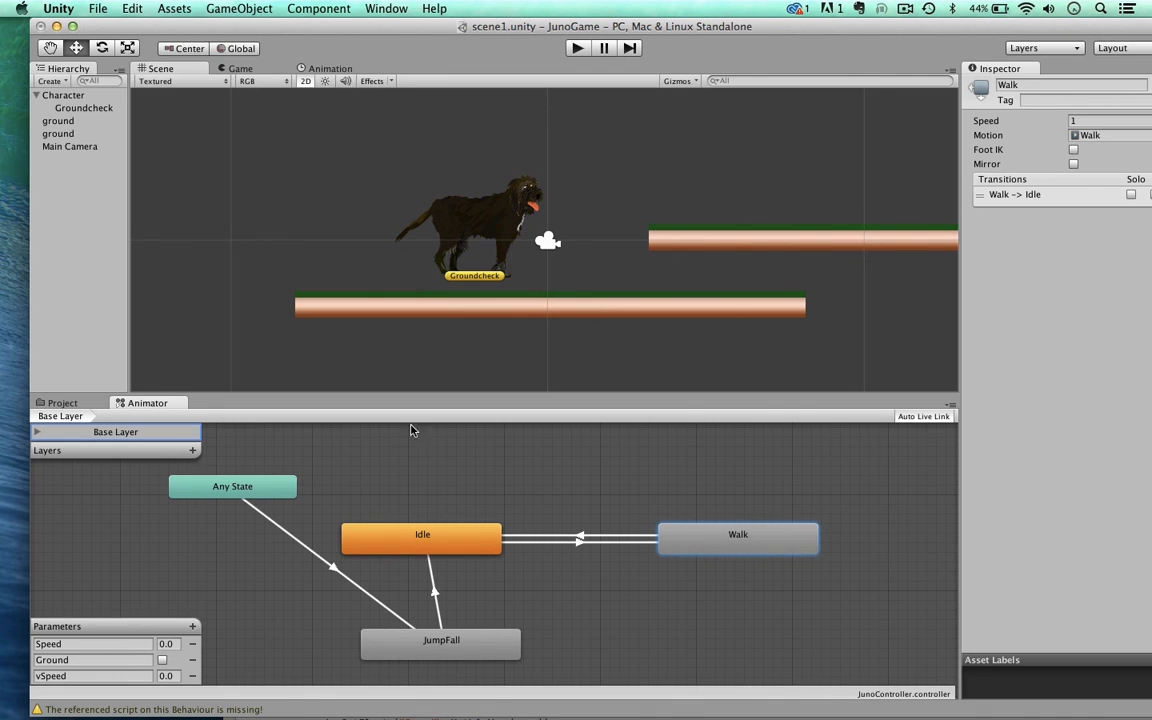
{"action": "left_click_drag", "start_coordinate": [537, 28], "coordinate": [526, 28]}
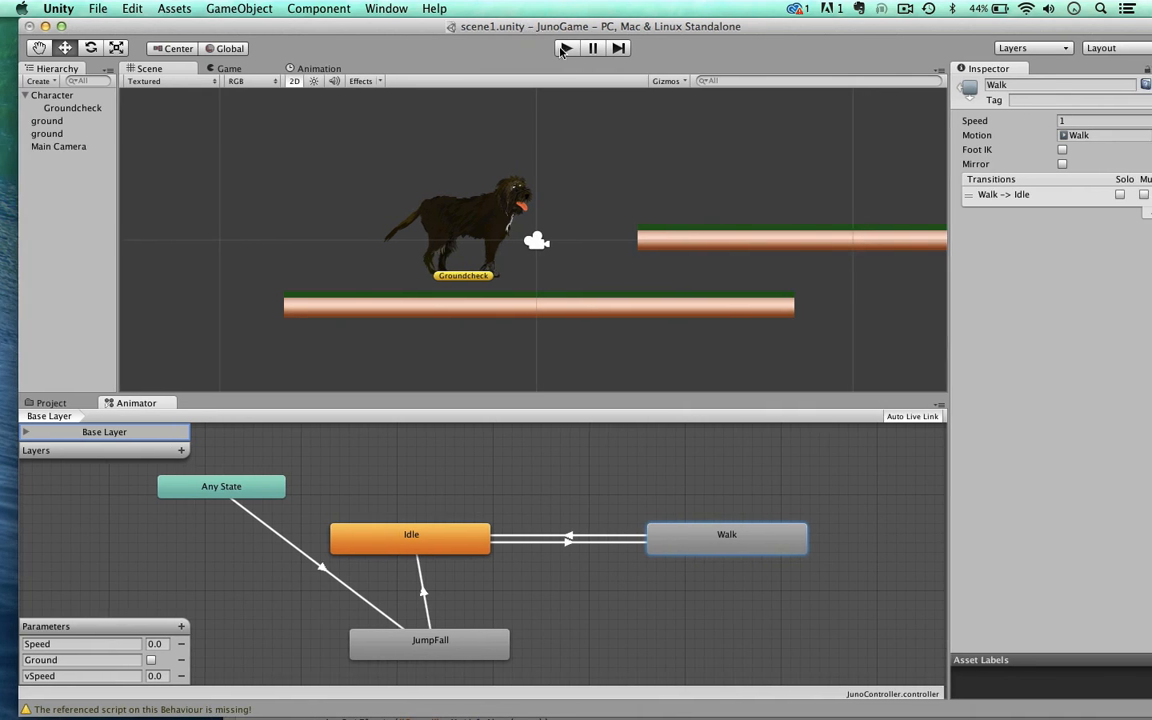
Step: Run the game again, walk and jump the dog in both directions, and stop playing
{"action": "left_click", "coordinate": [566, 50]}
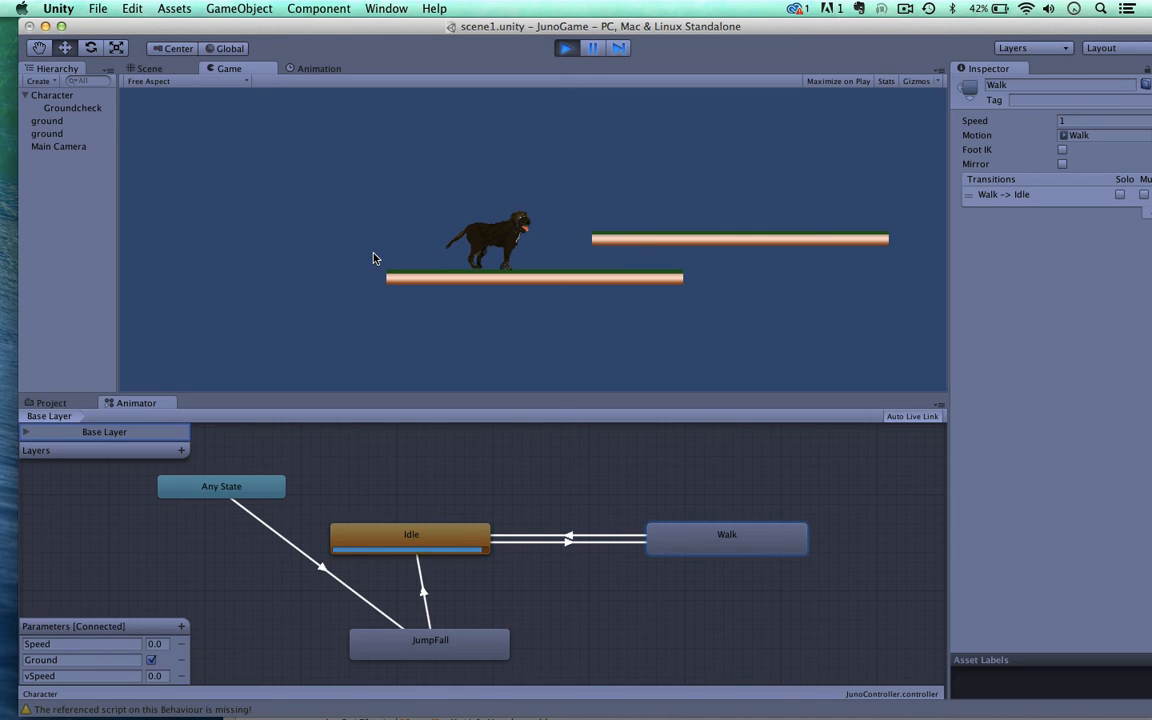
{"action": "key", "text": "Right"}
{"action": "key", "text": "space"}
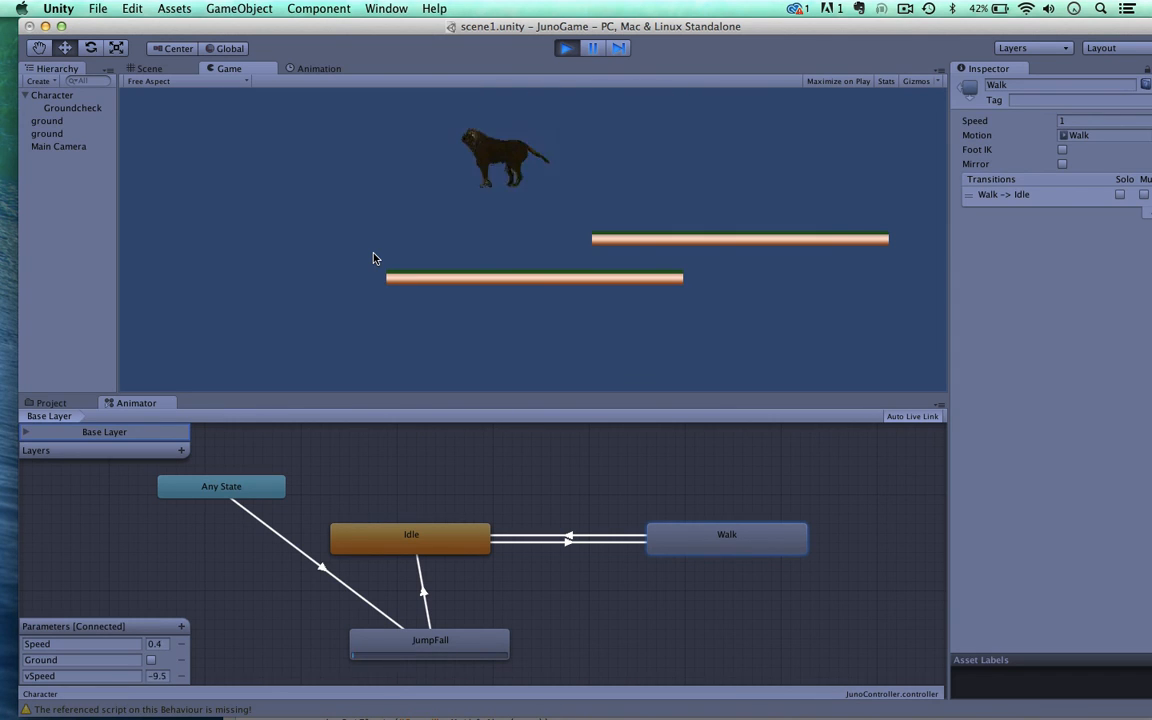
{"action": "key", "text": "Left"}
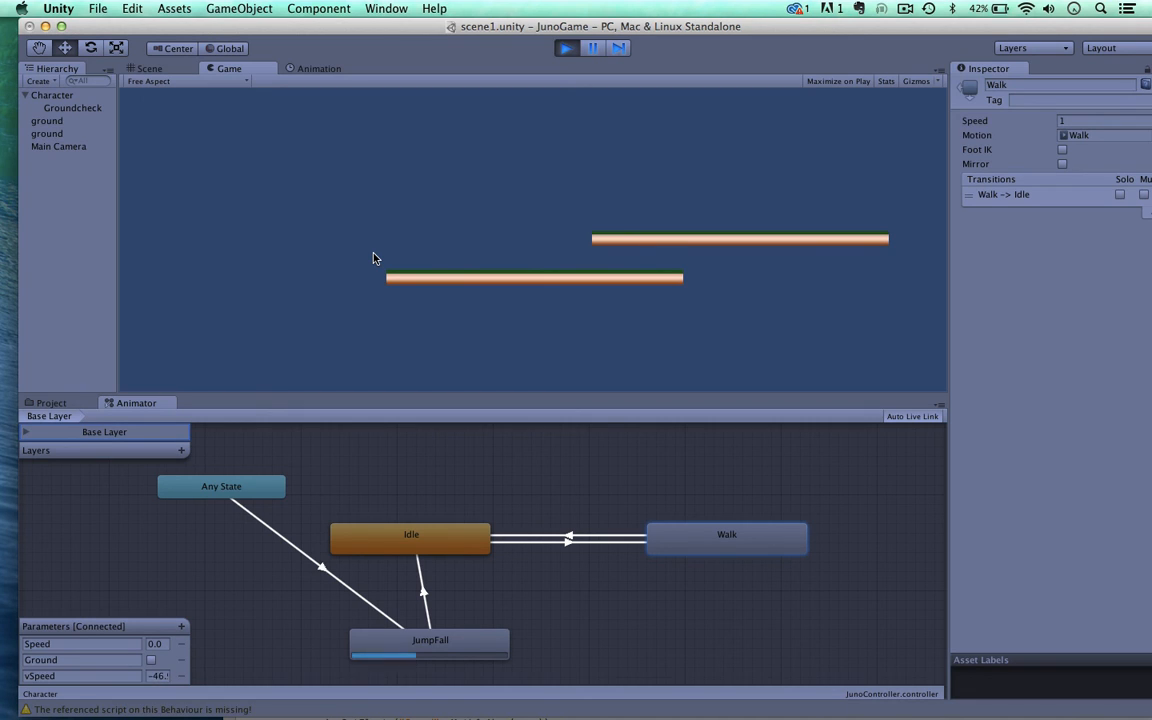
{"action": "left_click", "coordinate": [566, 49]}
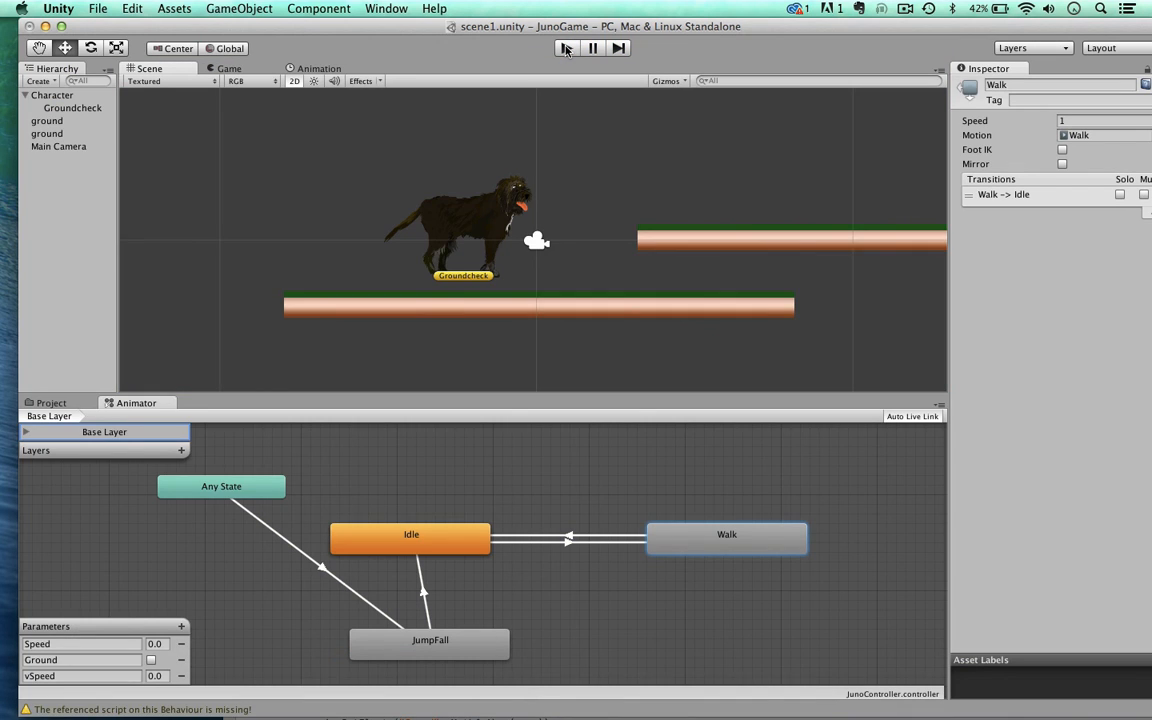
{"action": "left_click", "coordinate": [567, 50]}
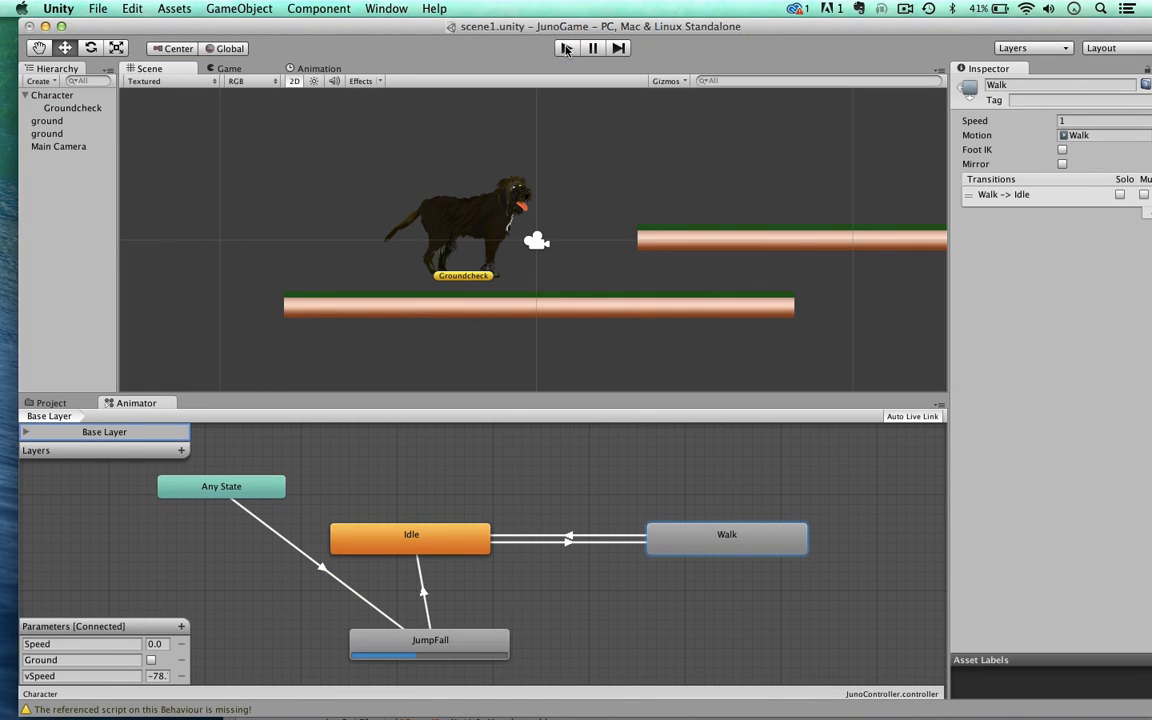
Step: Set the project's Physics 2D gravity to -30 on the Y axis
{"action": "left_click", "coordinate": [97, 10]}
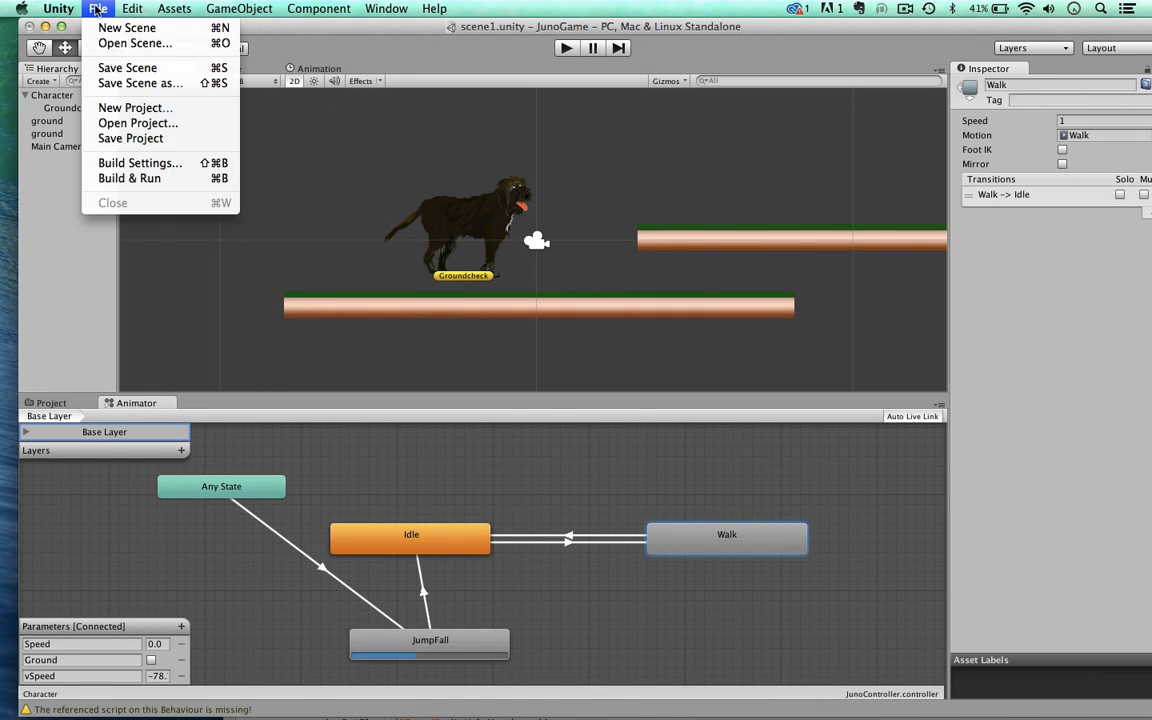
{"action": "mouse_move", "coordinate": [128, 12]}
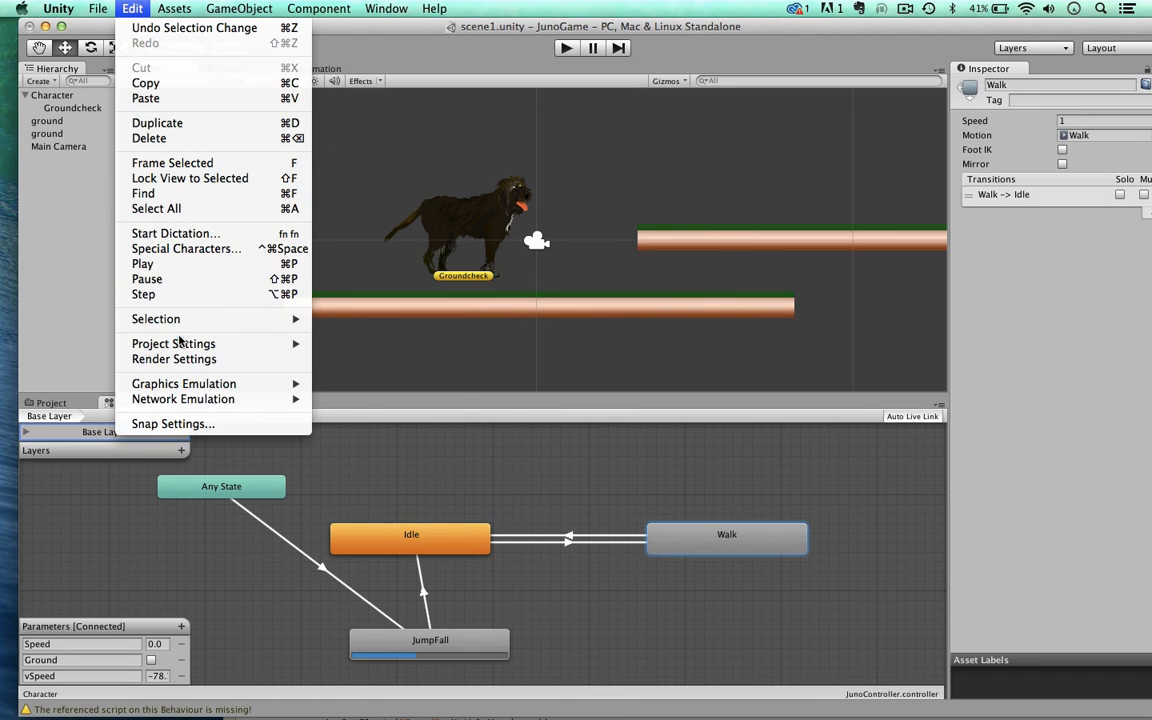
{"action": "mouse_move", "coordinate": [210, 343]}
{"action": "left_click", "coordinate": [351, 437]}
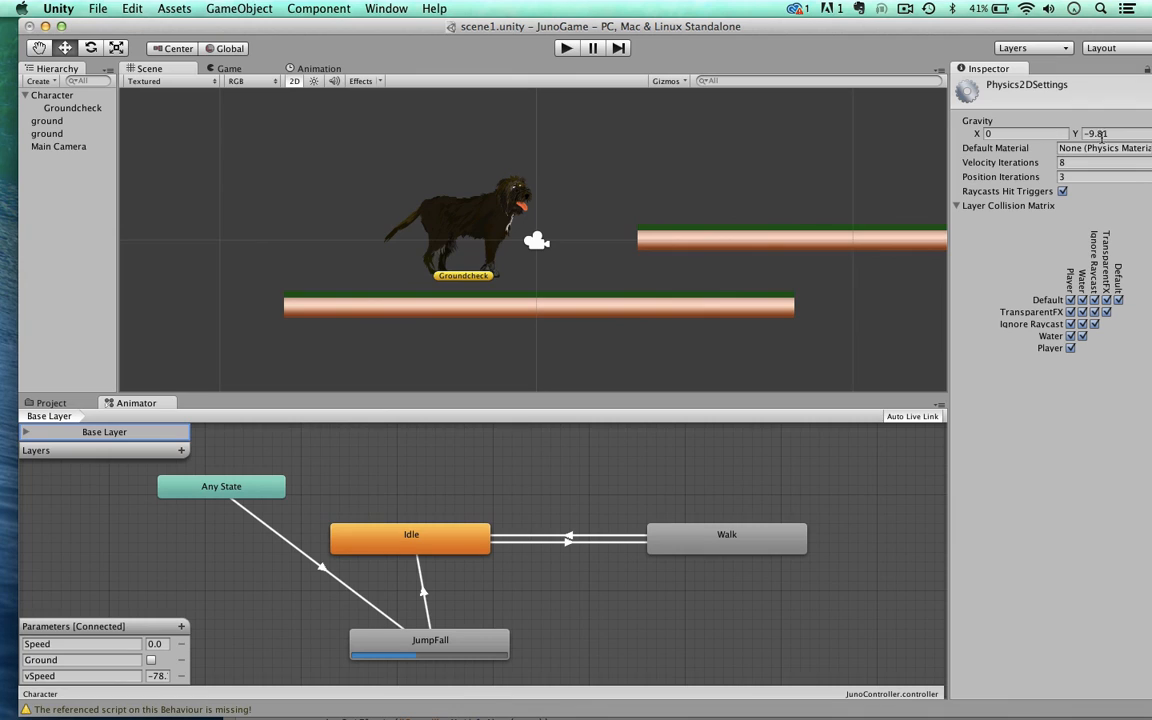
{"action": "left_click", "coordinate": [1090, 134]}
{"action": "type", "text": "-30"}
{"action": "left_click_drag", "start_coordinate": [600, 30], "coordinate": [583, 13]}
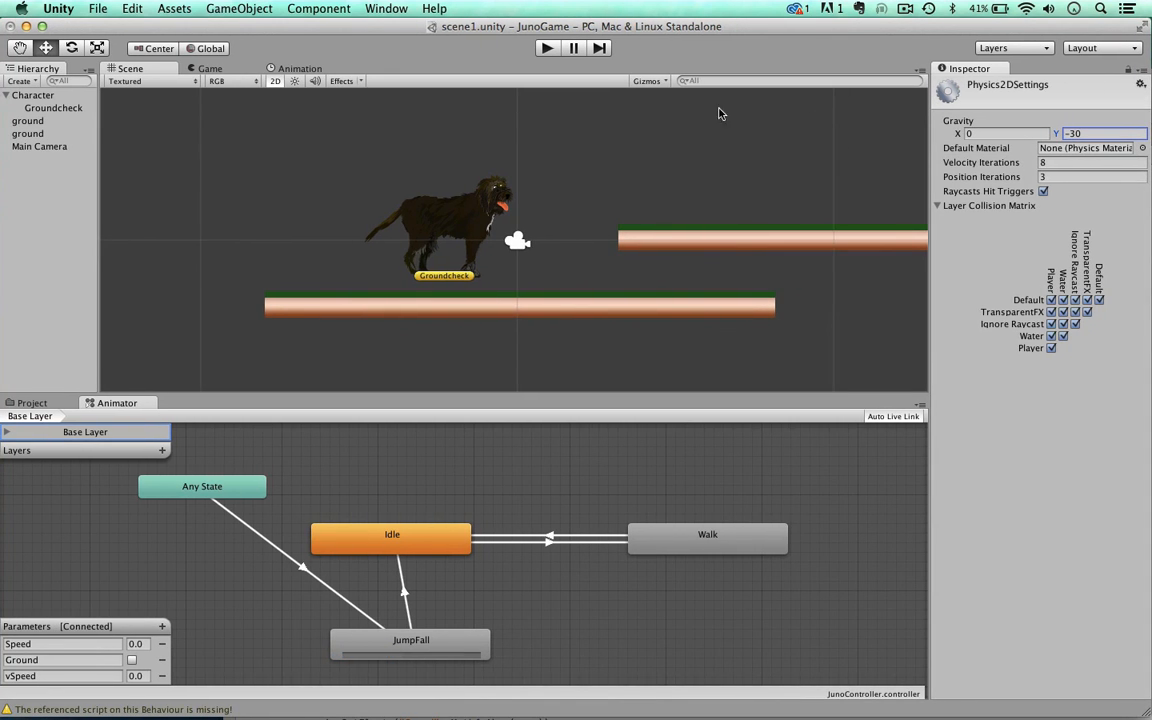
Step: Play the game with the stronger gravity and jump the dog from the lower platform to the upper one, turning it both ways
{"action": "left_click", "coordinate": [545, 47]}
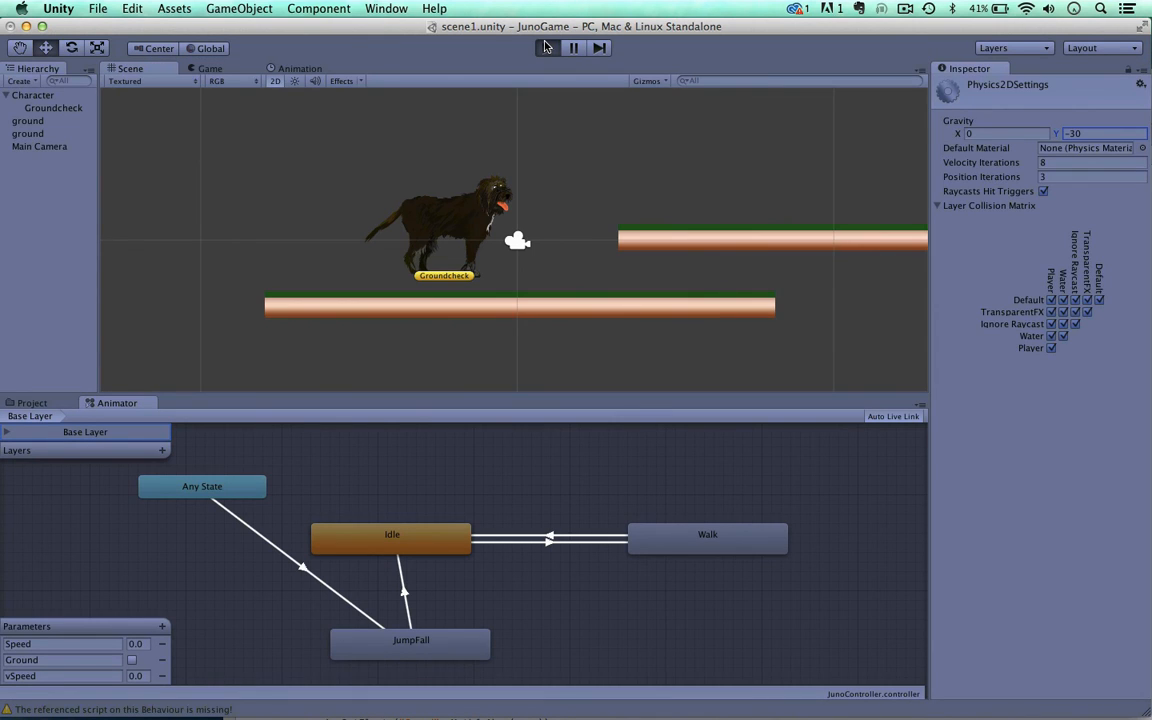
{"action": "key", "text": "Left"}
{"action": "key", "text": "Right"}
{"action": "key", "text": "space"}
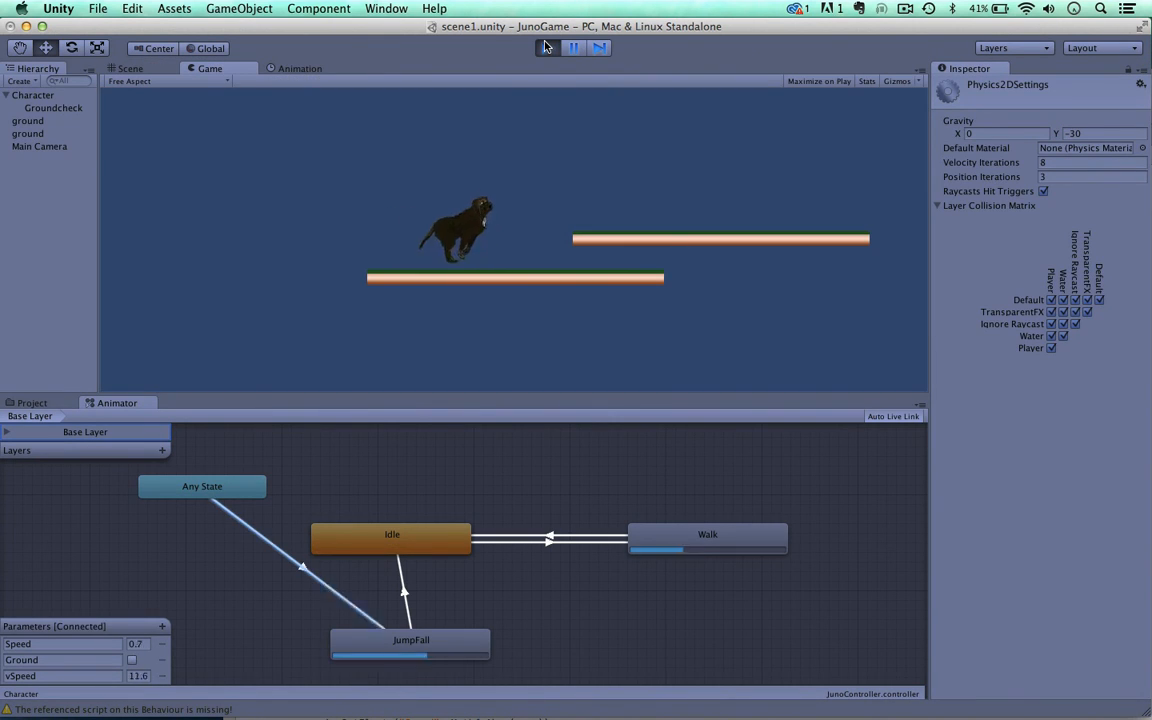
{"action": "key", "text": "Left"}
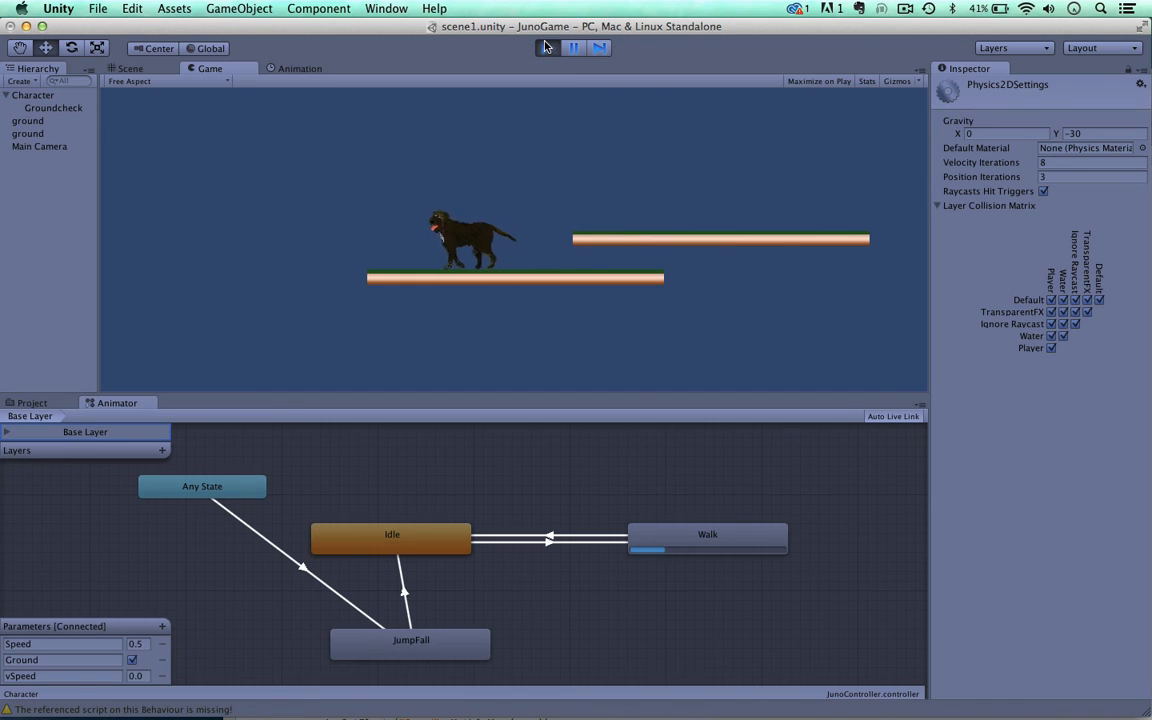
{"action": "key", "text": "Right"}
{"action": "key", "text": "space"}
{"action": "key", "text": "Left"}
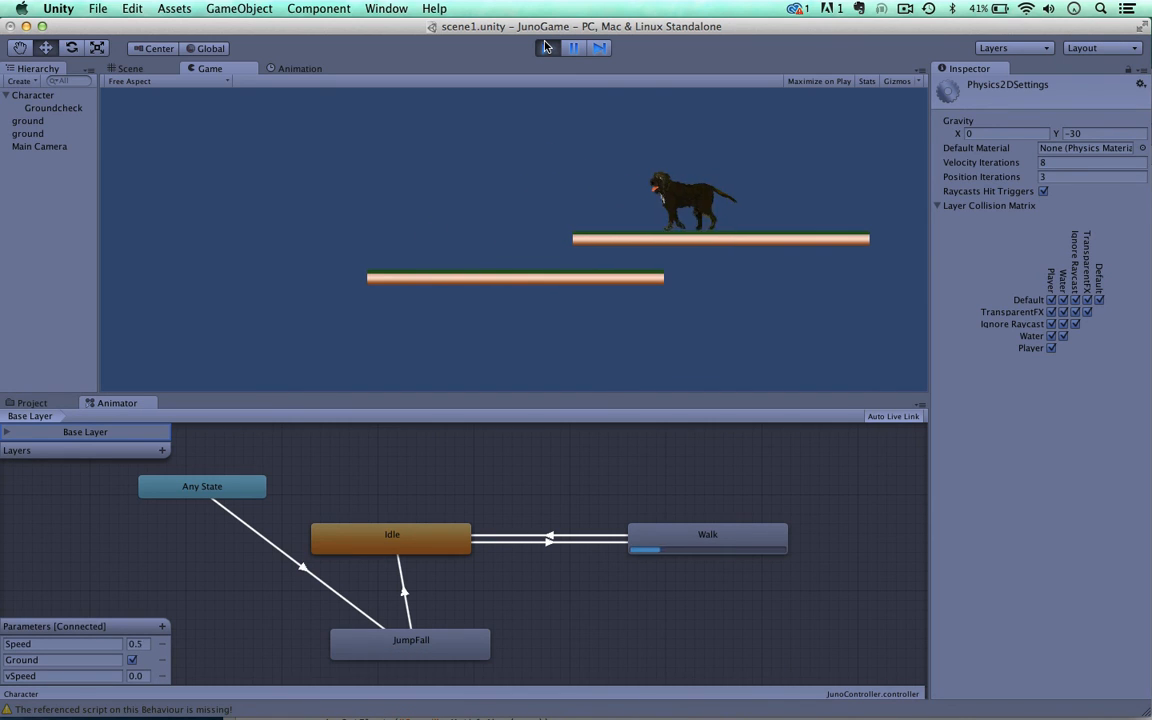
Step: Jump the dog repeatedly back and forth between the two platforms to check its fall speed and JumpFall animation
{"action": "key", "text": "Right"}
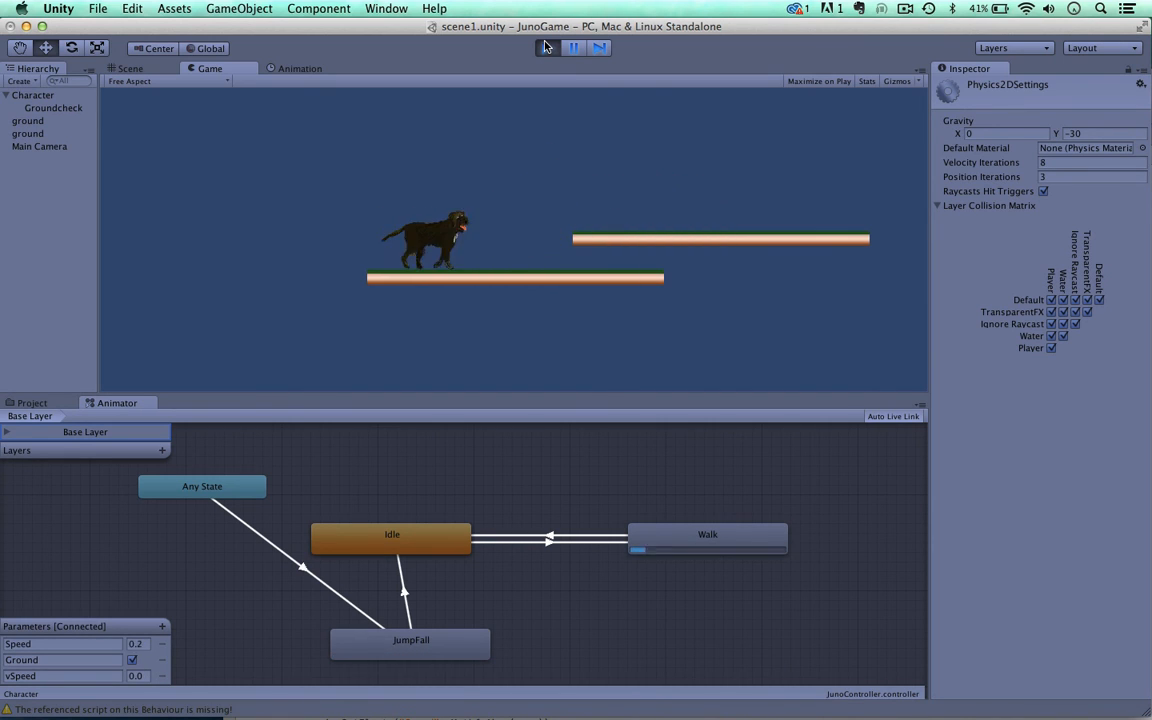
{"action": "key", "text": "space"}
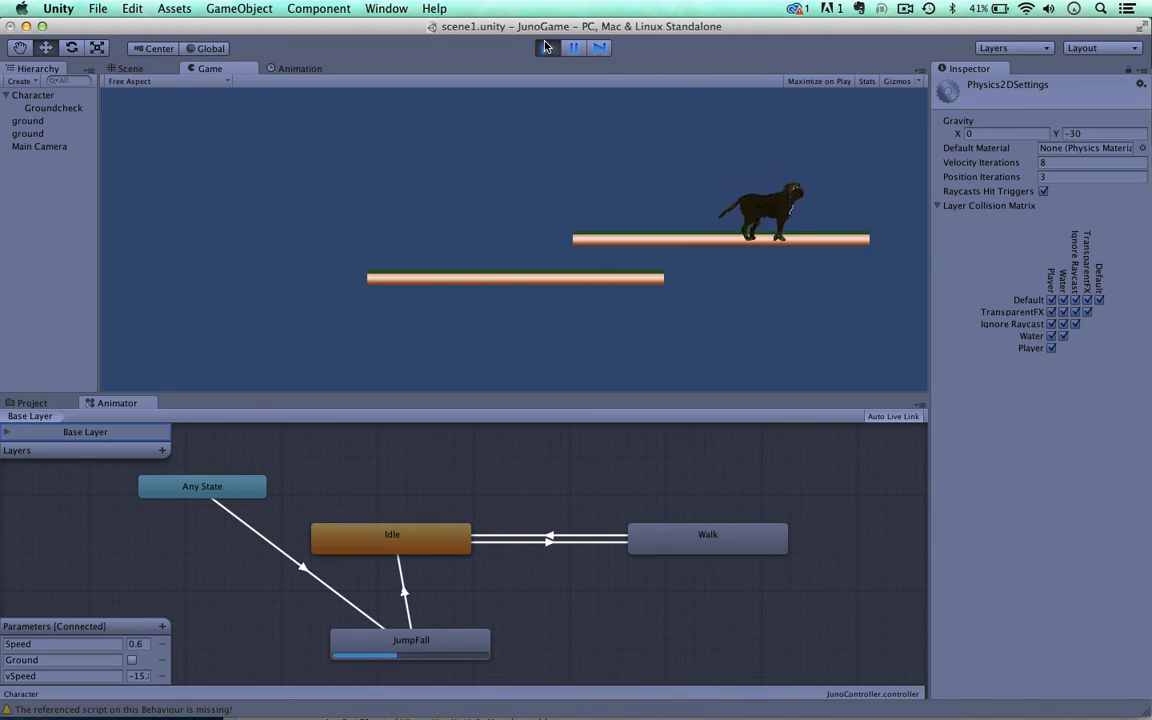
{"action": "key", "text": "Left"}
{"action": "key", "text": "space"}
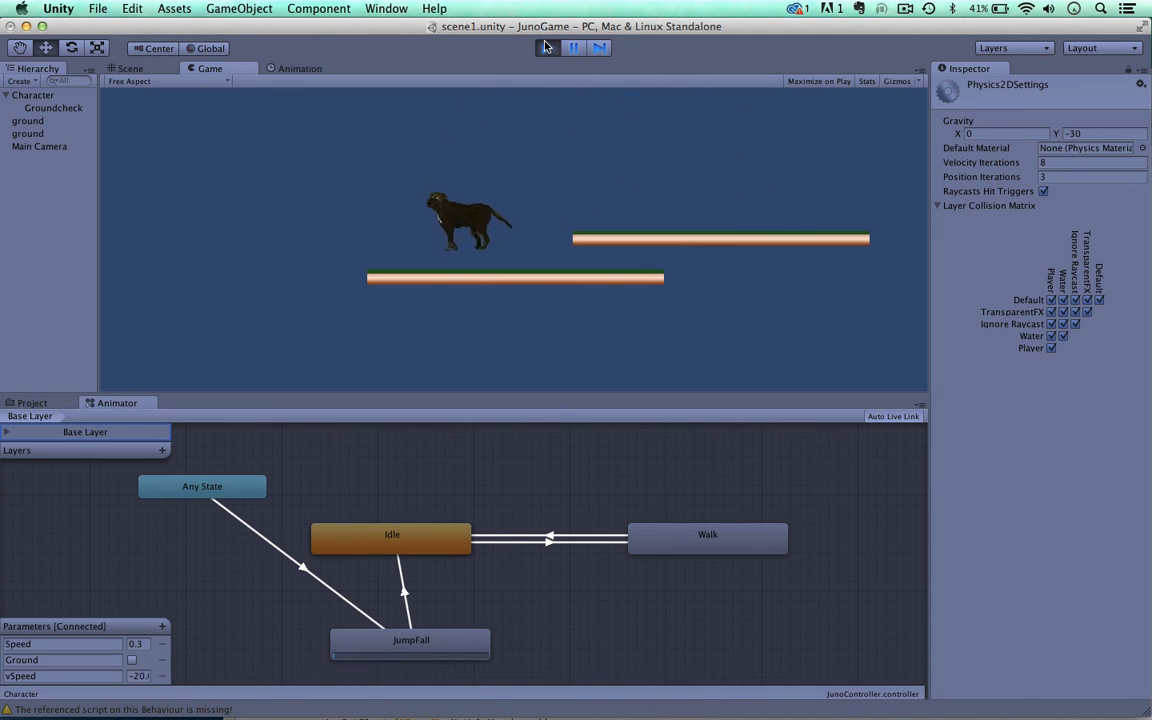
{"action": "key", "text": "Right"}
{"action": "key", "text": "space"}
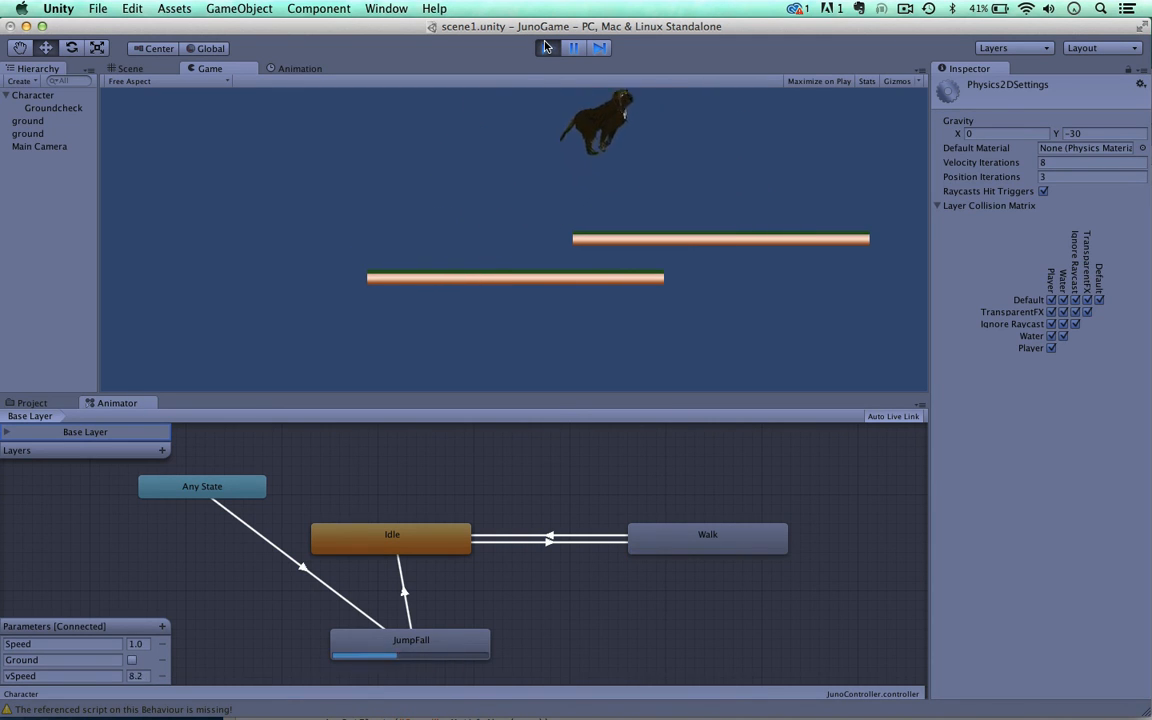
{"action": "key", "text": "Left"}
{"action": "key", "text": "space"}
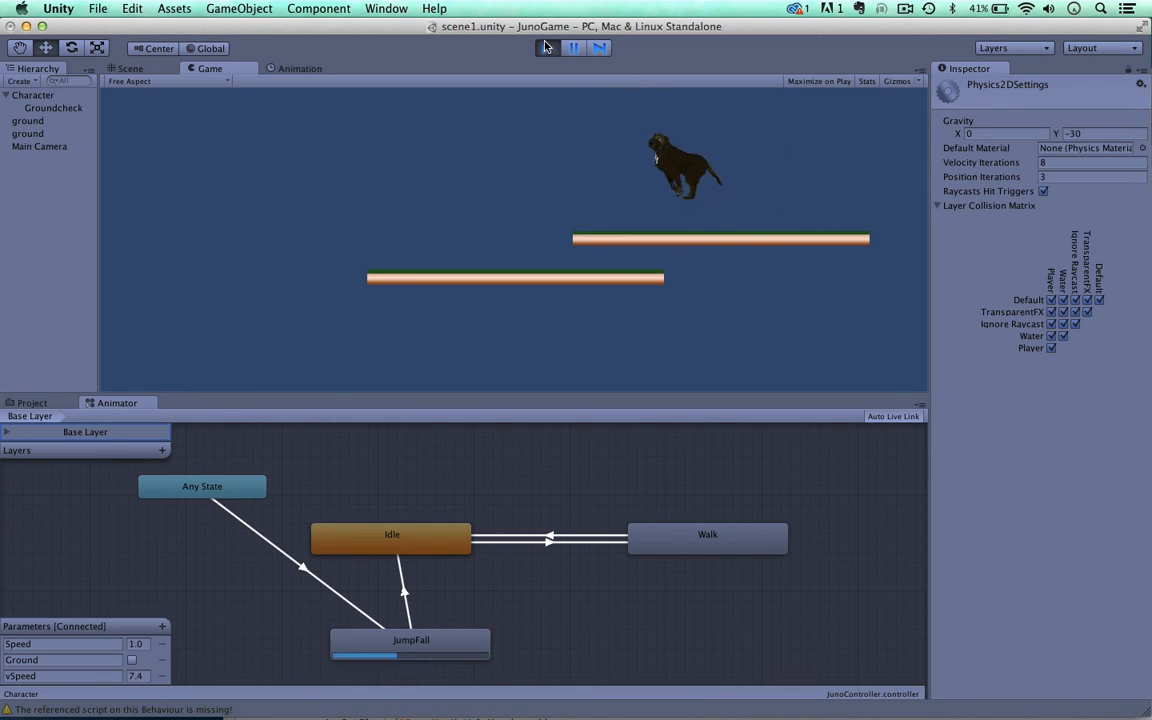
Step: Jump the dog from the lower platform to the upper one and return it to the lower platform, turning it both ways
{"action": "key", "text": "Right"}
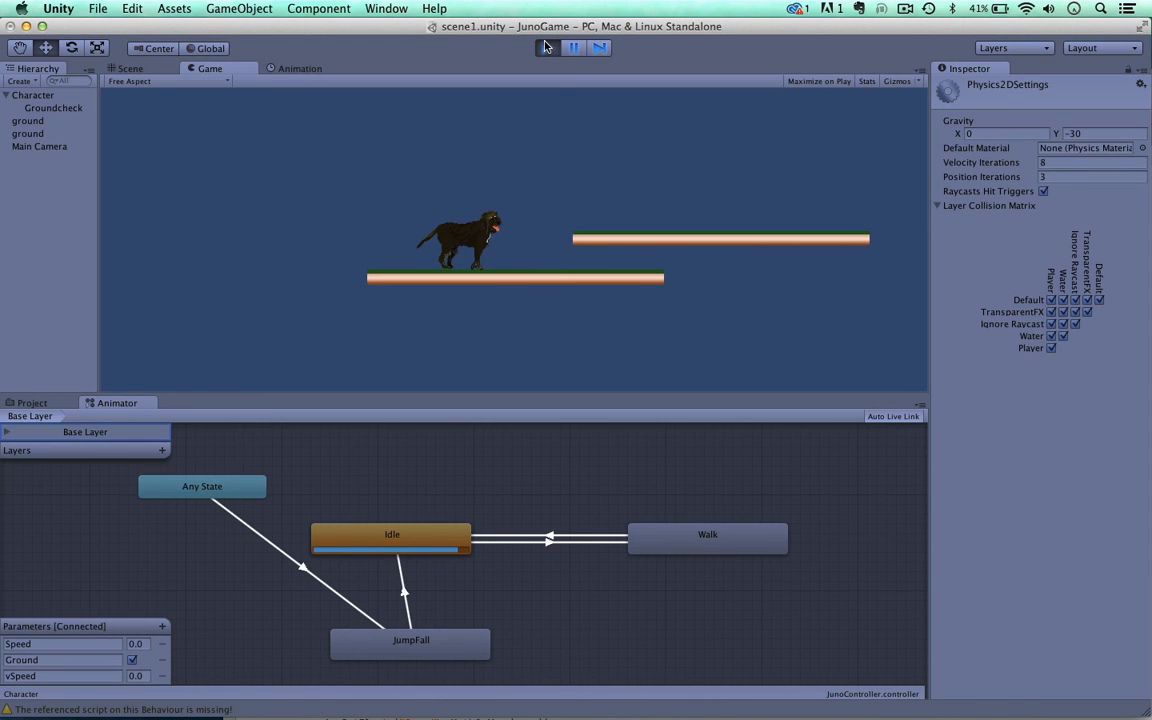
{"action": "key", "text": "Left"}
{"action": "key", "text": "Right"}
{"action": "key", "text": "space"}
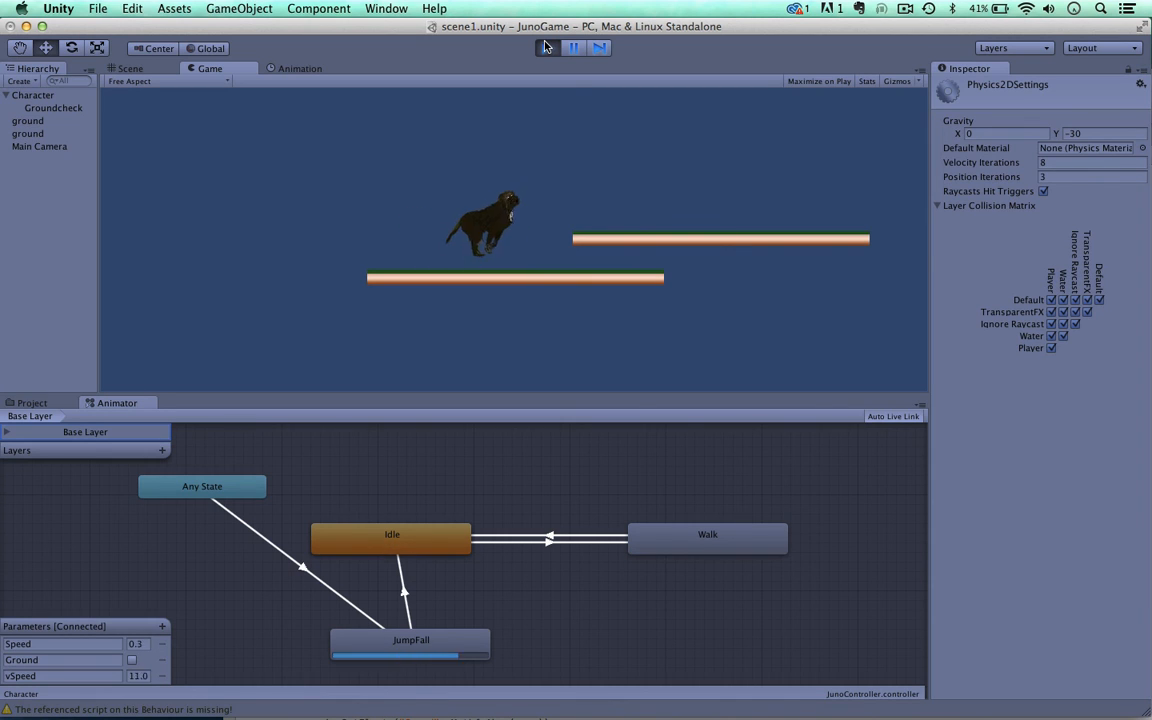
{"action": "key", "text": "Left"}
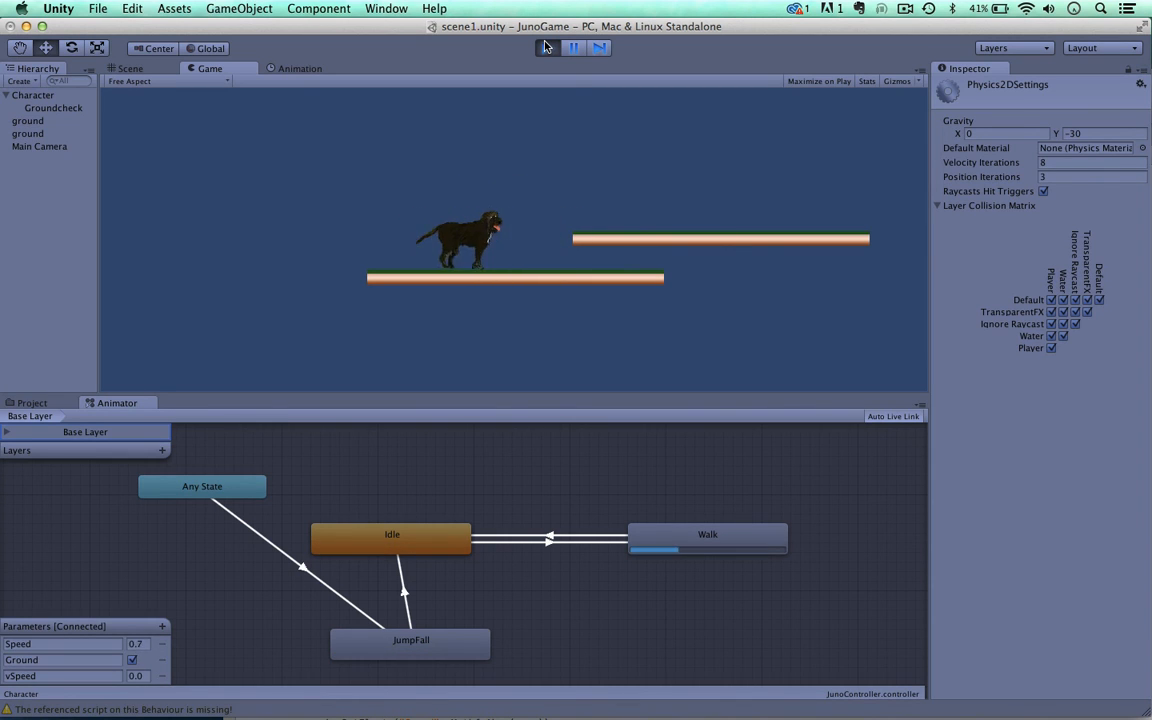
{"action": "key", "text": "space"}
{"action": "key", "text": "Left"}
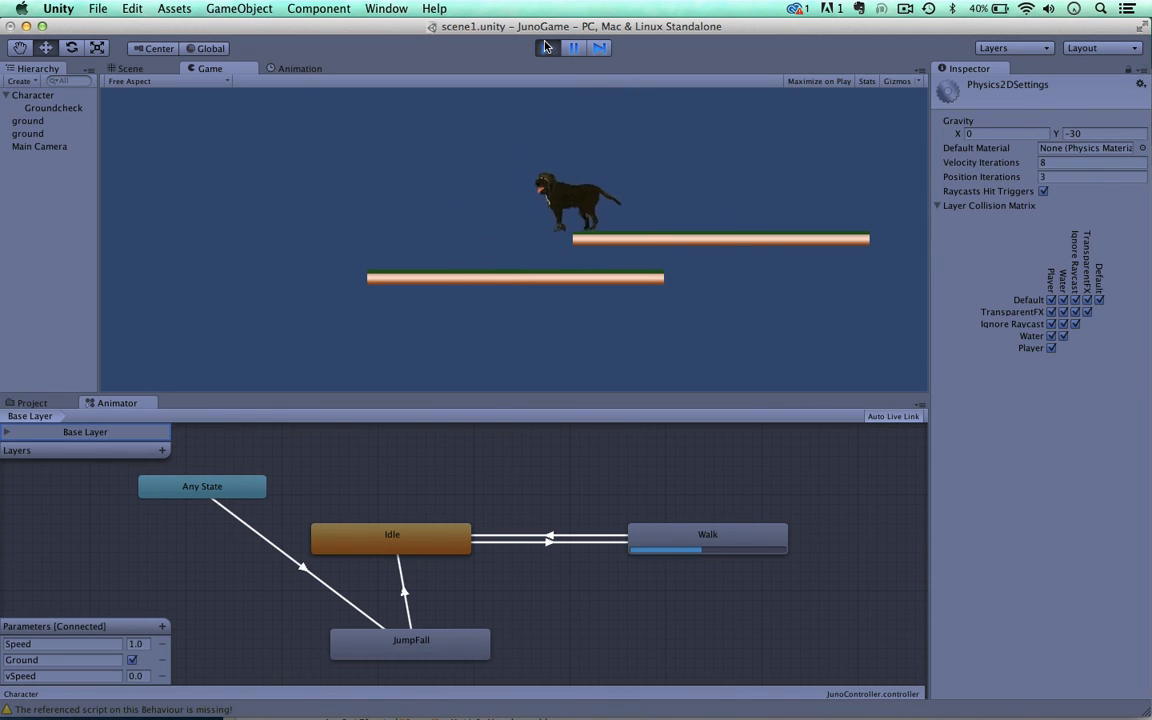
{"action": "key", "text": "Right"}
{"action": "key", "text": "Left"}
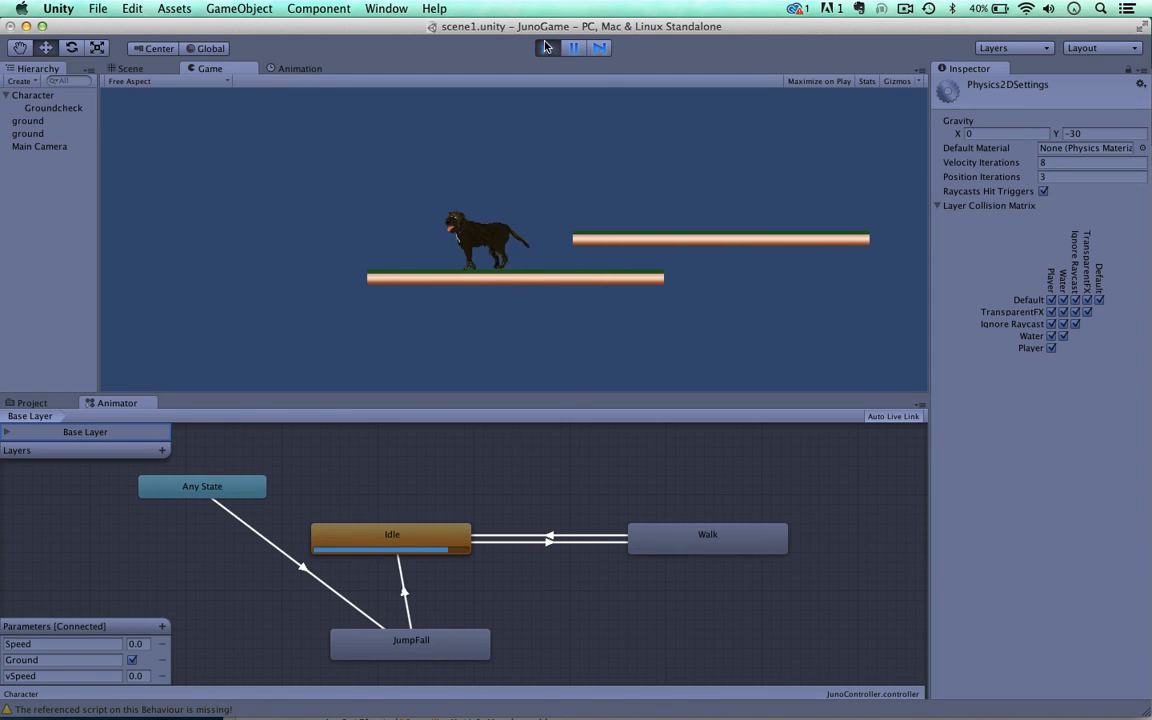
Step: Walk the dog back and forth along the lower platform to check its flipping and the Idle and Walk transitions
{"action": "key", "text": "Right"}
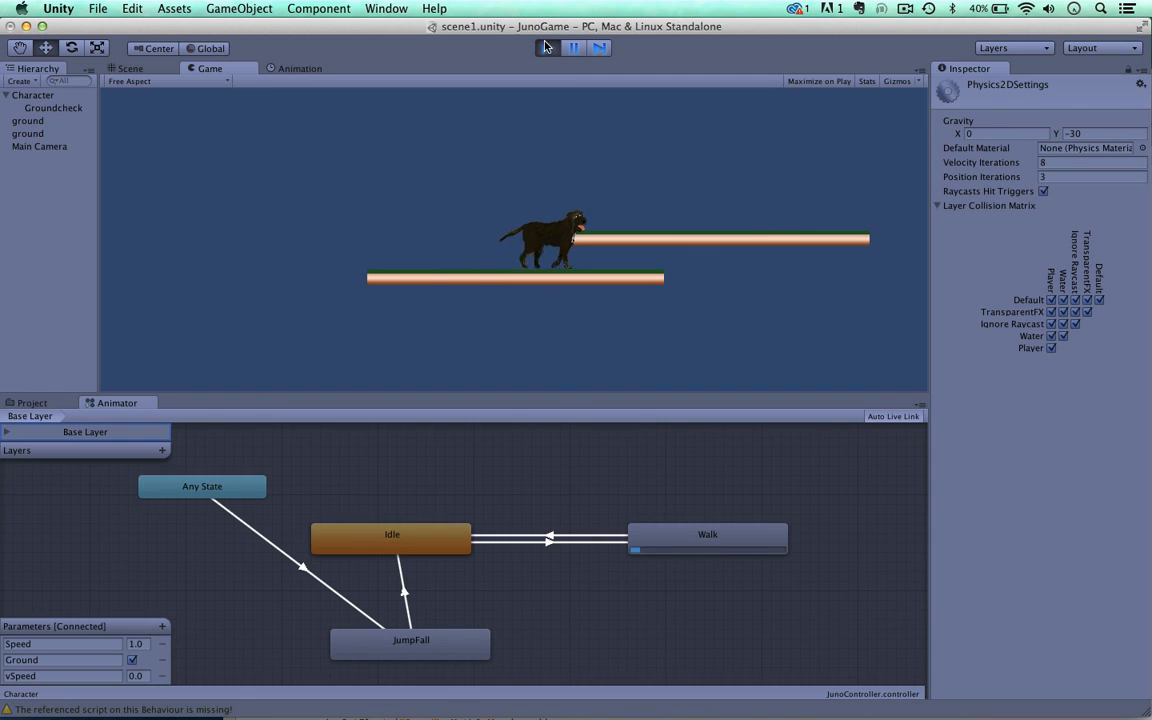
{"action": "key", "text": "Left"}
{"action": "key", "text": "Right"}
{"action": "key", "text": "Left"}
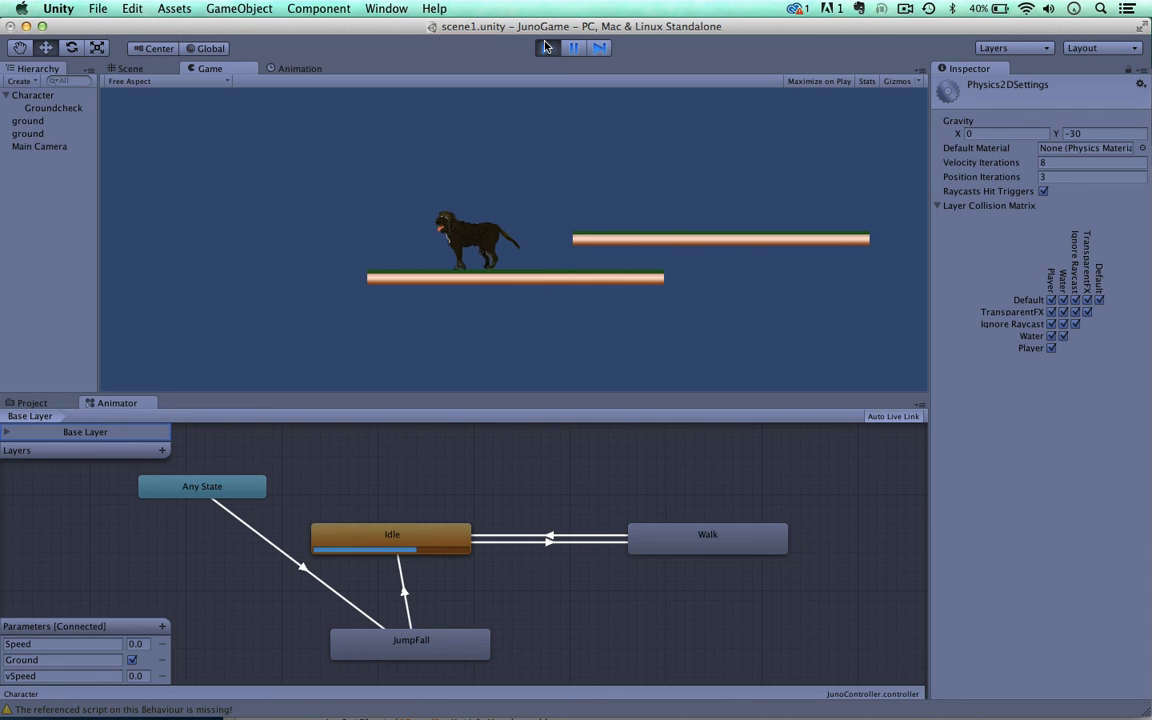
{"action": "key", "text": "Left"}
{"action": "key", "text": "Right"}
{"action": "key", "text": "Left"}
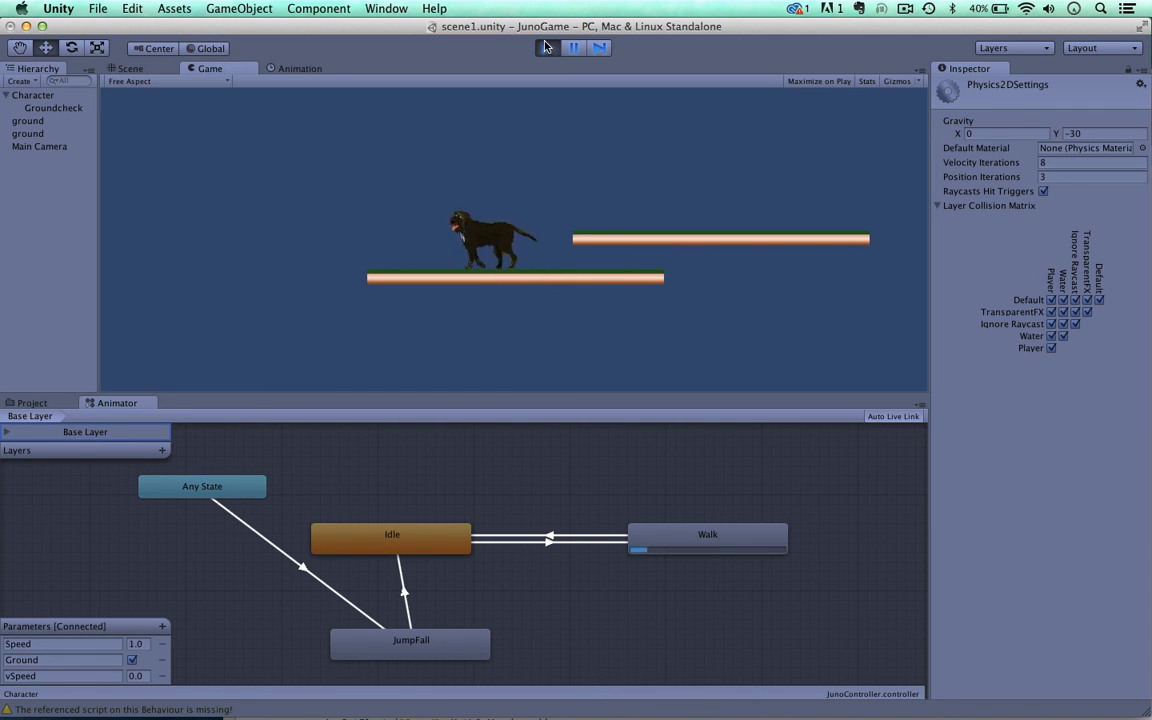
Step: Jump the dog onto the upper platform and walk it in both directions there
{"action": "key", "text": "Right"}
{"action": "key", "text": "space"}
{"action": "key", "text": "Left"}
{"action": "key", "text": "Right"}
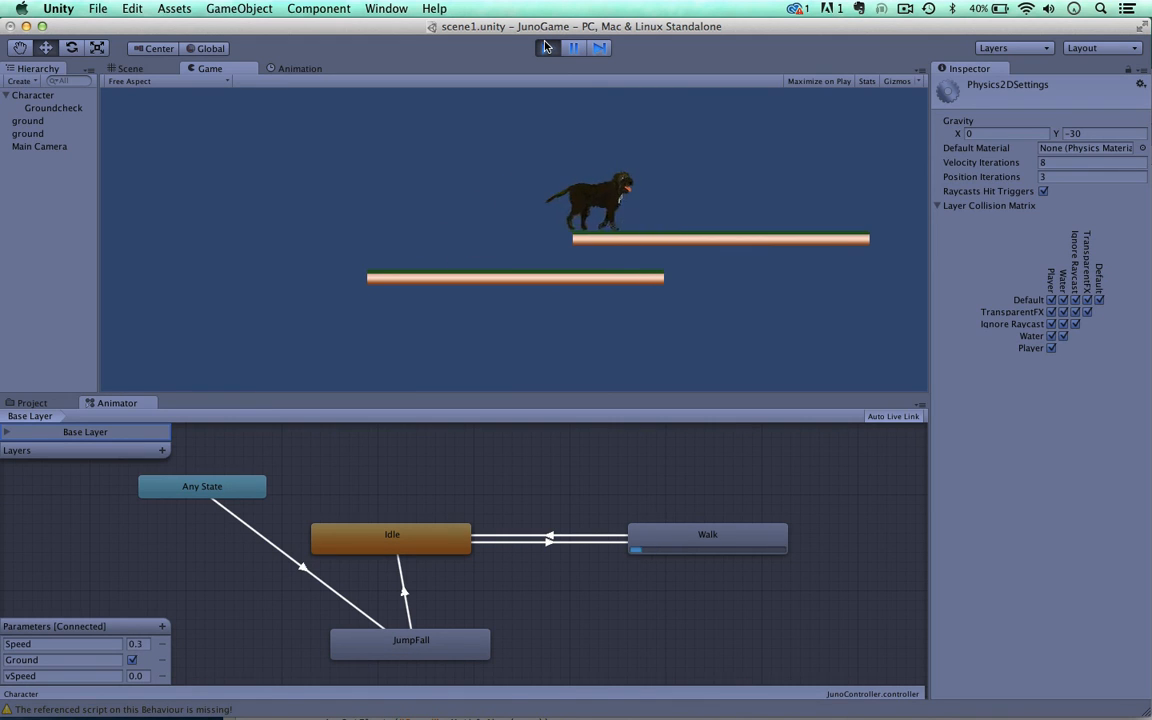
{"action": "key", "text": "Left"}
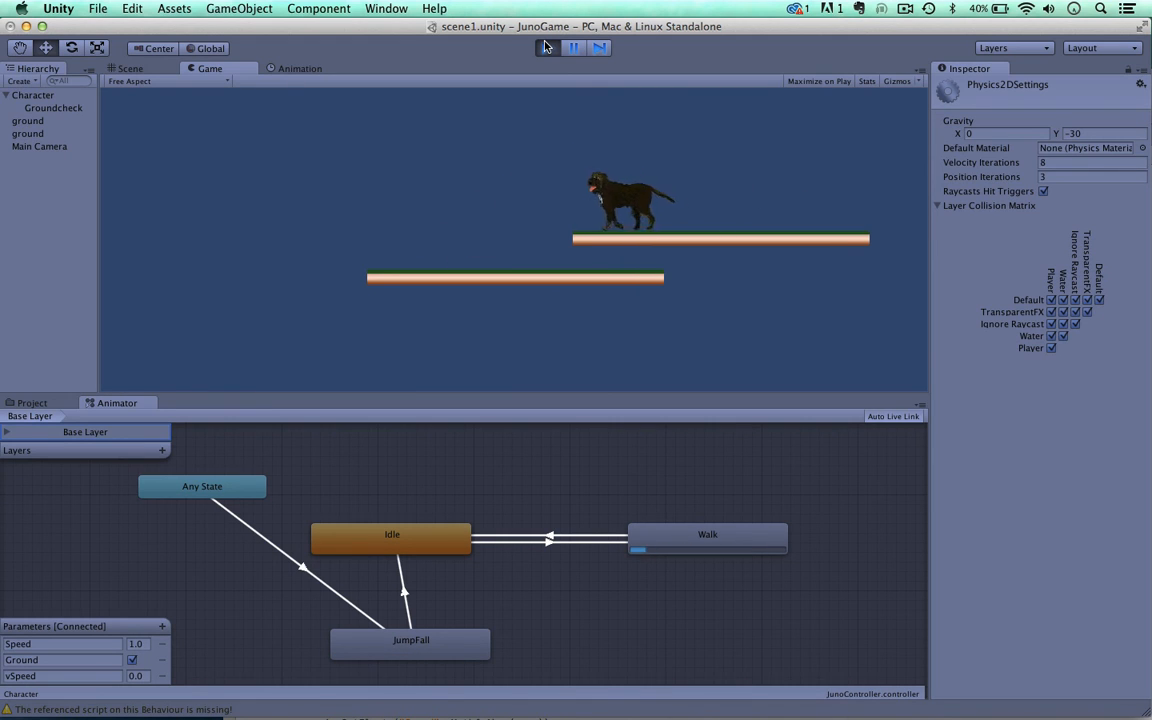
{"action": "key", "text": "Right"}
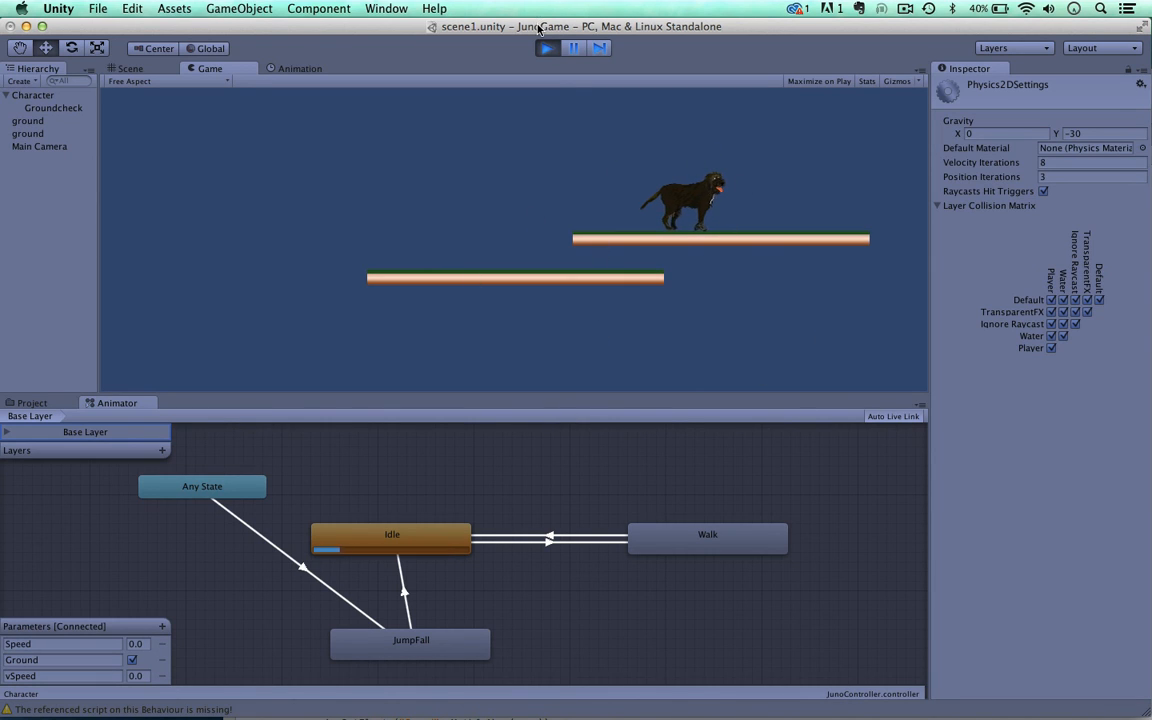
Step: Jump the dog leftward off the upper platform and back up repeatedly while watching the JumpFall state in the Animator
{"action": "mouse_move", "coordinate": [539, 22]}
{"action": "left_mouse_down"}
{"action": "mouse_move", "coordinate": [553, 40]}
{"action": "mouse_move", "coordinate": [543, 28]}
{"action": "left_mouse_up"}
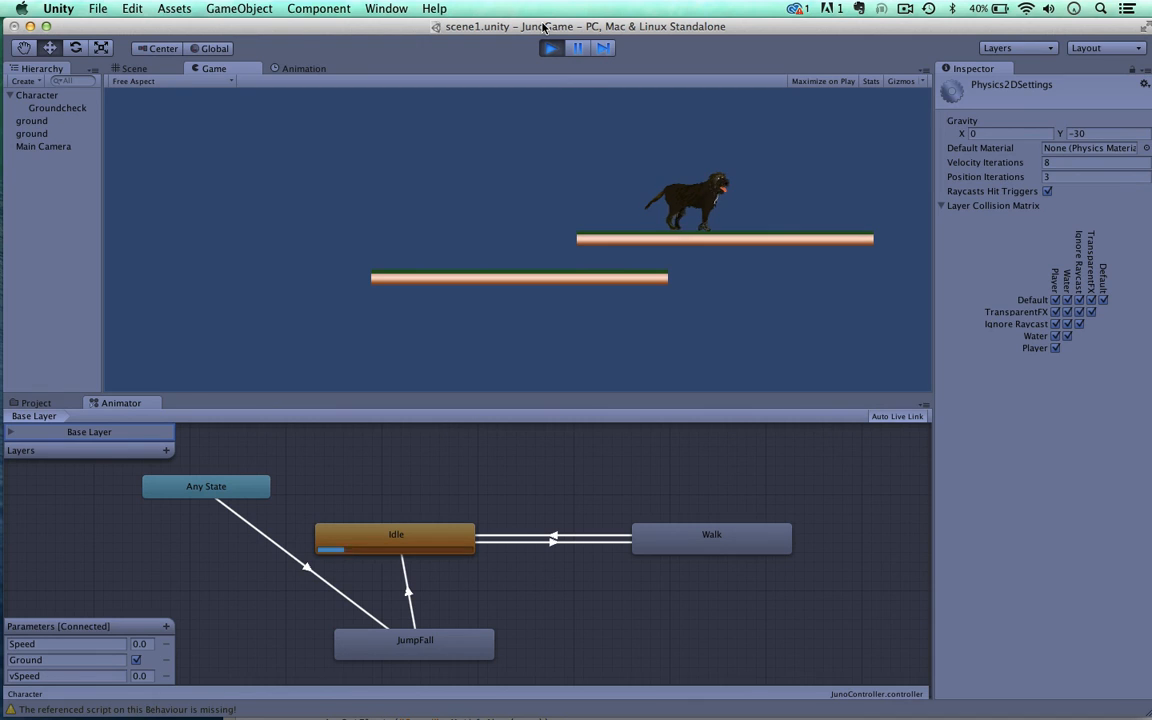
{"action": "key", "text": "Left"}
{"action": "key", "text": "space"}
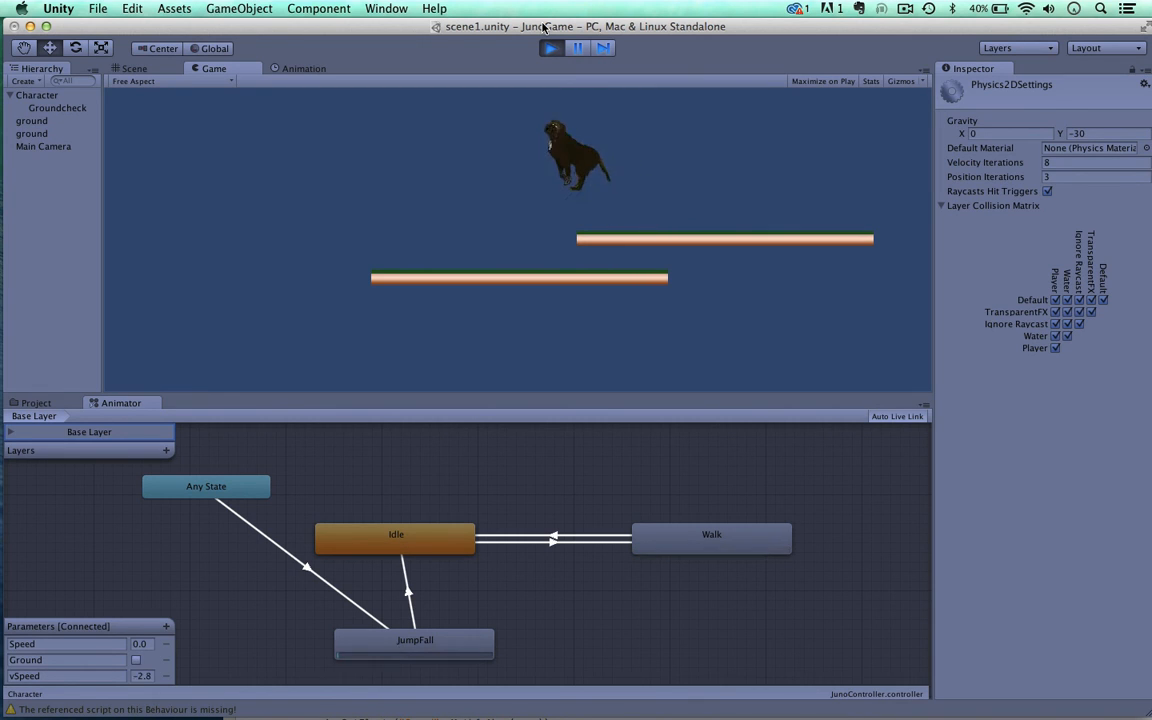
{"action": "key", "text": "Right"}
{"action": "key", "text": "space"}
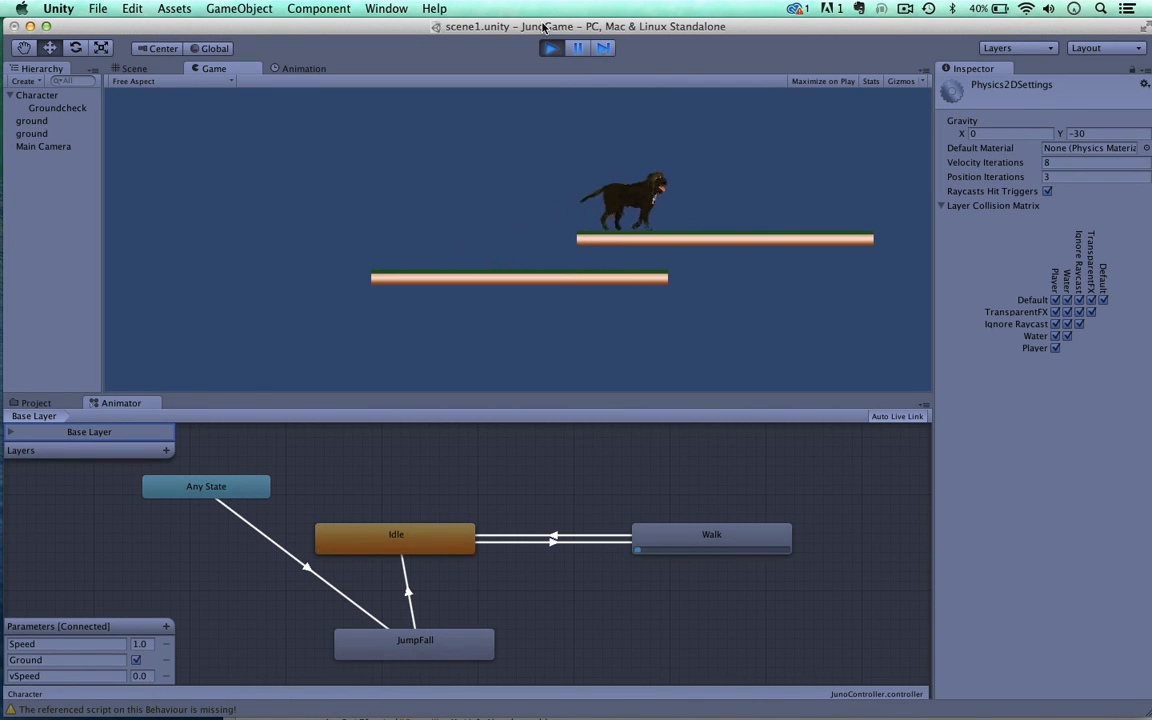
{"action": "key", "text": "Left"}
{"action": "key", "text": "space"}
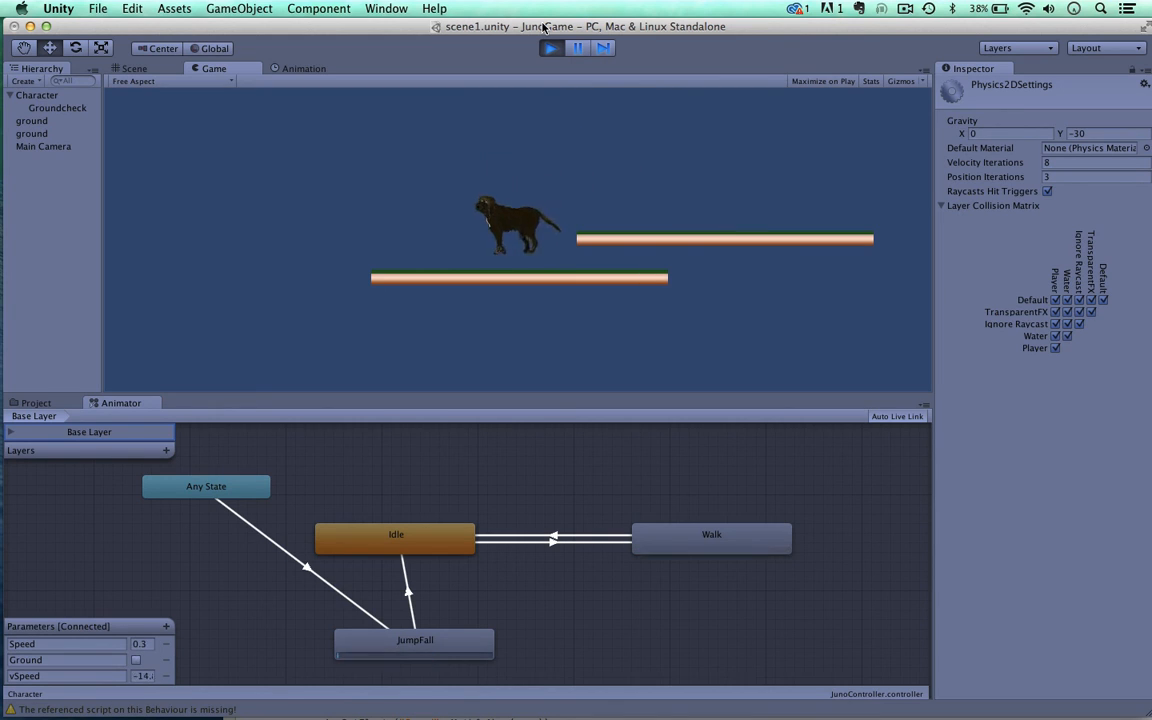
{"action": "key", "text": "Left"}
{"action": "key", "text": "Right"}
{"action": "key", "text": "space"}
{"action": "key", "text": "space"}
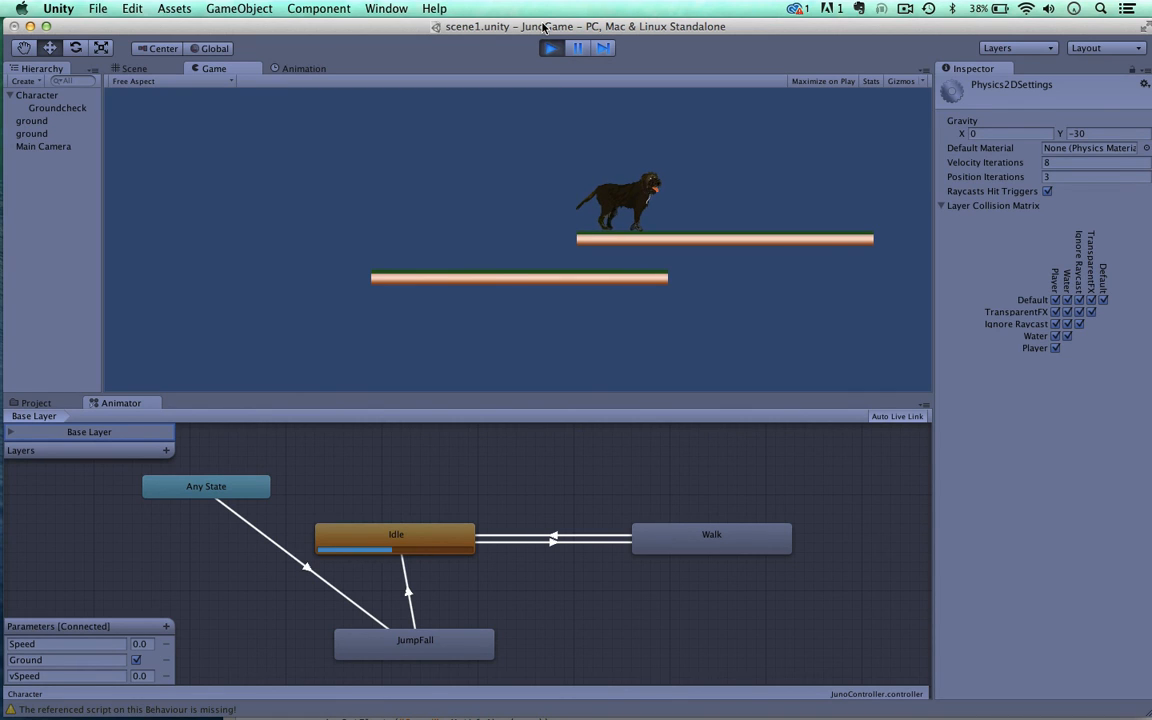
Step: Test more jumps in both directions around the upper platform's edge, finishing with the dog on the lower platform
{"action": "key", "text": "Right"}
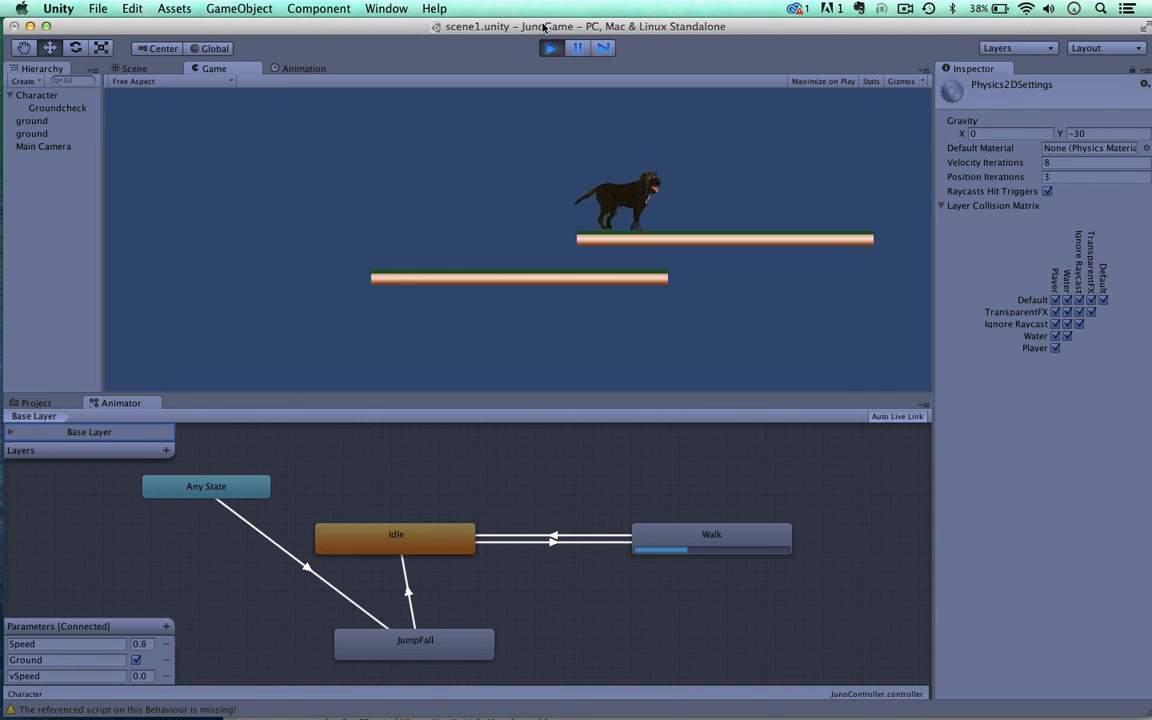
{"action": "key", "text": "space"}
{"action": "key", "text": "Left"}
{"action": "key", "text": "space"}
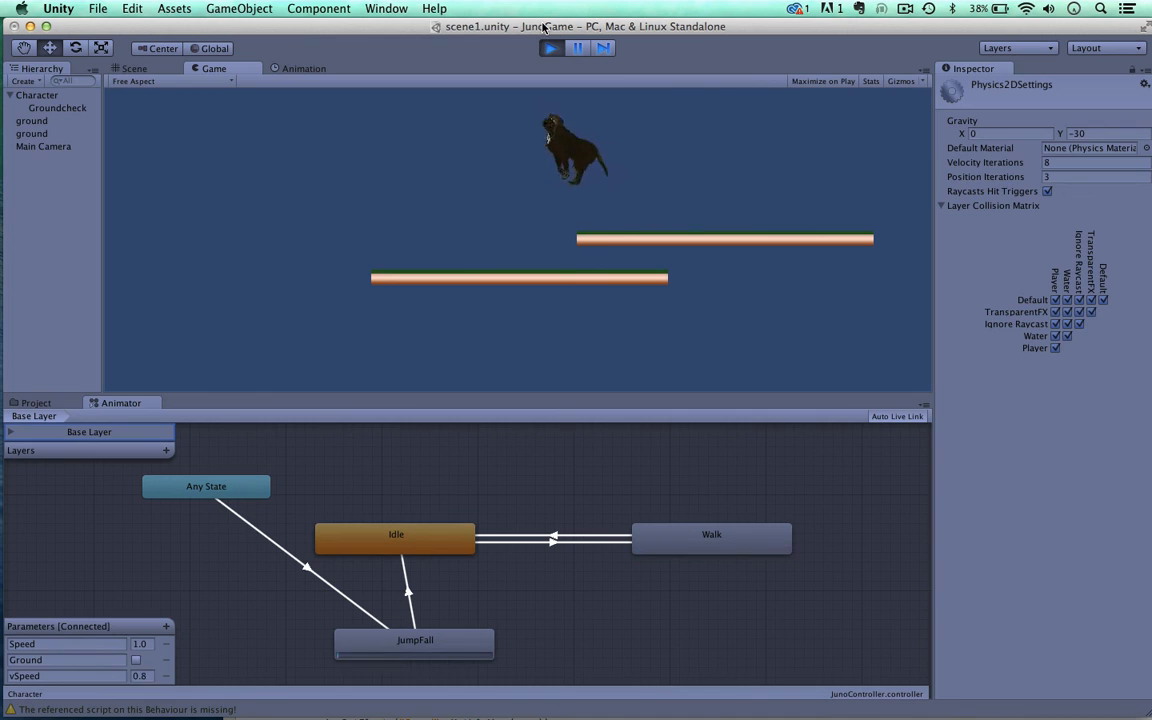
{"action": "key", "text": "Right"}
{"action": "key", "text": "space"}
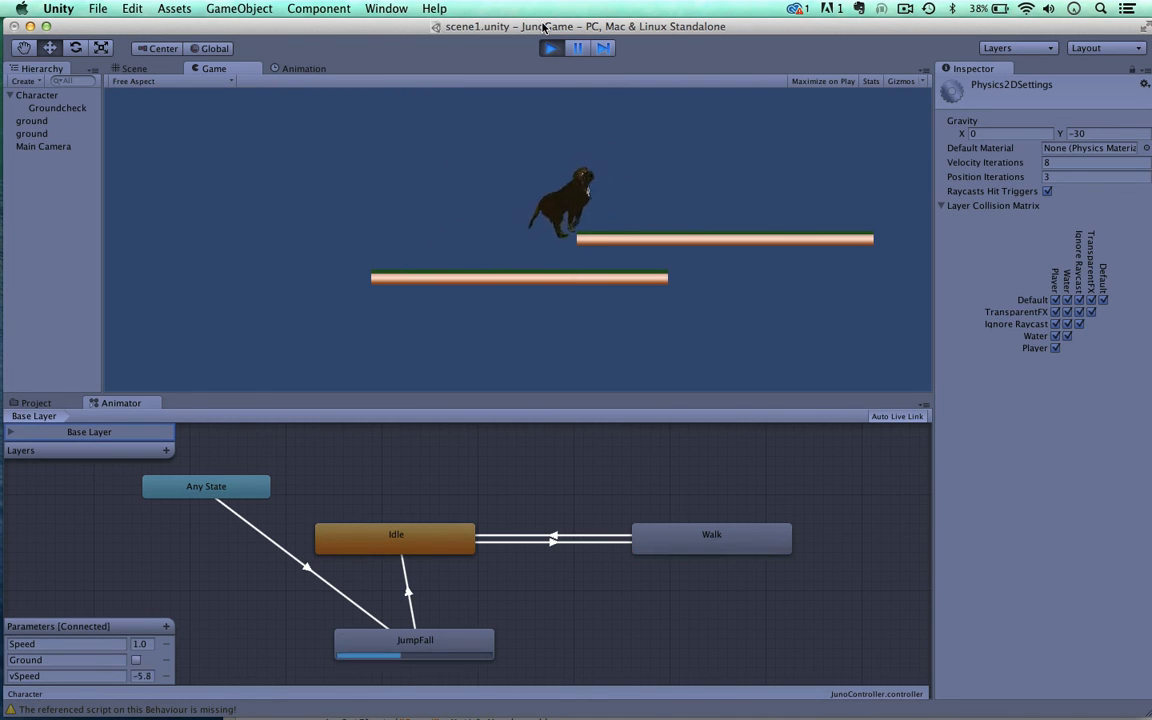
{"action": "key", "text": "space"}
{"action": "key", "text": "Left"}
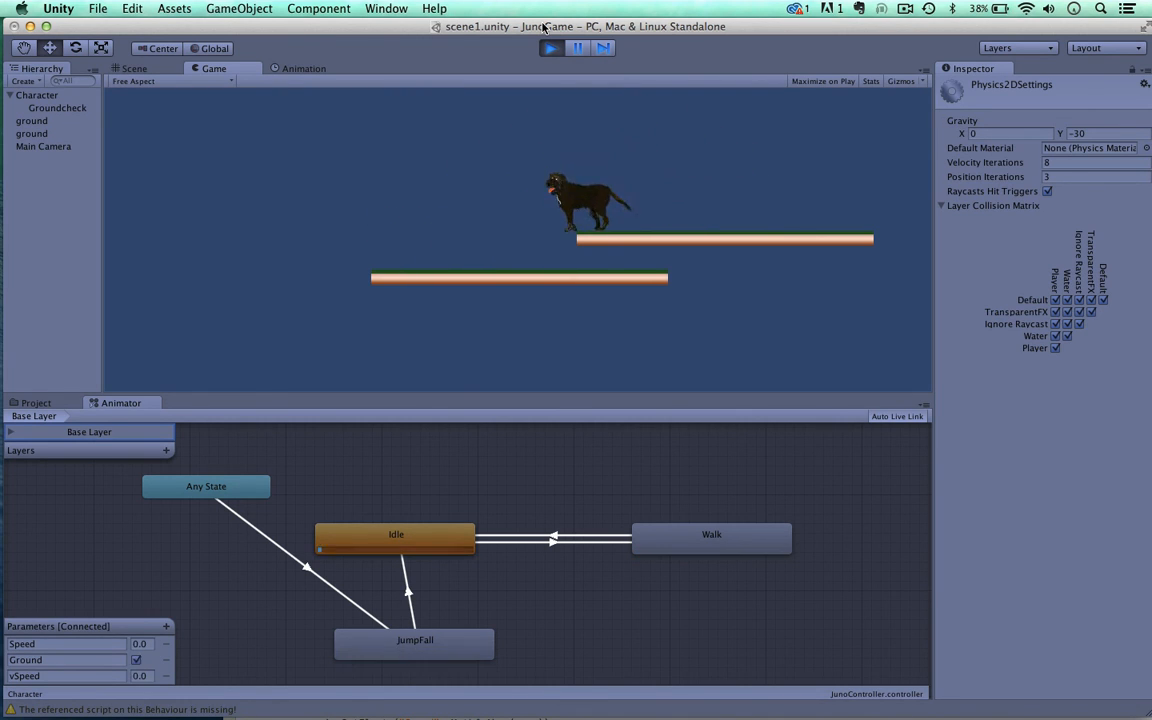
{"action": "key", "text": "Left"}
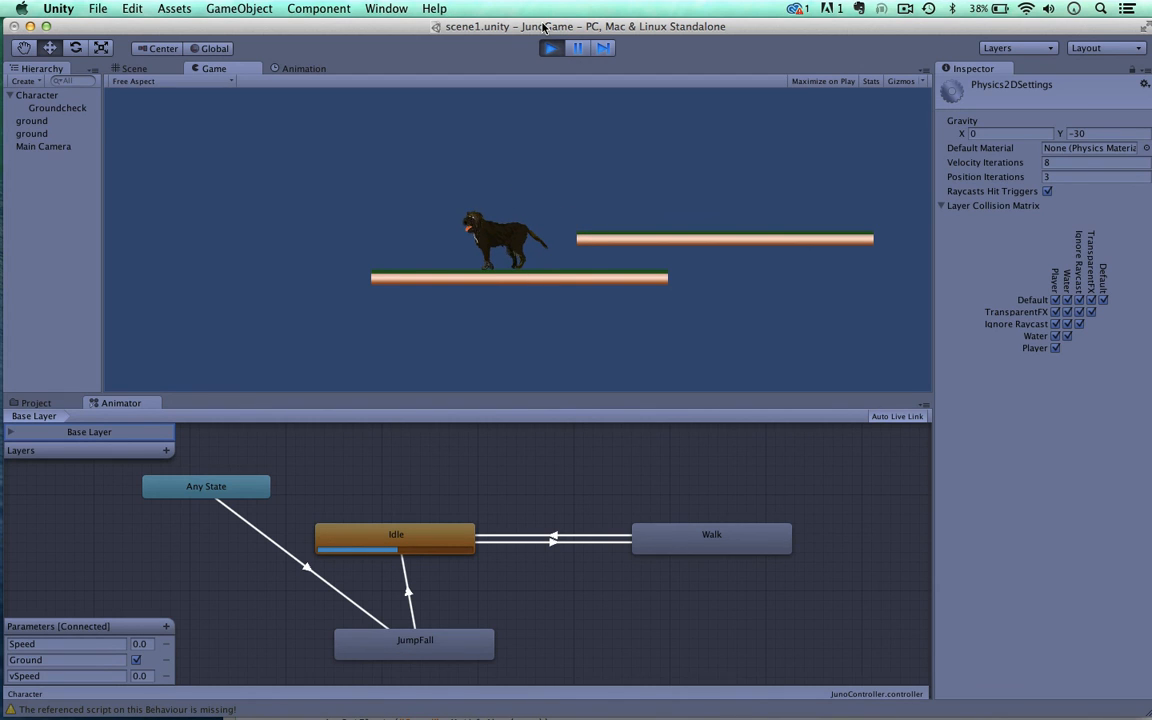